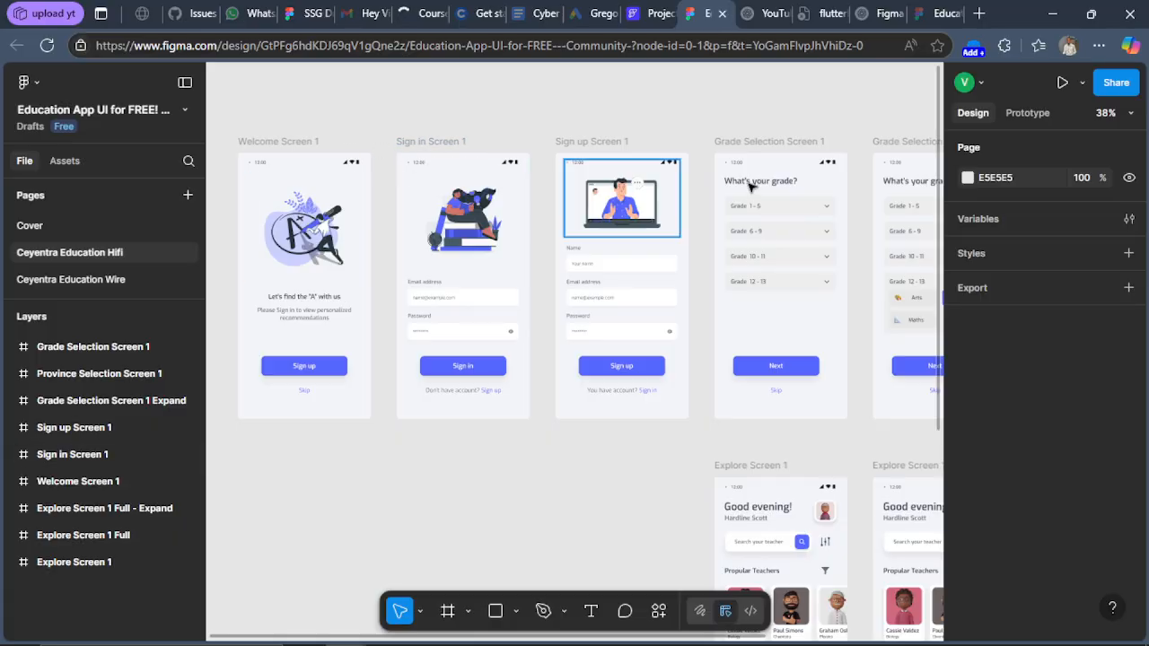
# Browse the education app screens in the Figma design, from welcome and sign-in to the explore screens.
pyautogui.scroll(-1, 799, 242)
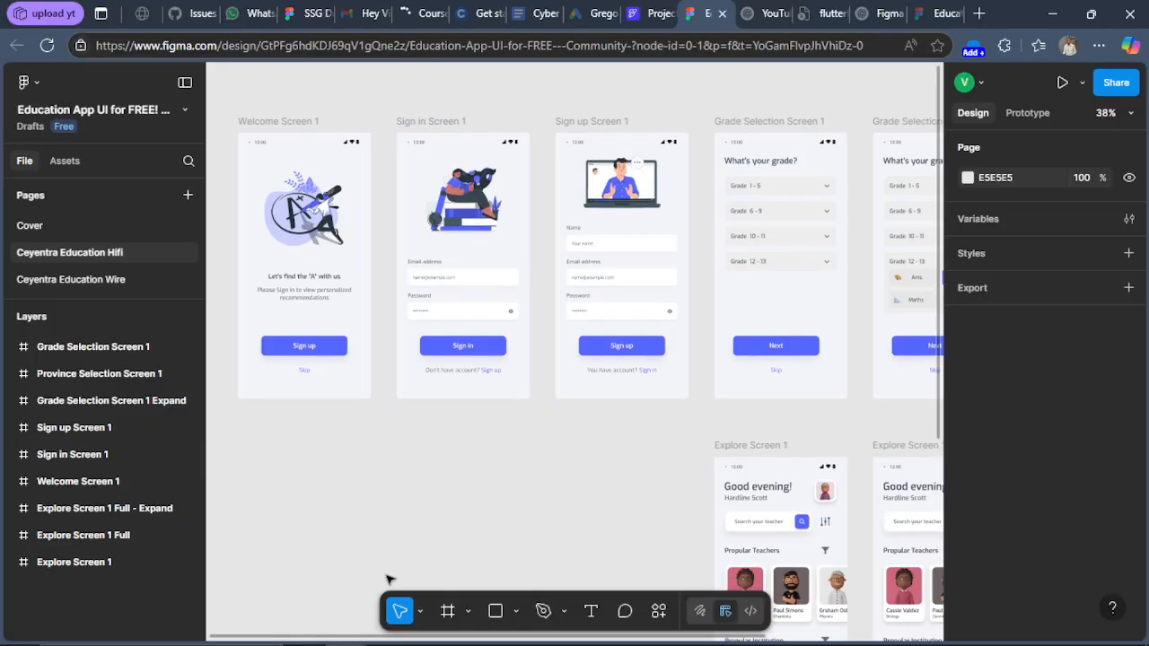
pyautogui.moveTo(348, 639); pyautogui.dragTo(569, 628)
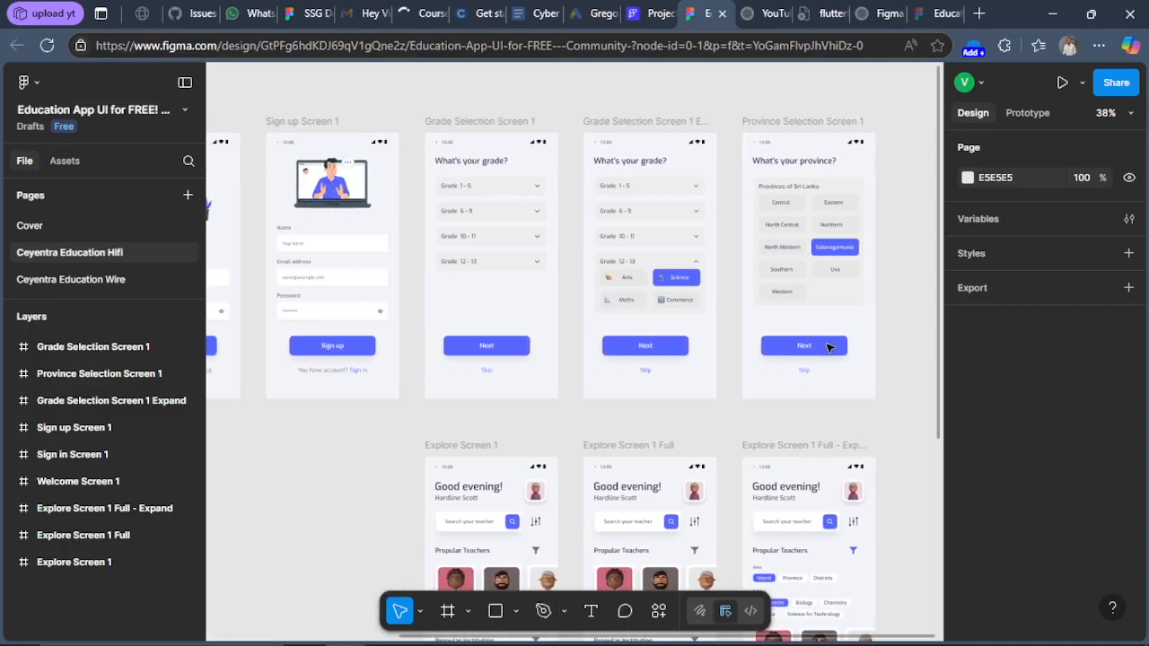
pyautogui.scroll(-3, 718, 337)
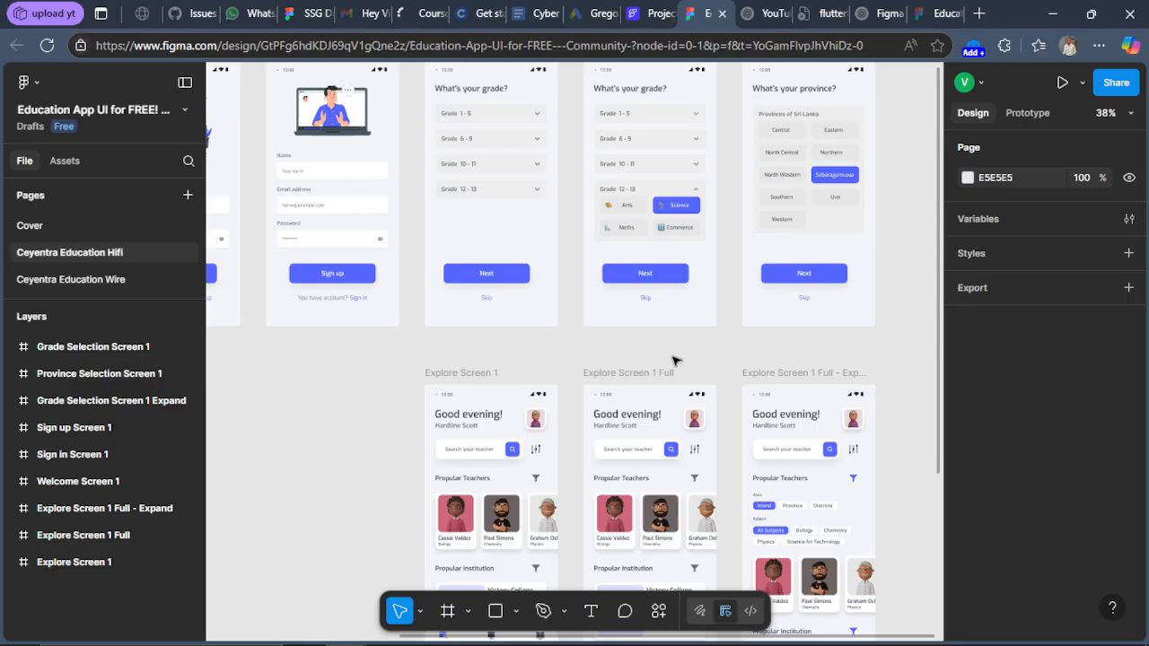
pyautogui.scroll(-12, 772, 355)
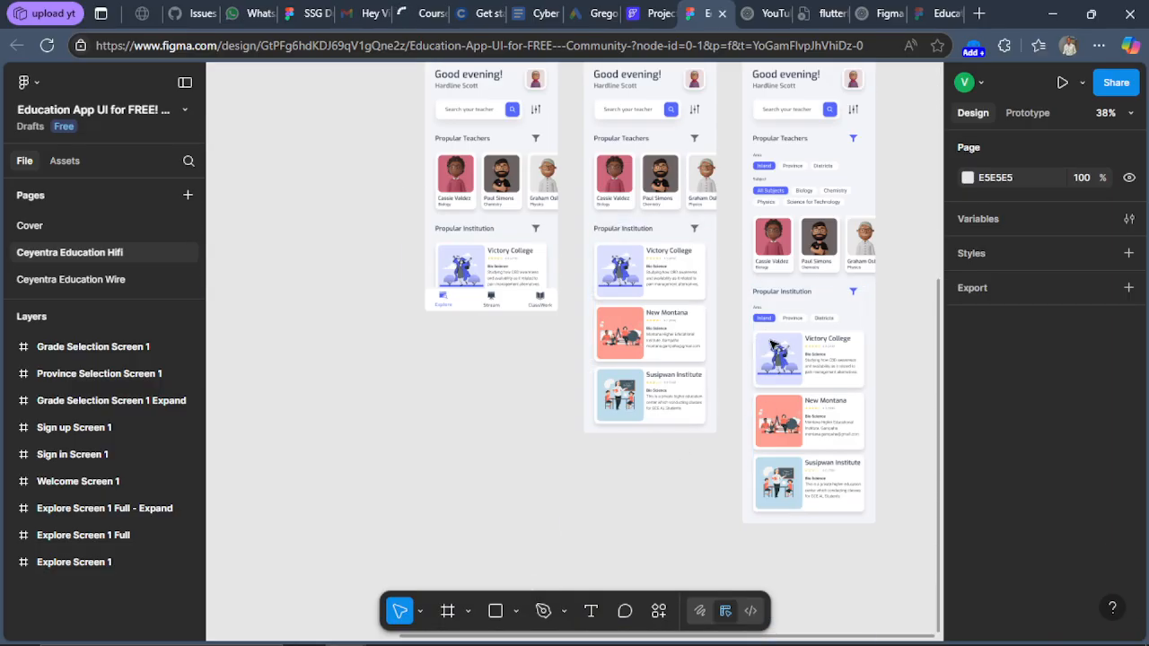
pyautogui.scroll(14, 772, 348)
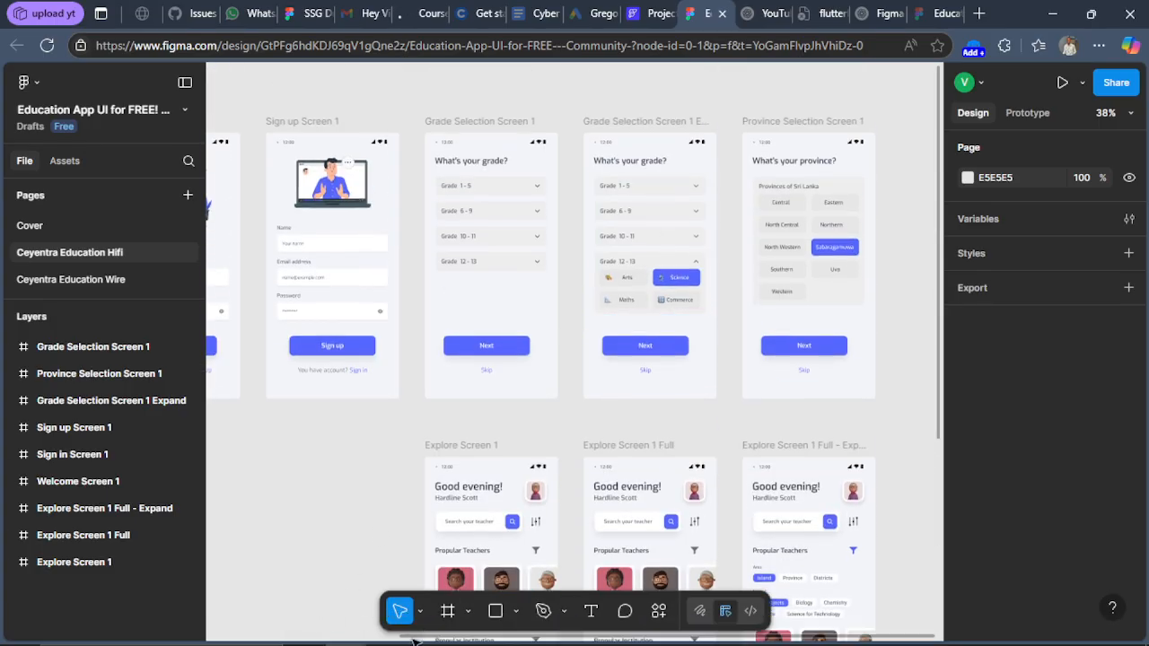
pyautogui.moveTo(415, 639); pyautogui.dragTo(185, 592)
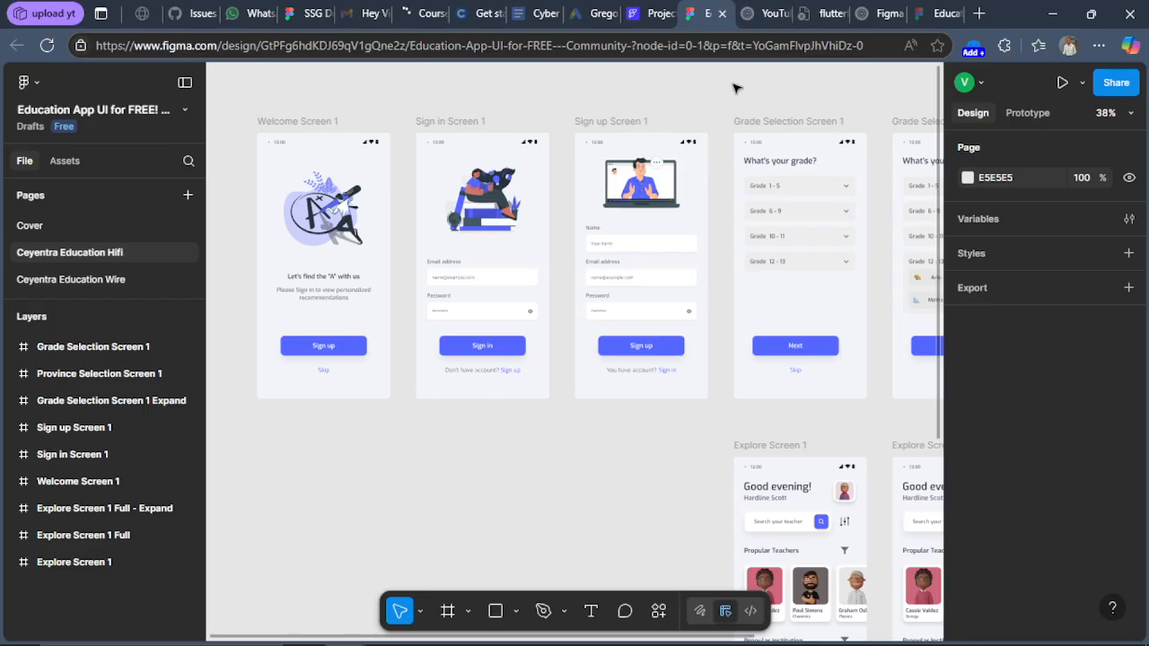
# Switch to FlutterFlow and create a new blank project named schoolMi.
pyautogui.click(652, 11)
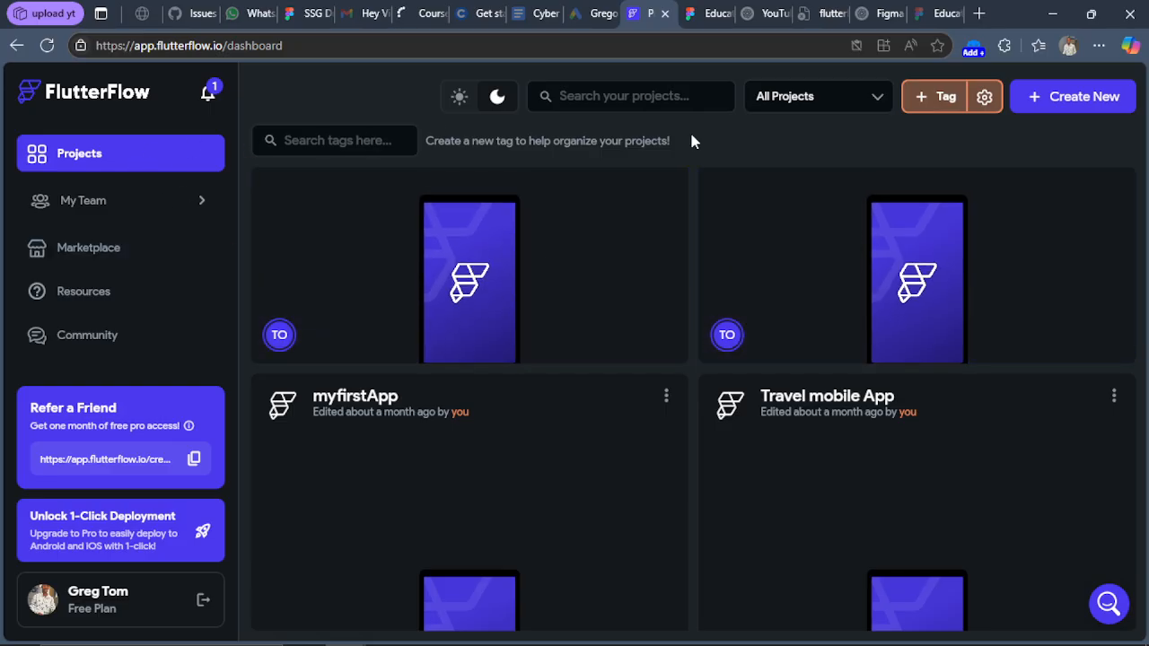
pyautogui.click(1077, 106)
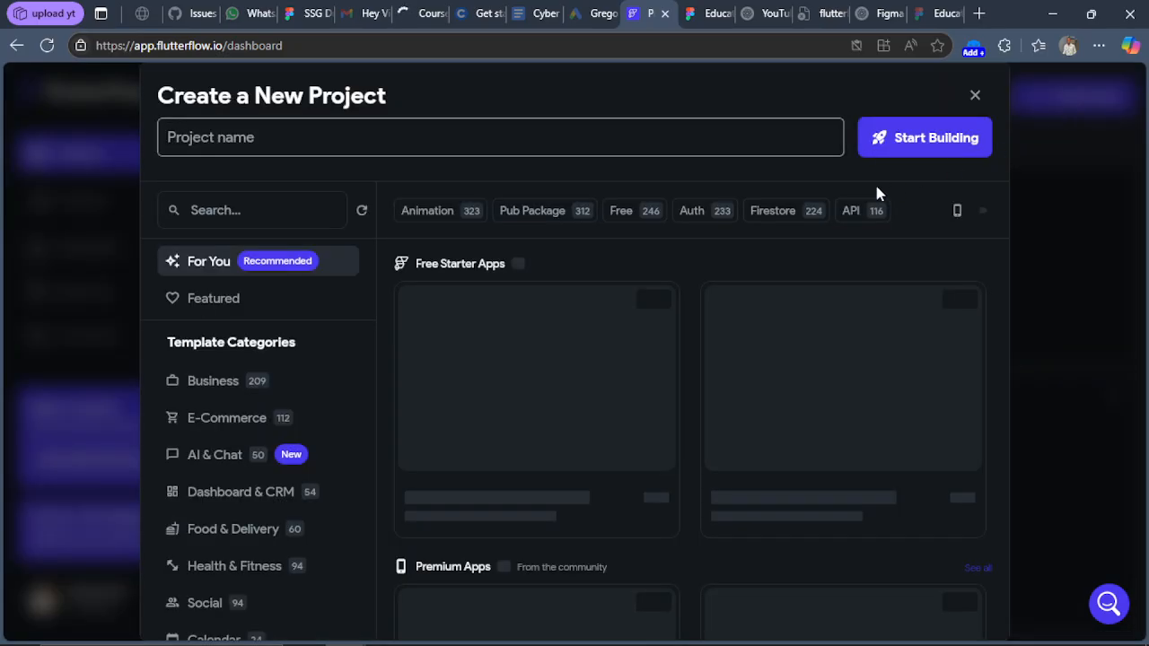
pyautogui.write('schoolMi')
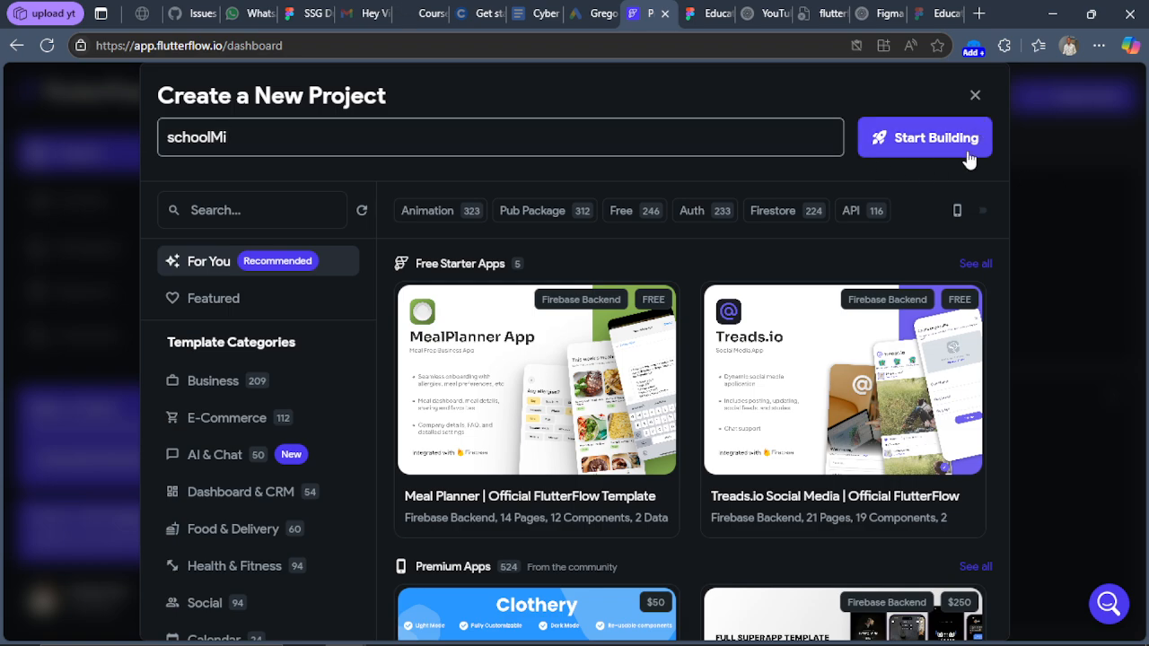
pyautogui.click(904, 151)
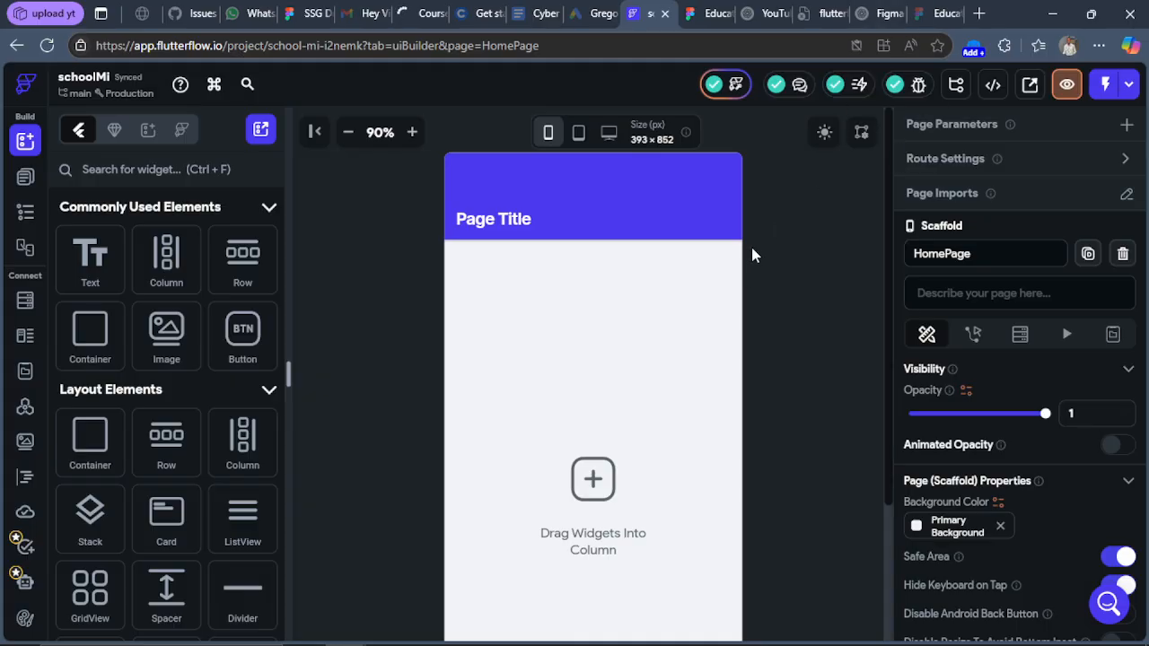
# Remove the app bar from HomePage and open the widget tree.
pyautogui.click(597, 212)
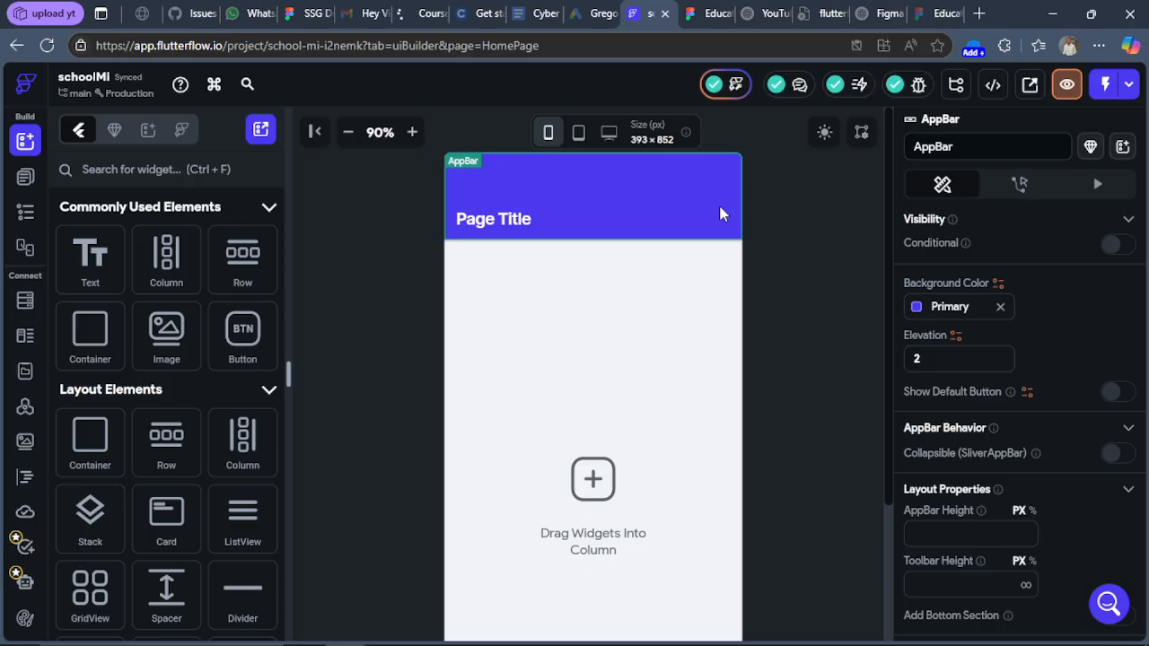
pyautogui.press('Delete')
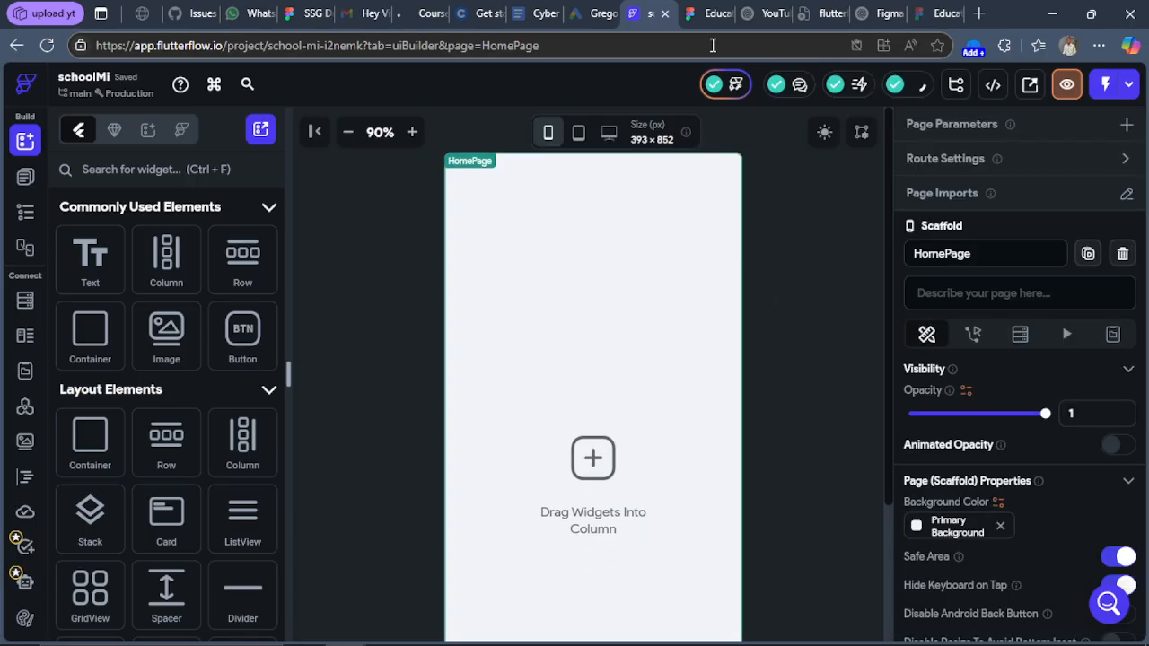
pyautogui.click(27, 213)
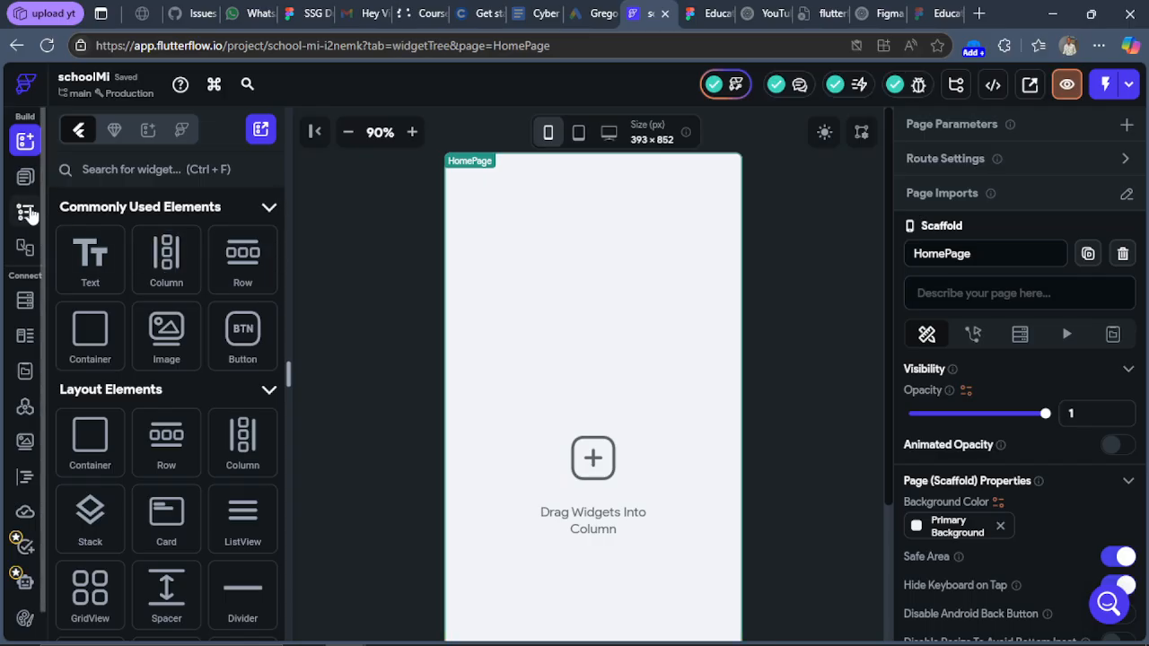
# Switch to Figma and examine the Welcome Screen 1 layout and its main illustration group.
pyautogui.click(713, 13)
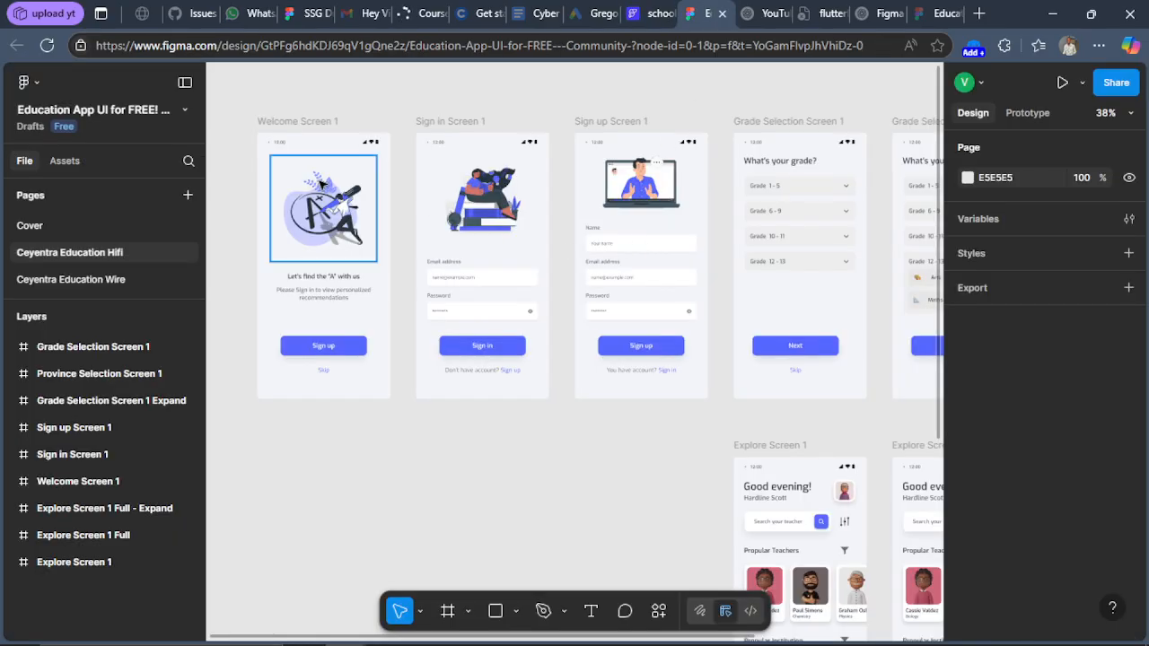
pyautogui.keyDown('ctrl'); pyautogui.scroll(5, 329, 180); pyautogui.keyUp('ctrl')
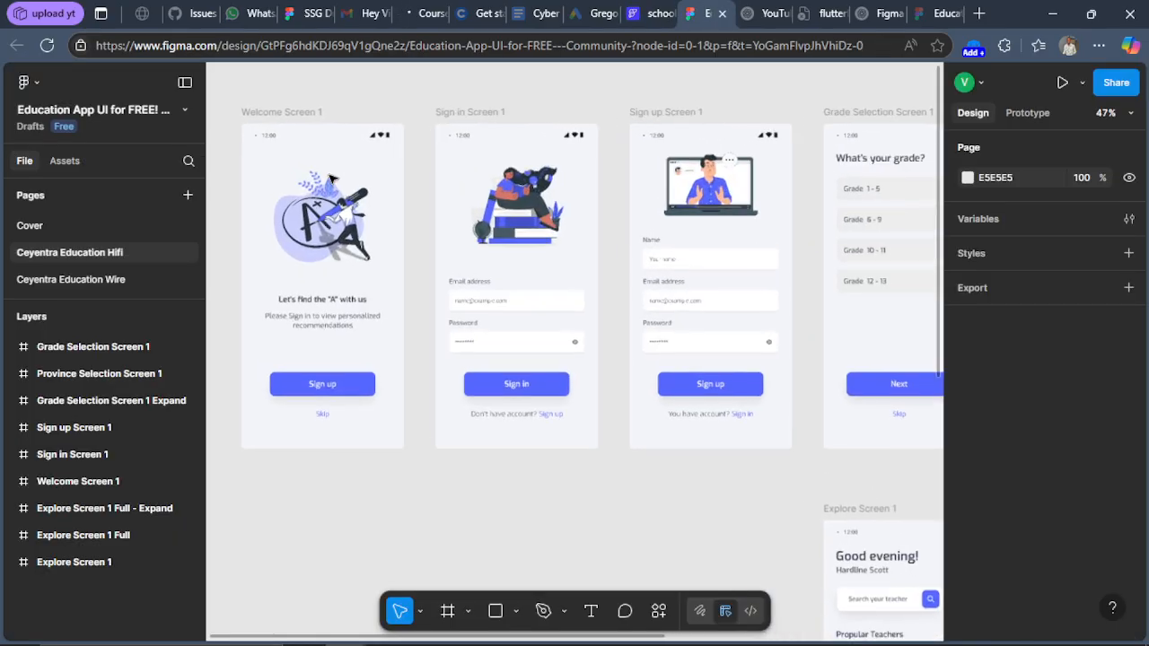
pyautogui.keyDown('ctrl'); pyautogui.scroll(2, 329, 181); pyautogui.keyUp('ctrl')
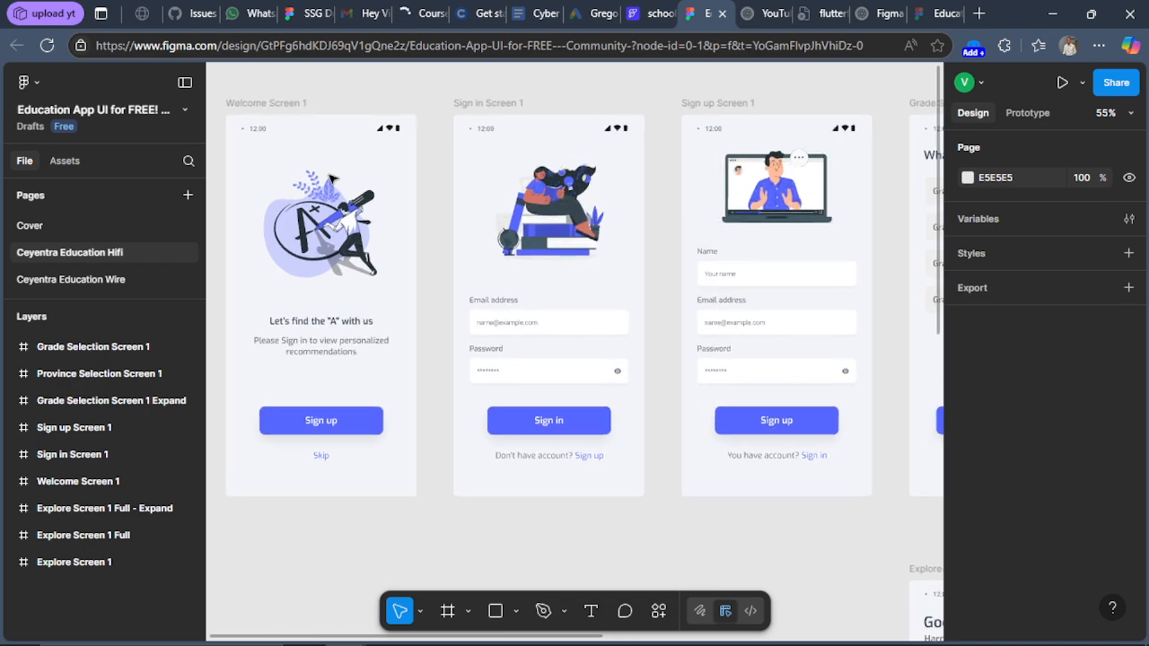
pyautogui.scroll(2, 365, 344)
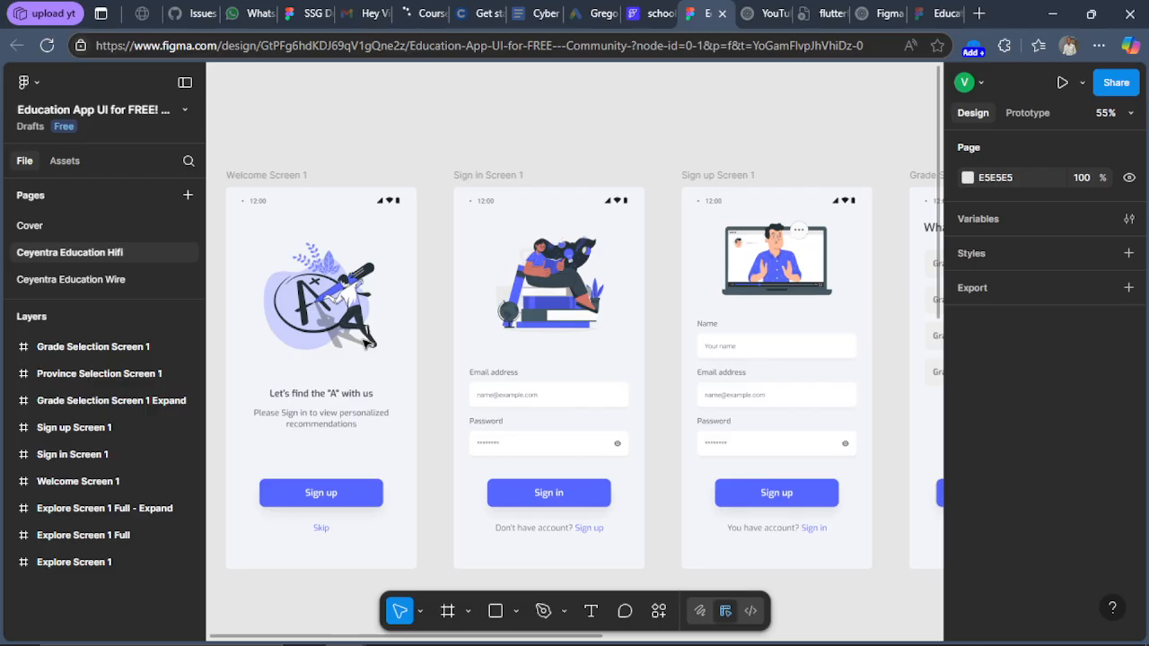
pyautogui.scroll(-1, 359, 344)
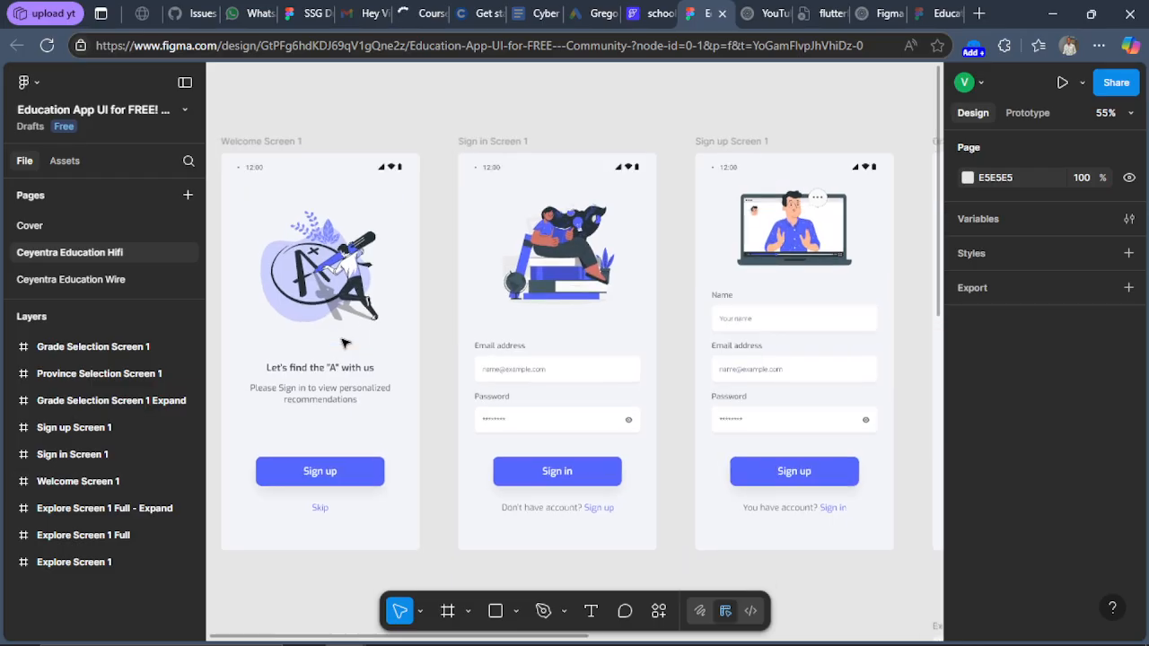
pyautogui.keyDown('ctrl'); pyautogui.scroll(2, 342, 342); pyautogui.keyUp('ctrl')
pyautogui.hscroll(-1, 344, 342)
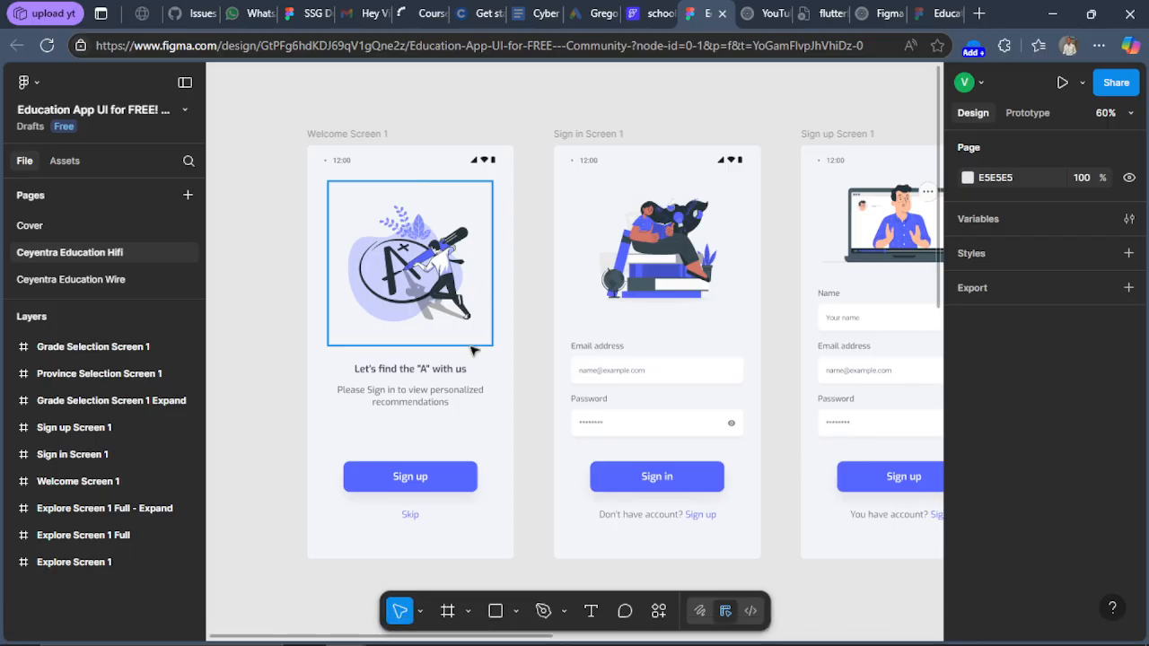
pyautogui.scroll(2, 475, 347)
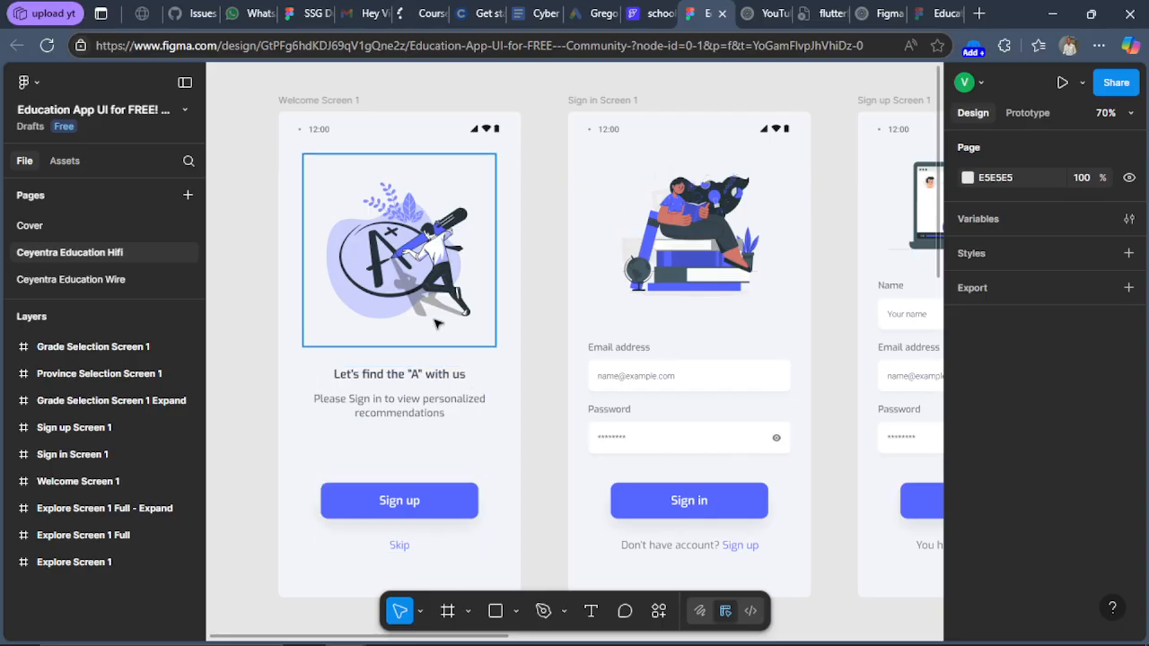
pyautogui.click(422, 266)
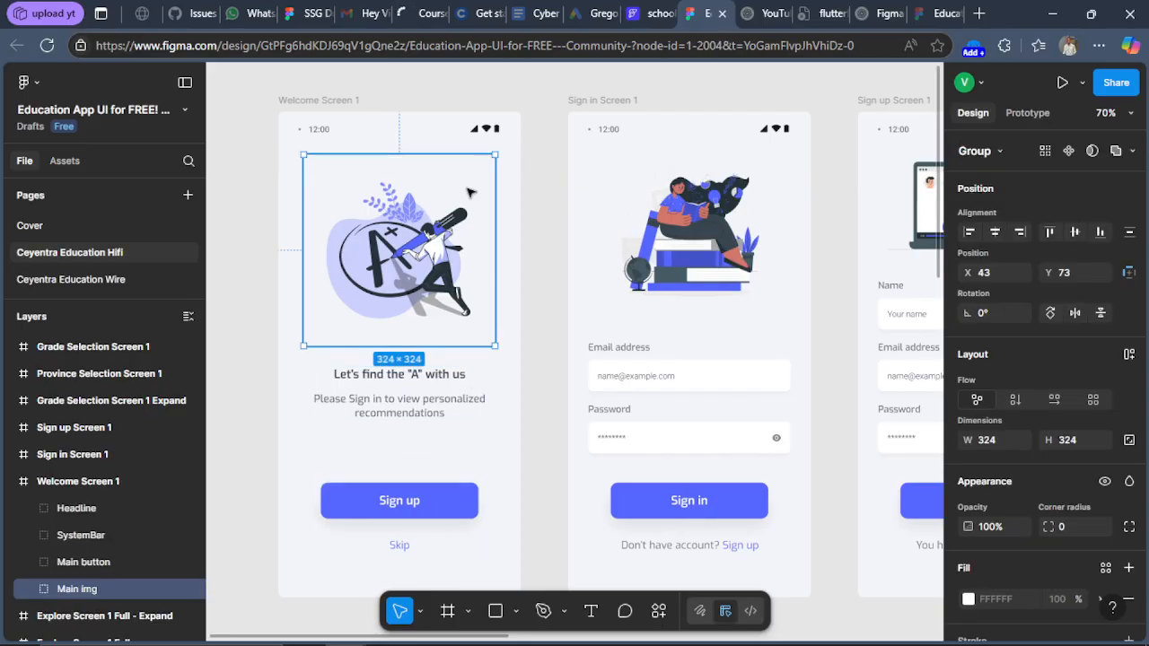
pyautogui.click(522, 179)
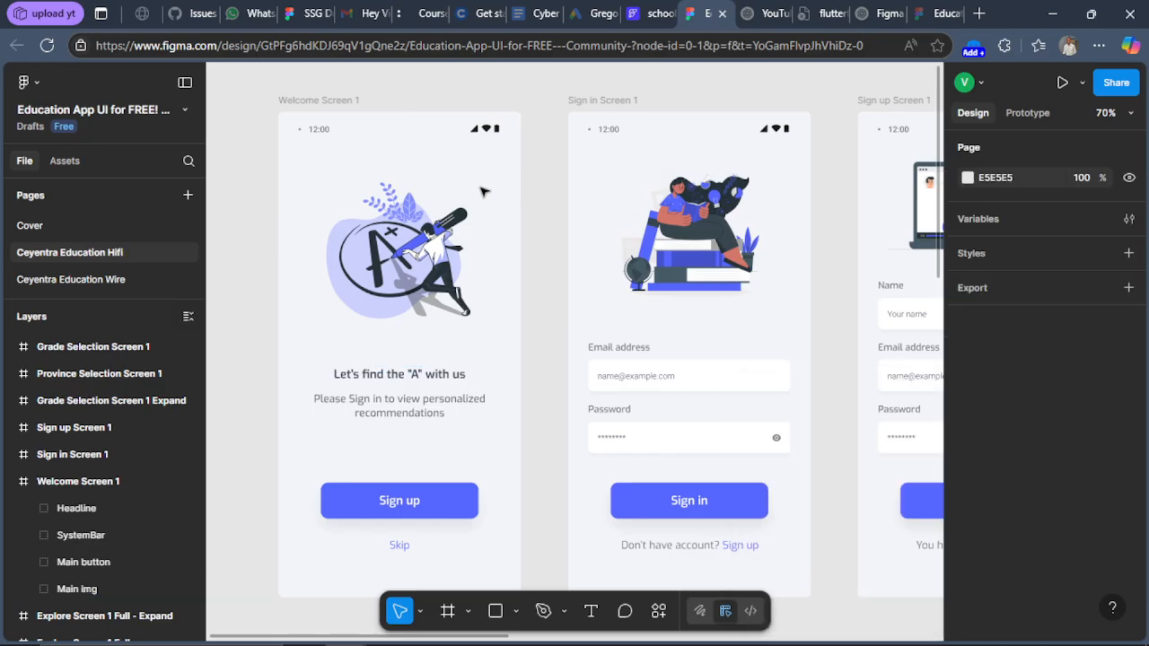
pyautogui.click(483, 191)
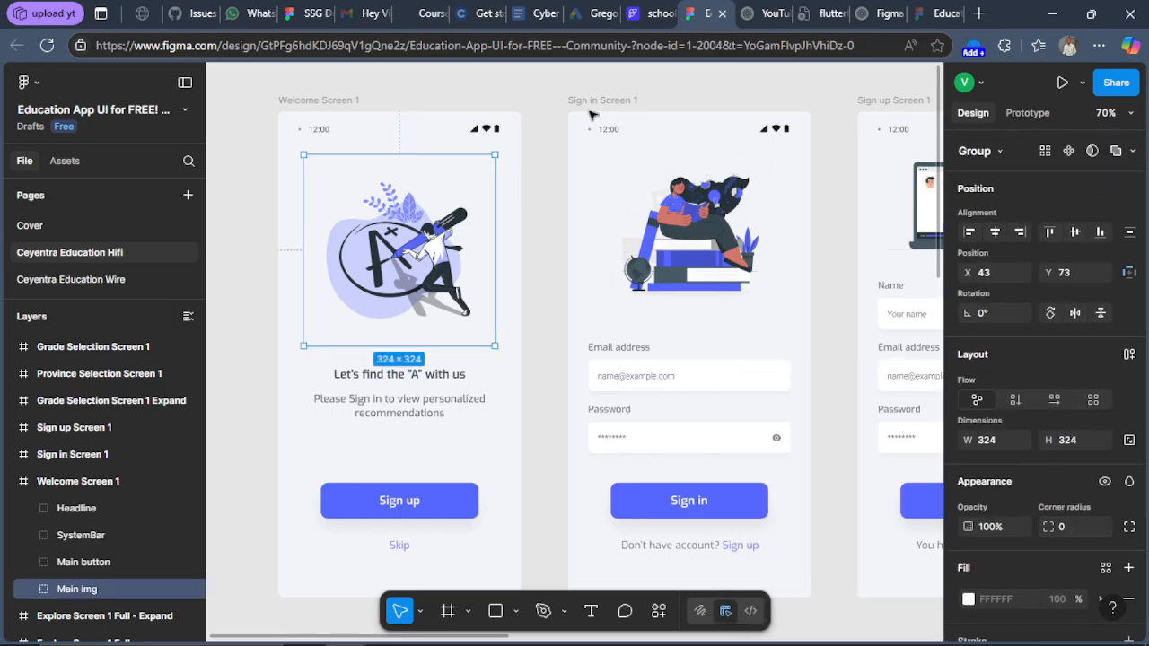
# Back in FlutterFlow, wrap the HomePage column in a Container.
pyautogui.click(661, 11)
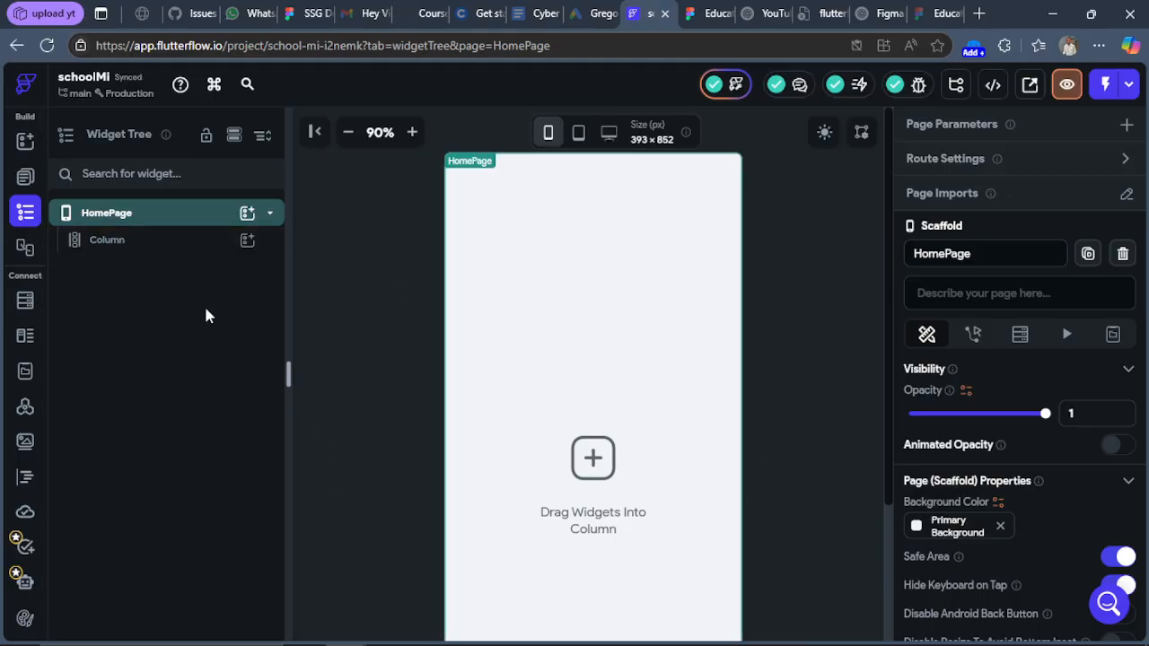
pyautogui.click(160, 242)
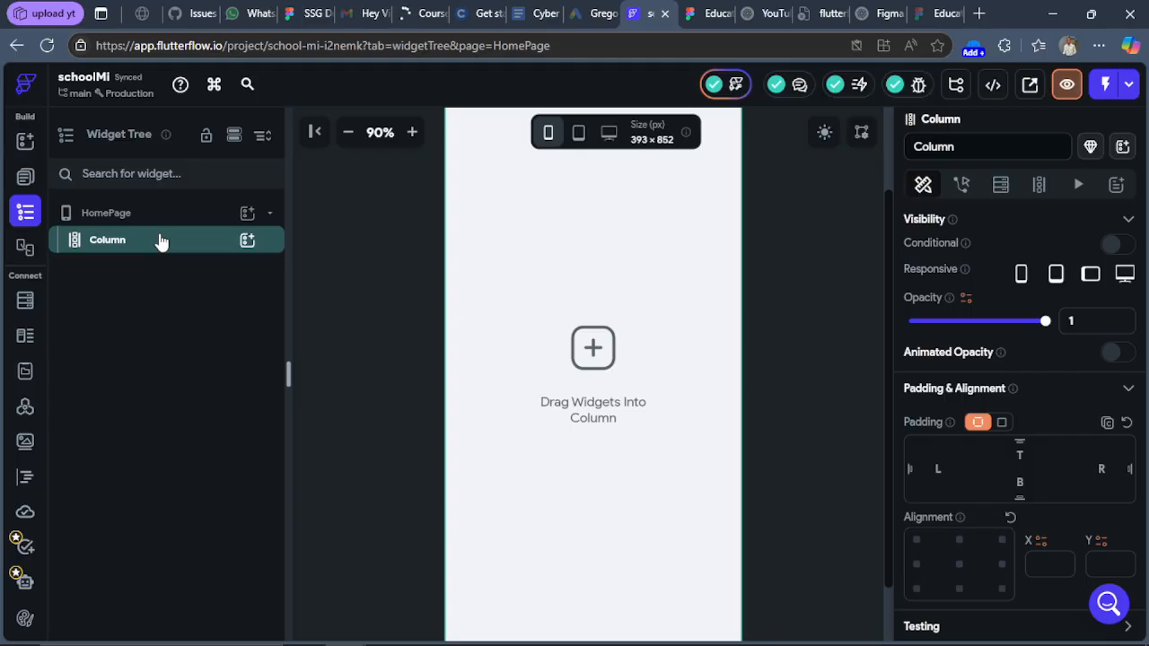
pyautogui.rightClick(161, 243)
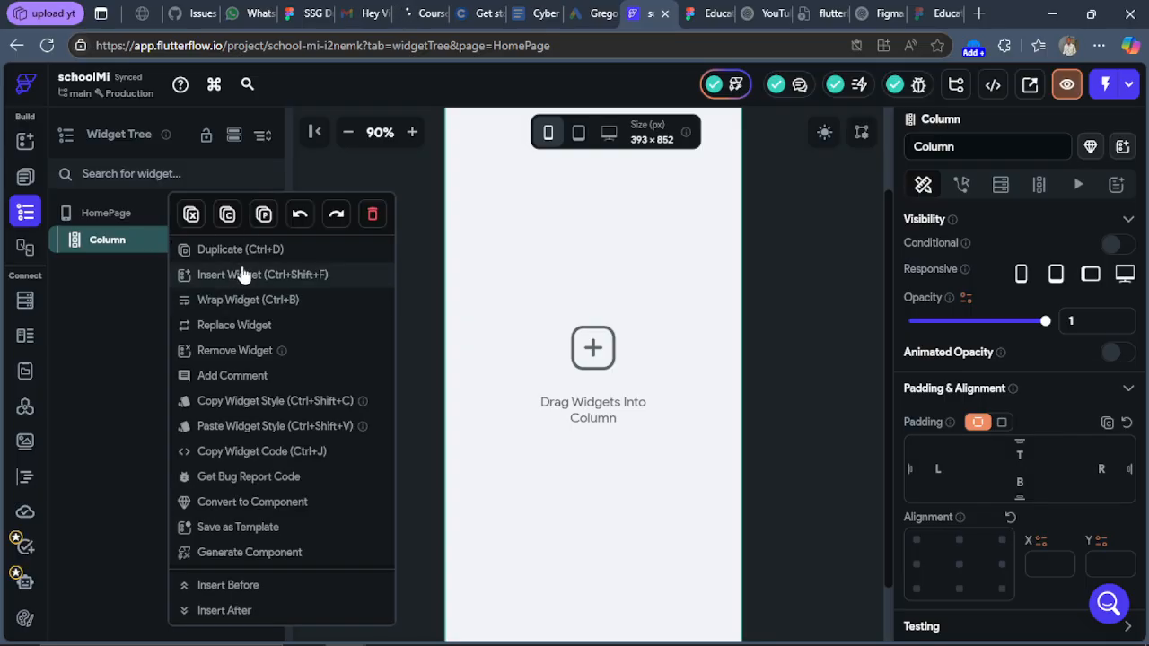
pyautogui.click(255, 306)
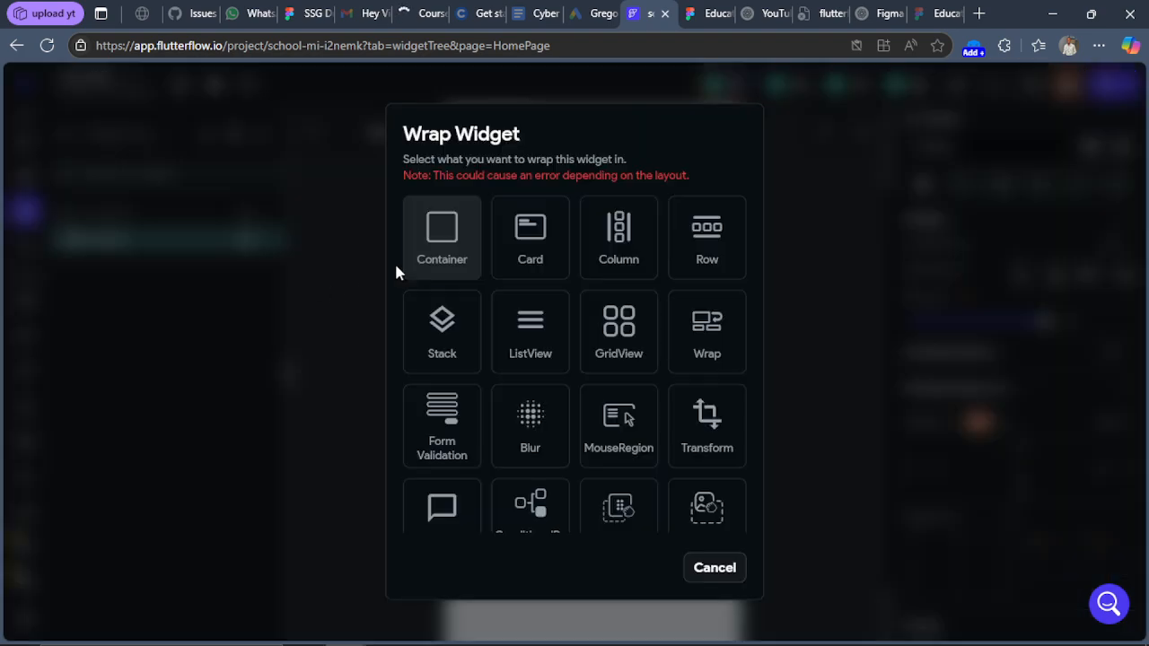
pyautogui.click(427, 259)
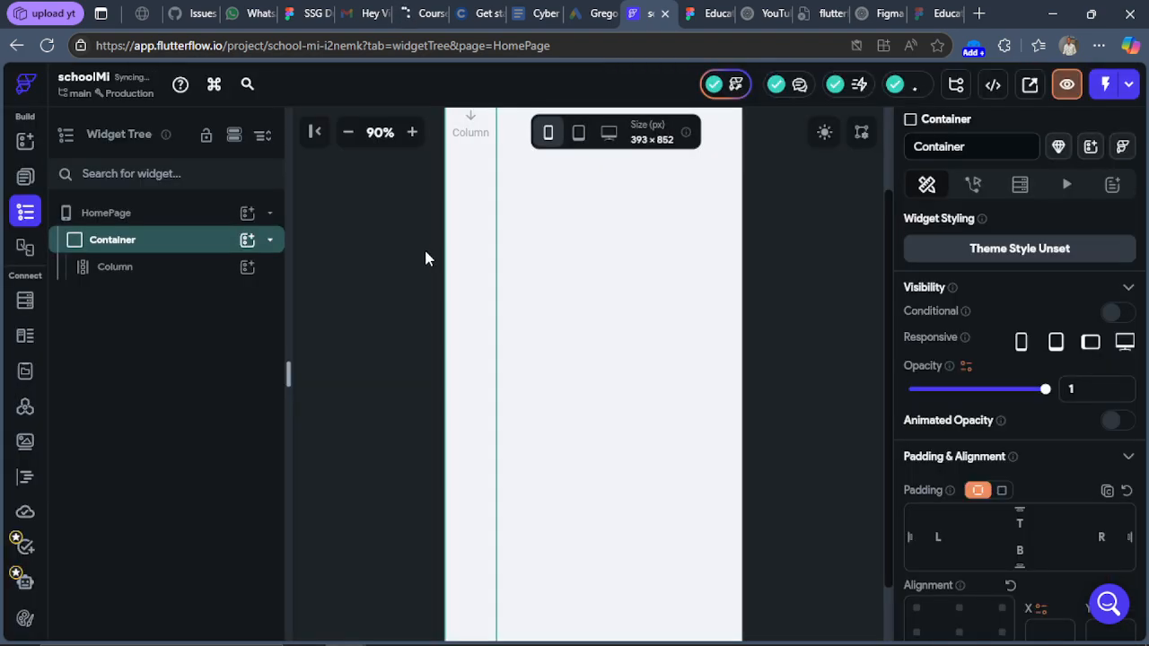
# Set the container's width and height to infinite.
pyautogui.click(144, 269)
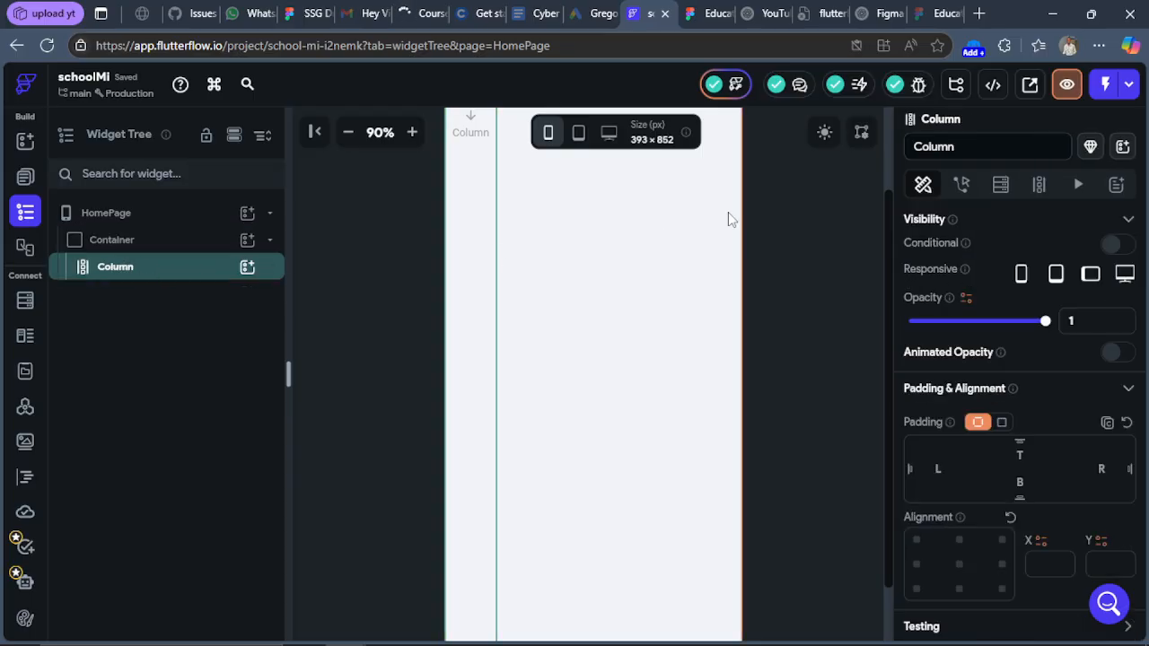
pyautogui.click(148, 243)
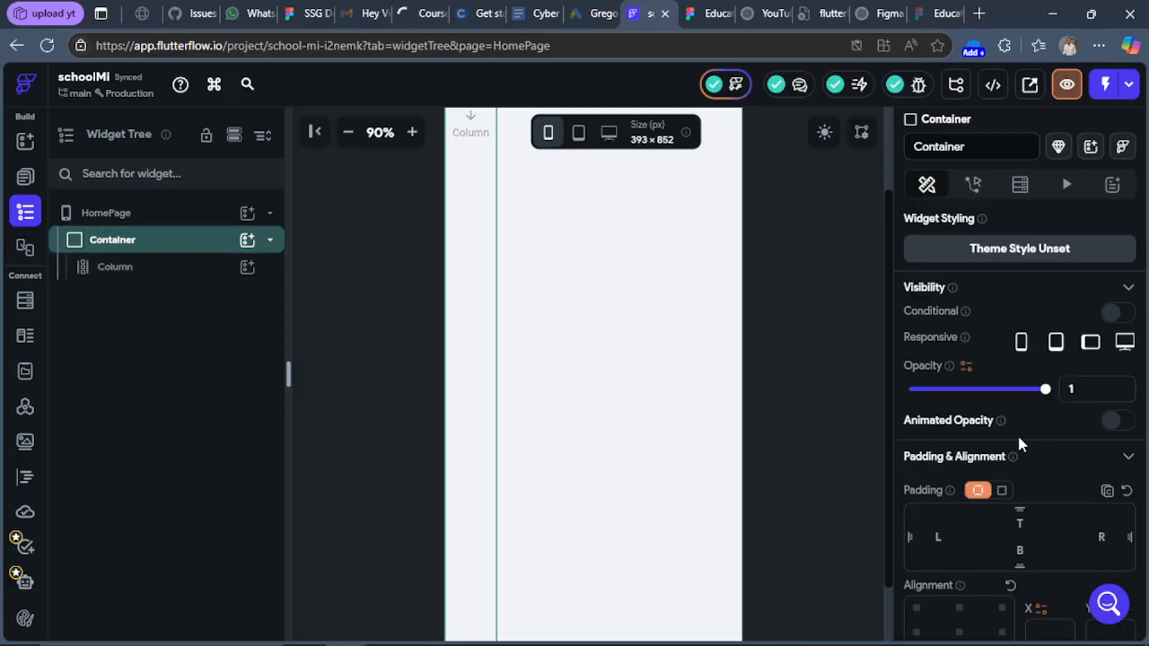
pyautogui.scroll(-4, 1041, 460)
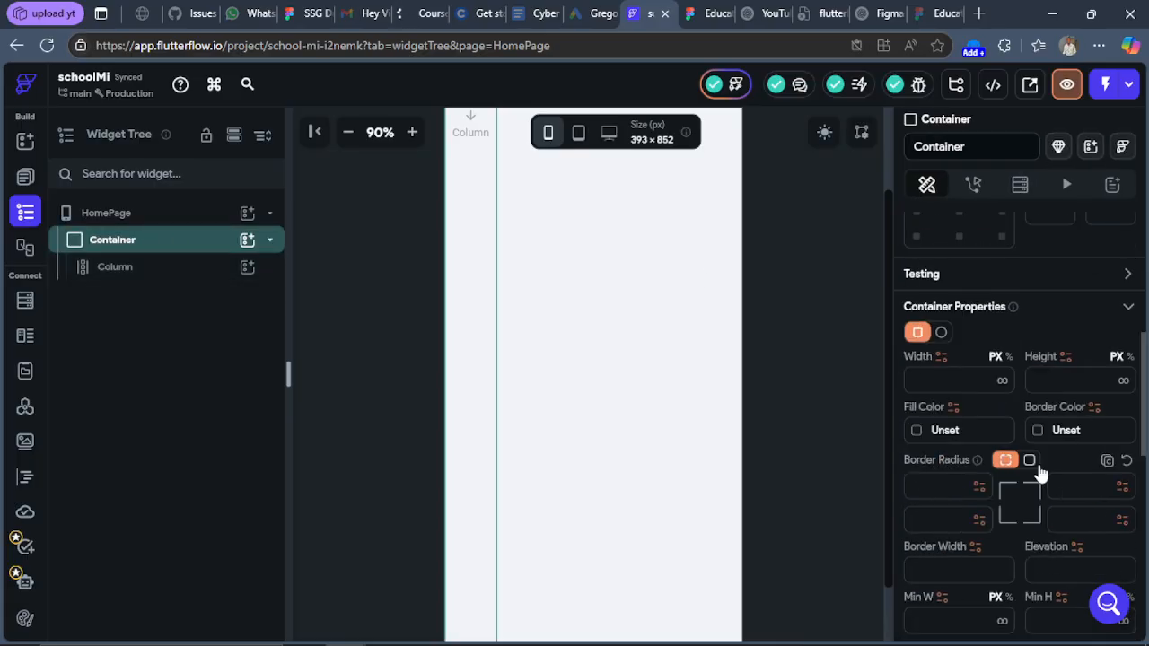
pyautogui.click(1002, 381)
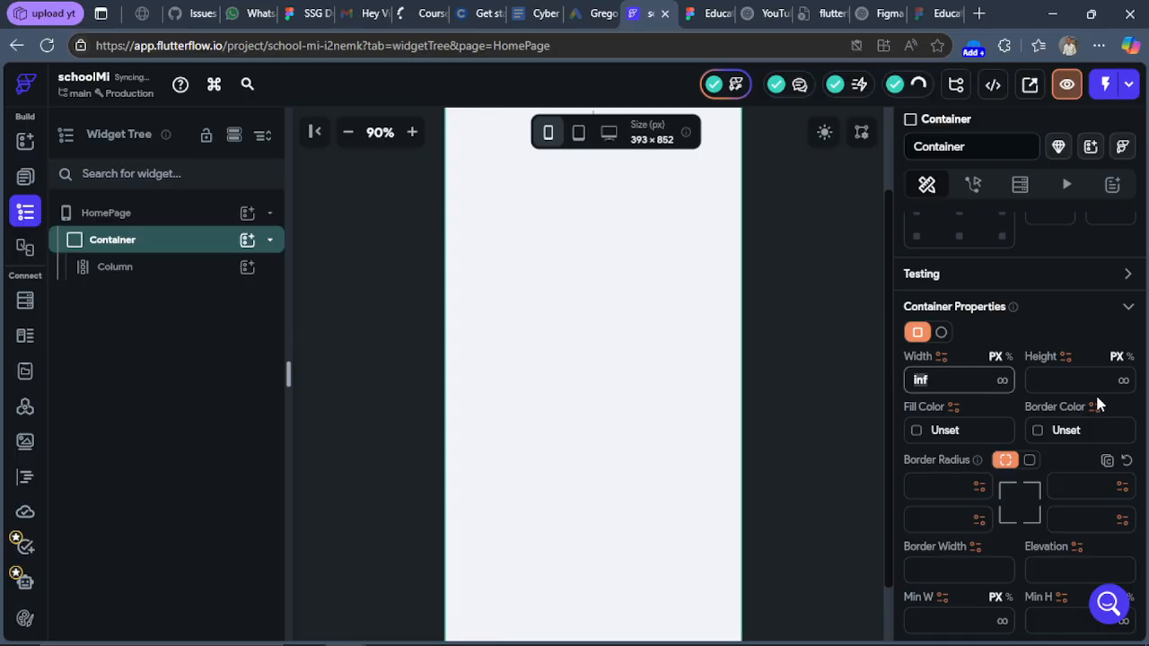
pyautogui.click(1124, 382)
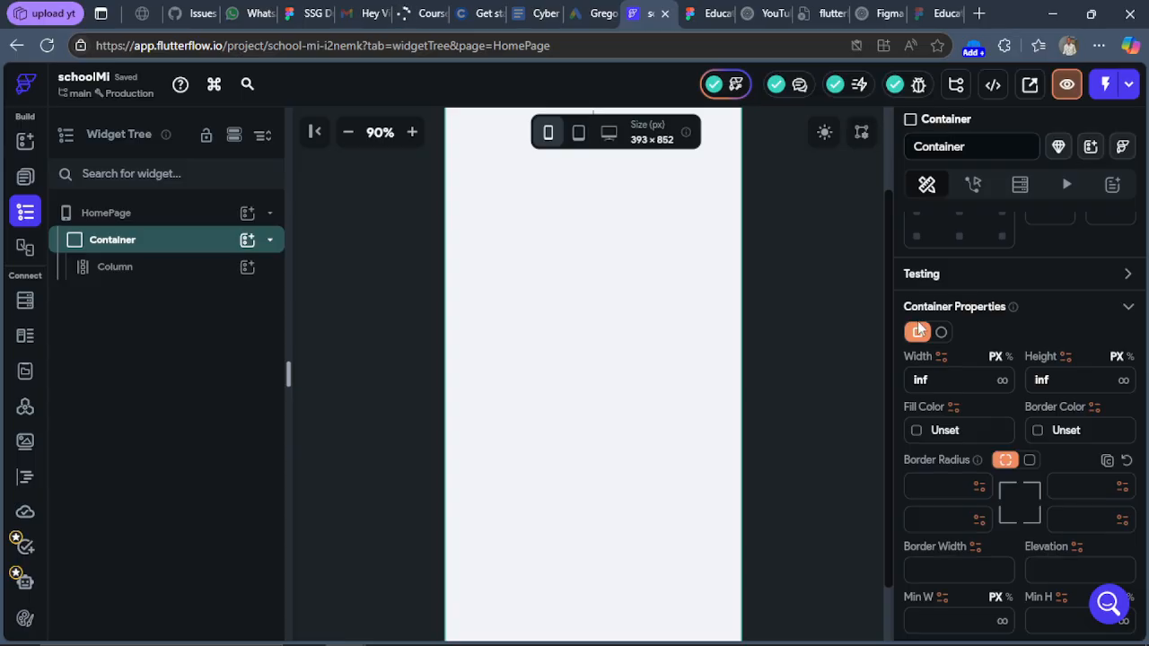
pyautogui.click(348, 134)
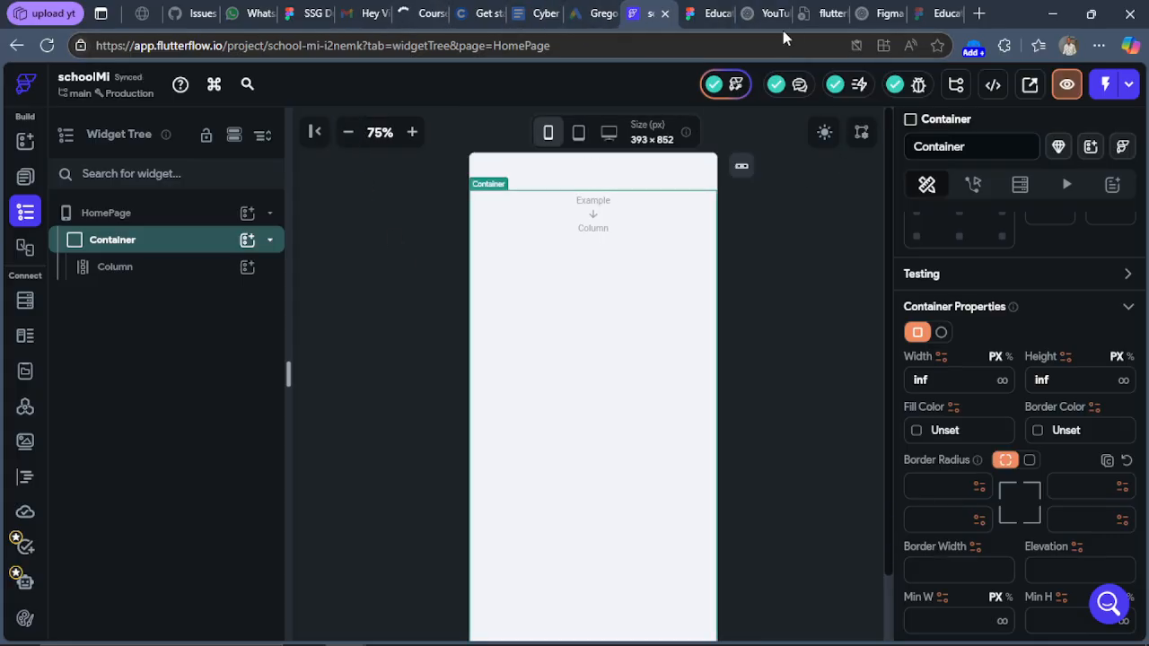
# In Figma, export the Welcome Screen 1 main illustration group as a 2x PNG.
pyautogui.click(714, 13)
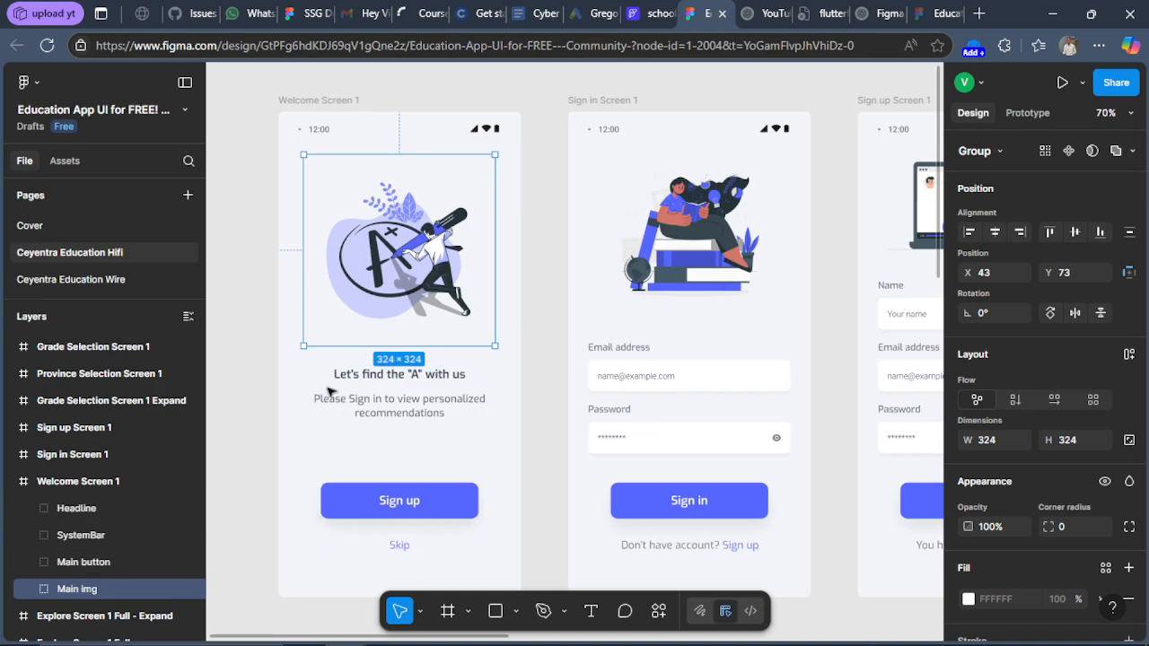
pyautogui.scroll(-3, 1024, 515)
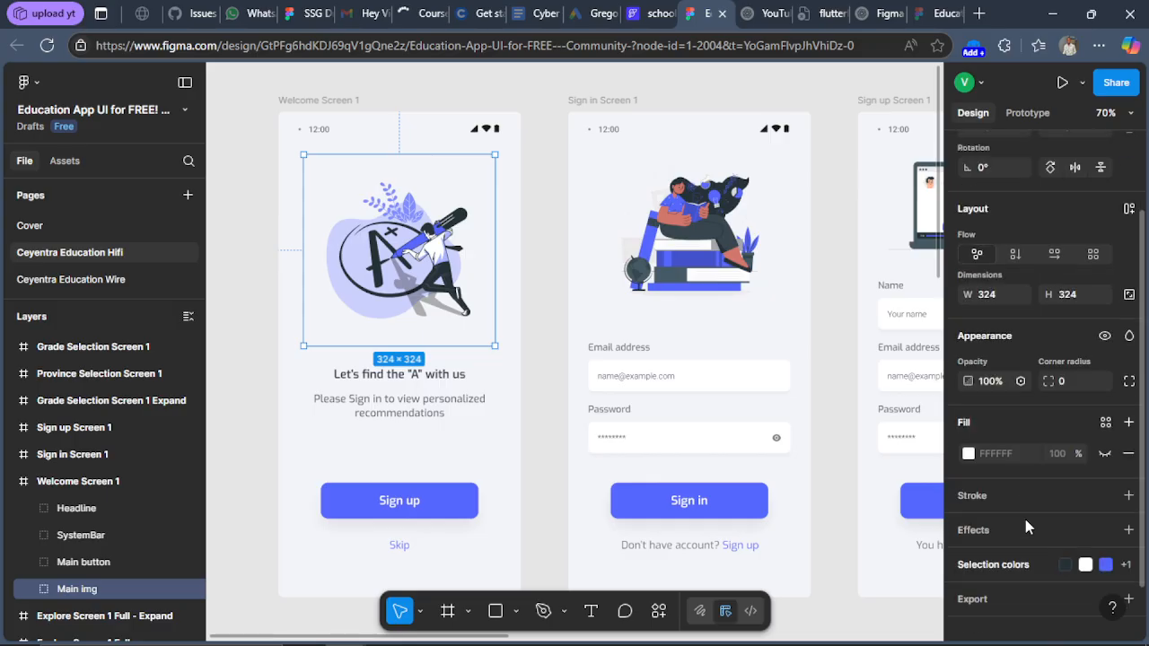
pyautogui.scroll(3, 1037, 442)
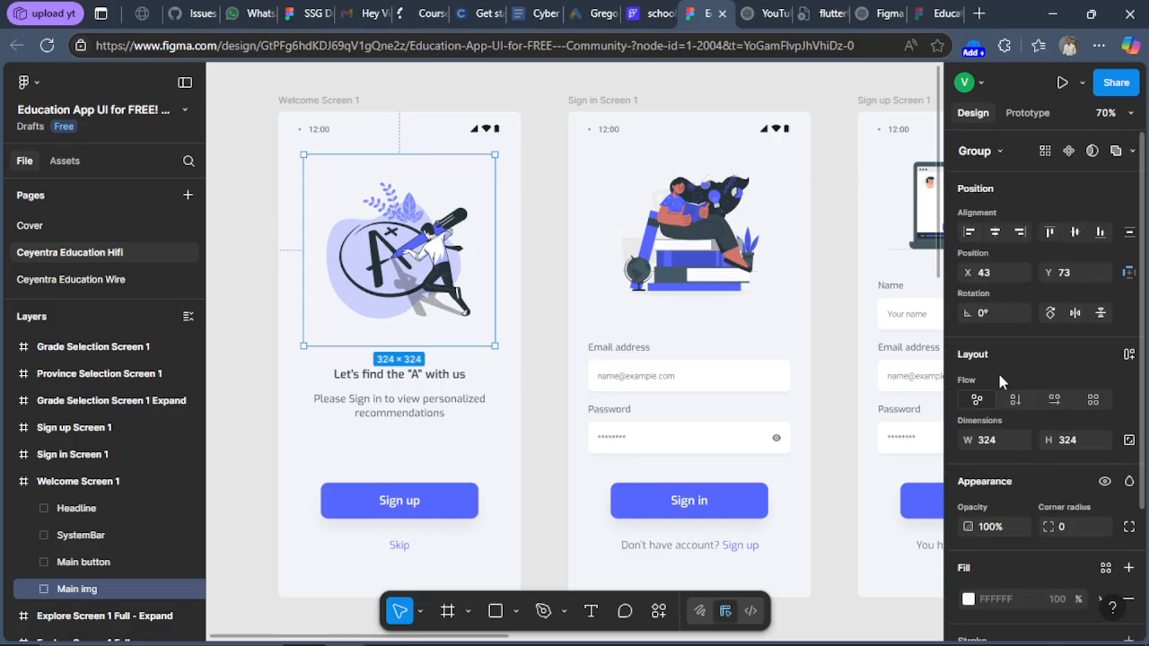
pyautogui.scroll(-3, 1014, 392)
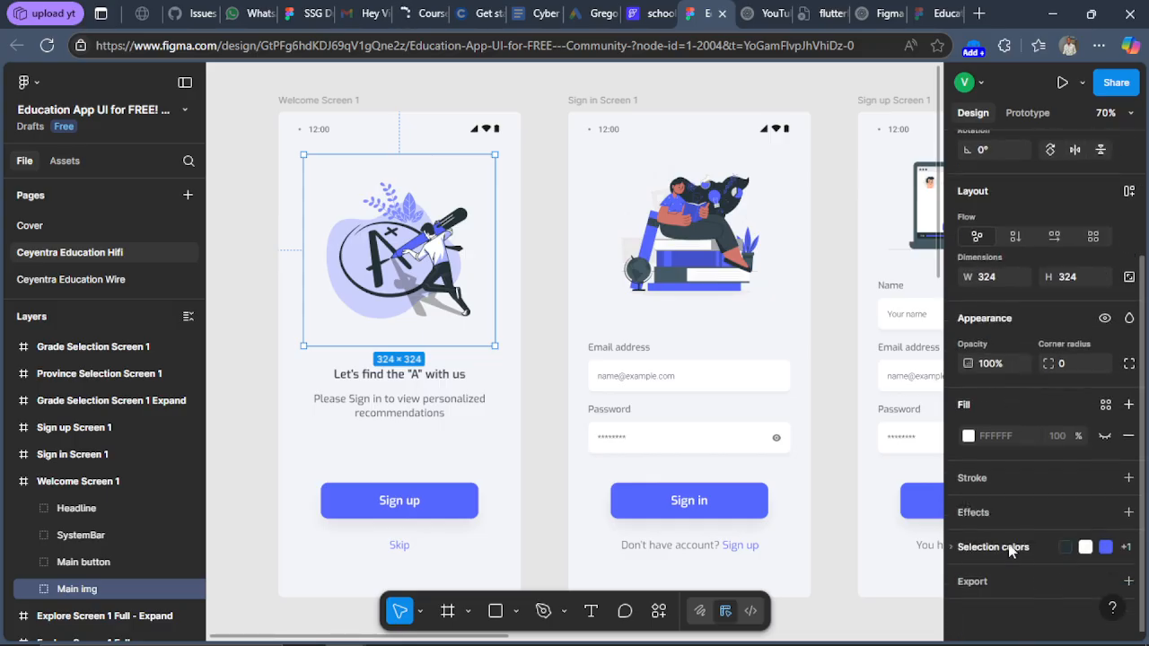
pyautogui.click(983, 584)
pyautogui.scroll(-2, 998, 558)
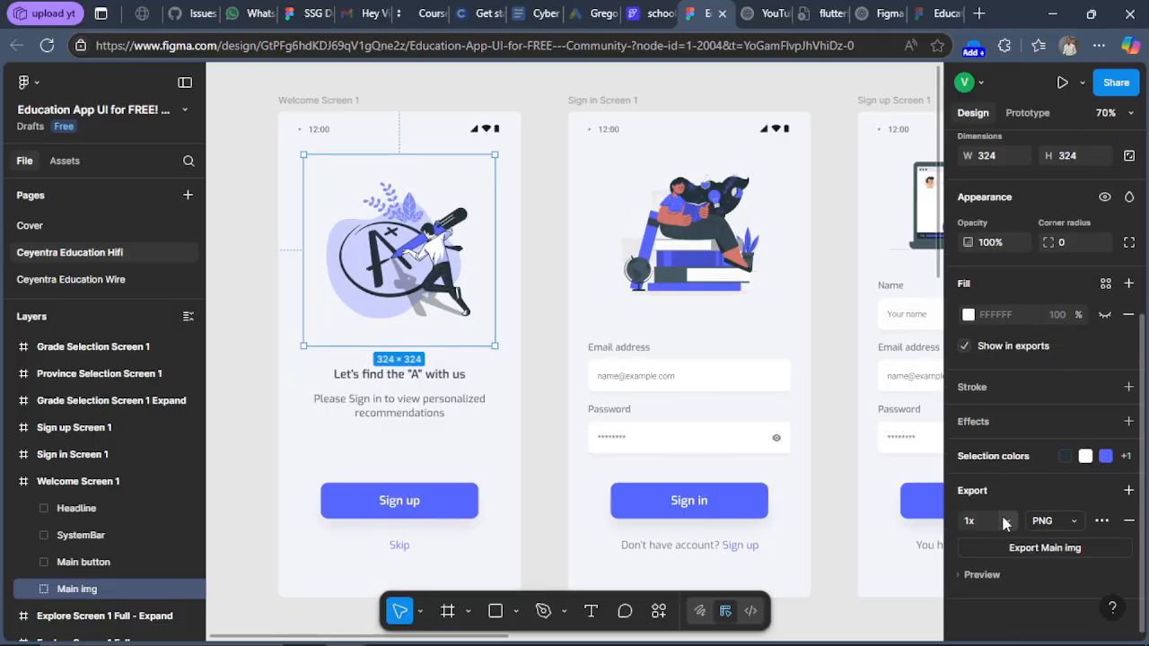
pyautogui.click(1007, 522)
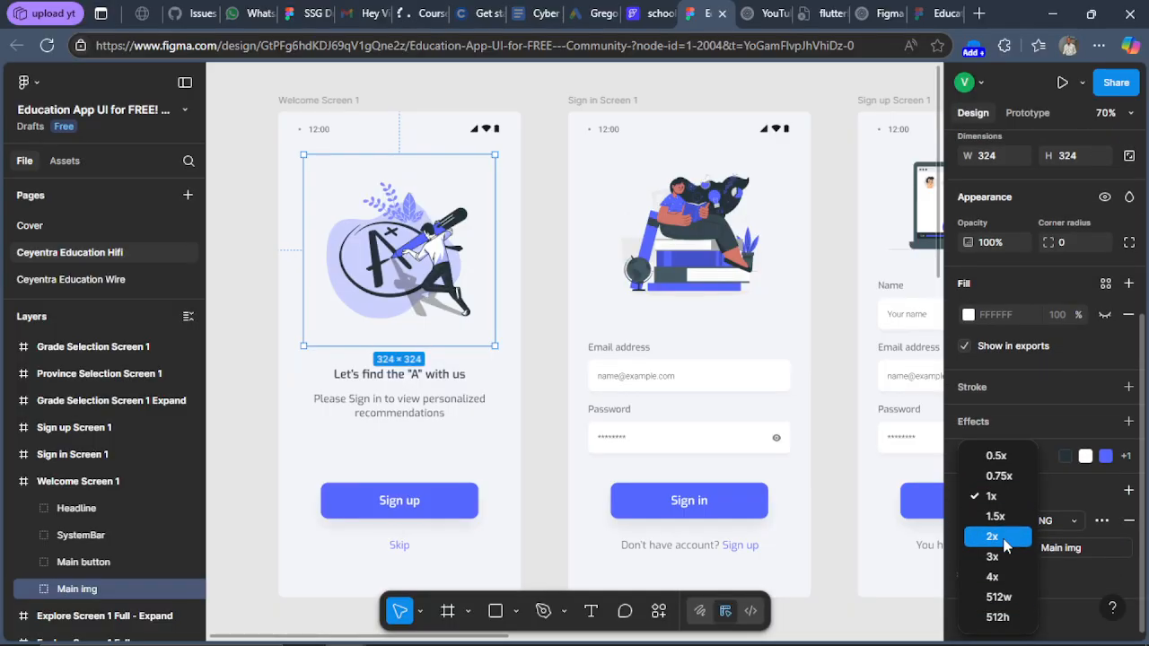
pyautogui.click(997, 537)
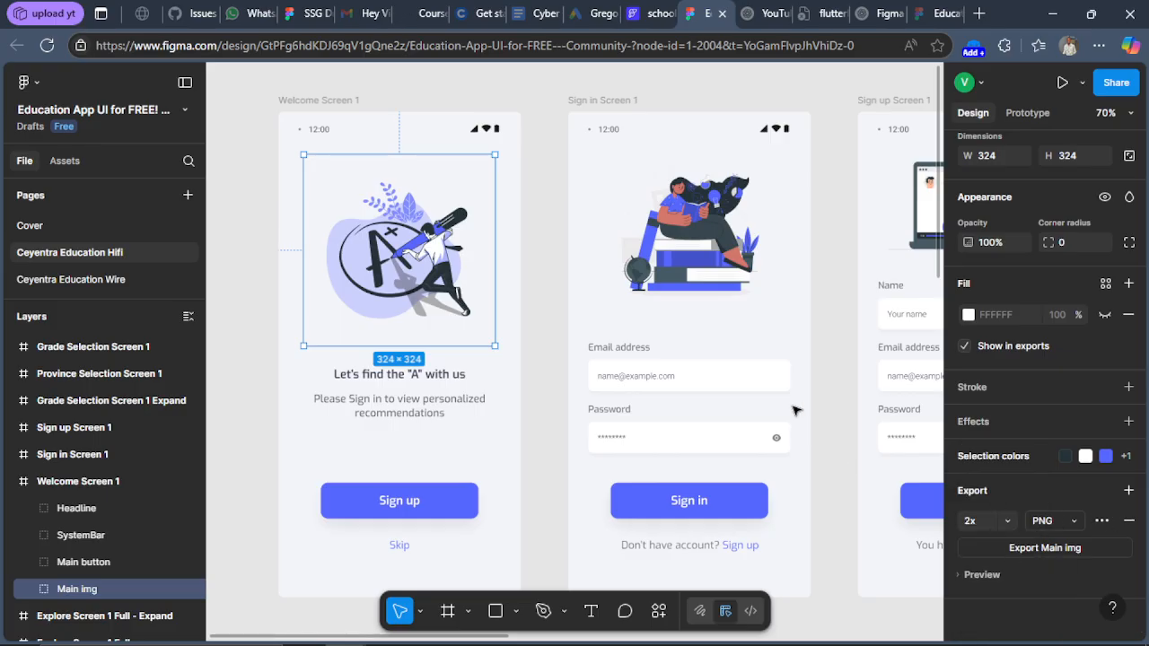
pyautogui.click(1043, 548)
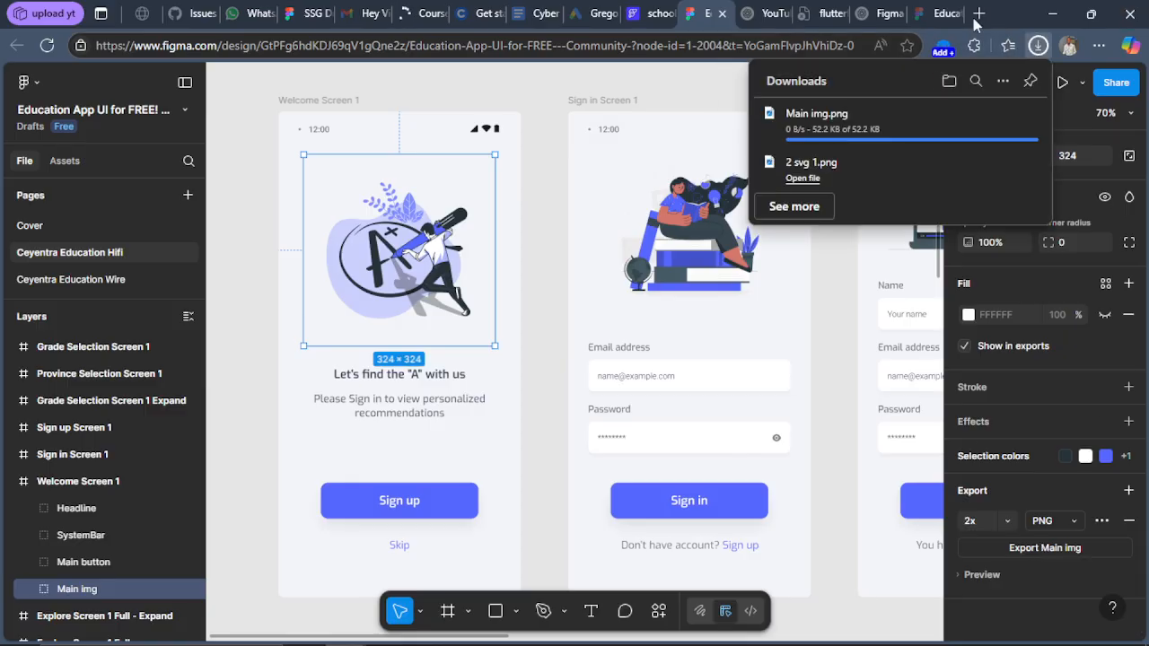
# Remove the old 2 svg 1.png entry from the browser's downloads list.
pyautogui.moveTo(1030, 175)
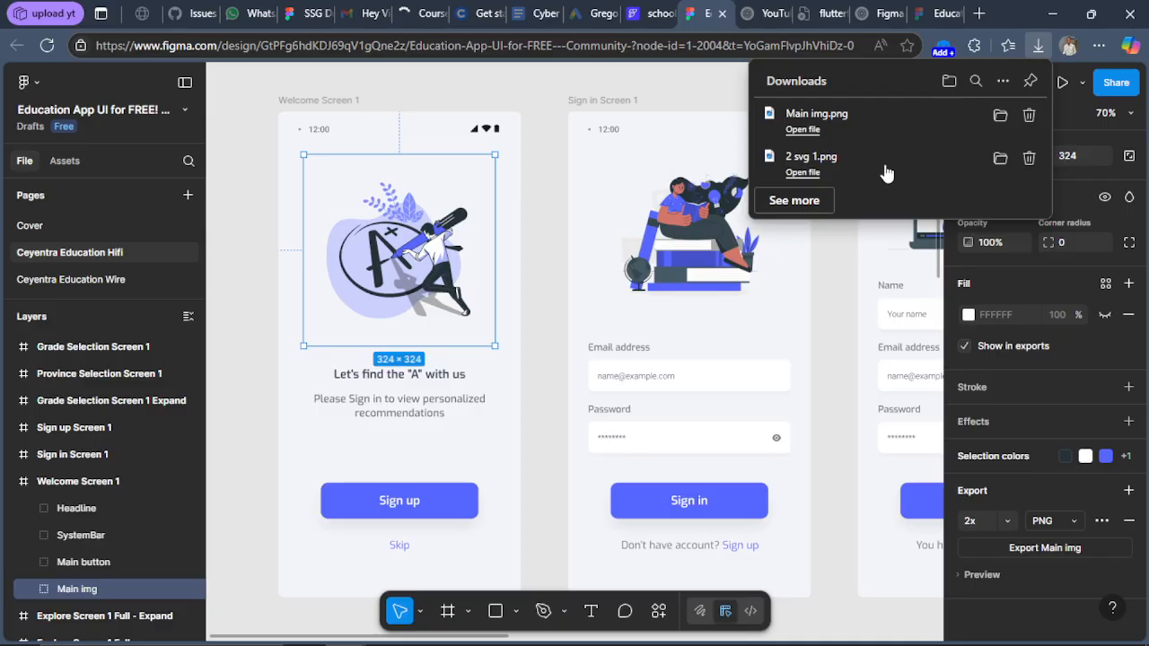
pyautogui.click(1028, 159)
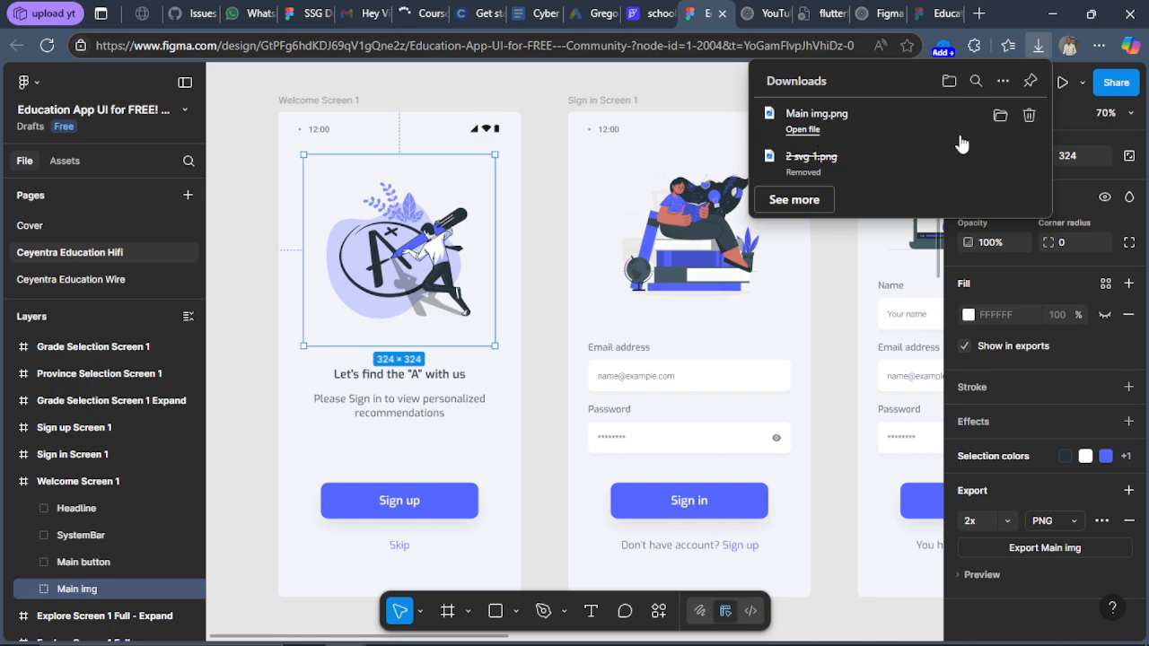
pyautogui.click(831, 301)
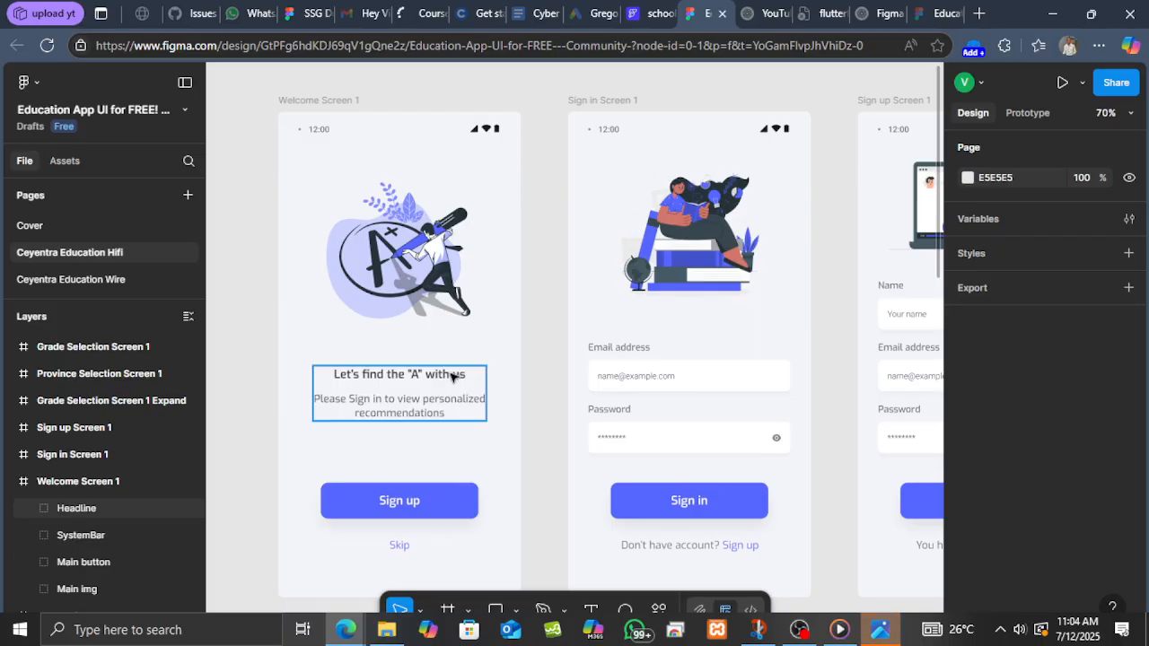
# Back in FlutterFlow, add an Image widget inside the HomePage column.
pyautogui.click(660, 13)
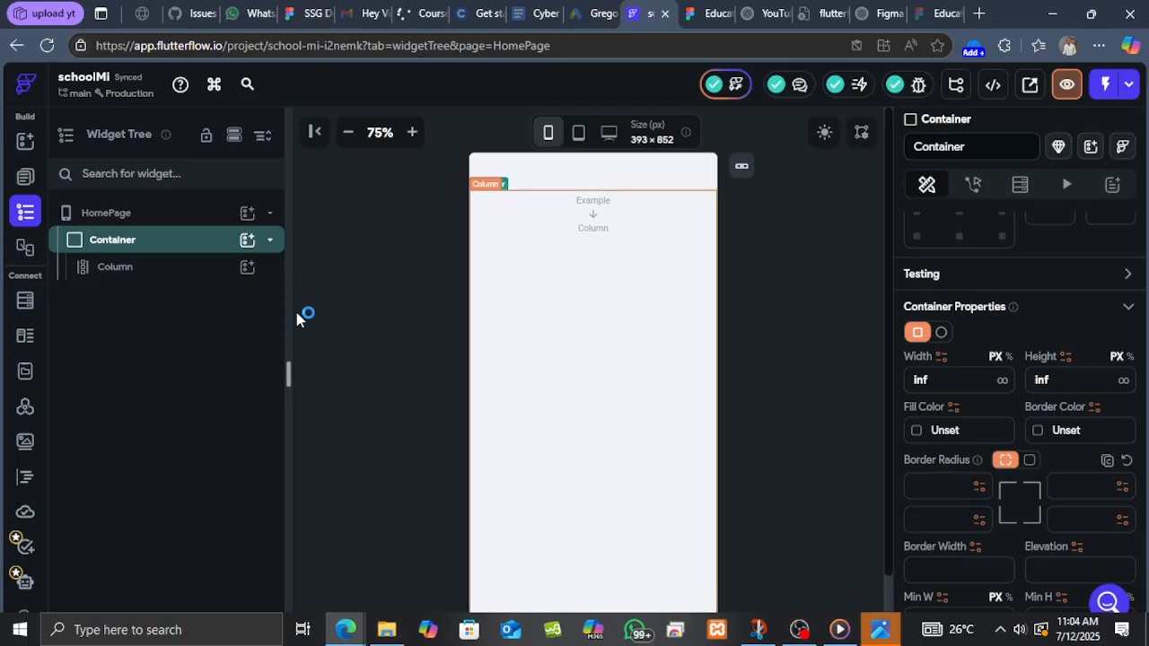
pyautogui.click(189, 267)
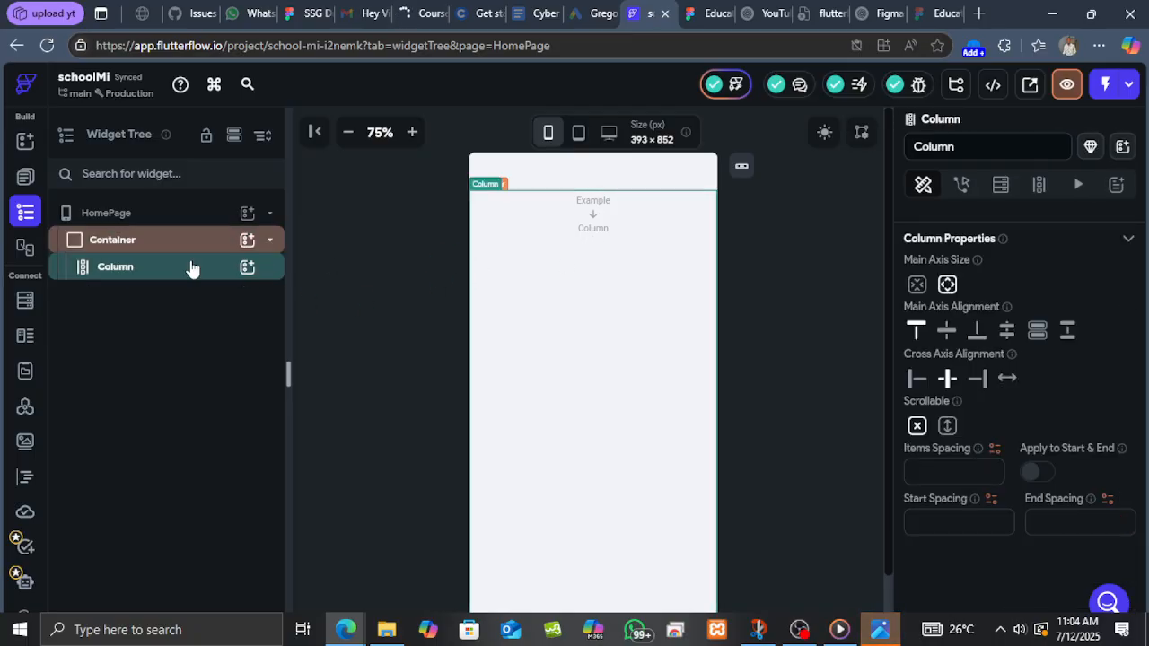
pyautogui.click(253, 271)
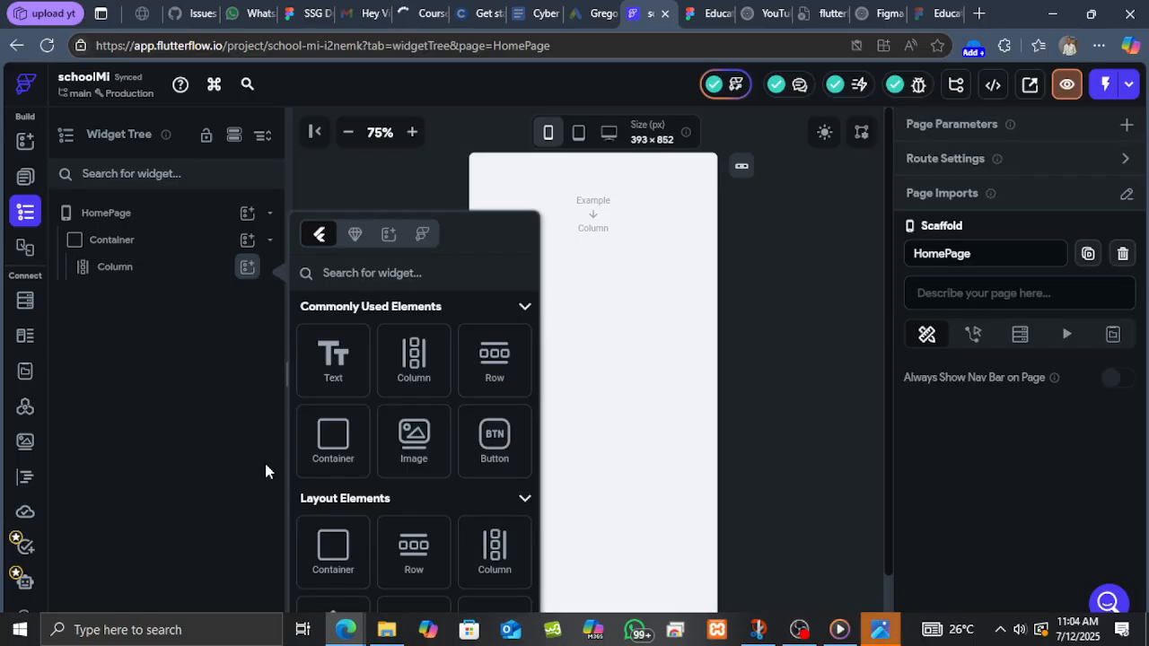
pyautogui.click(415, 442)
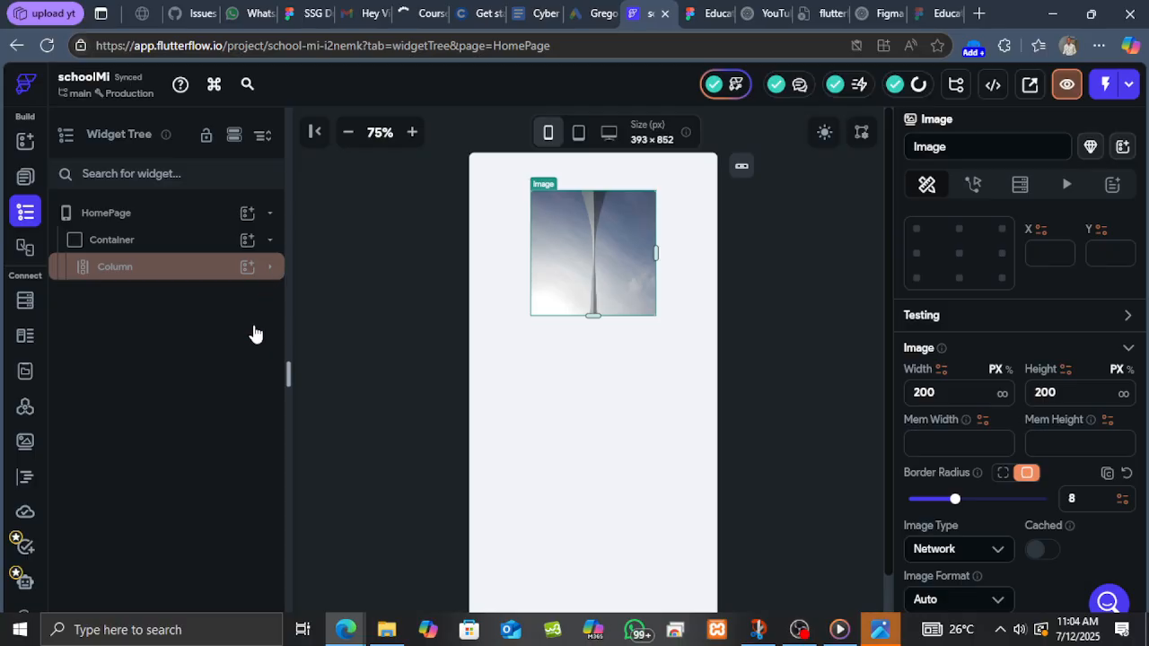
pyautogui.click(269, 269)
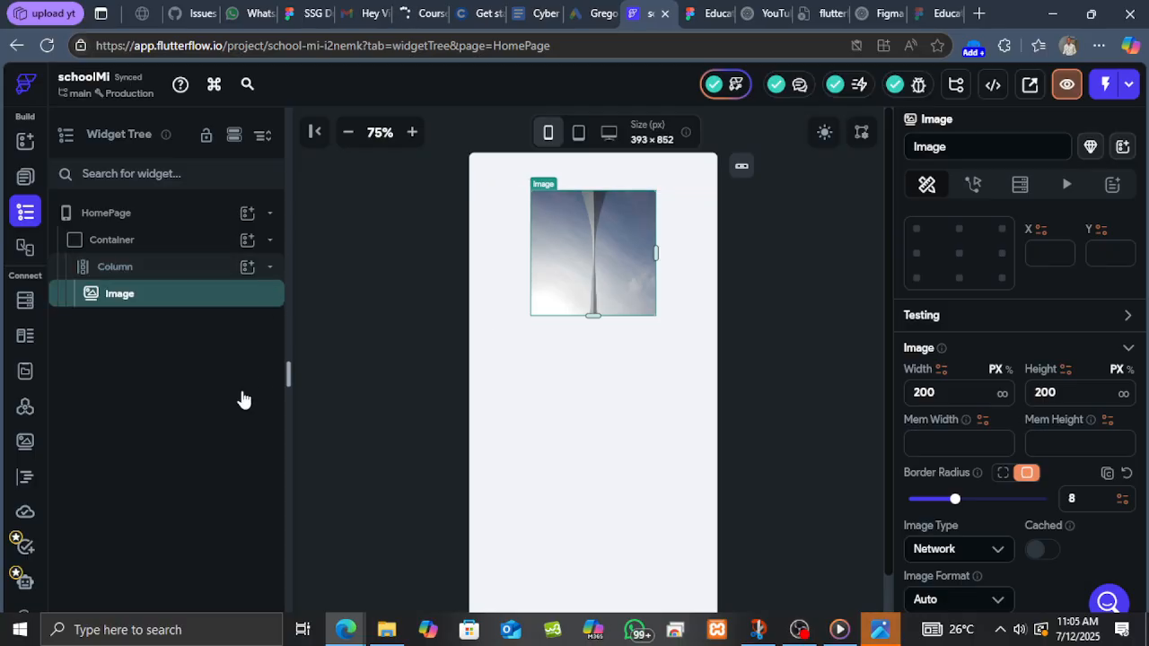
# Set the image type to Asset and upload the exported Main img file as its asset image.
pyautogui.scroll(-3, 970, 449)
pyautogui.scroll(-2, 1005, 462)
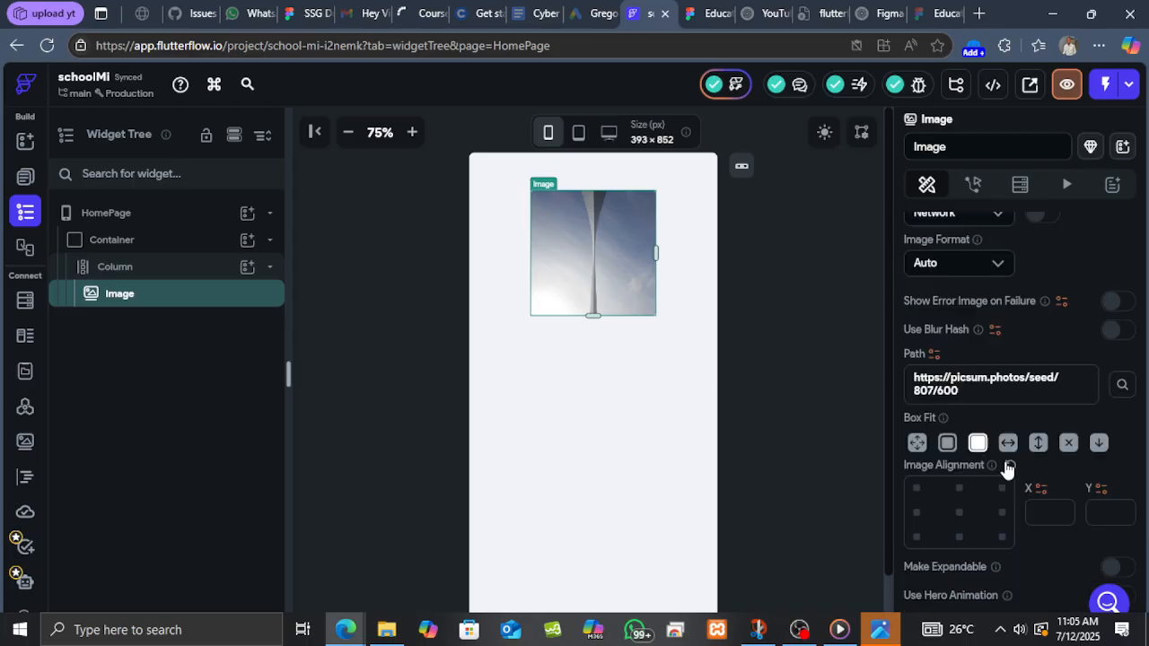
pyautogui.scroll(2, 1008, 395)
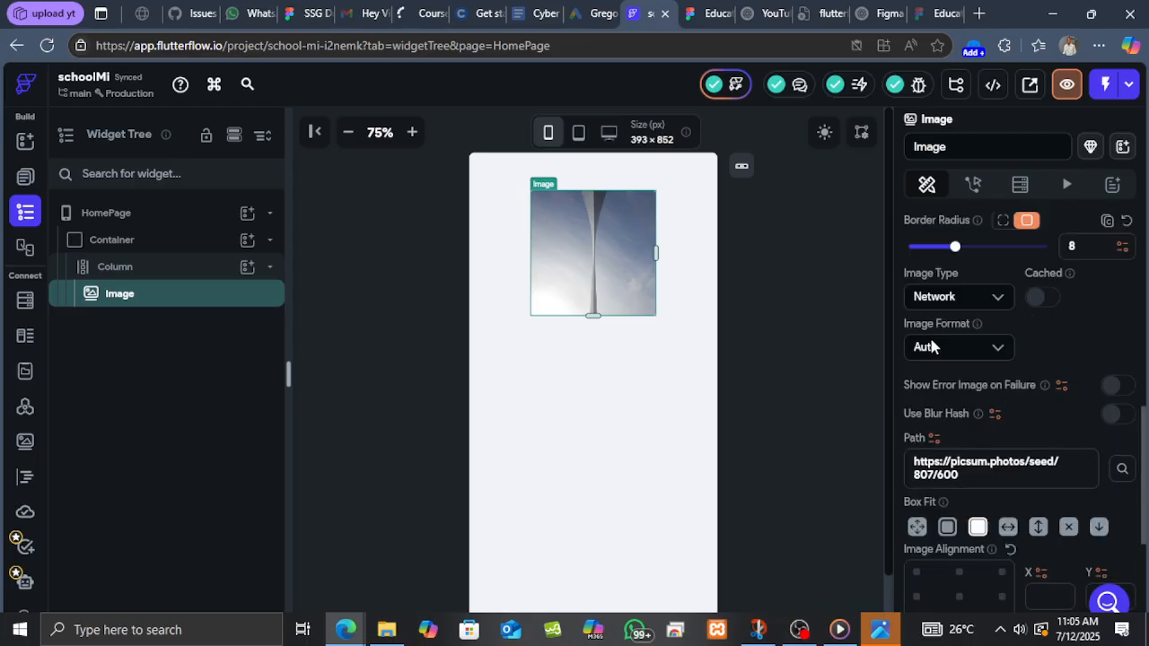
pyautogui.click(953, 298)
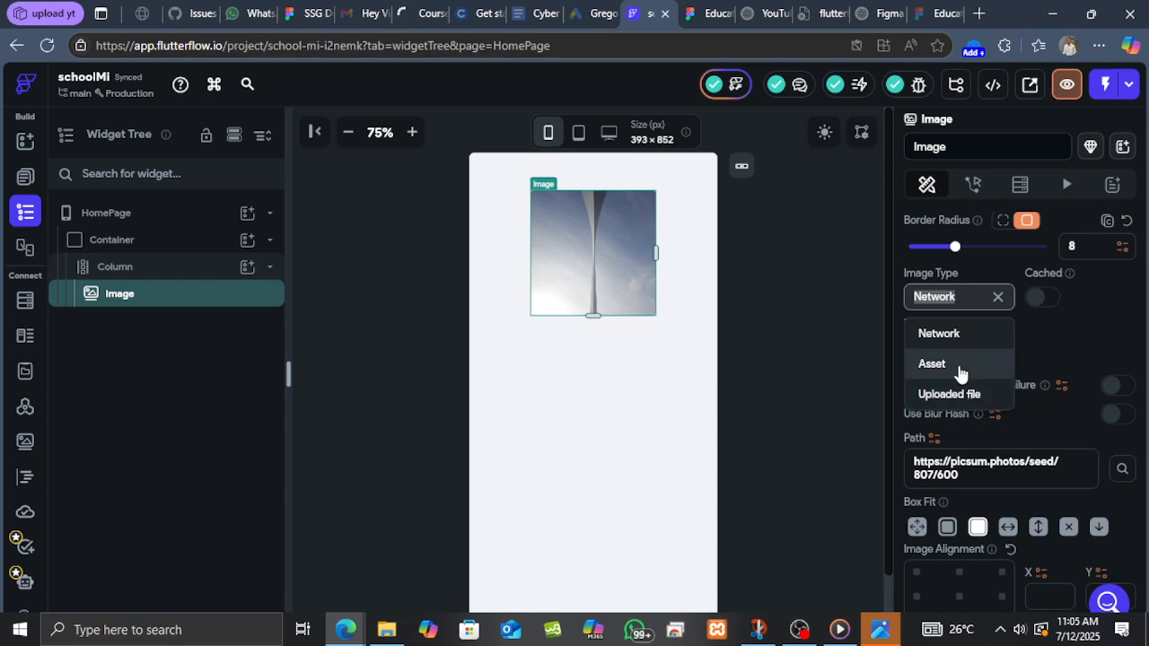
pyautogui.click(931, 363)
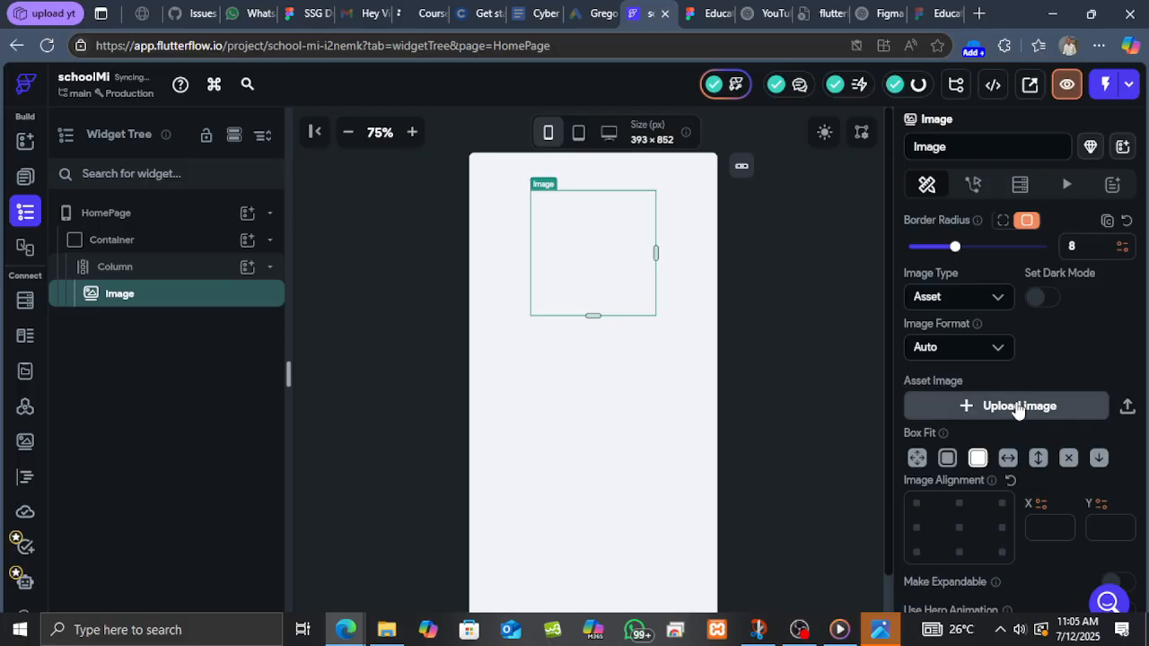
pyautogui.click(1017, 408)
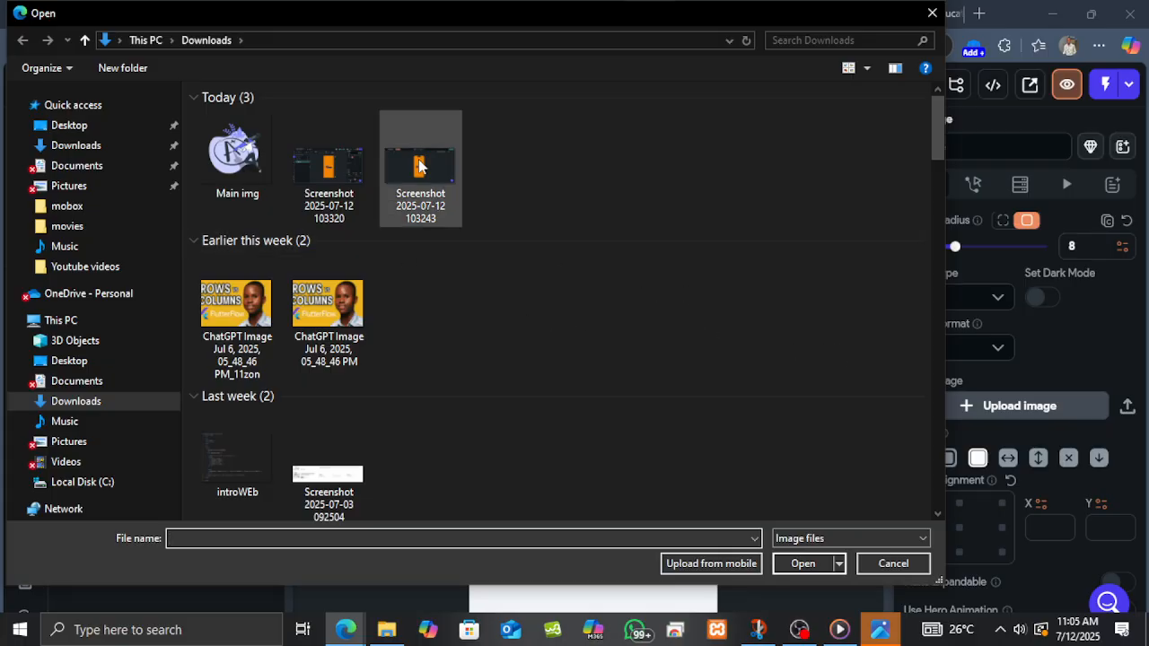
pyautogui.click(250, 156)
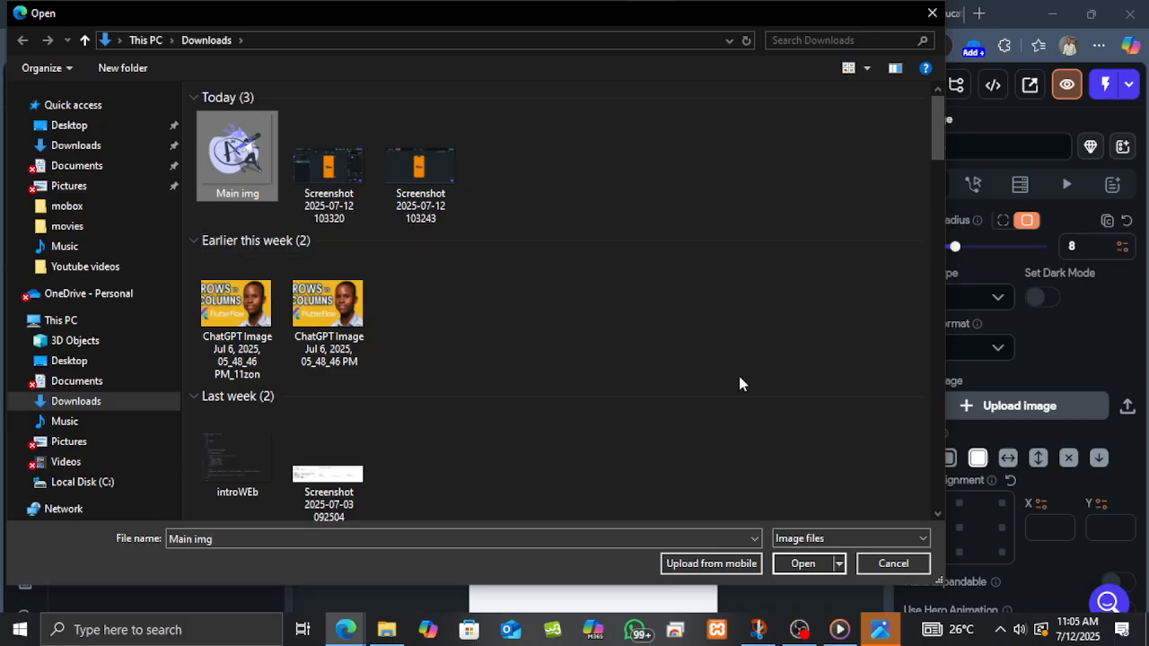
pyautogui.click(793, 564)
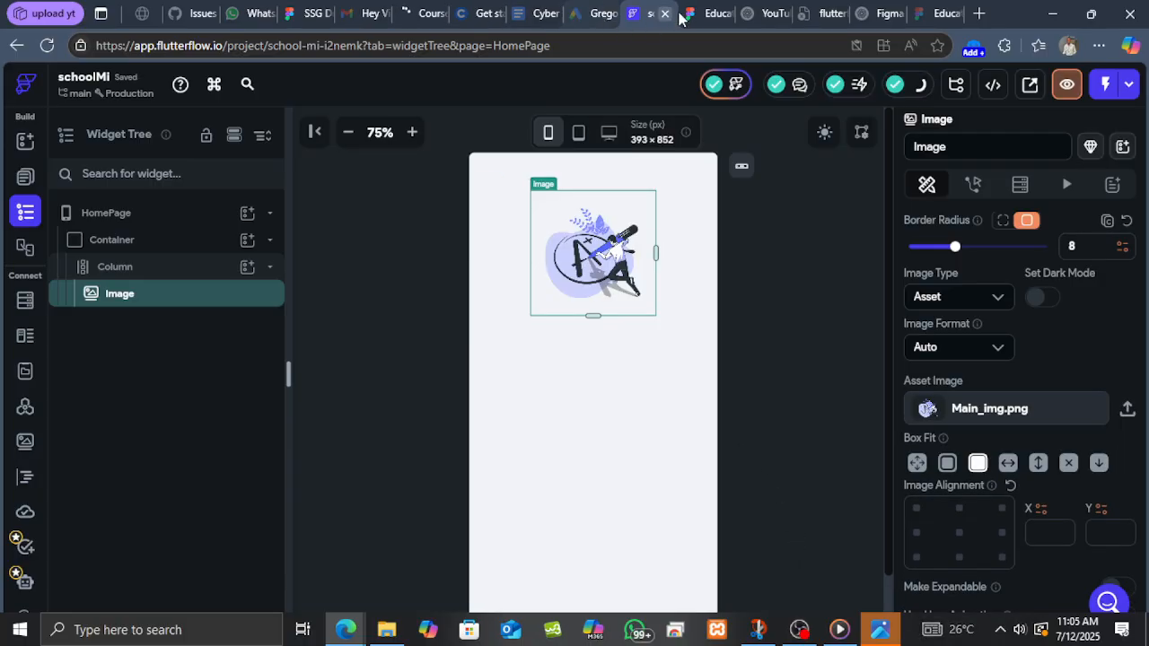
# Set the image's width and height to 324 px, matching the Figma illustration size.
pyautogui.click(716, 11)
pyautogui.click(339, 312)
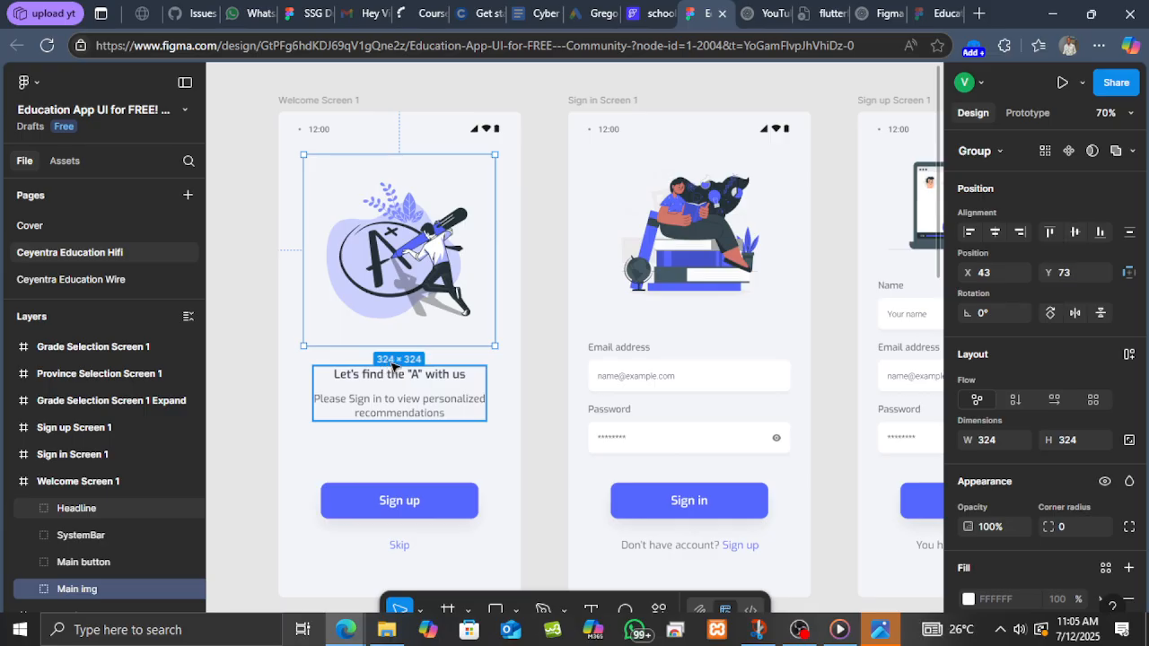
pyautogui.click(648, 13)
pyautogui.scroll(-5, 1021, 390)
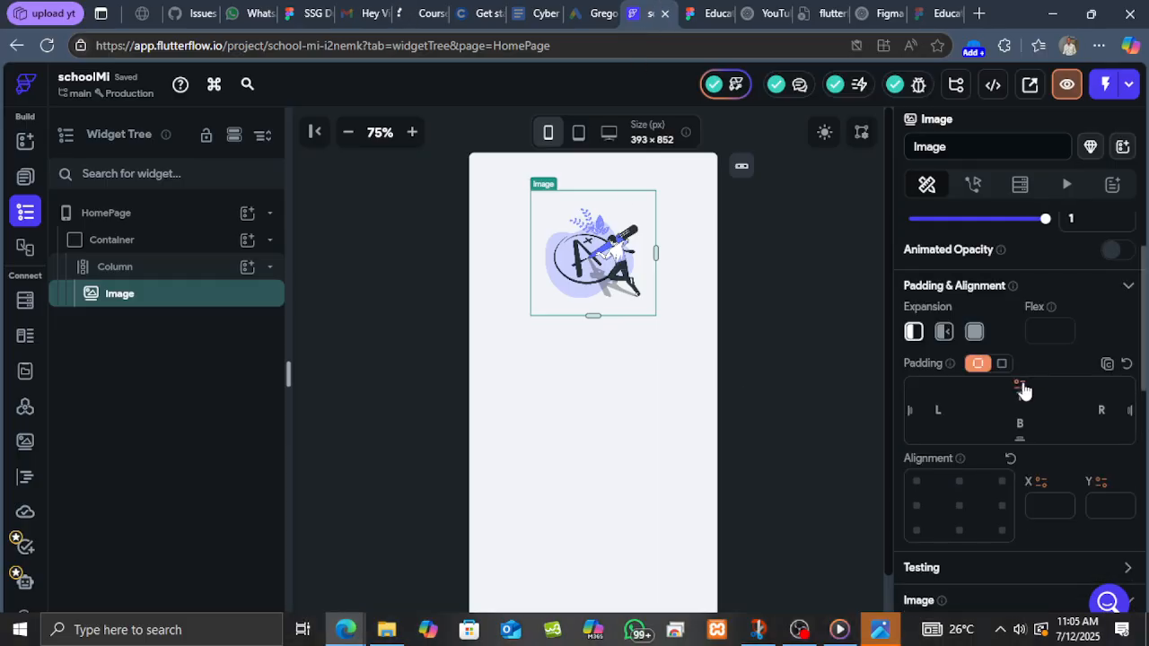
pyautogui.scroll(1, 996, 422)
pyautogui.scroll(-6, 987, 430)
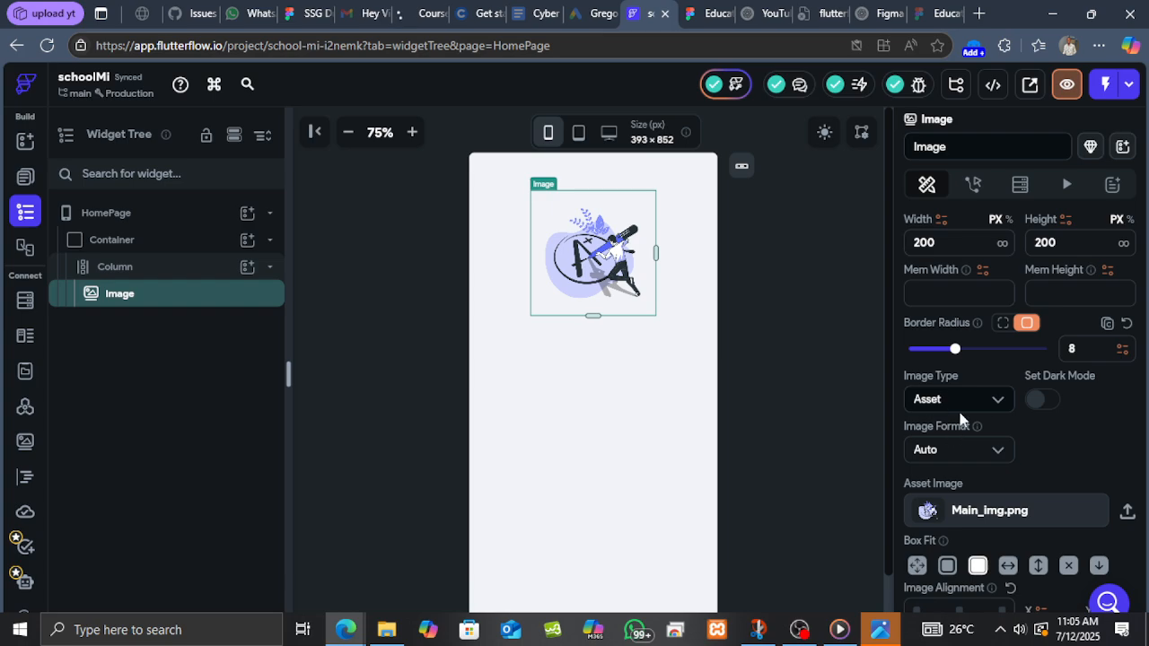
pyautogui.click(909, 240)
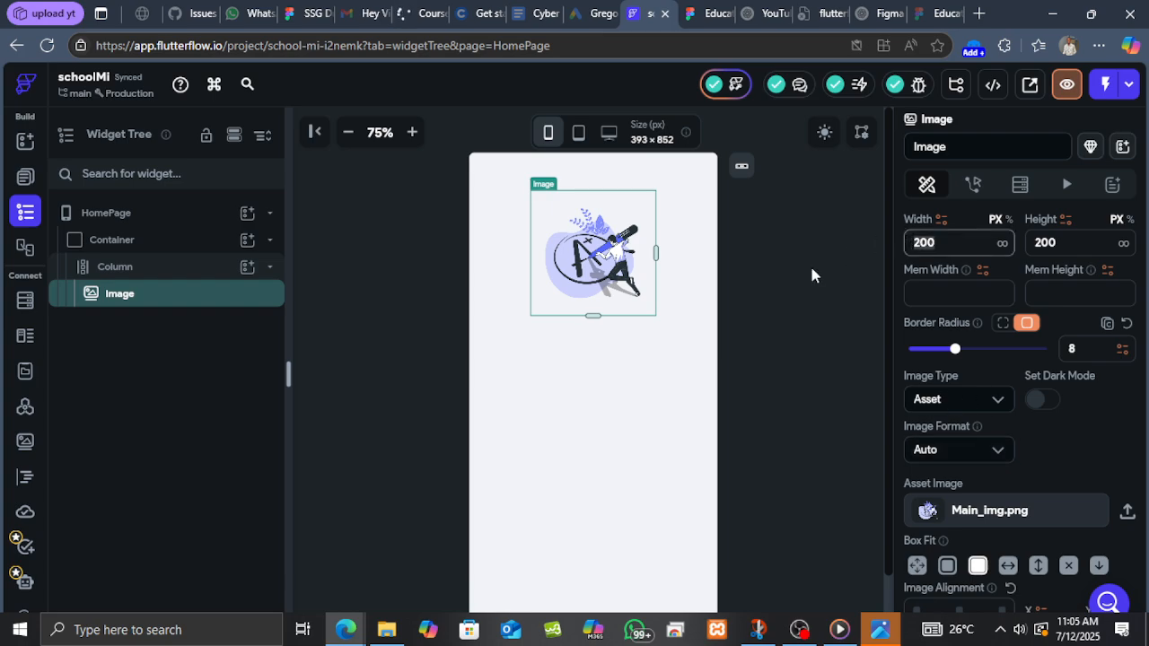
pyautogui.write('324')
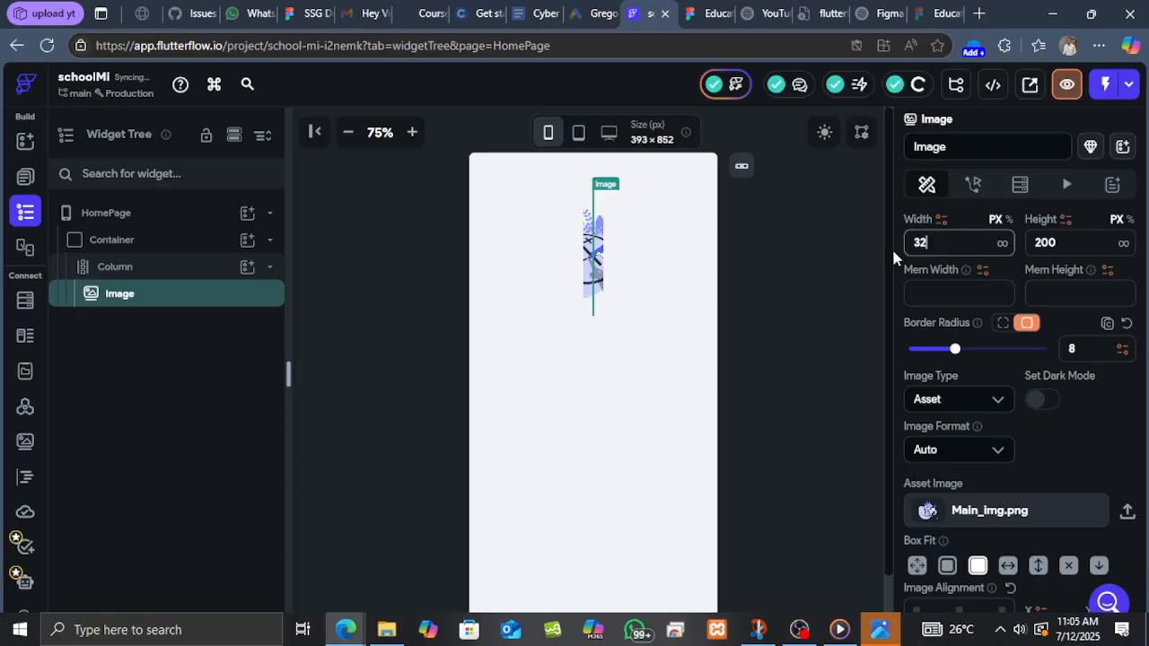
pyautogui.click(1044, 244)
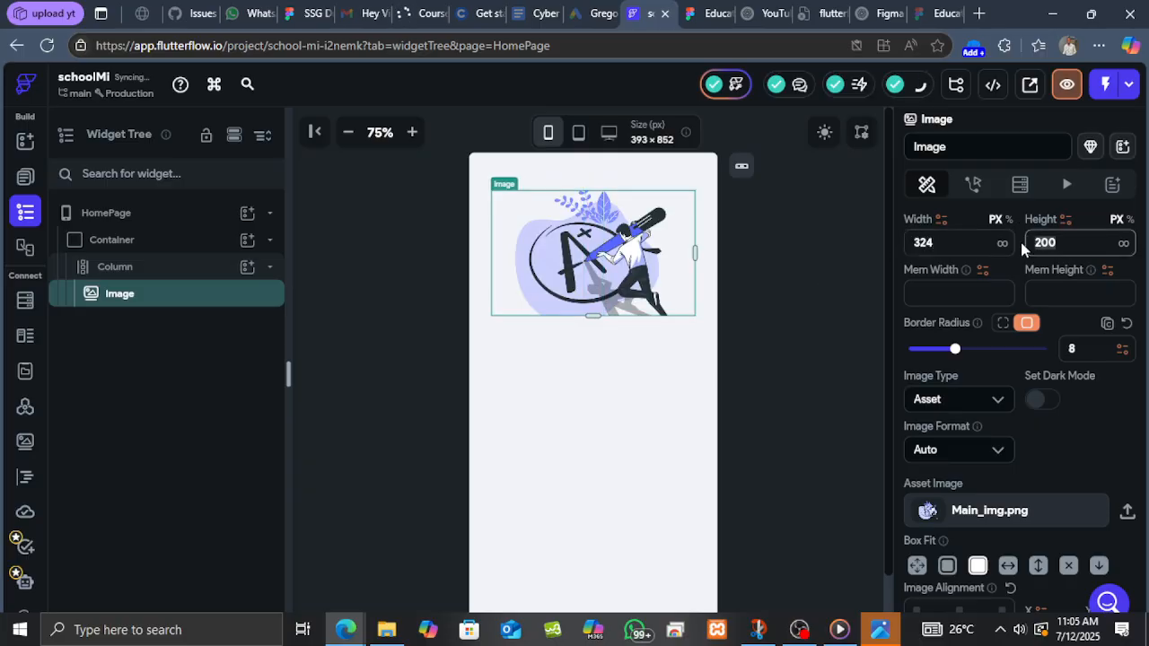
pyautogui.write('324')
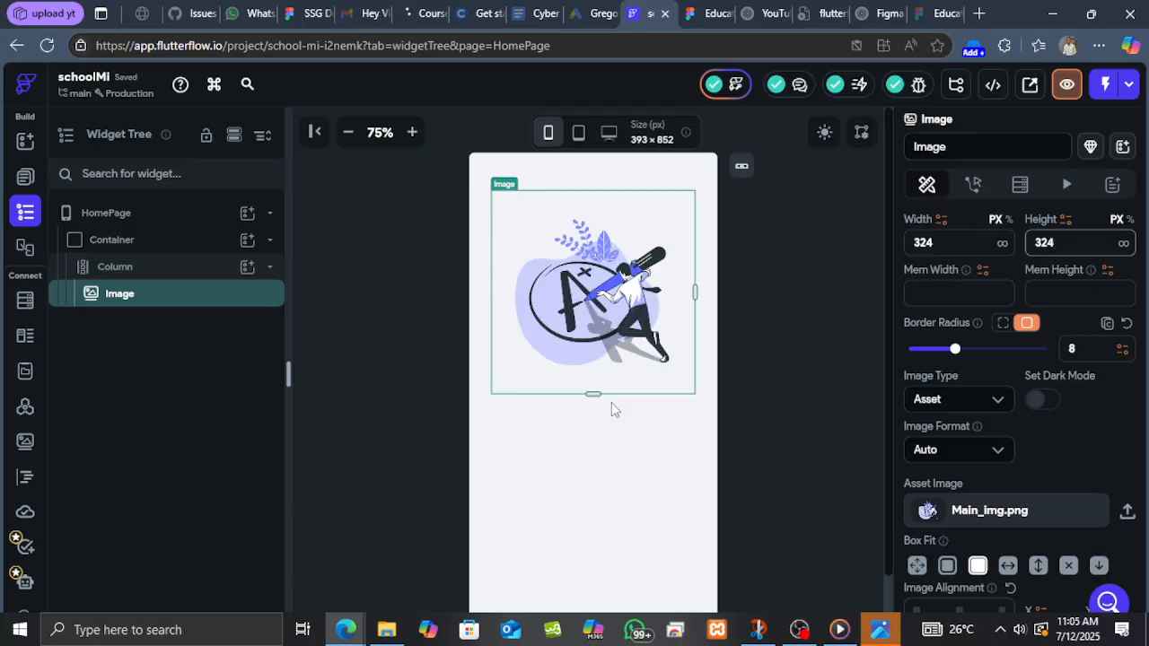
# Add a Row below the image in the column and place a Text widget inside it.
pyautogui.click(707, 12)
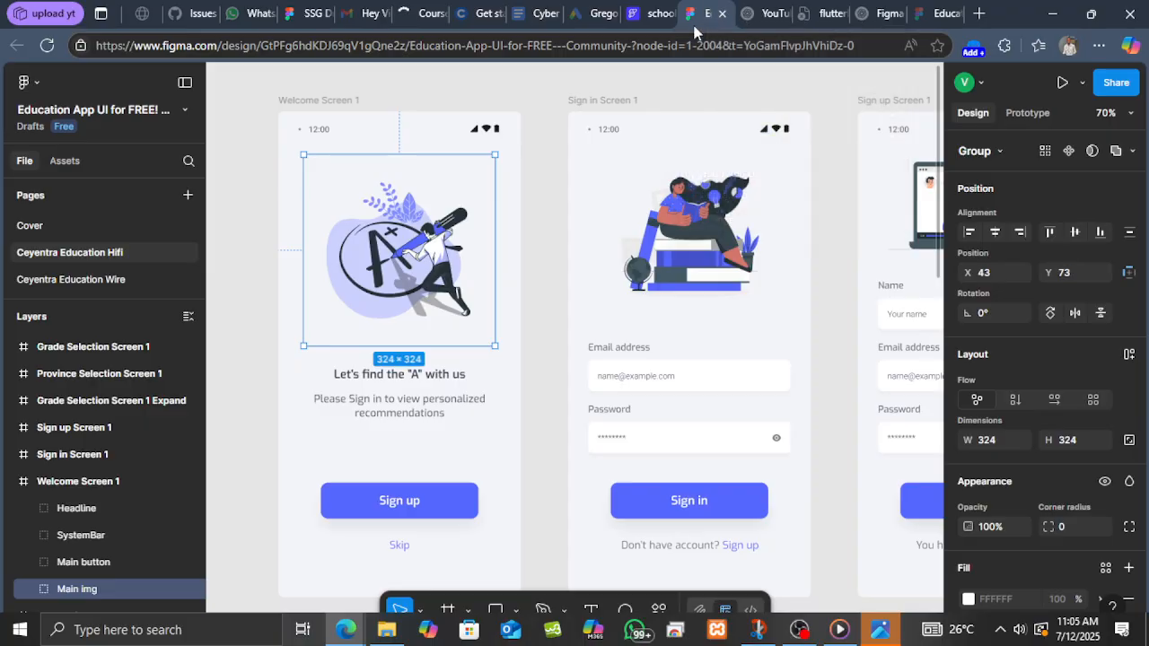
pyautogui.scroll(-2, 492, 481)
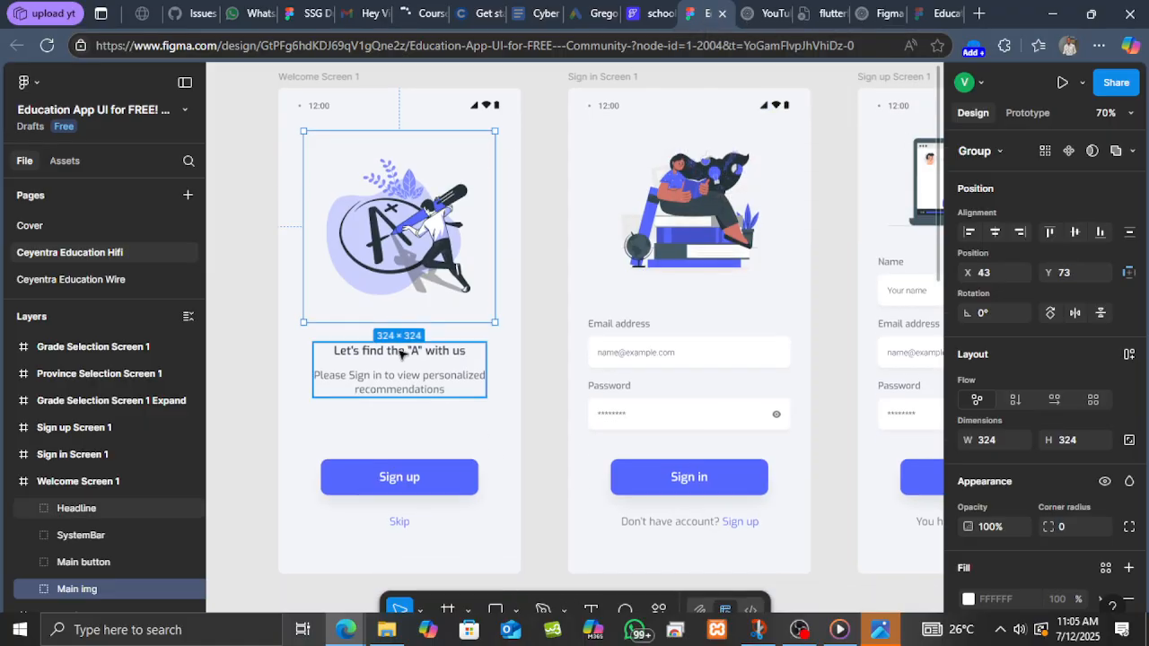
pyautogui.click(402, 353)
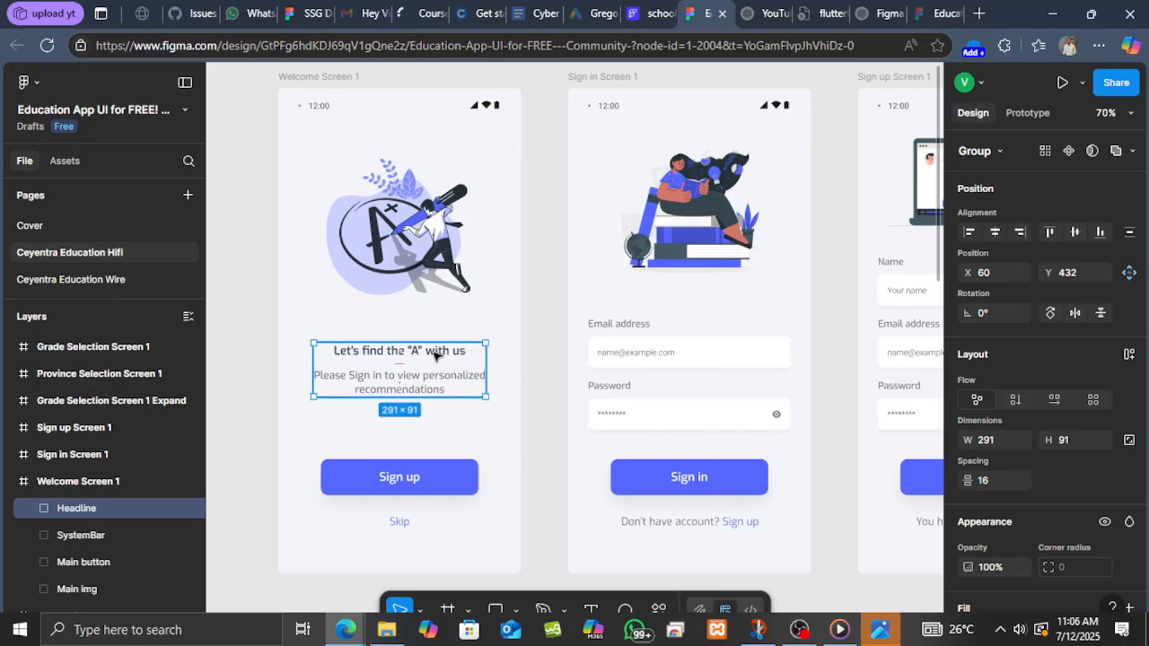
pyautogui.click(665, 13)
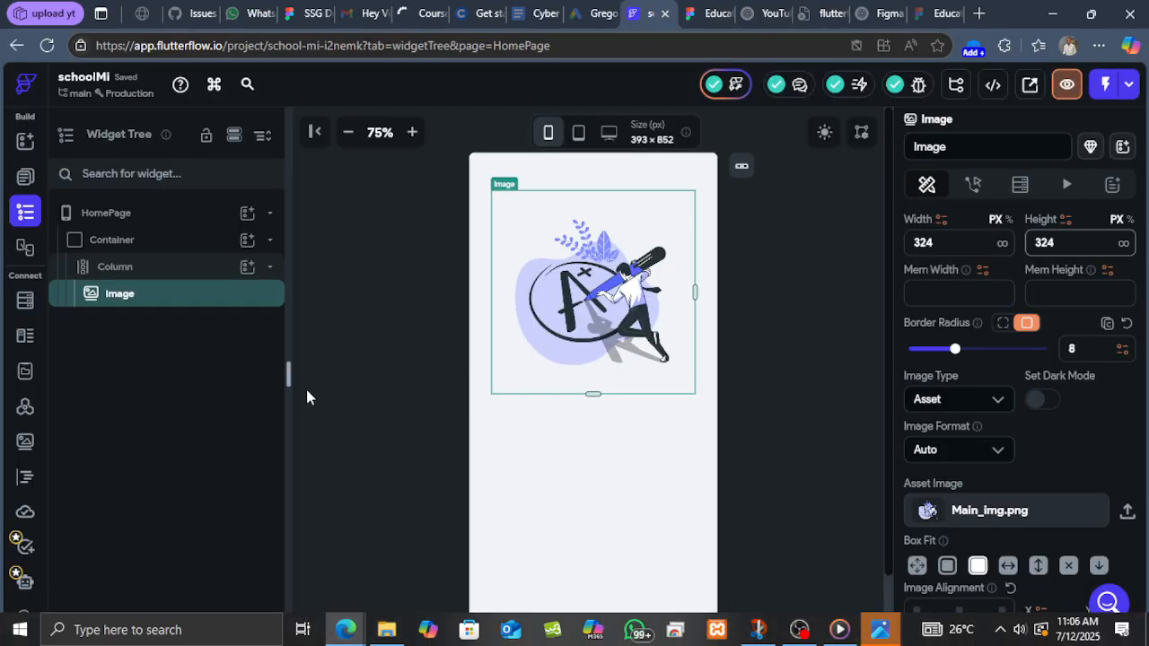
pyautogui.click(247, 271)
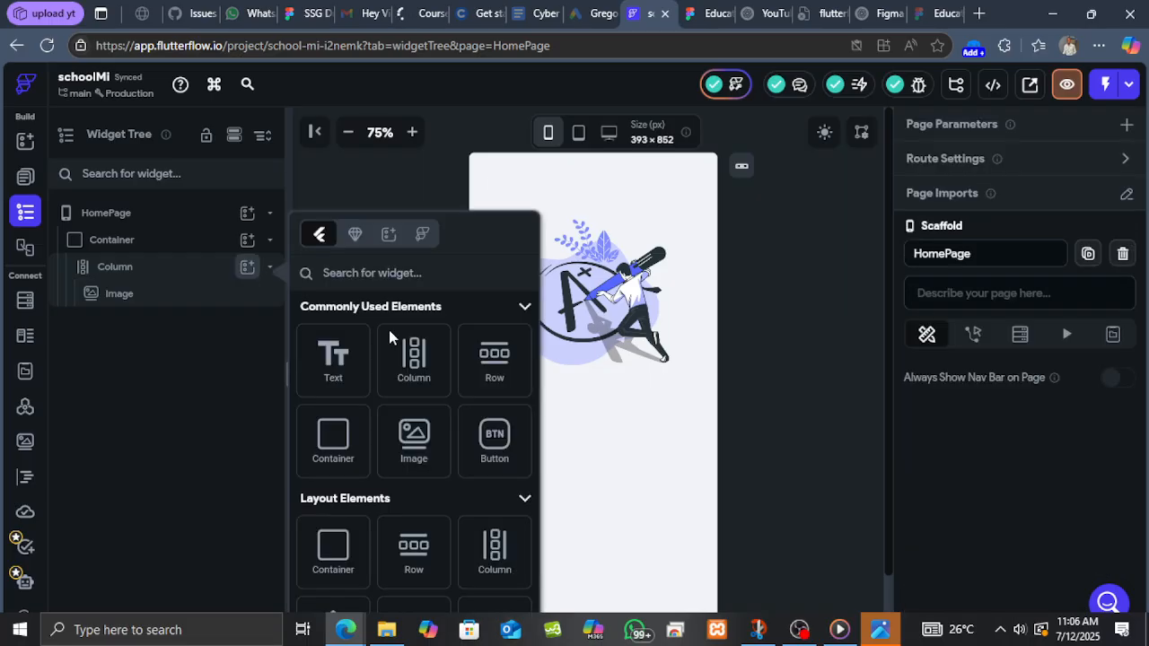
pyautogui.click(492, 364)
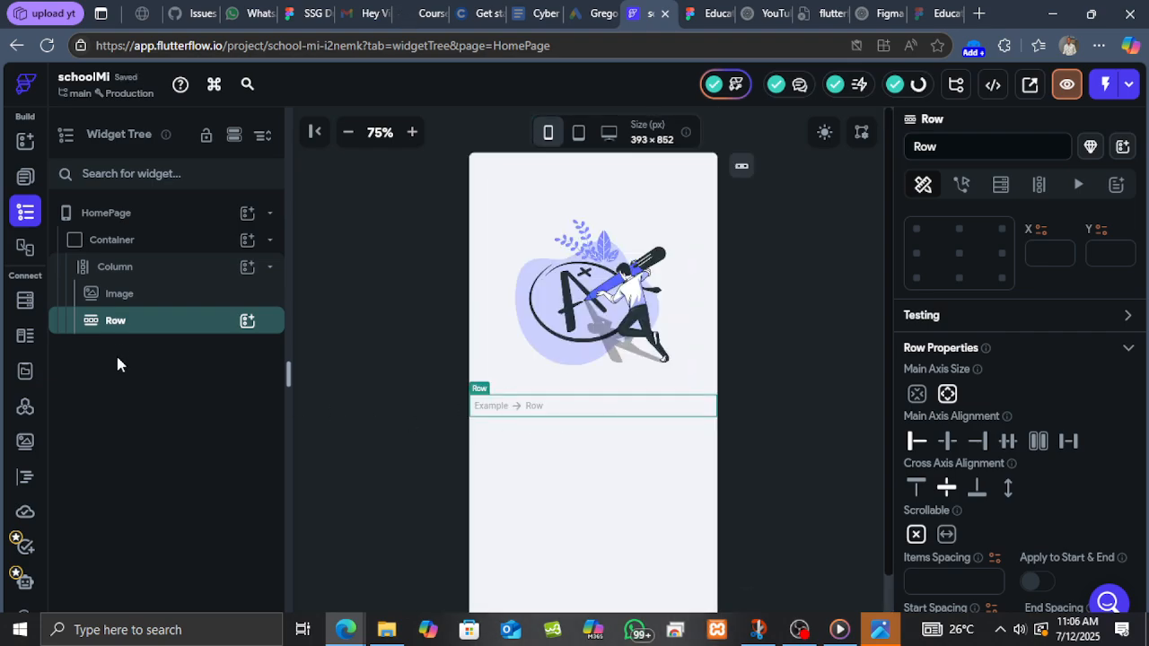
pyautogui.click(248, 324)
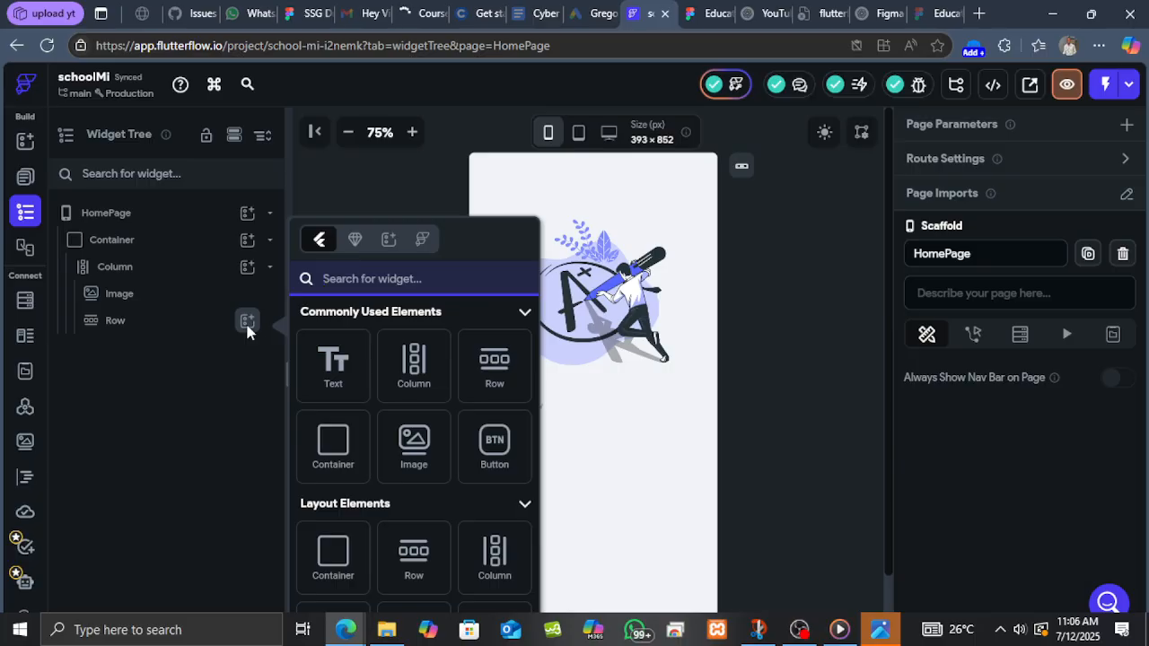
pyautogui.click(336, 368)
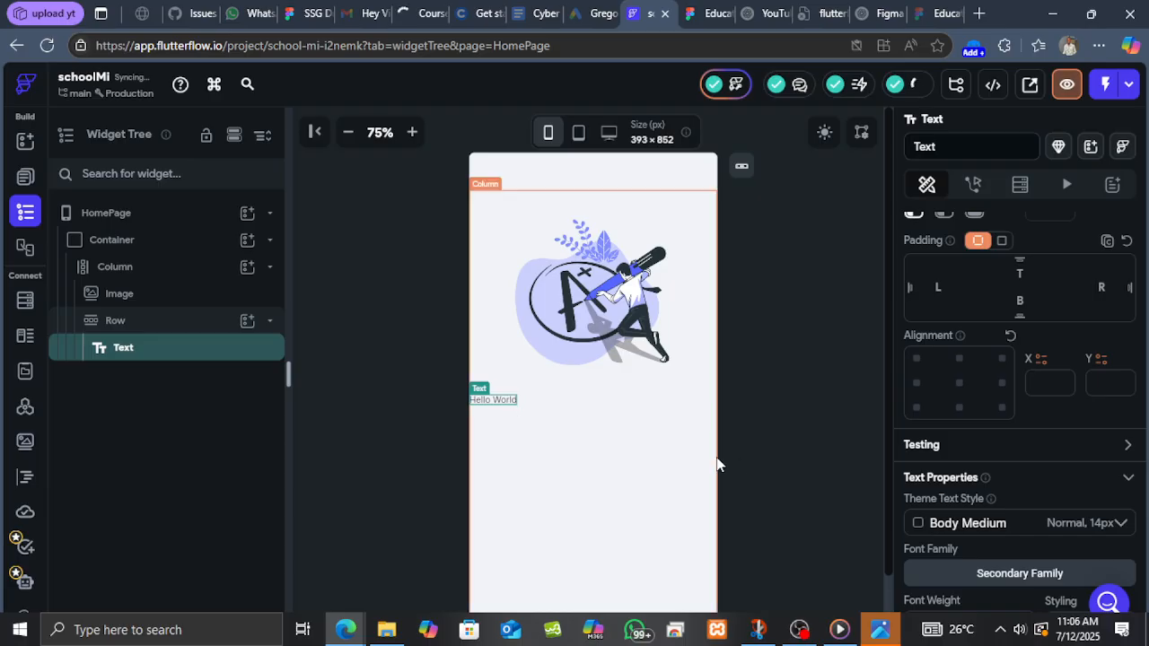
# Duplicate the Row with its Text widget so a second Row sits below it.
pyautogui.click(175, 324)
pyautogui.rightClick(175, 323)
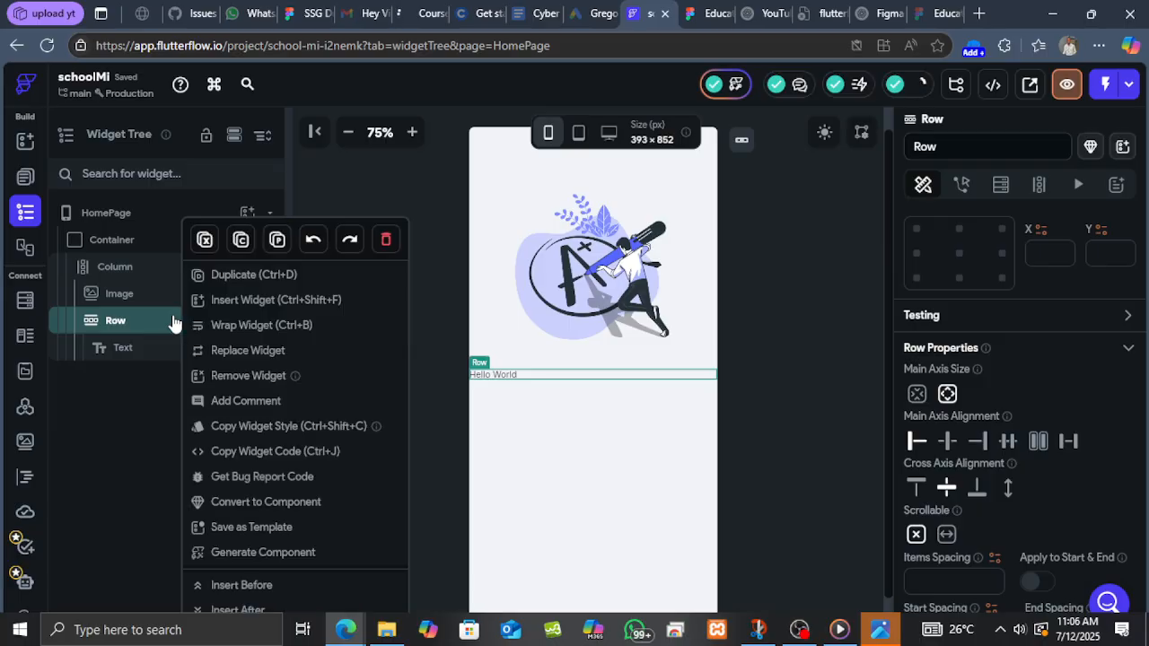
pyautogui.click(249, 278)
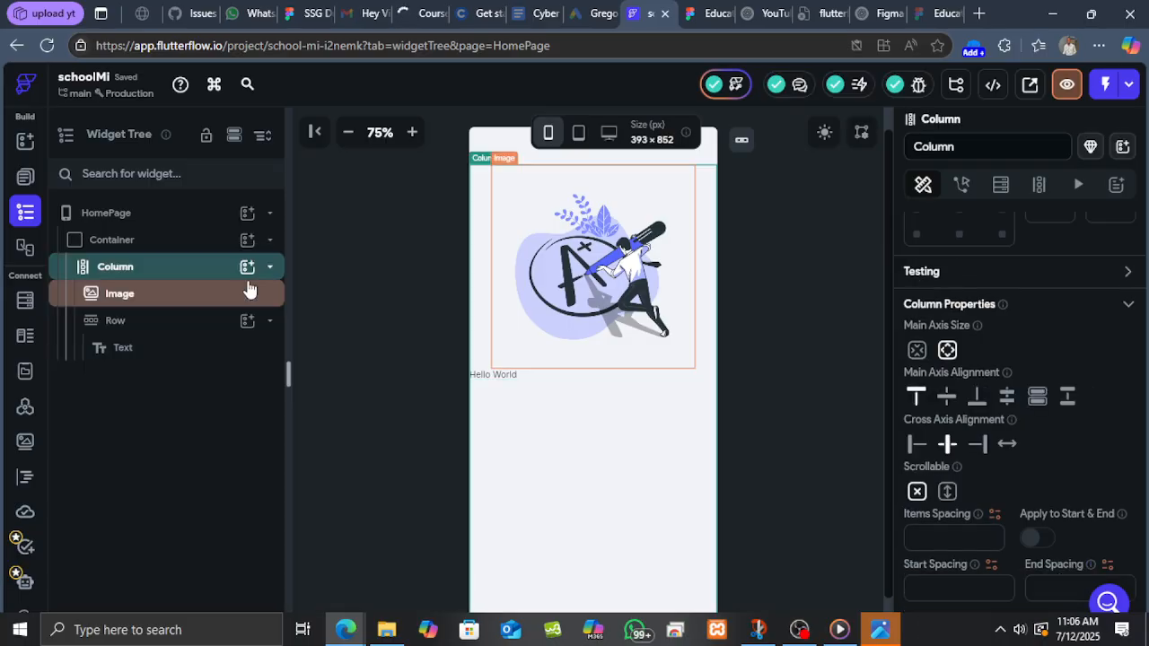
pyautogui.hotkey('ctrl', 'v')
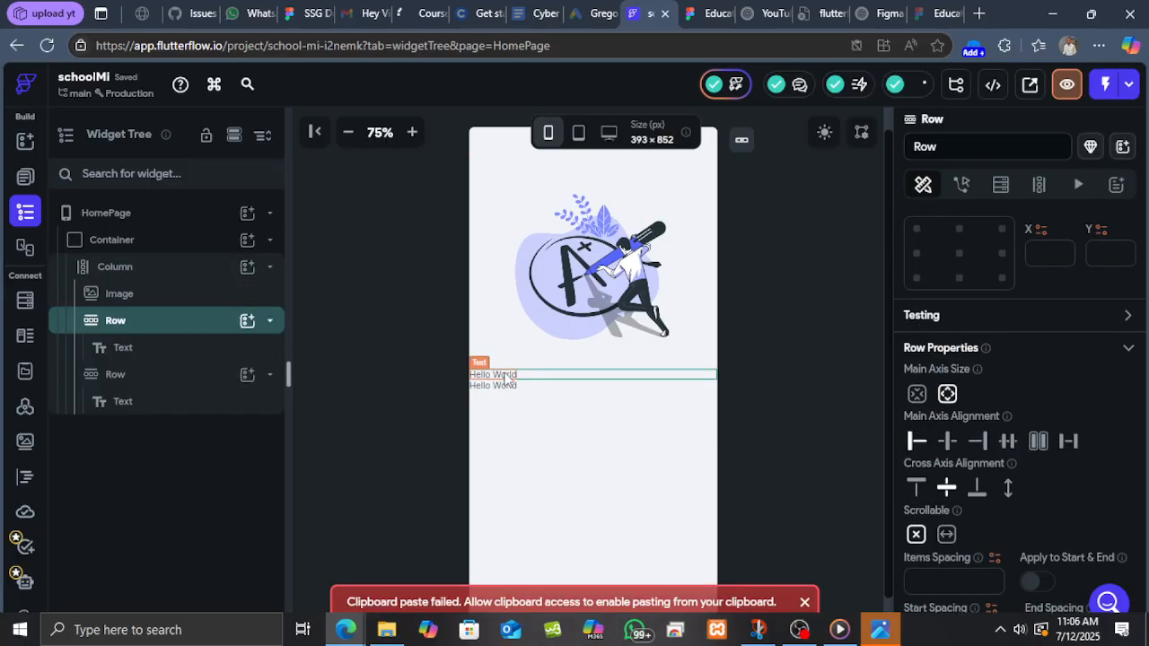
# Copy the headline from the Figma design and set the first Text widget to Let's find the "A" with us.
pyautogui.click(506, 378)
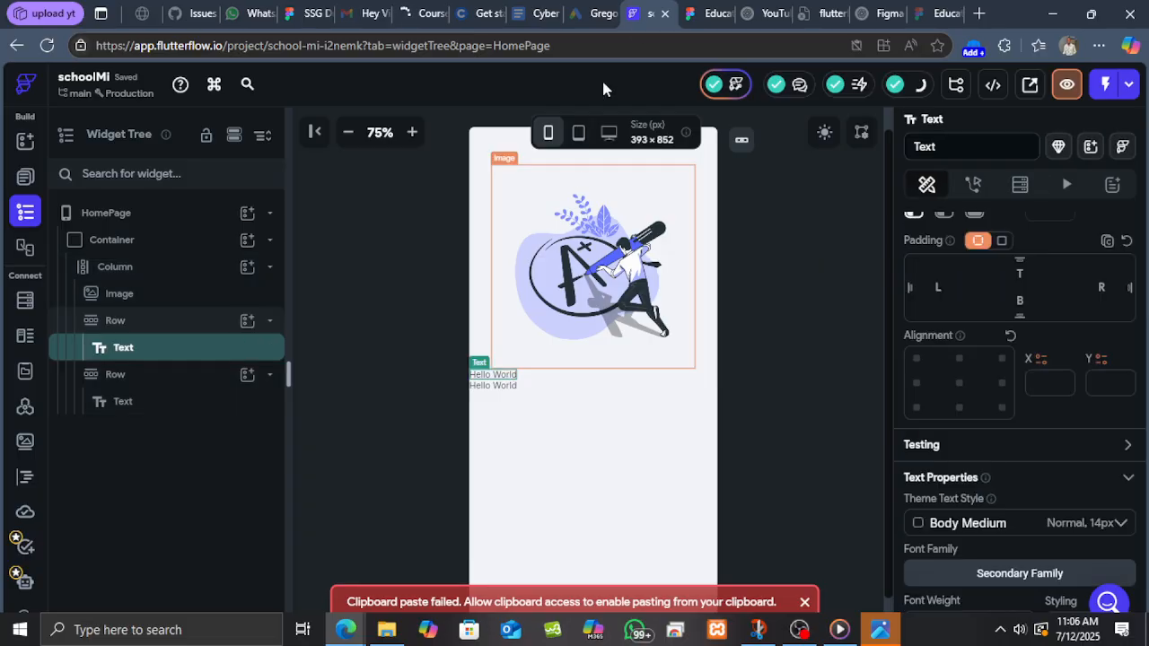
pyautogui.click(705, 13)
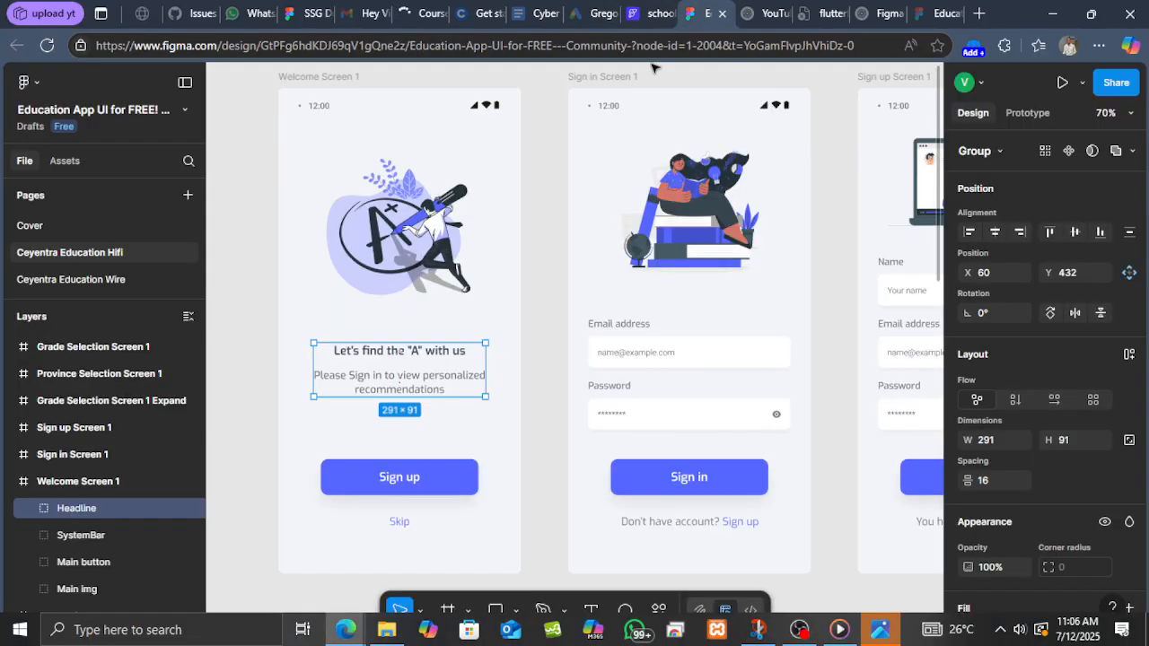
pyautogui.doubleClick(404, 356)
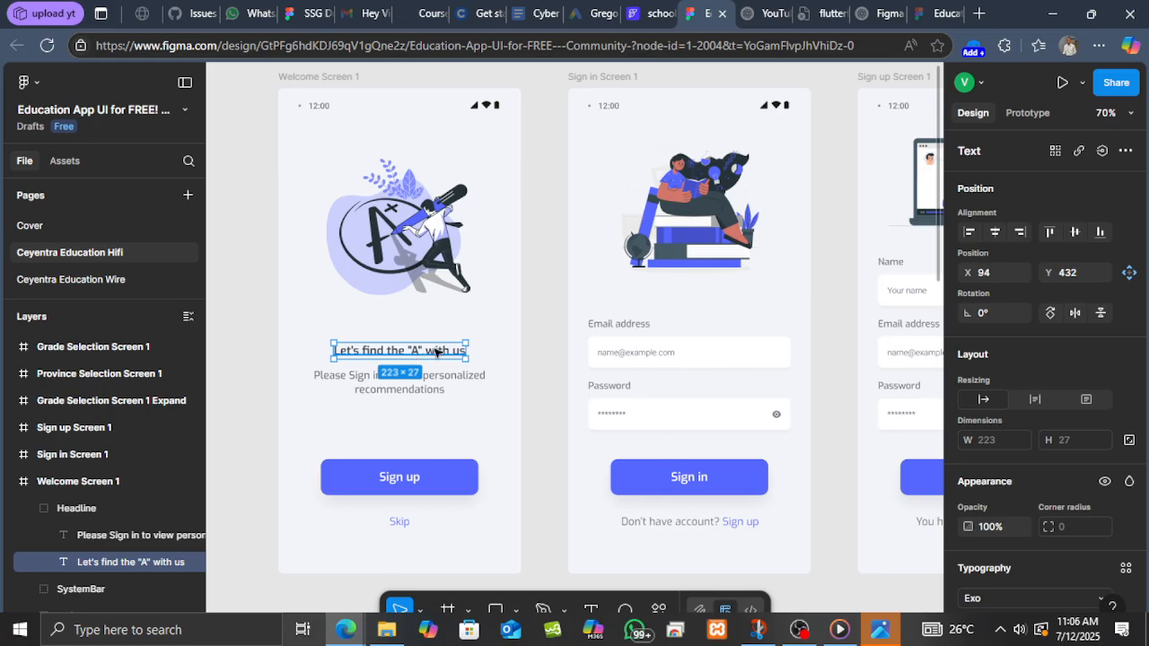
pyautogui.rightClick(437, 352)
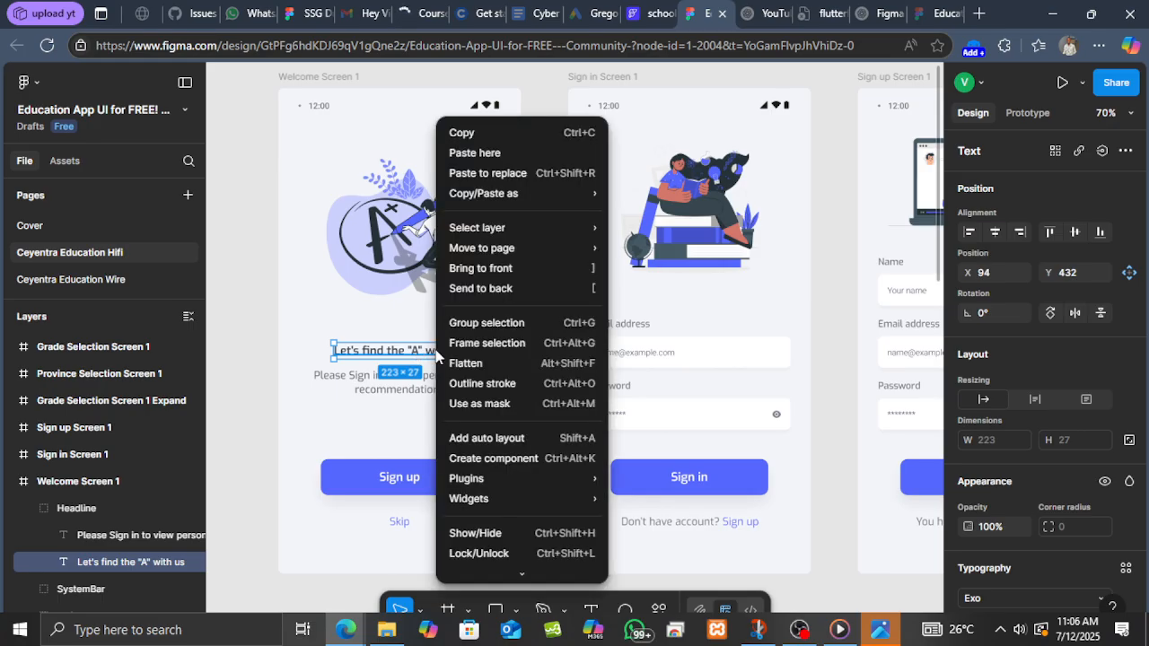
pyautogui.click(489, 133)
pyautogui.click(654, 13)
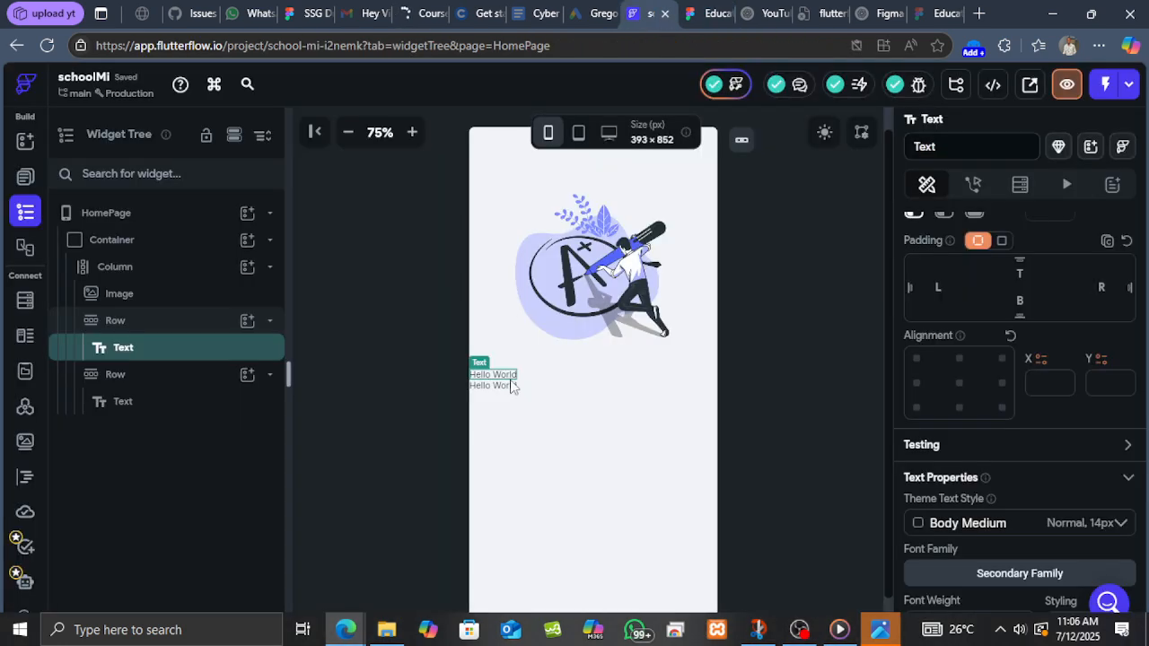
pyautogui.scroll(4, 1076, 299)
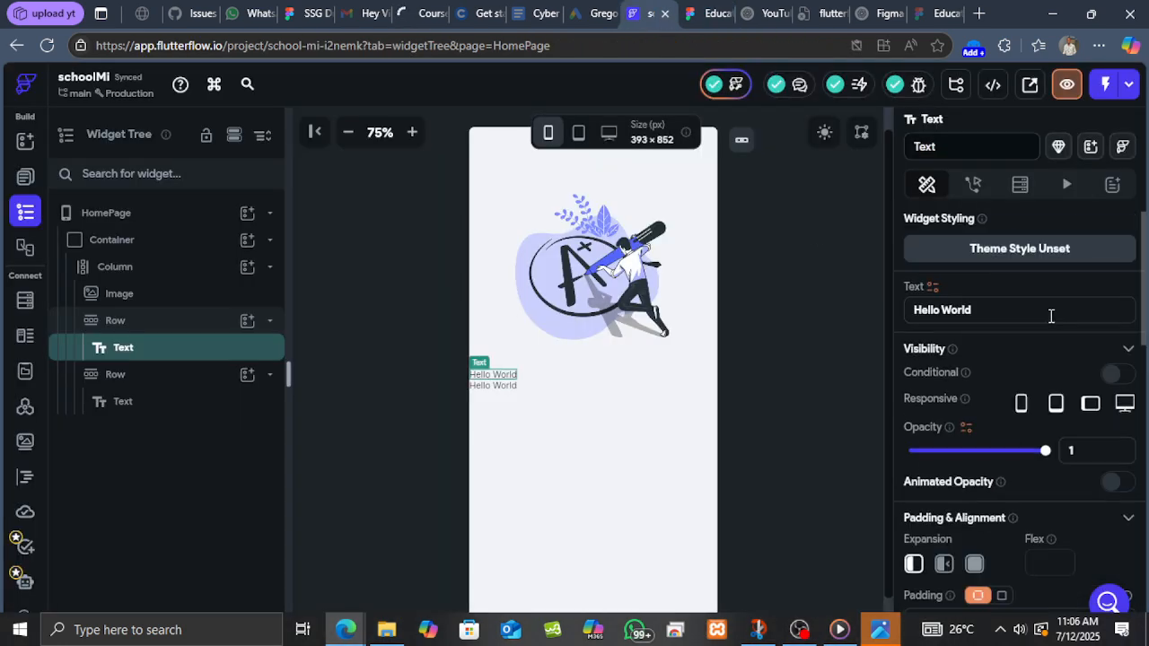
pyautogui.click(1001, 316)
pyautogui.hotkey('ctrl', 'a')
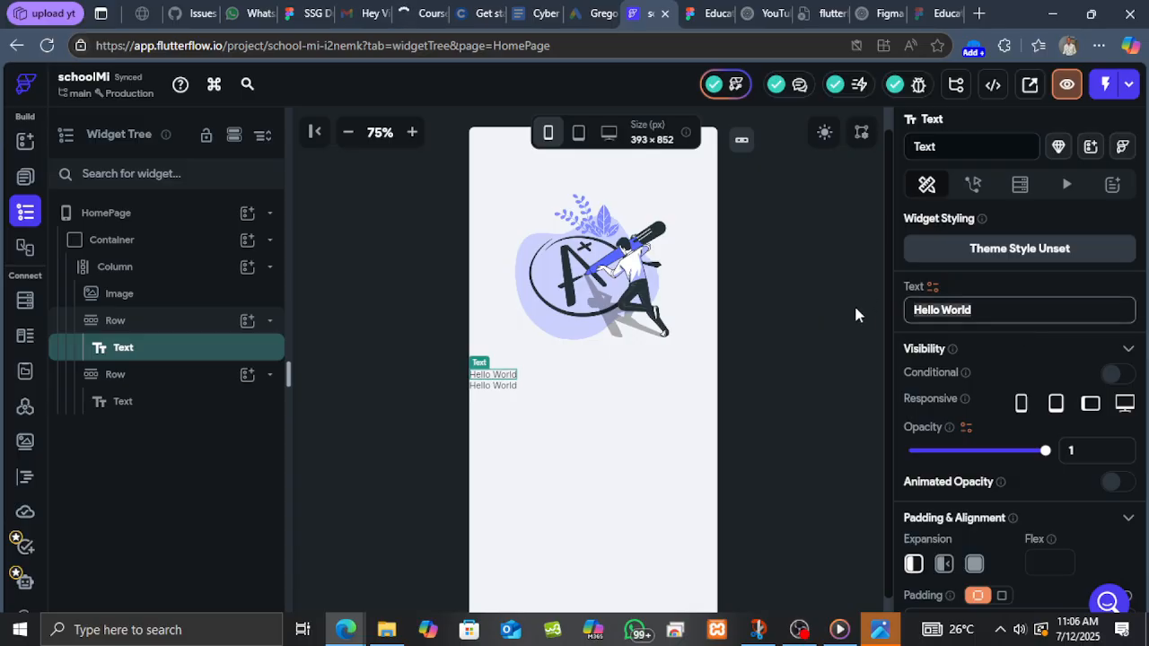
pyautogui.hotkey('ctrl', 'v')
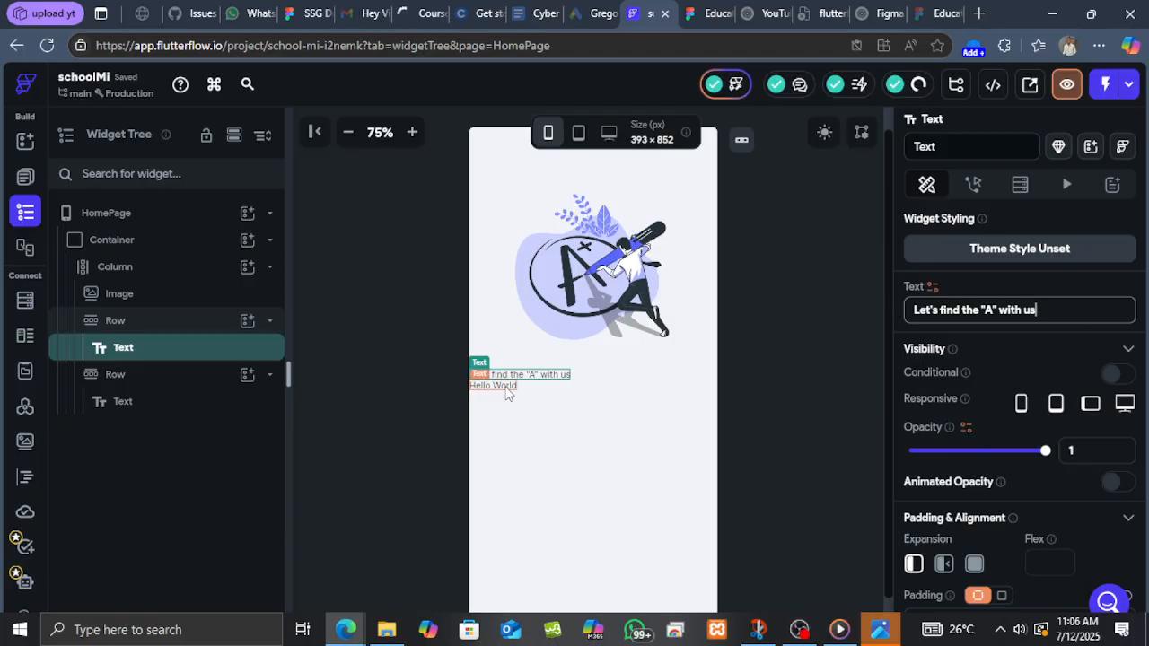
# Copy the subtitle from Figma and set the second Text widget to Please Sign in to view personalized recommendations.
pyautogui.click(507, 392)
pyautogui.click(709, 13)
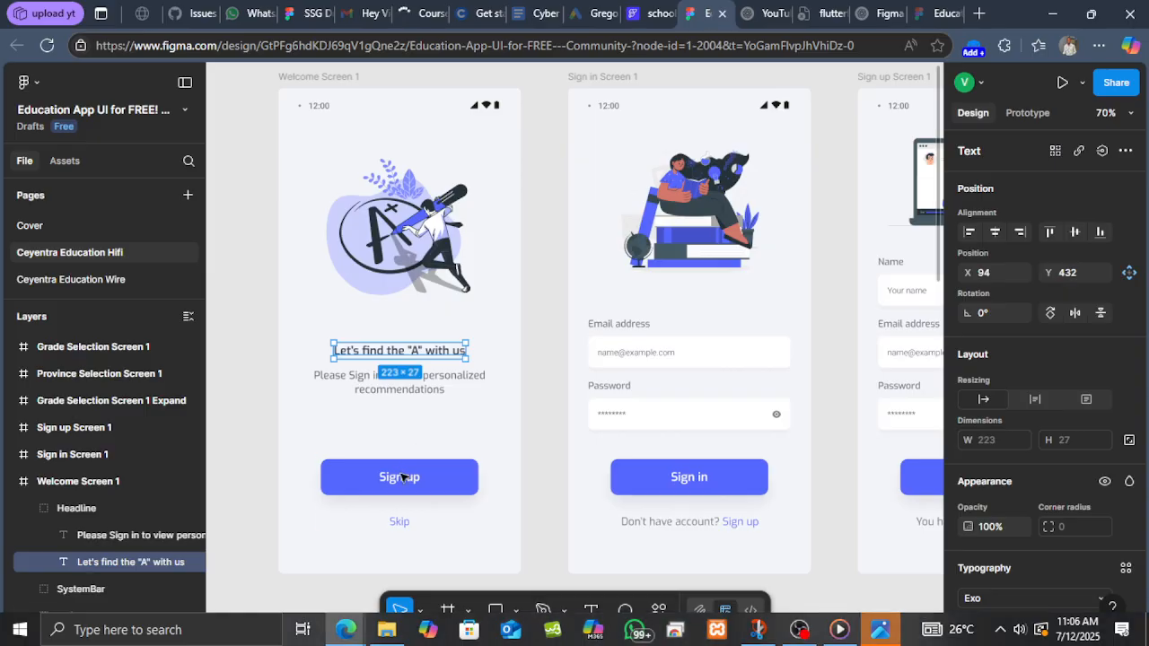
pyautogui.click(455, 383)
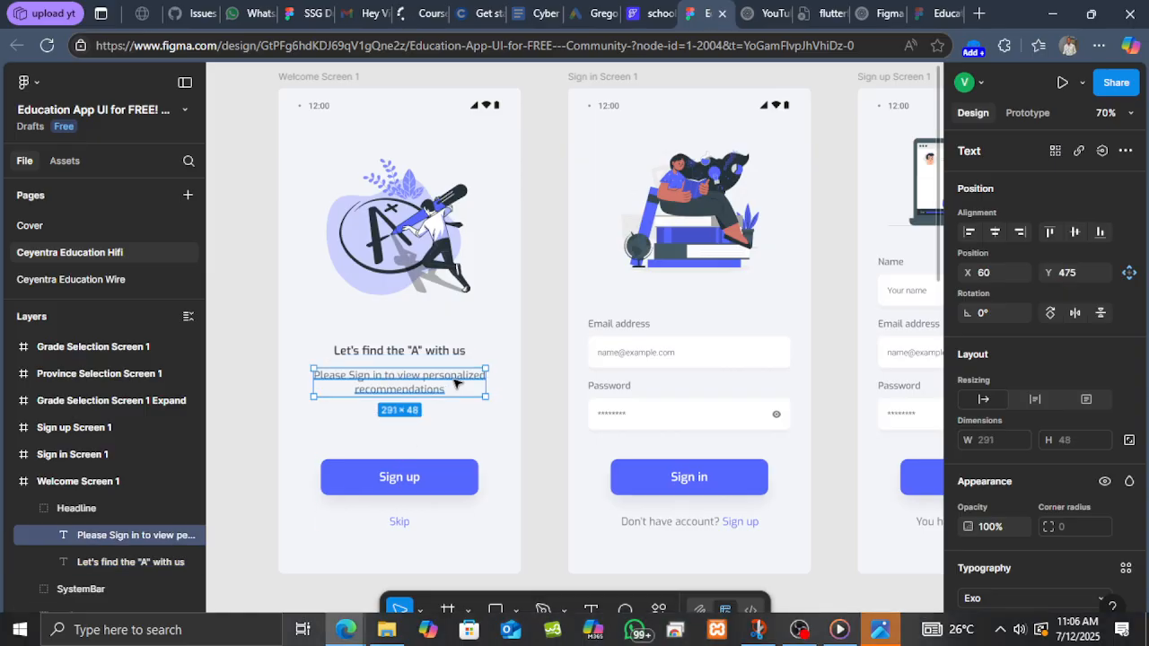
pyautogui.rightClick(451, 383)
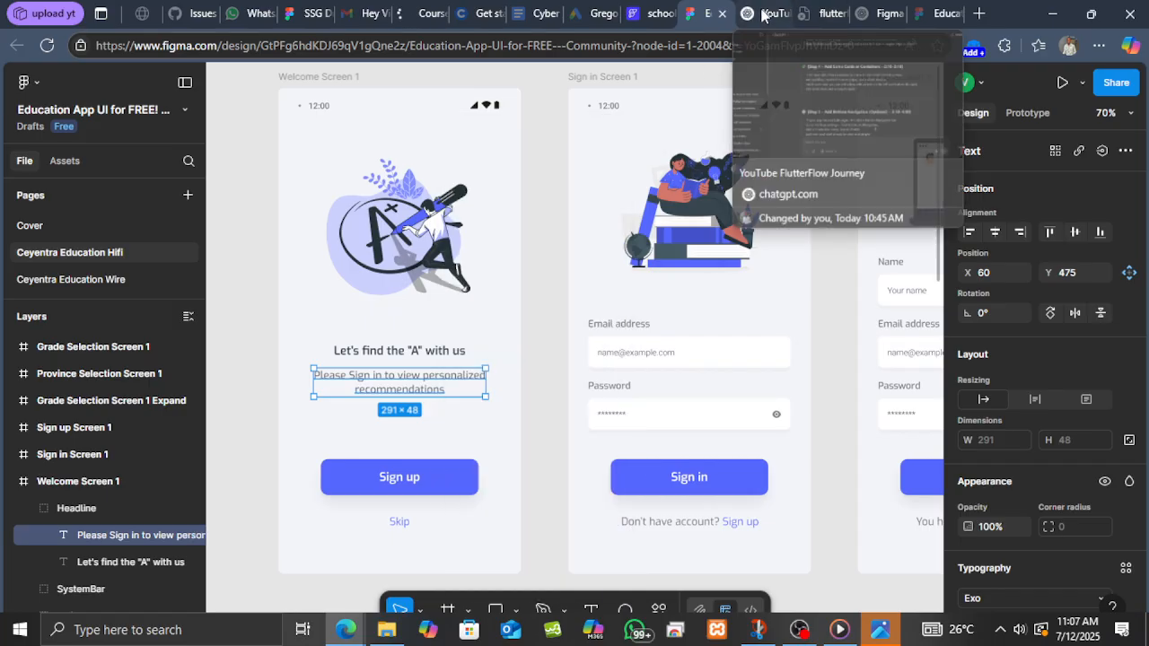
pyautogui.click(657, 19)
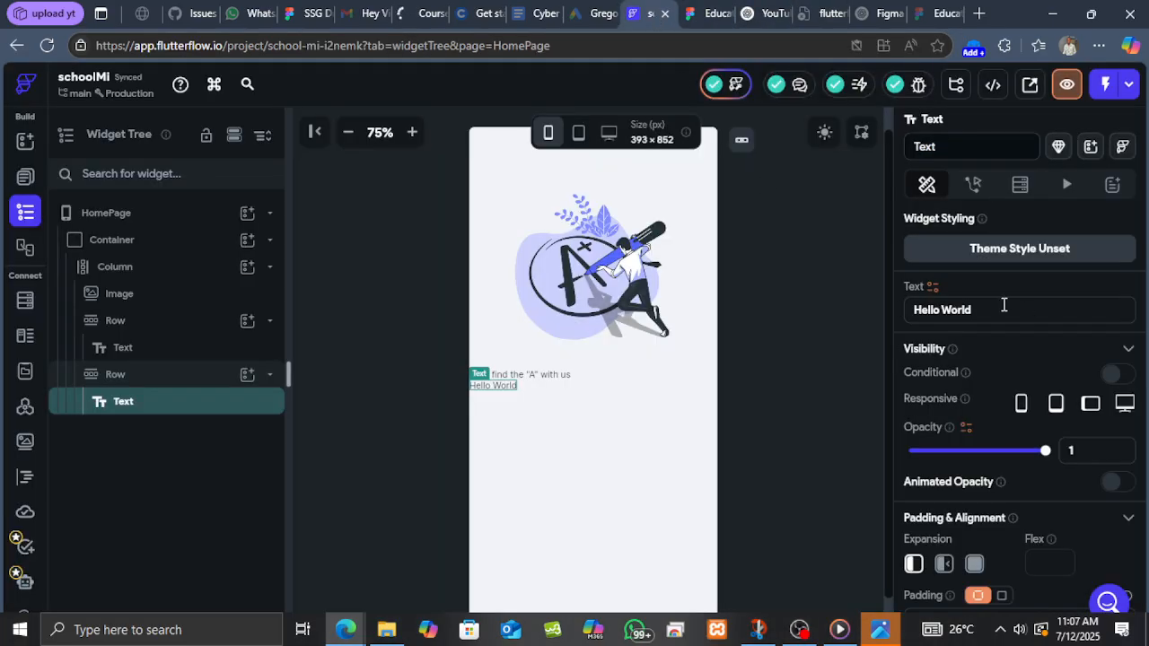
pyautogui.moveTo(1004, 305); pyautogui.dragTo(898, 306)
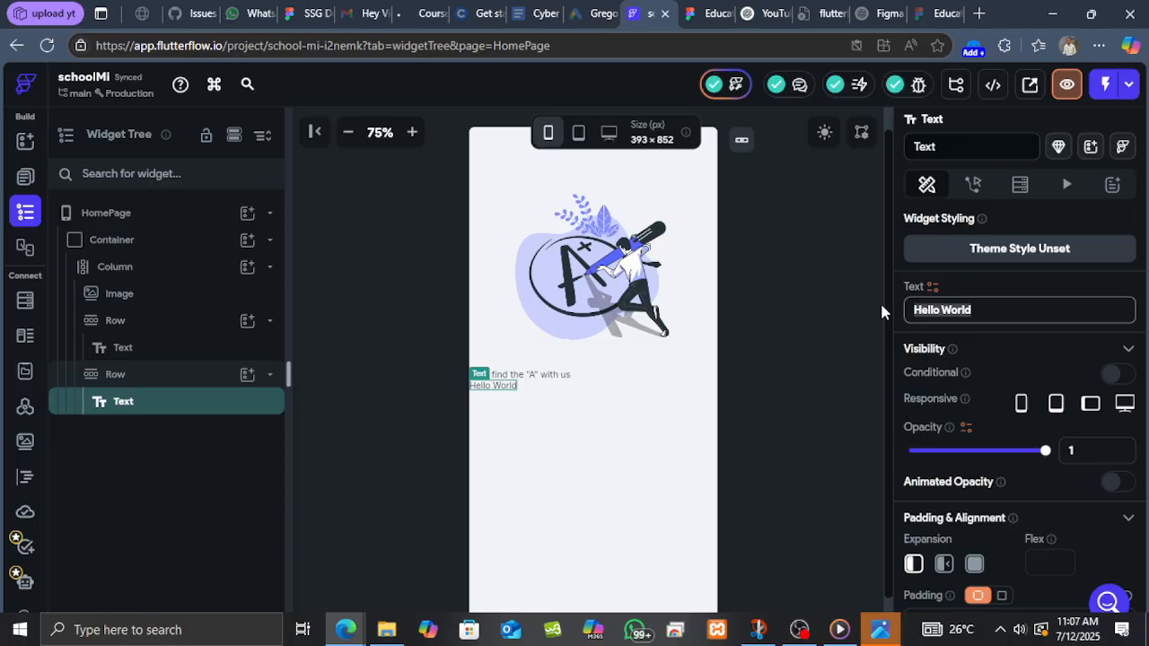
pyautogui.hotkey('ctrl', 'v')
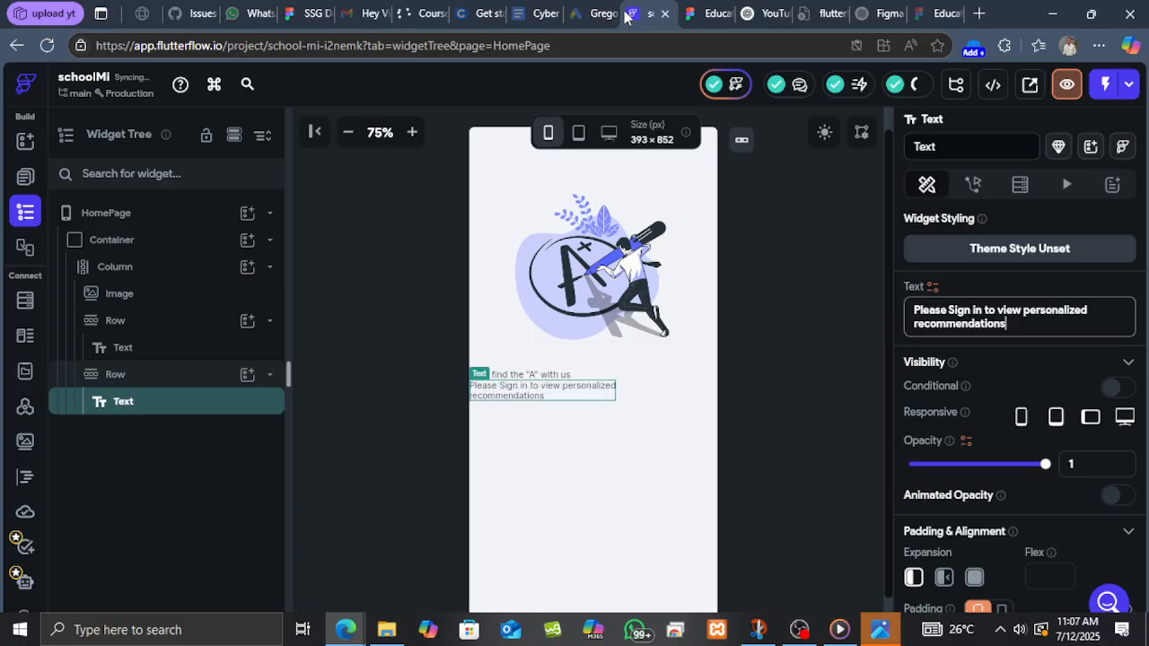
# Examine the headline text's typography and fill settings in the Figma design.
pyautogui.click(704, 13)
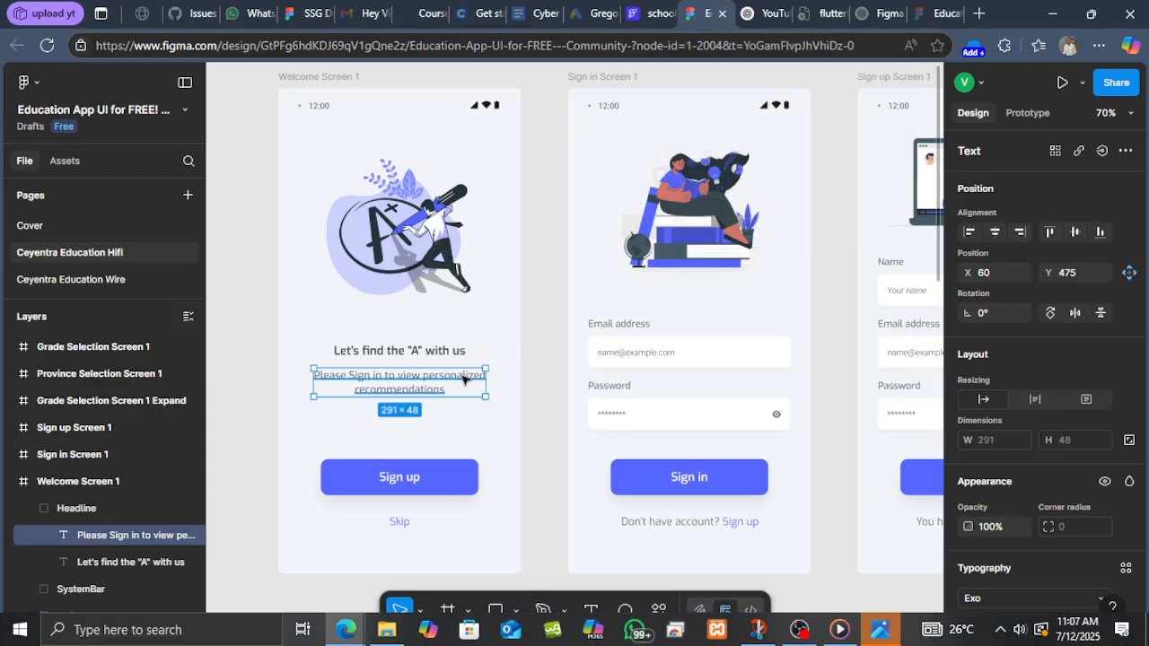
pyautogui.scroll(5, 448, 404)
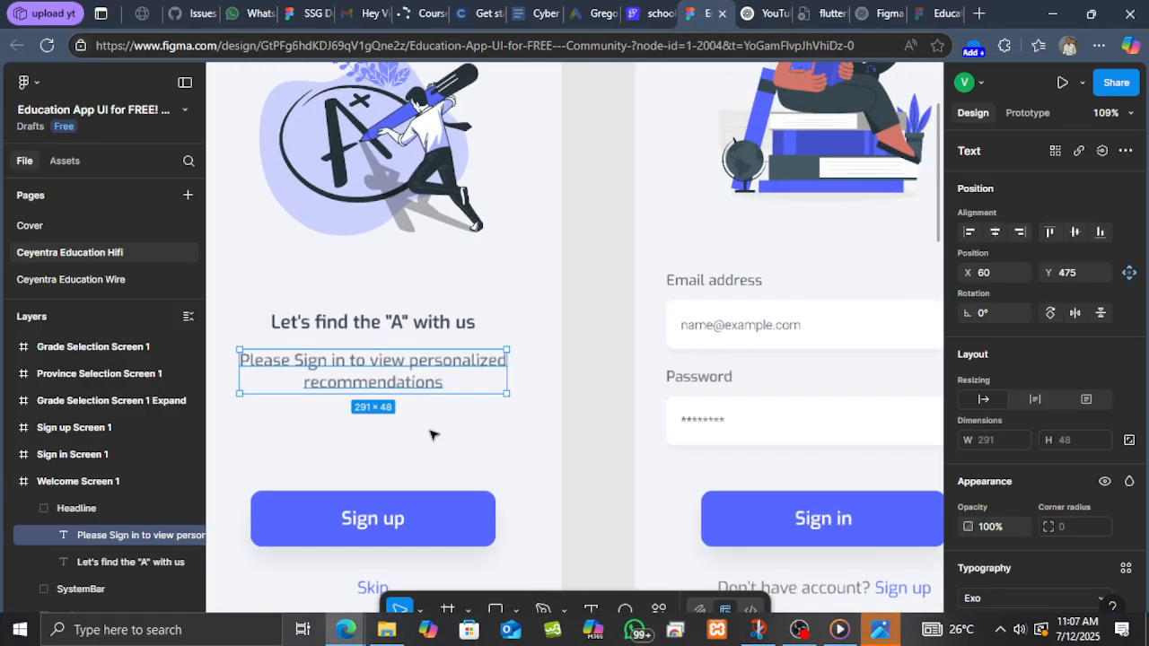
pyautogui.scroll(1, 477, 410)
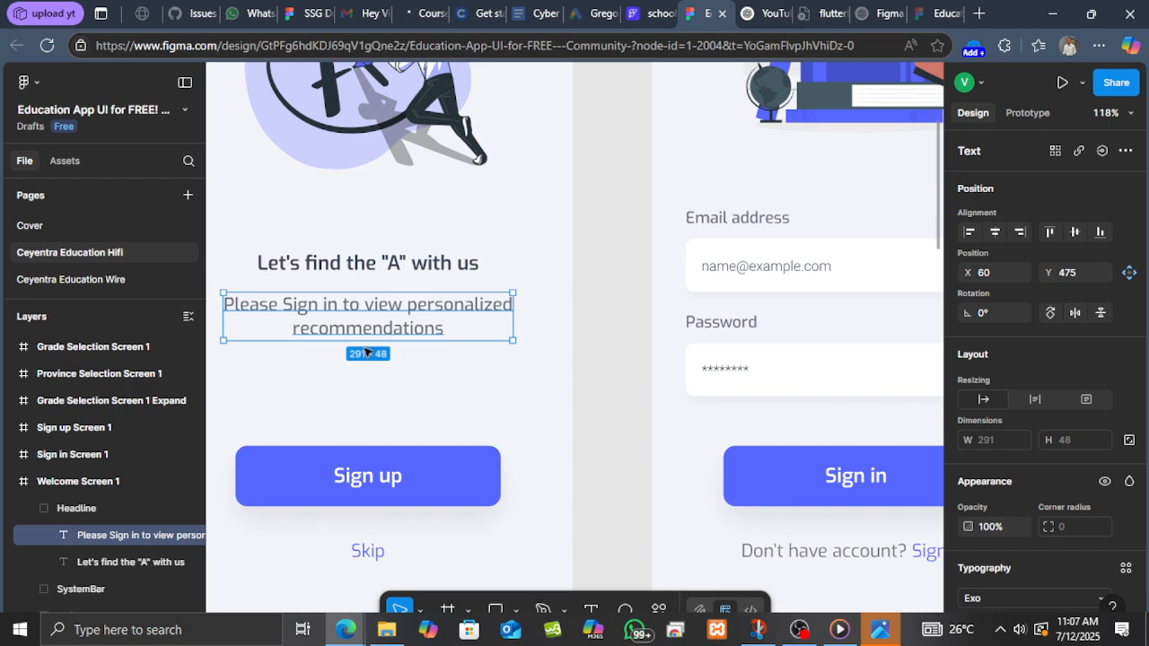
pyautogui.click(460, 273)
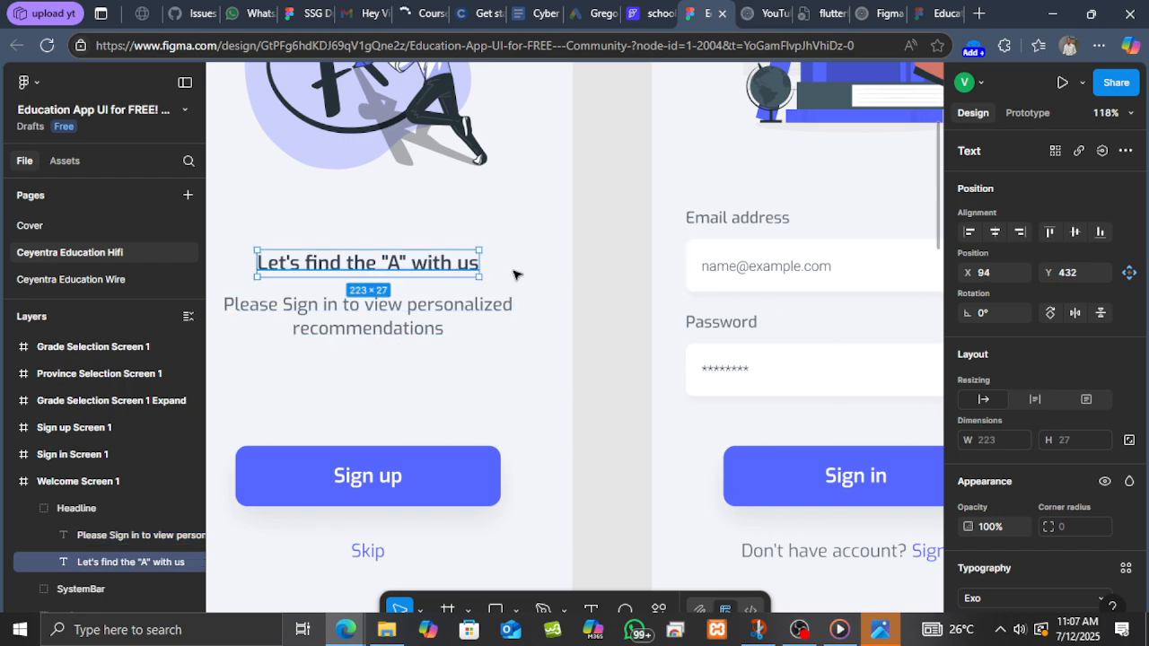
pyautogui.scroll(-2, 1048, 410)
pyautogui.scroll(-2, 1048, 431)
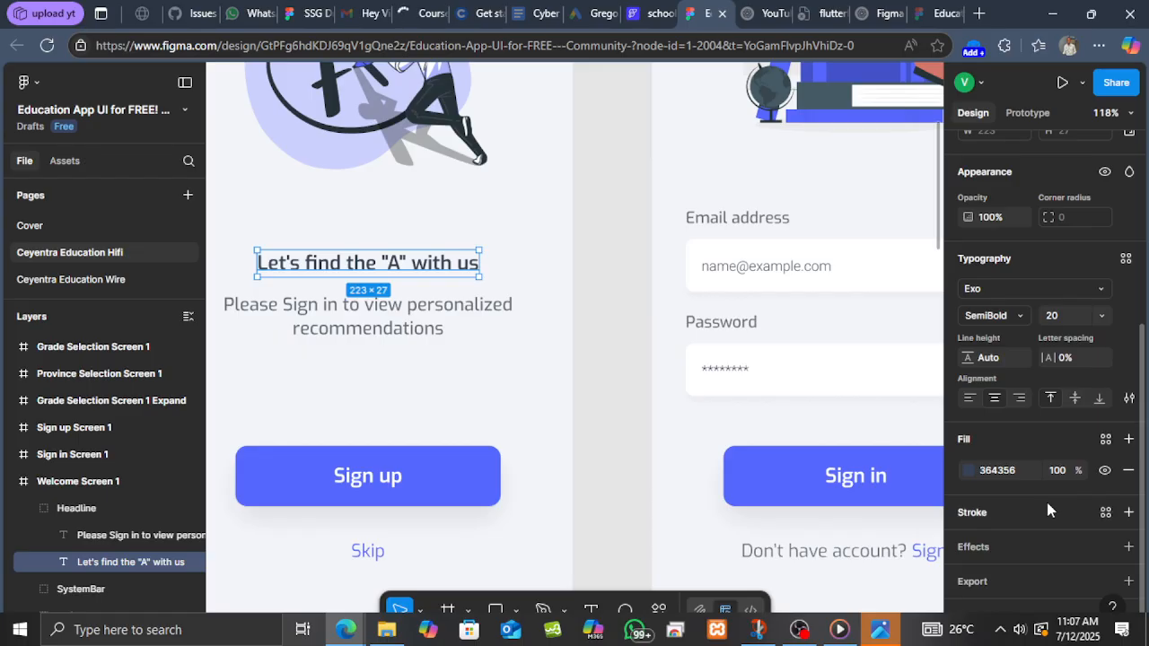
pyautogui.scroll(5, 1014, 542)
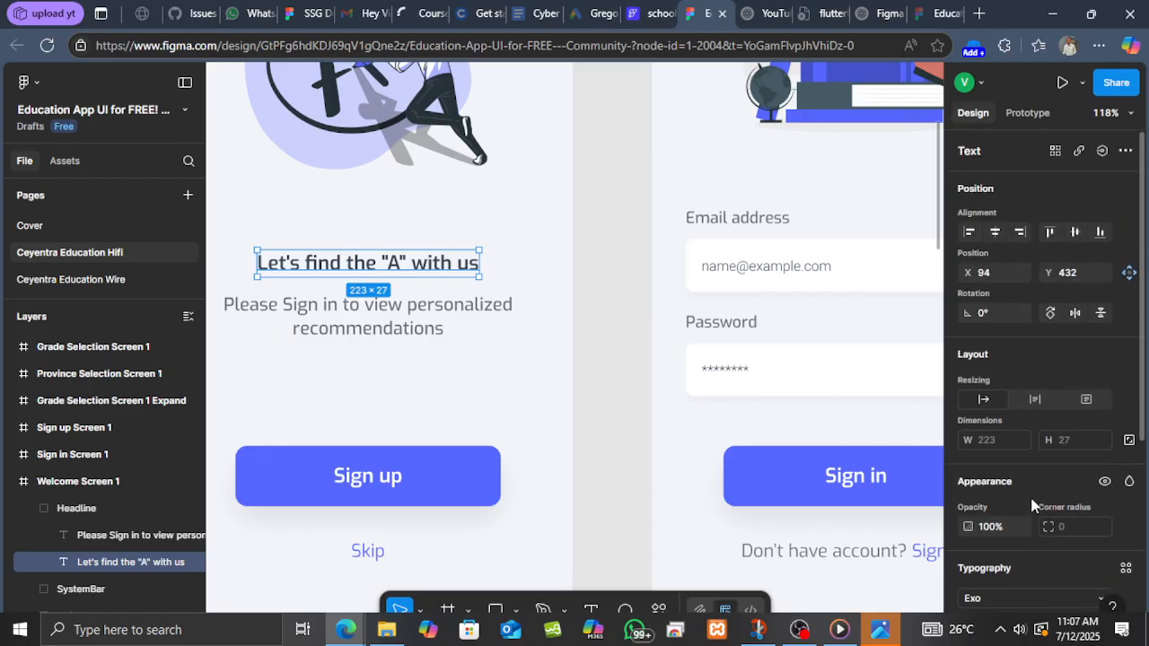
pyautogui.scroll(-2, 1041, 501)
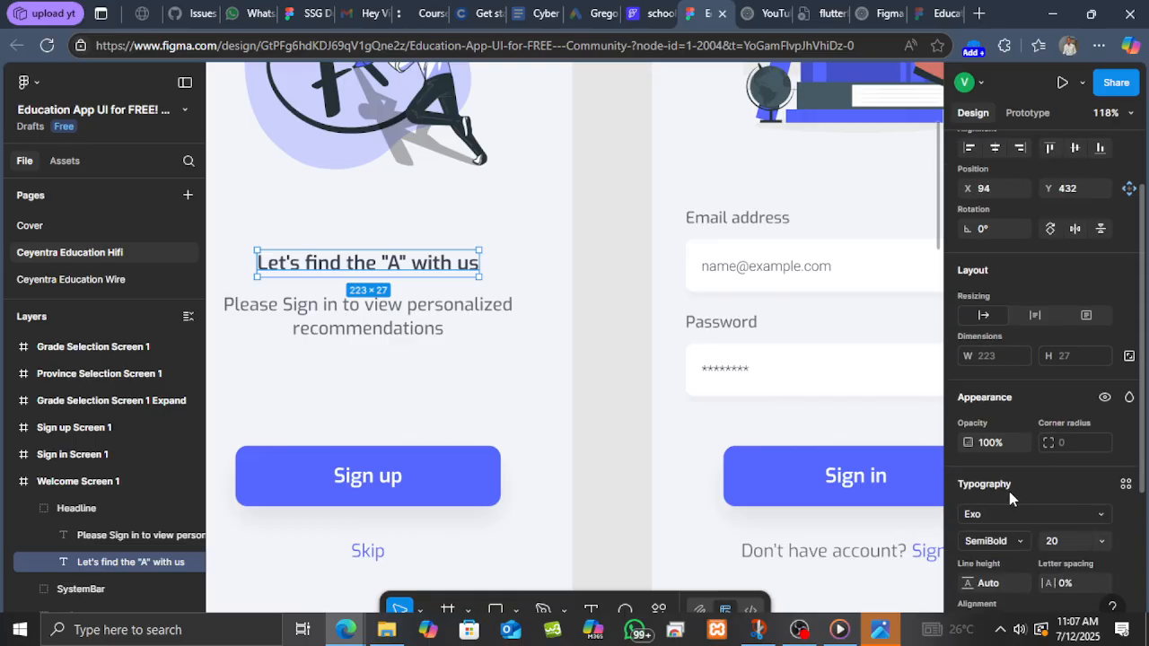
pyautogui.scroll(-2, 1055, 503)
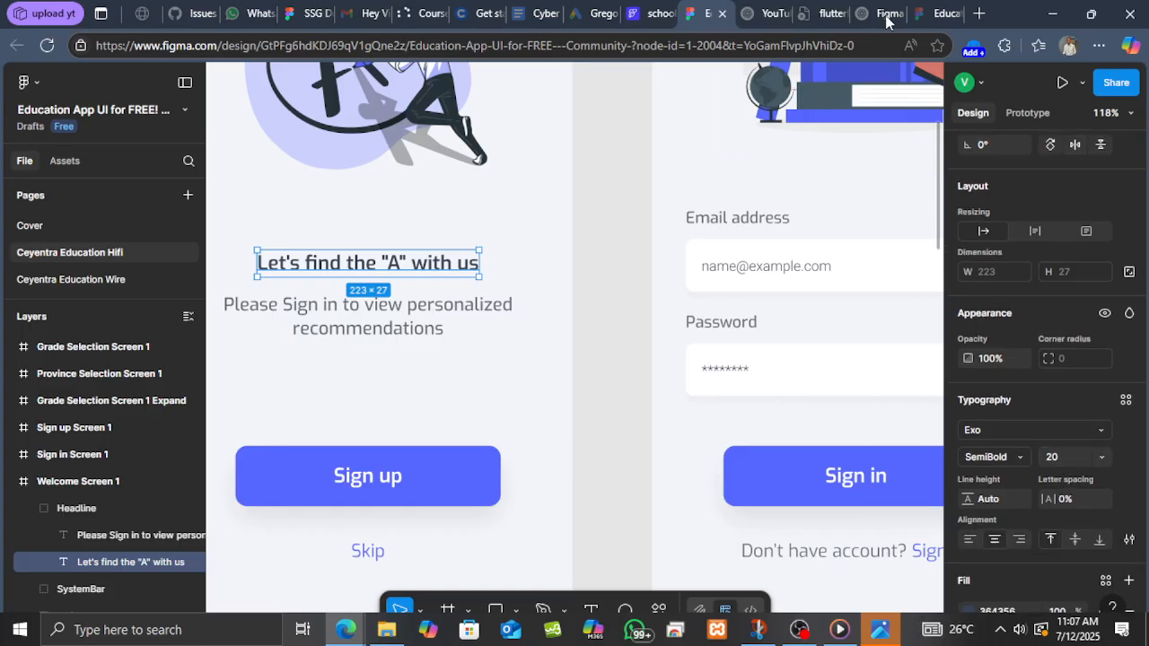
# Set the headline Text's font weight to 600 - Semi Bold and its font size to 20.
pyautogui.click(670, 11)
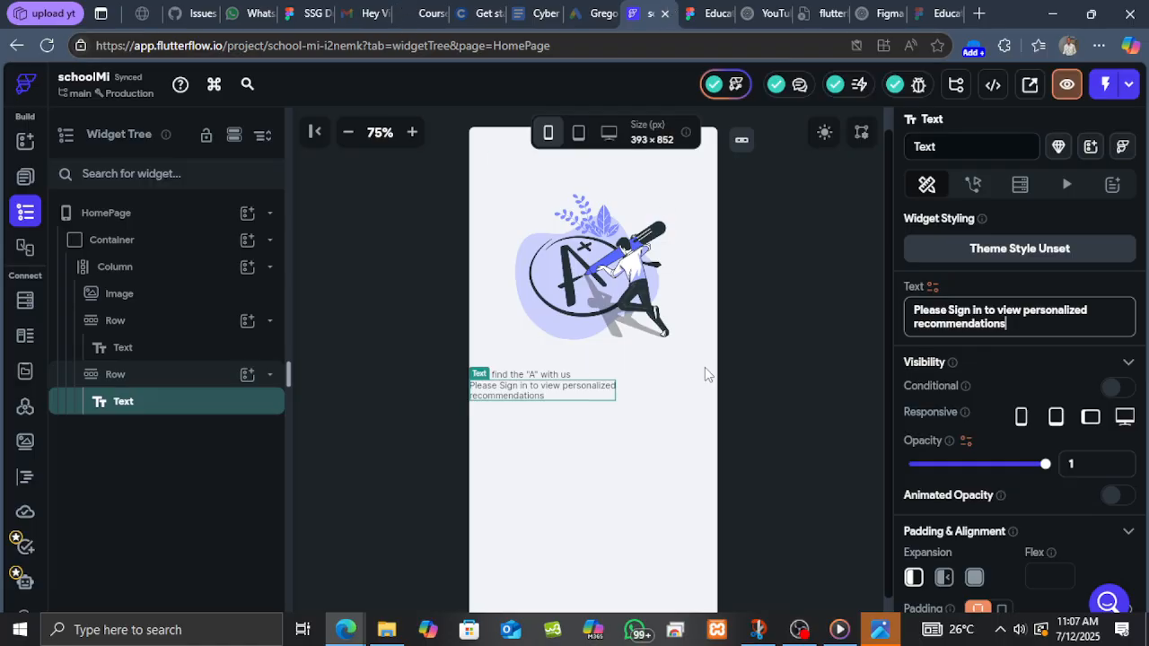
pyautogui.click(509, 377)
pyautogui.scroll(-5, 1002, 408)
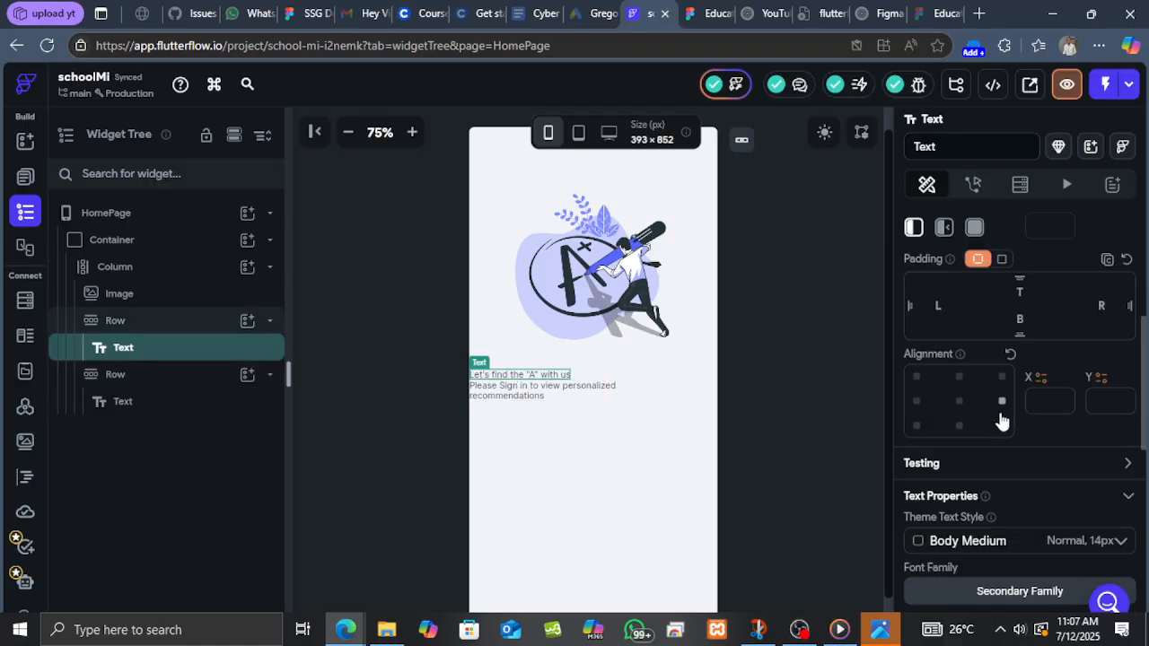
pyautogui.click(1012, 478)
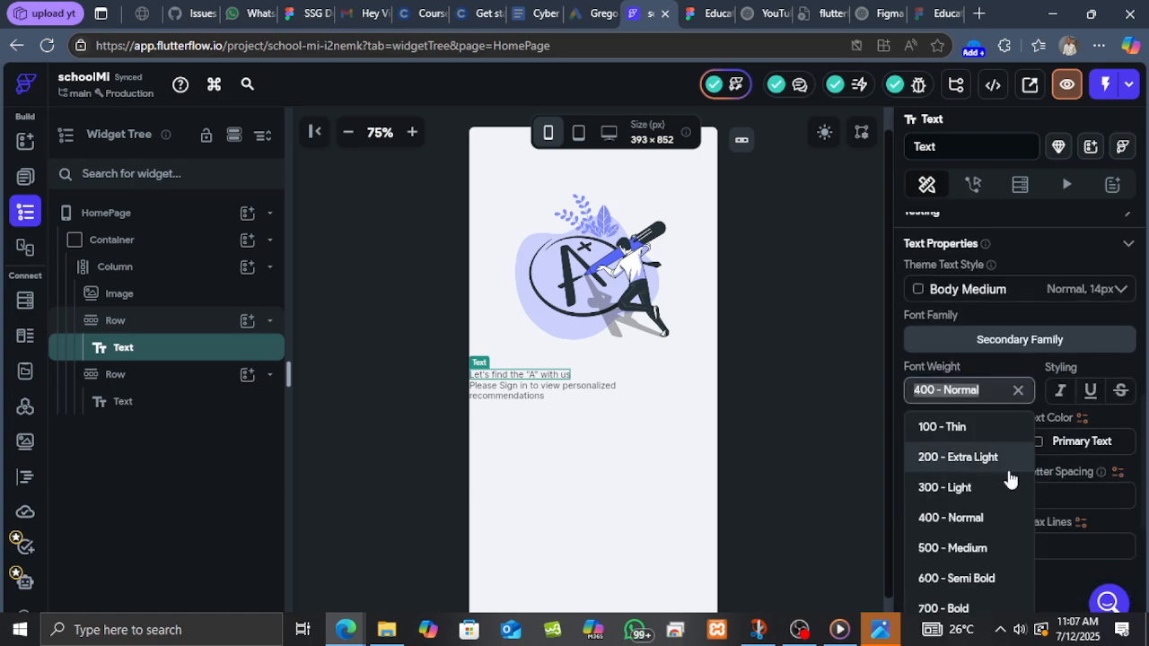
pyautogui.scroll(-1, 988, 508)
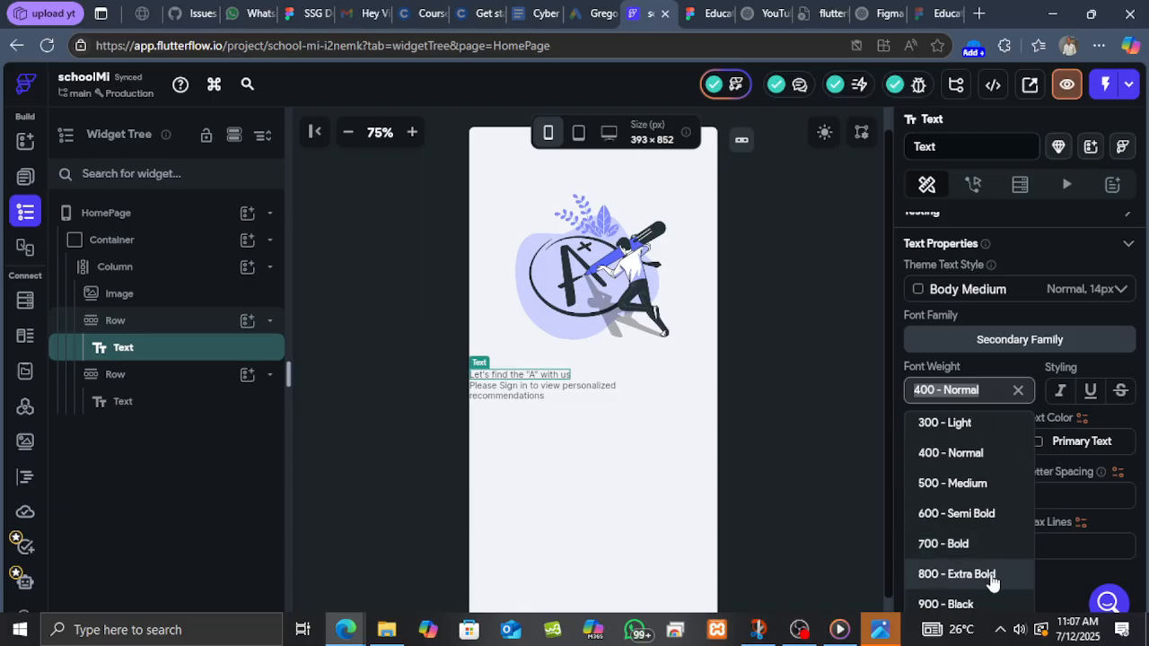
pyautogui.click(991, 515)
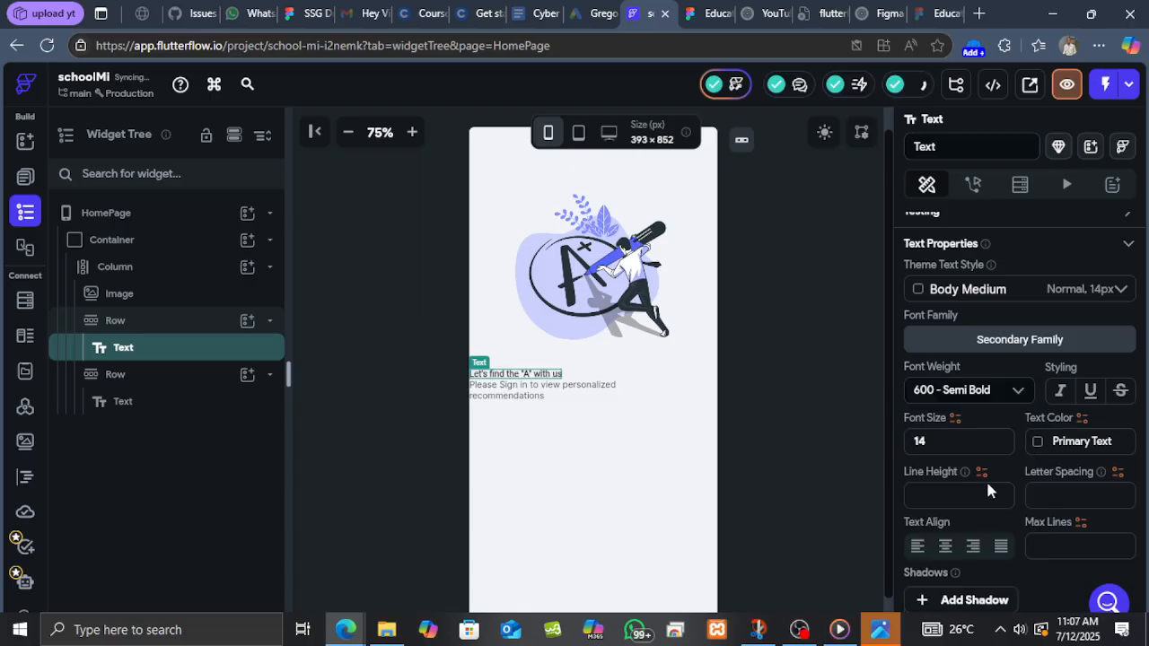
pyautogui.doubleClick(911, 437)
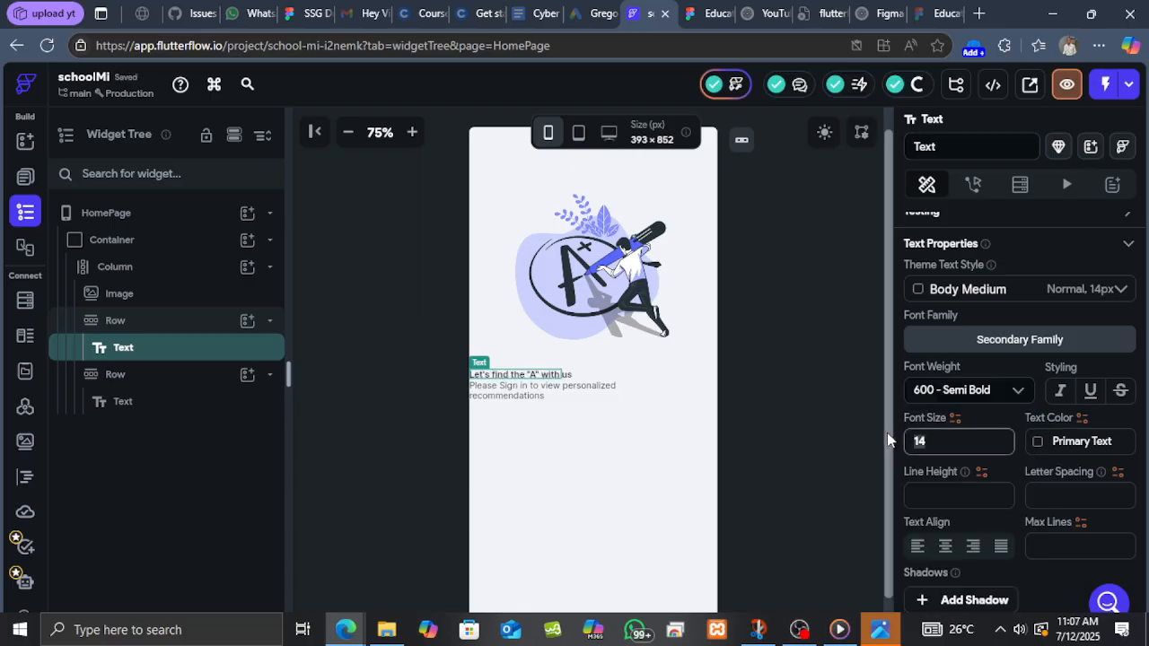
pyautogui.write('20')
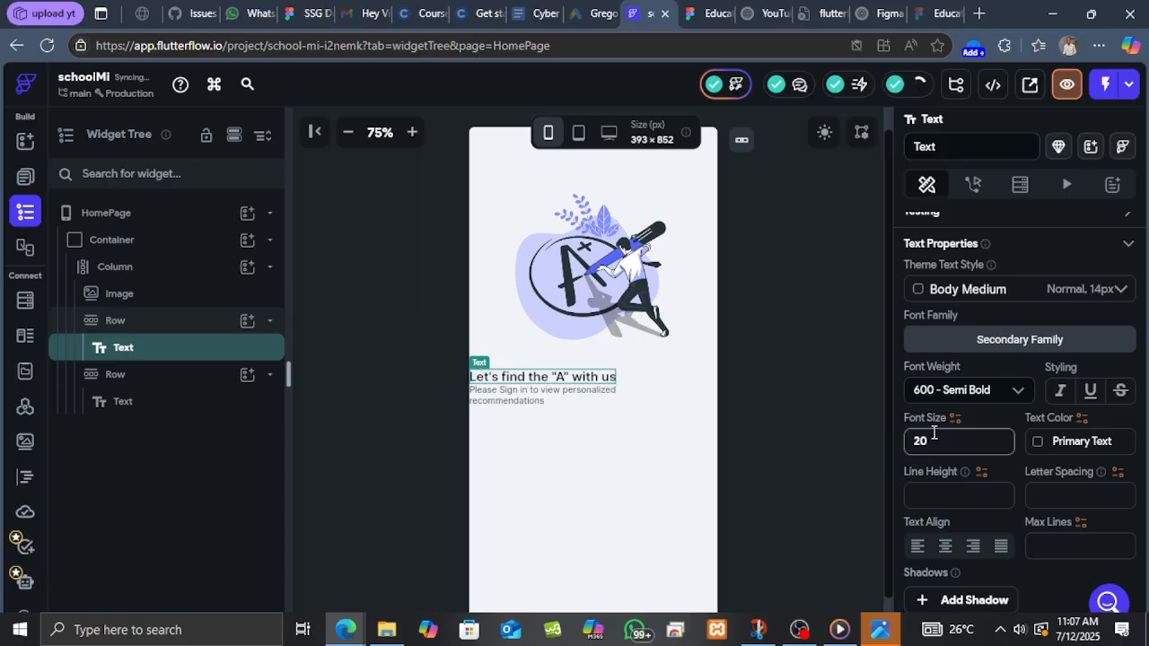
# Check the subtitle's typography in the Figma design and set the subtitle Text to 500 - Medium weight and font size 18.
pyautogui.click(565, 397)
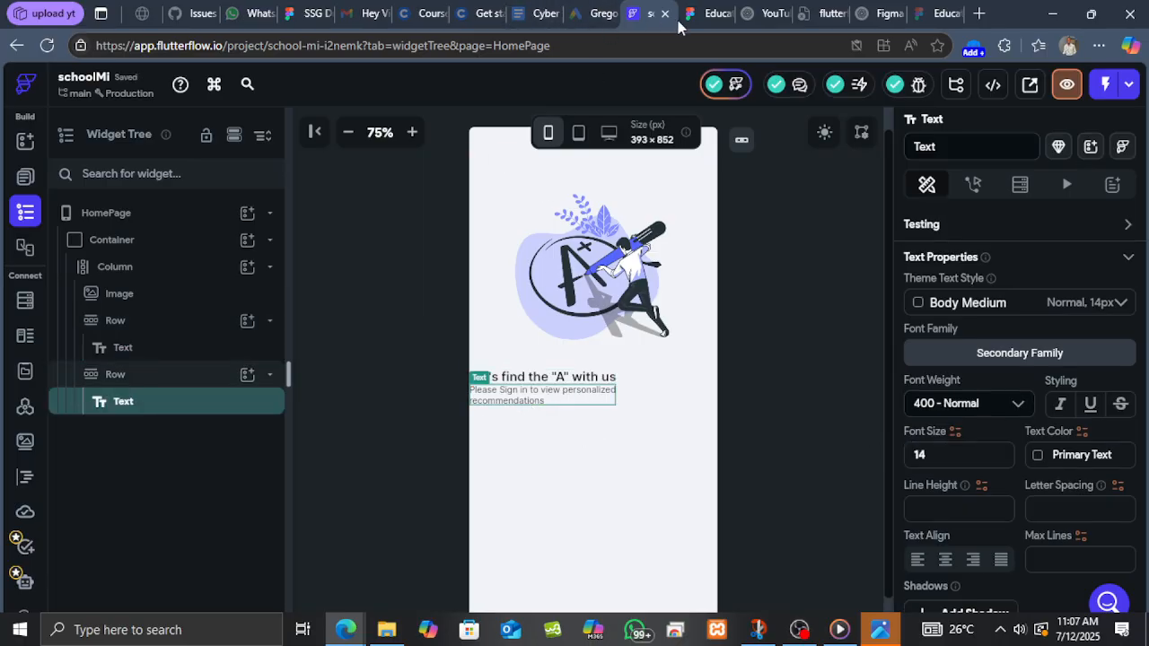
pyautogui.click(706, 13)
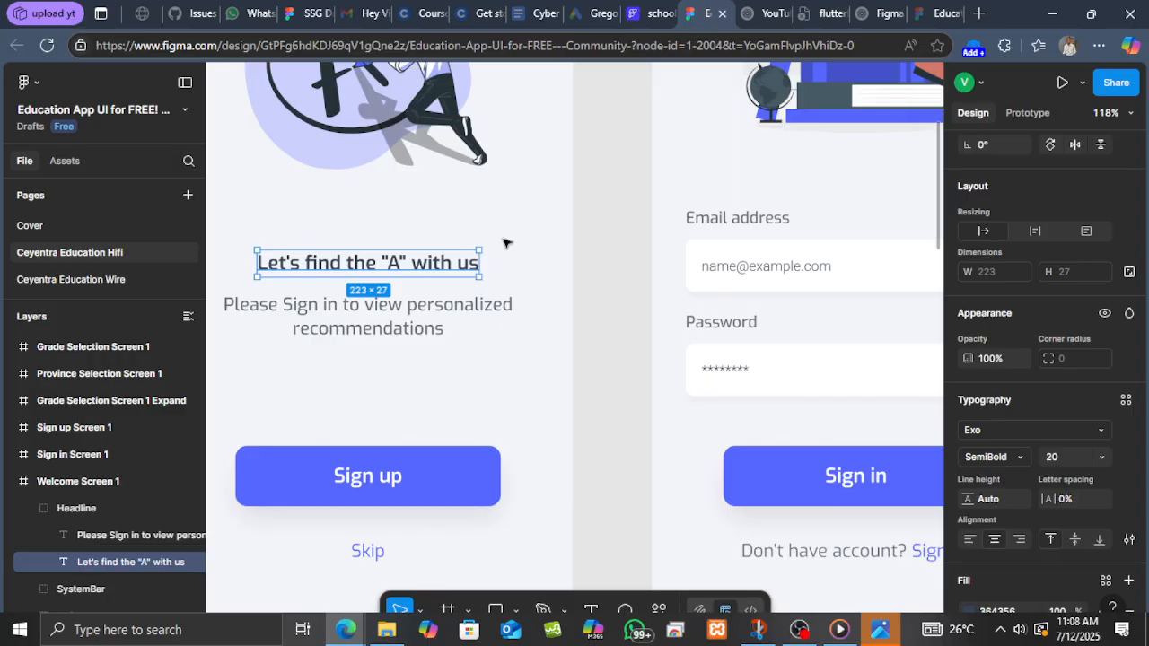
pyautogui.click(429, 326)
pyautogui.scroll(-2, 1003, 492)
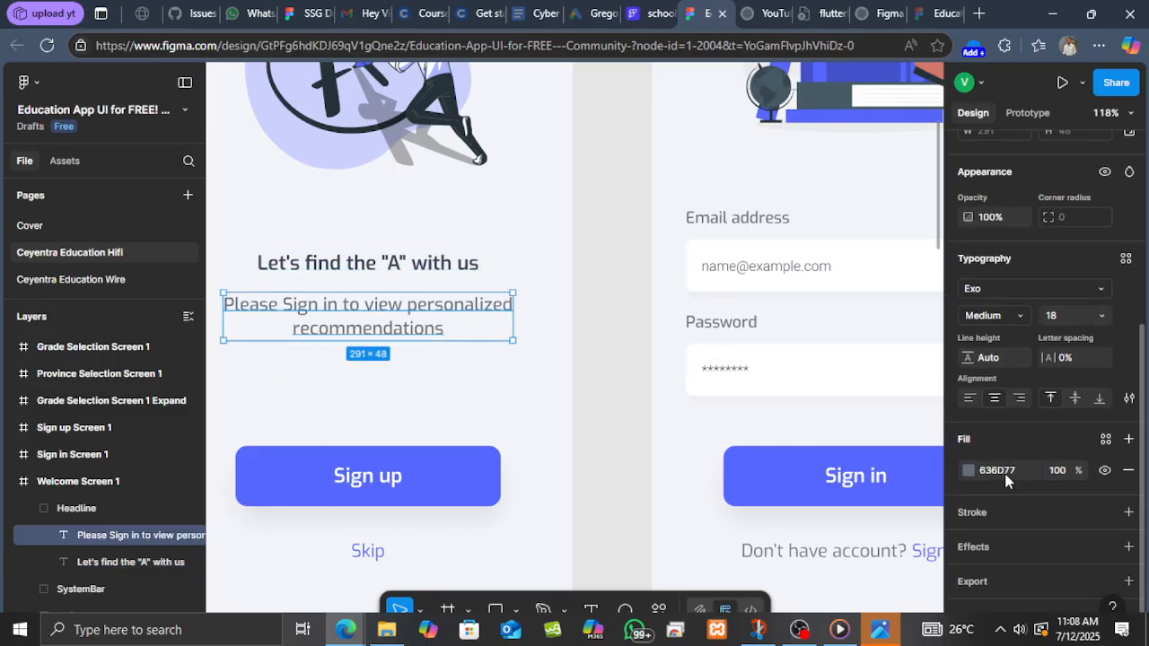
pyautogui.click(1014, 477)
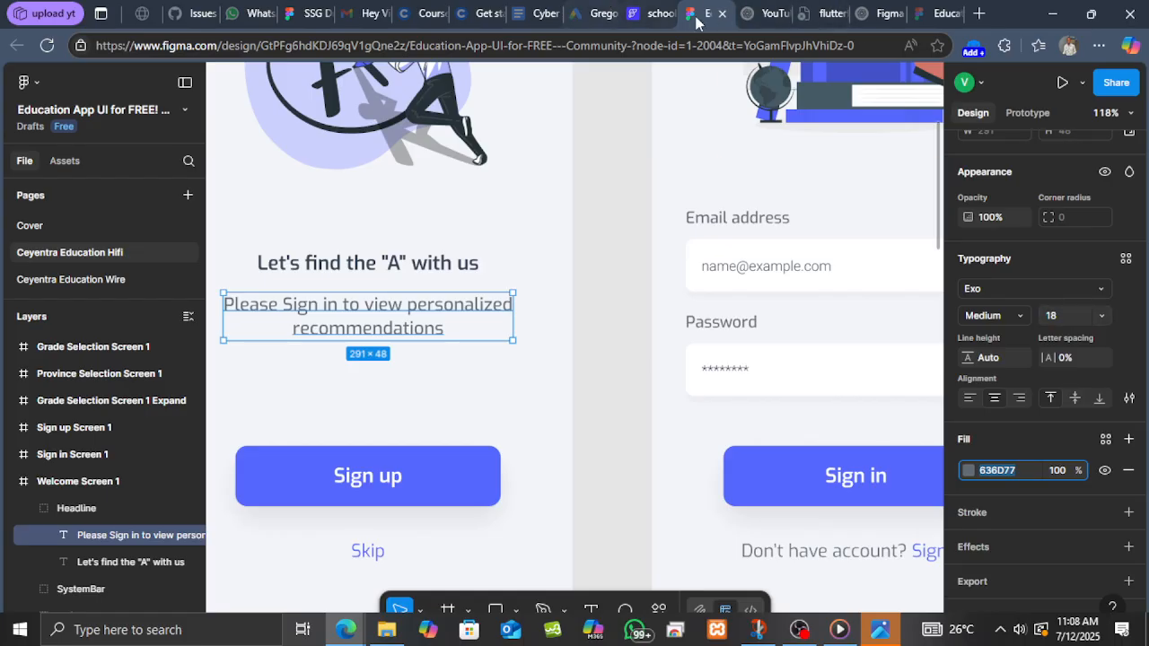
pyautogui.click(651, 13)
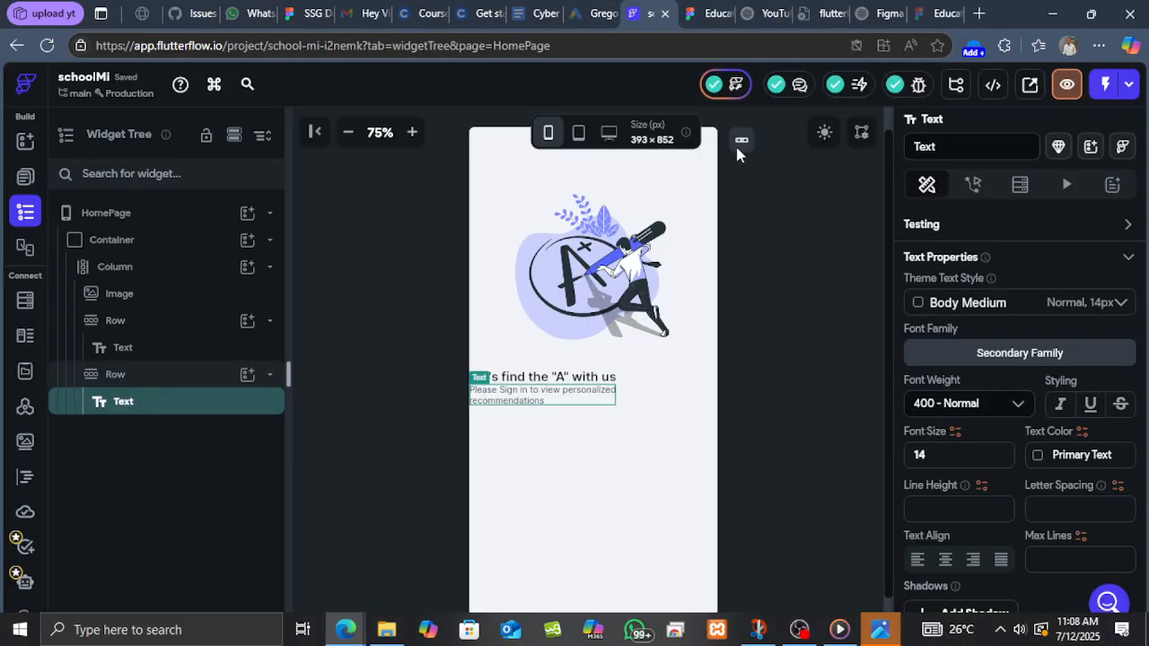
pyautogui.click(982, 403)
pyautogui.scroll(-1, 963, 503)
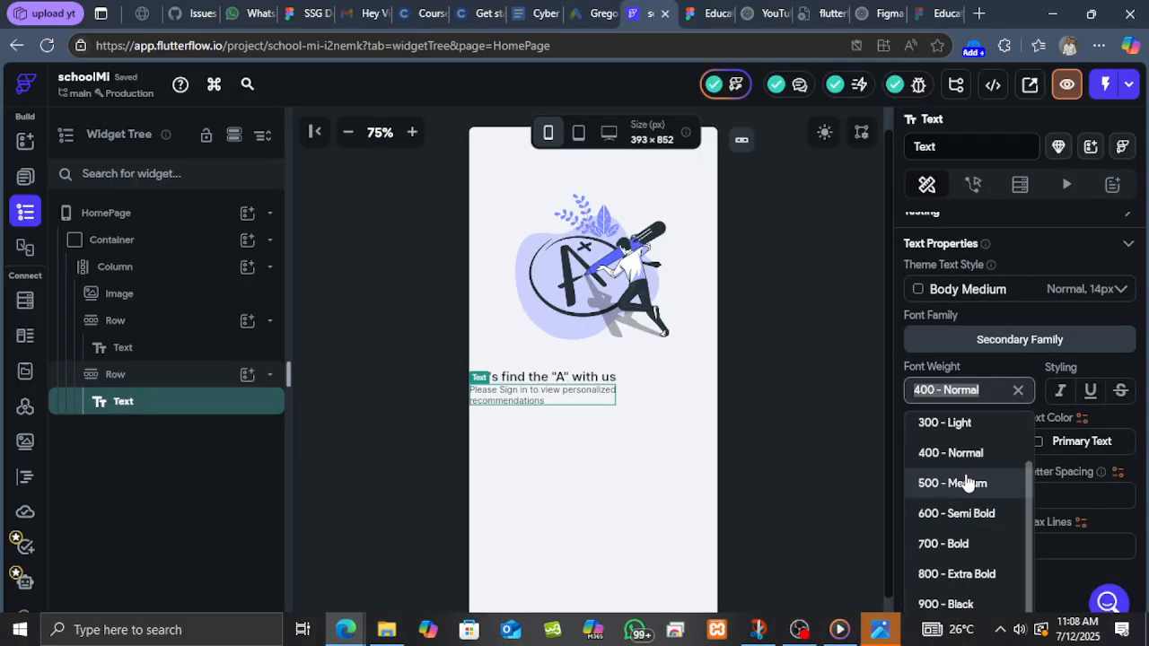
pyautogui.click(988, 476)
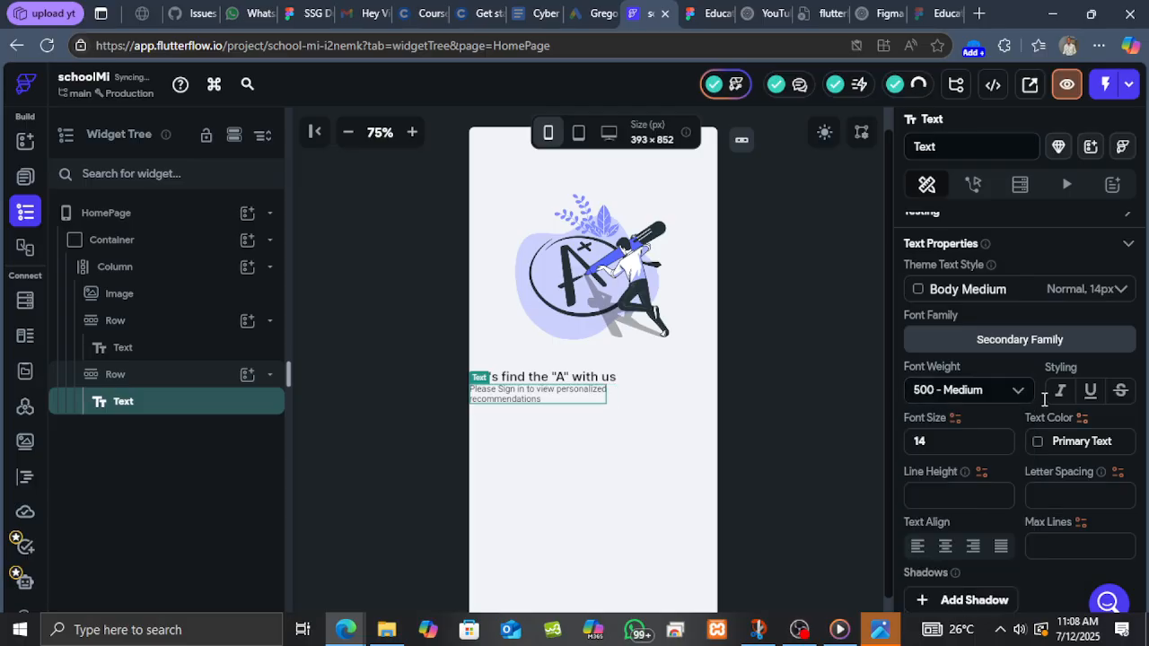
pyautogui.click(910, 441)
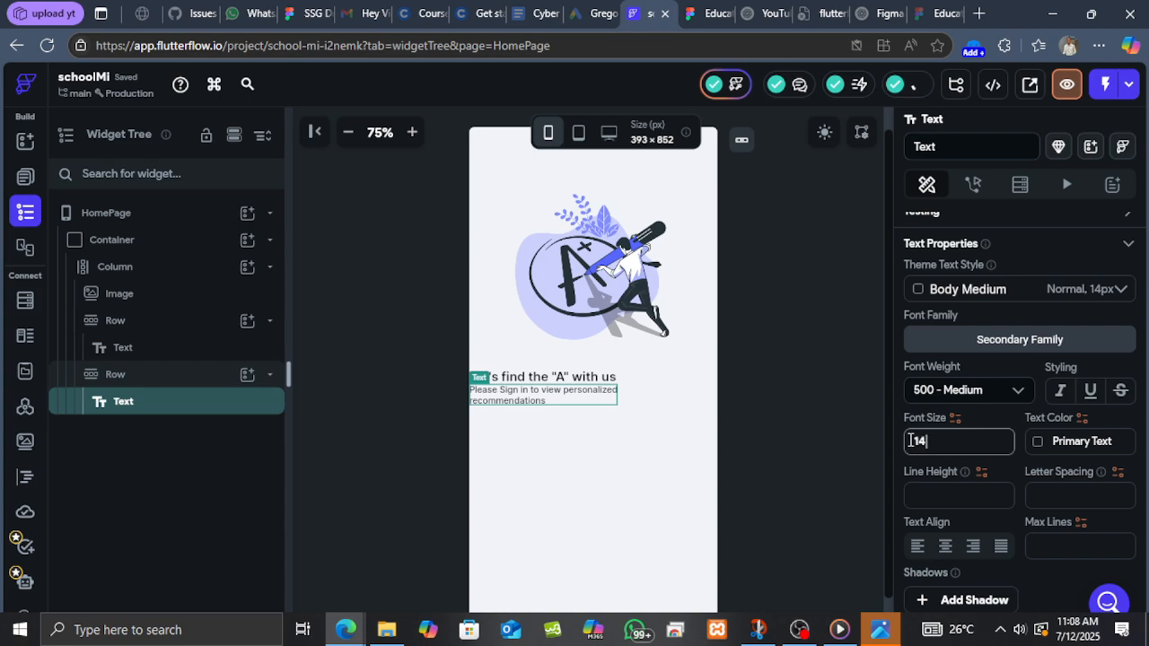
pyautogui.doubleClick(909, 441)
pyautogui.write('18')
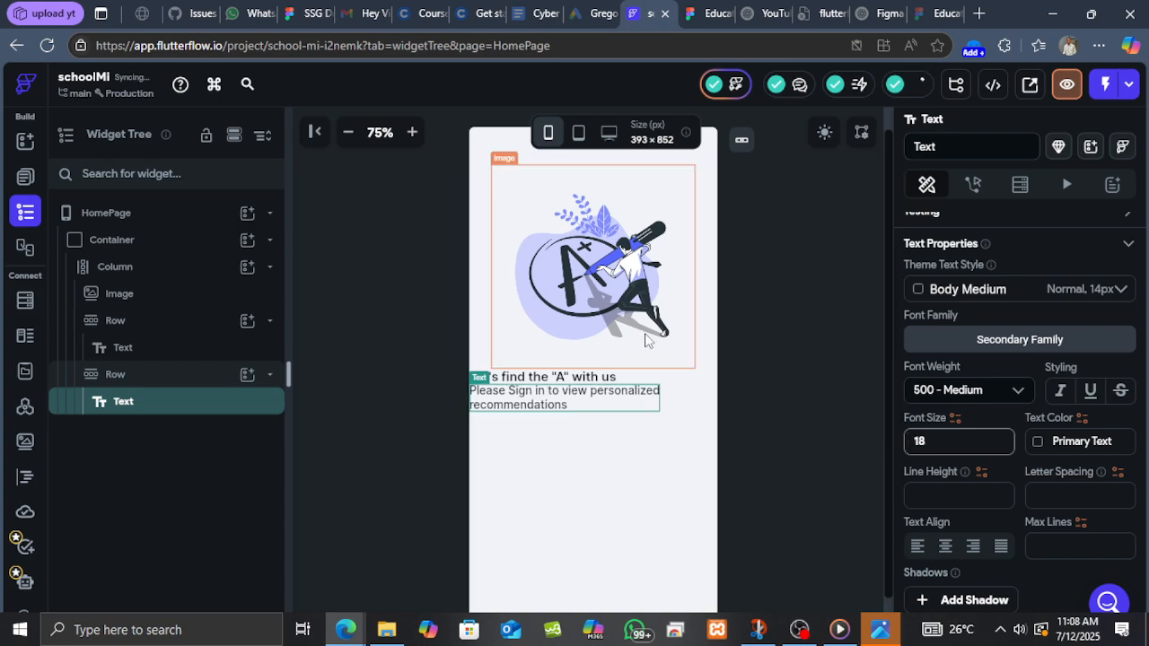
# Center the main axis alignment of both the headline Row and the subtitle Row.
pyautogui.click(641, 377)
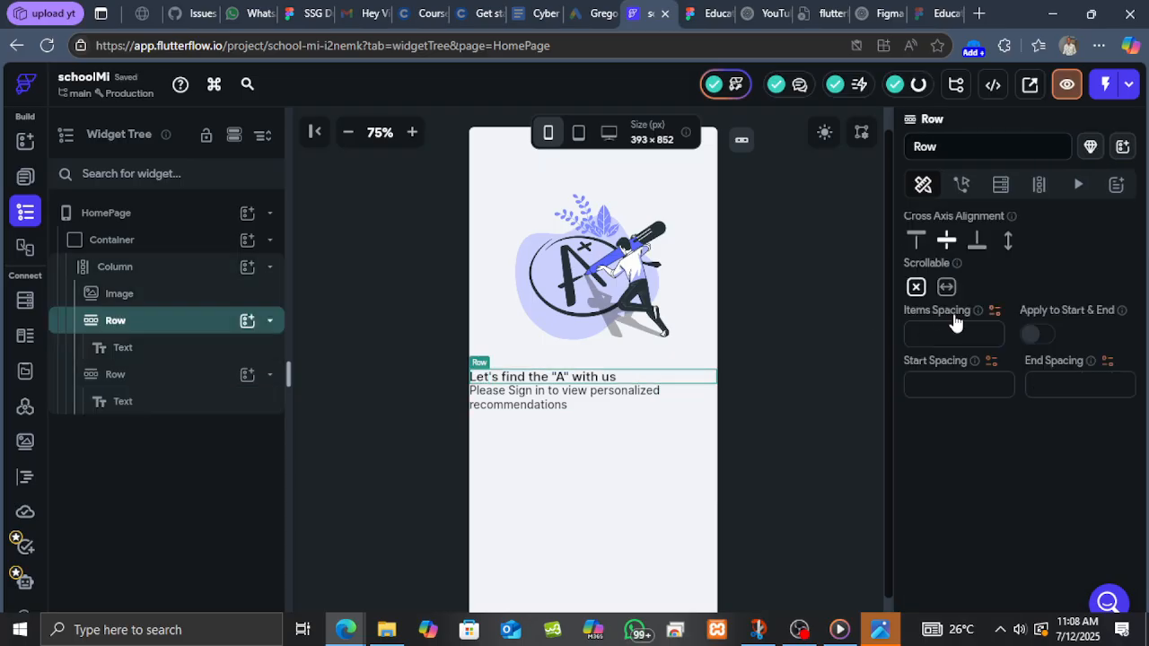
pyautogui.scroll(2, 951, 249)
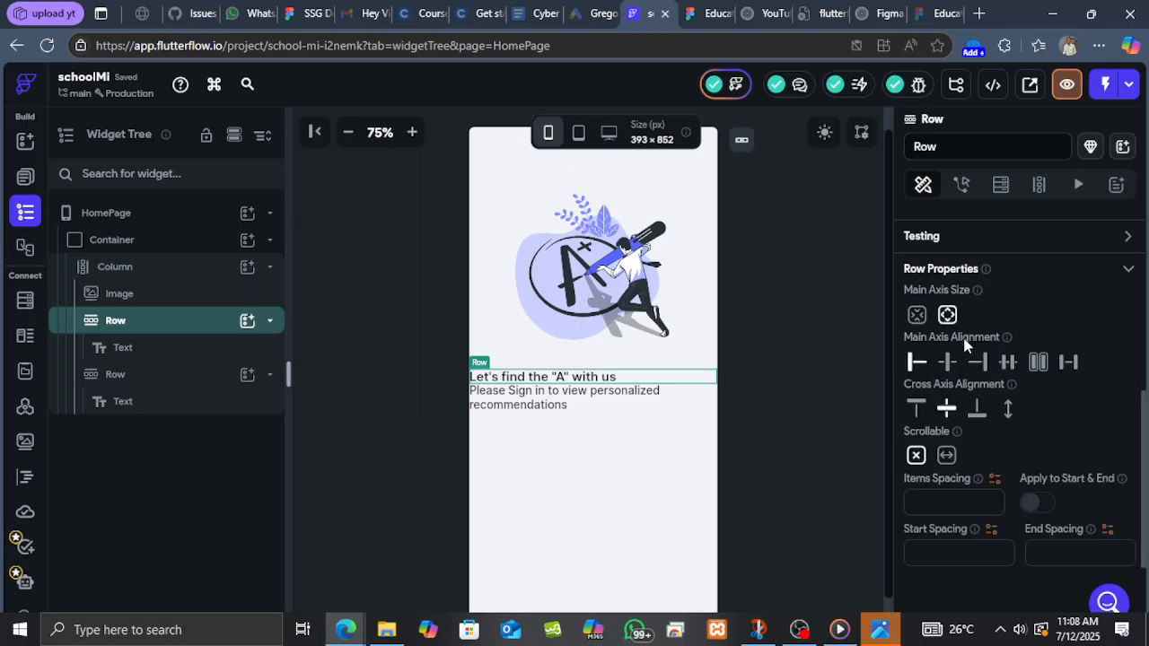
pyautogui.click(947, 364)
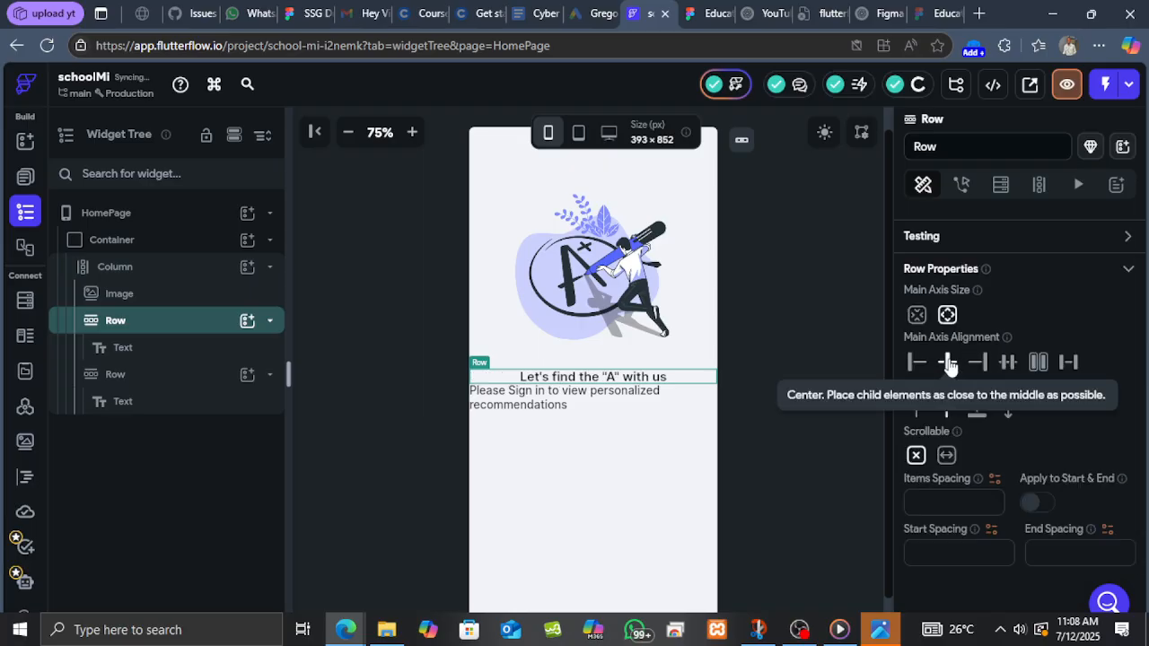
pyautogui.click(656, 407)
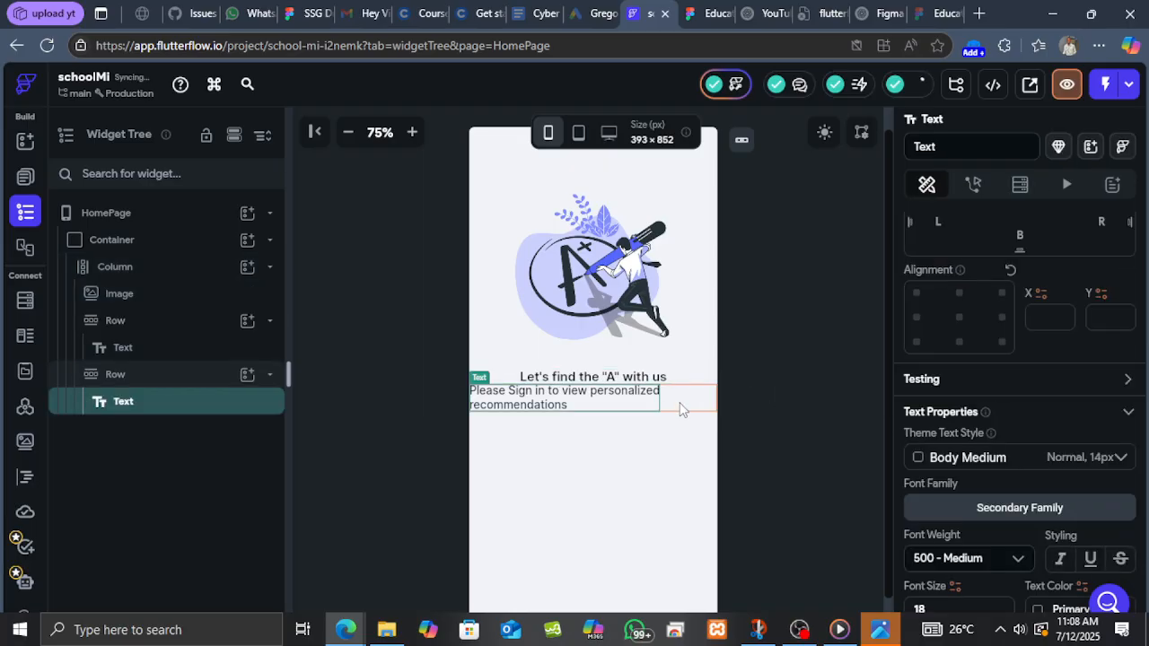
pyautogui.click(682, 408)
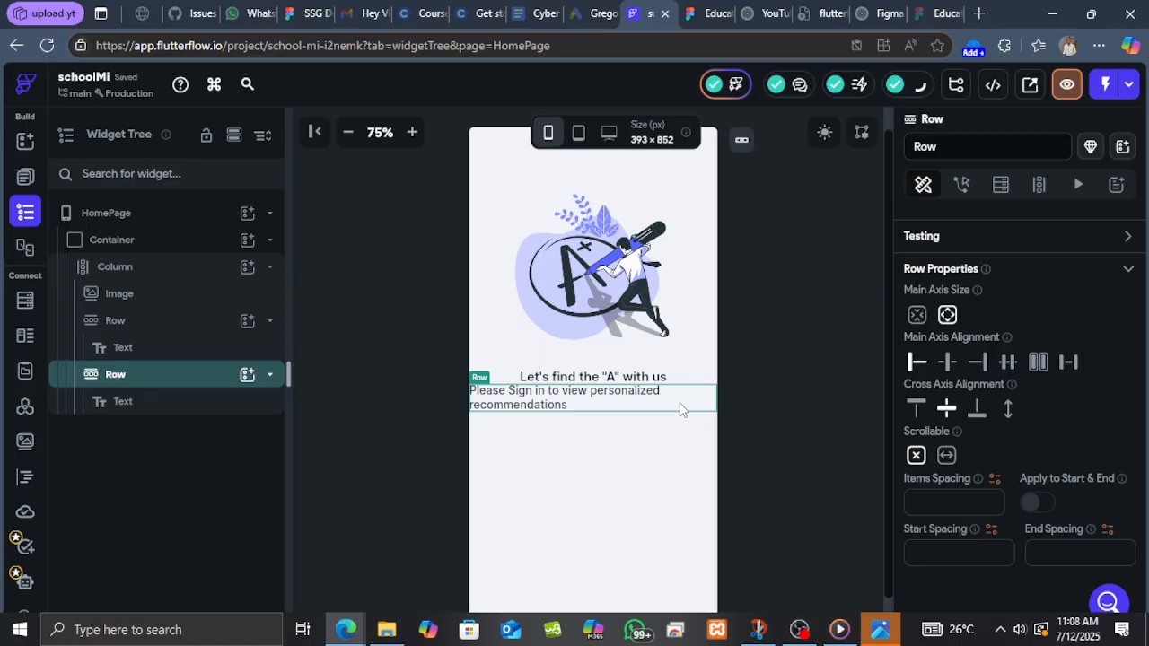
pyautogui.click(949, 364)
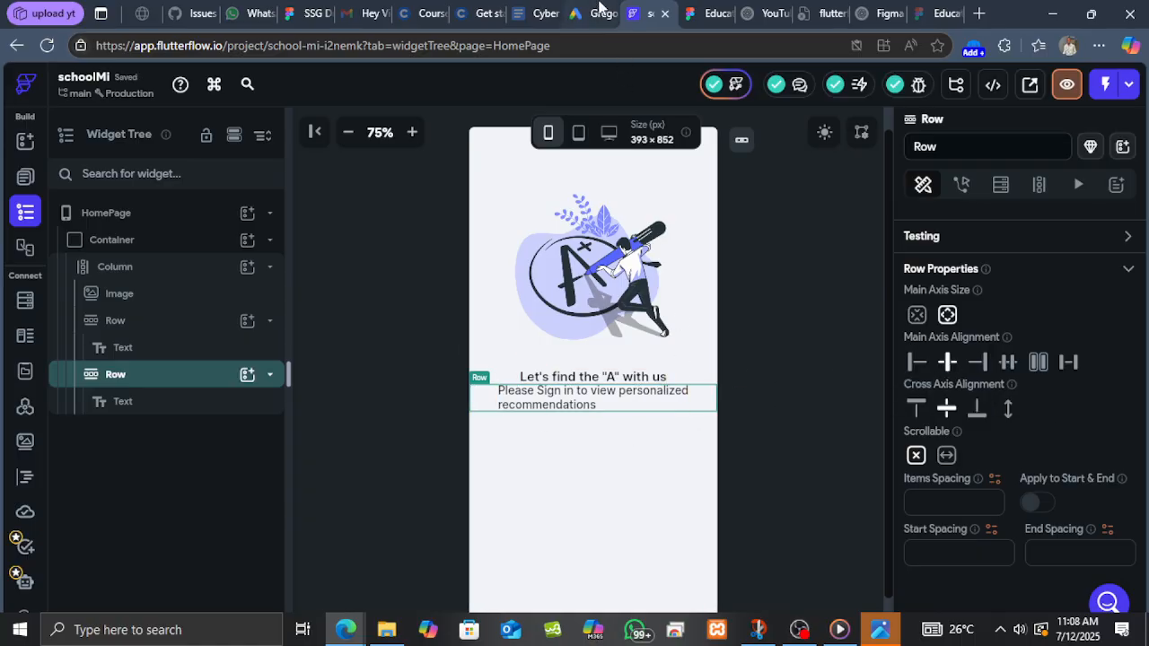
# Check the headline group's spacing in Figma and set the headline Row's bottom padding to 30.
pyautogui.click(700, 13)
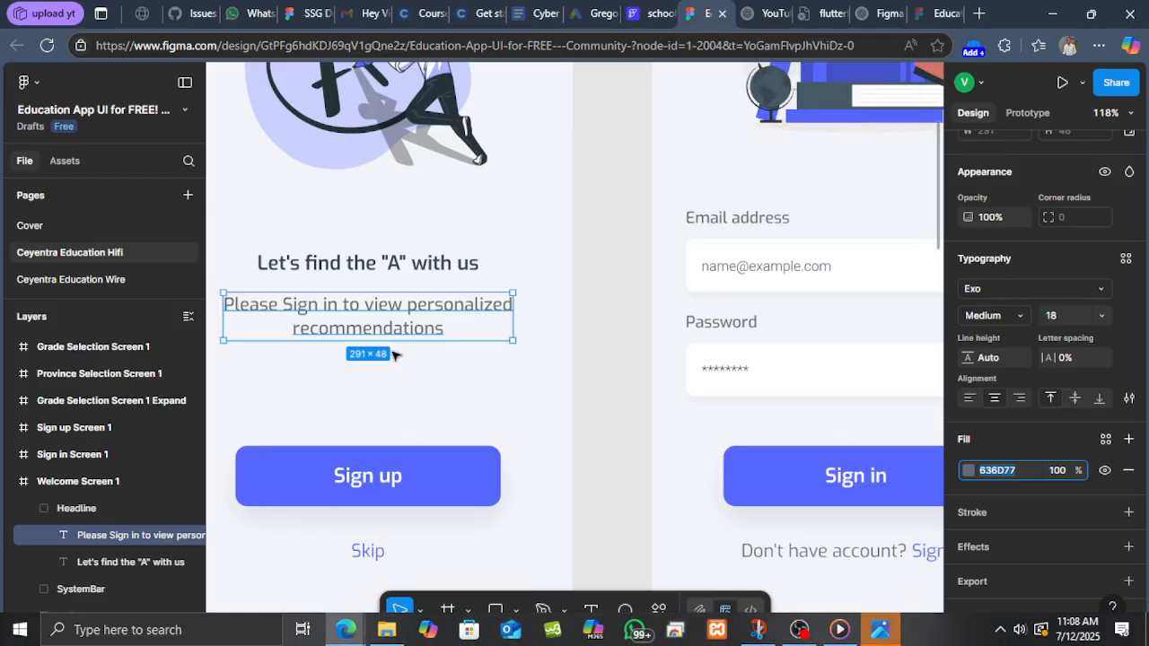
pyautogui.click(465, 270)
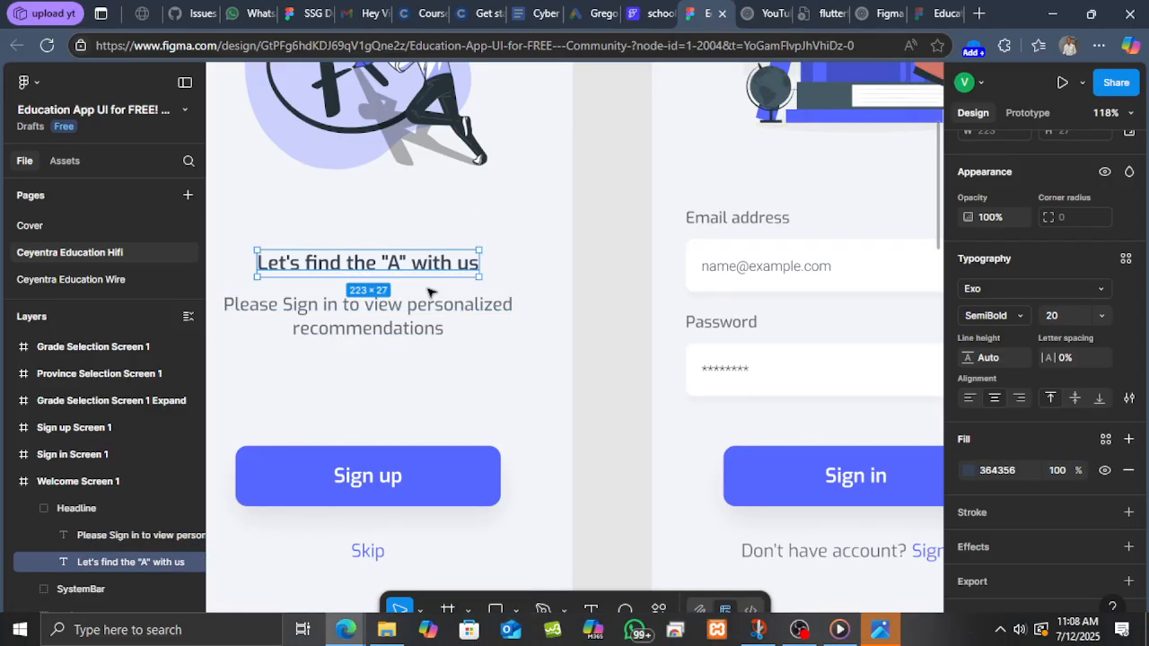
pyautogui.click(431, 285)
pyautogui.click(443, 301)
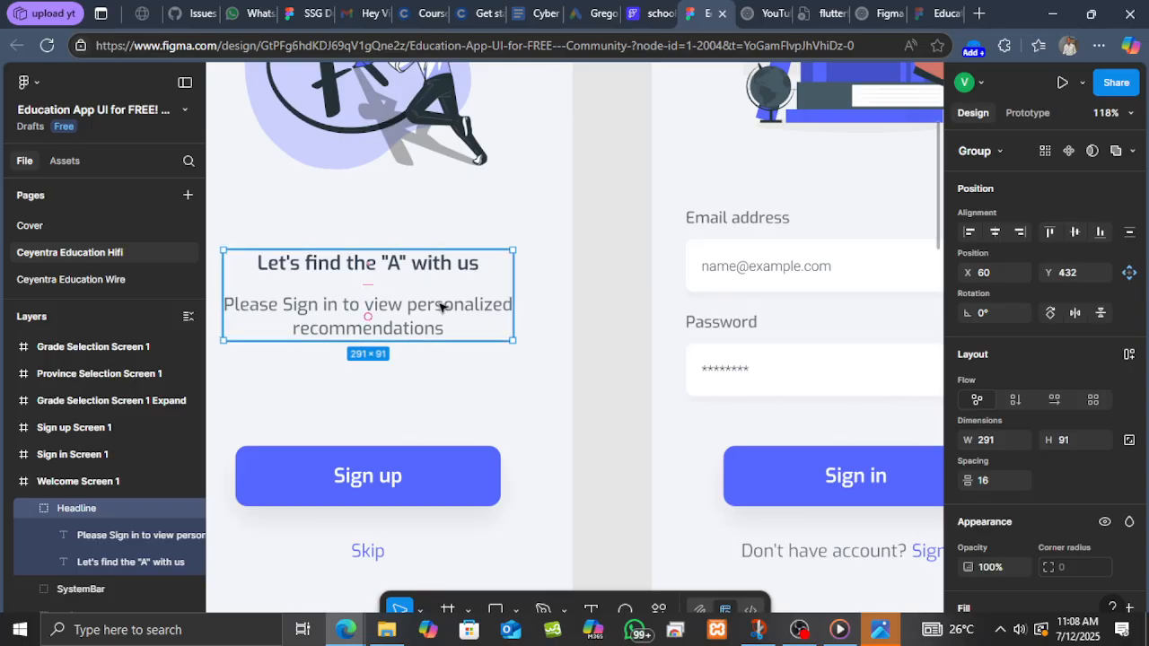
pyautogui.click(657, 14)
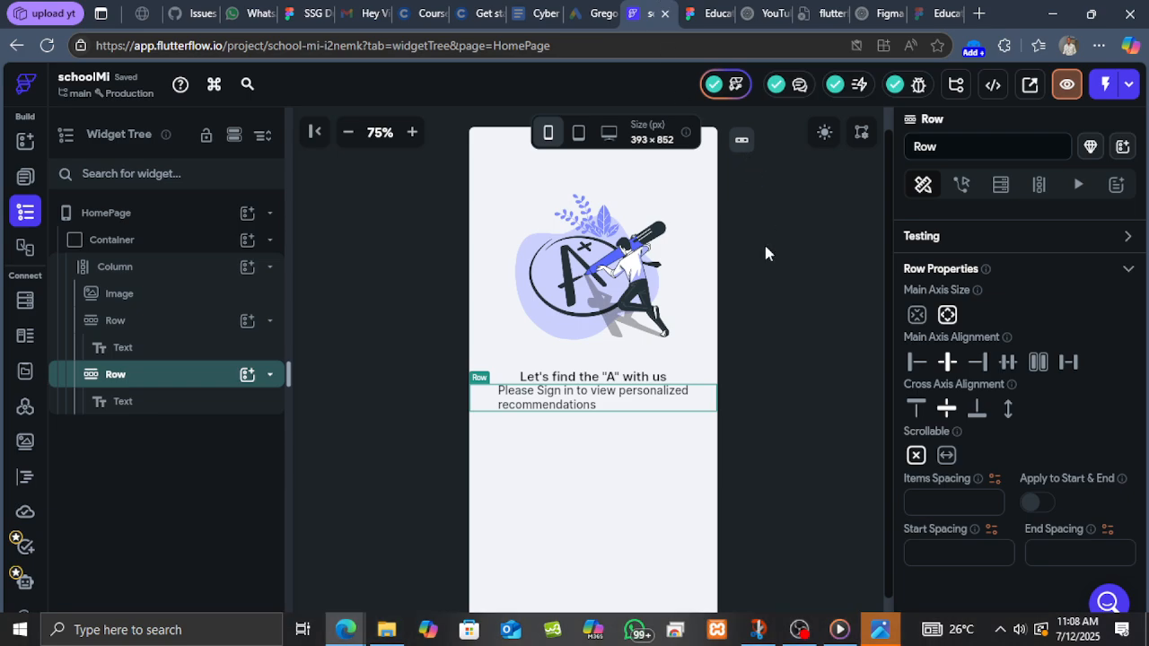
pyautogui.click(673, 384)
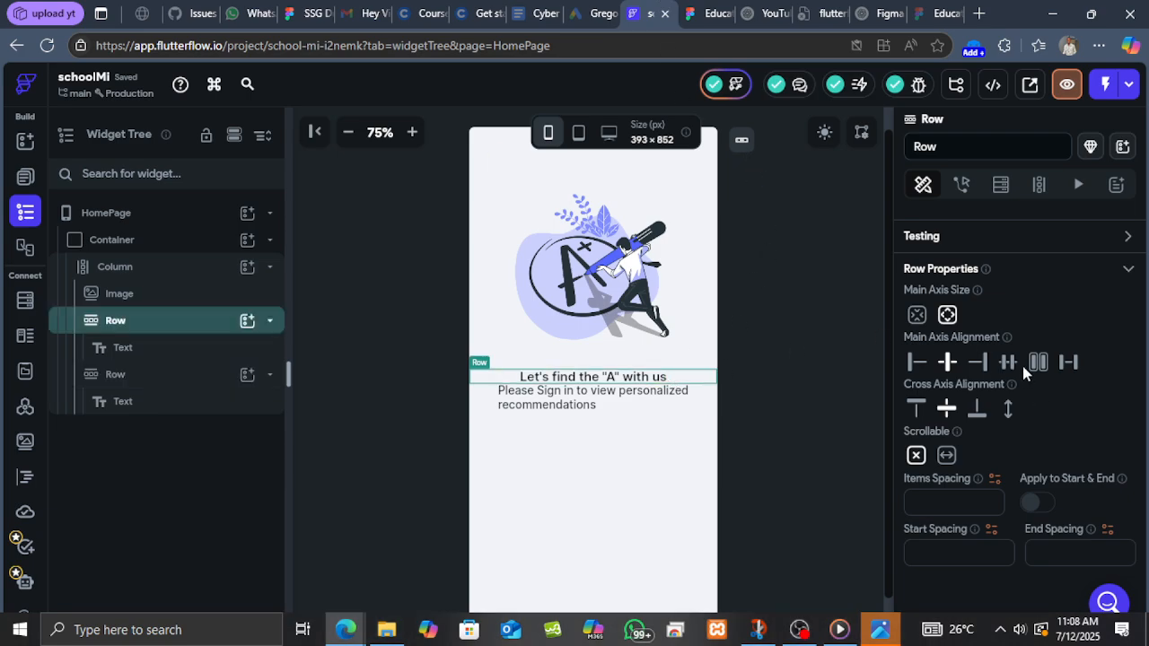
pyautogui.scroll(5, 1022, 363)
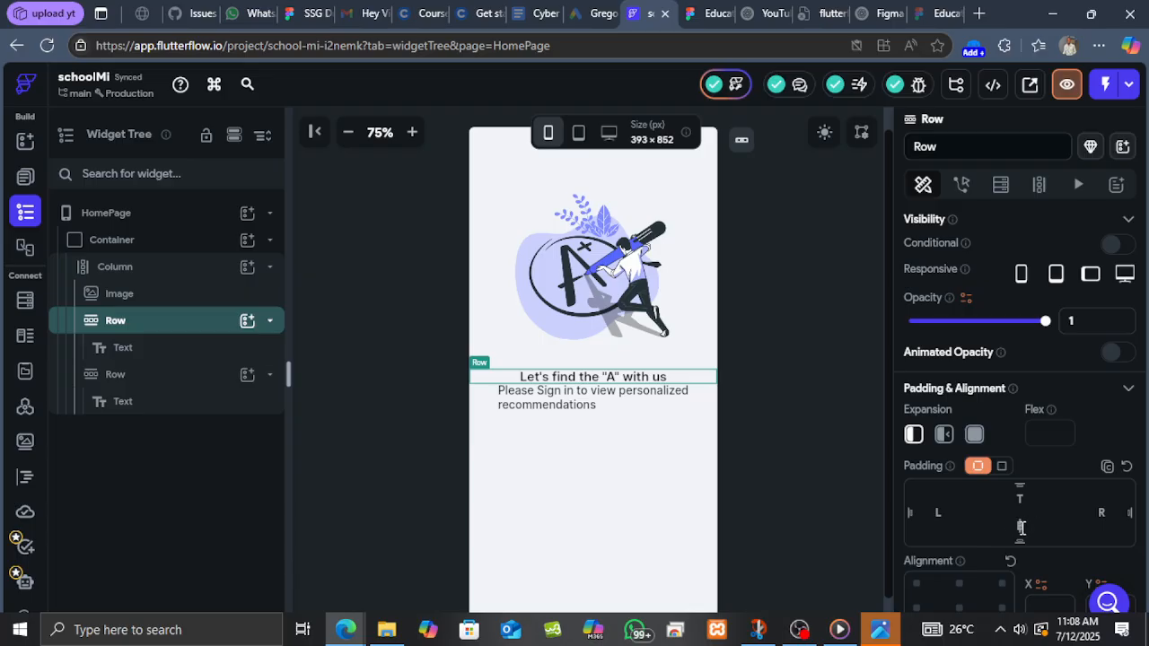
pyautogui.click(1021, 528)
pyautogui.write('2')
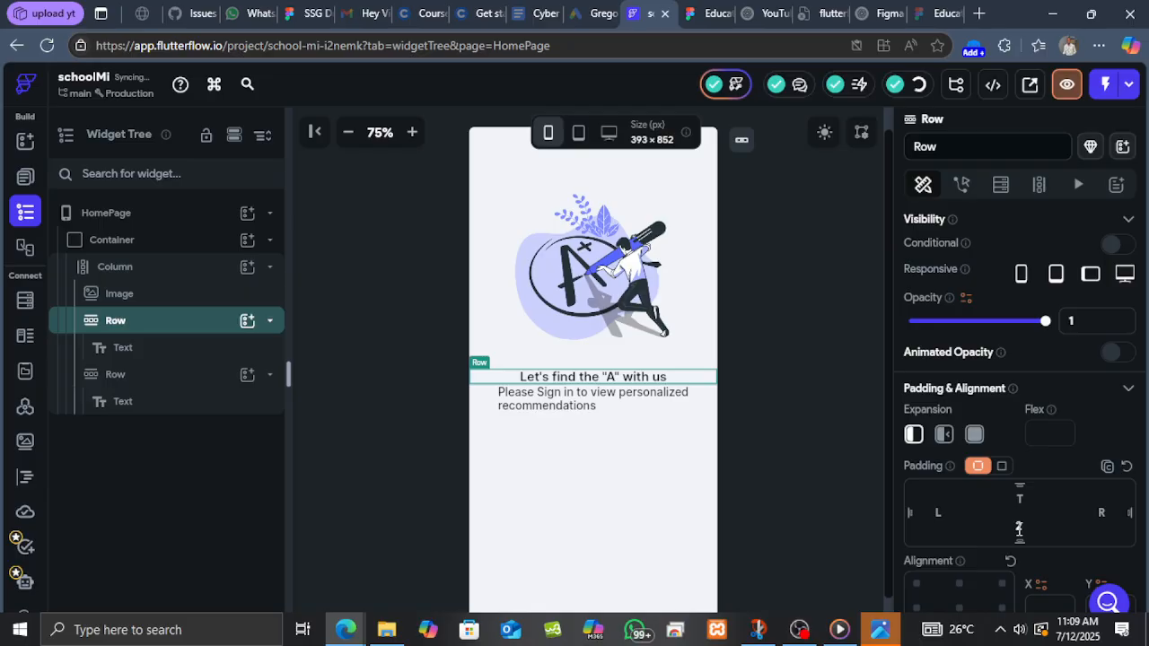
pyautogui.write('0')
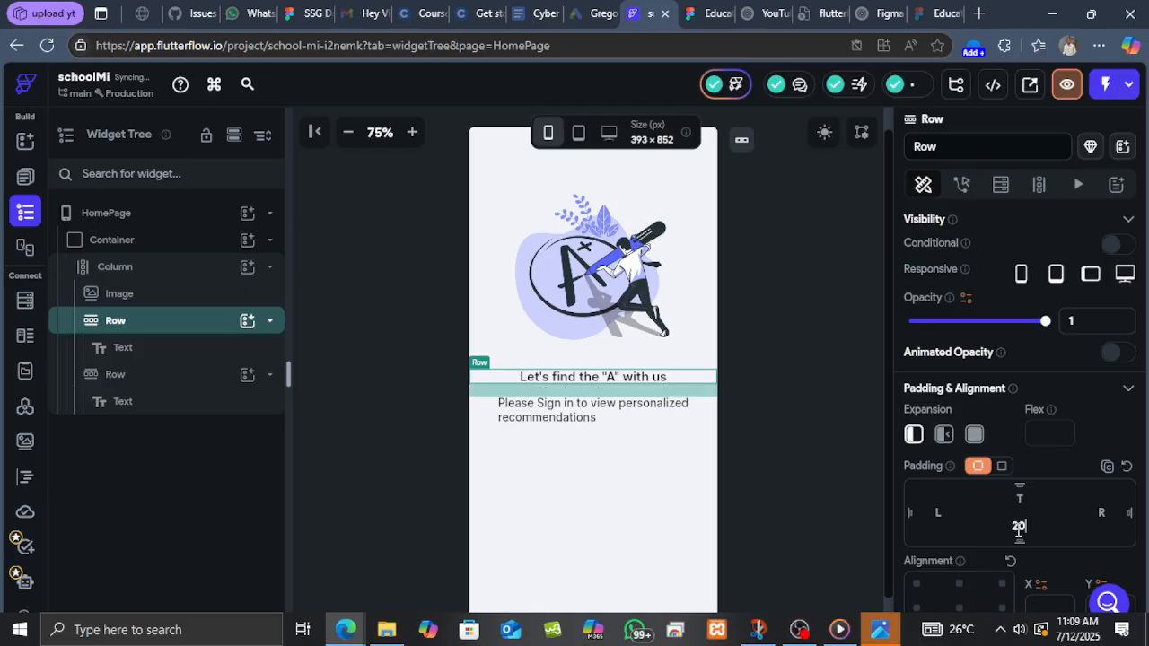
pyautogui.press('BackSpace')
pyautogui.press('BackSpace')
pyautogui.write('30')
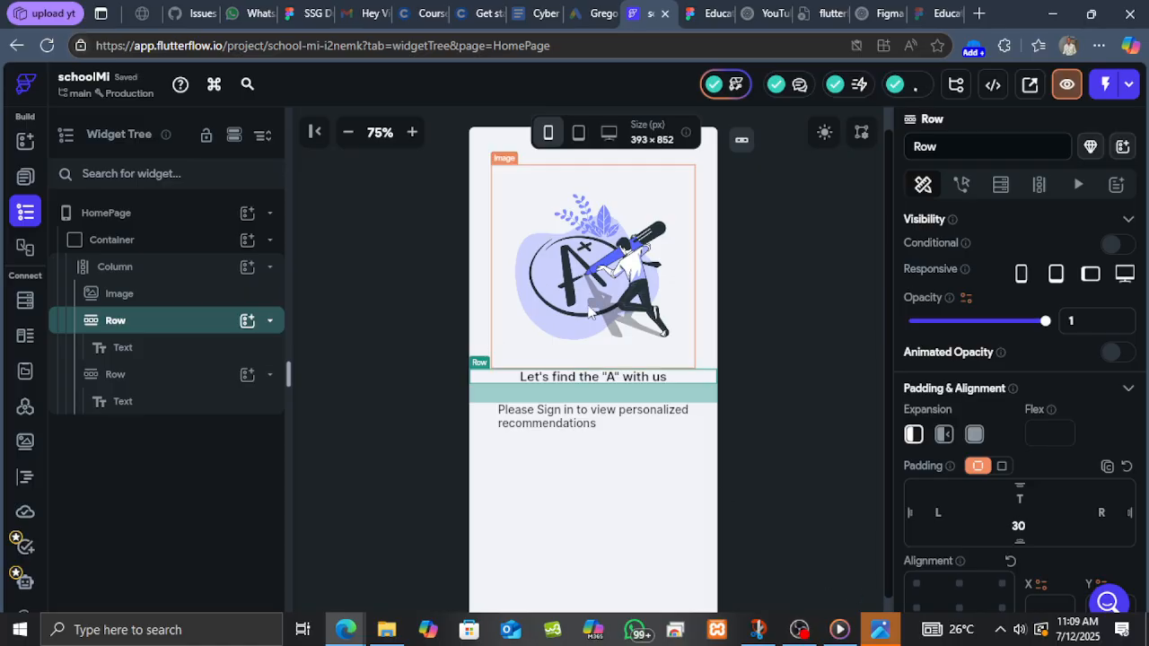
pyautogui.scroll(-1, 590, 312)
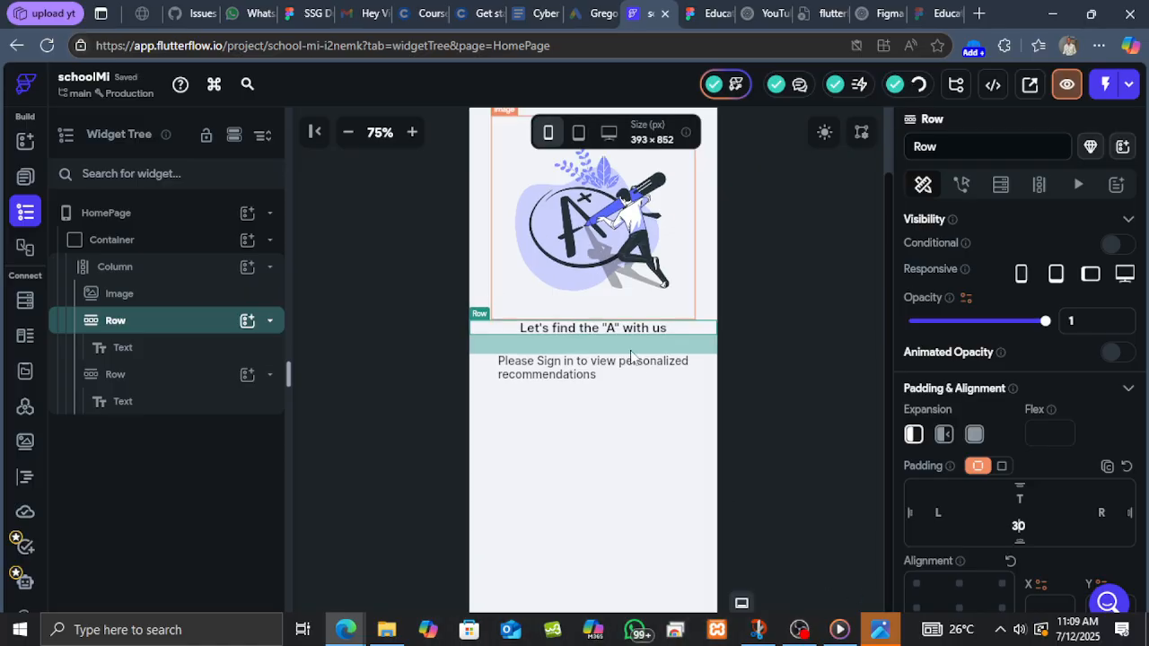
# Add a Button widget to the Column below the subtitle row.
pyautogui.click(697, 13)
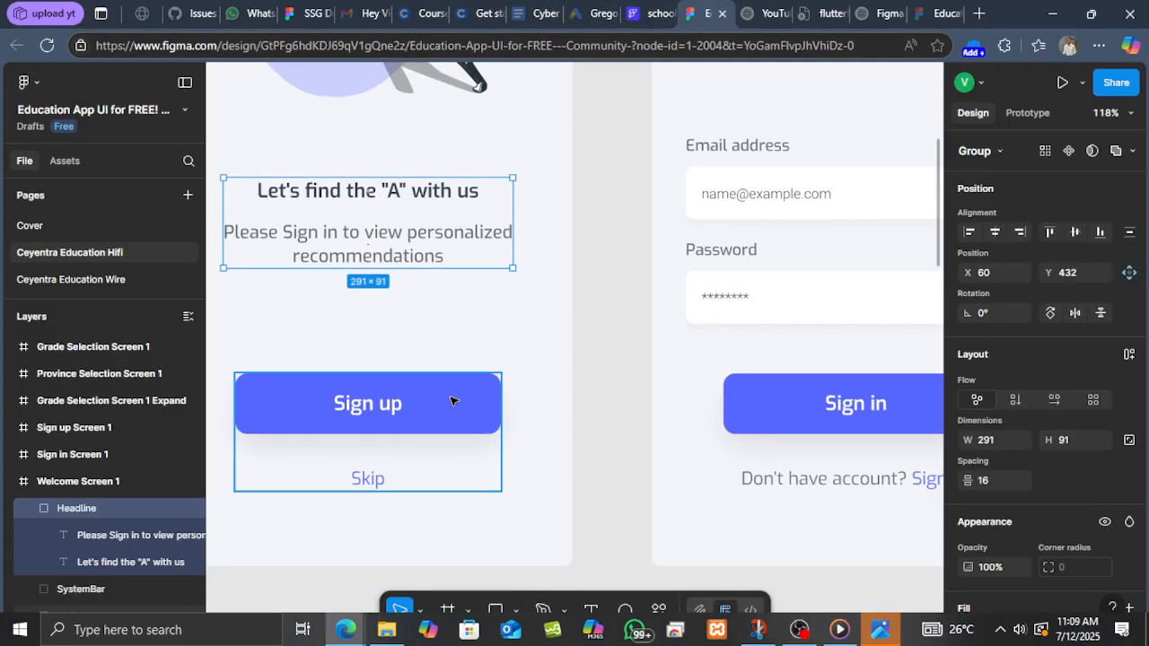
pyautogui.click(658, 13)
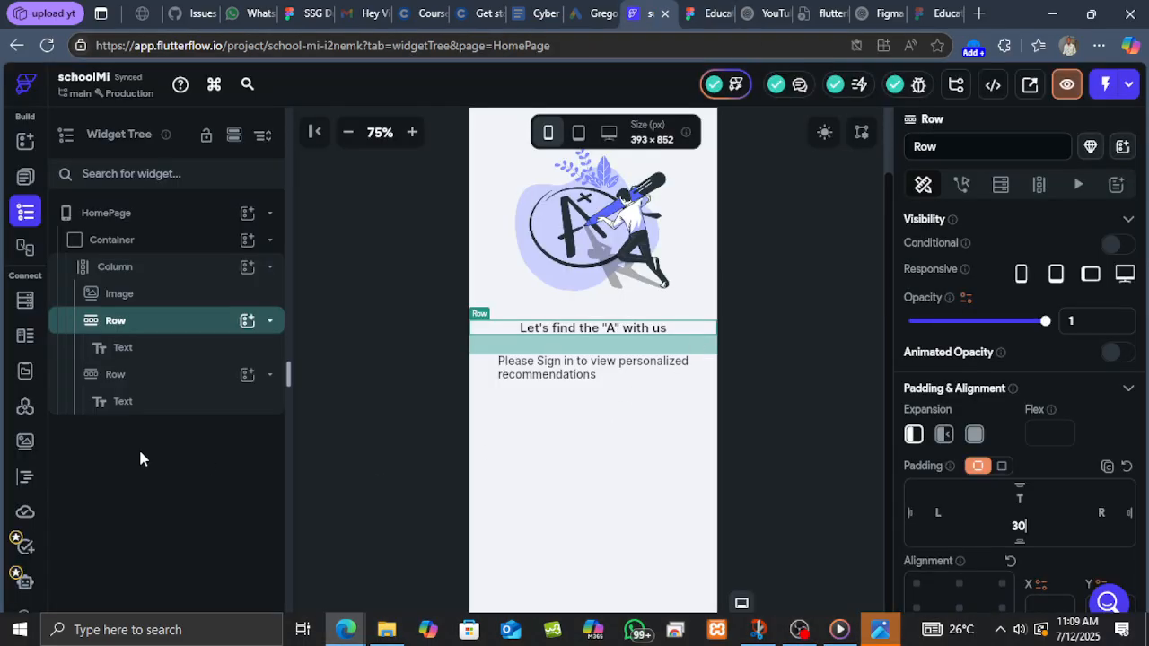
pyautogui.click(246, 268)
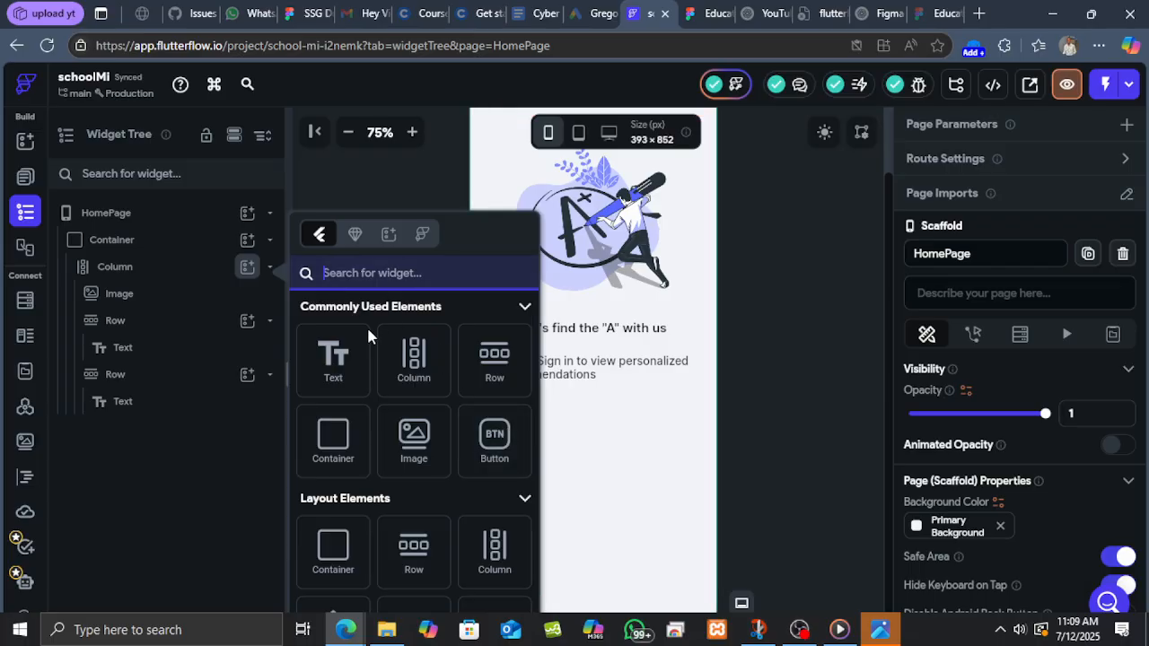
pyautogui.write('but')
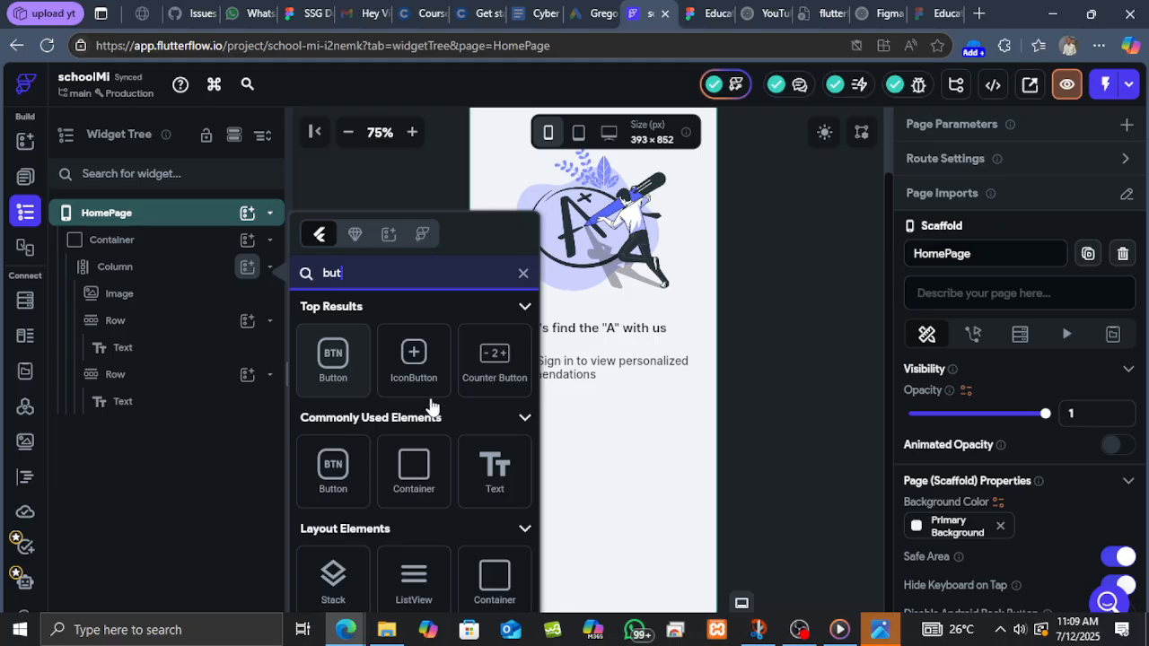
pyautogui.click(352, 364)
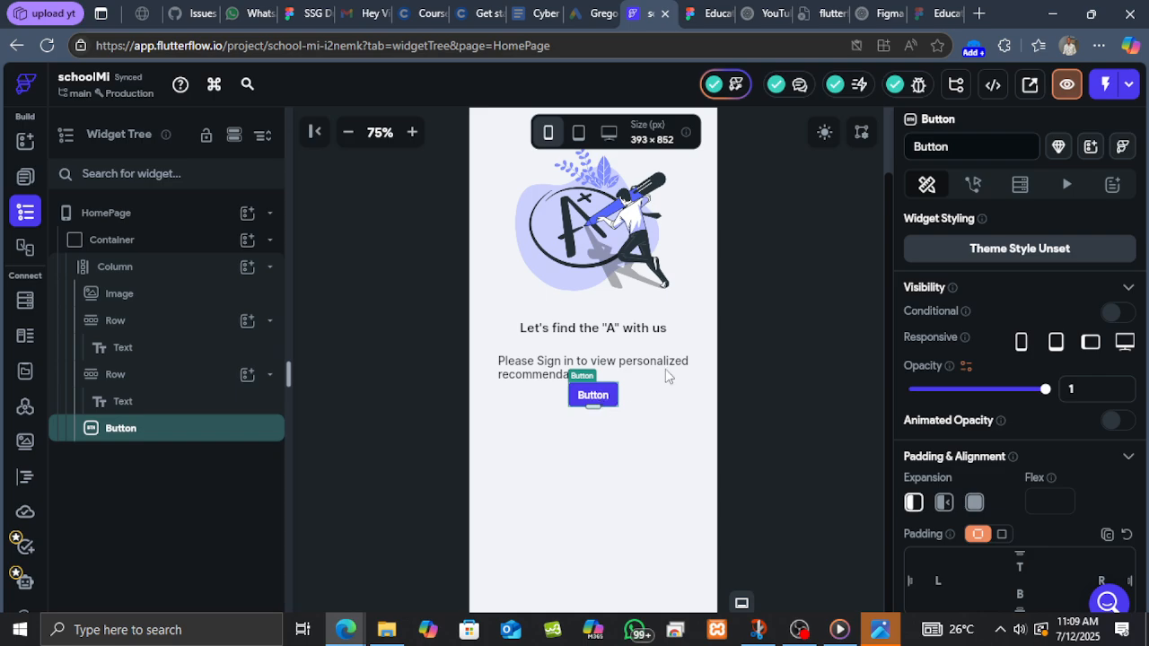
# Set the button's text to "Sign Up".
pyautogui.scroll(-5, 1004, 359)
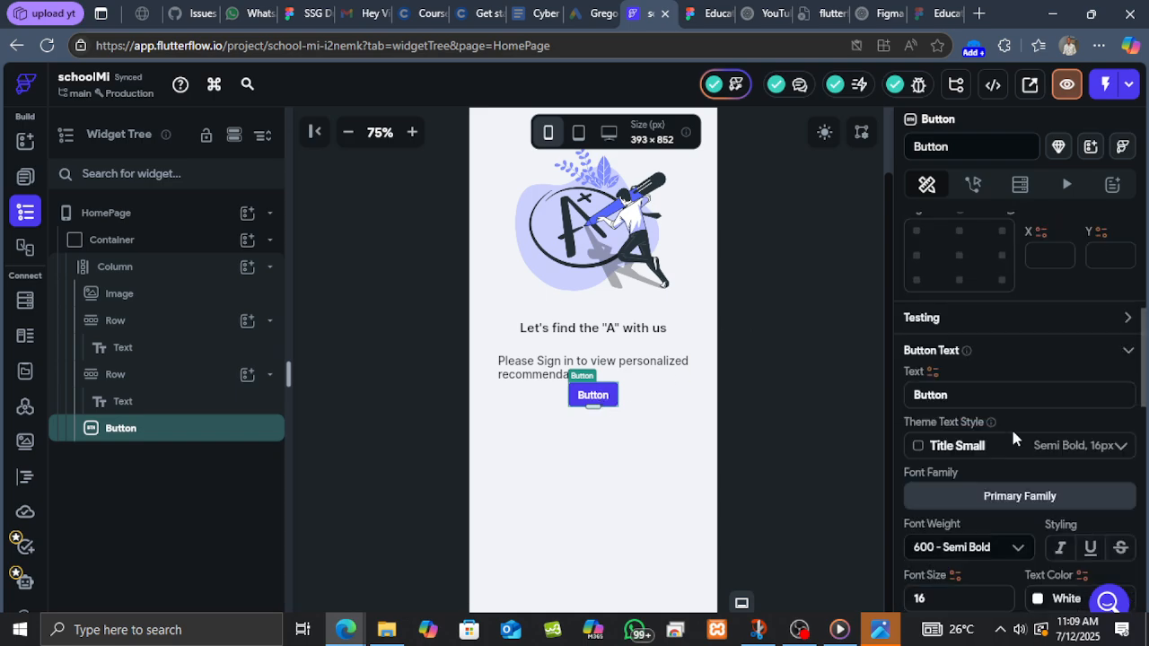
pyautogui.scroll(-2, 1011, 426)
pyautogui.moveTo(952, 311); pyautogui.dragTo(905, 309)
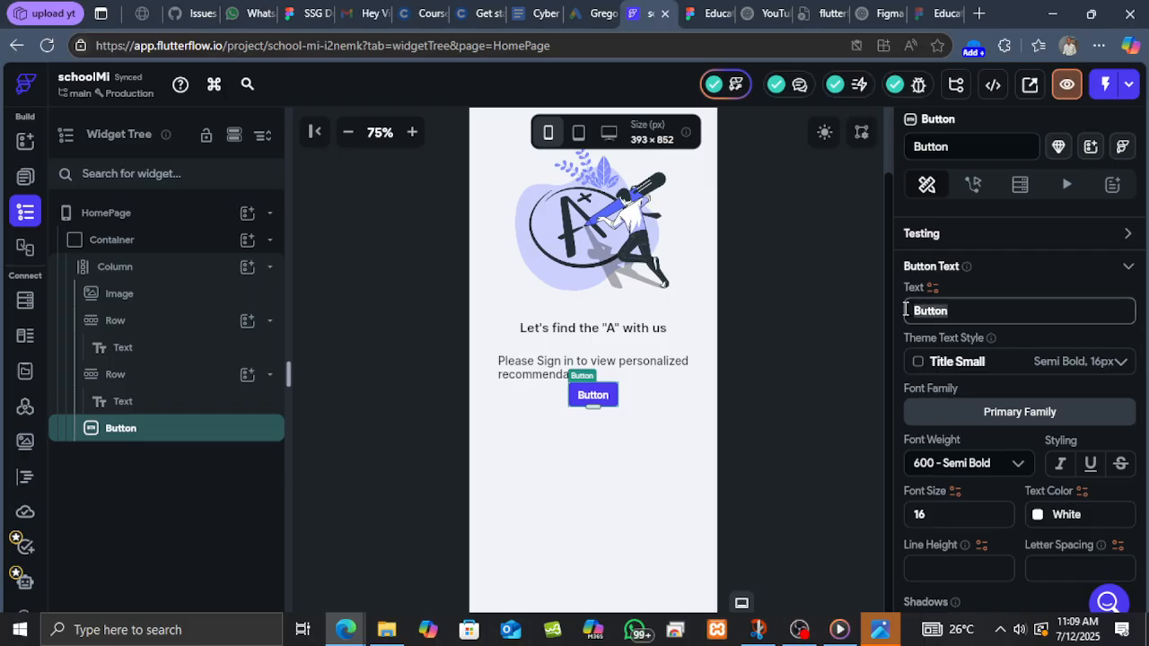
pyautogui.write('S')
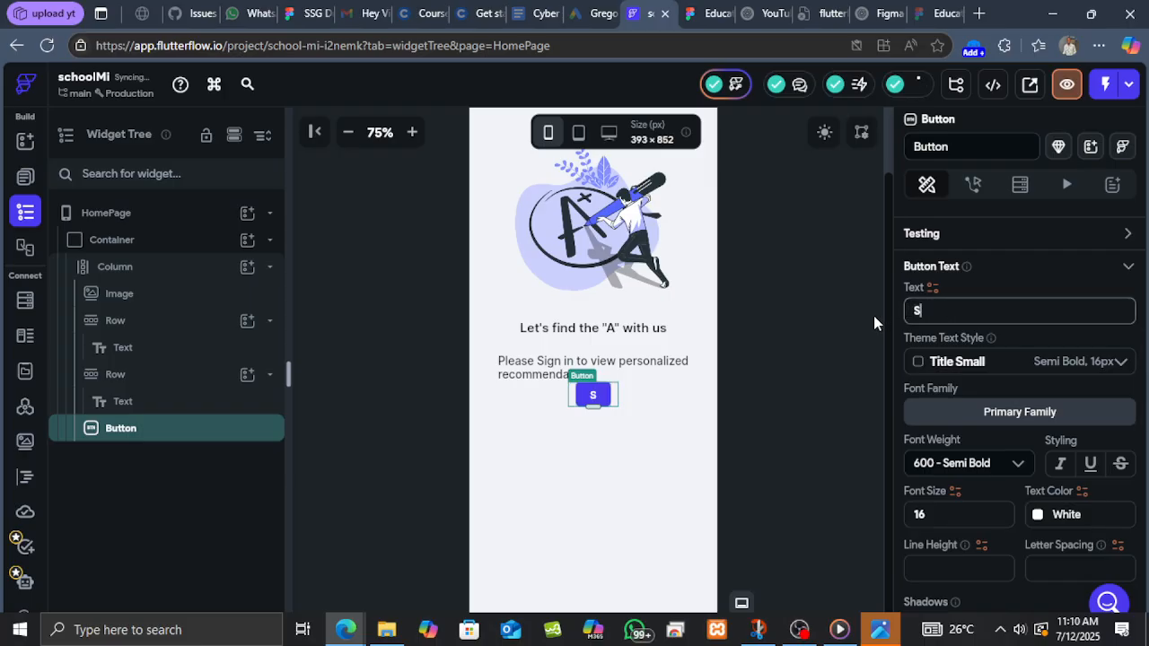
pyautogui.write('ign')
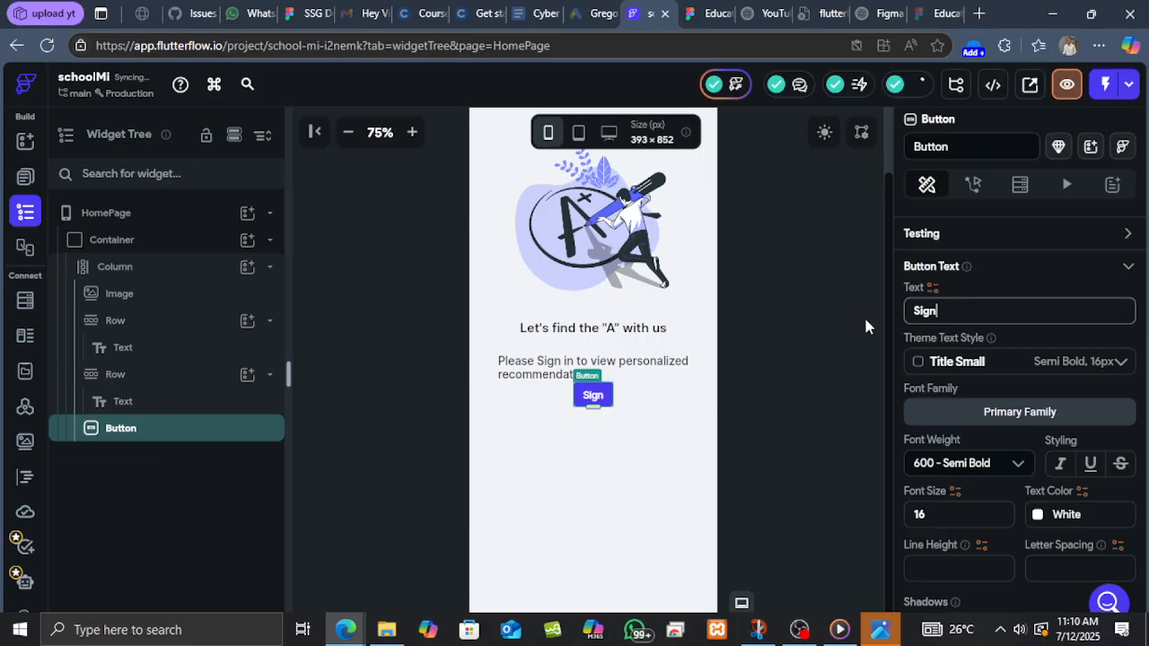
pyautogui.write(' Up')
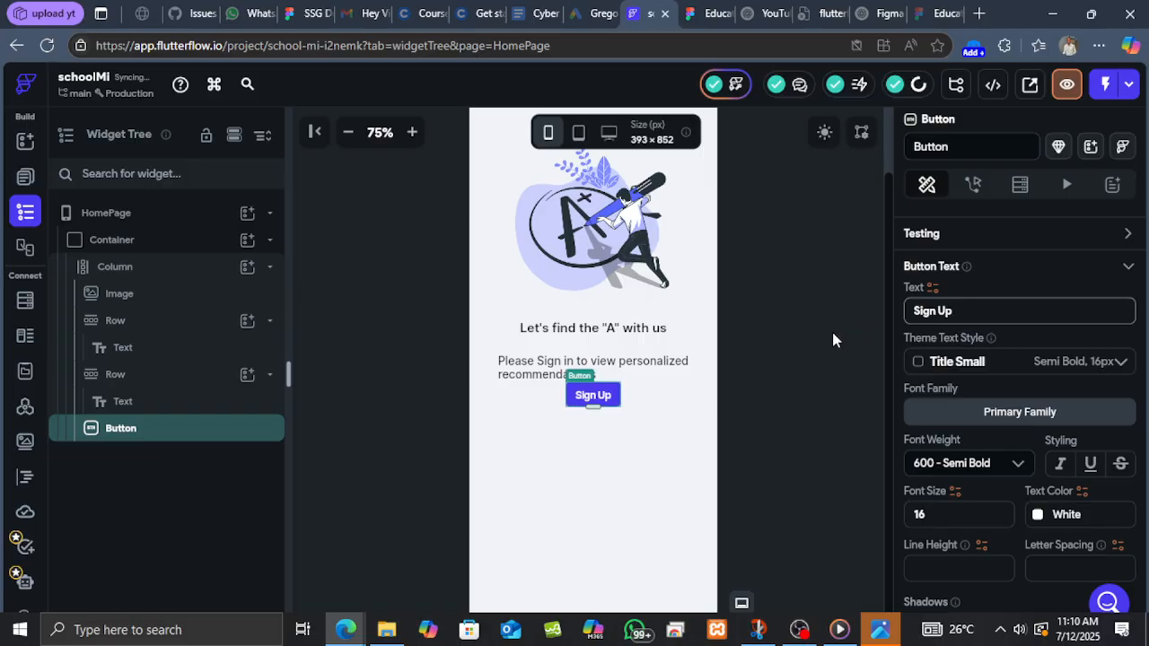
# Check the Sign up button's size in the Figma design and set the Button's width to 267 and height to 61.
pyautogui.click(714, 13)
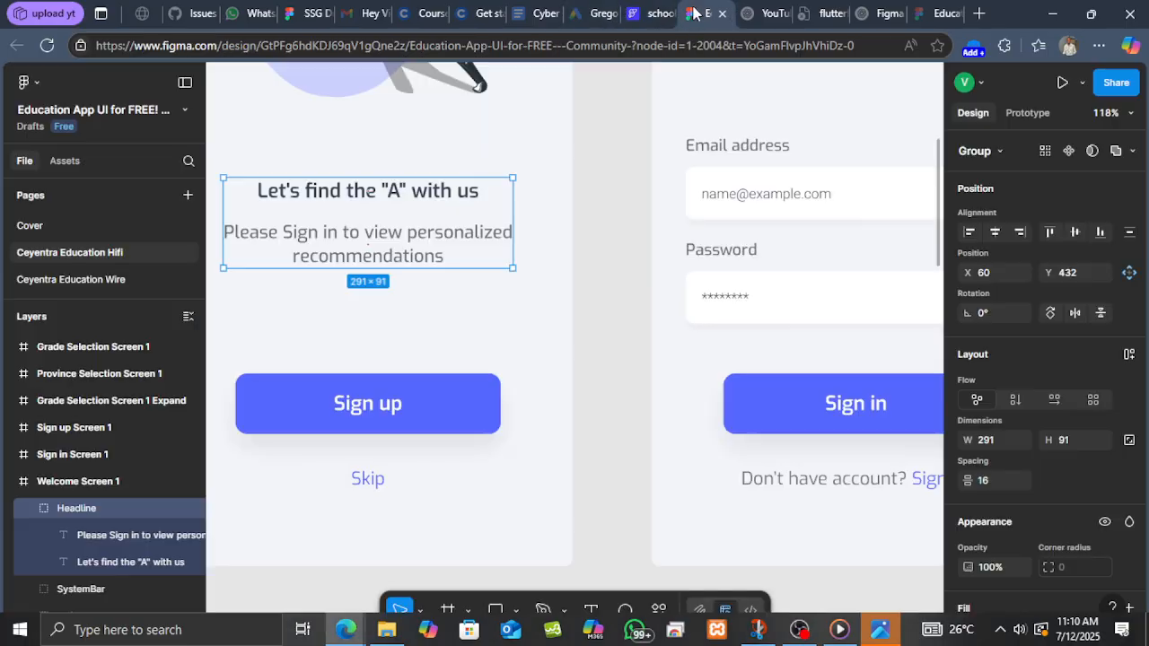
pyautogui.click(429, 392)
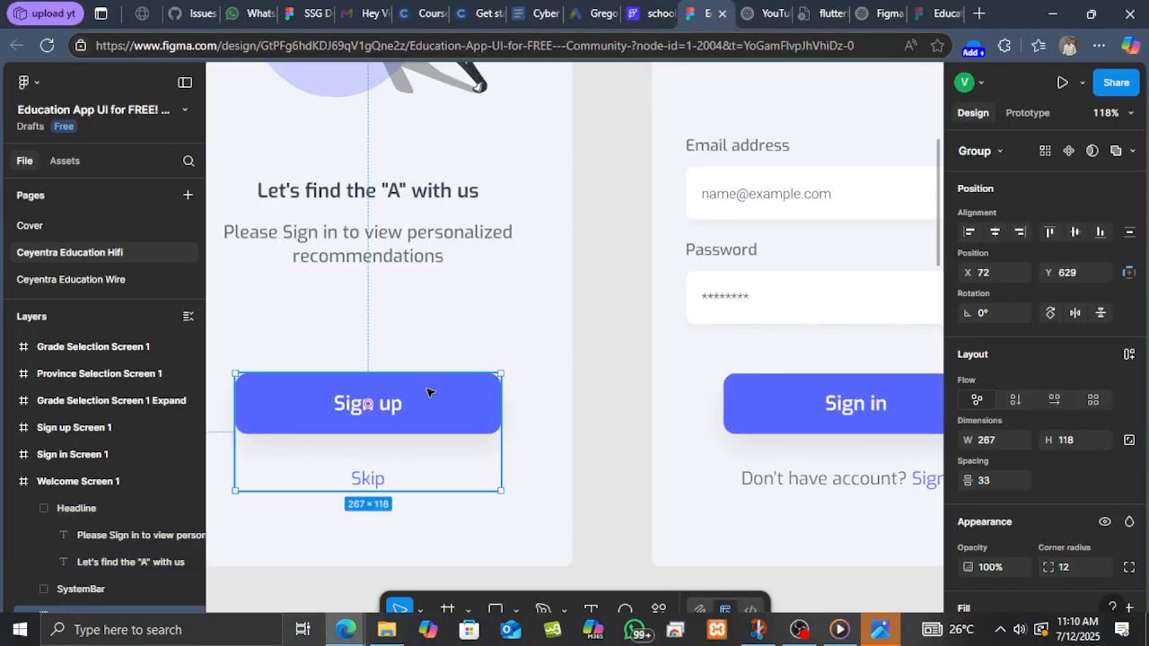
pyautogui.doubleClick(429, 393)
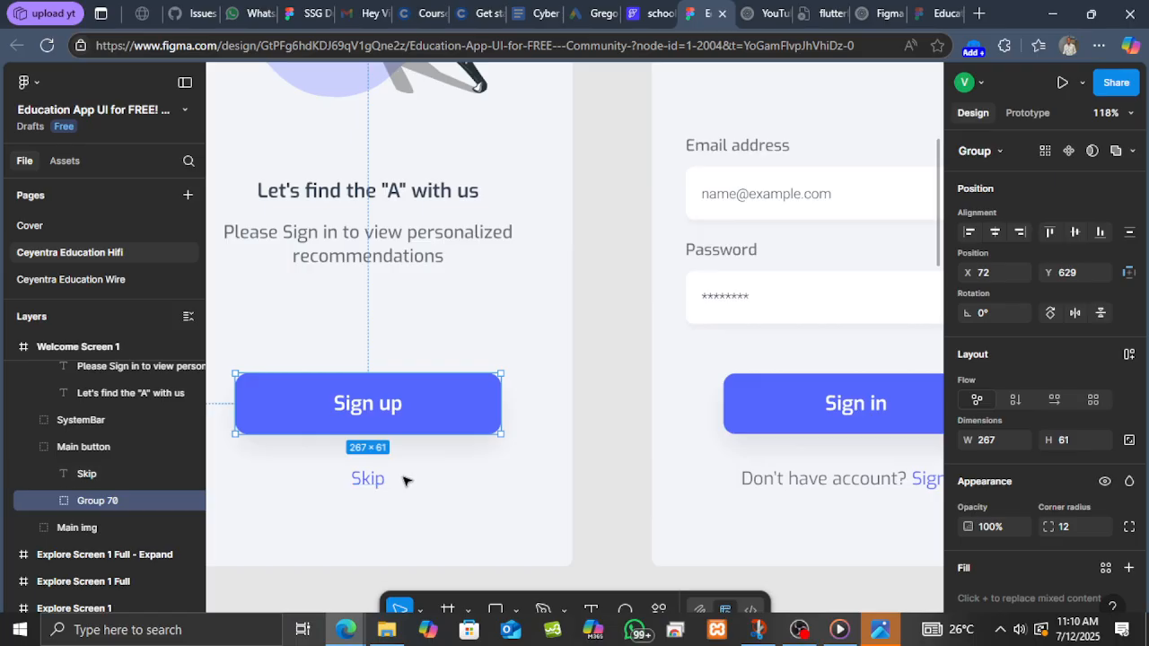
pyautogui.click(665, 18)
pyautogui.scroll(-4, 1030, 361)
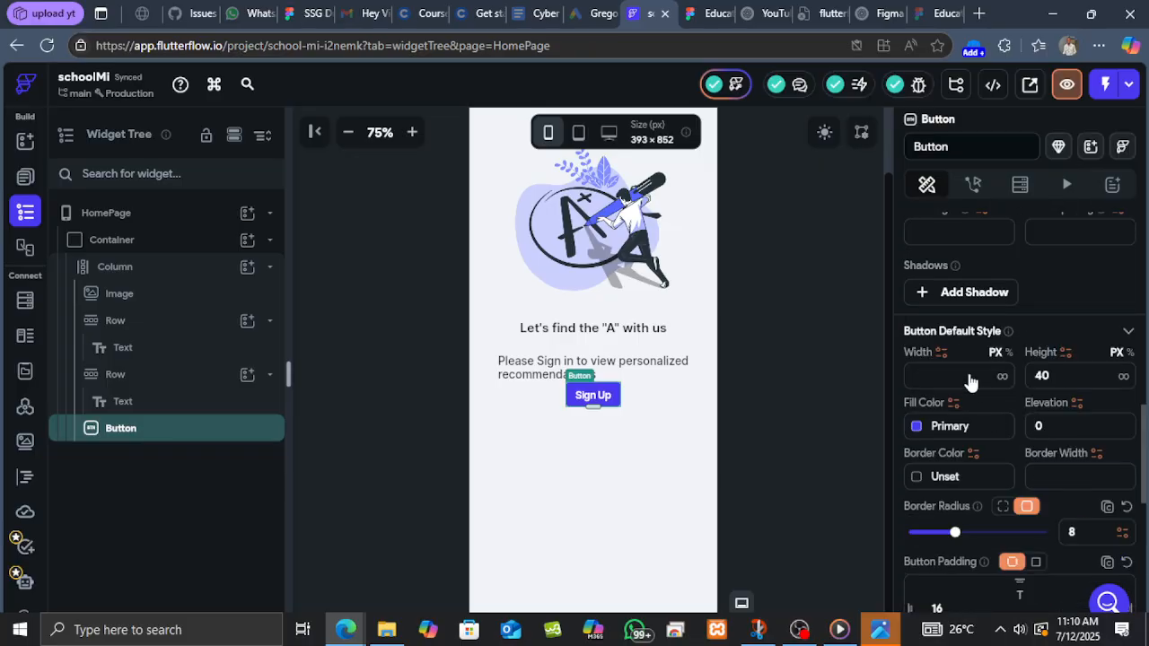
pyautogui.click(970, 375)
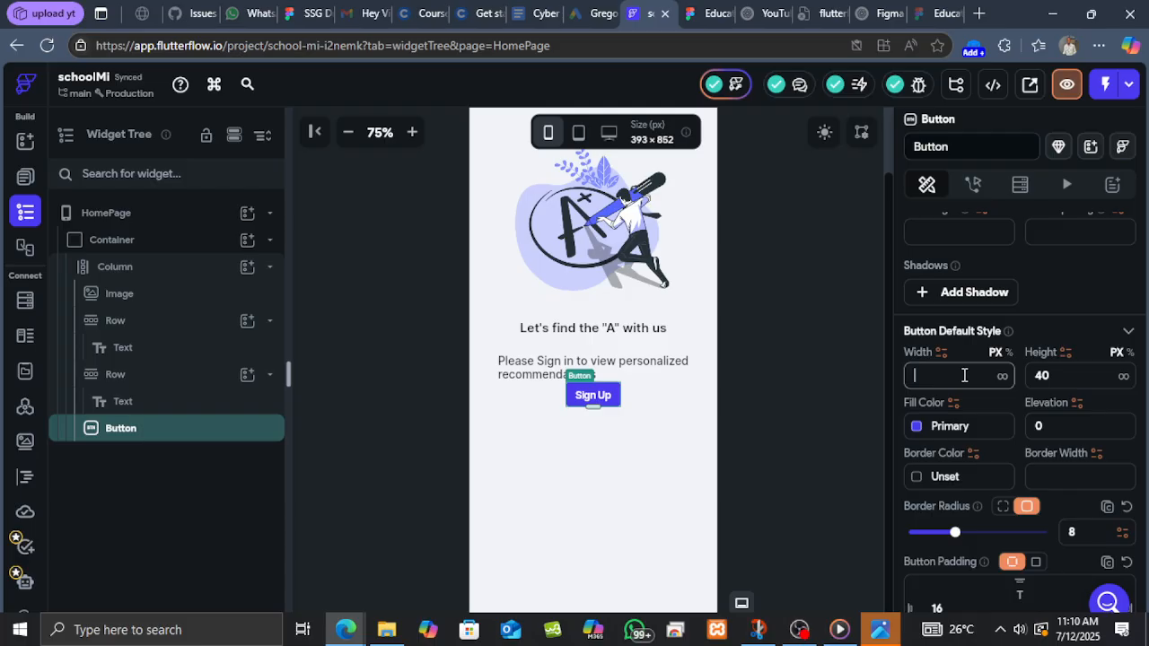
pyautogui.write('267')
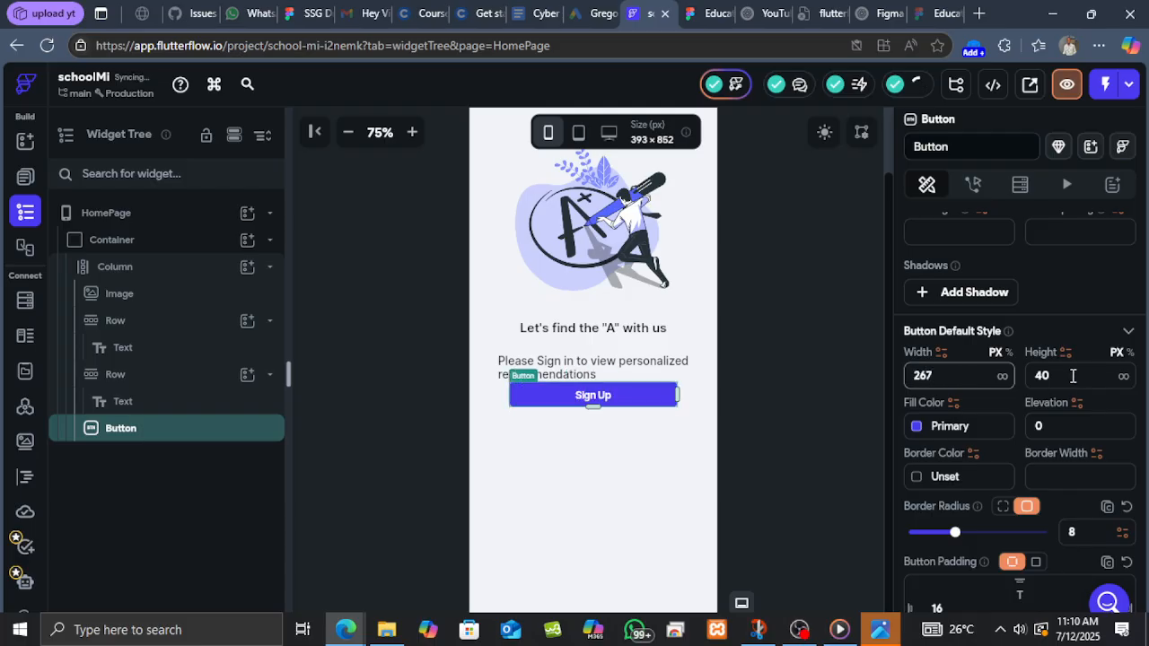
pyautogui.doubleClick(1039, 373)
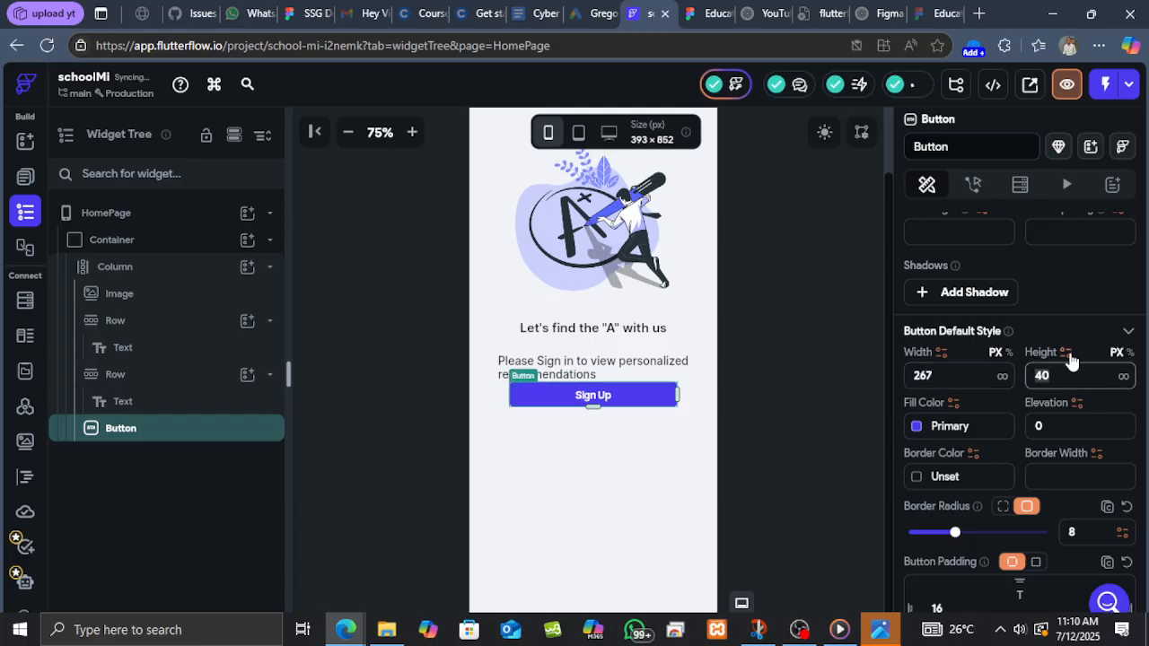
pyautogui.write('61')
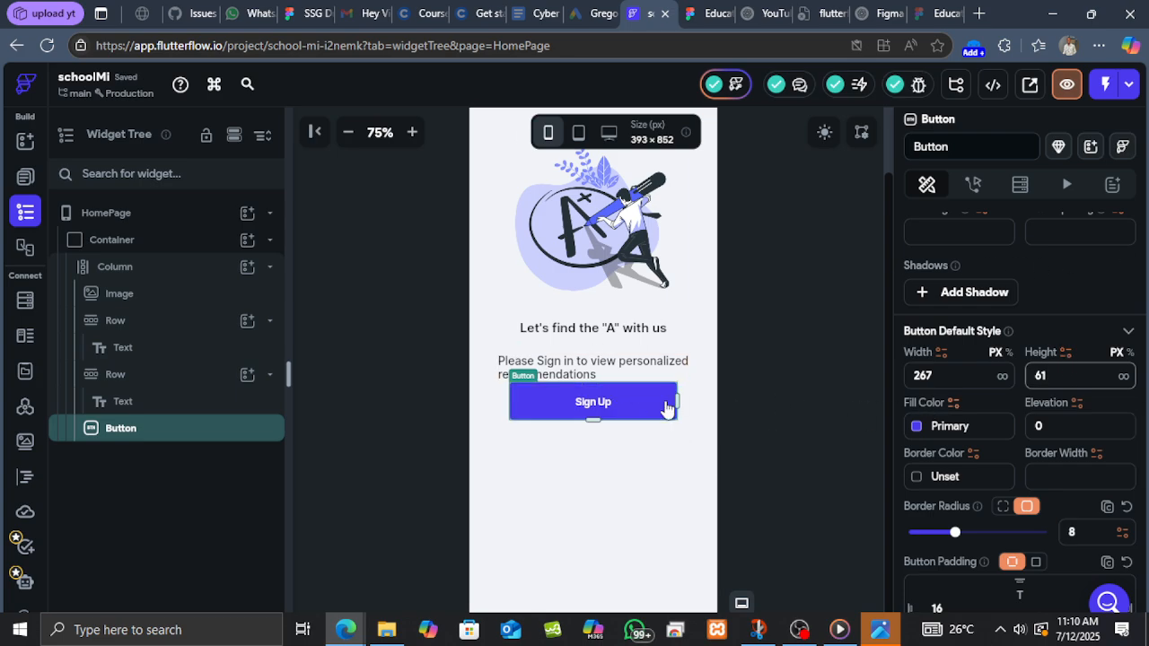
# Copy the Sign up button colour from Figma and set the Button's fill colour to #5667fd.
pyautogui.click(700, 16)
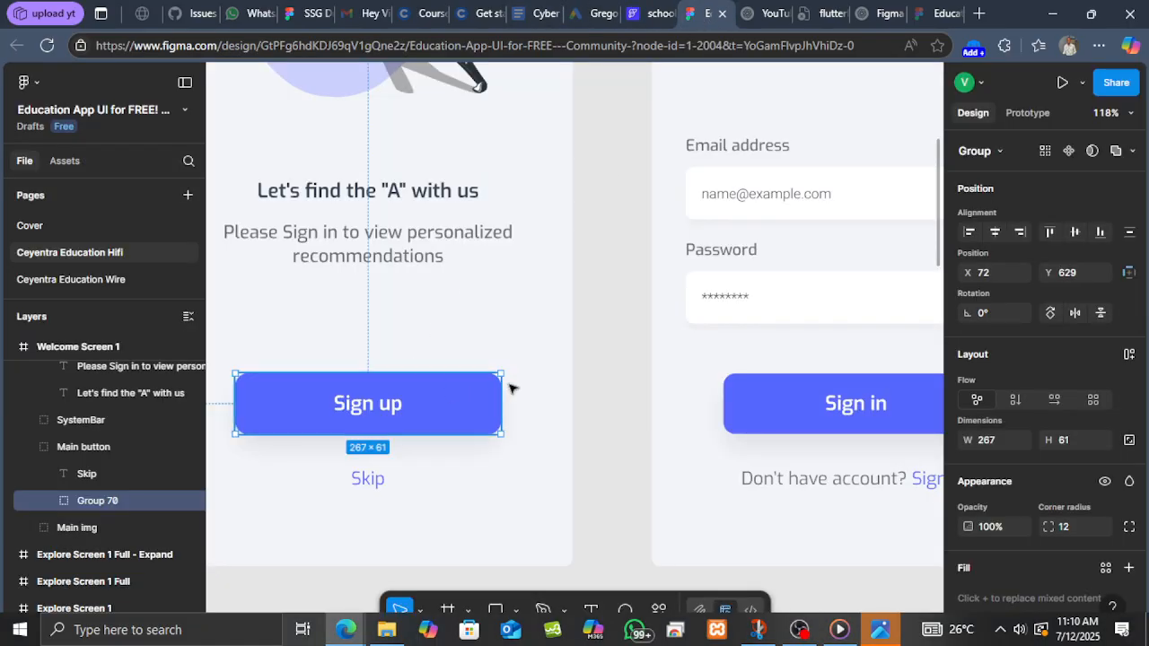
pyautogui.scroll(-3, 1017, 456)
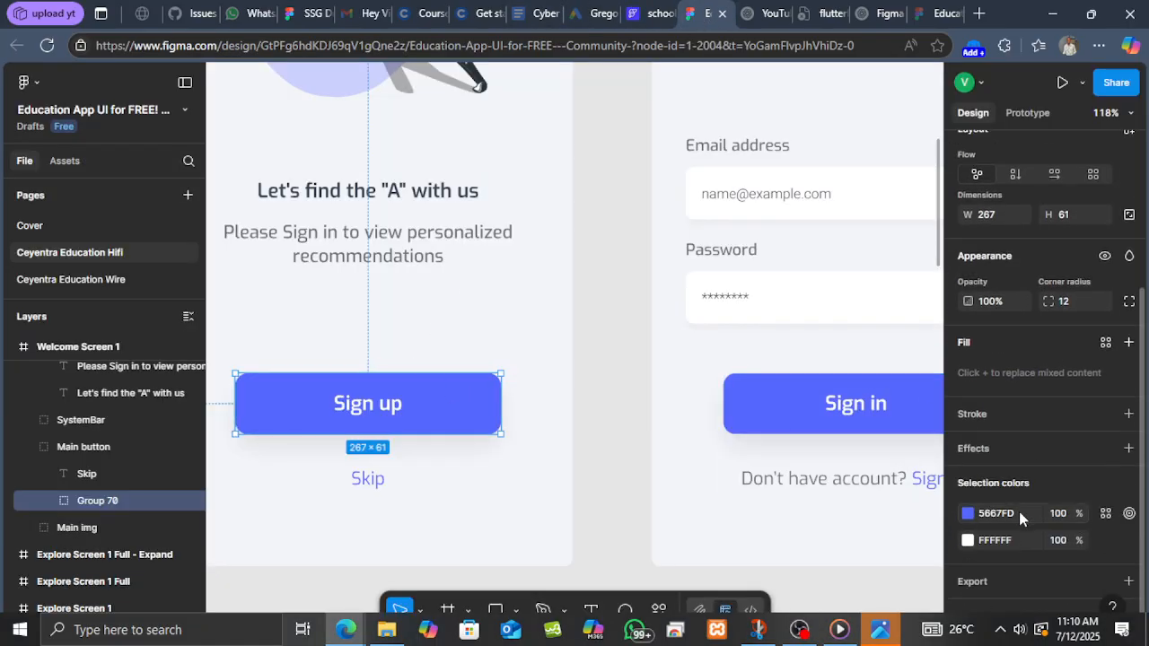
pyautogui.click(997, 513)
pyautogui.hotkey('ctrl', 'c')
pyautogui.click(660, 14)
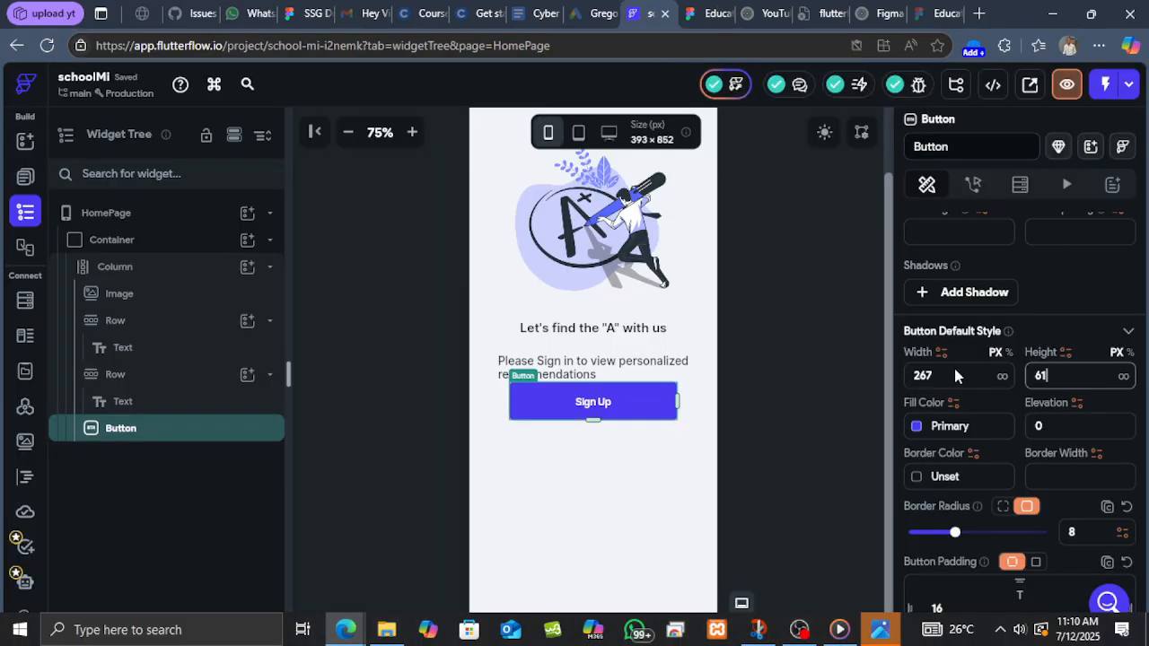
pyautogui.click(955, 476)
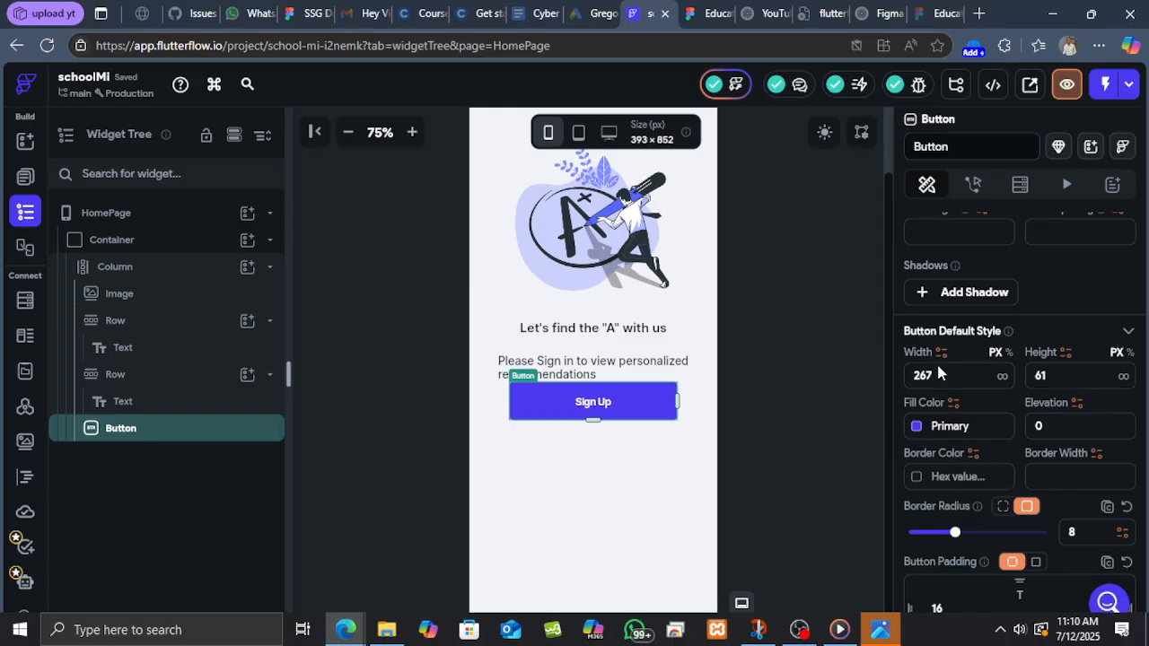
pyautogui.click(947, 423)
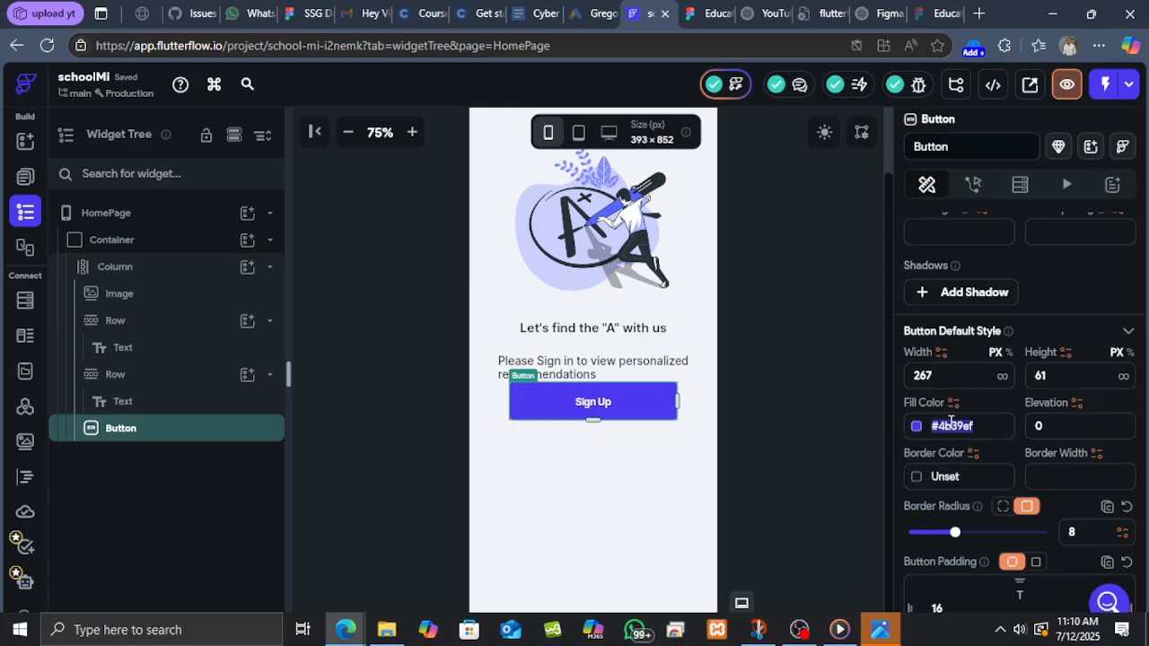
pyautogui.hotkey('ctrl', 'v')
pyautogui.press('Return')
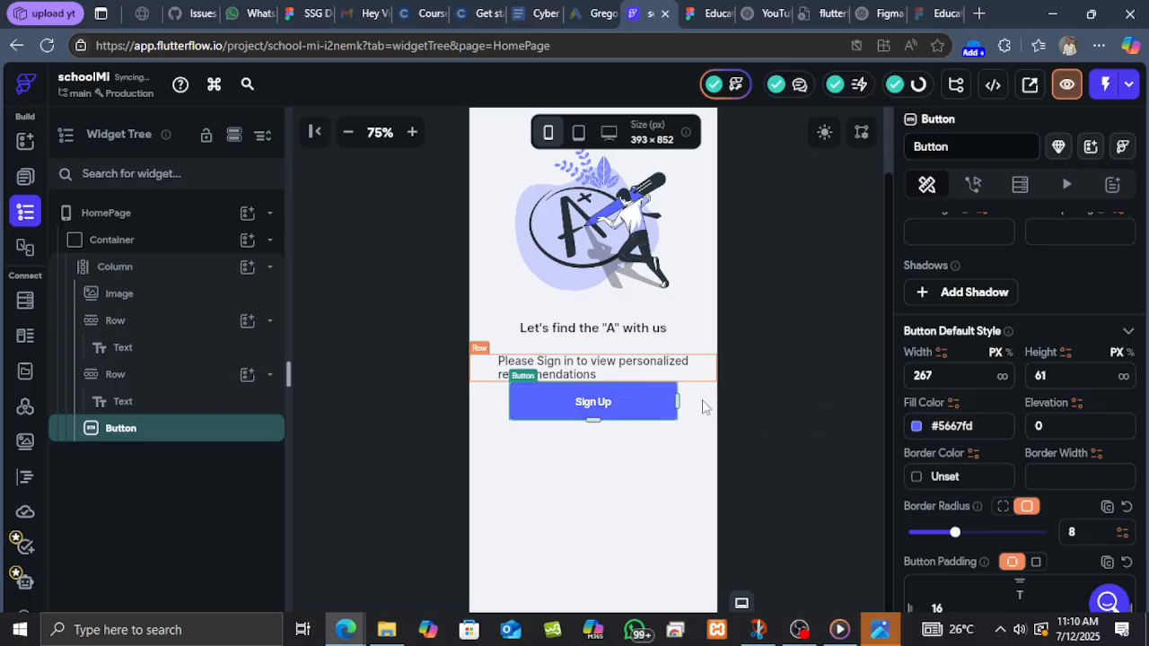
# Duplicate the Sign Up button beneath itself.
pyautogui.rightClick(210, 432)
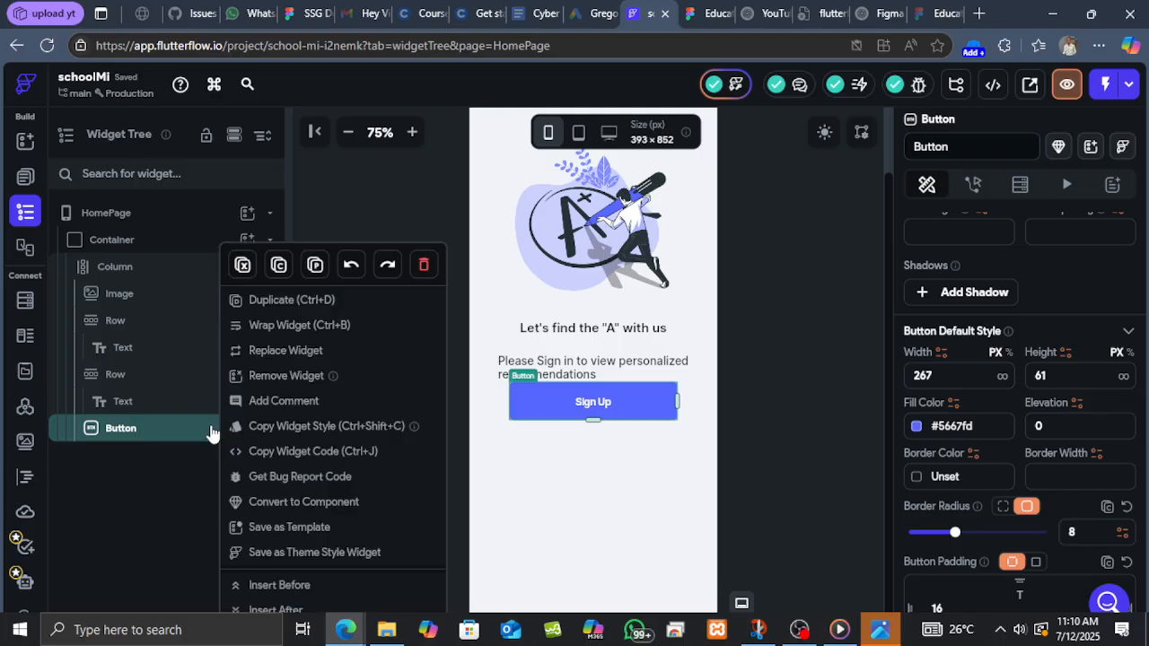
pyautogui.click(280, 304)
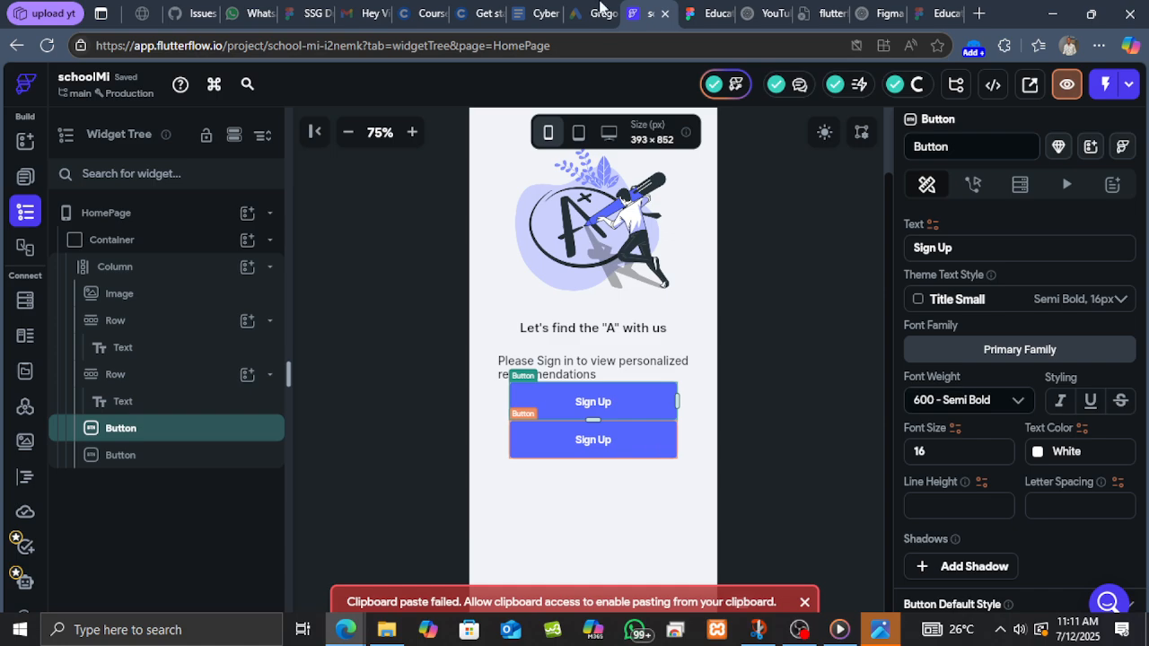
# Inspect the Skip text and the Sign up button group properties in the Figma design.
pyautogui.click(702, 14)
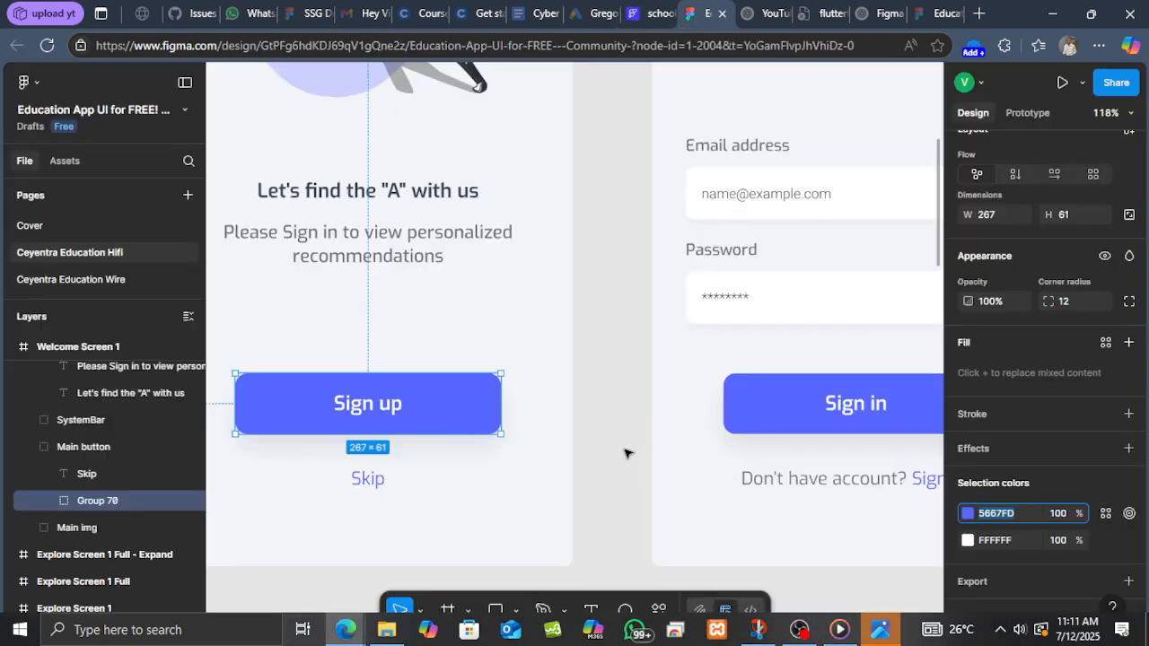
pyautogui.click(435, 474)
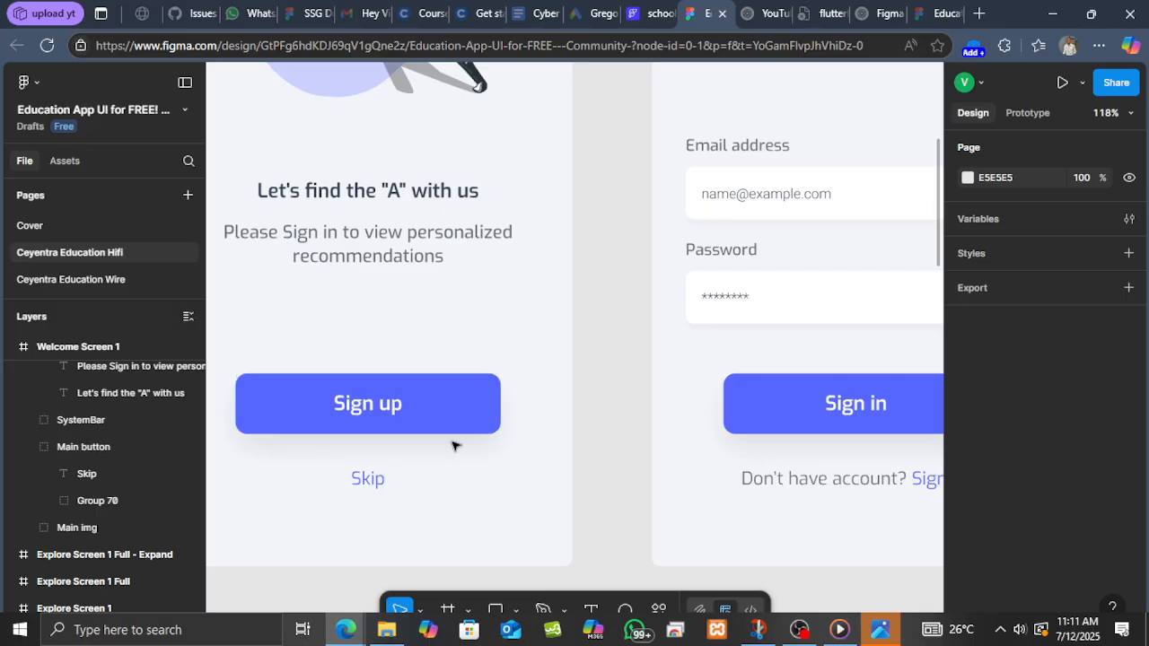
pyautogui.click(455, 412)
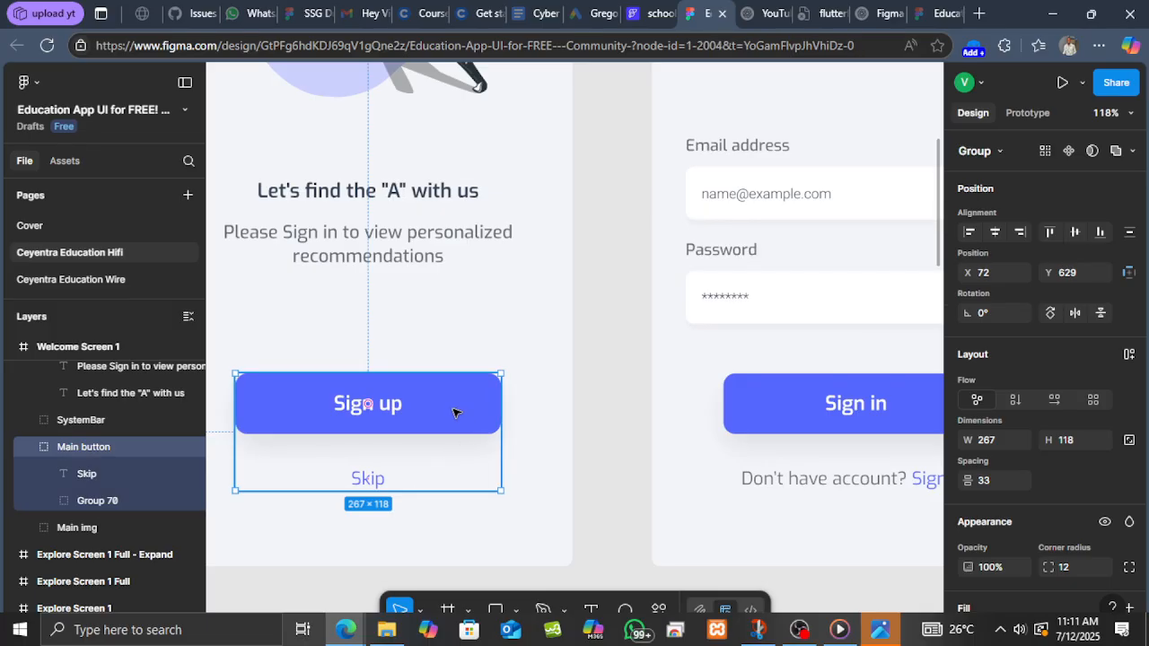
pyautogui.click(419, 476)
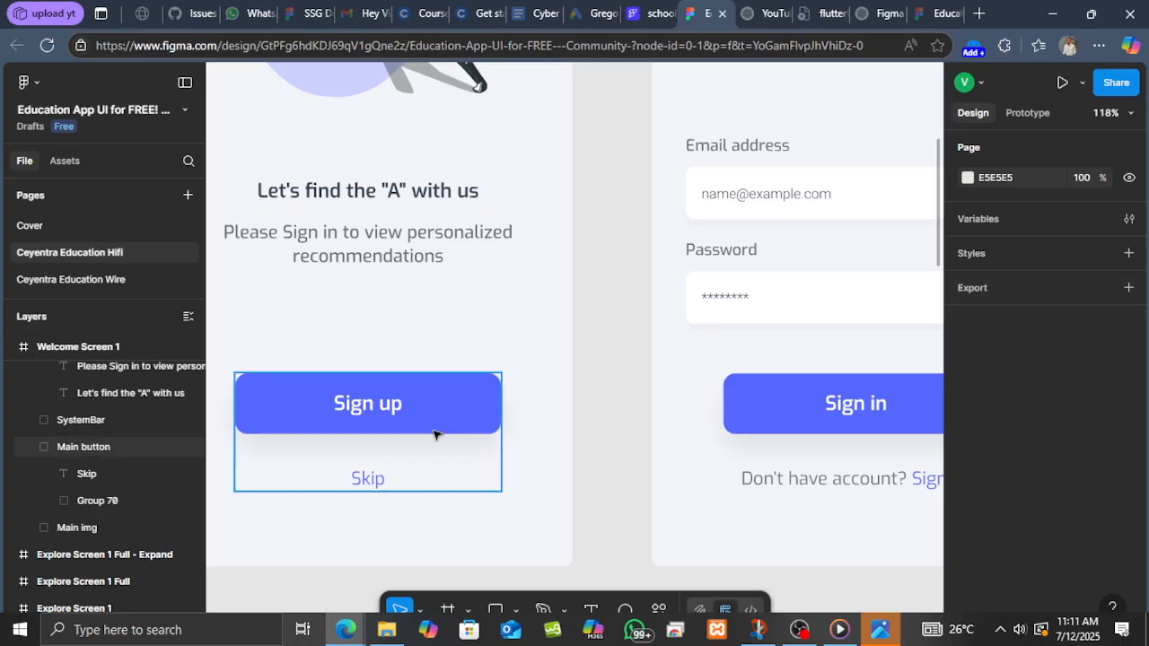
pyautogui.doubleClick(375, 477)
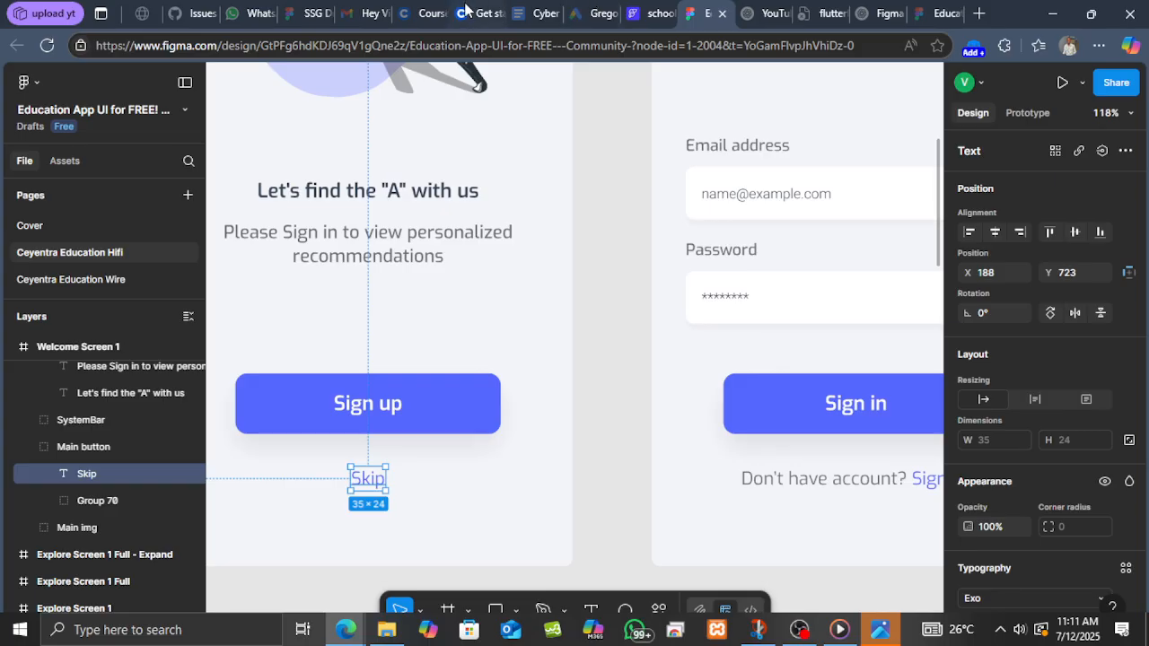
pyautogui.click(652, 13)
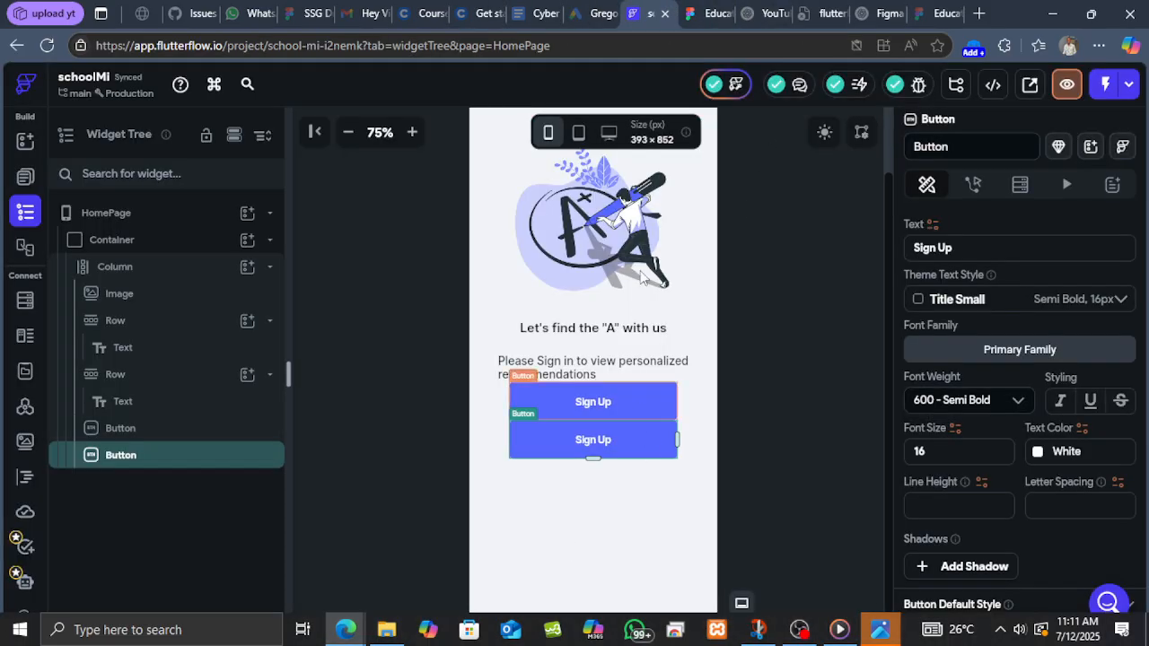
pyautogui.click(699, 15)
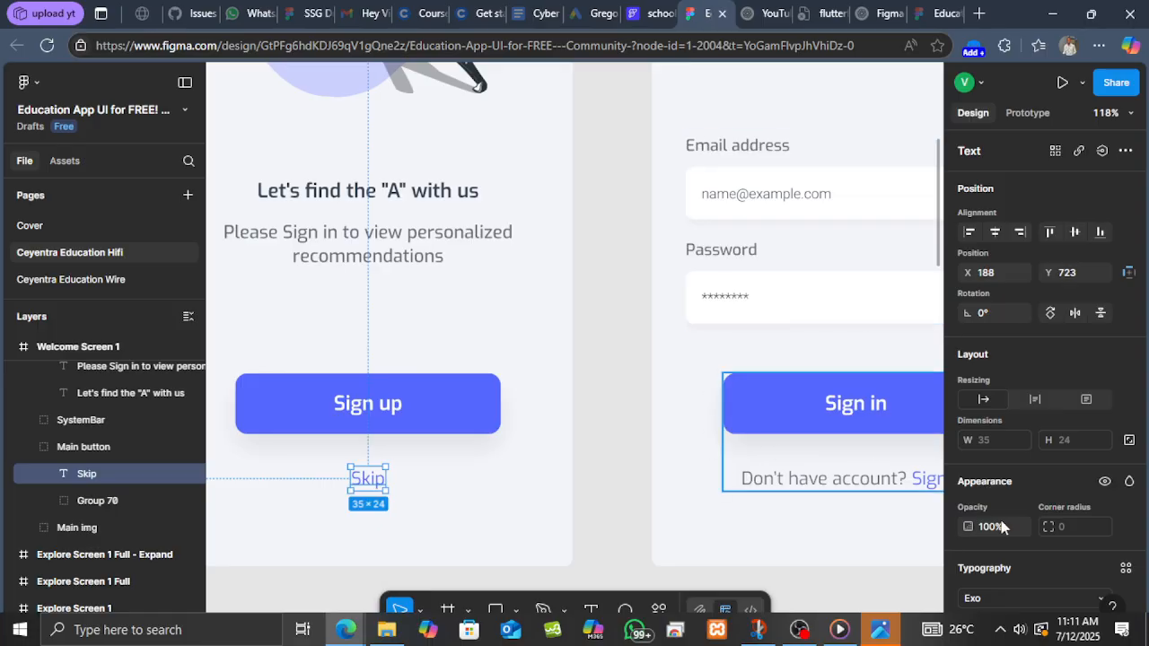
pyautogui.scroll(-2, 1020, 509)
pyautogui.scroll(-3, 1010, 512)
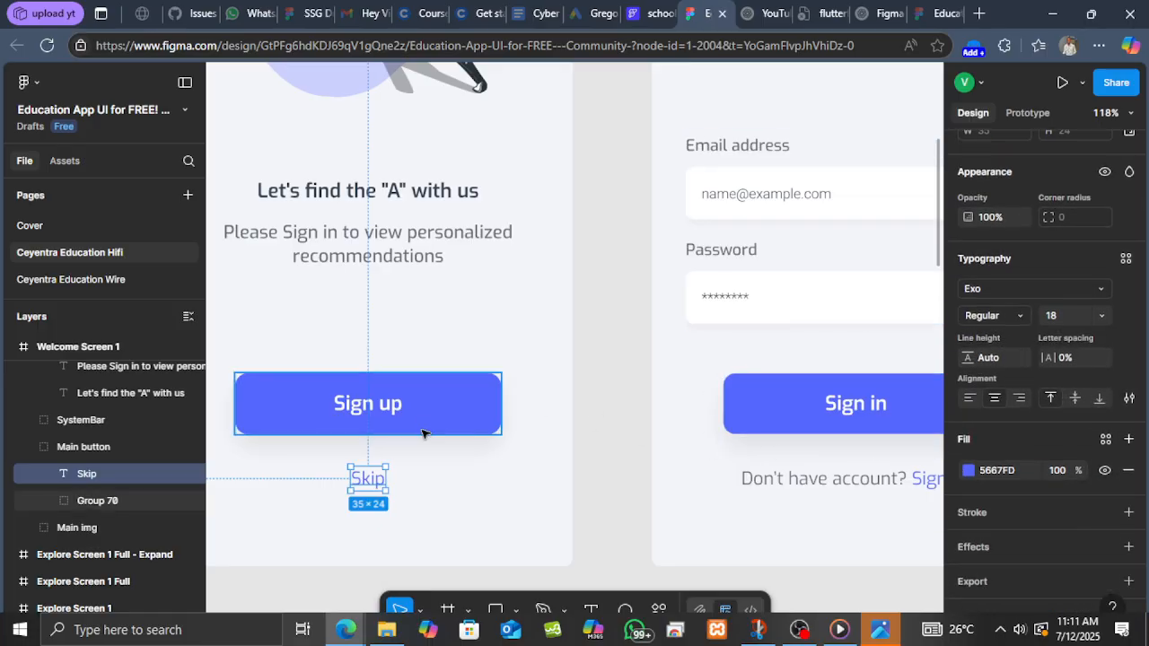
pyautogui.click(430, 419)
pyautogui.click(996, 538)
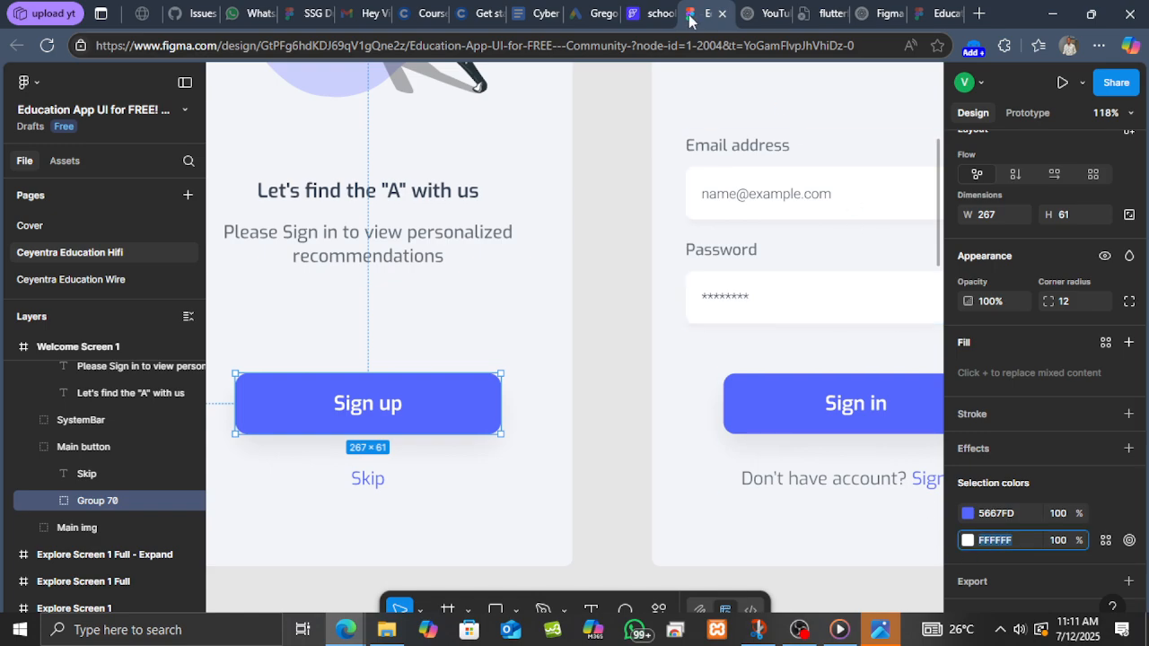
# Set the duplicated button's fill colour to FFFFFF.
pyautogui.click(653, 15)
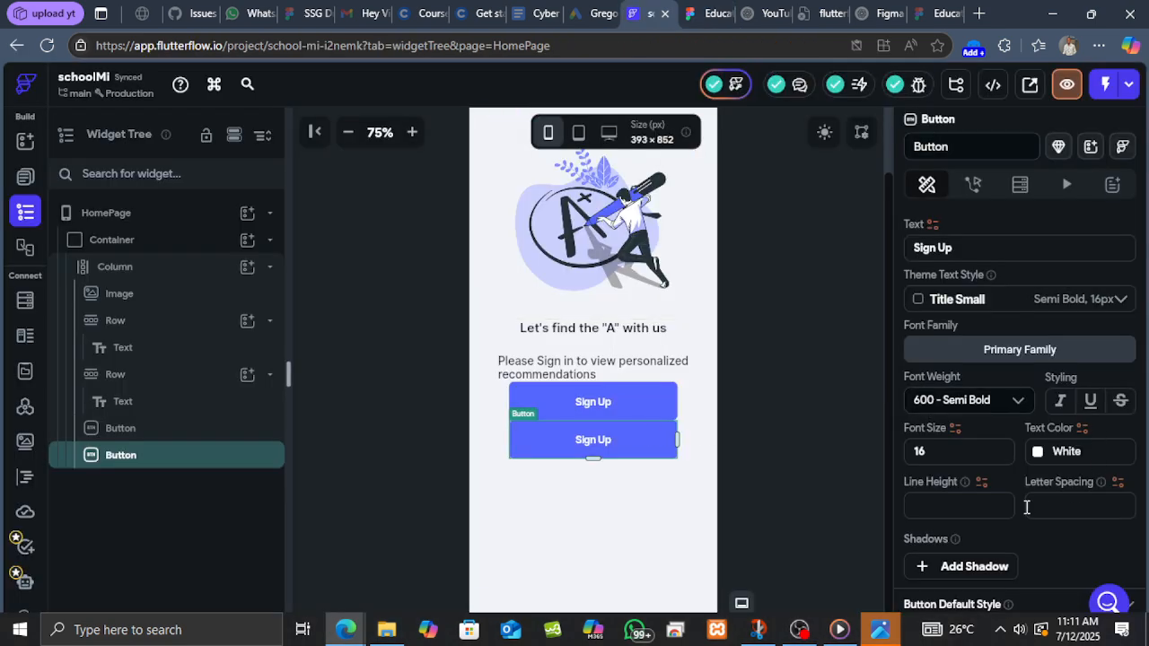
pyautogui.scroll(-3, 1032, 404)
pyautogui.scroll(3, 1031, 412)
pyautogui.scroll(1, 919, 456)
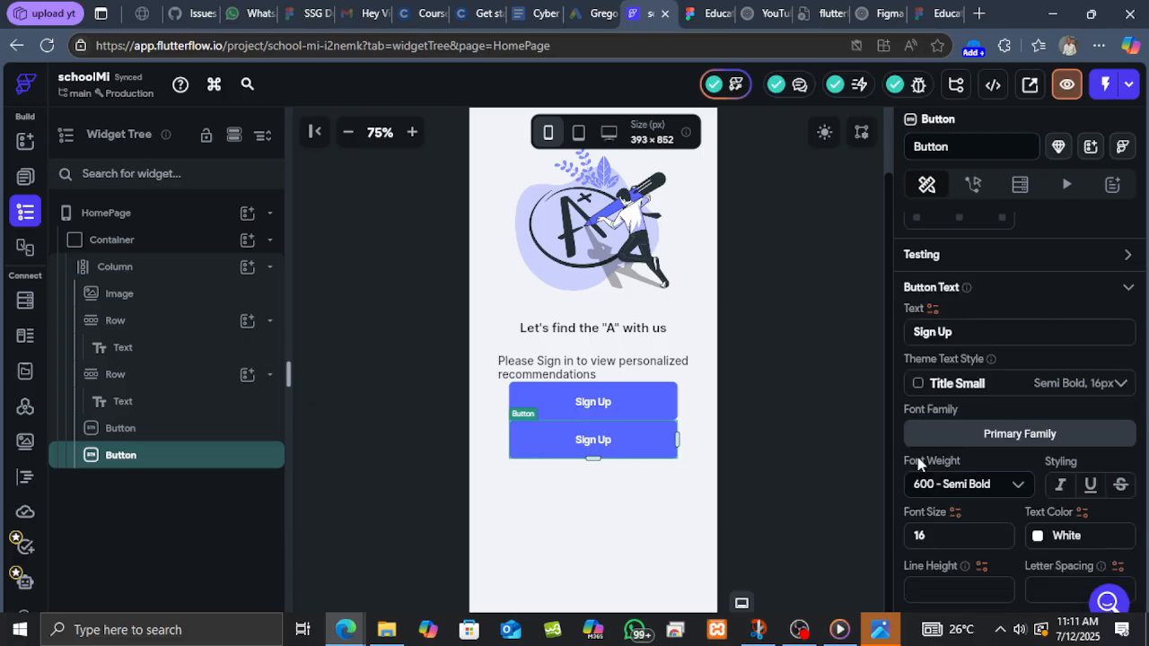
pyautogui.scroll(-5, 917, 459)
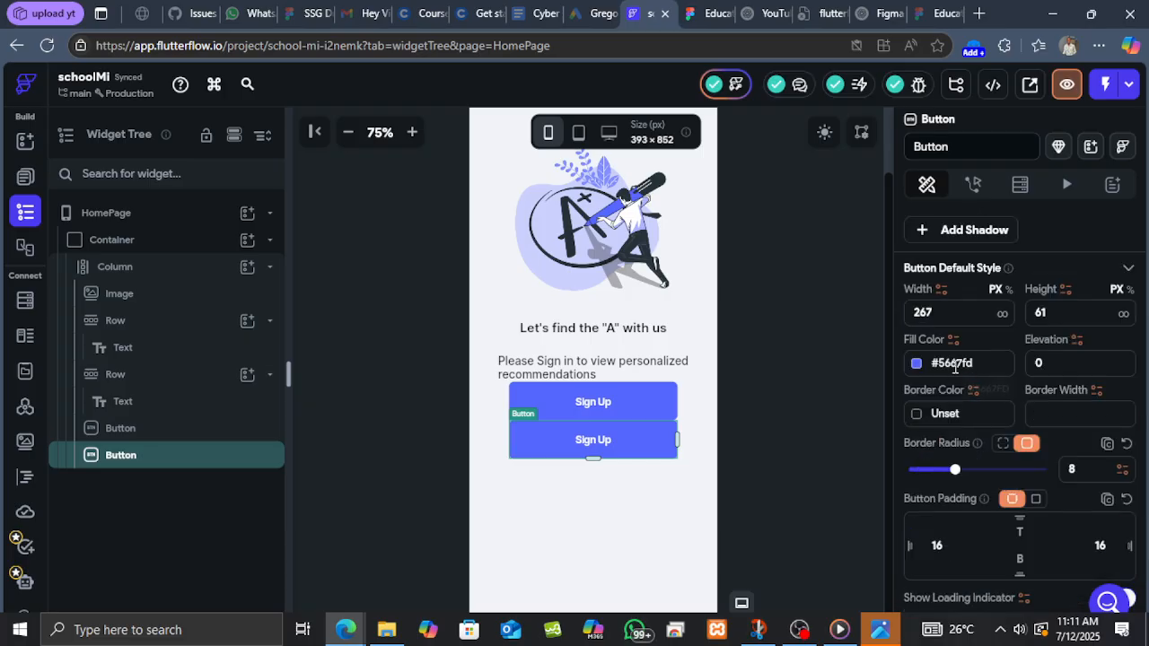
pyautogui.click(976, 362)
pyautogui.write('FFFFFF')
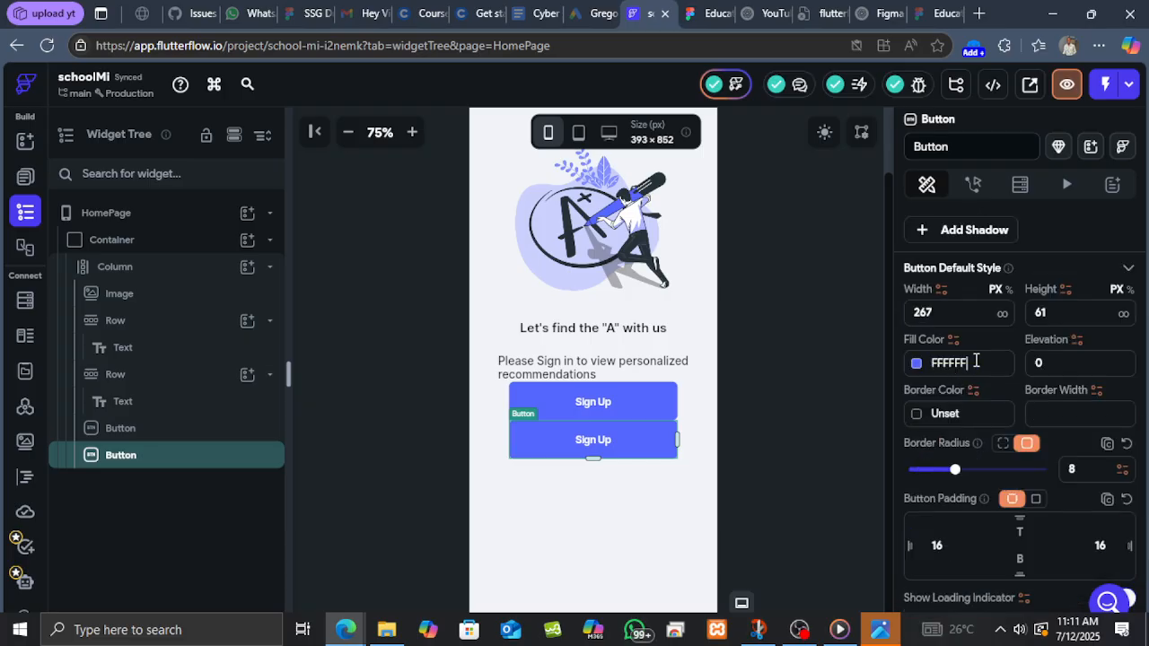
pyautogui.press('Return')
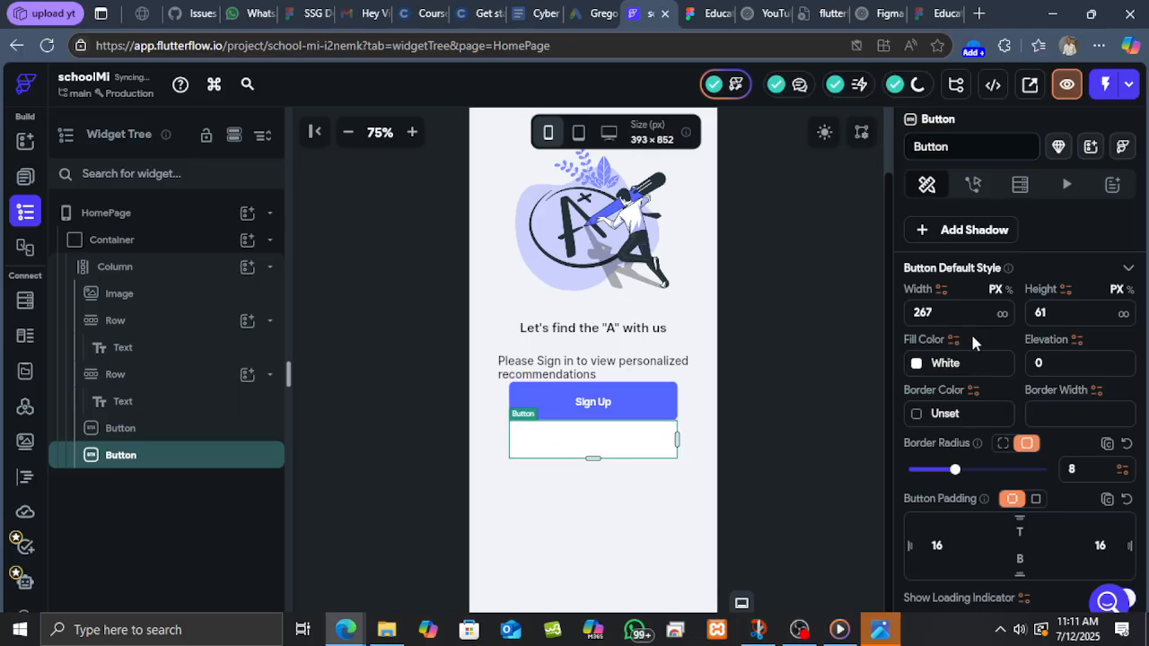
# Set the second button's text to "Skip".
pyautogui.scroll(4, 974, 334)
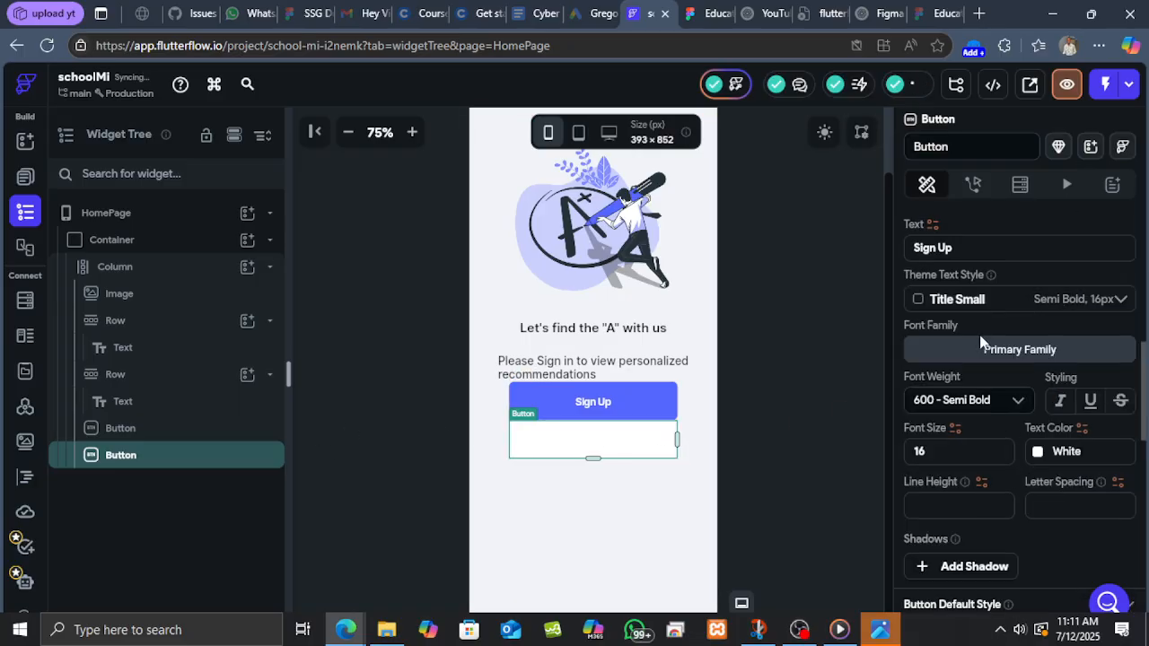
pyautogui.click(968, 248)
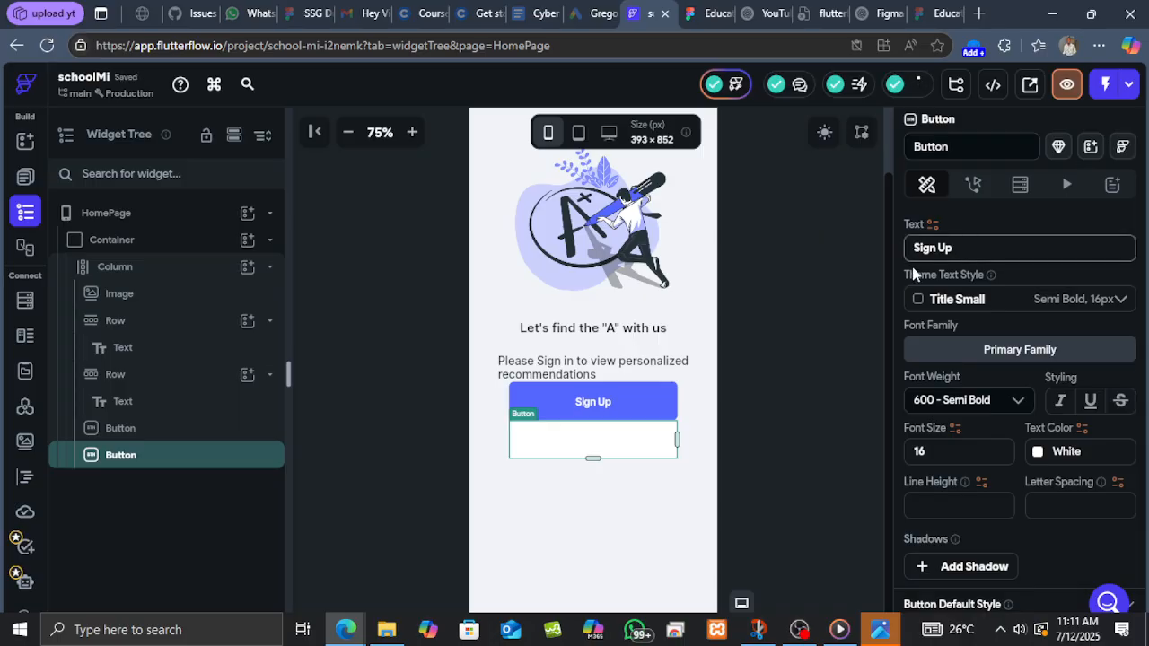
pyautogui.press('BackSpace')
pyautogui.press('BackSpace')
pyautogui.write('kip')
# Check the Skip text's typography in Figma and set the Skip button's font weight to 400 - Normal and font size to 18.
pyautogui.click(709, 13)
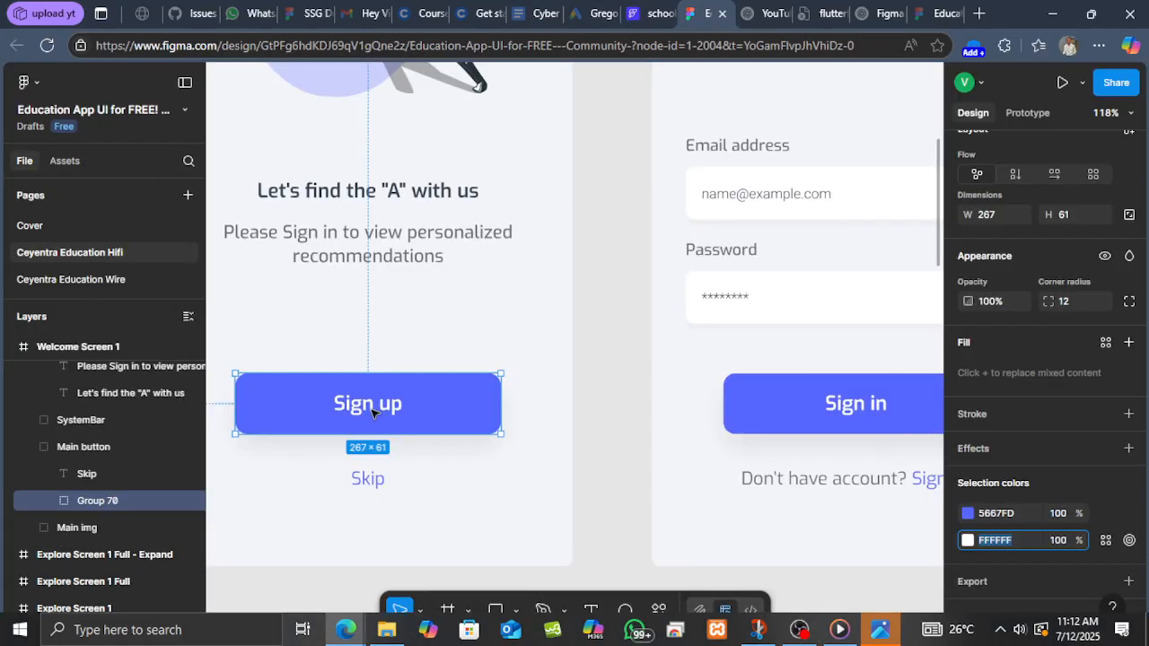
pyautogui.click(367, 481)
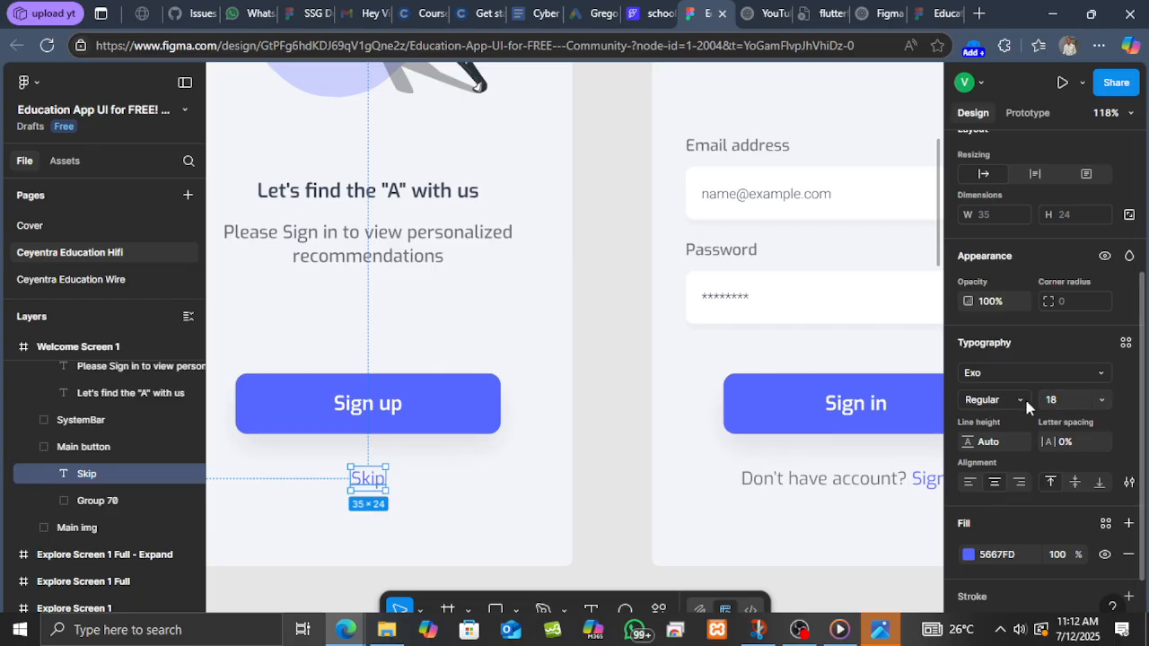
pyautogui.click(658, 14)
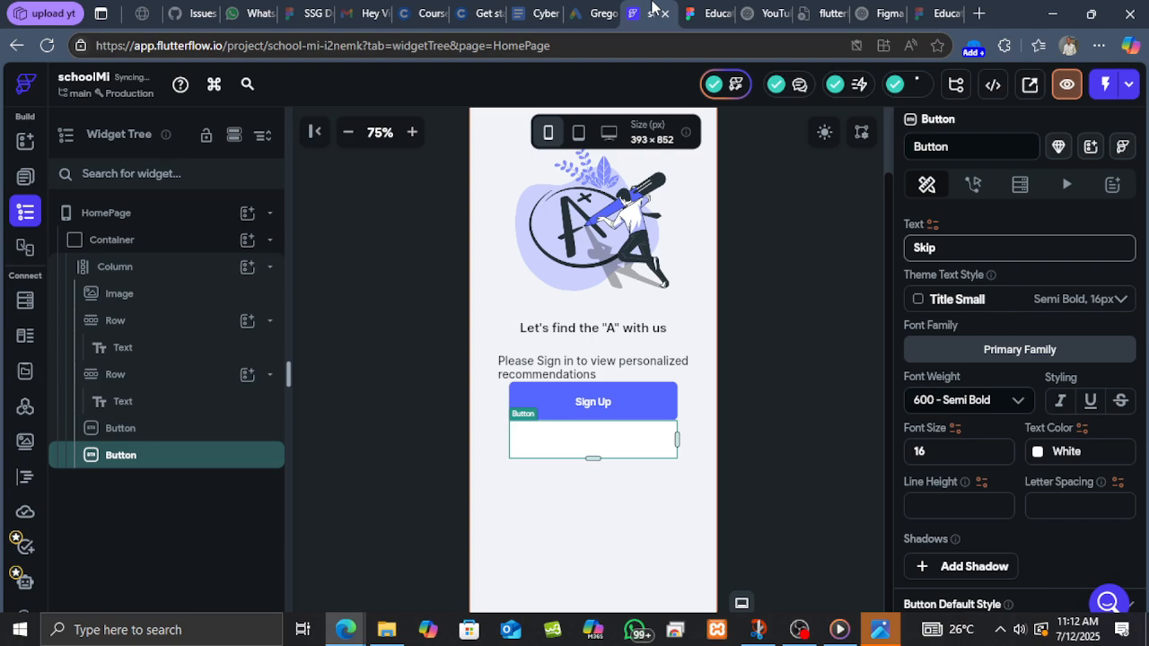
pyautogui.click(1007, 398)
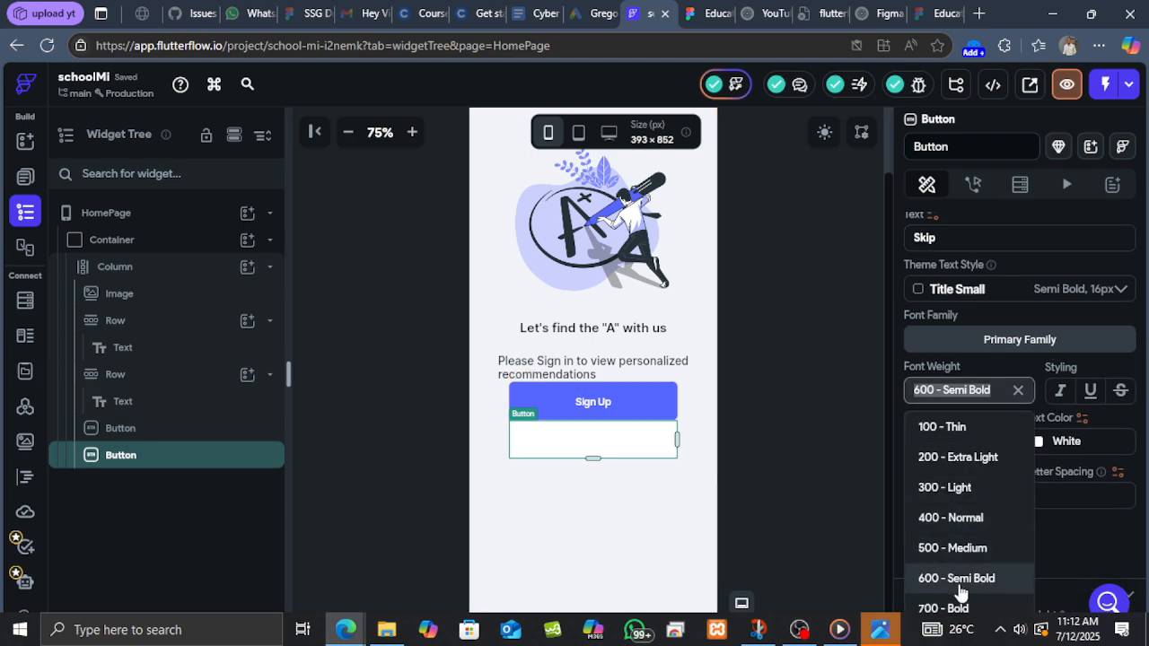
pyautogui.scroll(-1, 978, 561)
pyautogui.scroll(1, 970, 520)
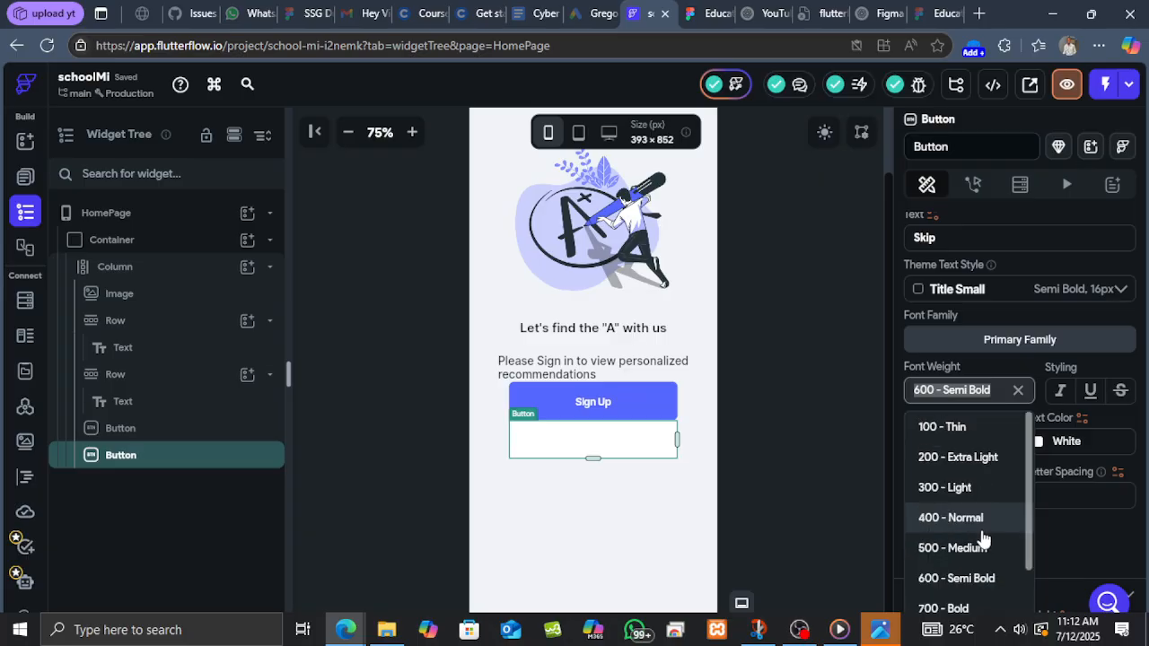
pyautogui.scroll(-1, 992, 572)
pyautogui.scroll(2, 979, 556)
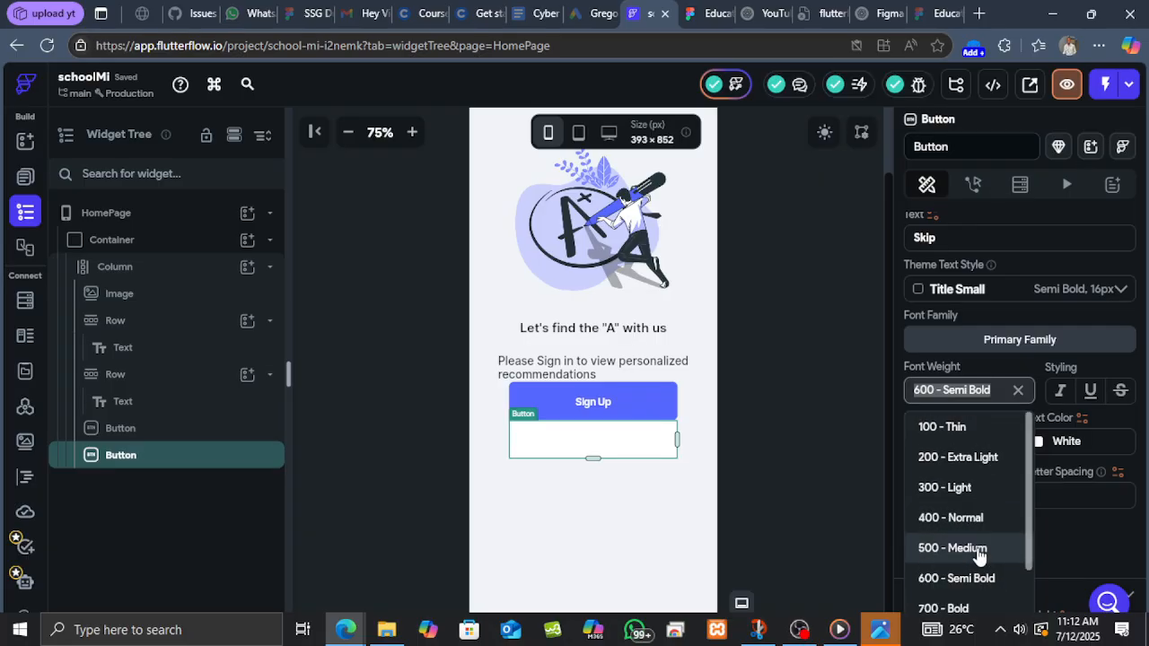
pyautogui.click(949, 524)
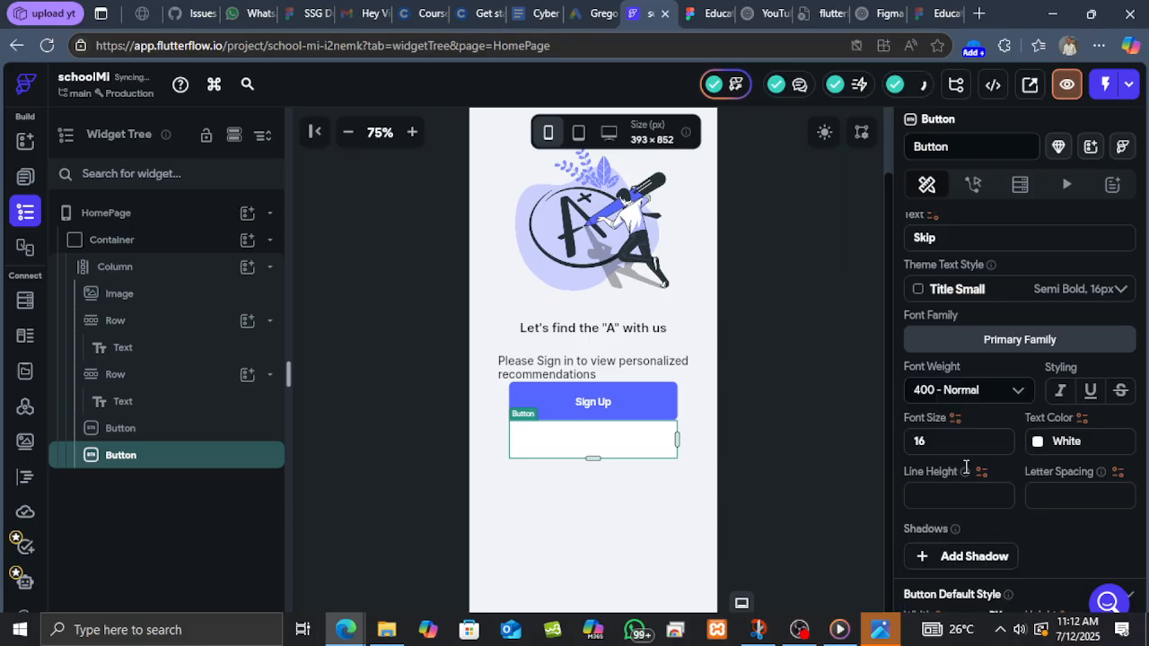
pyautogui.moveTo(946, 440); pyautogui.dragTo(886, 440)
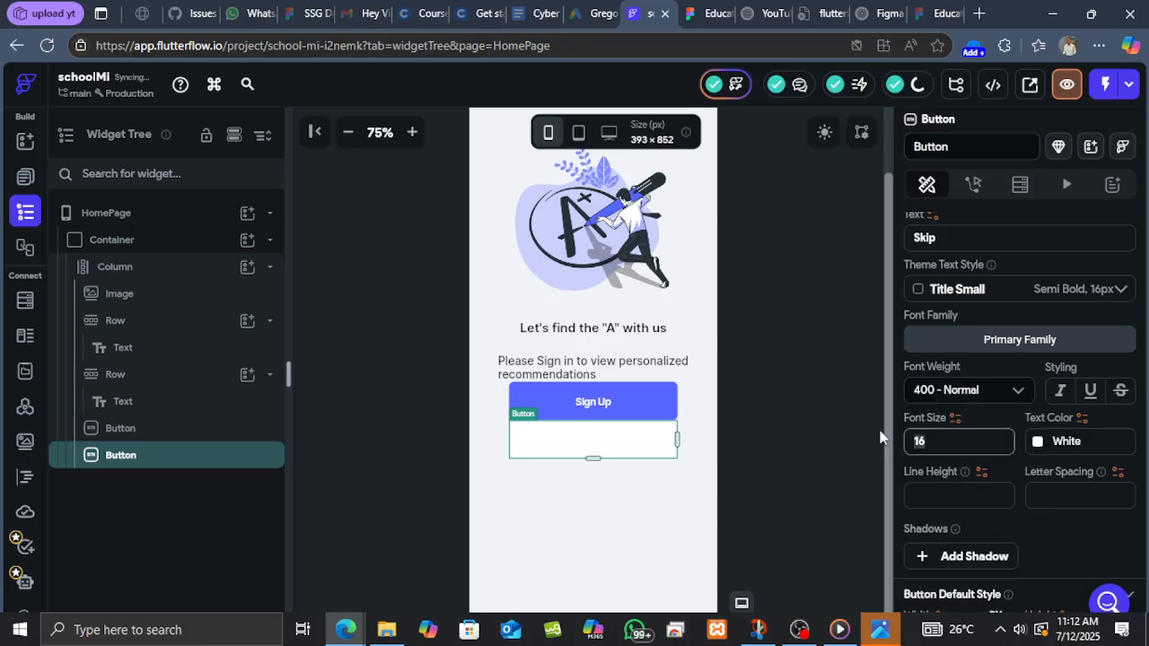
pyautogui.write('18')
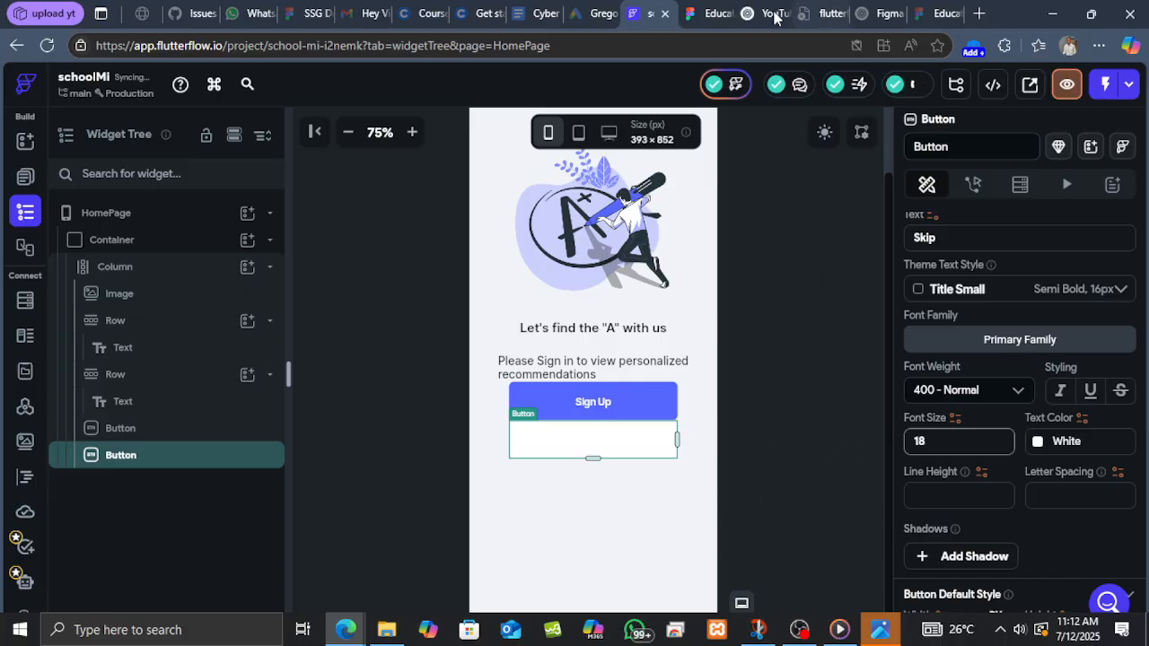
# Copy the Skip text colour from Figma and set the Skip button's text colour to 5667FD.
pyautogui.click(705, 13)
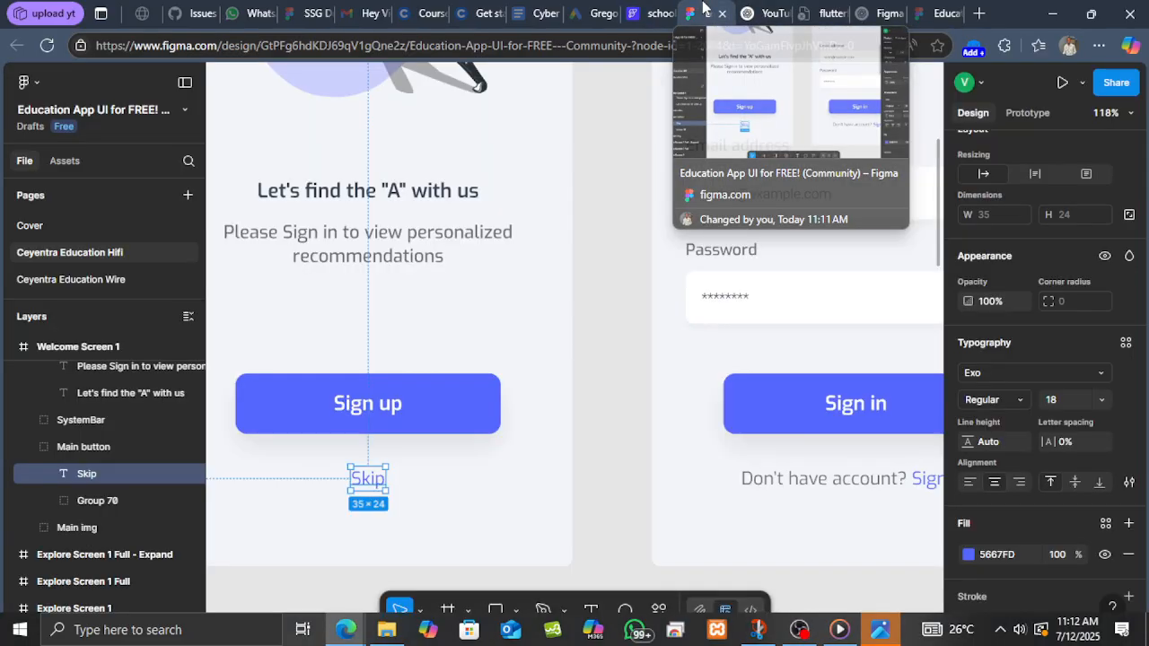
pyautogui.scroll(-2, 1058, 563)
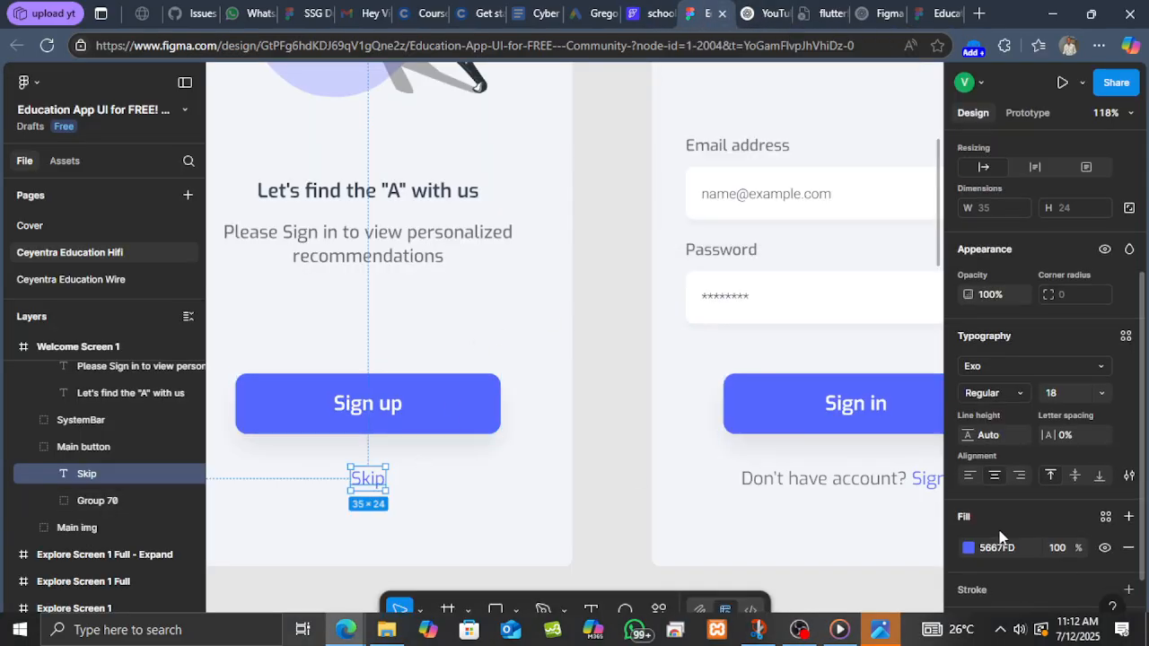
pyautogui.click(1013, 474)
pyautogui.hotkey('ctrl', 'c')
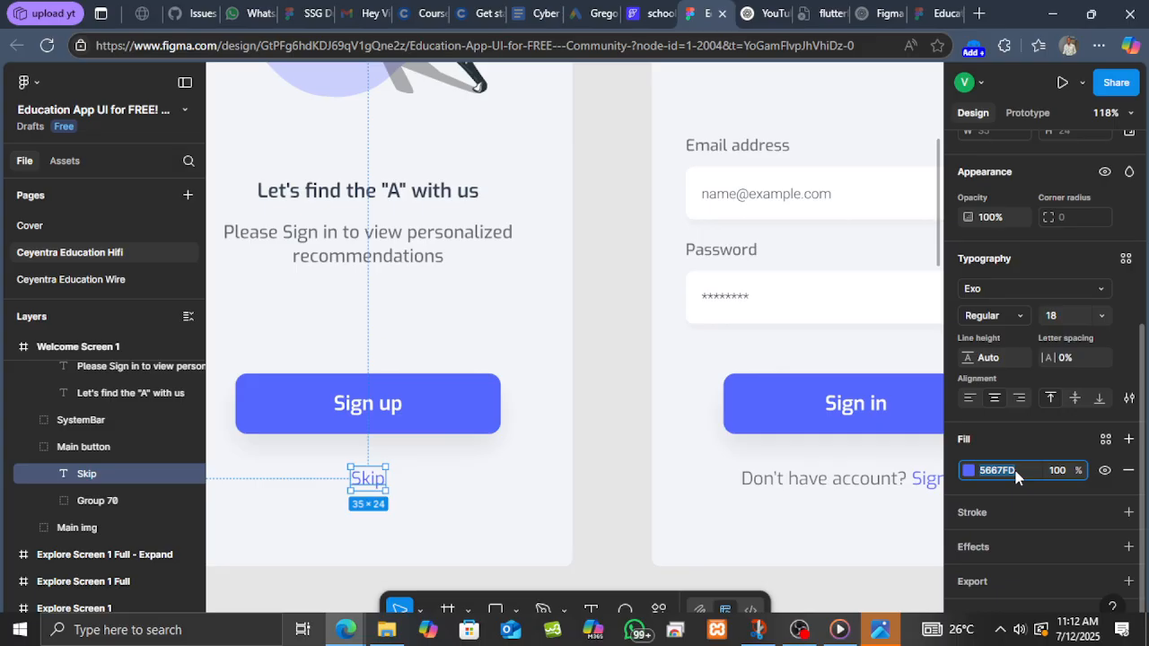
pyautogui.click(652, 11)
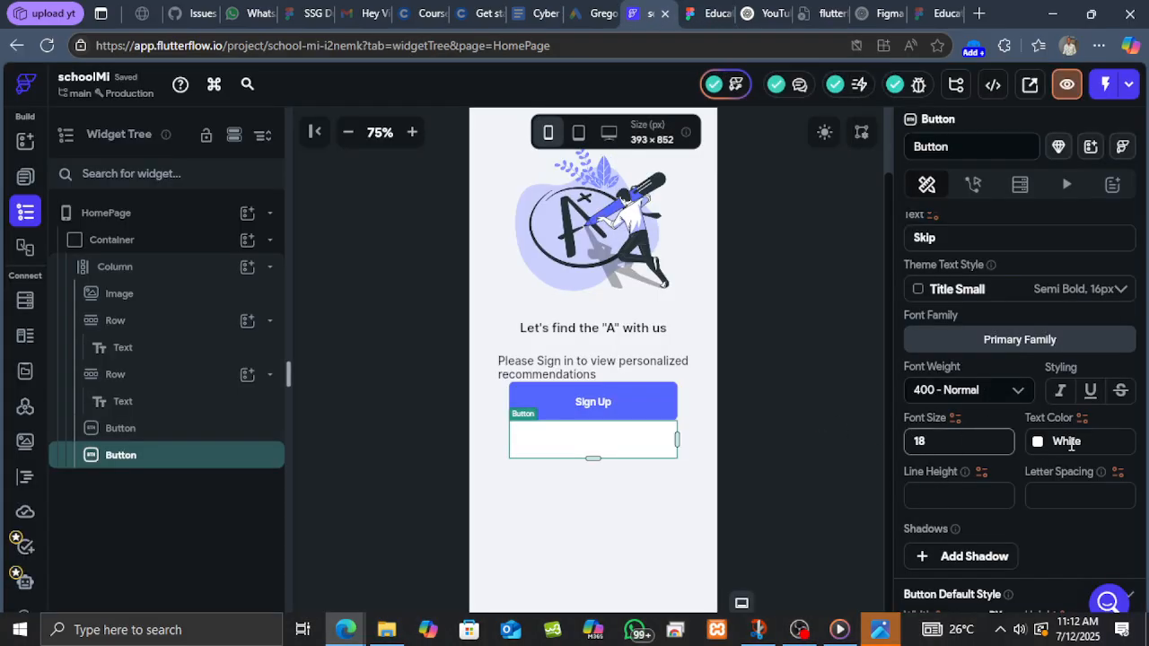
pyautogui.click(1071, 442)
pyautogui.hotkey('ctrl', 'v')
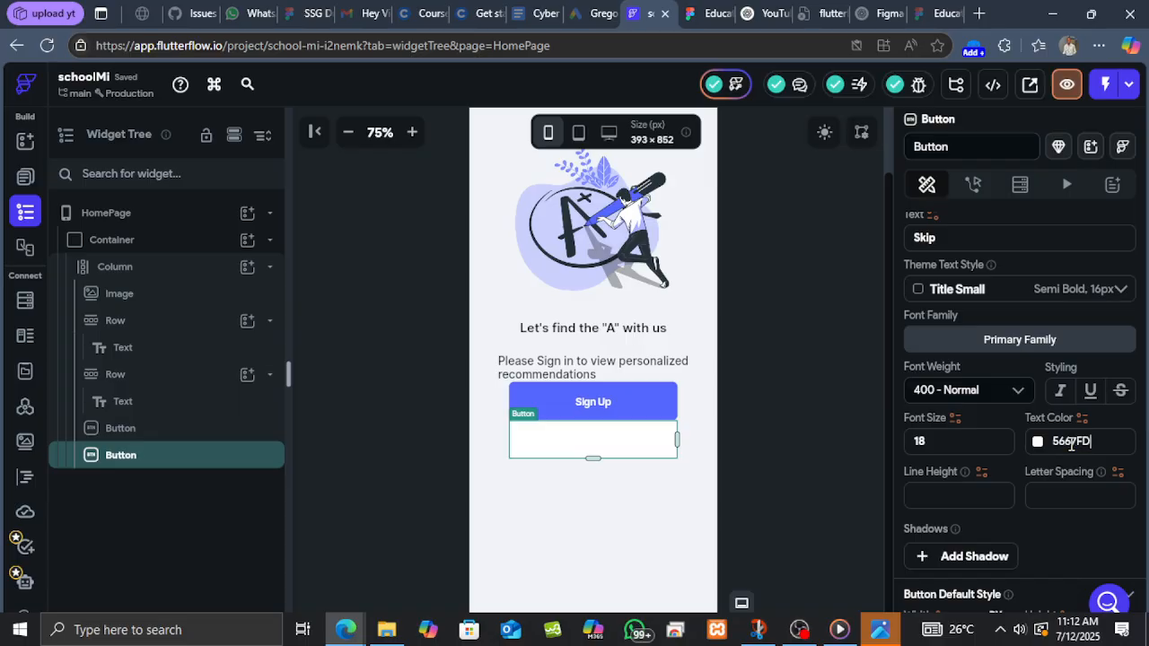
pyautogui.press('Return')
# Try setting the Skip button's bottom padding to 20.
pyautogui.scroll(3, 1006, 266)
pyautogui.scroll(3, 1014, 269)
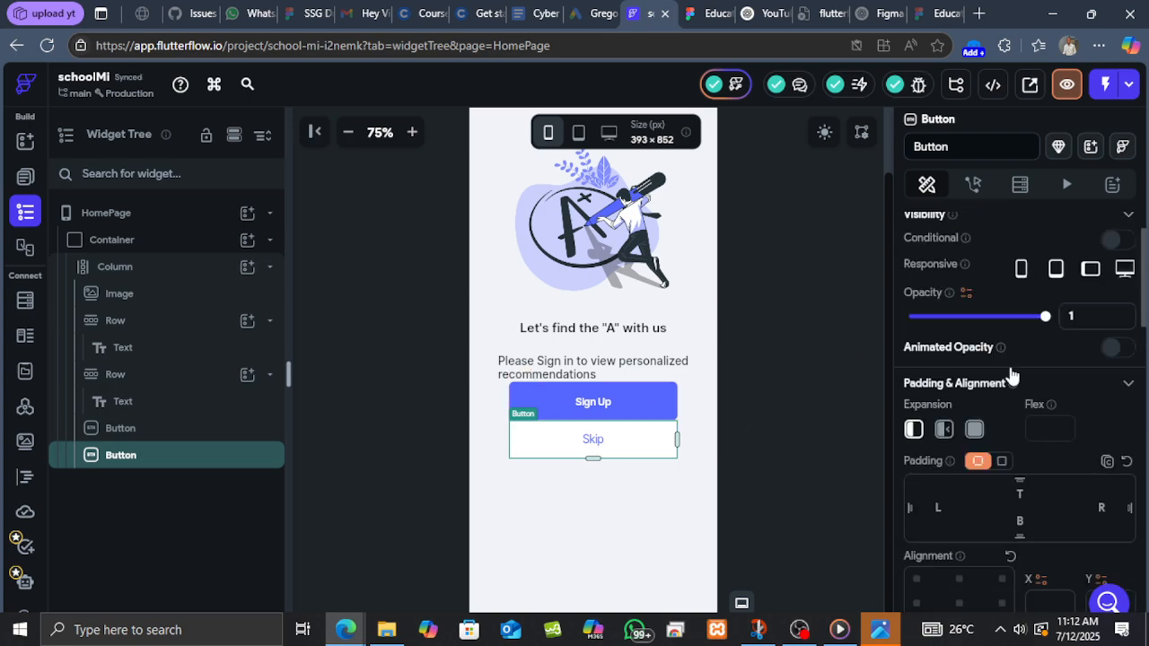
pyautogui.scroll(2, 1009, 362)
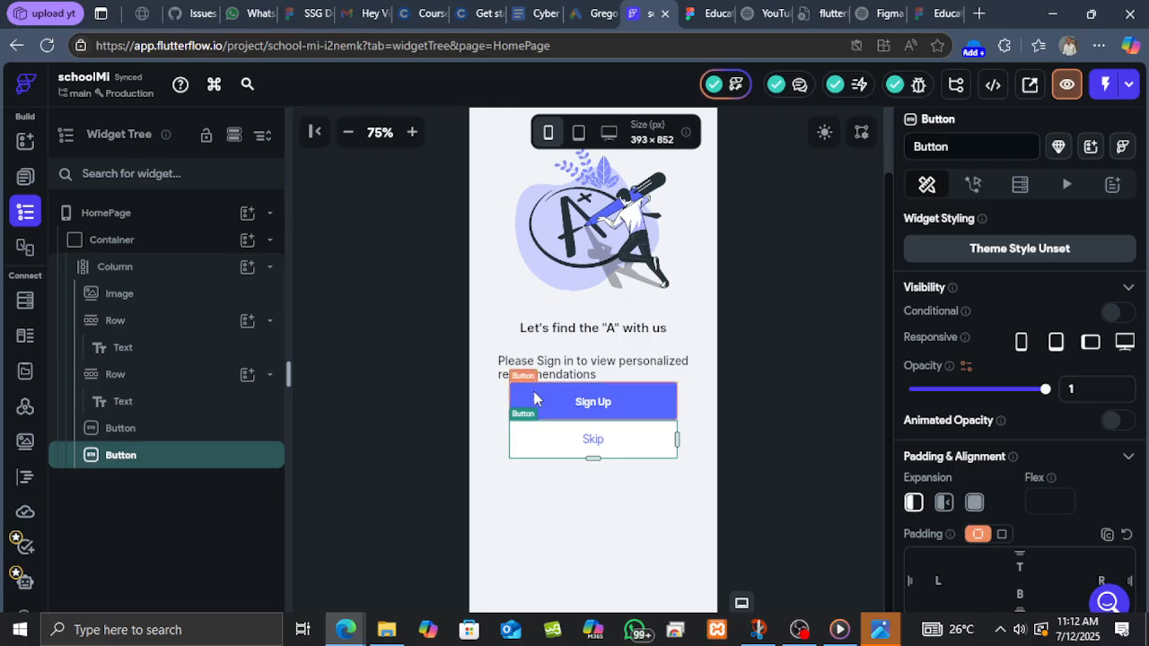
pyautogui.scroll(-2, 1028, 539)
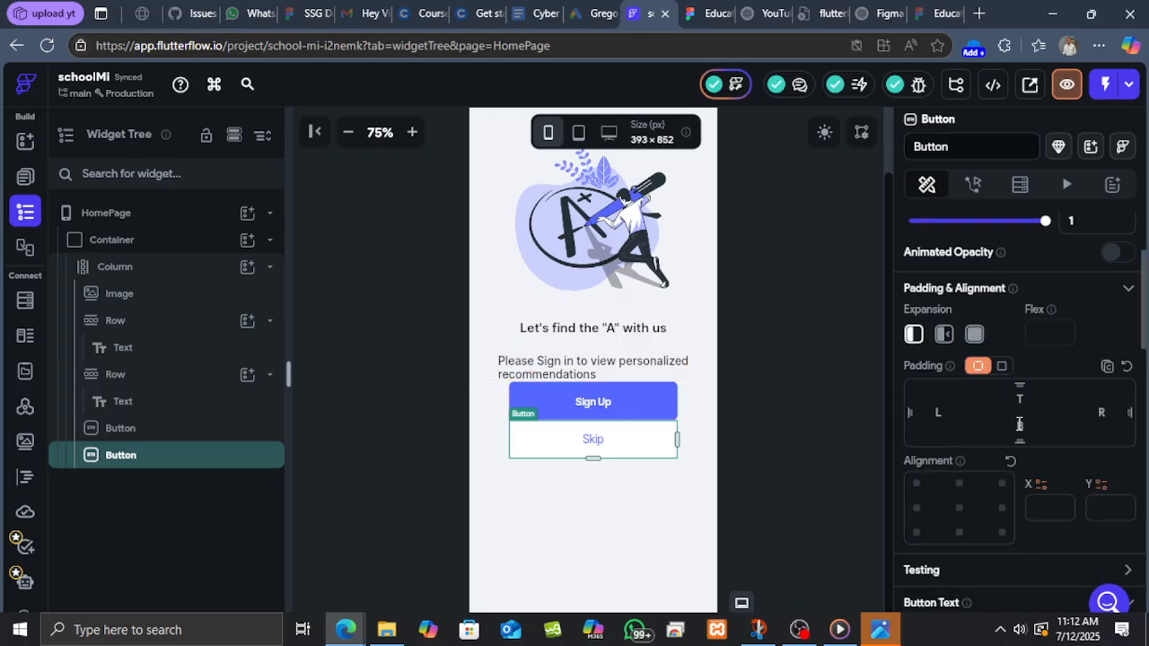
pyautogui.write('20')
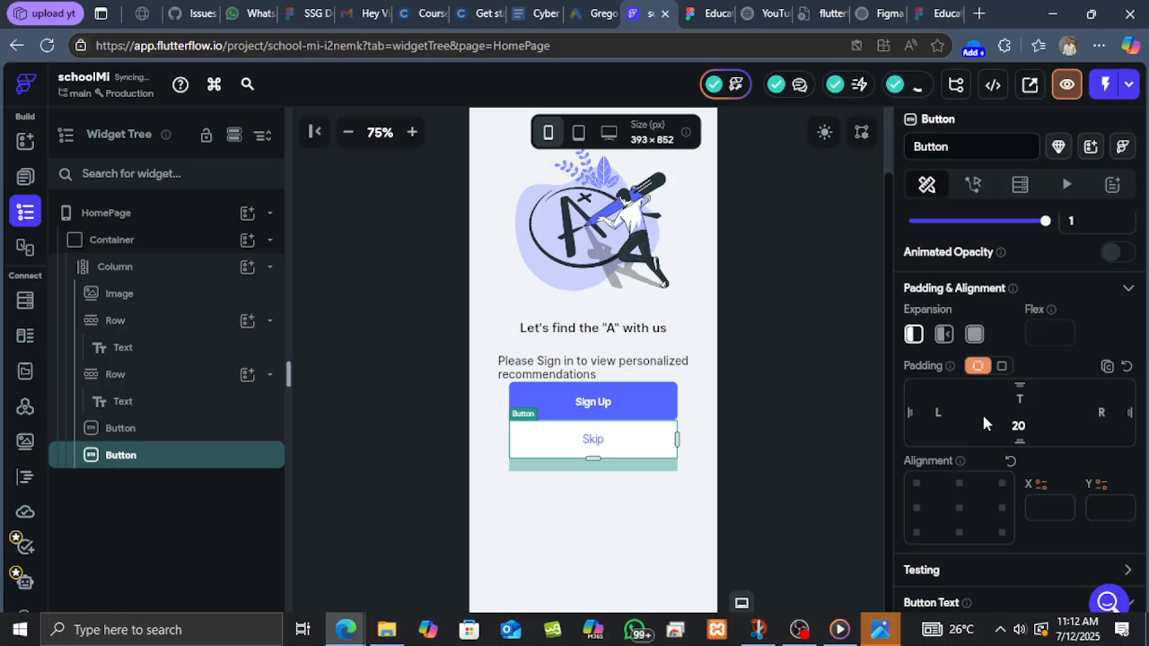
pyautogui.press('BackSpace')
pyautogui.press('BackSpace')
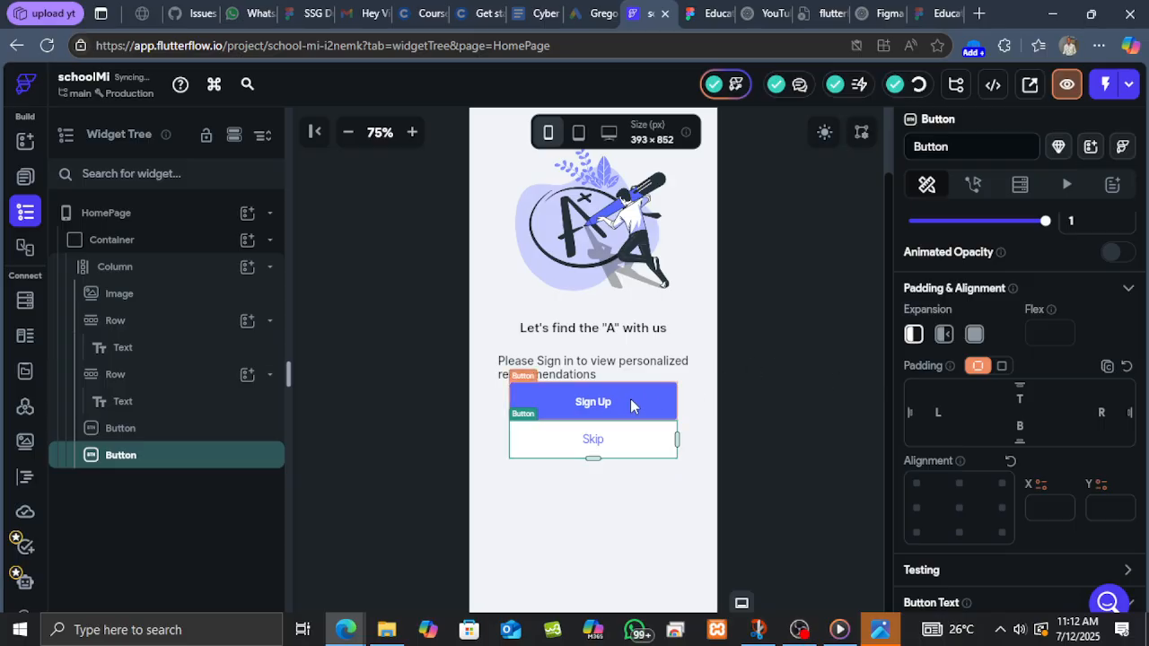
# Set the Sign Up button's bottom padding to 20.
pyautogui.click(631, 405)
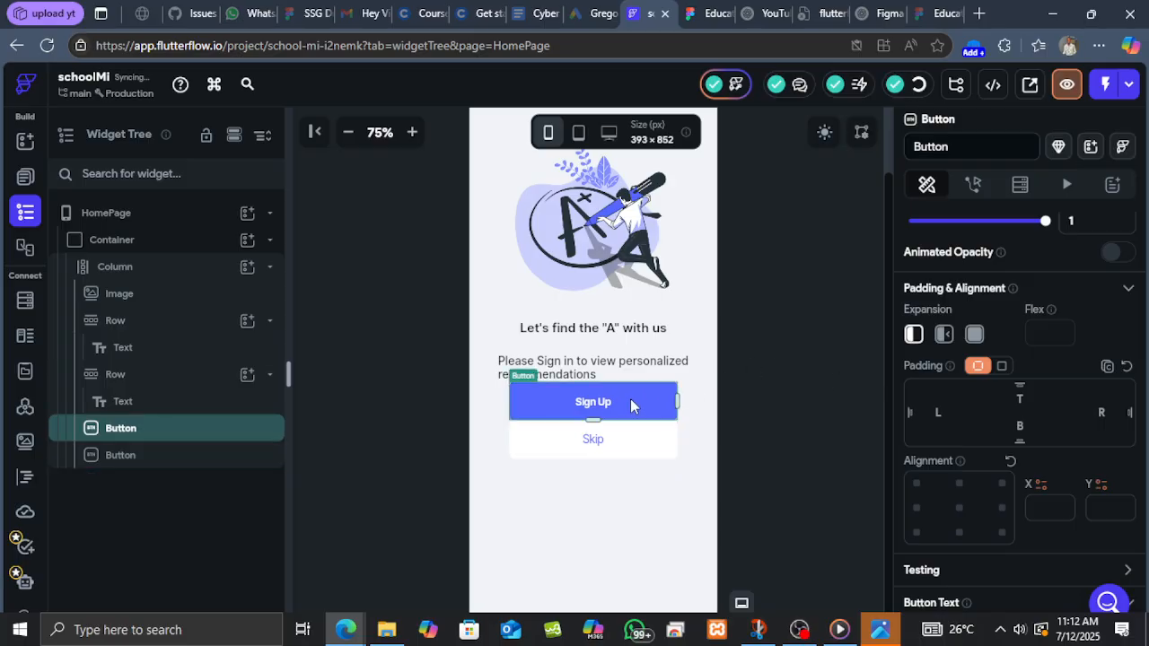
pyautogui.click(981, 447)
pyautogui.write('20')
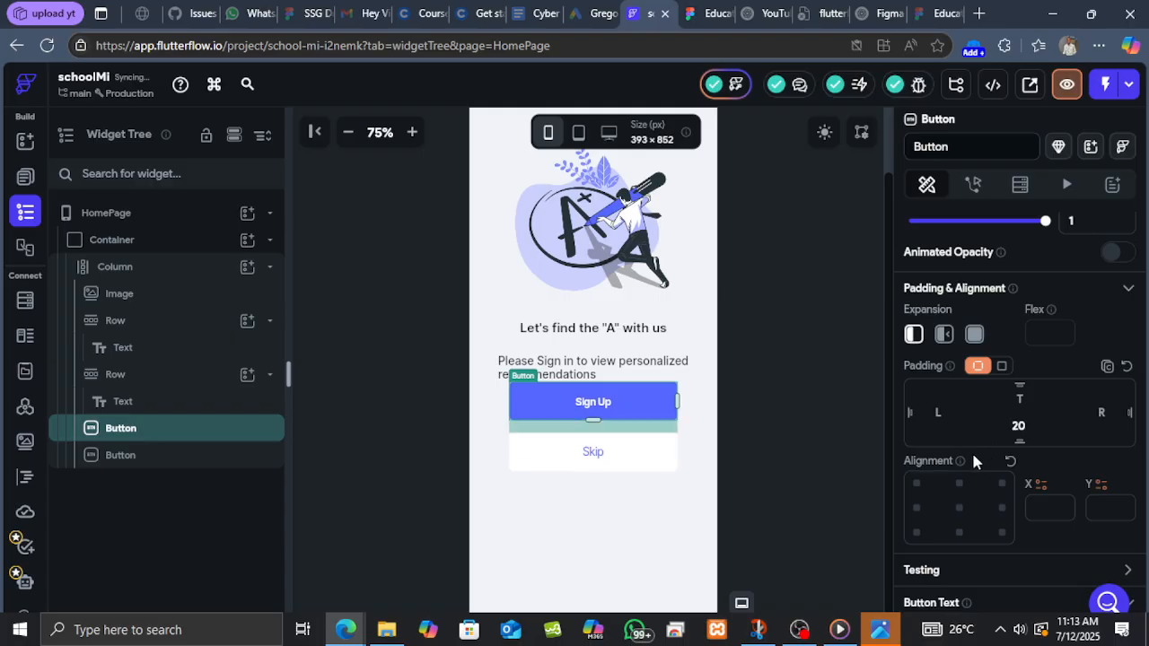
pyautogui.click(687, 500)
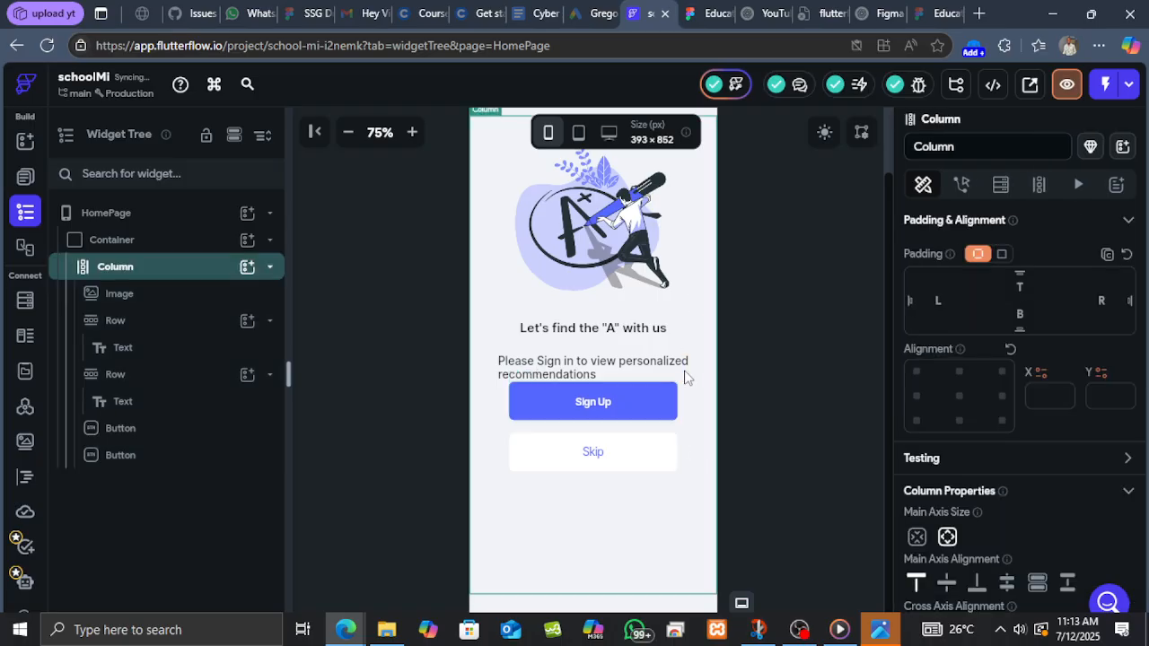
# Set the bottom padding of the row holding the subtitle text to 40.
pyautogui.scroll(2, 687, 377)
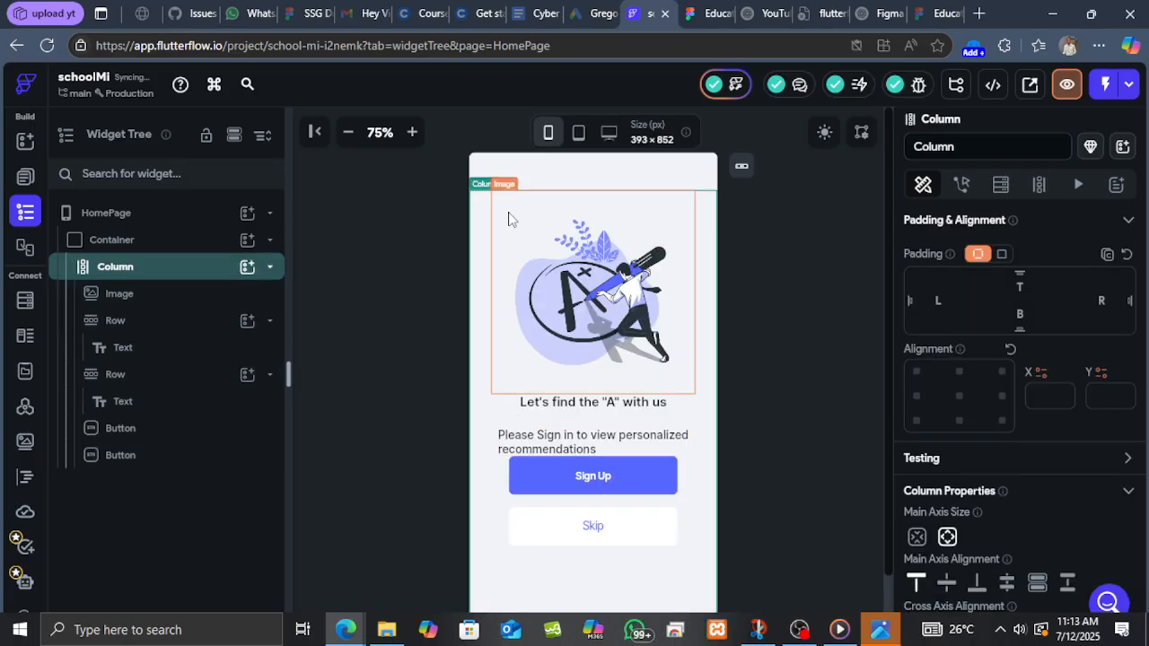
pyautogui.click(350, 134)
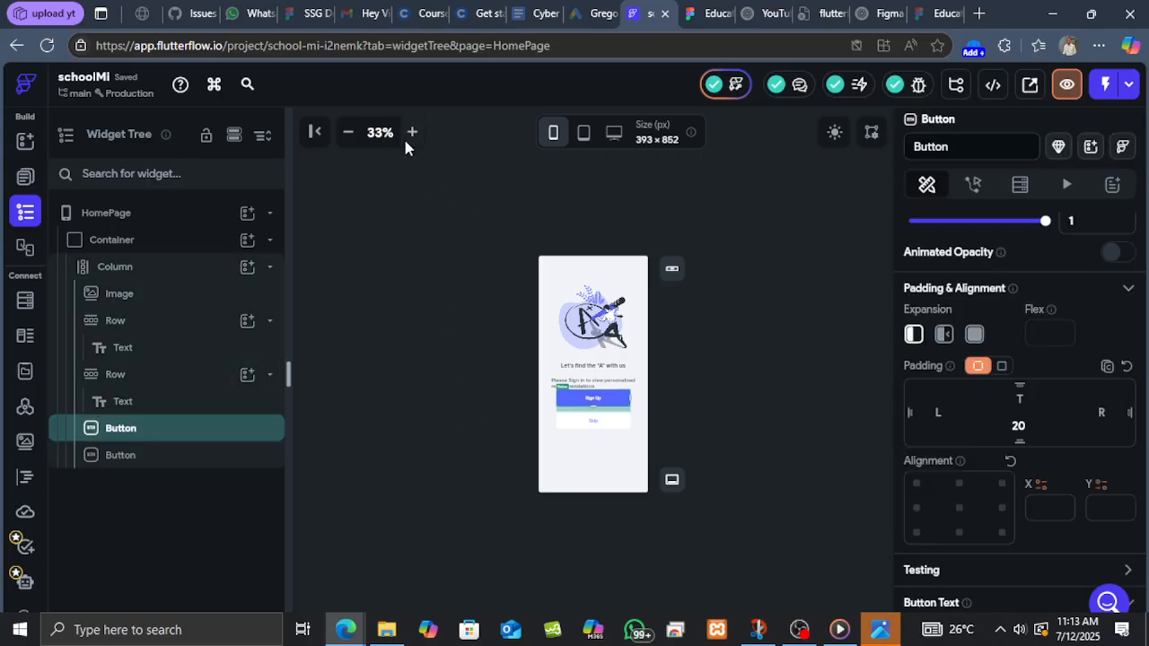
pyautogui.click(411, 134)
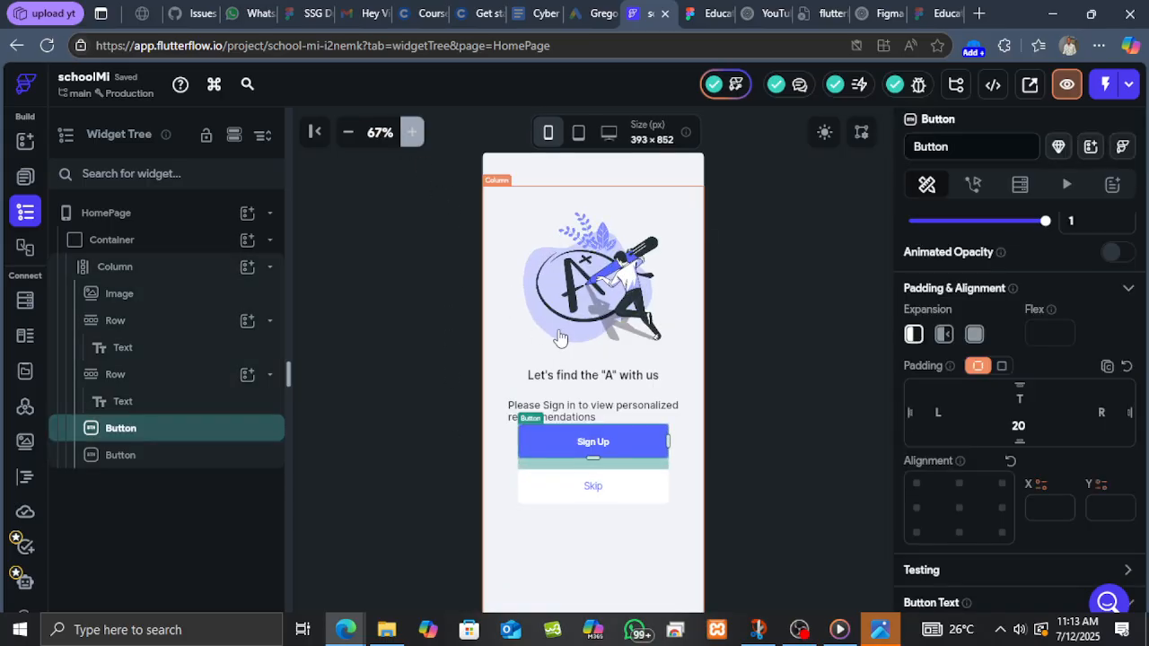
pyautogui.click(635, 410)
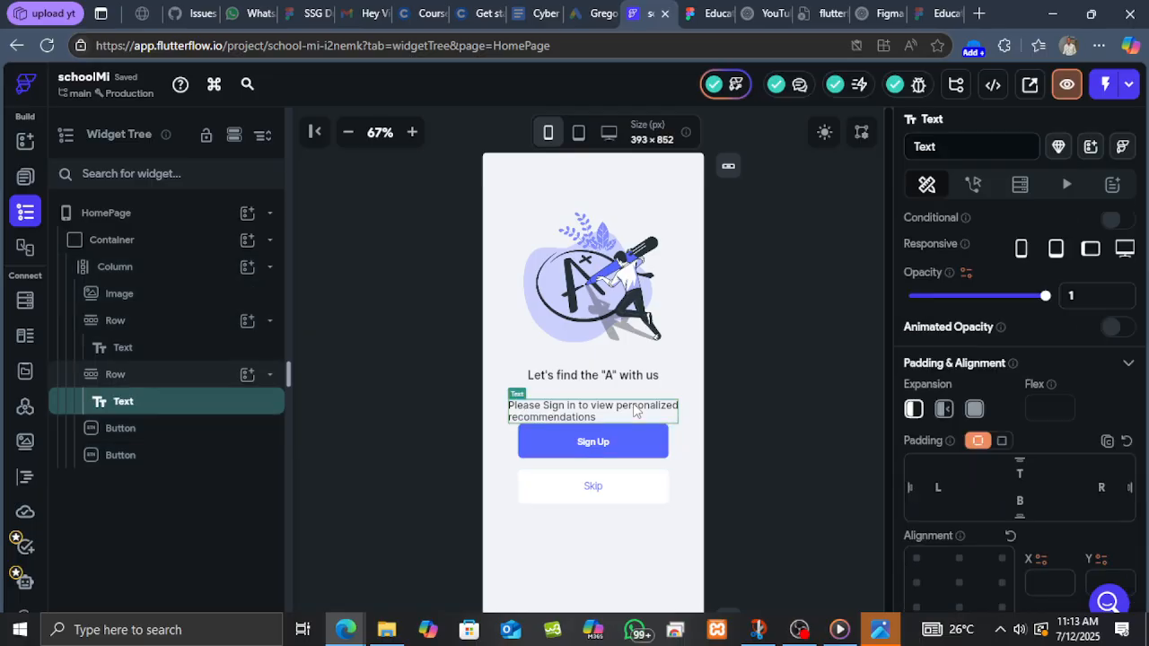
pyautogui.click(159, 375)
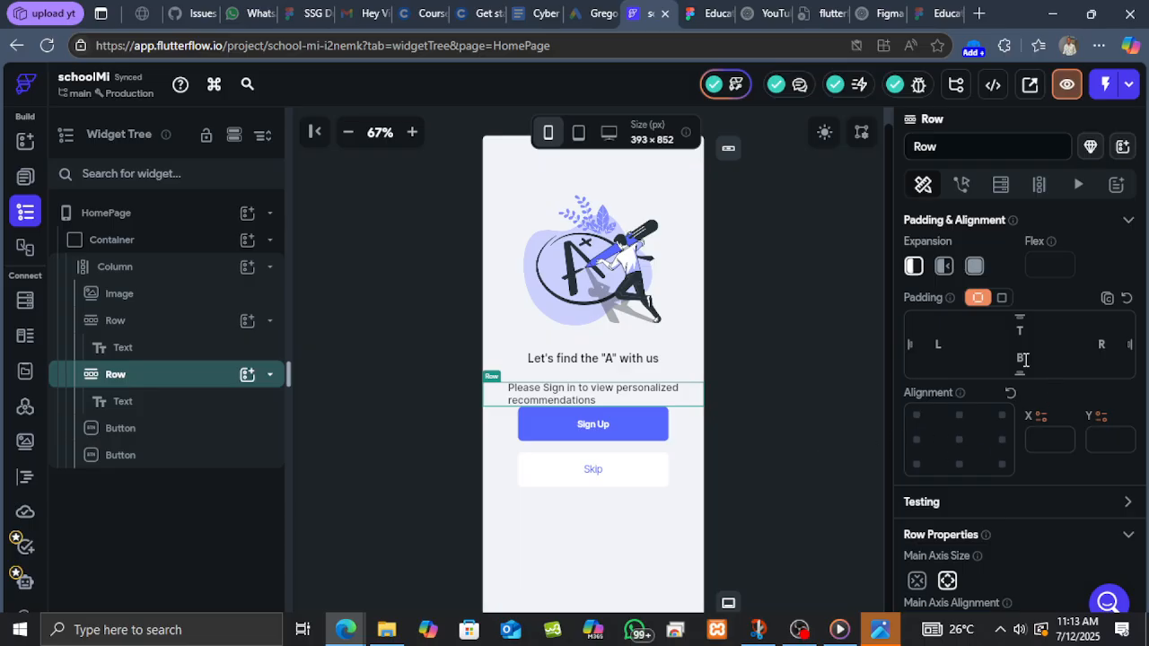
pyautogui.write('20')
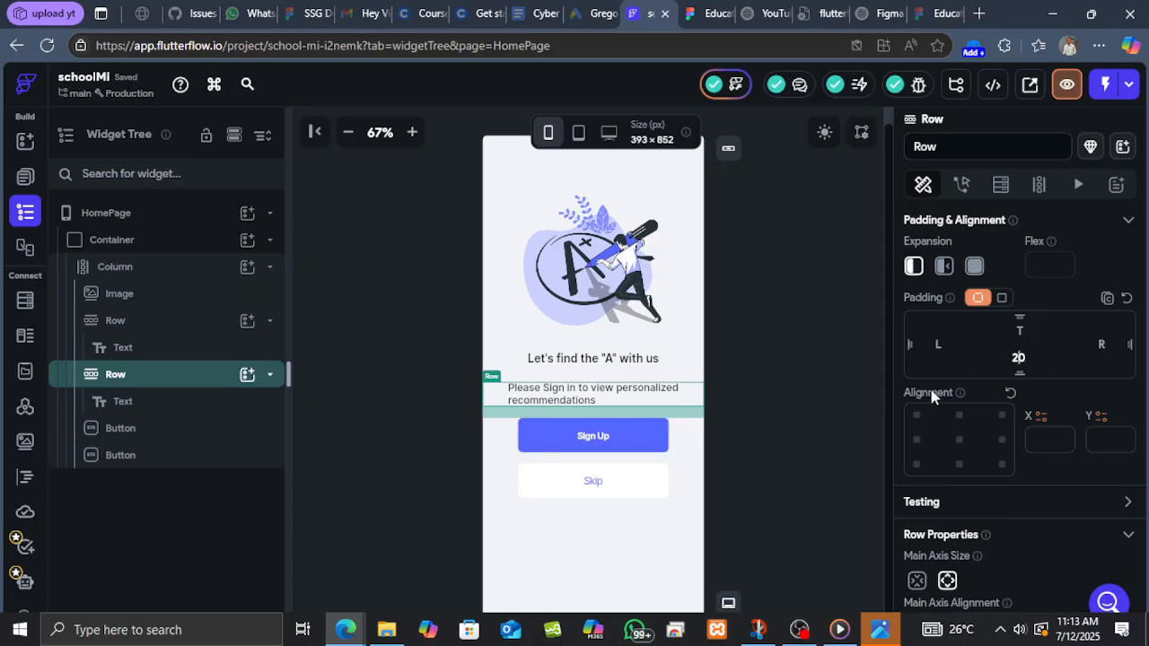
pyautogui.press('BackSpace')
pyautogui.press('BackSpace')
pyautogui.write('40')
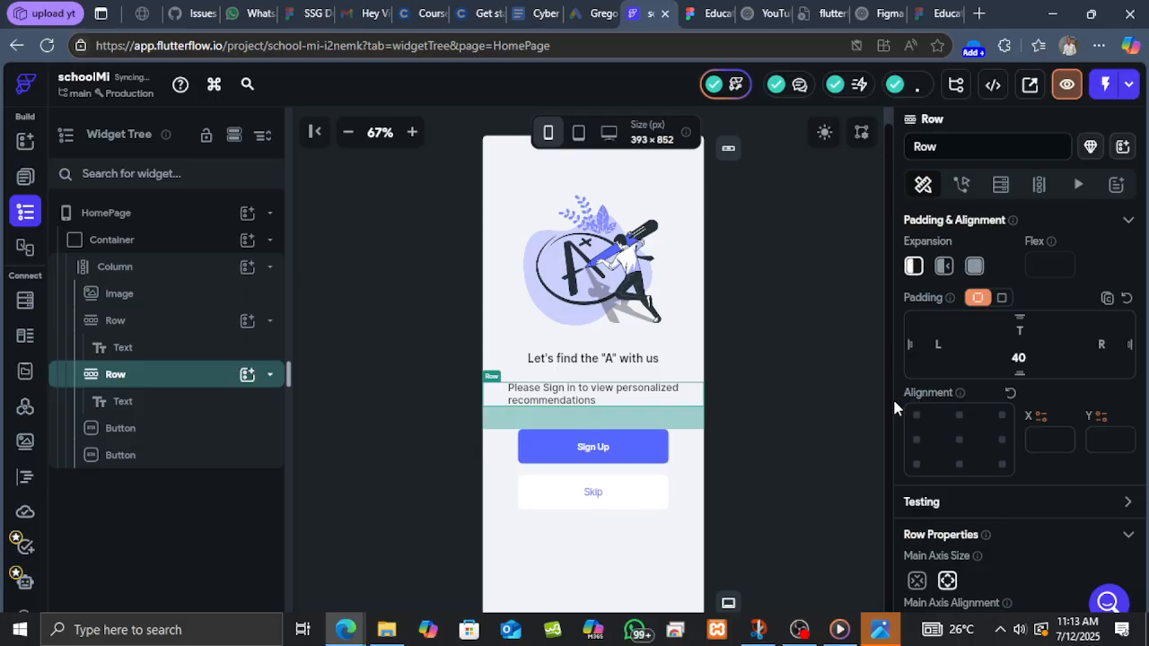
pyautogui.click(794, 425)
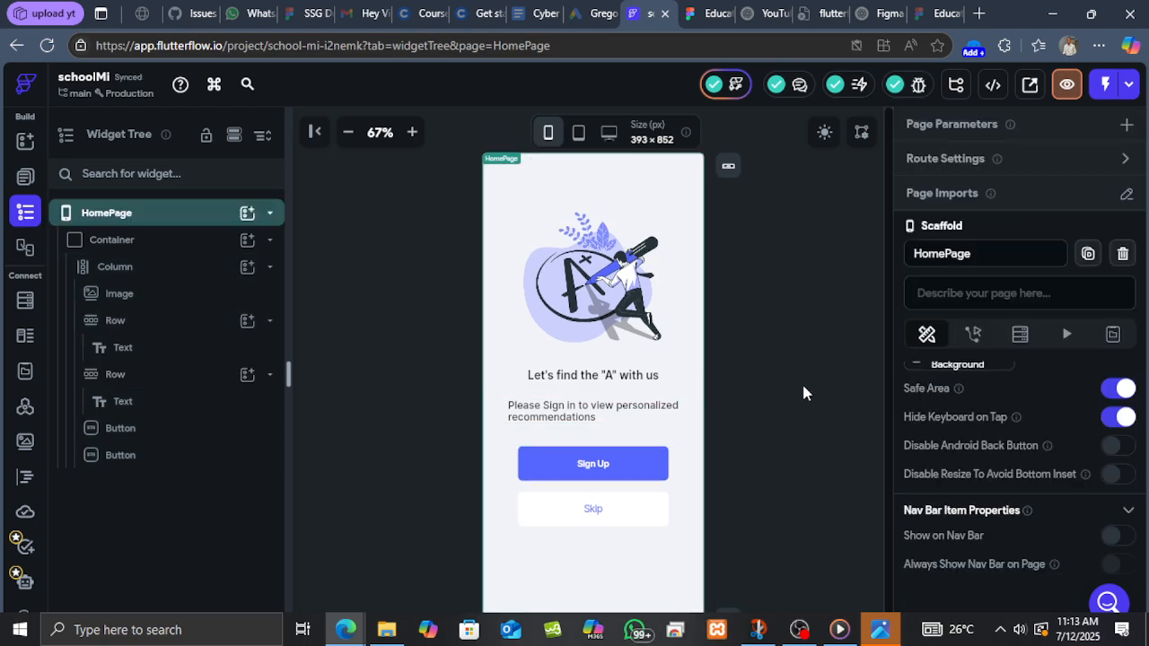
# Examine the spacing between the Sign Up button and the Skip text in the Figma design.
pyautogui.click(350, 134)
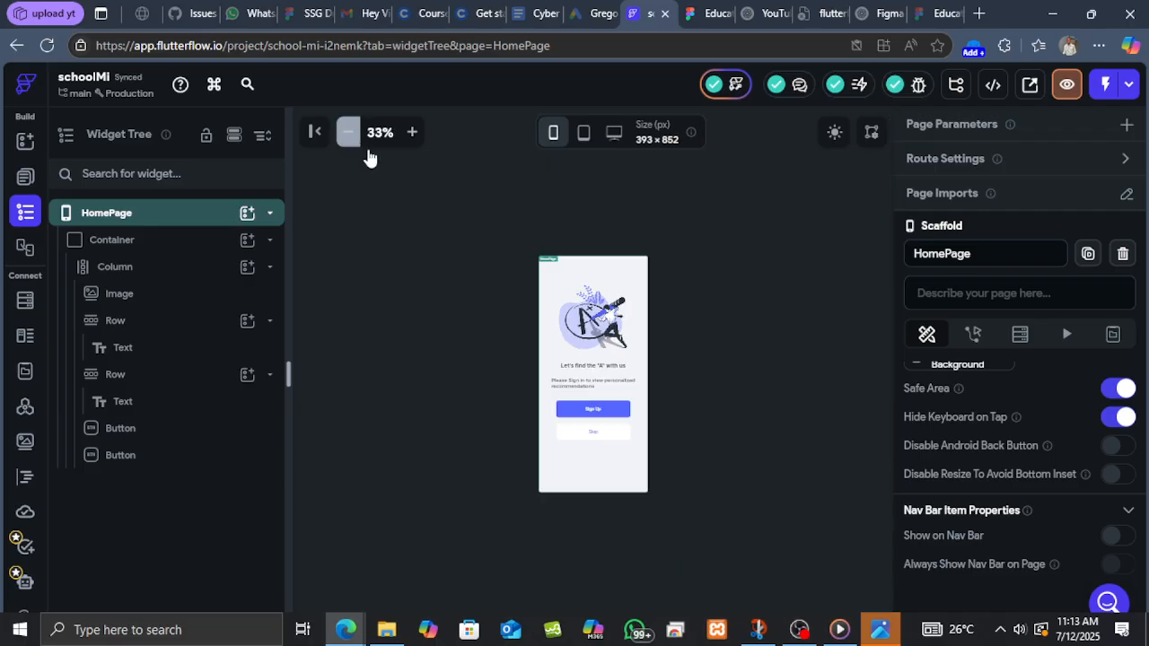
pyautogui.click(416, 136)
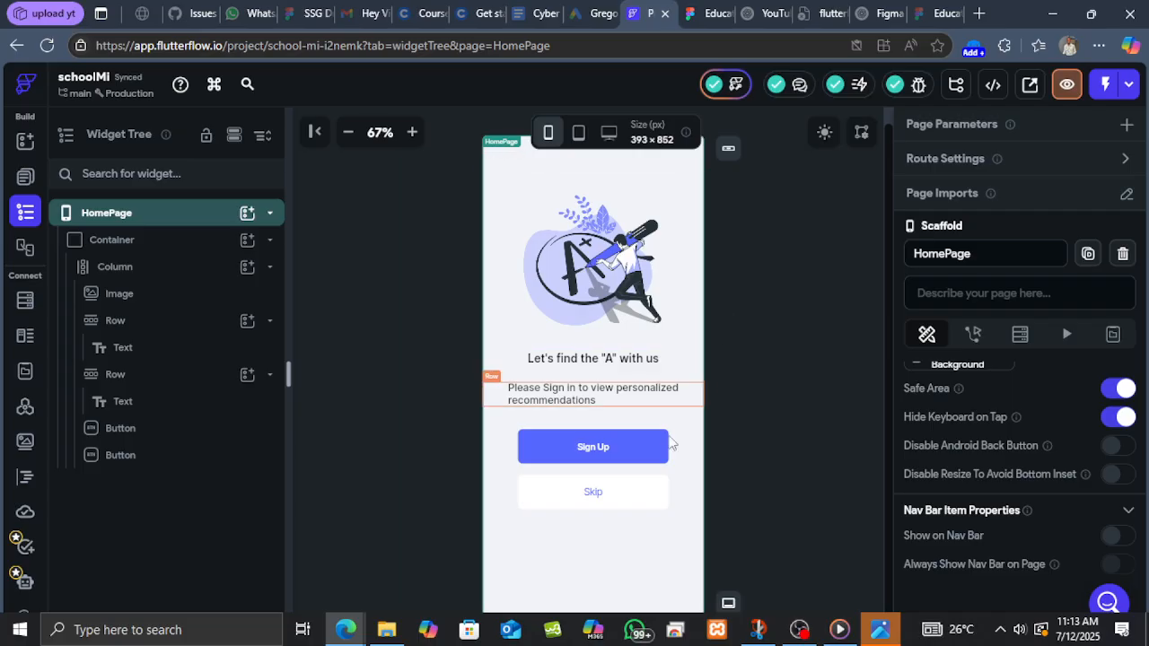
pyautogui.click(705, 13)
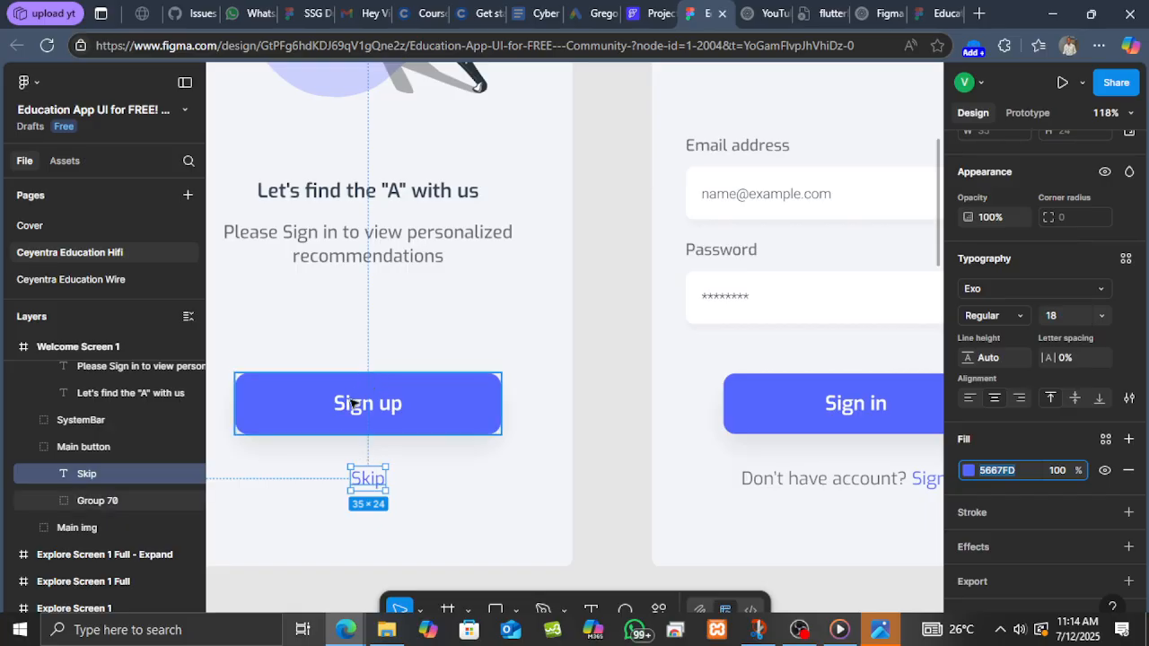
pyautogui.click(371, 449)
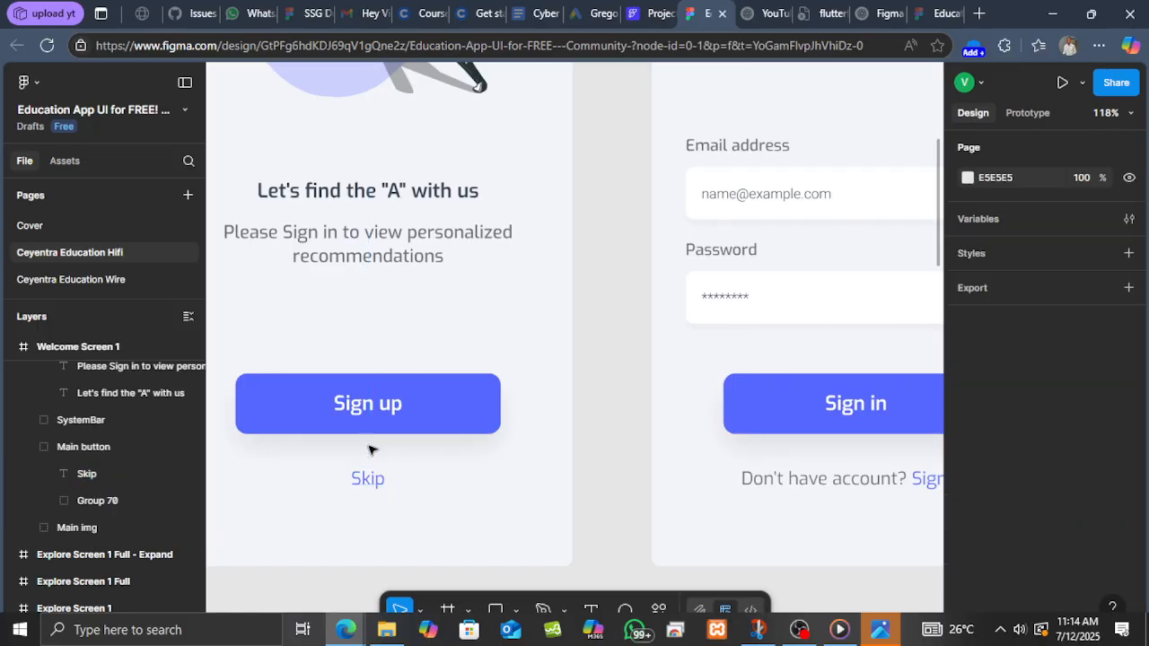
pyautogui.click(378, 474)
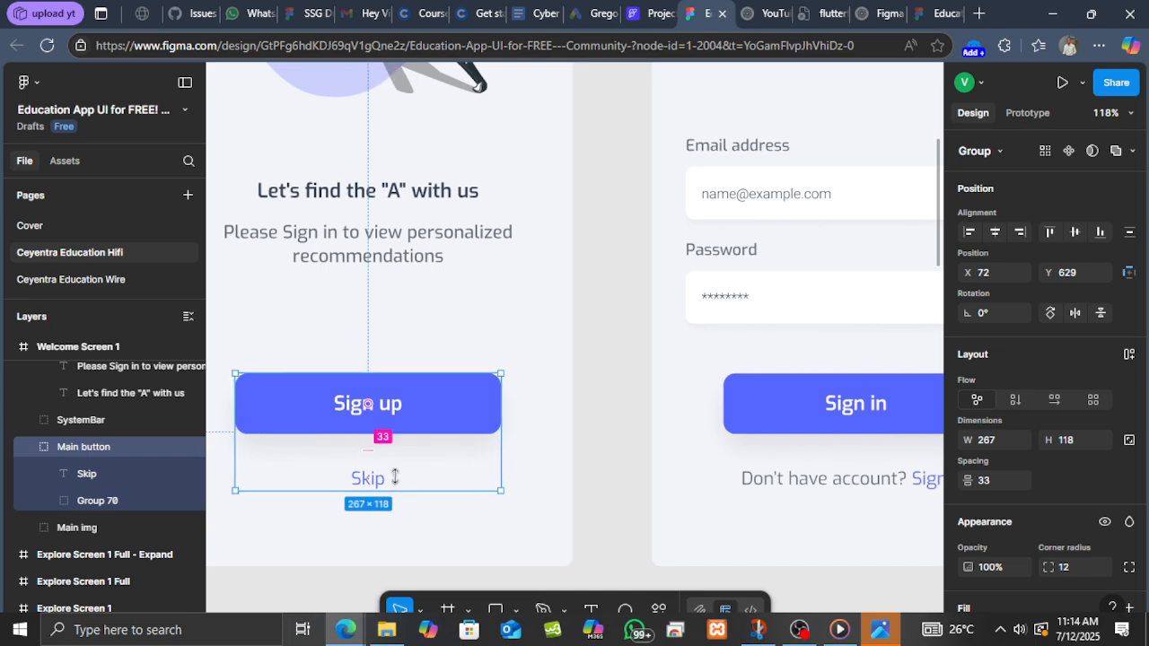
pyautogui.click(605, 354)
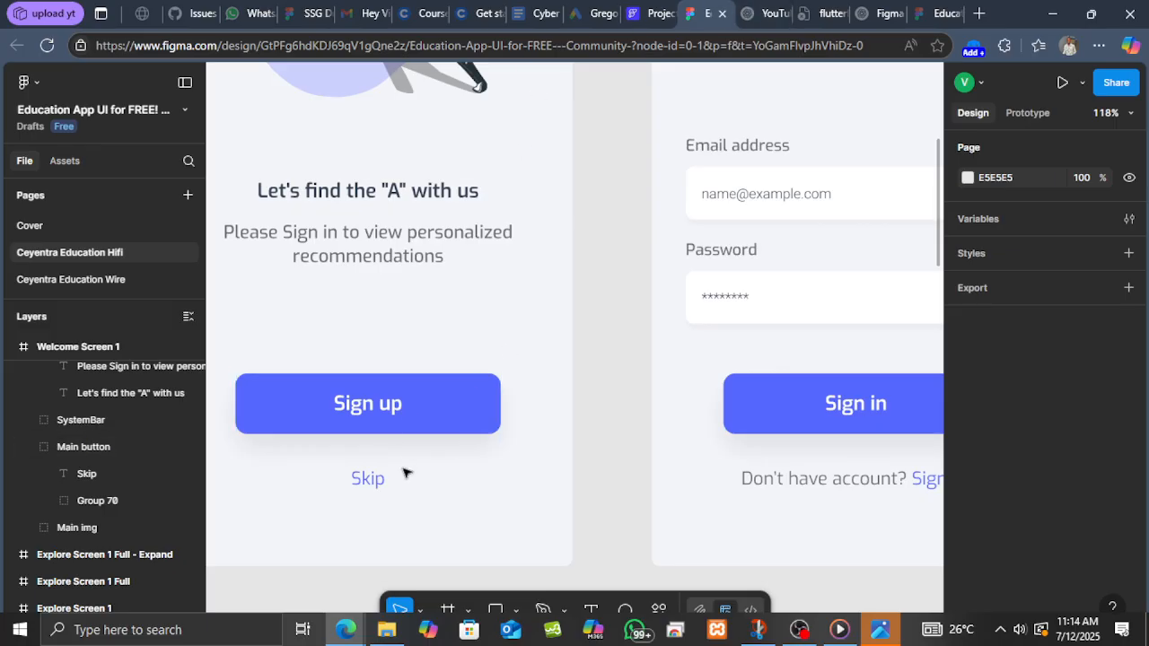
pyautogui.click(457, 437)
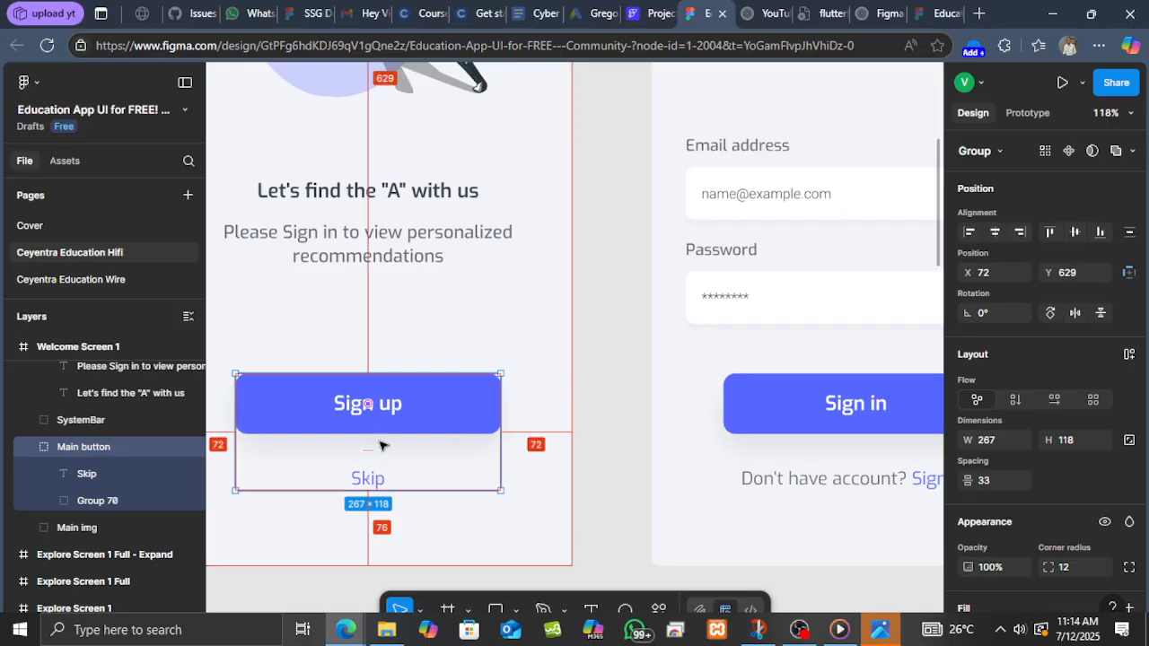
pyautogui.press('alt')
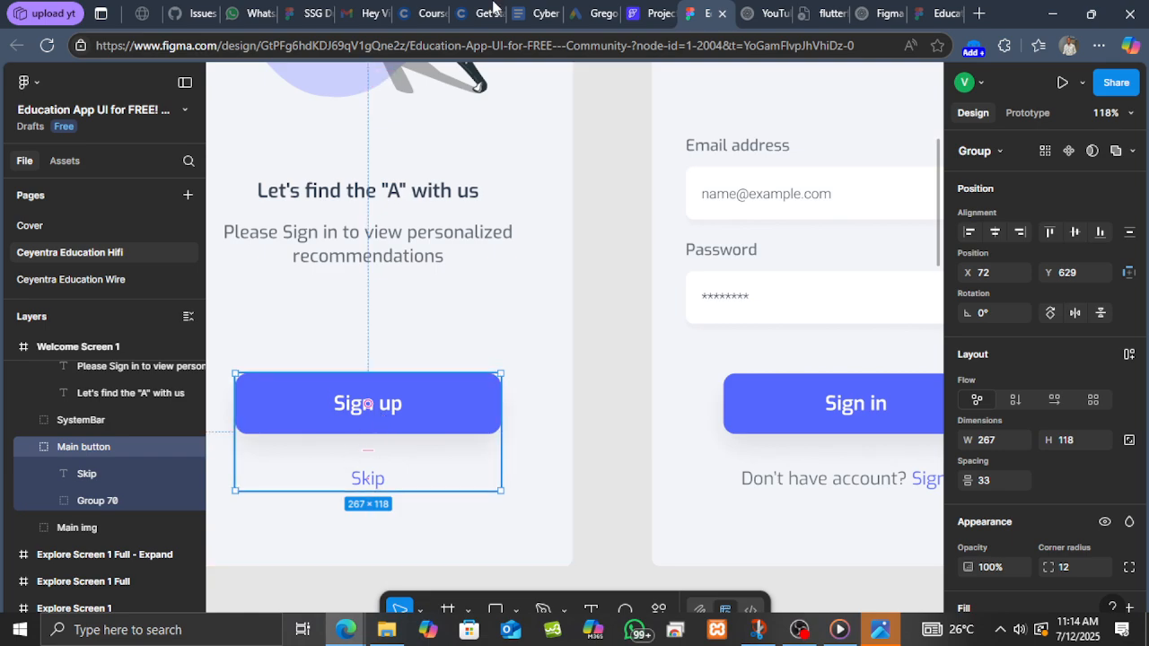
pyautogui.click(650, 13)
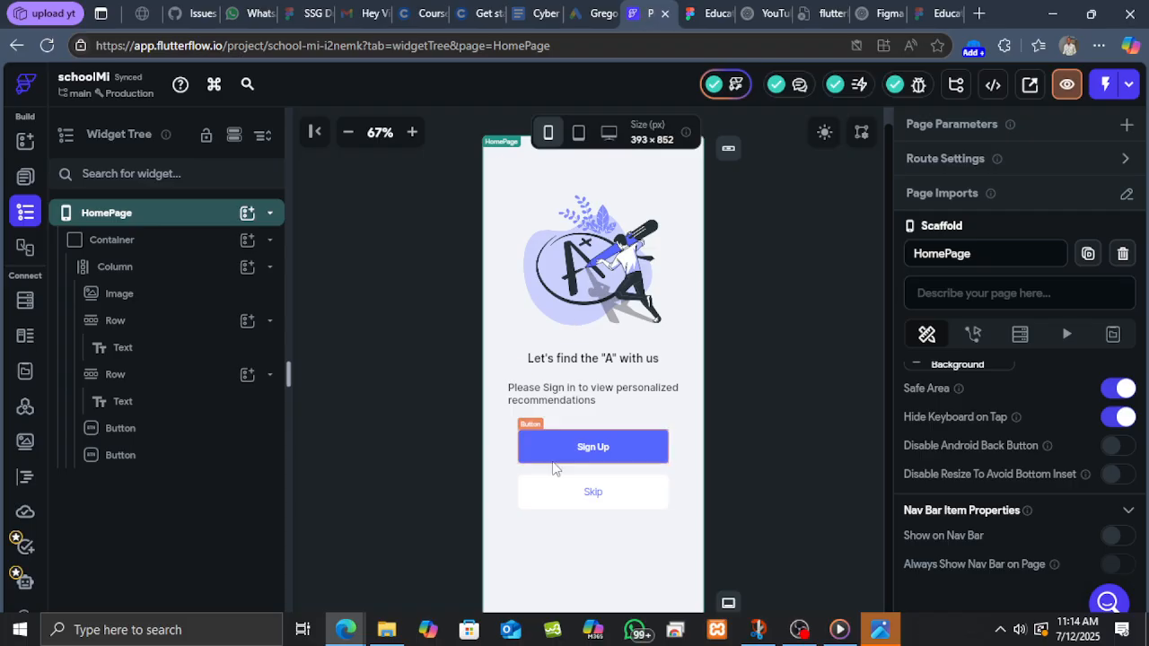
# Set the Sign Up button's bottom padding to 106.
pyautogui.click(661, 460)
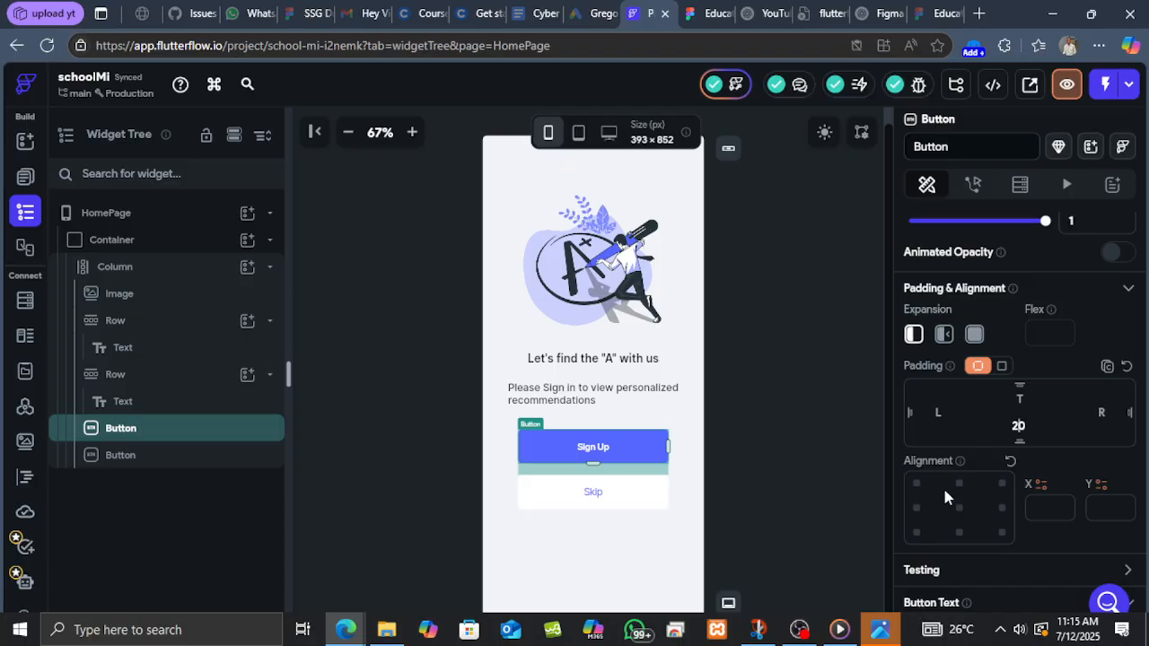
pyautogui.press('BackSpace')
pyautogui.write('10')
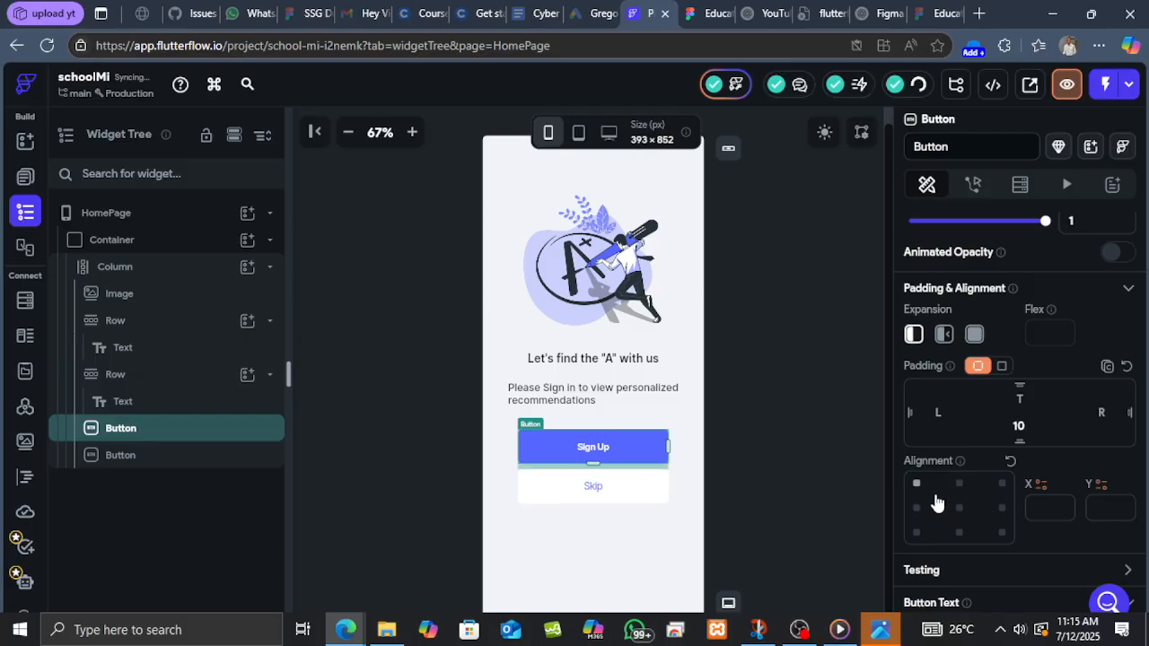
pyautogui.write('6')
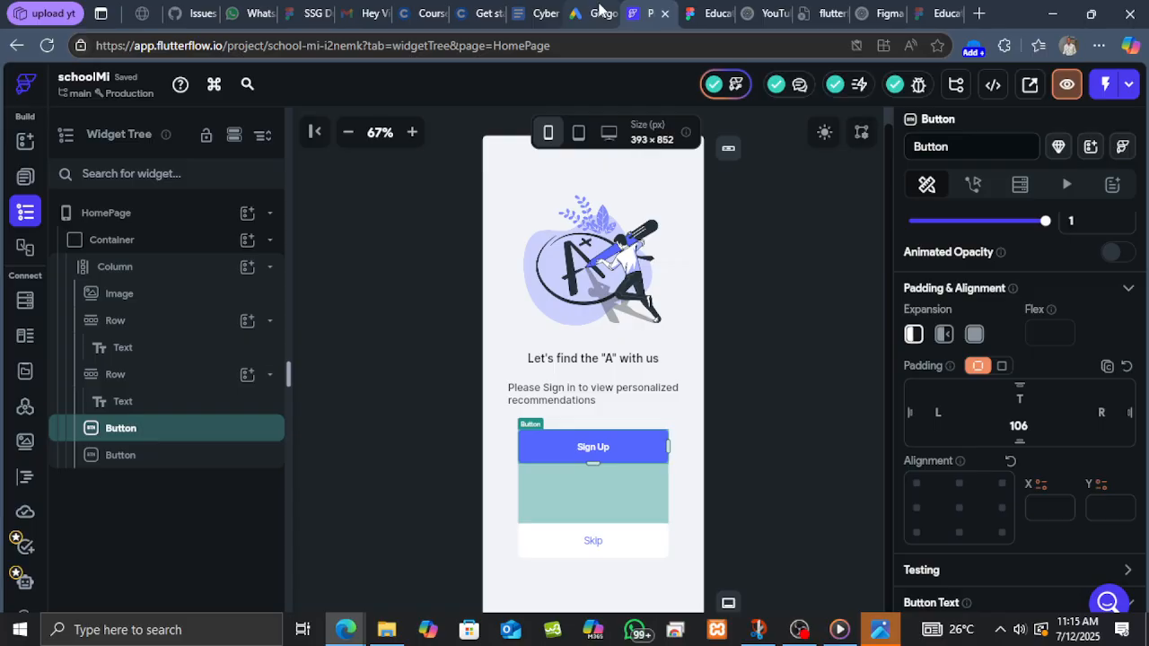
pyautogui.click(709, 14)
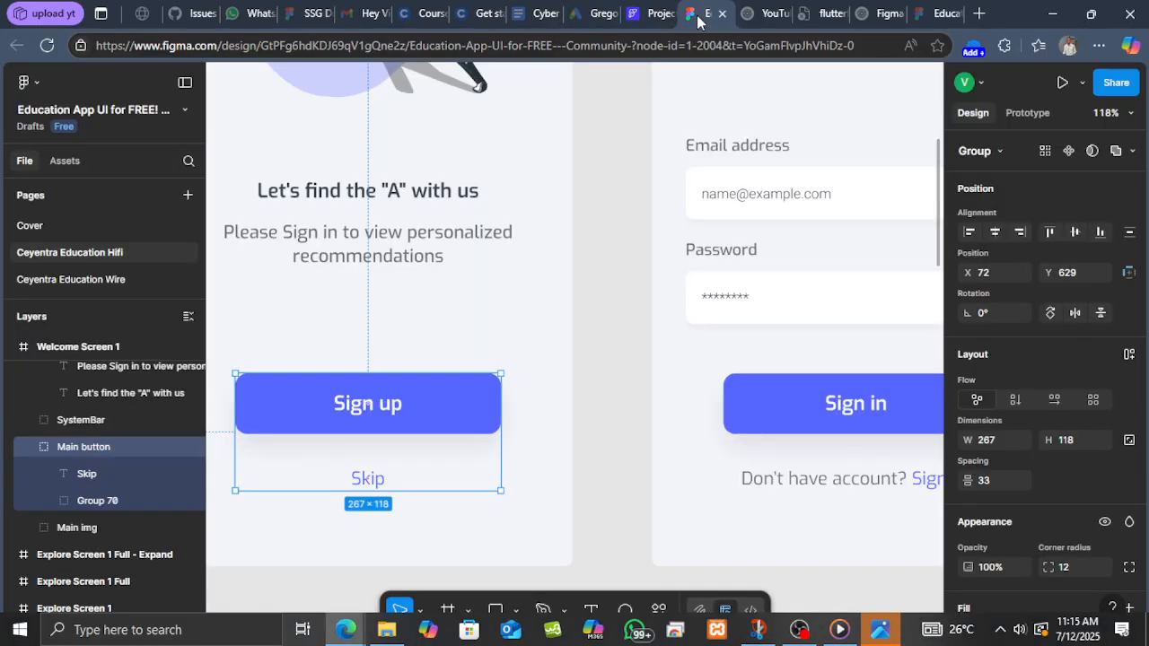
pyautogui.click(653, 12)
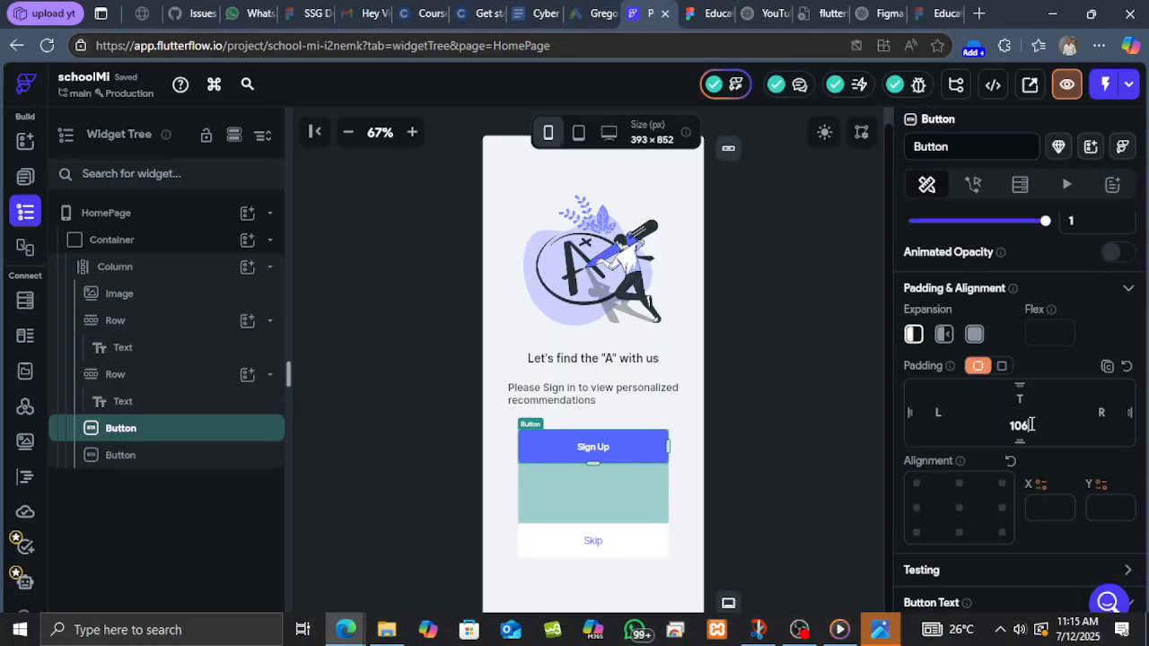
# Set the Sign Up button's bottom padding to 60.
pyautogui.scroll(1, 803, 364)
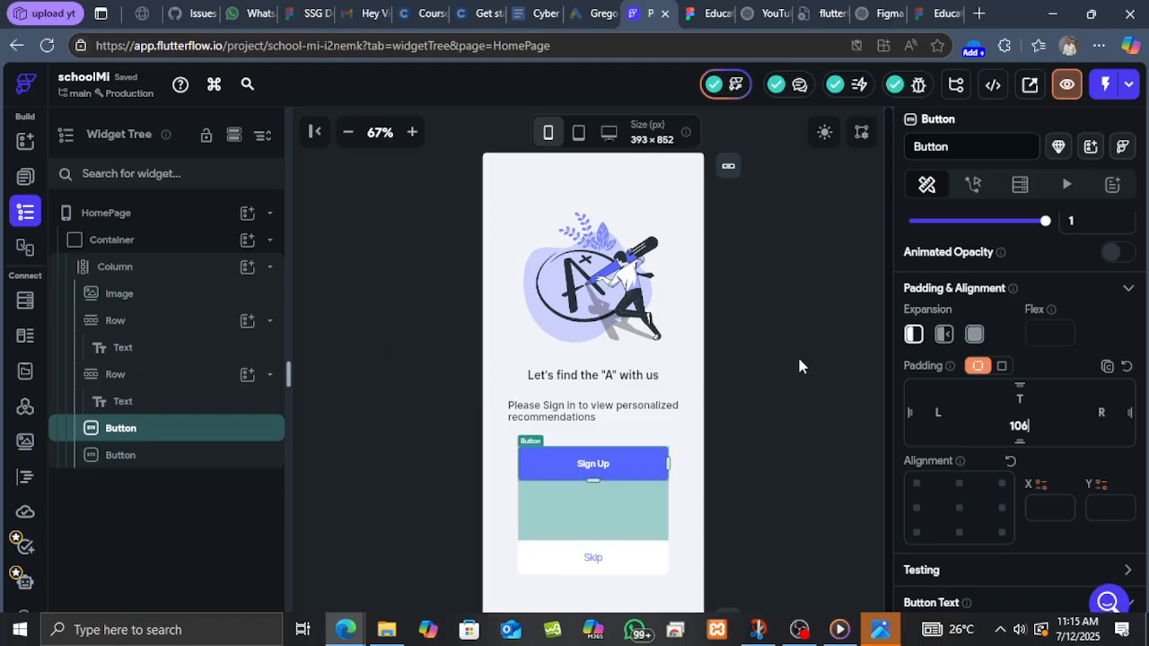
pyautogui.scroll(-1, 790, 368)
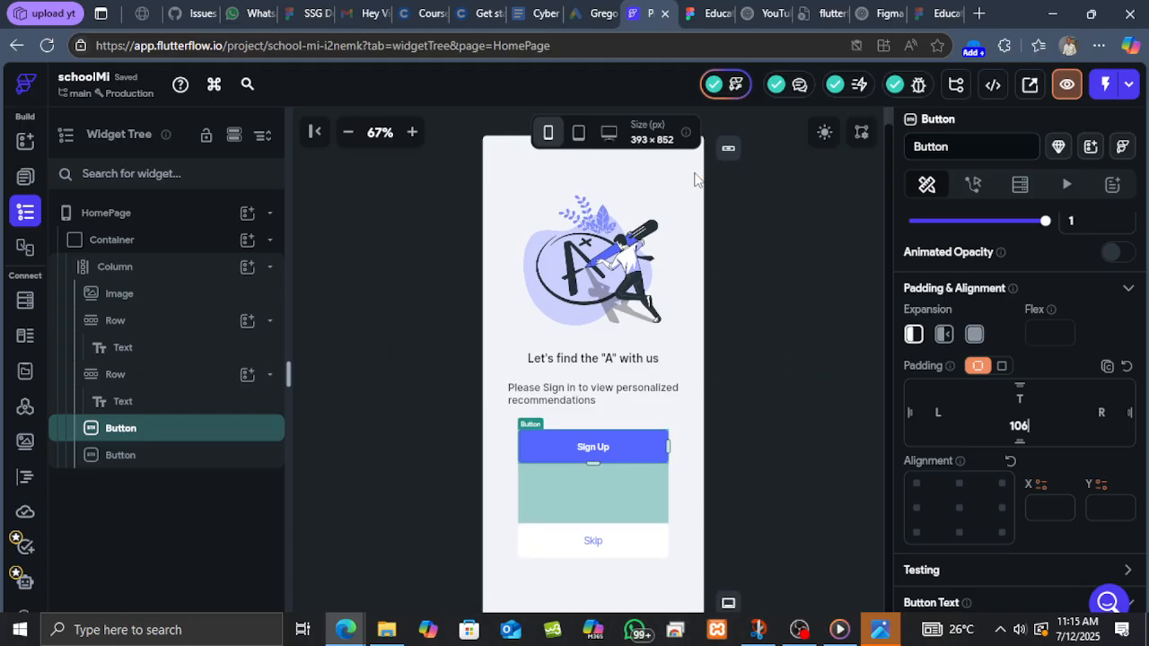
pyautogui.click(348, 132)
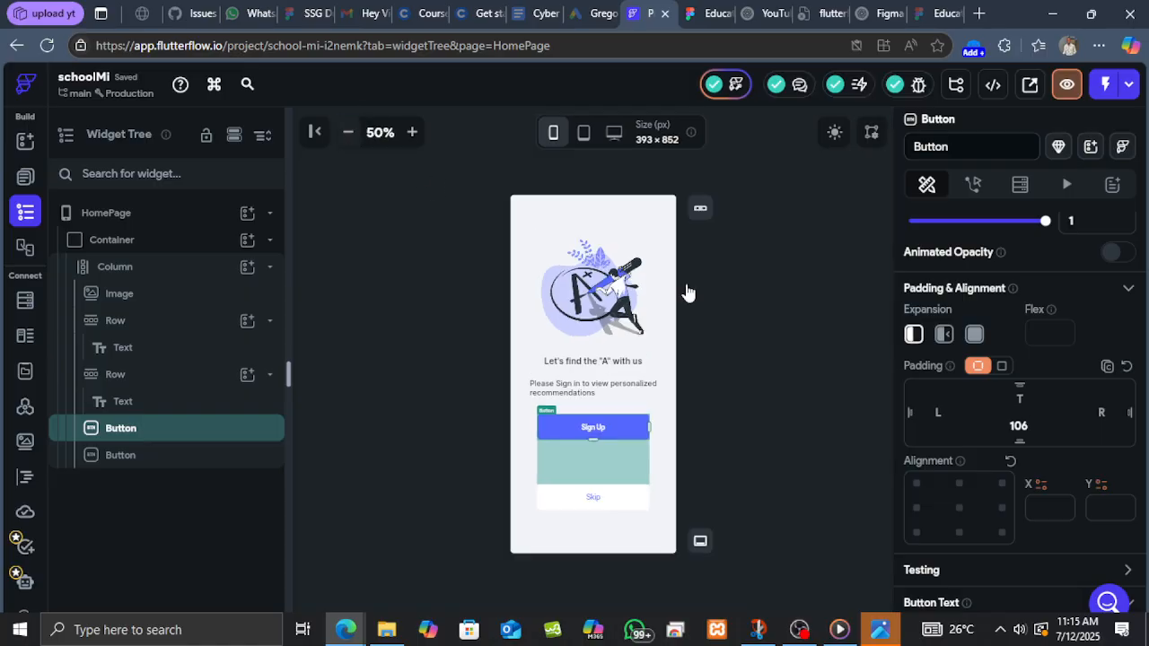
pyautogui.click(804, 325)
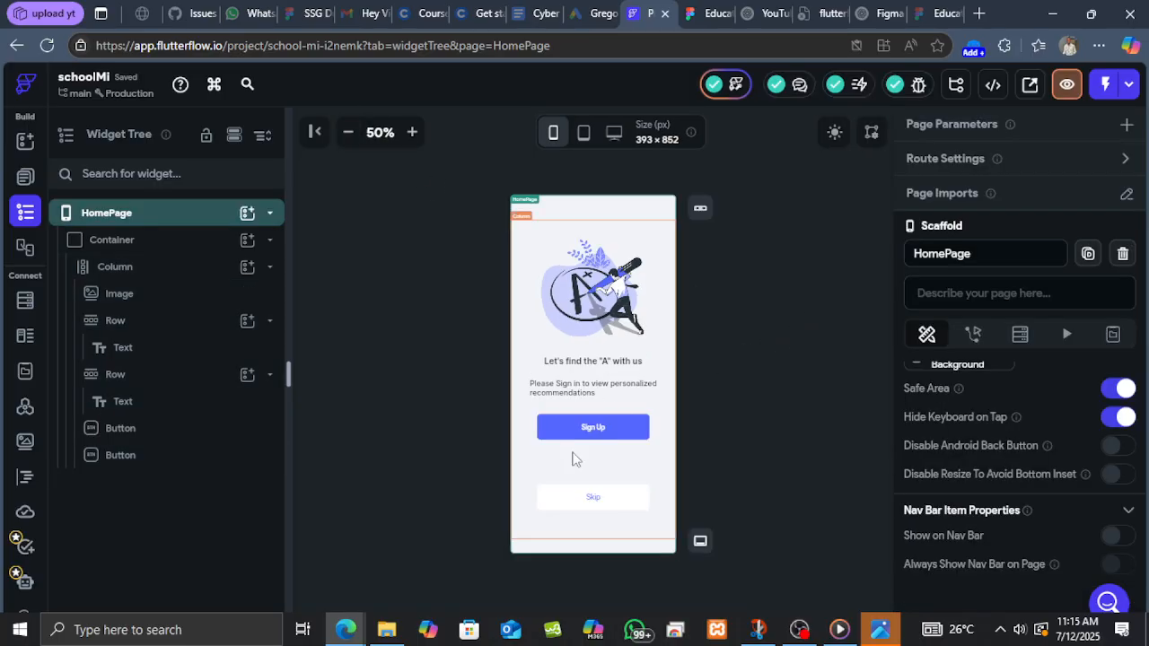
pyautogui.click(618, 436)
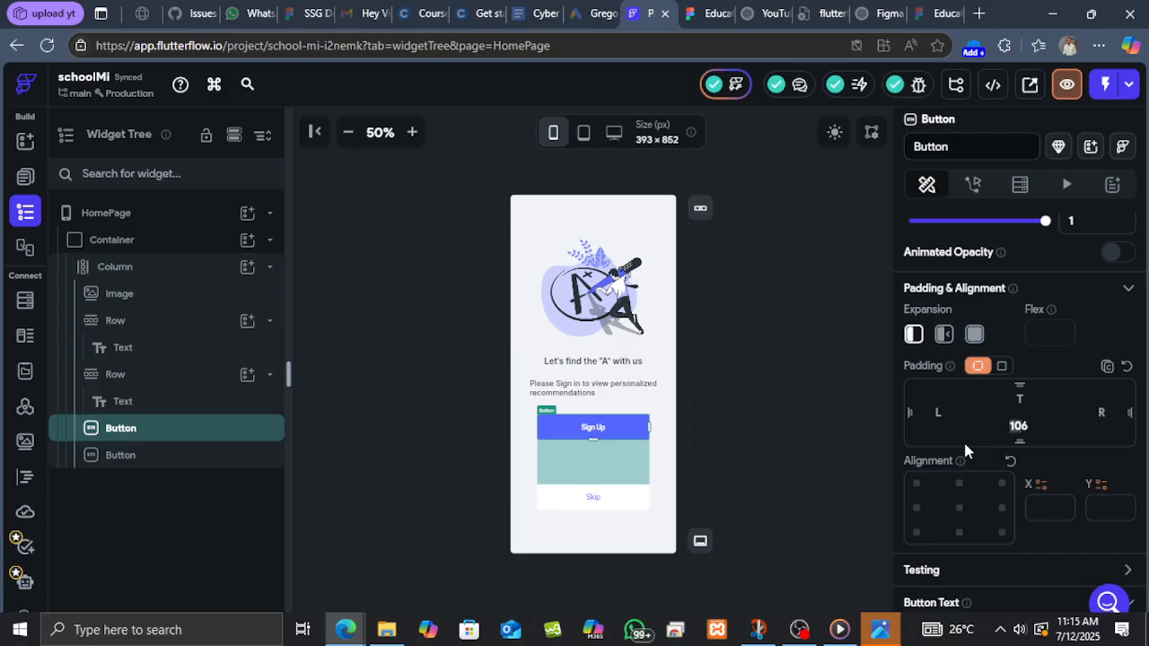
pyautogui.write('6')
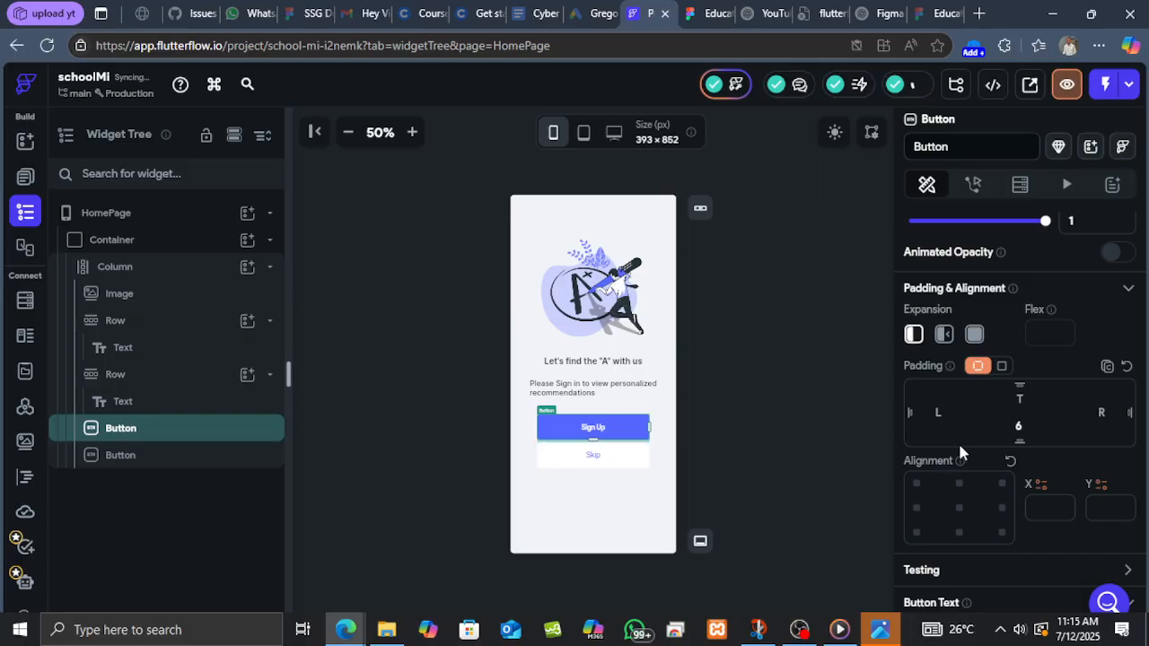
pyautogui.write('0')
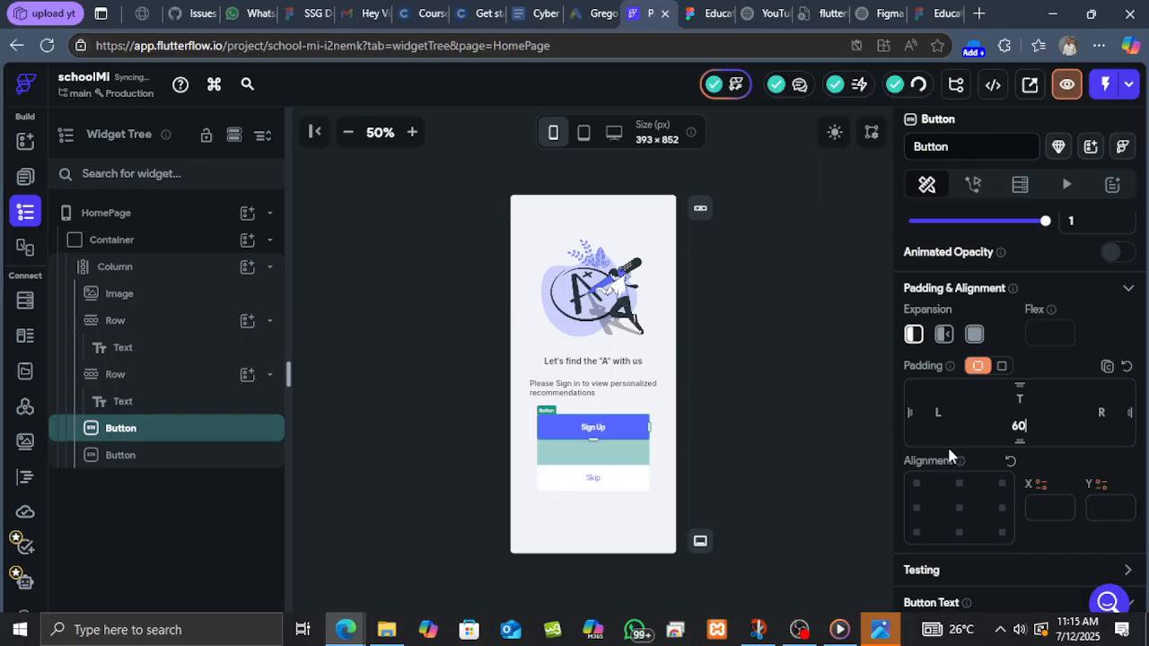
pyautogui.click(864, 436)
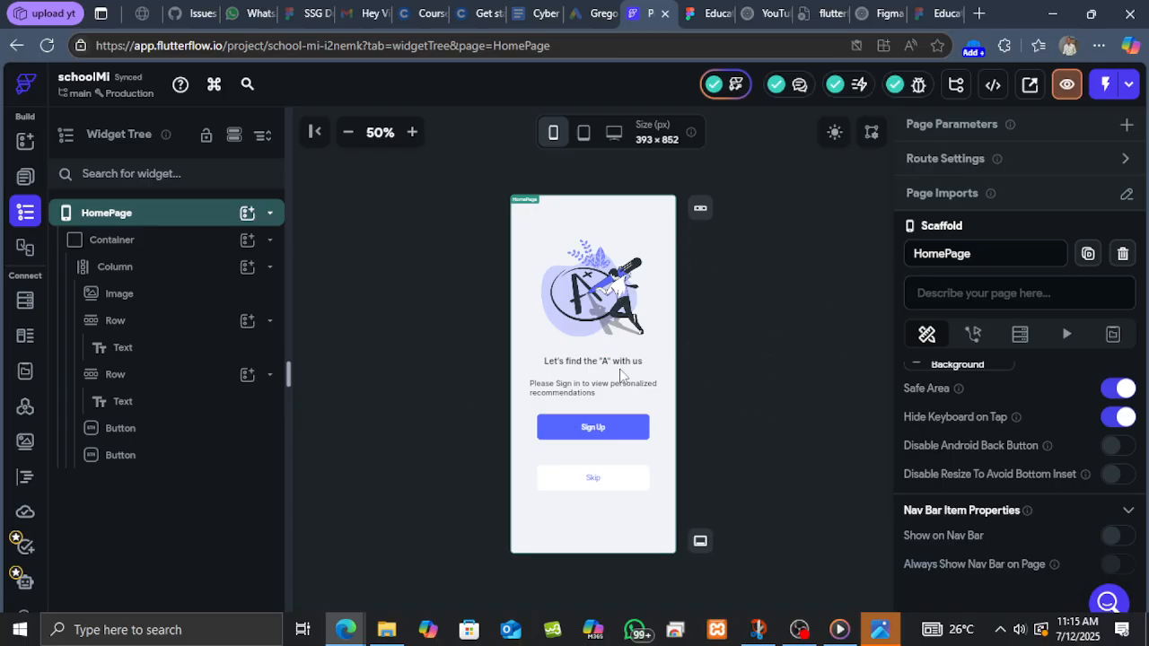
# Switch to Figma and examine the Sign in Screen 1 design next to the welcome screen.
pyautogui.click(716, 11)
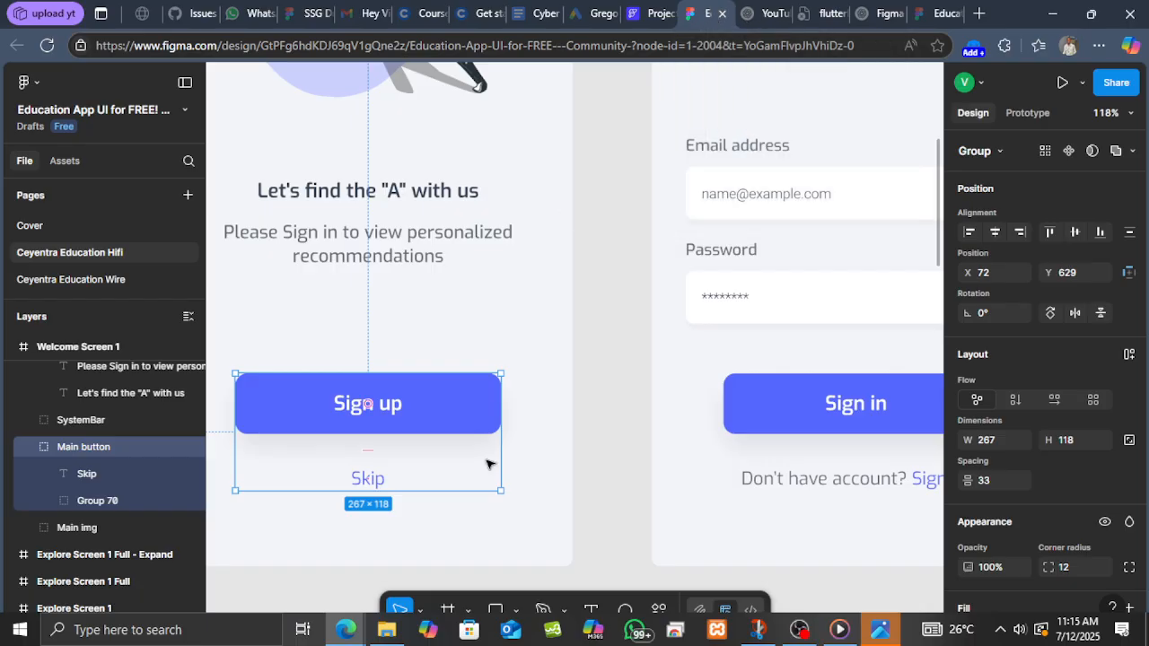
pyautogui.hscroll(5, 555, 411)
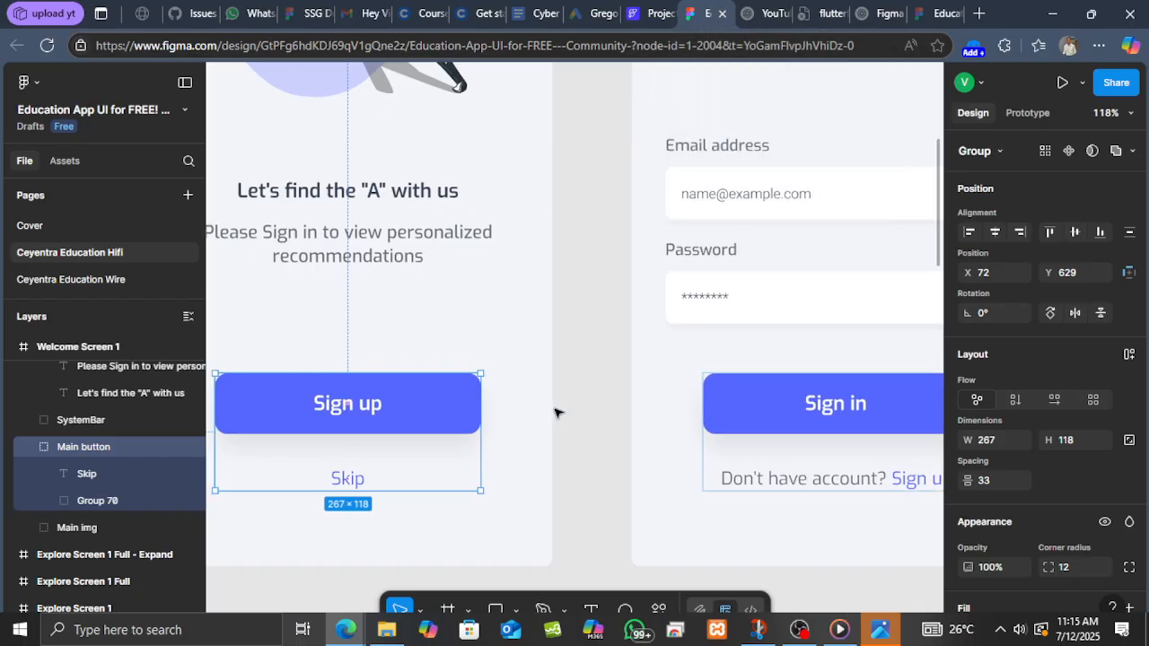
pyautogui.scroll(-5, 560, 404)
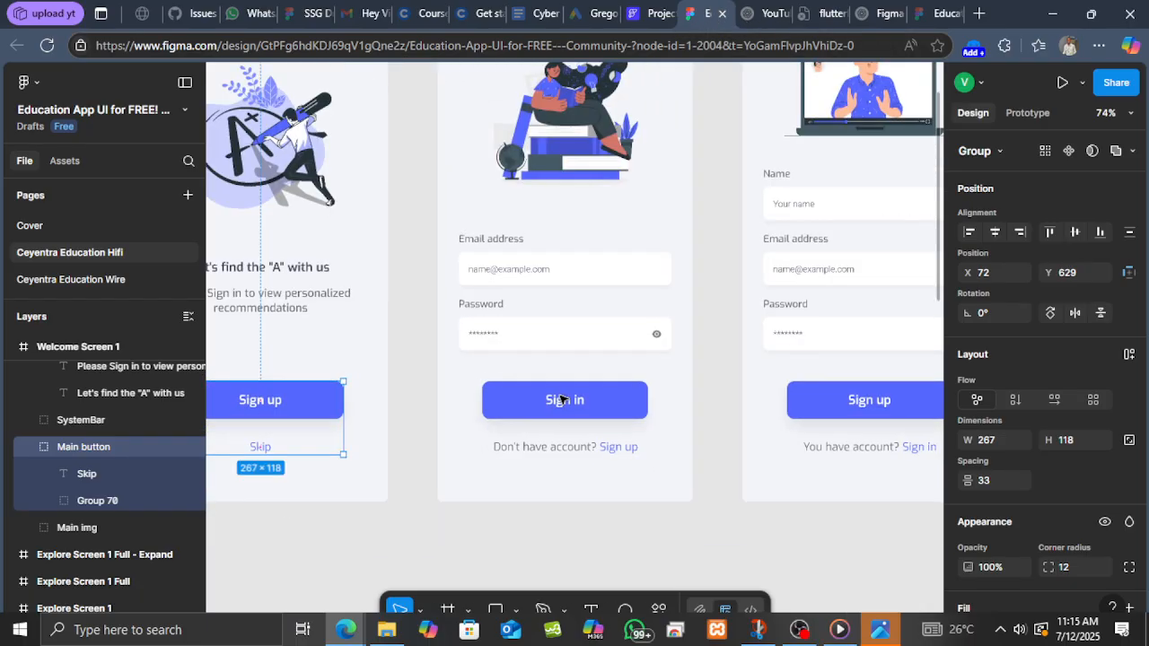
pyautogui.scroll(2, 561, 400)
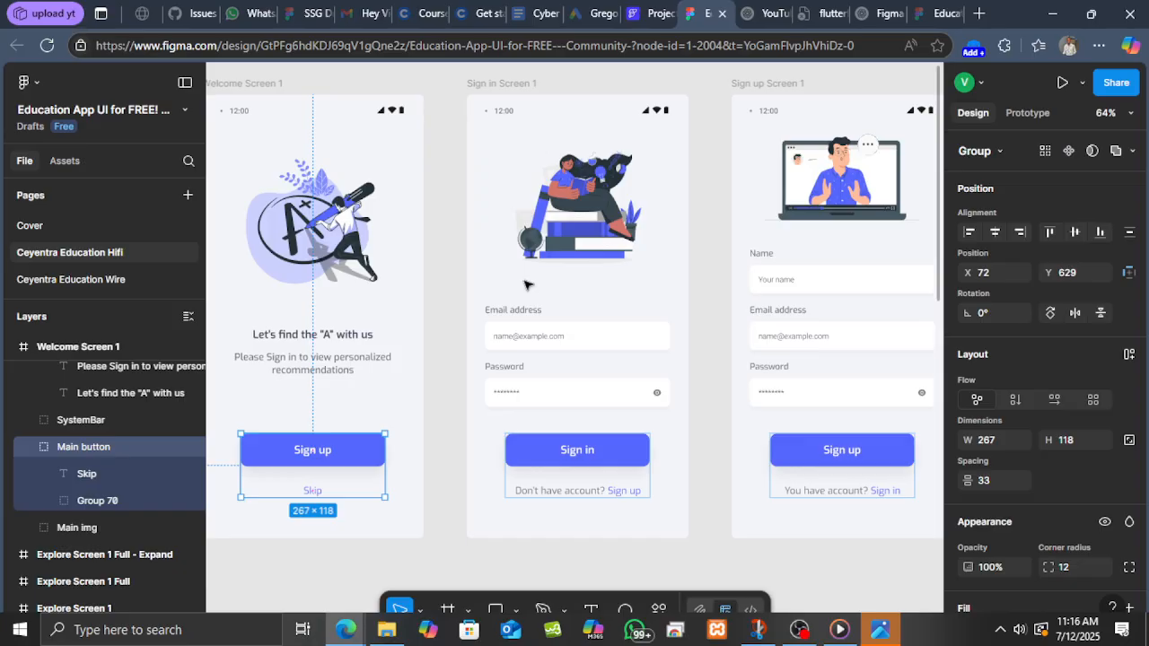
pyautogui.scroll(1, 544, 269)
pyautogui.scroll(-4, 546, 280)
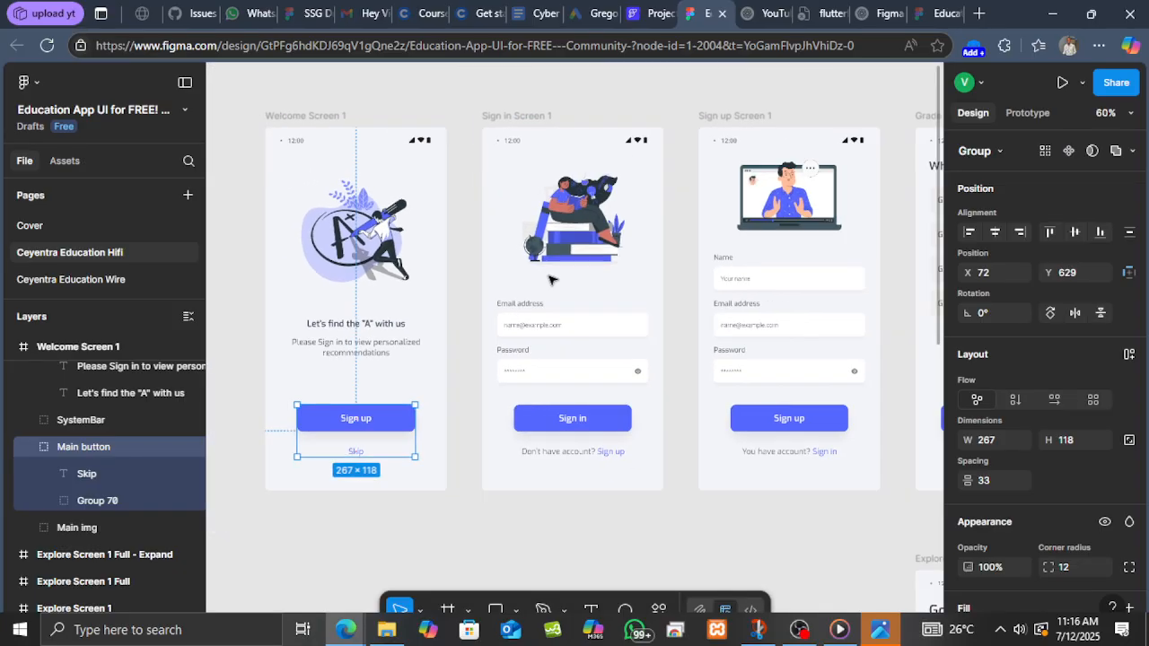
pyautogui.scroll(4, 550, 280)
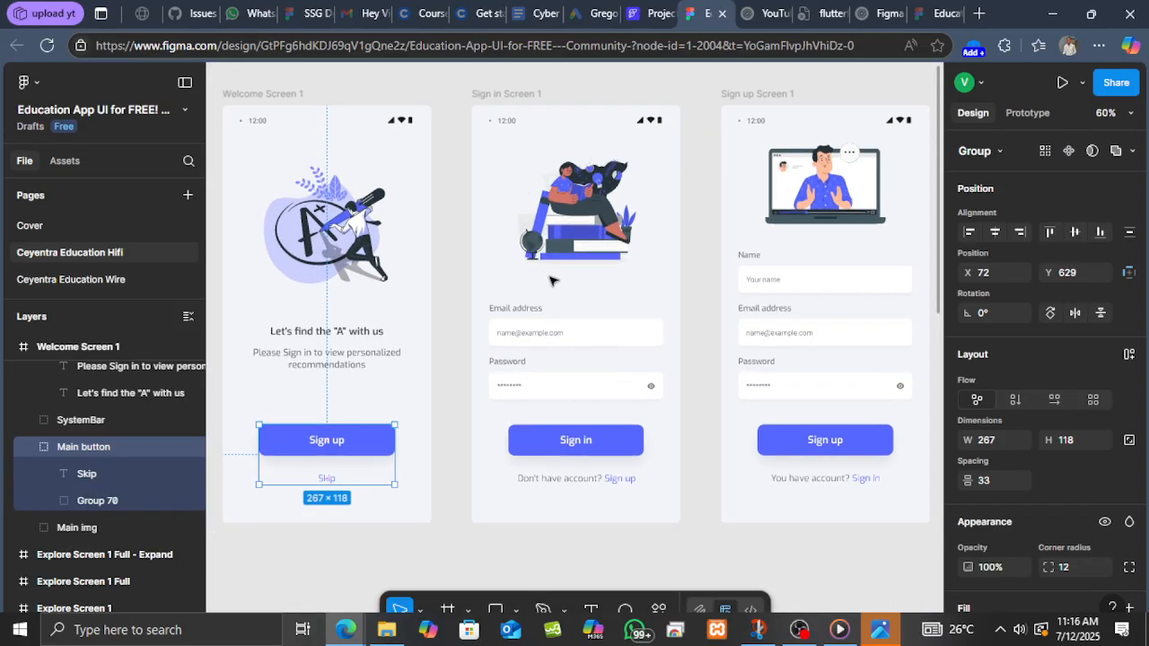
pyautogui.scroll(1, 551, 280)
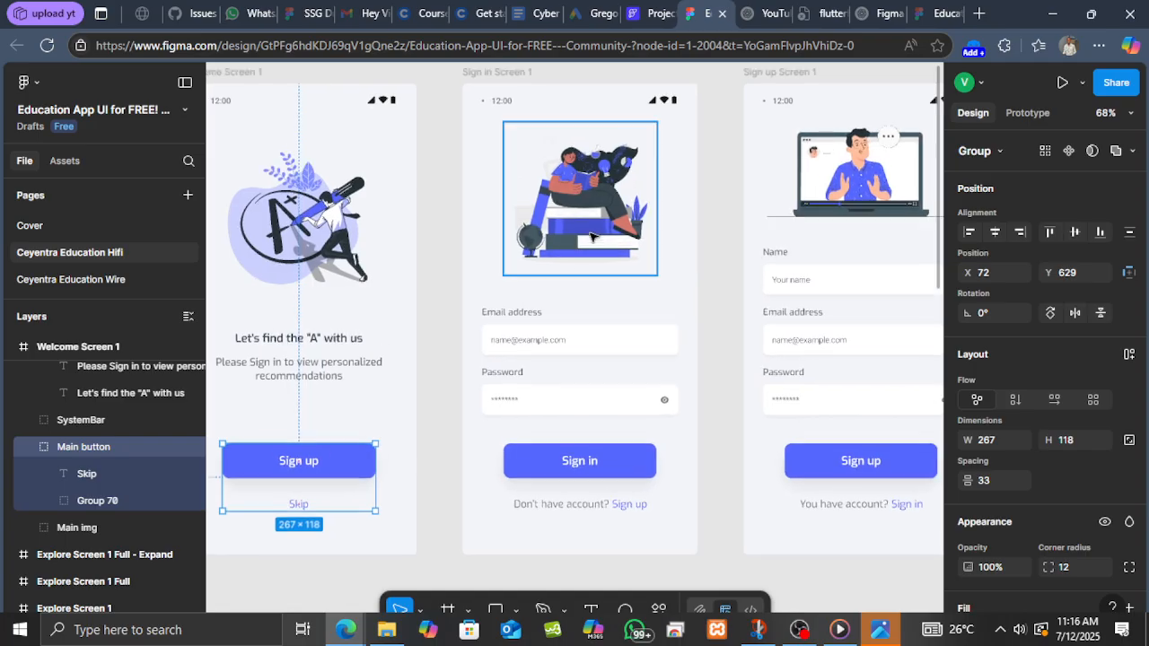
# Export the sign-in screen's main illustration as a PNG at 2x scale.
pyautogui.click(552, 264)
pyautogui.scroll(-3, 1066, 478)
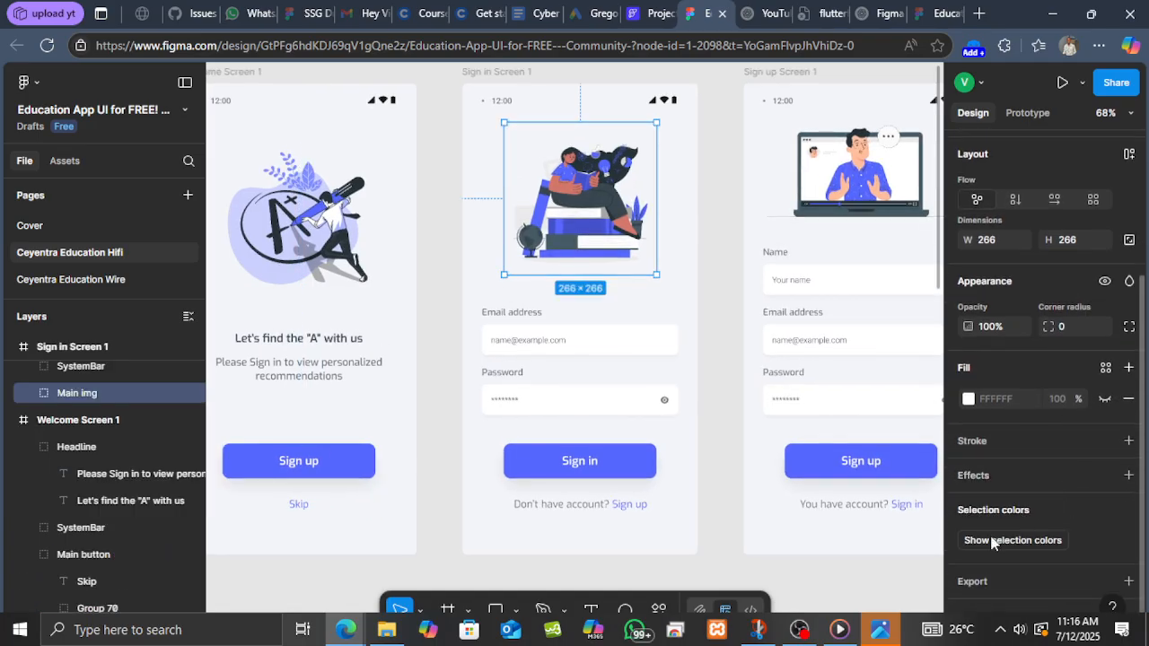
pyautogui.scroll(-3, 1028, 503)
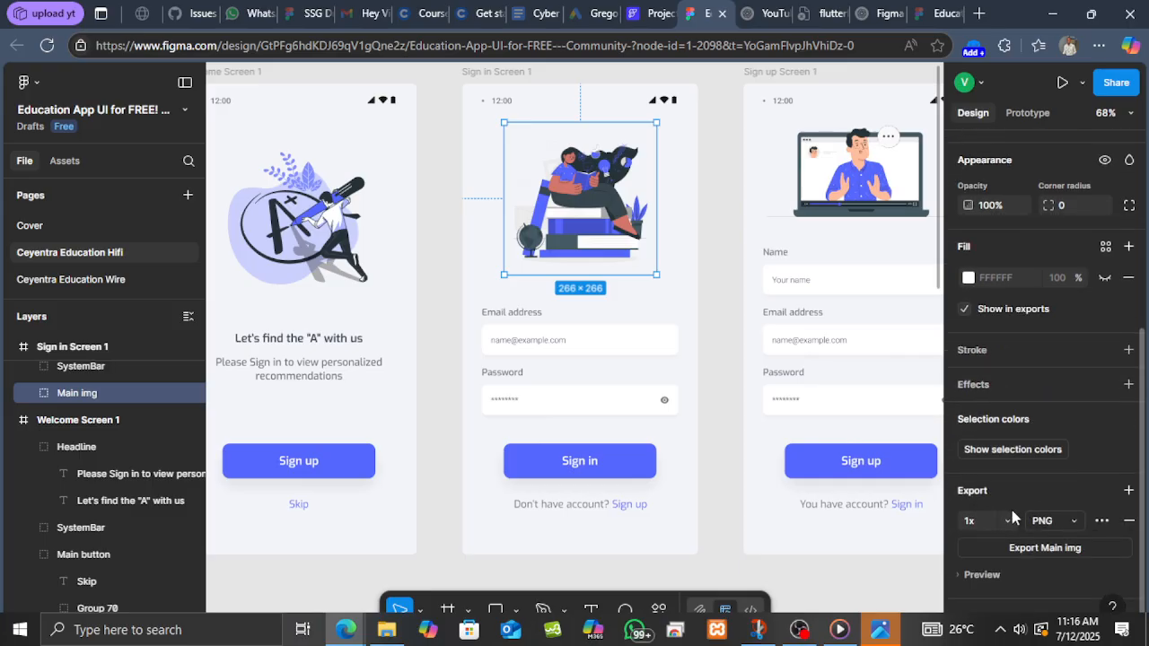
pyautogui.click(998, 523)
pyautogui.click(993, 537)
pyautogui.click(1037, 551)
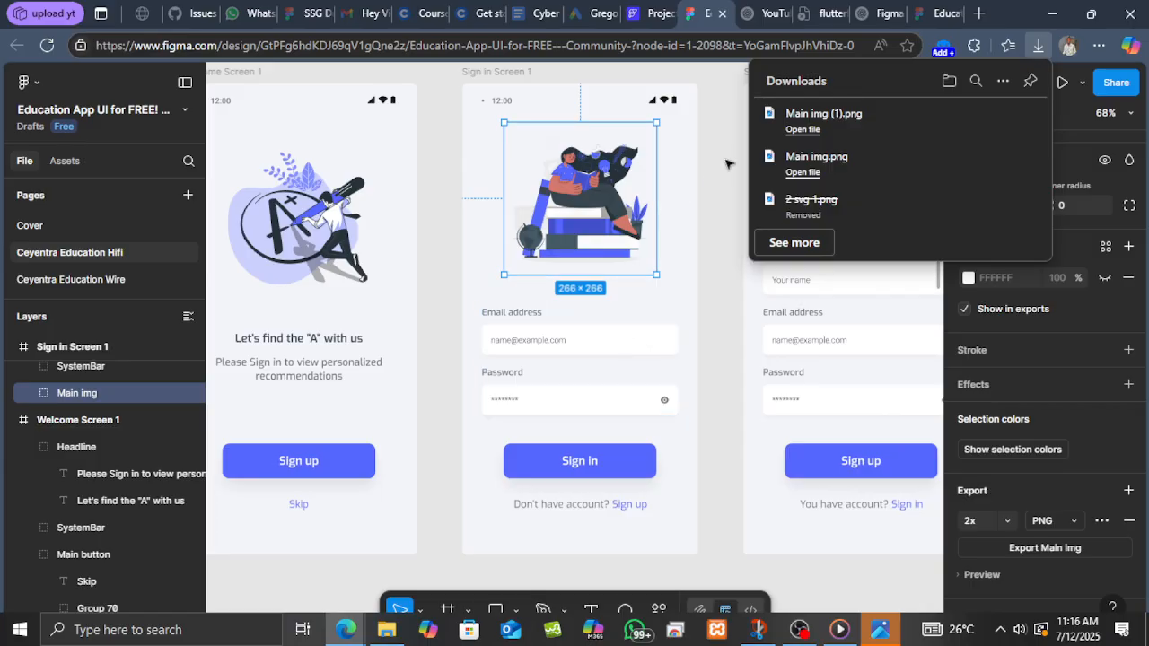
pyautogui.click(727, 164)
pyautogui.click(727, 164)
pyautogui.click(646, 14)
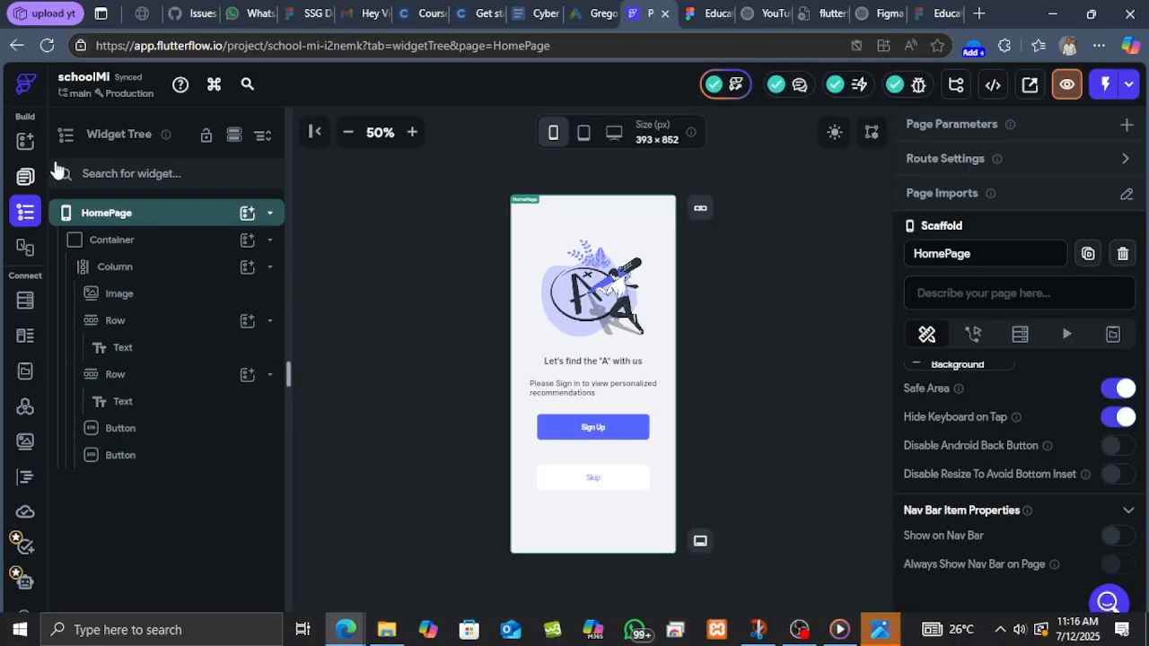
pyautogui.click(705, 13)
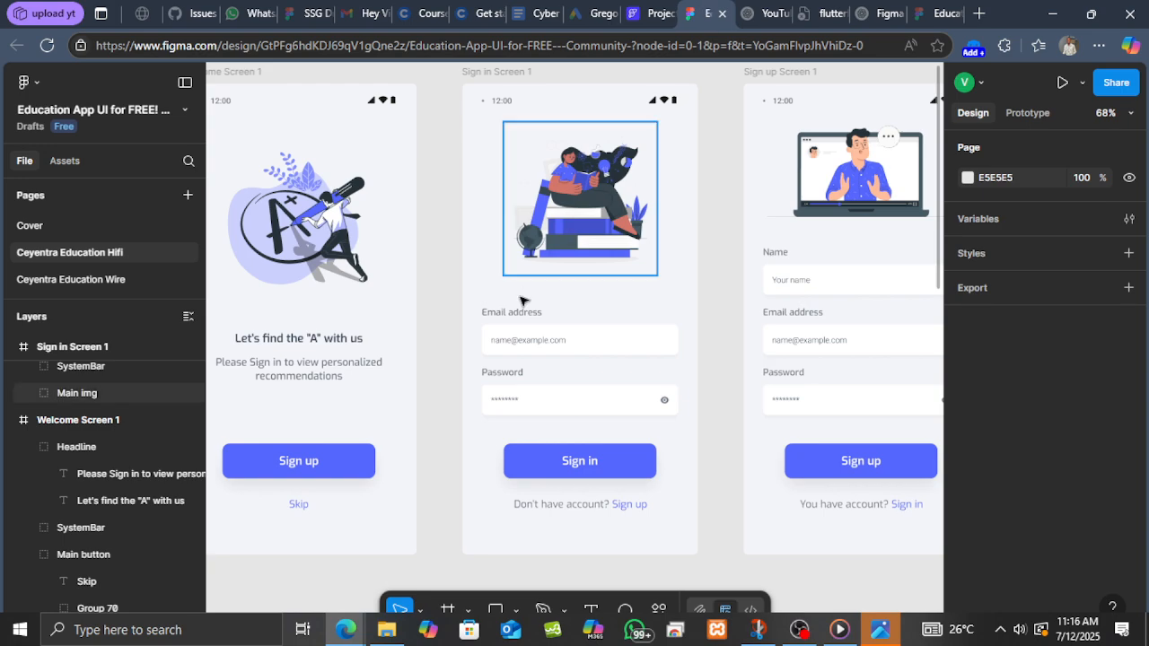
pyautogui.scroll(1, 524, 290)
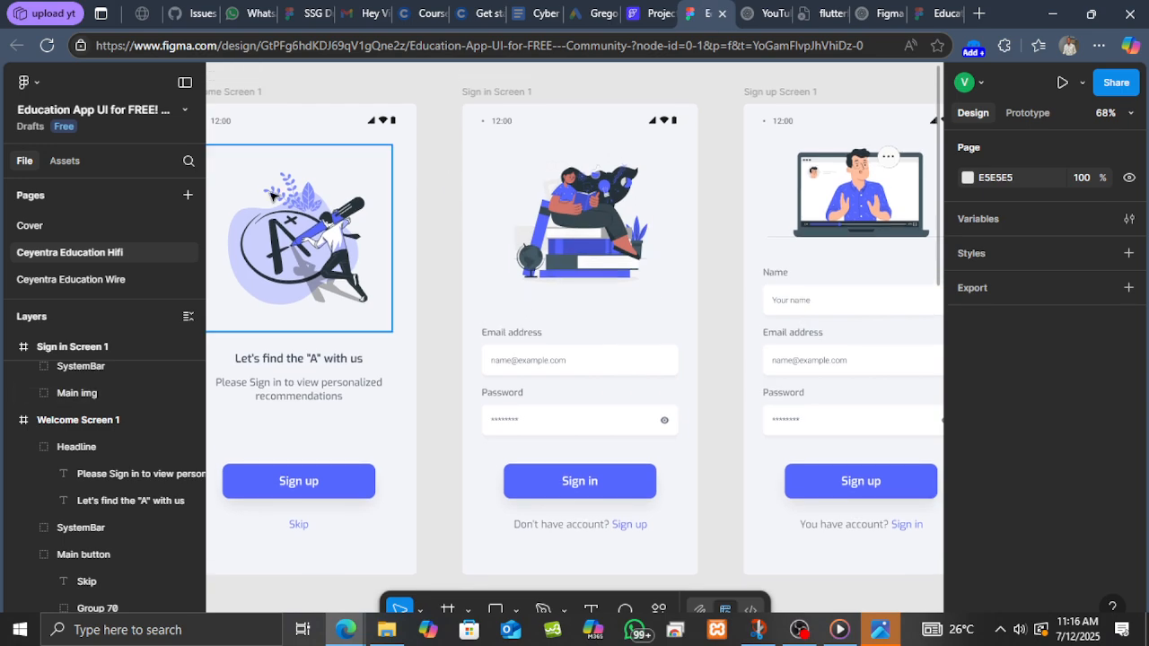
pyautogui.scroll(-1, 272, 196)
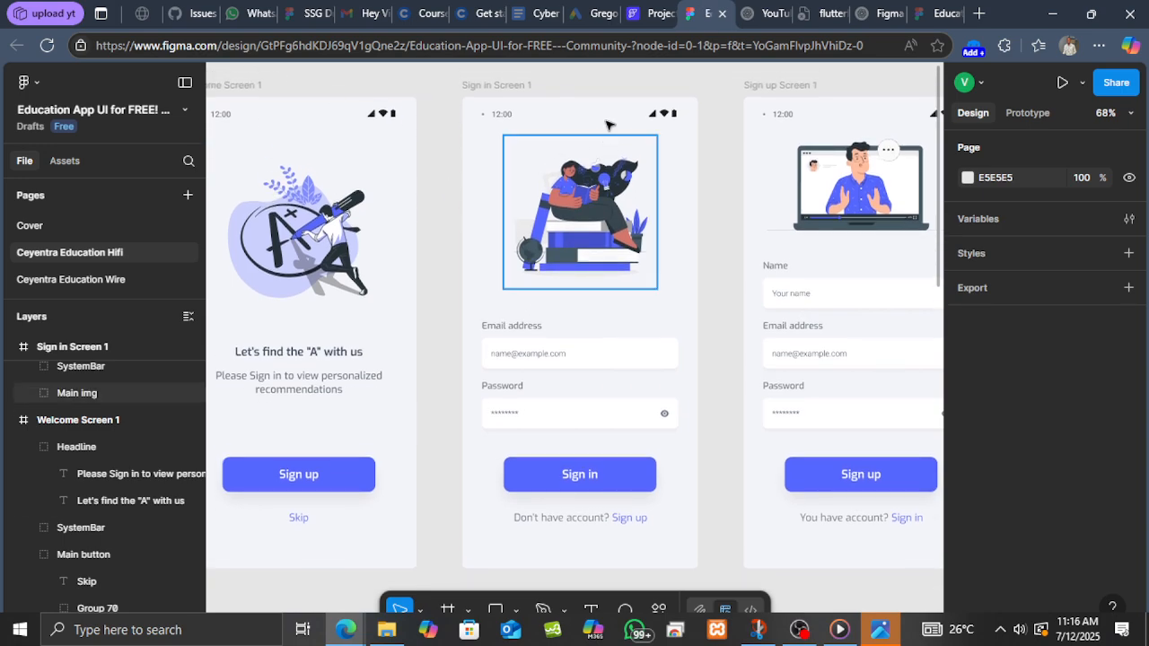
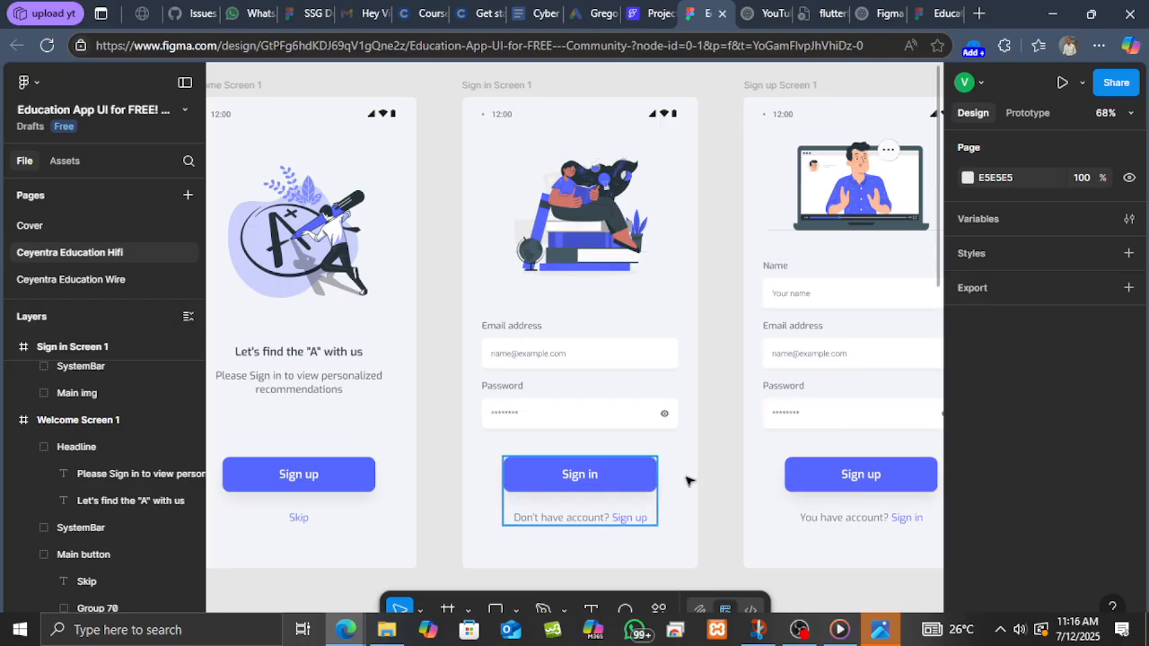
# Create a new blank page named SignIn and remove its app bar.
pyautogui.click(661, 16)
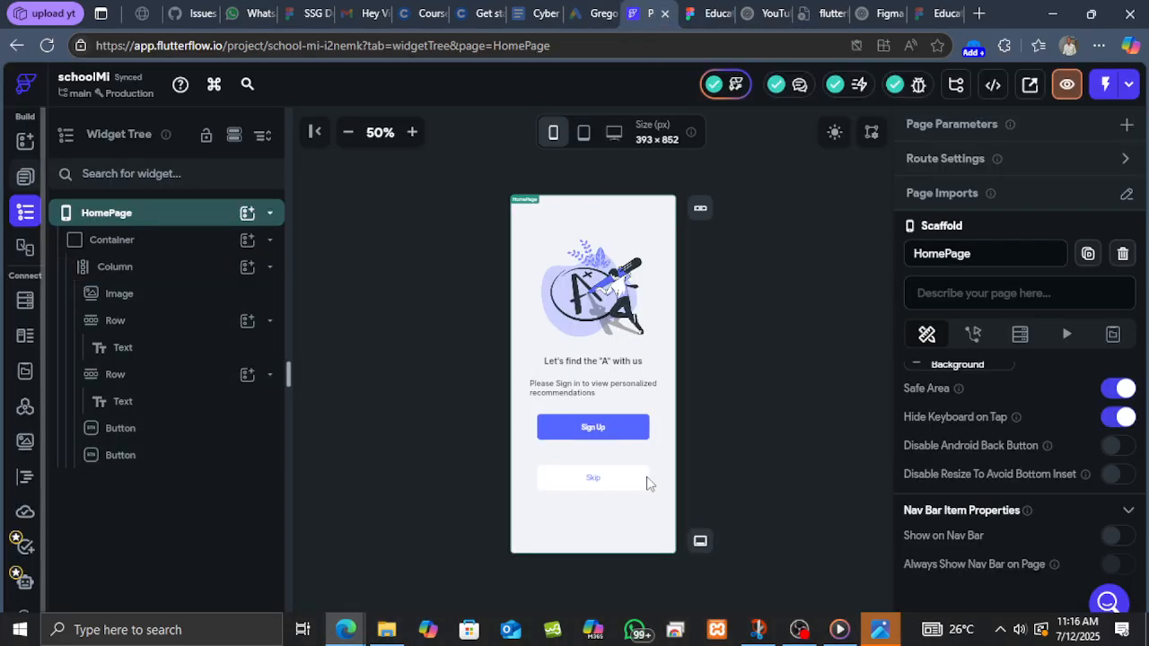
pyautogui.click(27, 180)
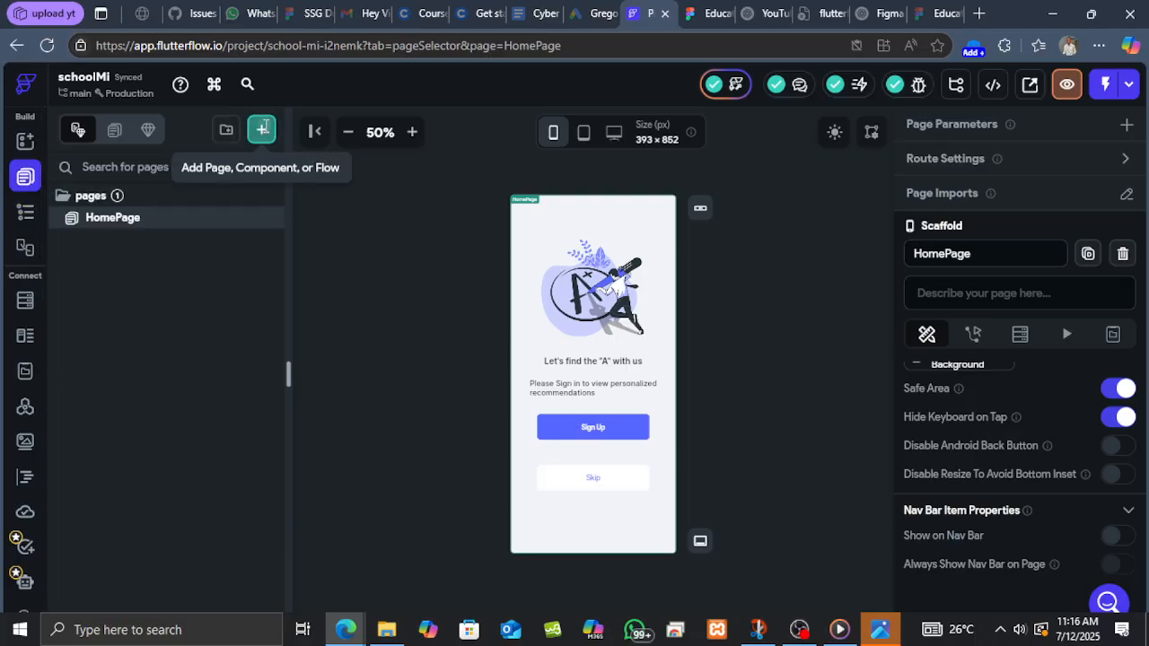
pyautogui.click(262, 130)
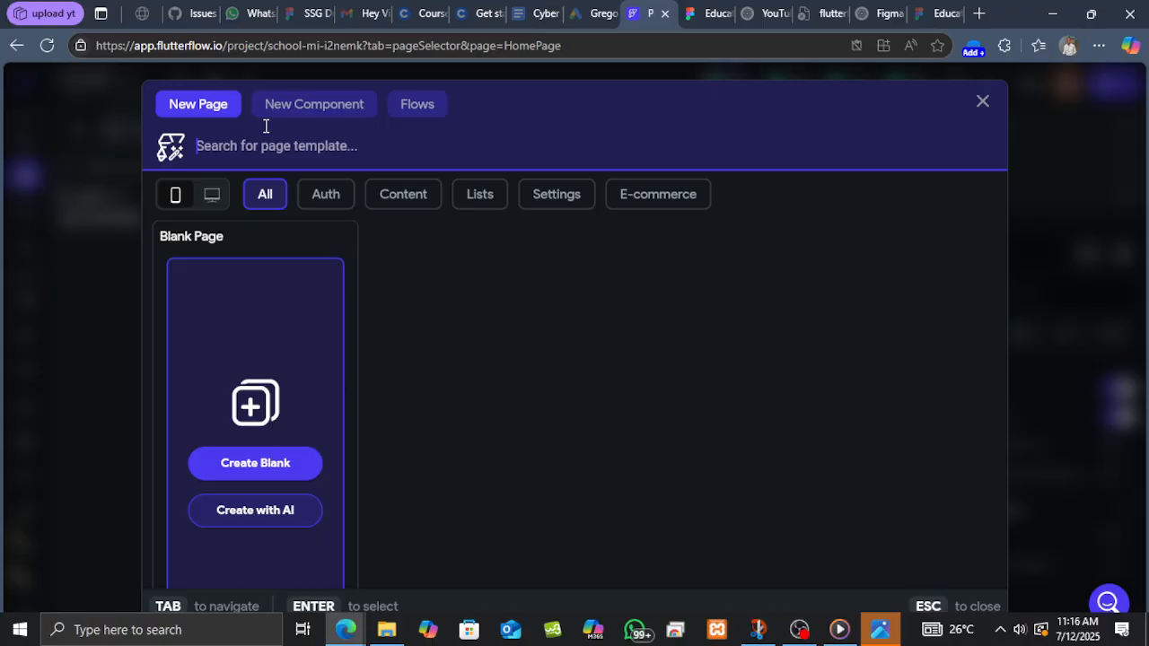
pyautogui.click(244, 464)
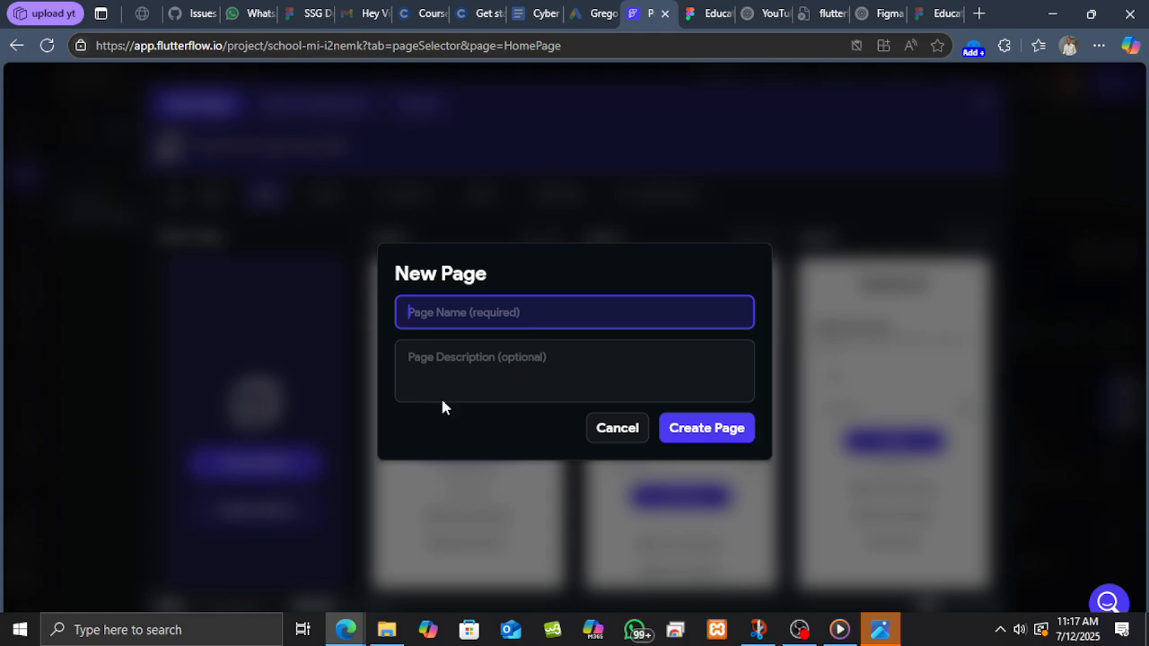
pyautogui.write('Sign')
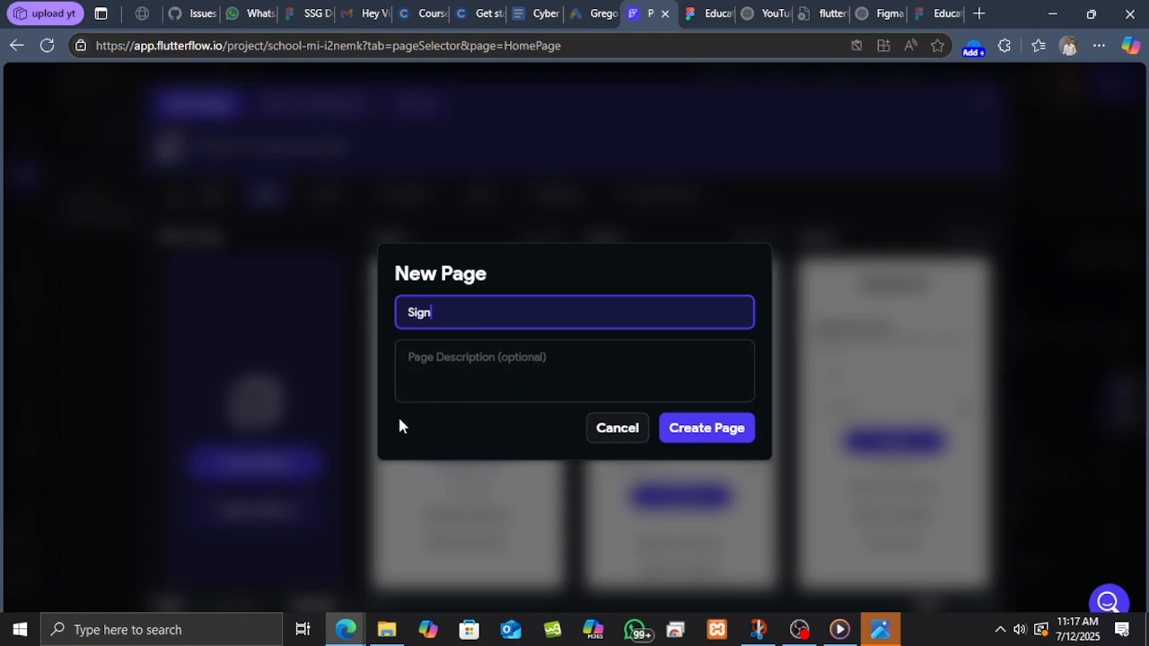
pyautogui.write('In')
pyautogui.click(714, 431)
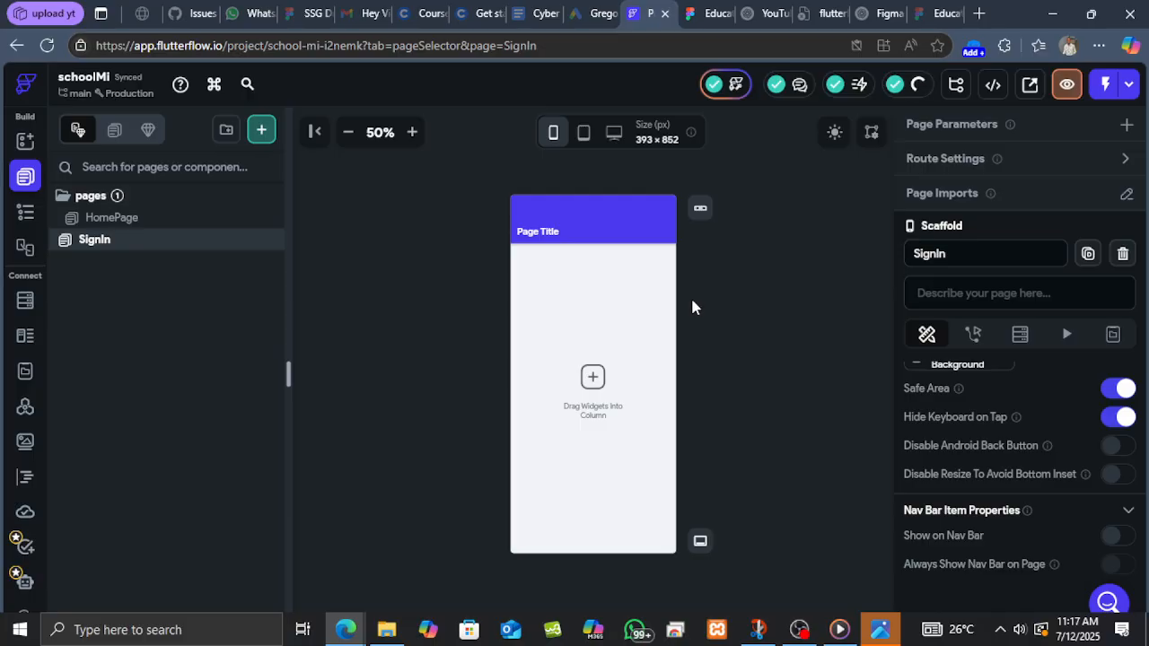
pyautogui.click(628, 234)
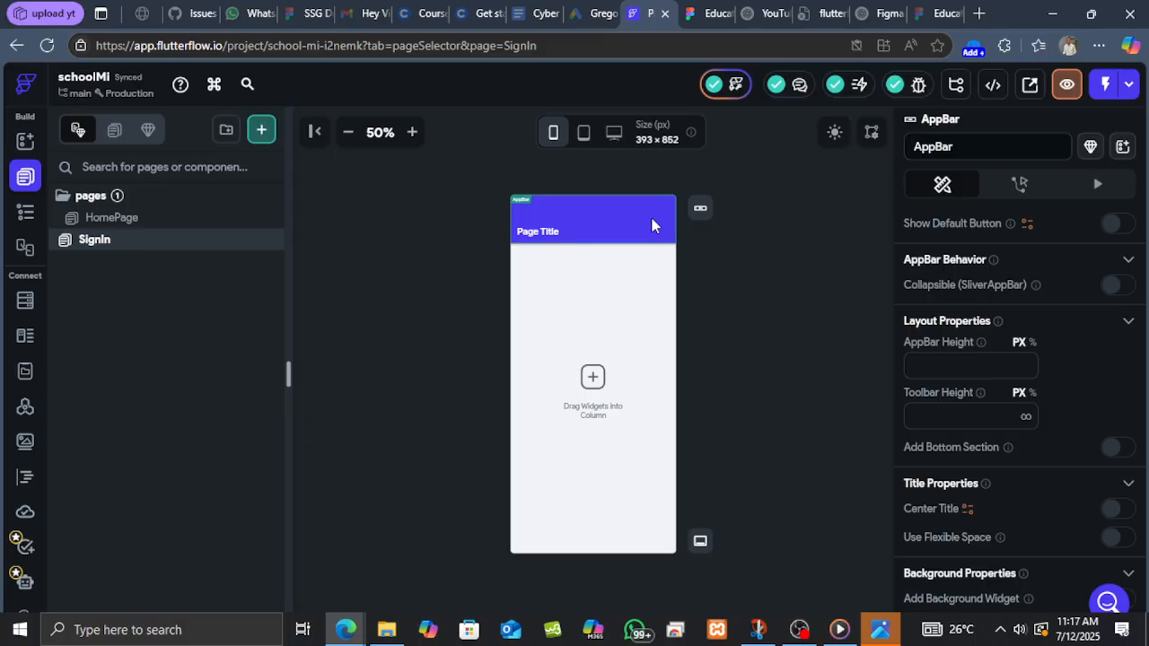
pyautogui.press('Delete')
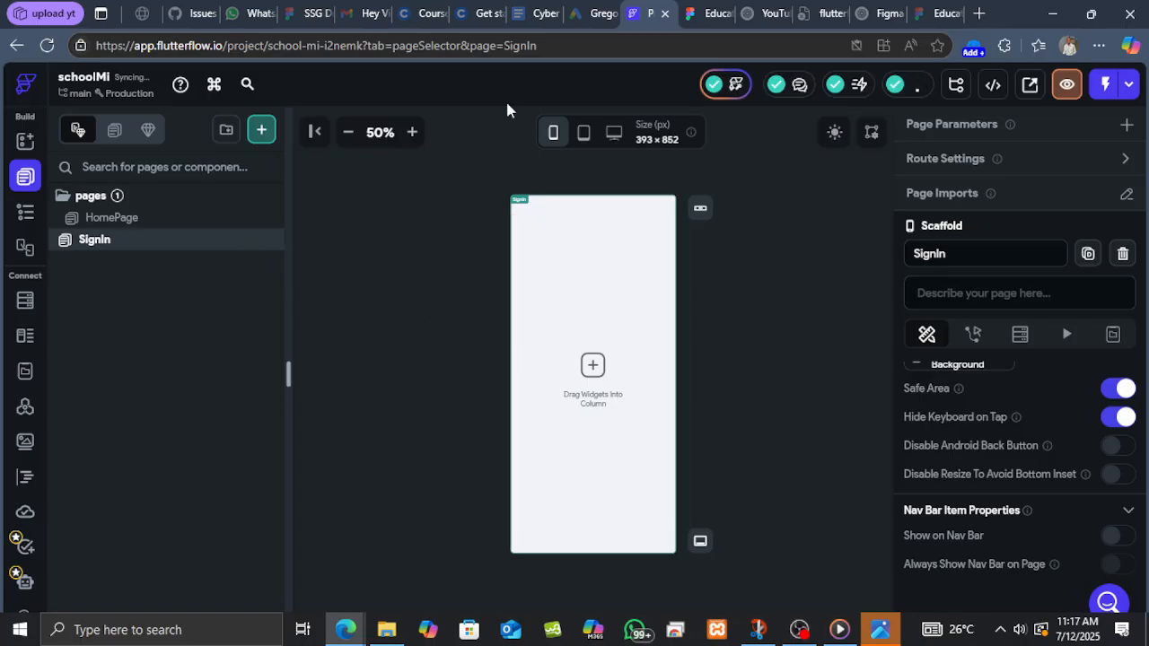
# Check the dimensions of the sign-in screen's main illustration in the Figma design.
pyautogui.click(706, 14)
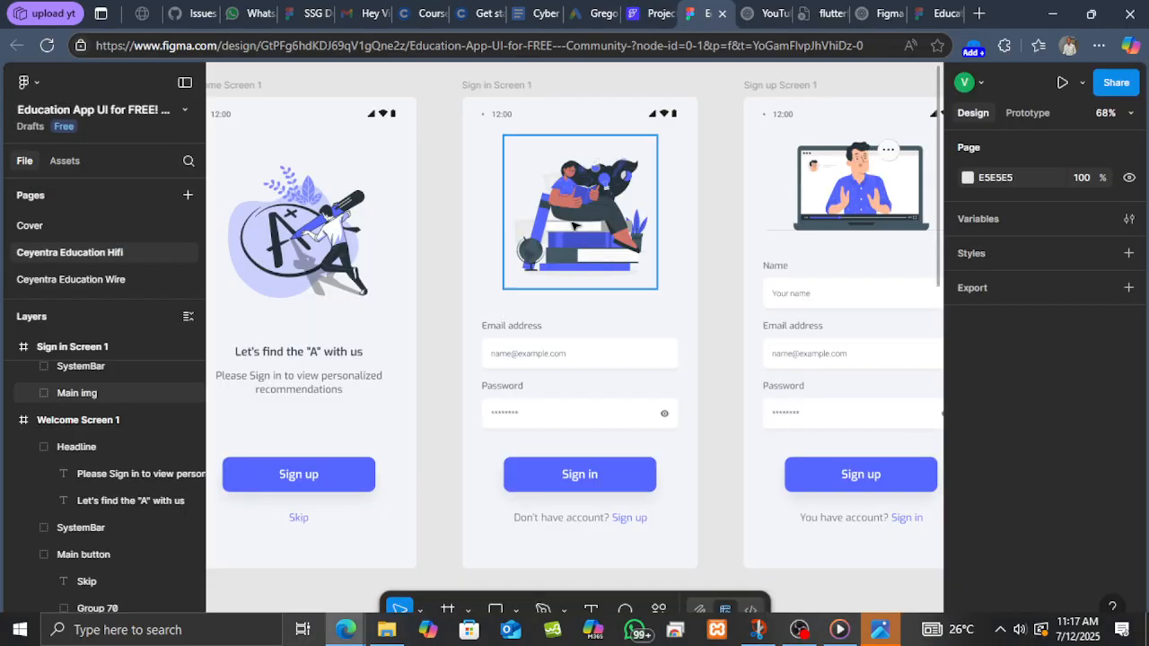
pyautogui.click(583, 249)
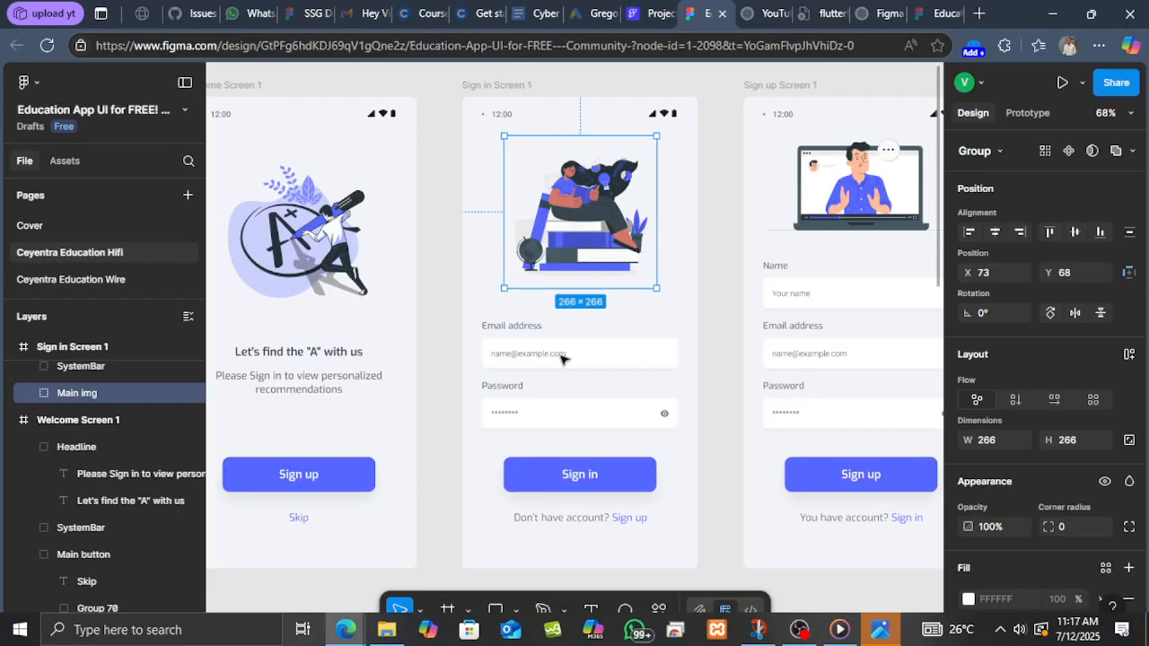
pyautogui.click(650, 14)
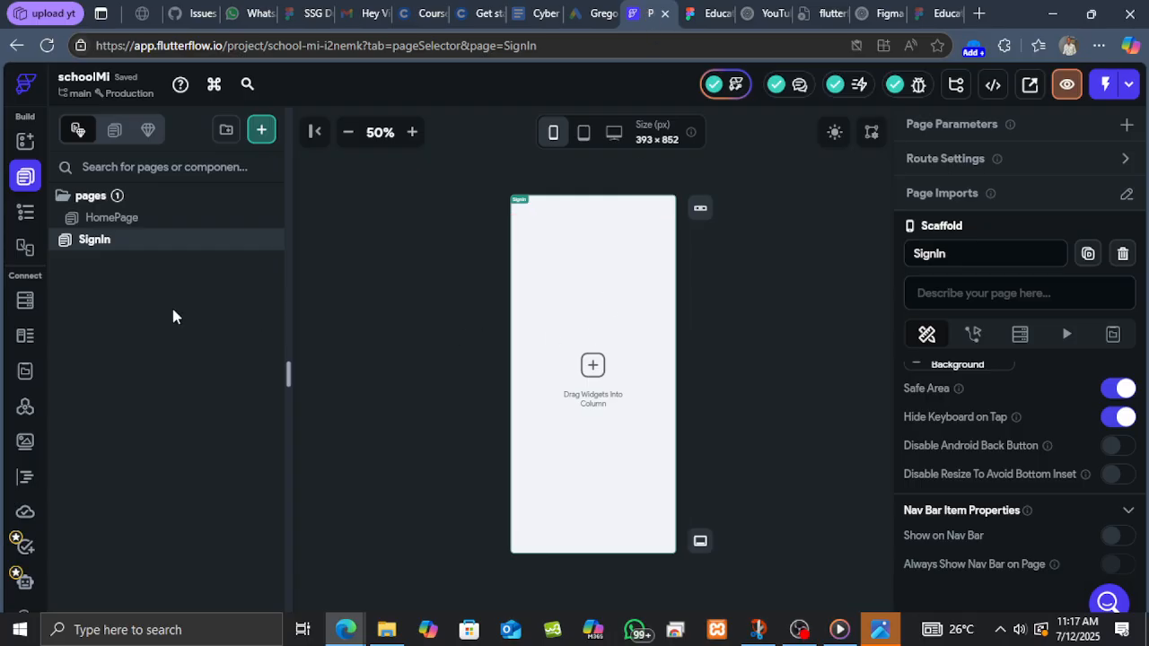
# Wrap the SignIn page's column in a container.
pyautogui.click(24, 212)
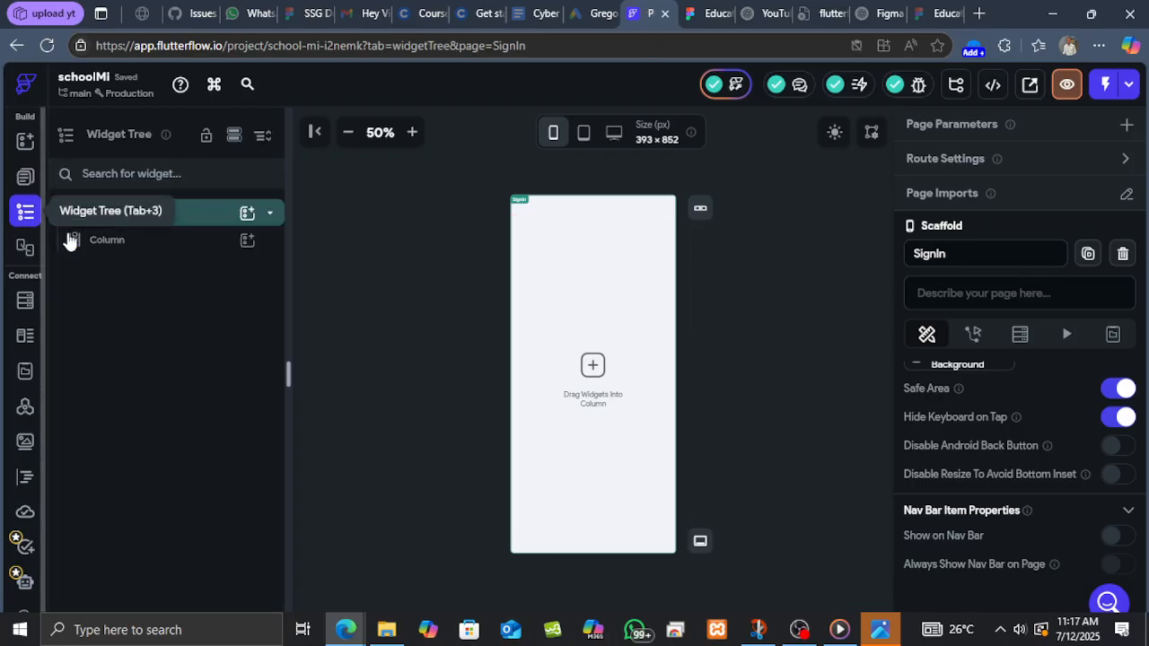
pyautogui.click(199, 248)
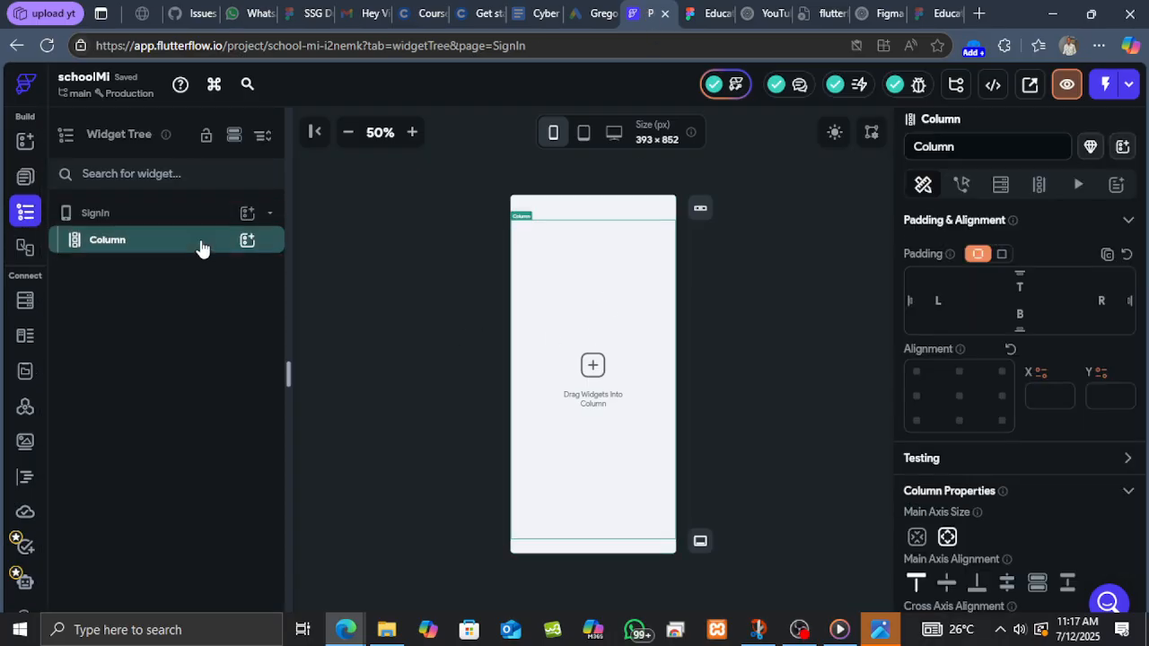
pyautogui.rightClick(202, 248)
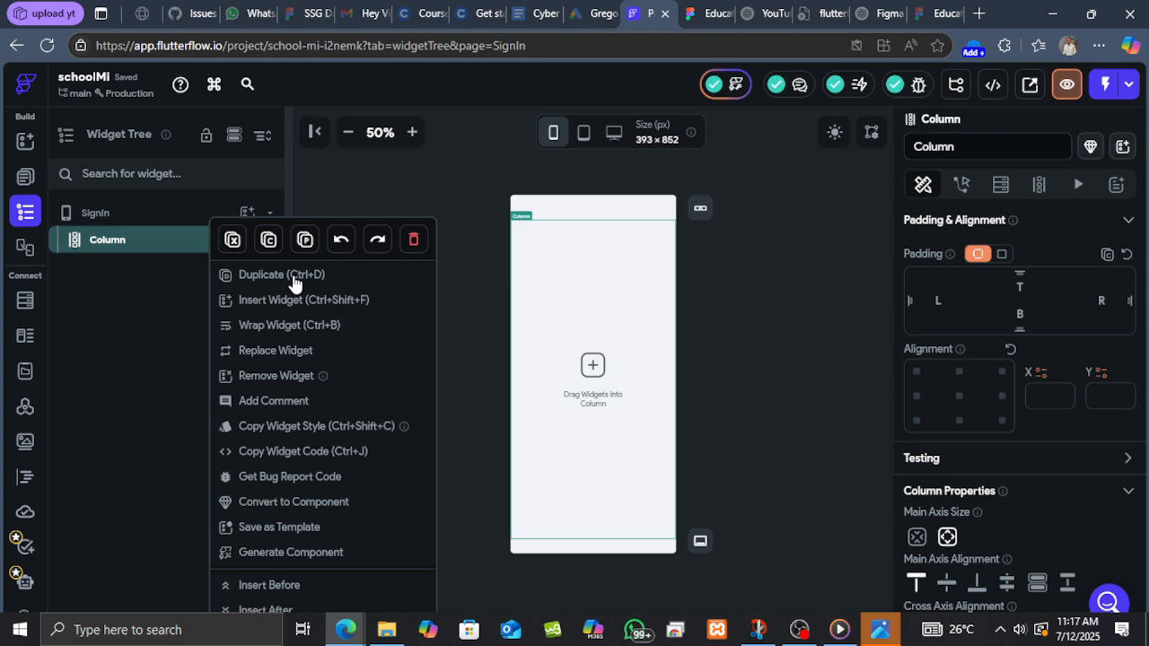
pyautogui.click(255, 329)
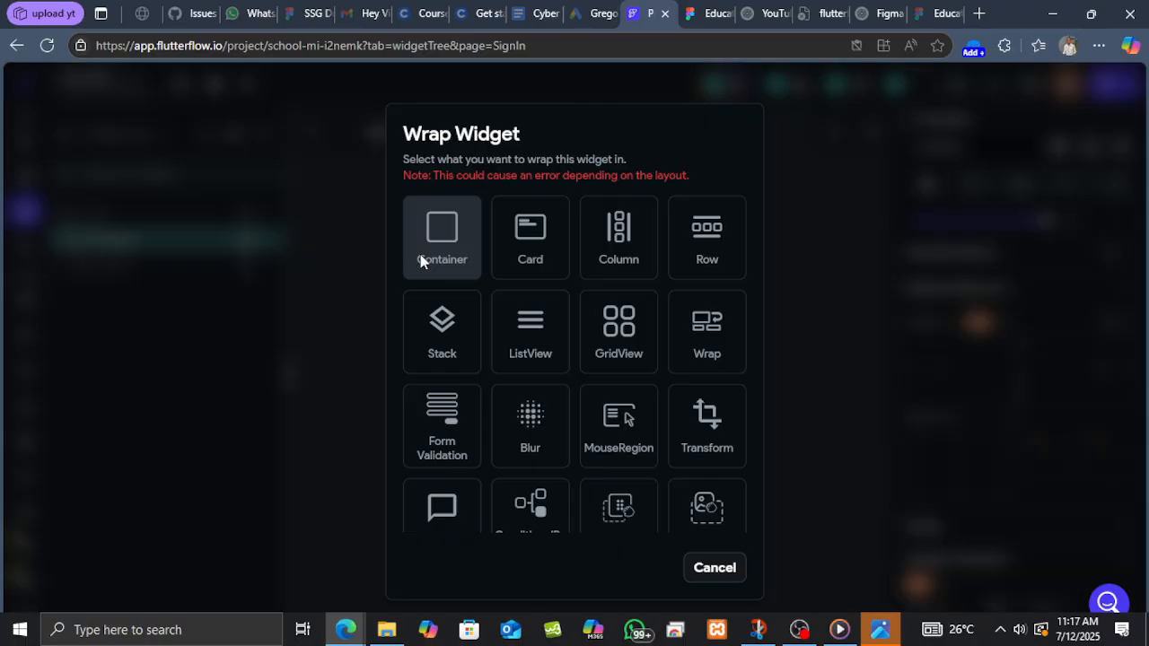
pyautogui.click(421, 261)
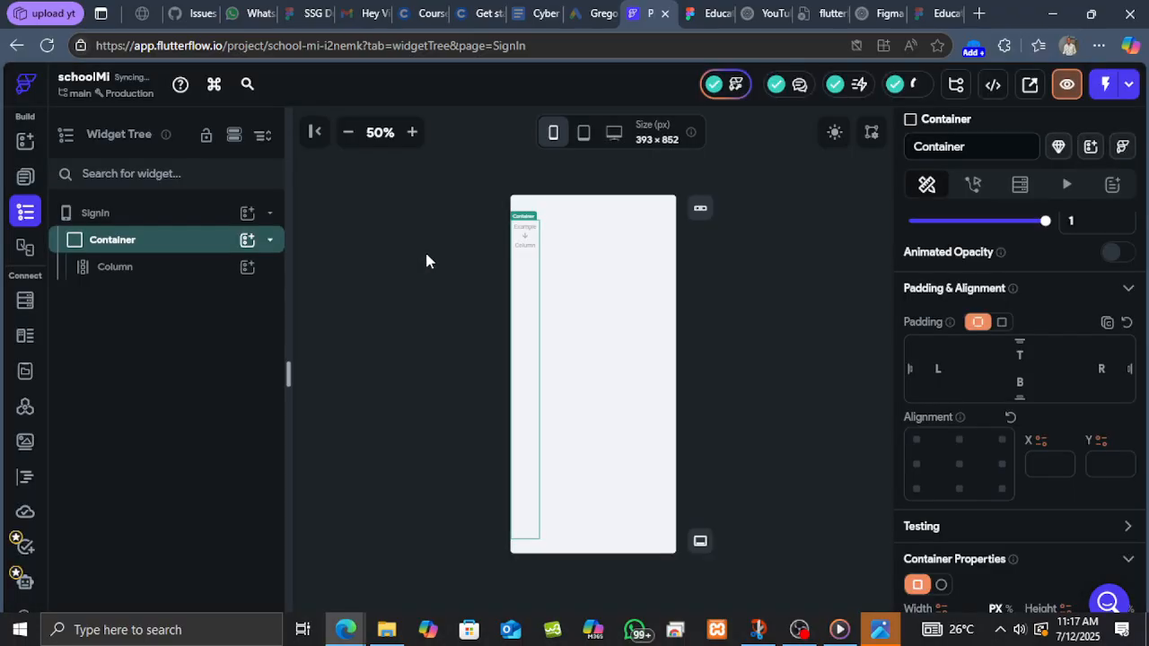
# Set the container's width and height to infinite so it fills the page.
pyautogui.click(142, 265)
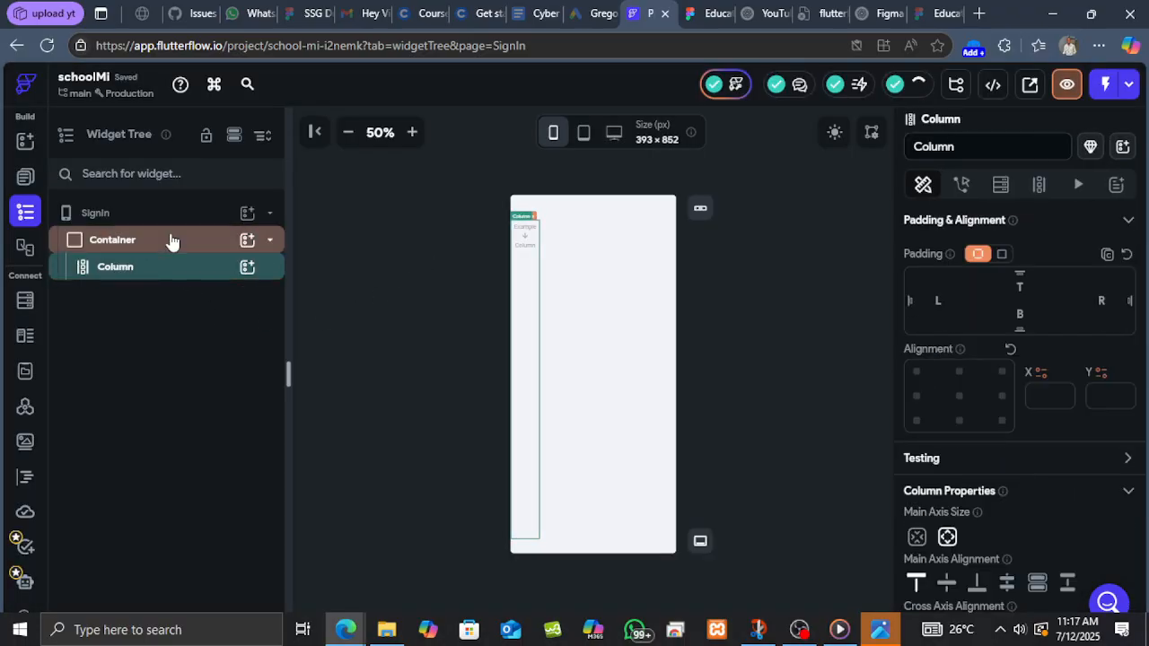
pyautogui.click(171, 241)
pyautogui.scroll(-3, 1005, 404)
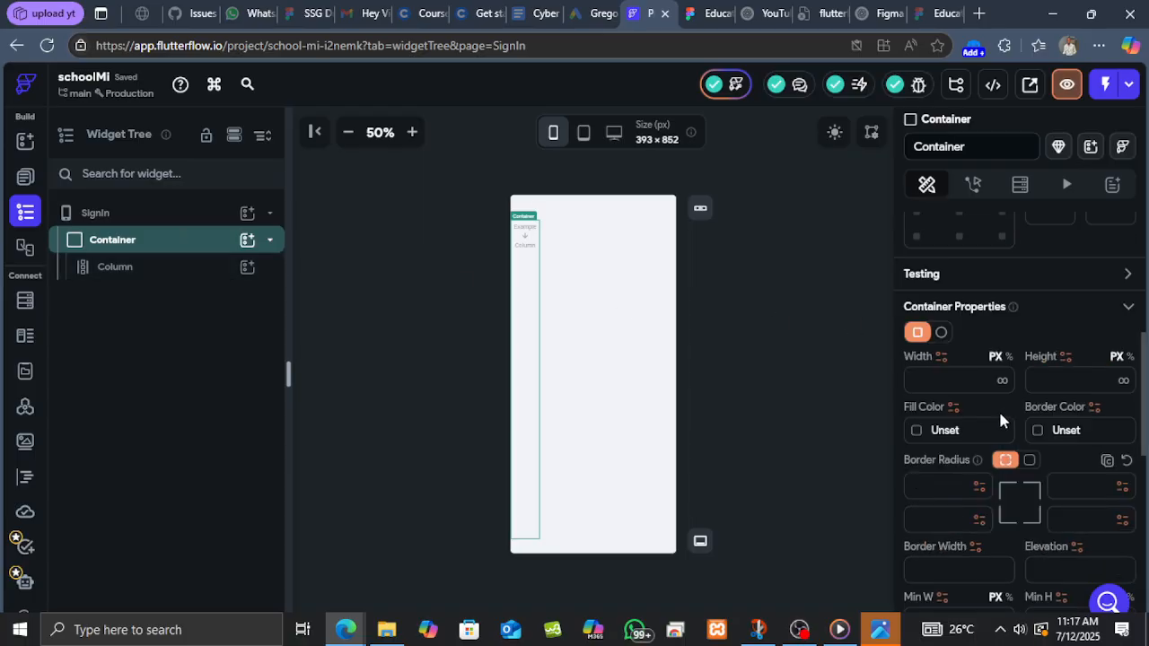
pyautogui.click(1002, 382)
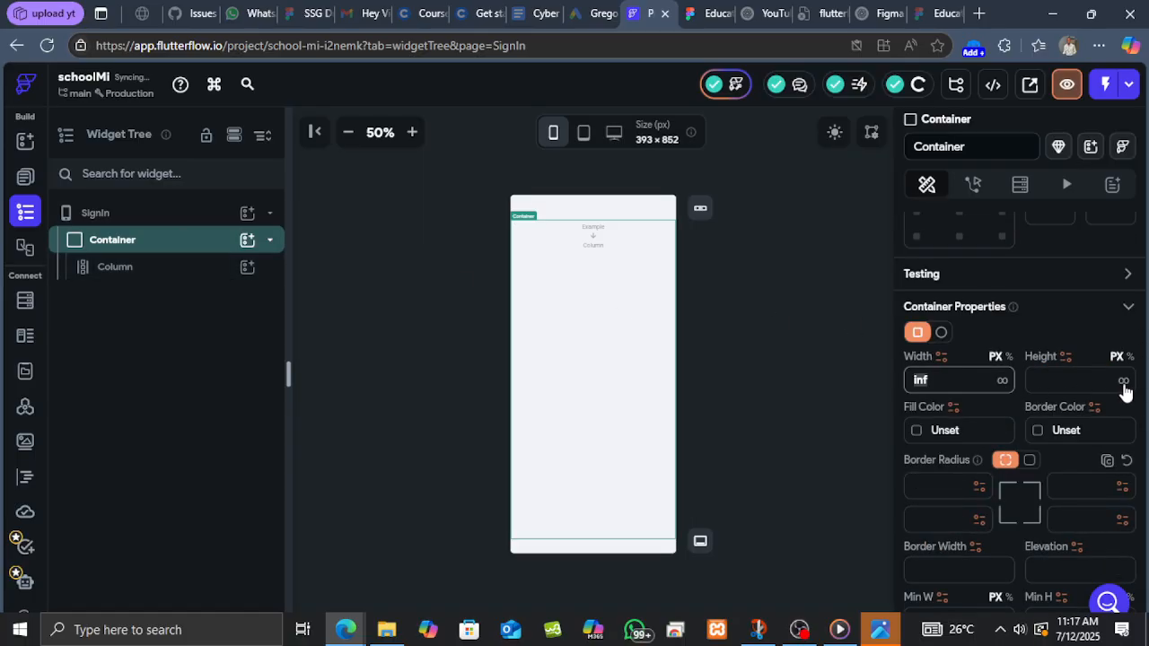
pyautogui.click(1123, 382)
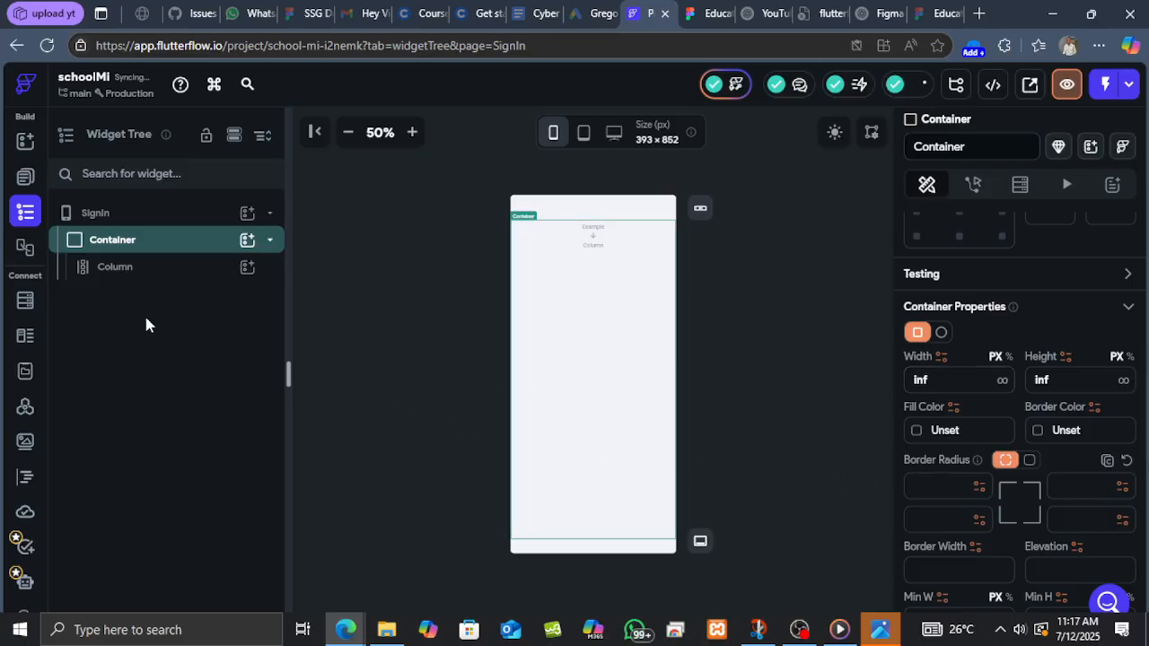
# Add an image widget inside the column.
pyautogui.click(156, 276)
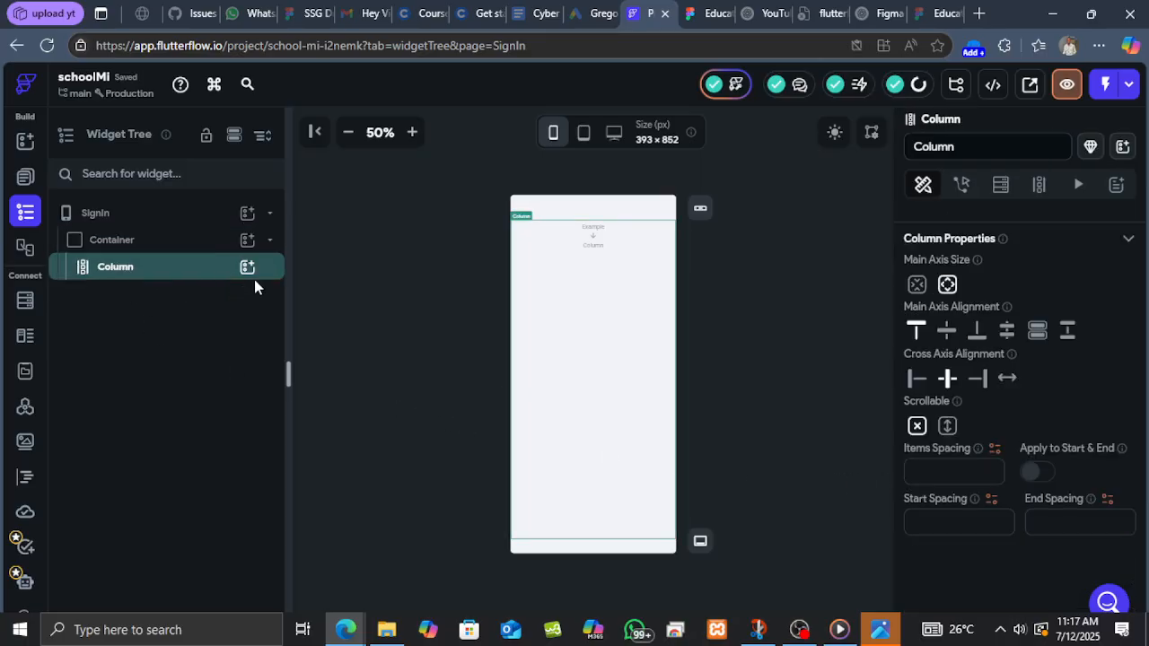
pyautogui.click(247, 267)
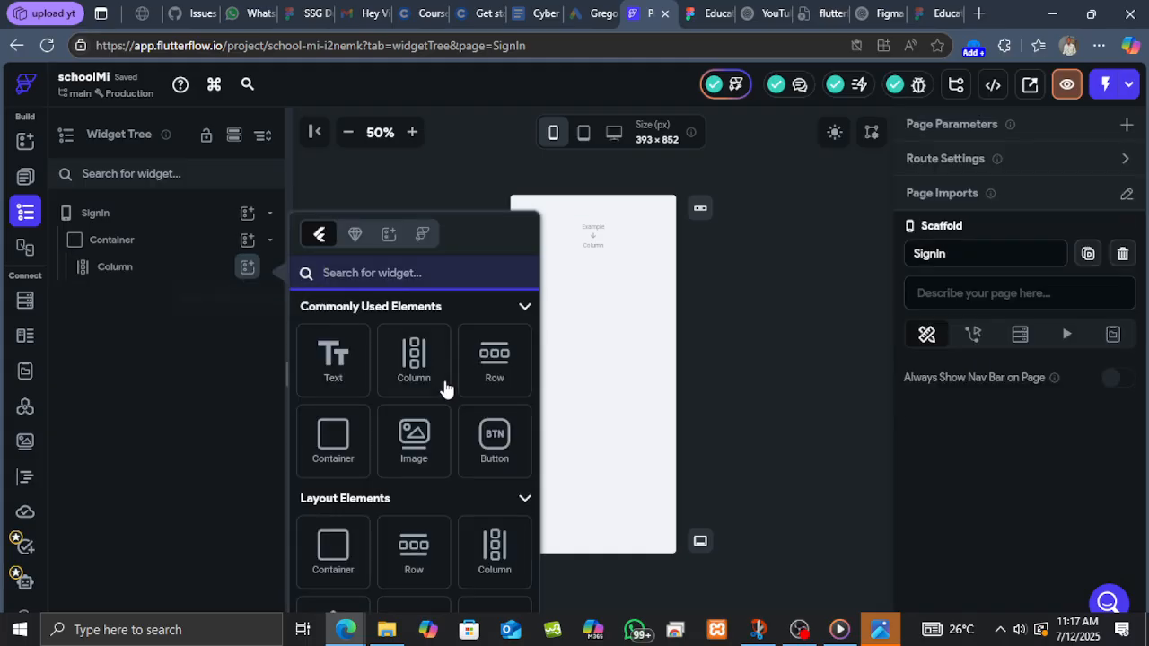
pyautogui.click(432, 444)
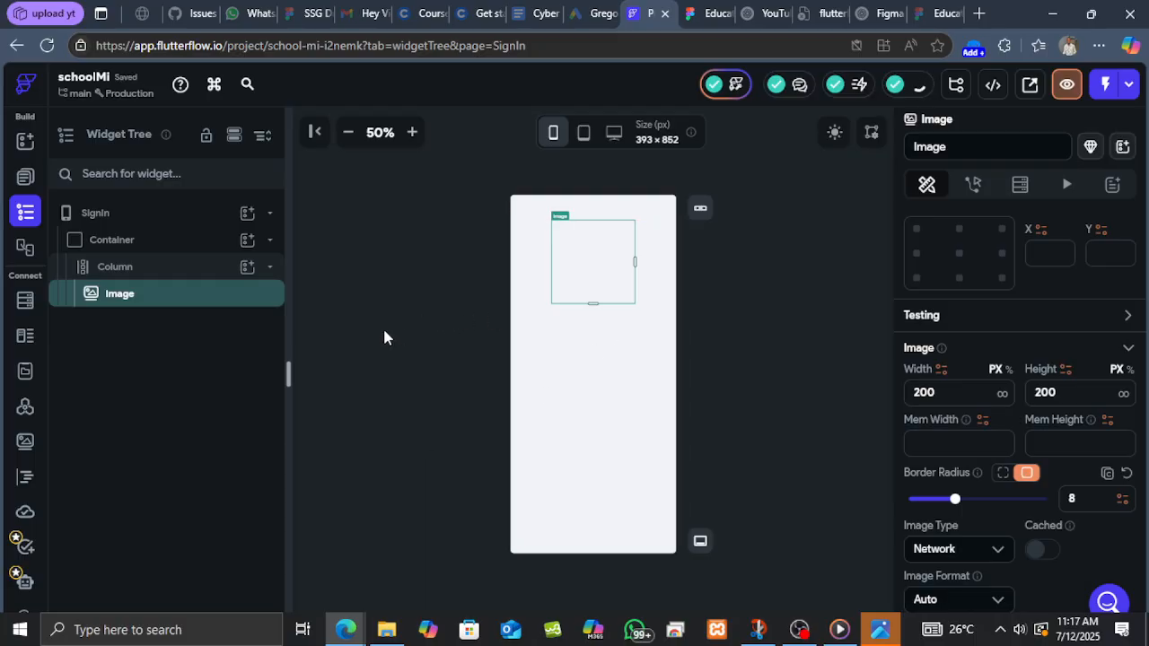
# Add a TextField widget to the column below the image.
pyautogui.click(248, 270)
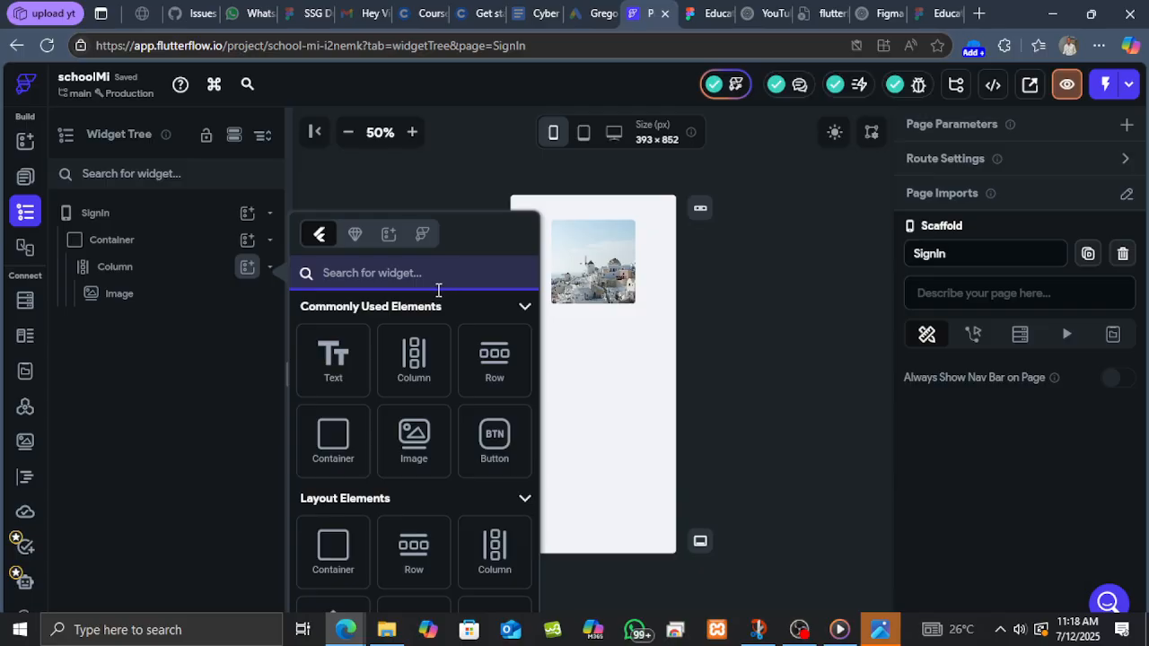
pyautogui.write('te')
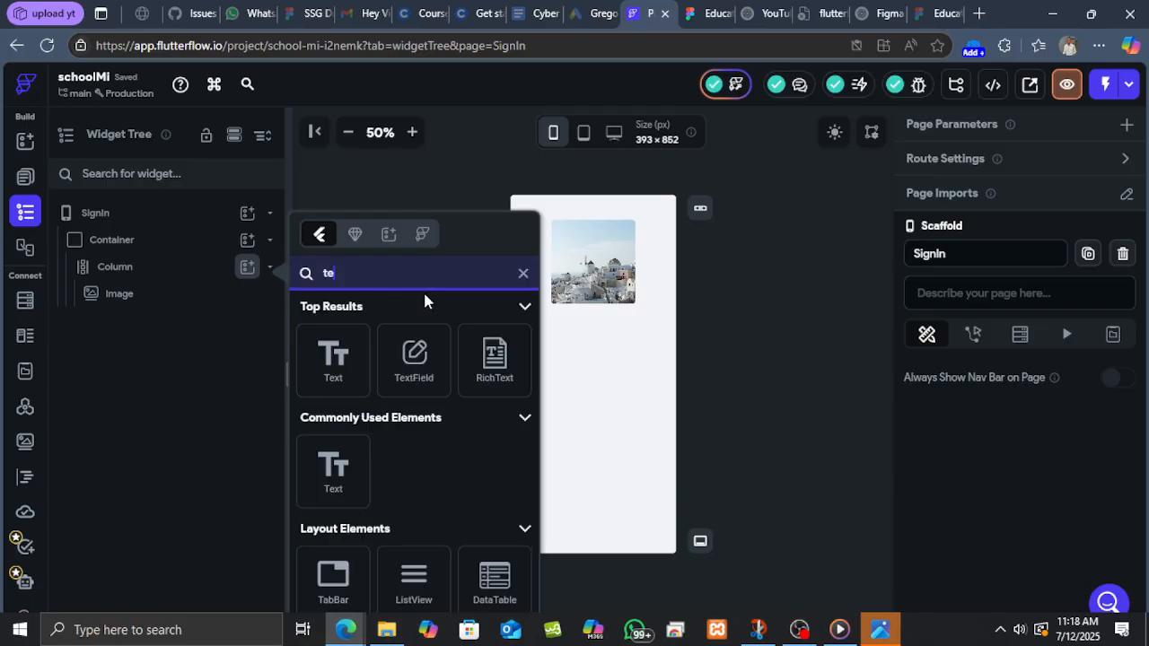
pyautogui.write('x')
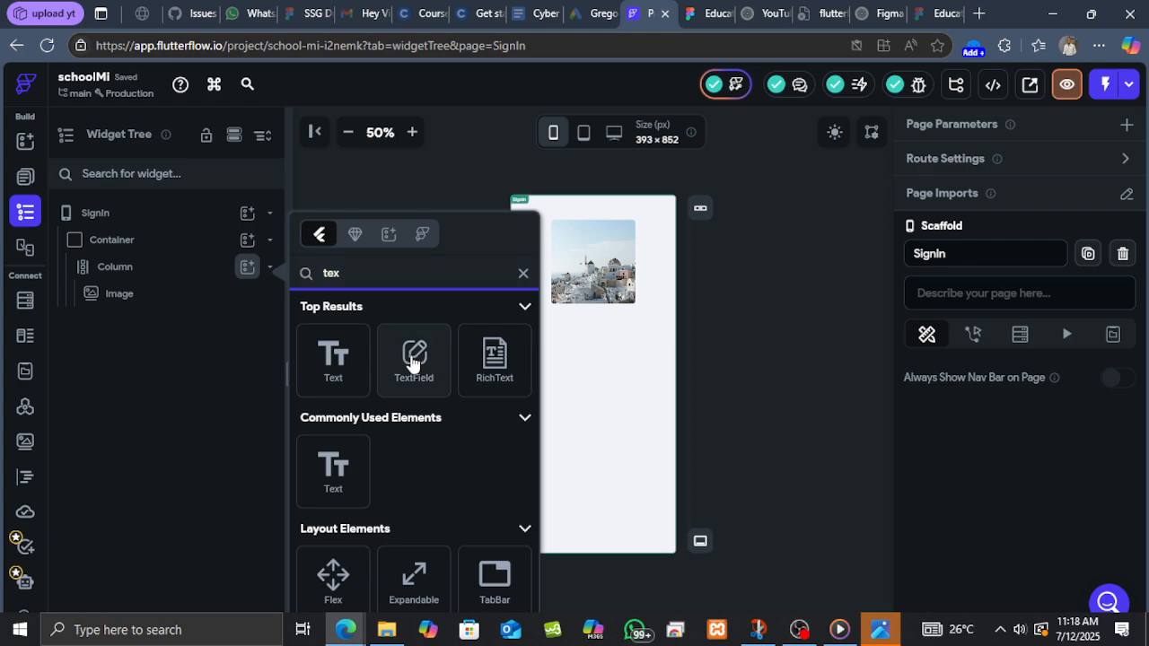
pyautogui.click(414, 359)
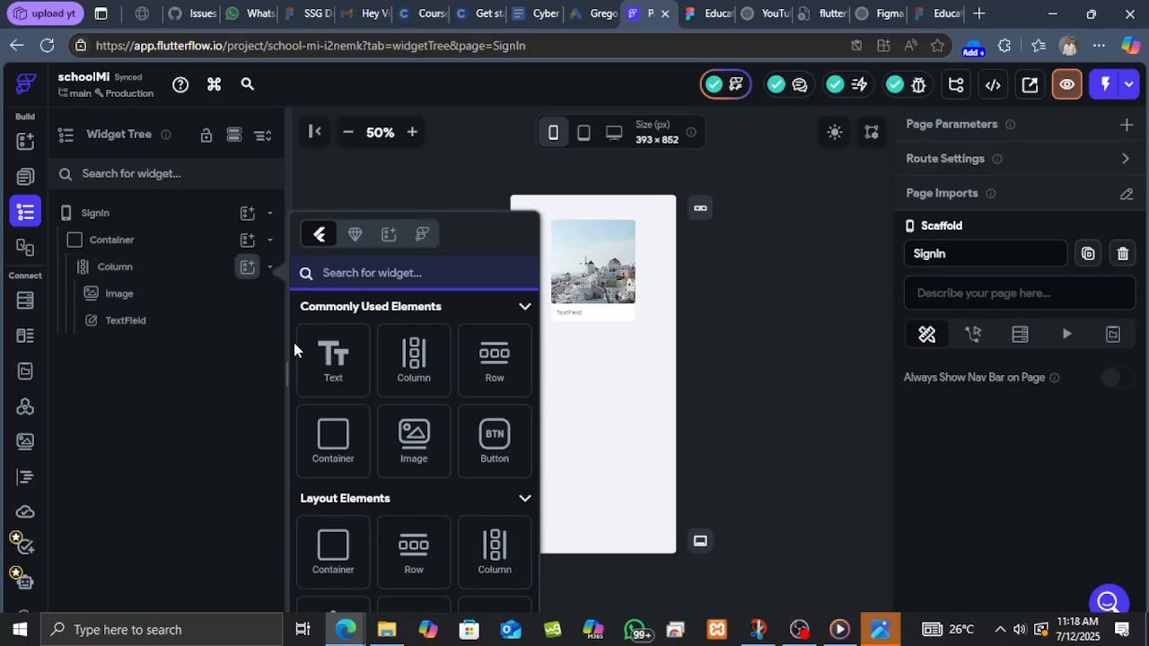
# Add a Text widget to the column and move it above the TextField.
pyautogui.click(346, 369)
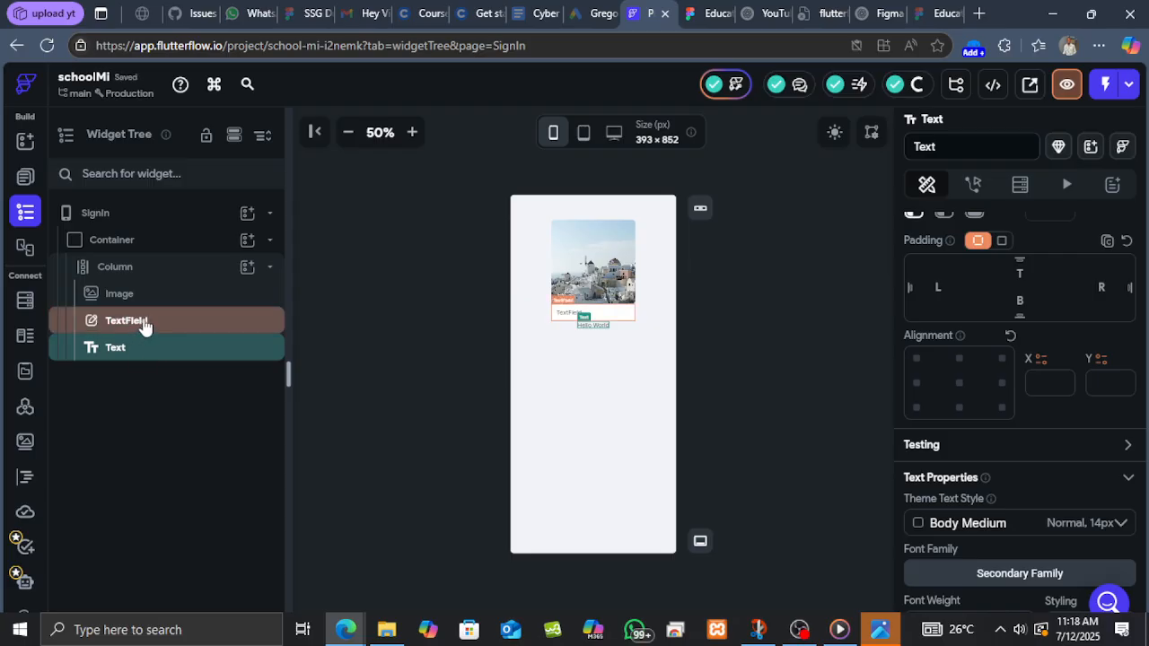
pyautogui.moveTo(144, 322); pyautogui.dragTo(144, 379)
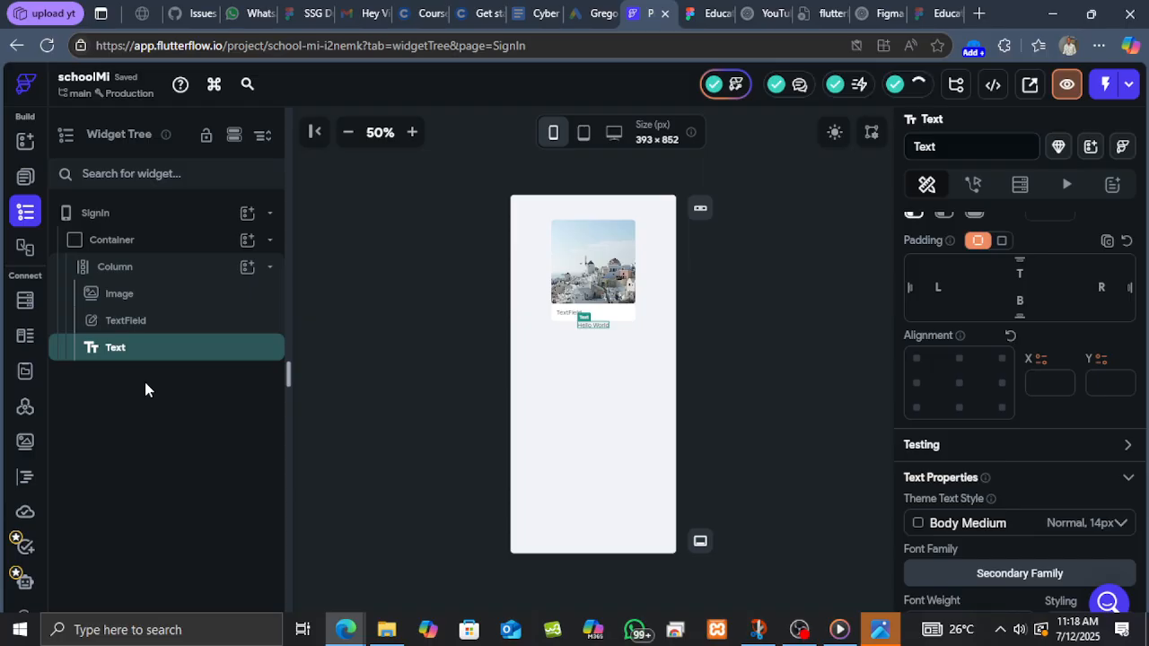
pyautogui.click(158, 323)
pyautogui.moveTo(157, 325)
pyautogui.mouseDown()
pyautogui.moveTo(154, 362)
pyautogui.moveTo(159, 338)
pyautogui.mouseUp()
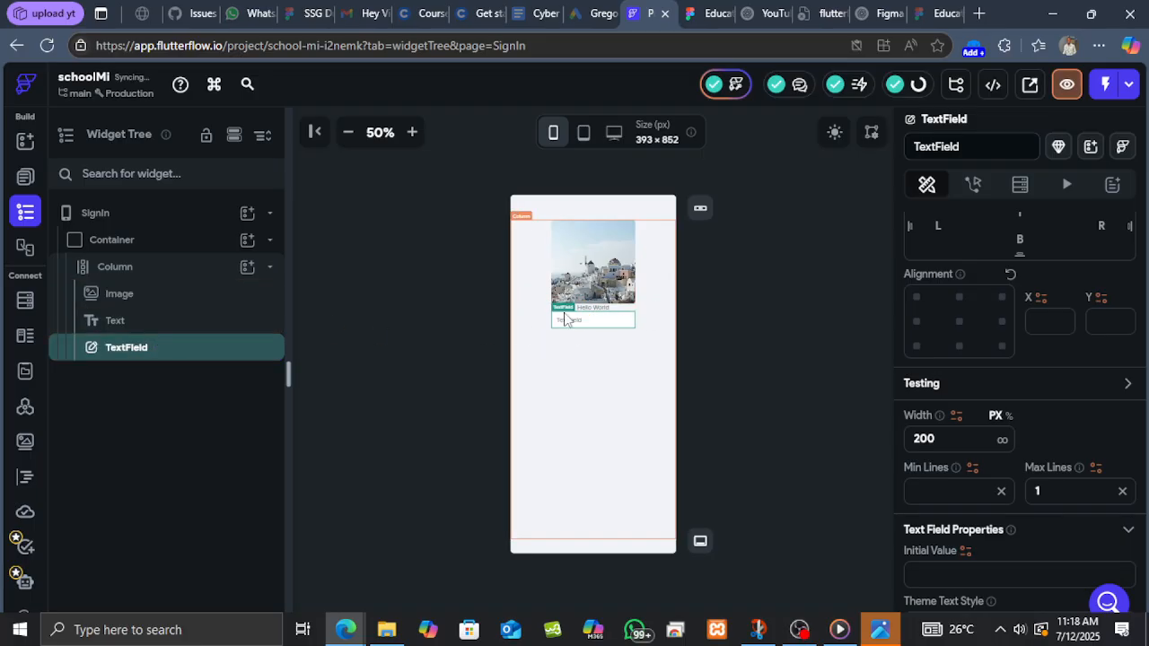
# Select the image widget and compare it with the illustration's size in the Figma design.
pyautogui.click(413, 133)
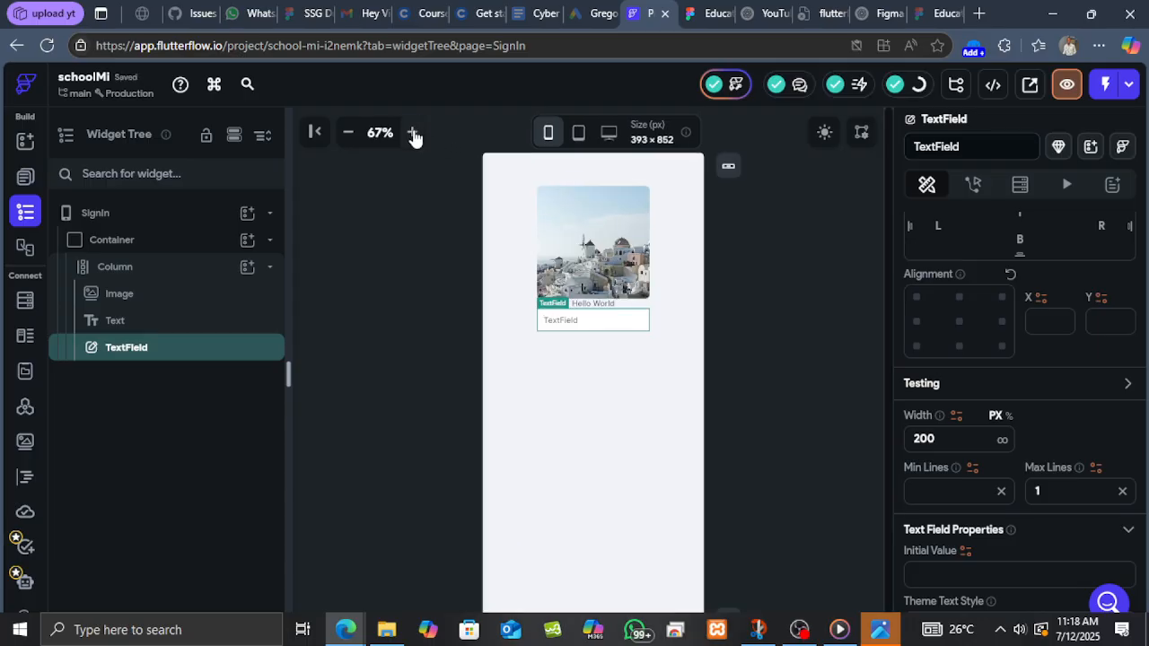
pyautogui.click(414, 134)
pyautogui.click(413, 133)
pyautogui.click(412, 133)
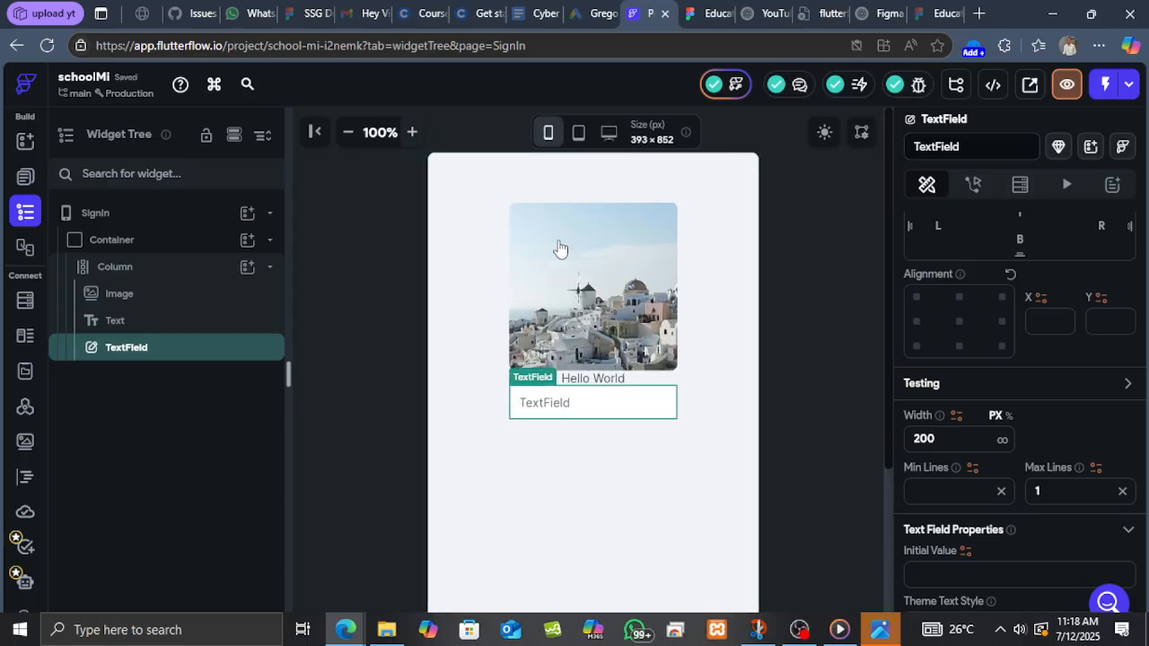
pyautogui.click(629, 281)
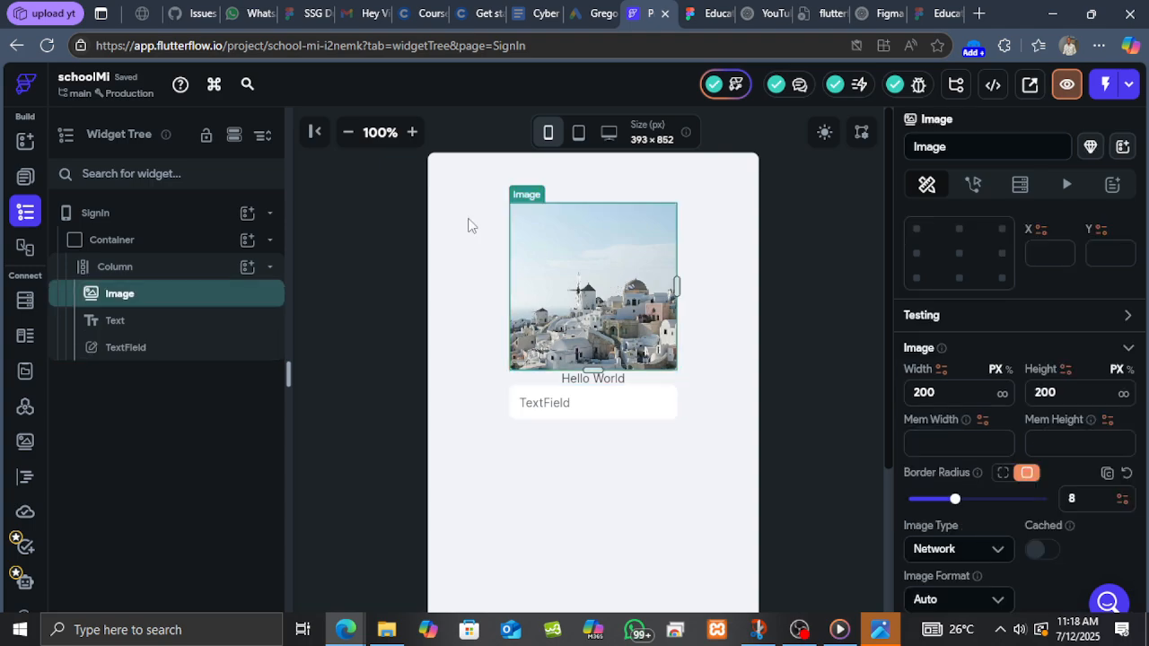
pyautogui.click(705, 16)
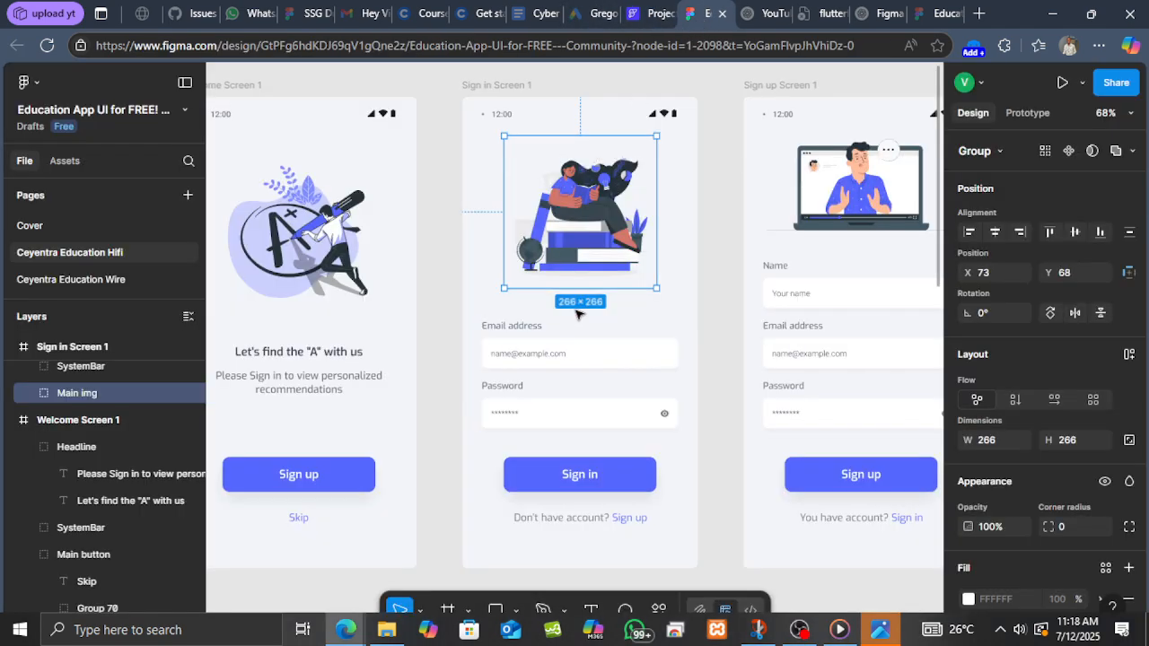
pyautogui.hotkey('ctrl', 'shift', 'Tab')
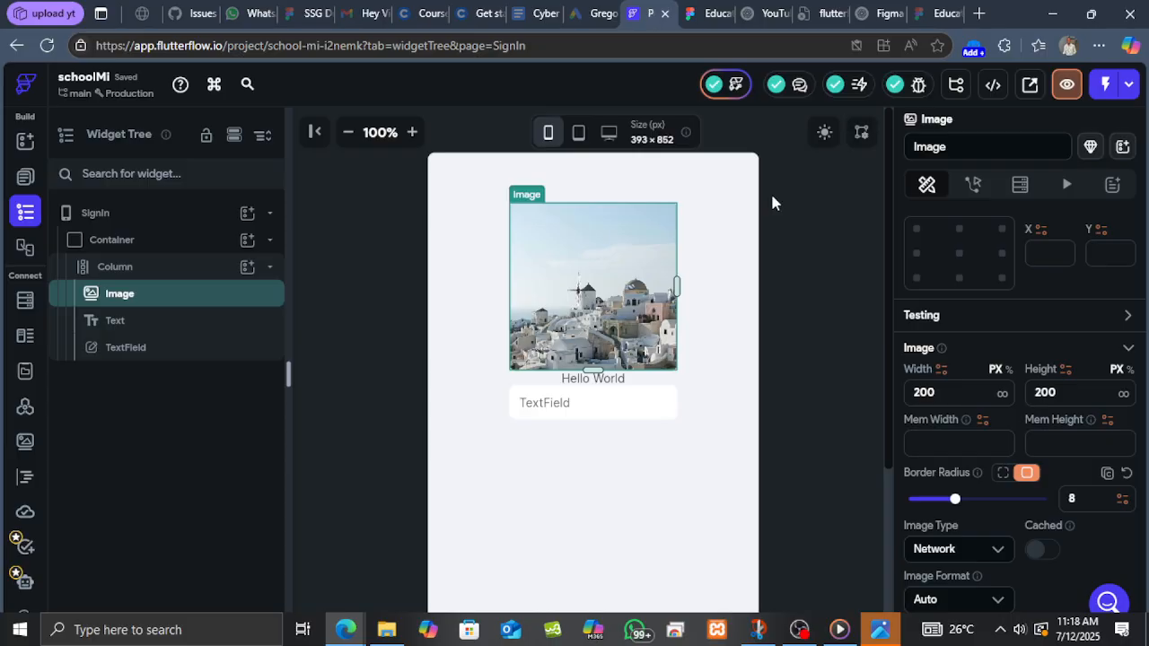
# Set the image widget's width and height to 266 px to match the Figma illustration.
pyautogui.scroll(-1, 991, 396)
pyautogui.click(951, 307)
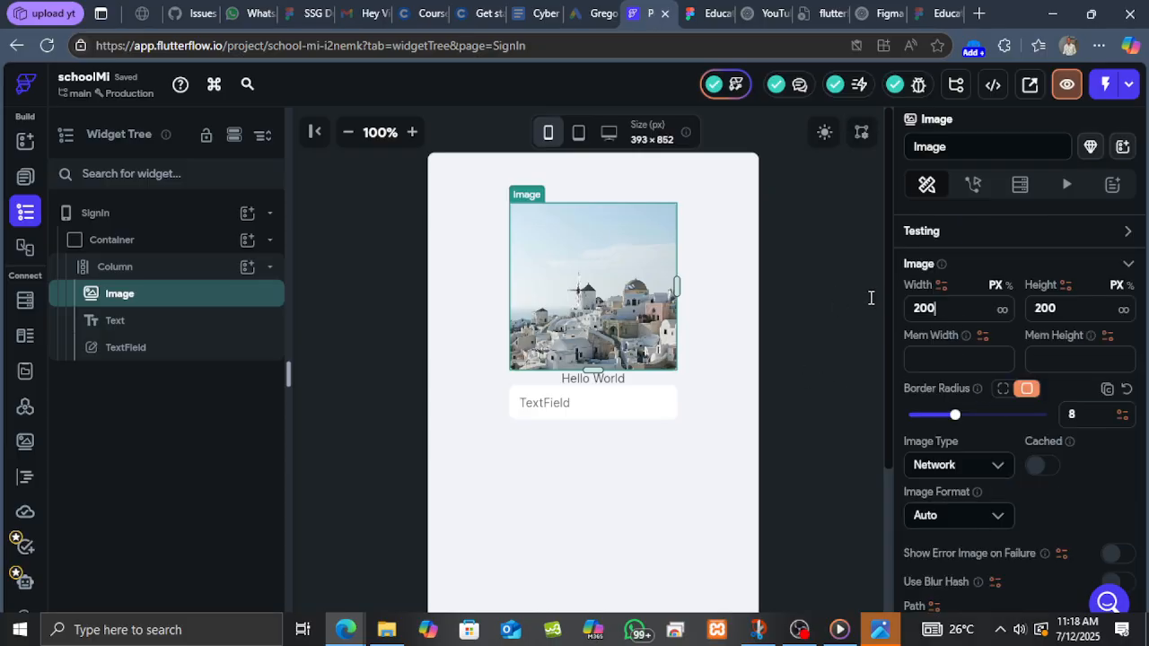
pyautogui.write('266')
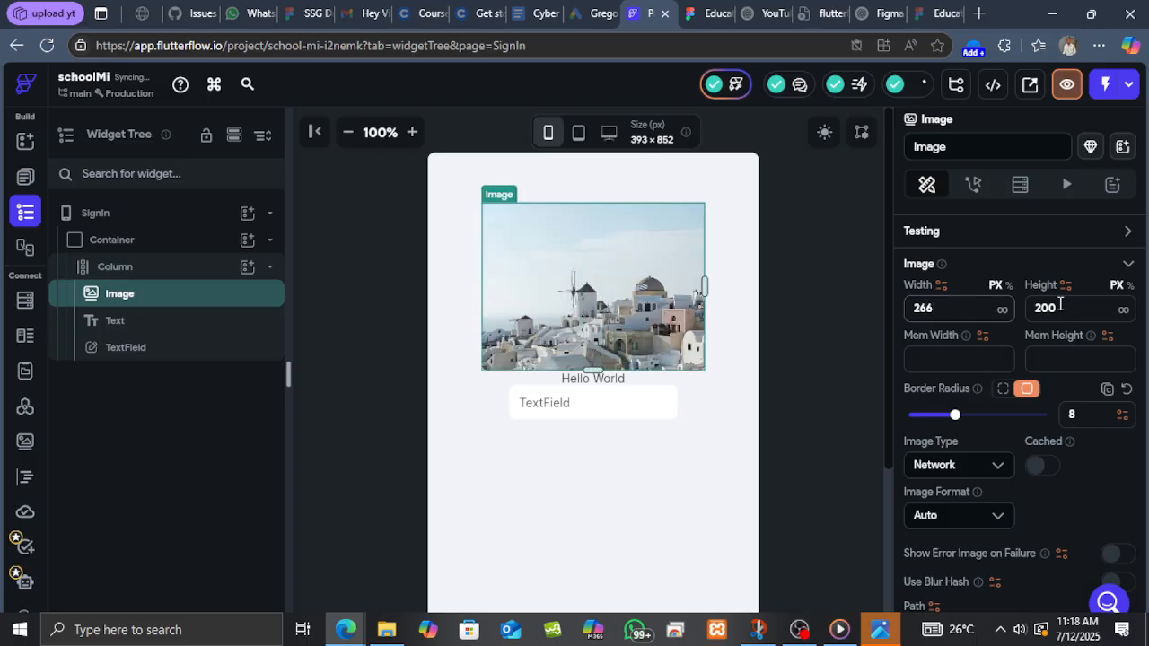
pyautogui.press('Tab')
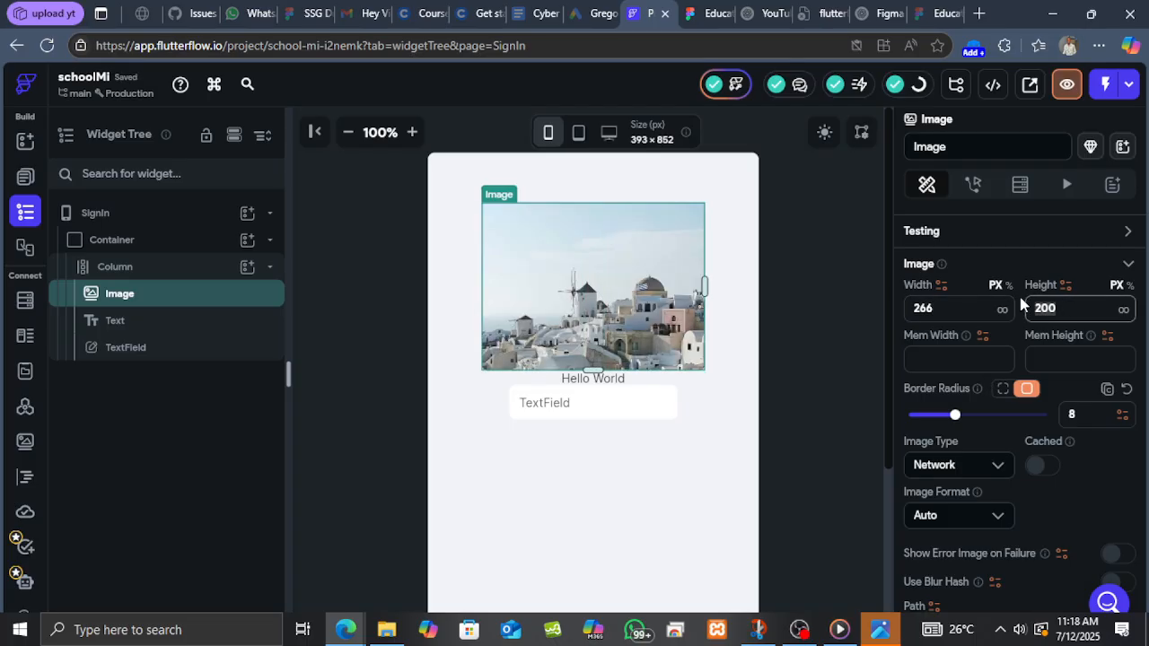
pyautogui.write('266')
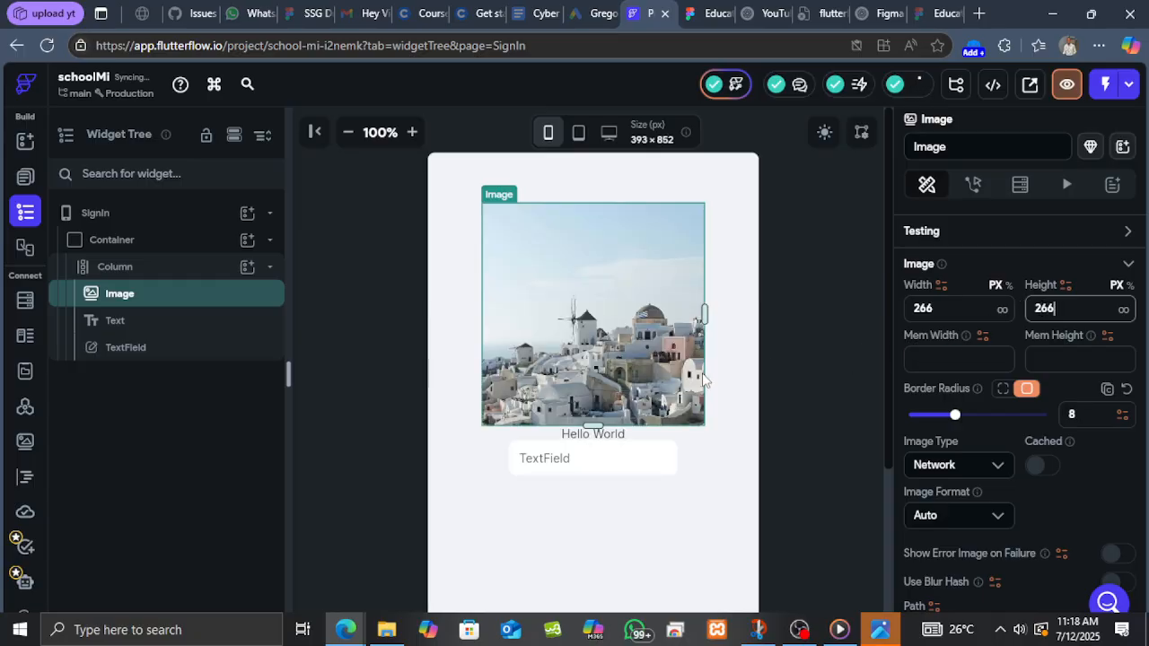
# Inspect the email label and input box sizes and typography in the Figma sign-in design.
pyautogui.scroll(-3, 682, 381)
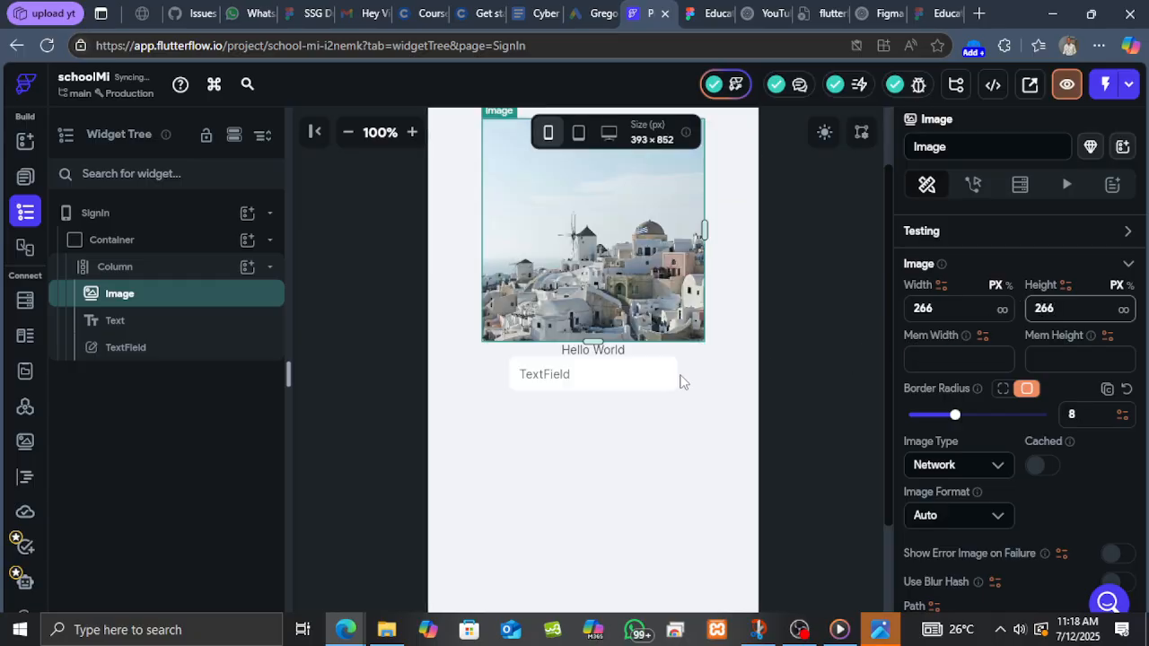
pyautogui.click(712, 18)
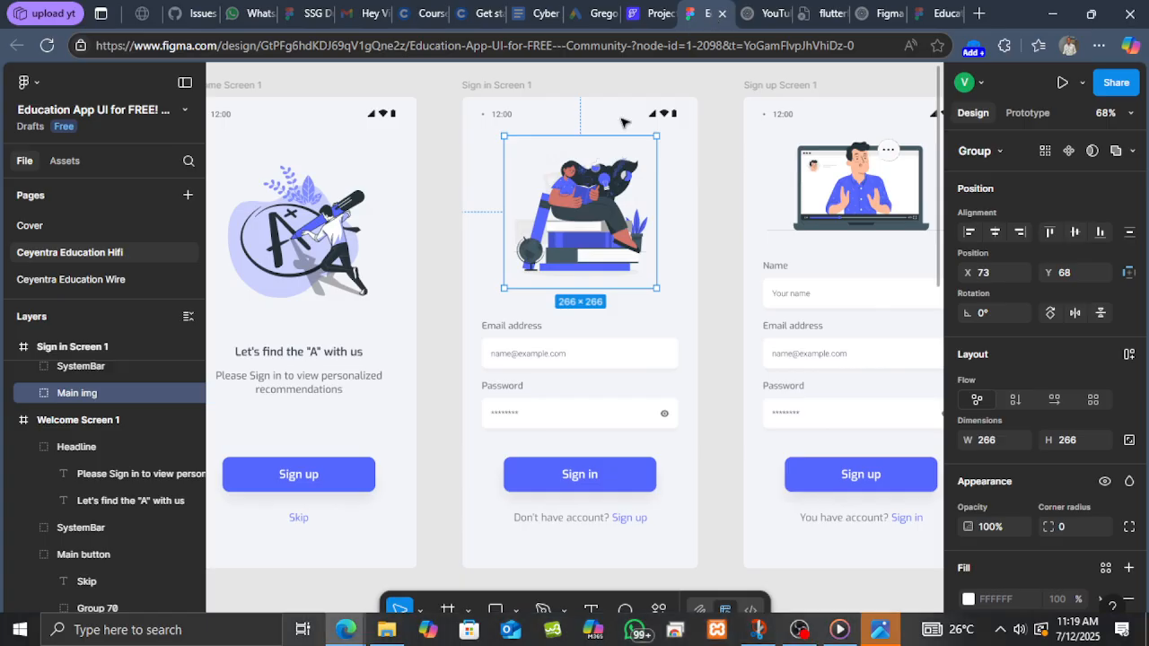
pyautogui.click(517, 331)
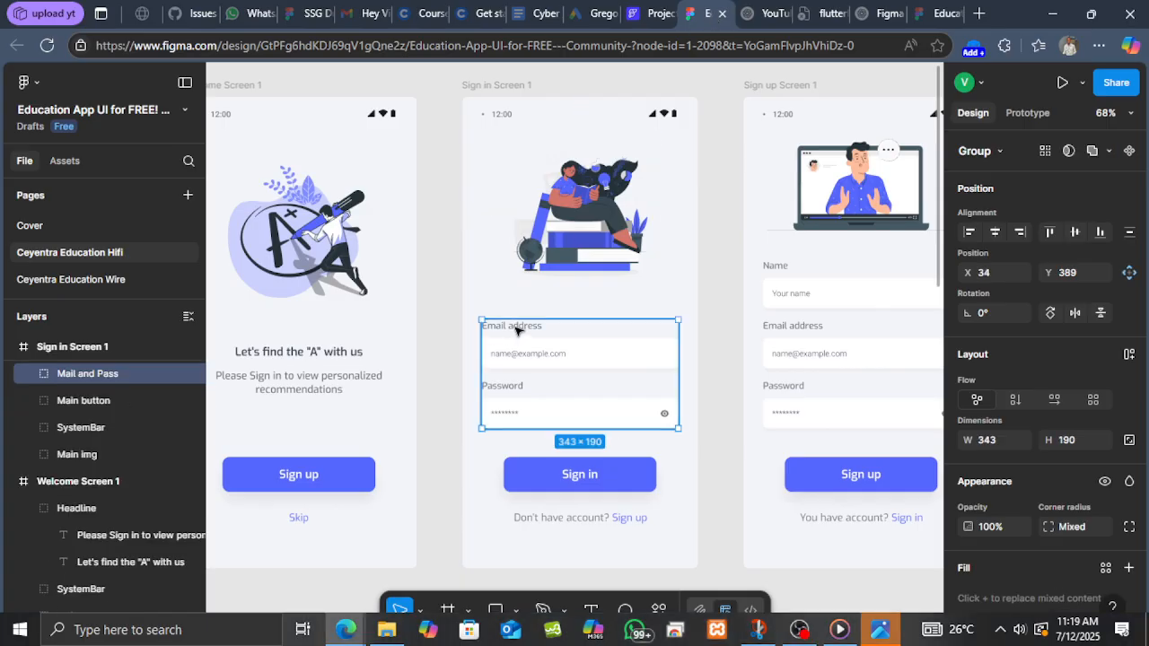
pyautogui.doubleClick(517, 327)
pyautogui.doubleClick(517, 327)
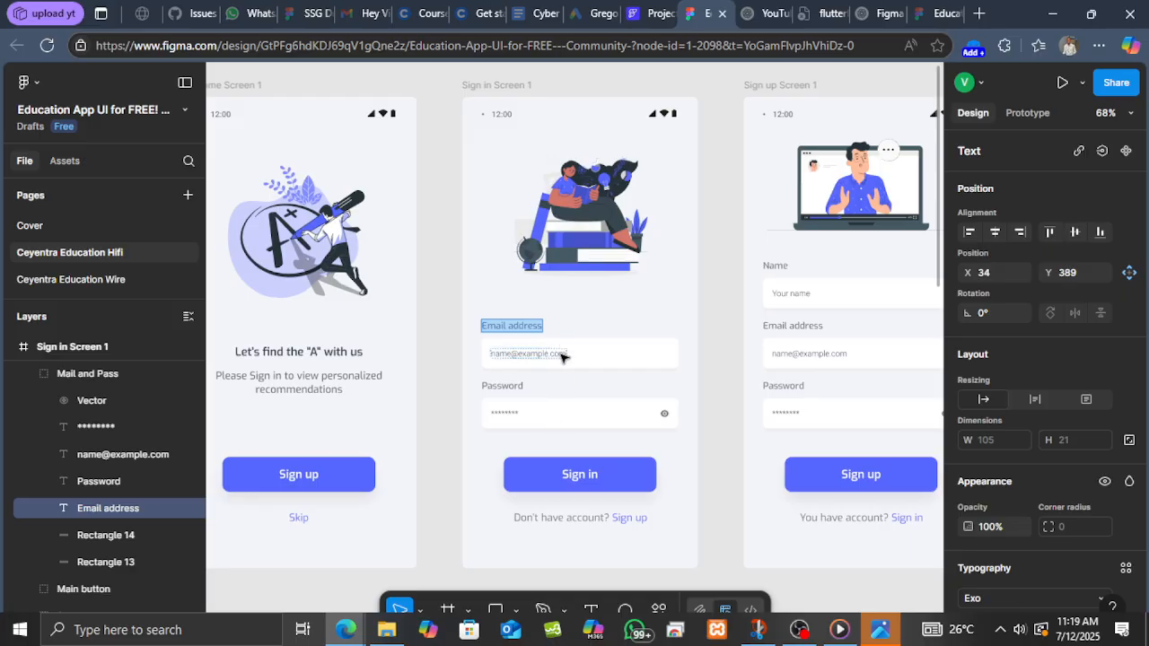
pyautogui.press('Escape')
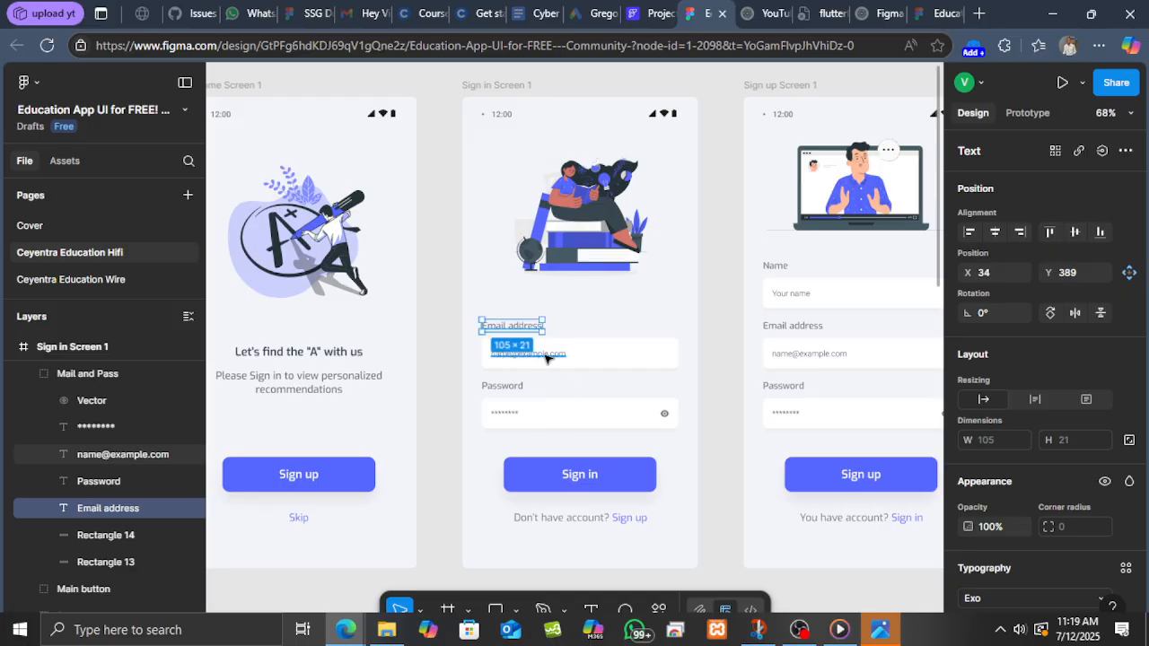
pyautogui.scroll(-4, 1037, 499)
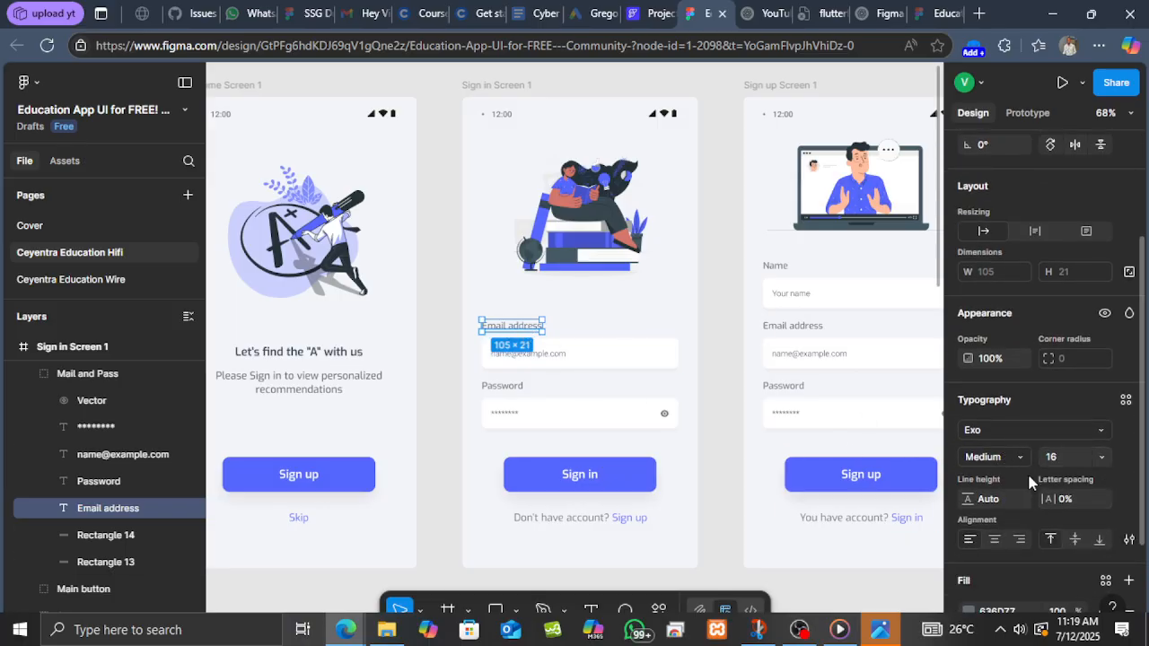
pyautogui.click(614, 360)
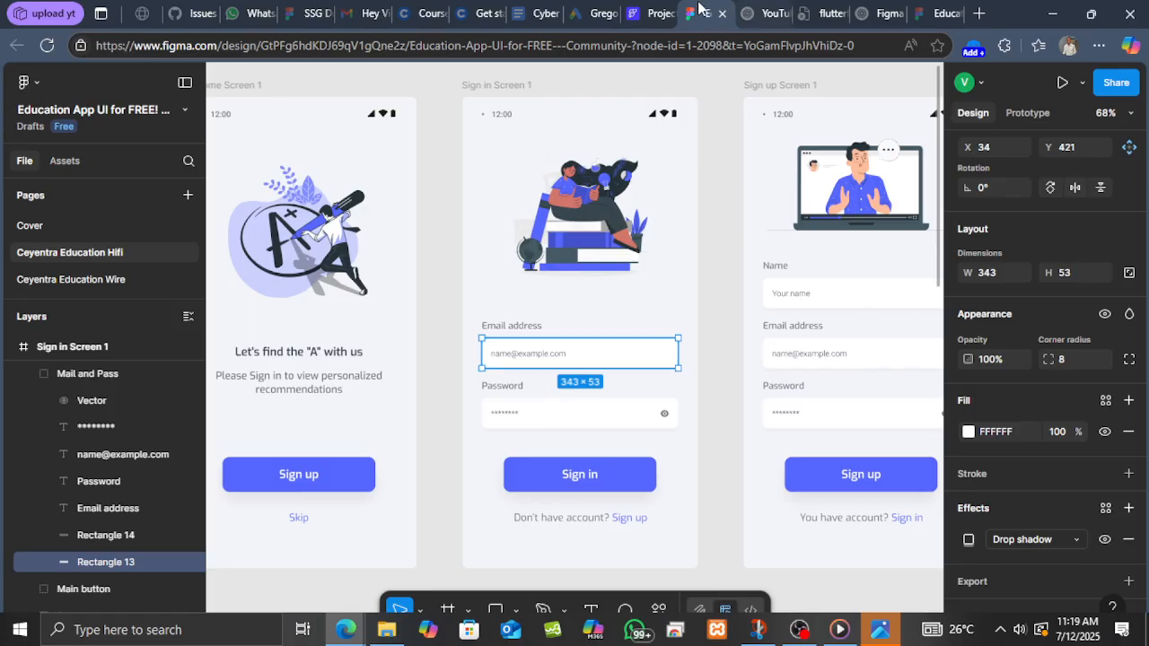
pyautogui.click(651, 13)
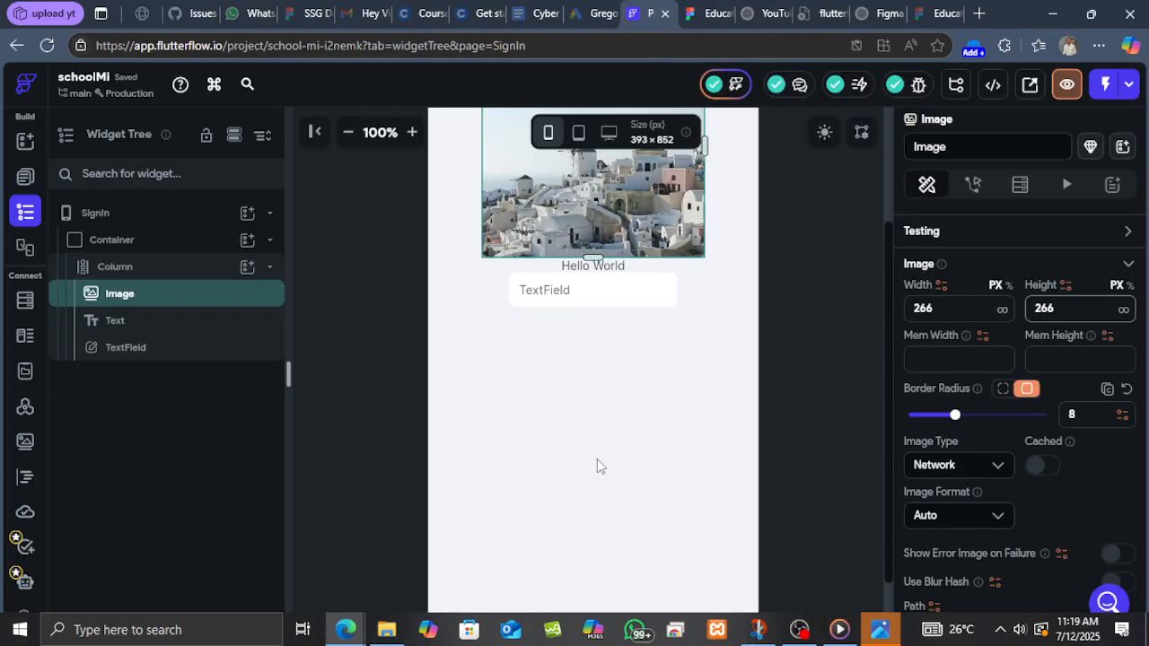
# Change the Text widget's content to "Email address".
pyautogui.click(607, 273)
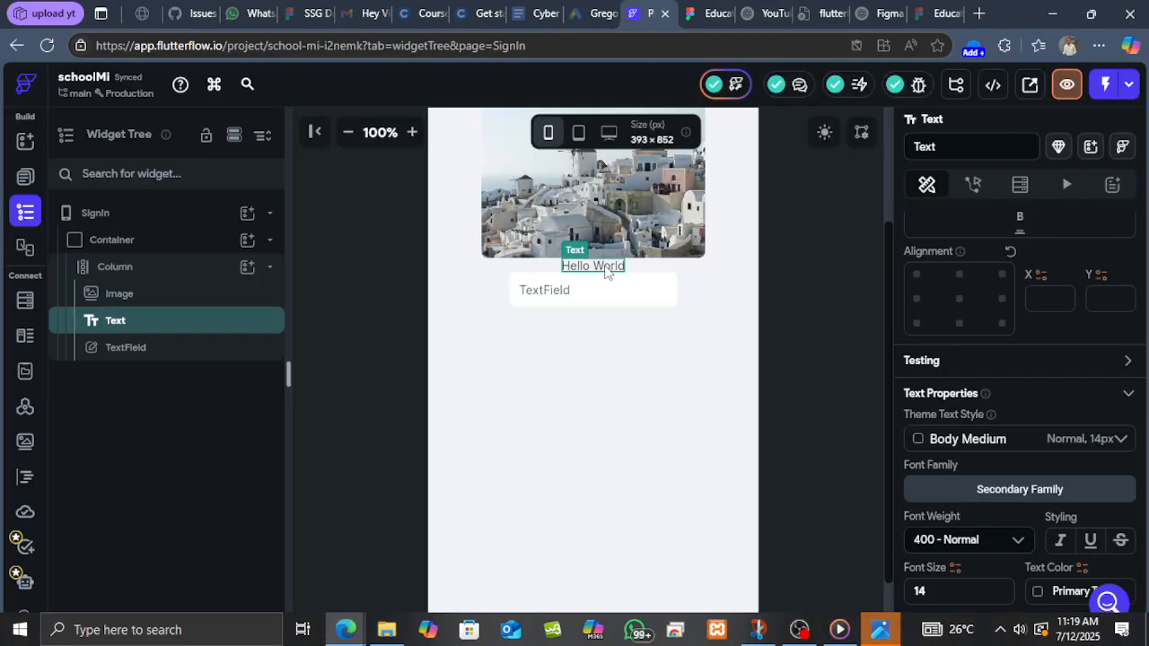
pyautogui.scroll(-1, 1012, 443)
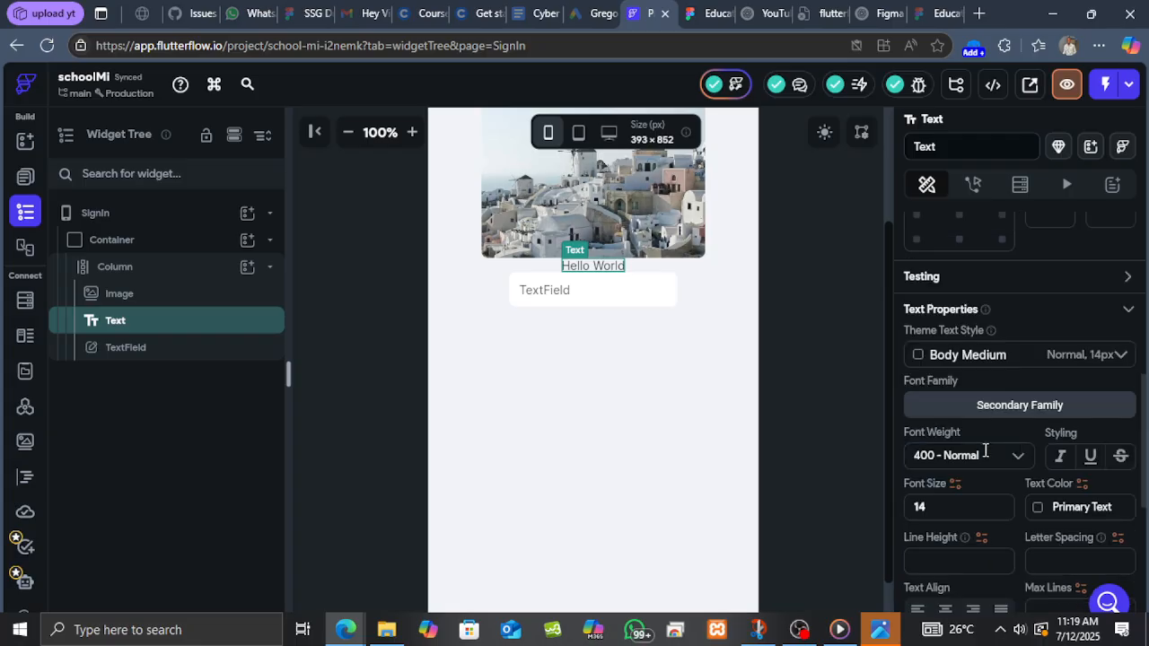
pyautogui.scroll(6, 991, 440)
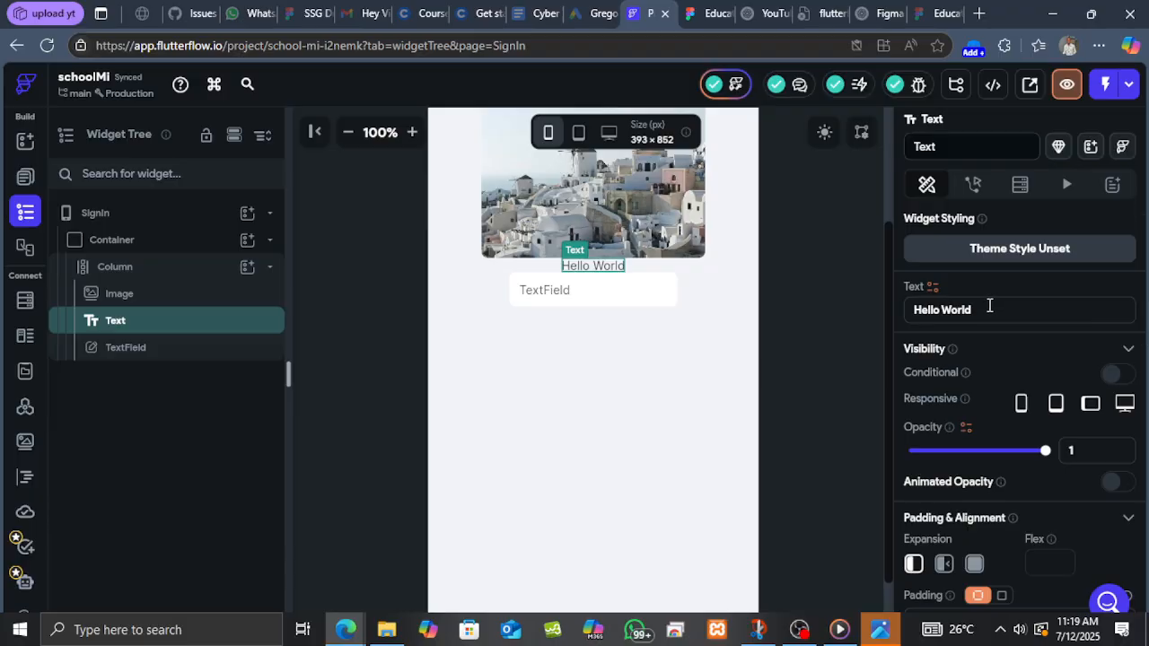
pyautogui.moveTo(990, 307); pyautogui.dragTo(892, 301)
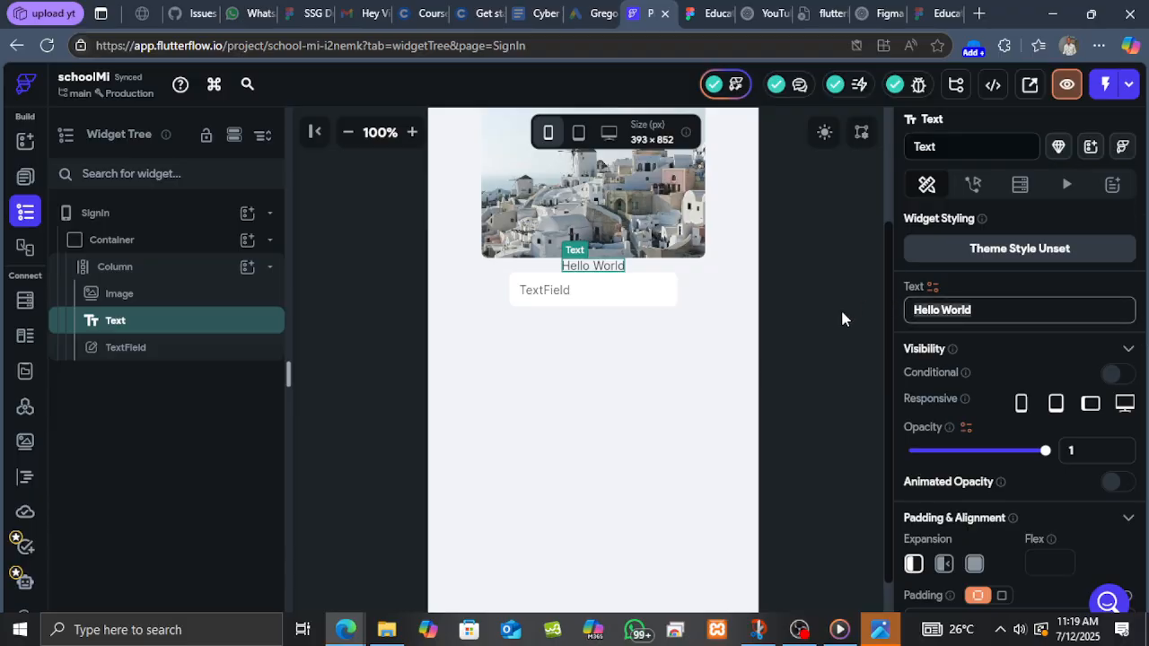
pyautogui.write('E')
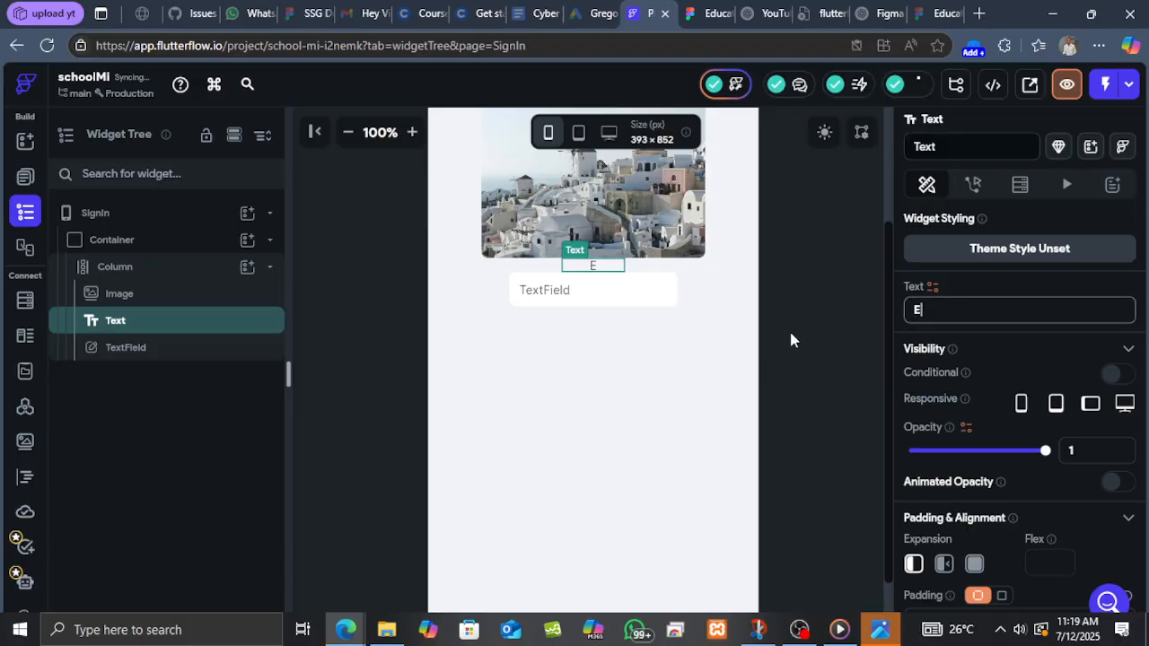
pyautogui.write('mail ad')
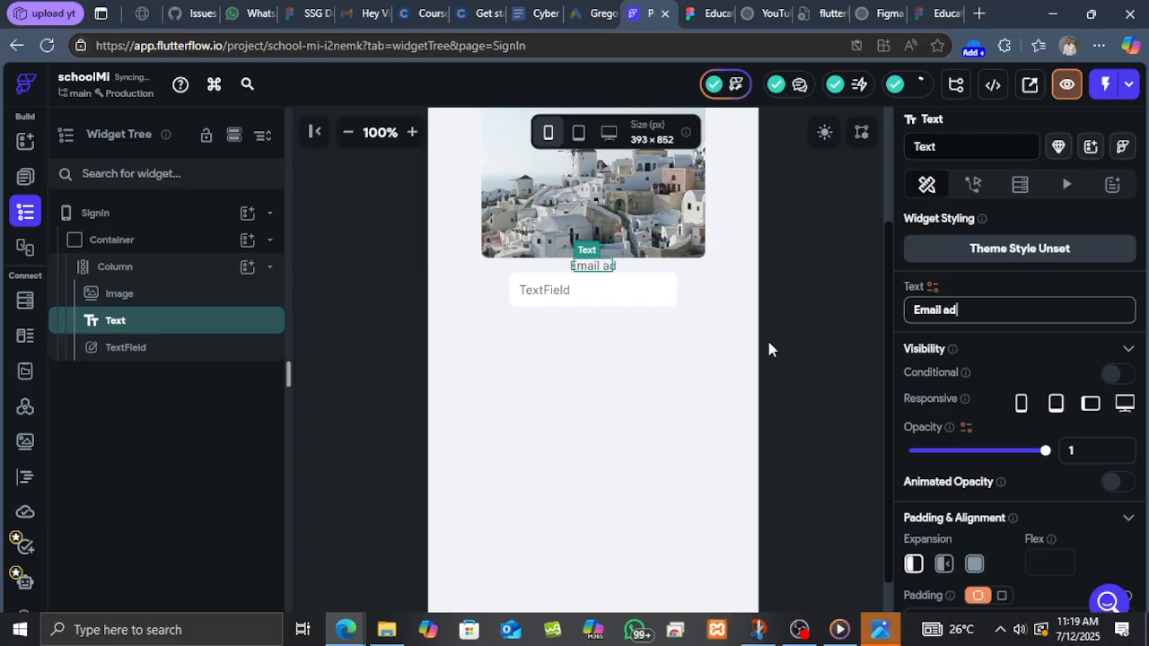
pyautogui.write('dress')
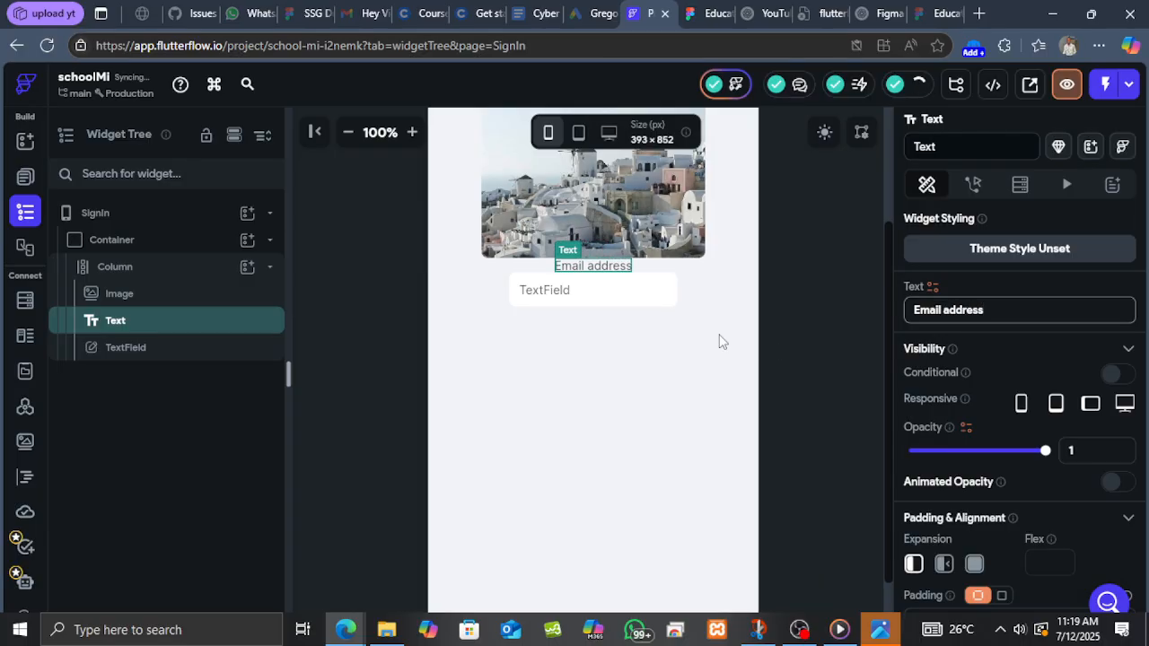
# Set the Email address text's font size to 16 and font weight to 500 - Medium.
pyautogui.click(626, 277)
pyautogui.click(626, 267)
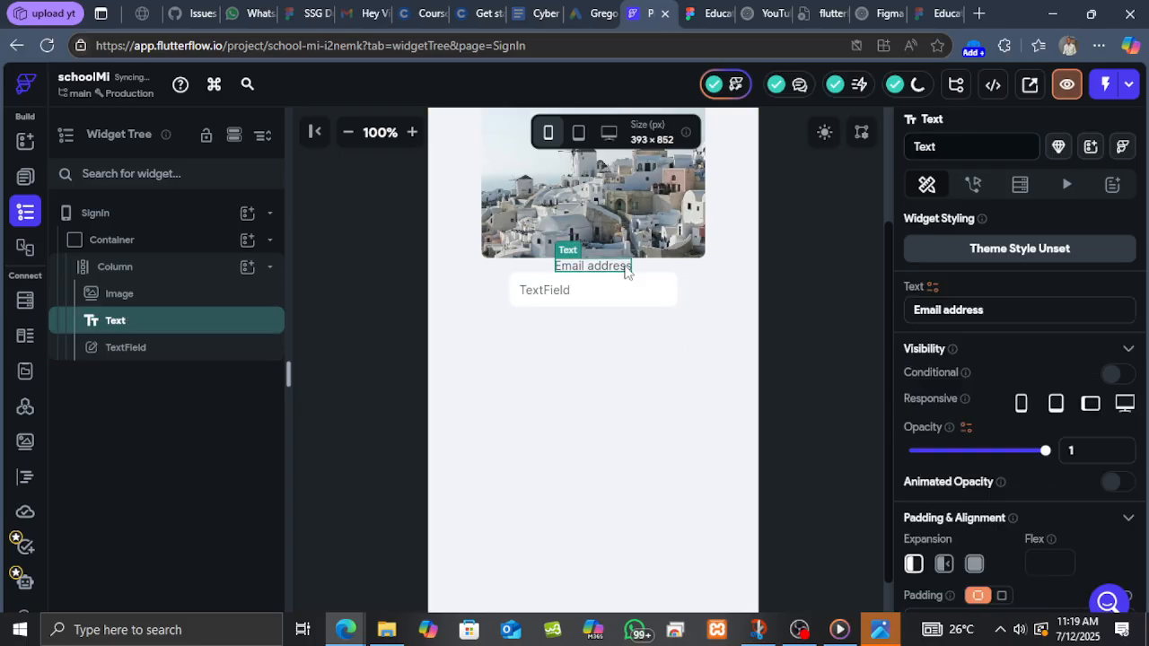
pyautogui.scroll(-5, 997, 430)
pyautogui.scroll(-1, 1002, 461)
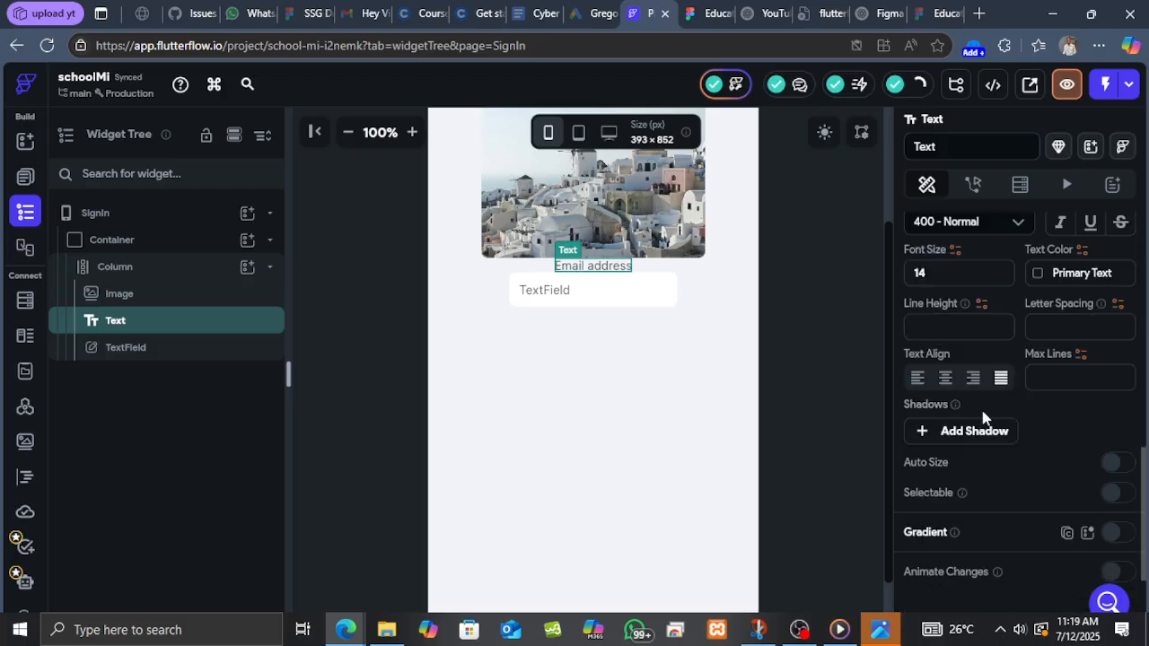
pyautogui.scroll(1, 980, 292)
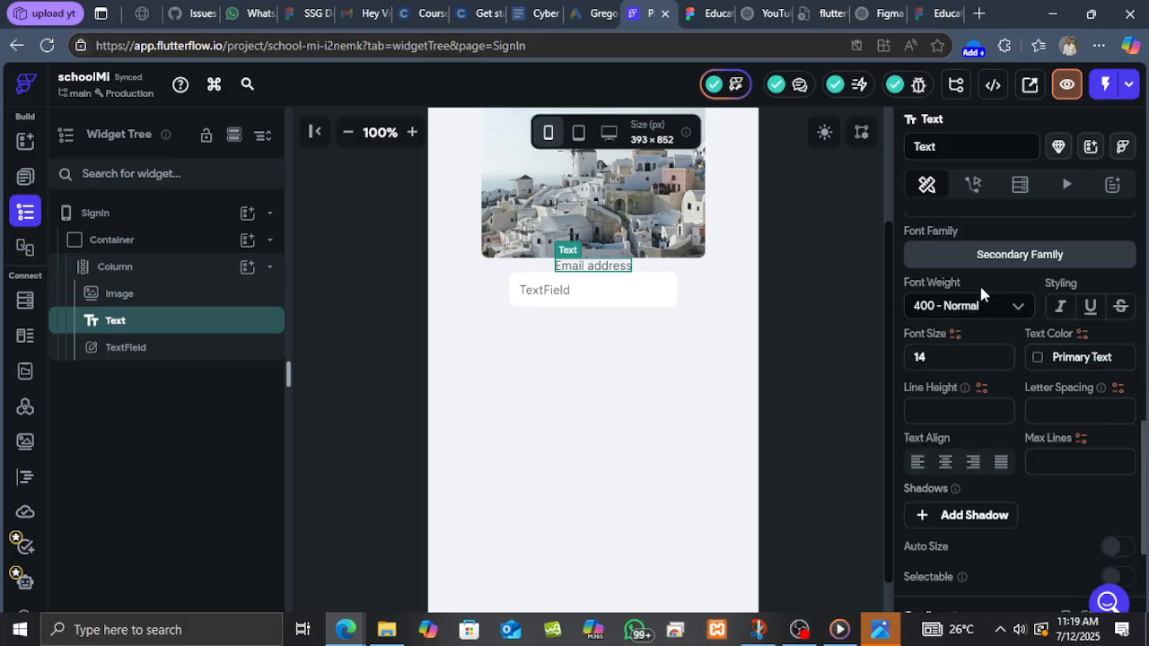
pyautogui.click(952, 359)
pyautogui.press('BackSpace')
pyautogui.write('6')
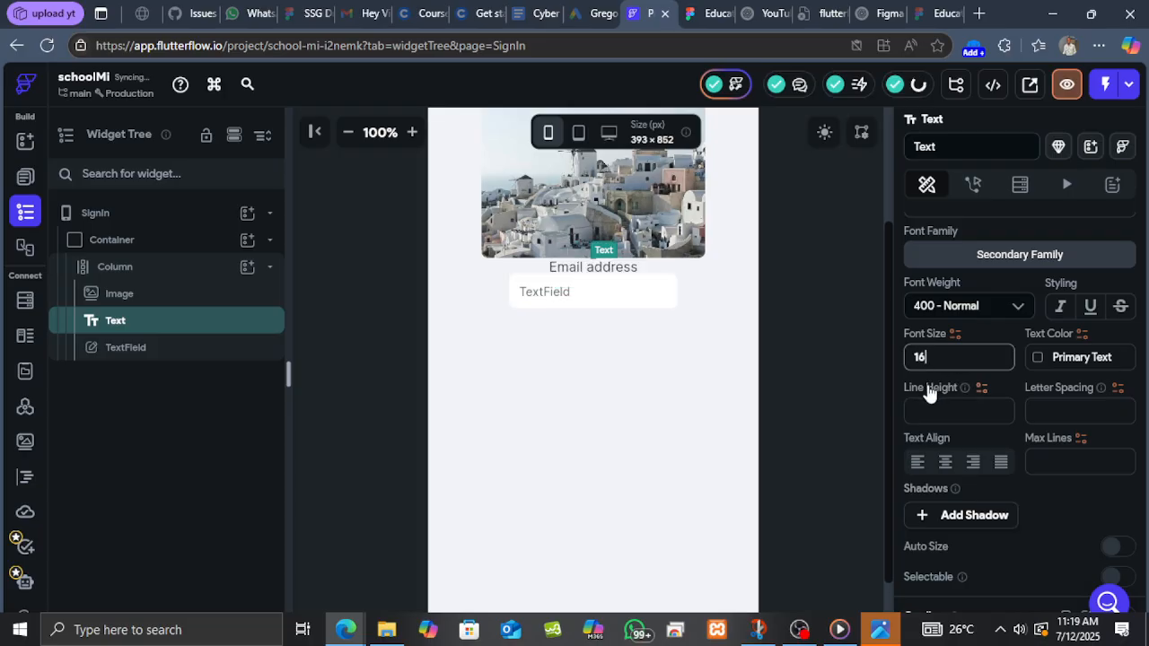
pyautogui.click(1020, 307)
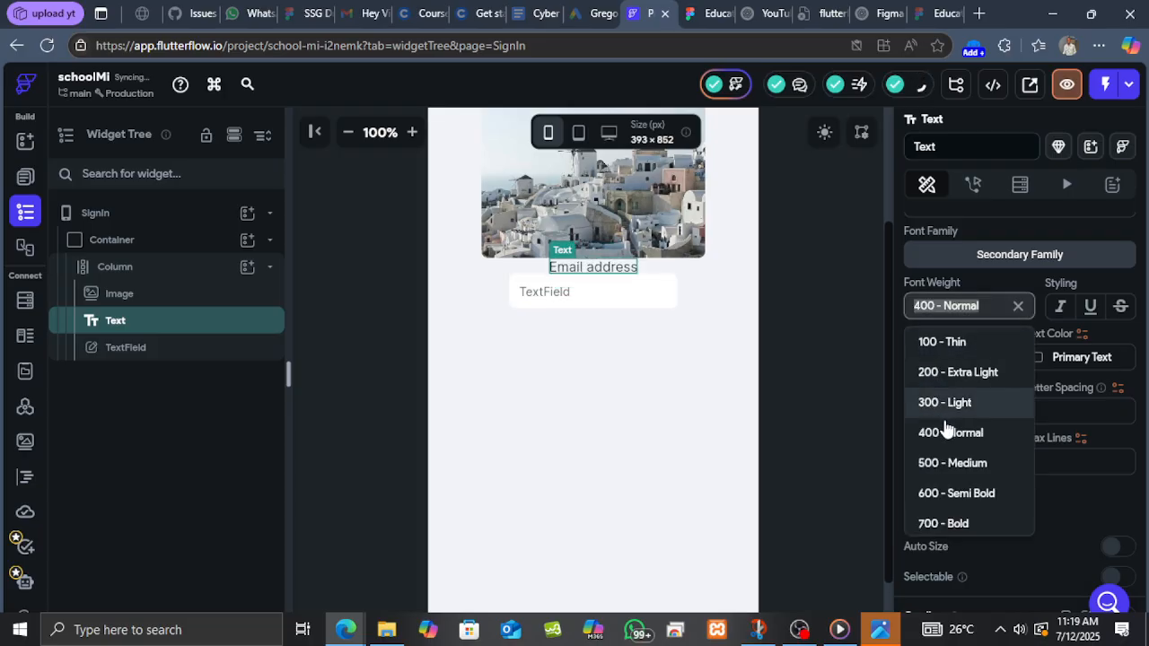
pyautogui.click(953, 465)
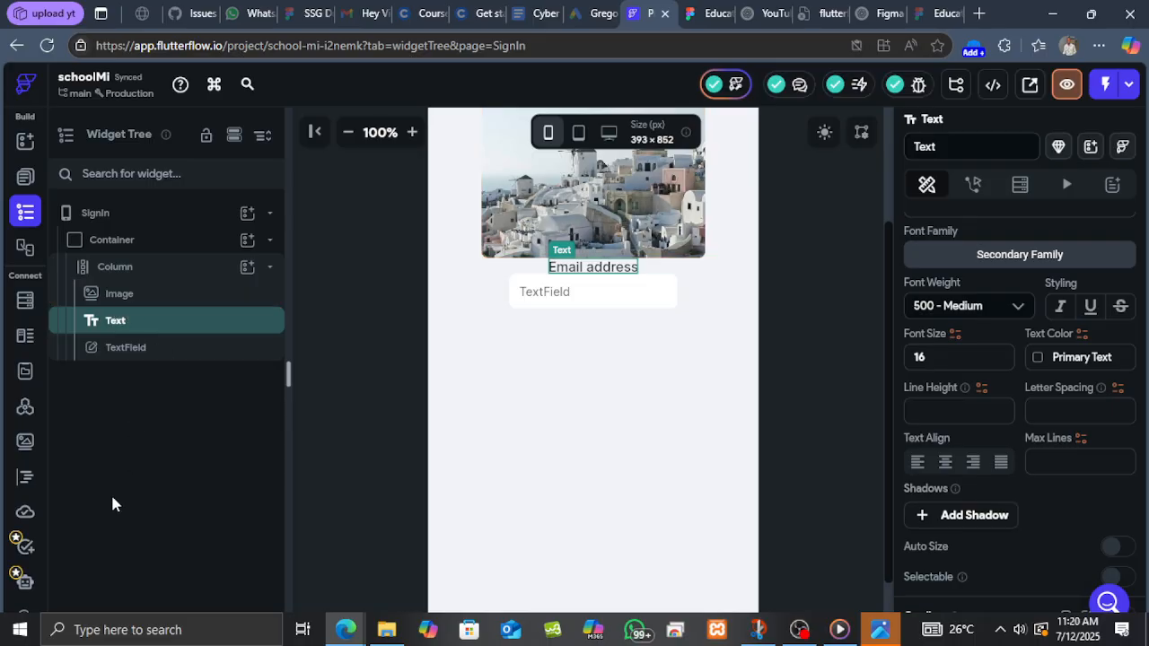
# Wrap the image in a Row and center it along the row's main axis.
pyautogui.click(149, 301)
pyautogui.rightClick(148, 302)
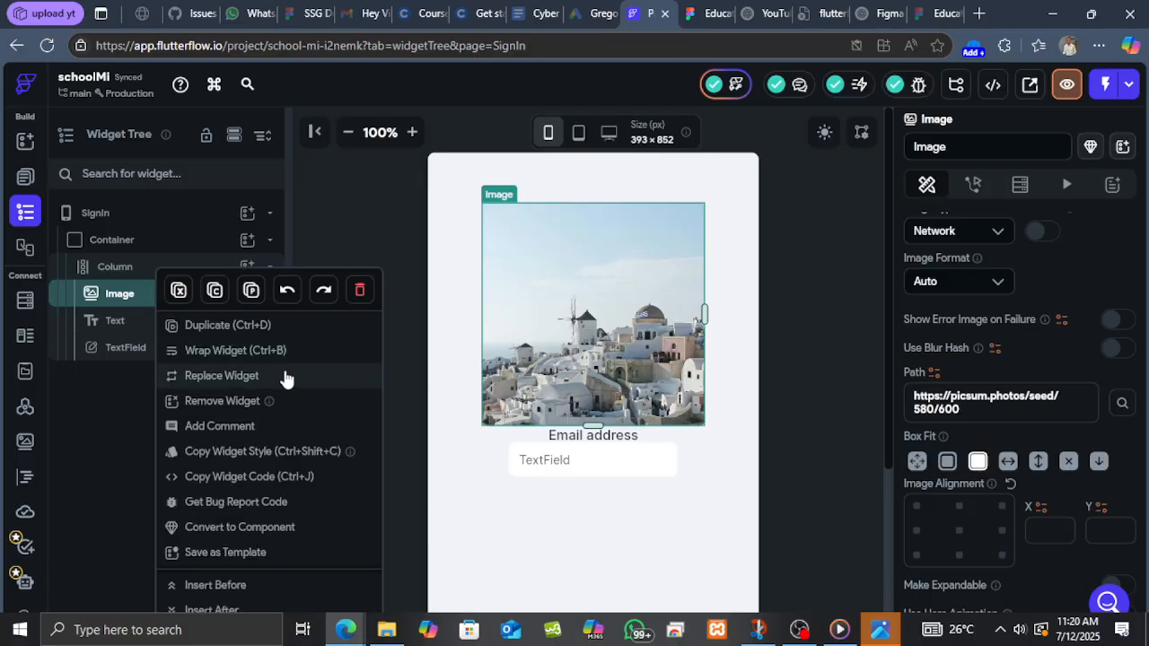
pyautogui.click(249, 350)
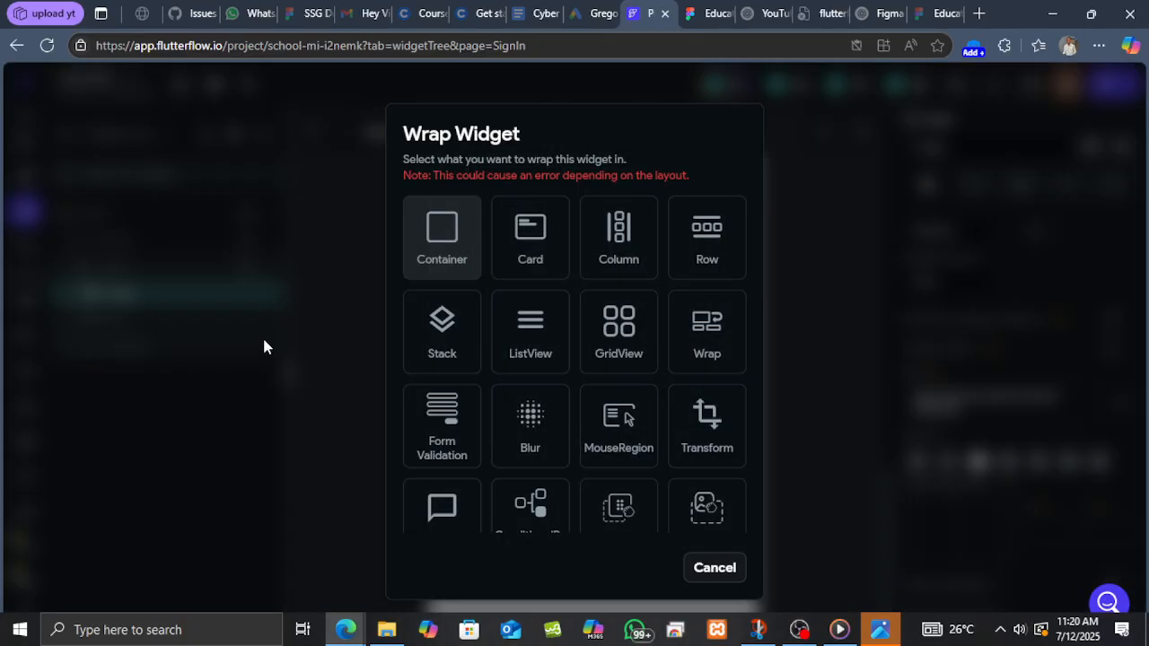
pyautogui.click(707, 238)
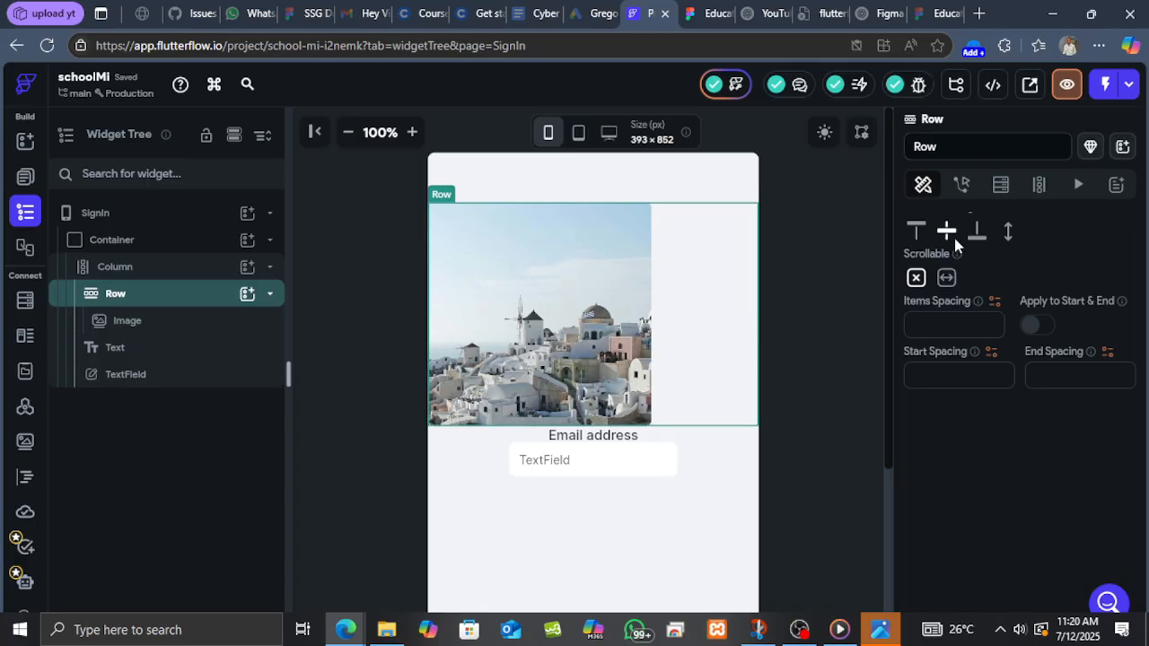
pyautogui.scroll(2, 954, 325)
pyautogui.click(949, 353)
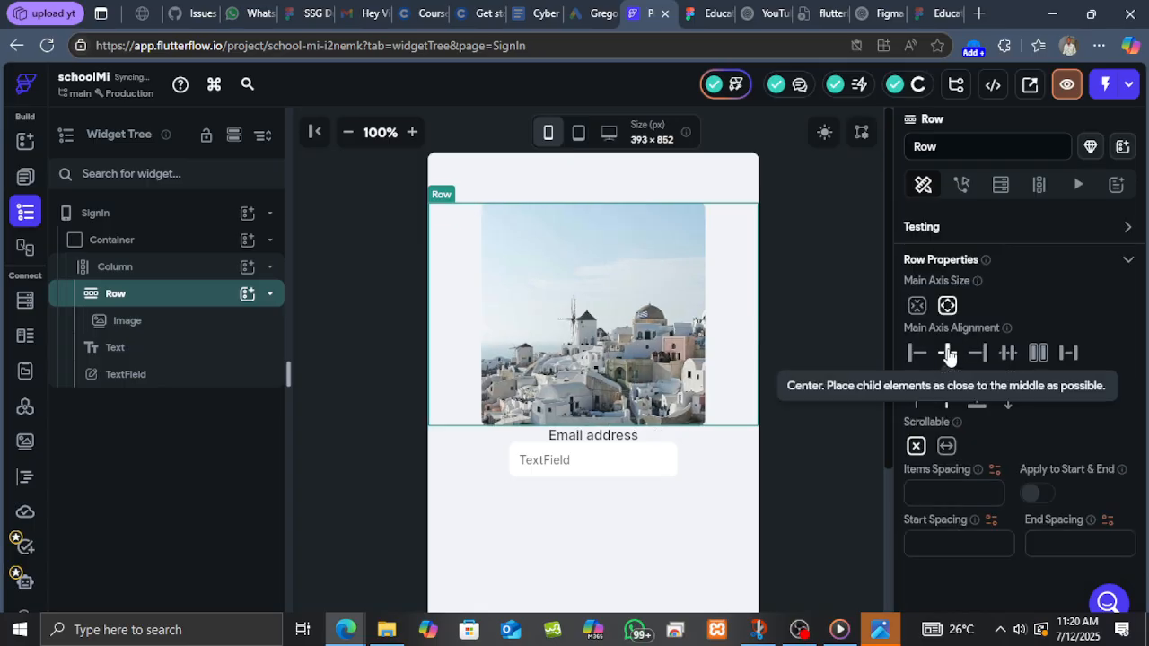
# Set the column's cross-axis alignment to start so the label and field align left.
pyautogui.click(177, 267)
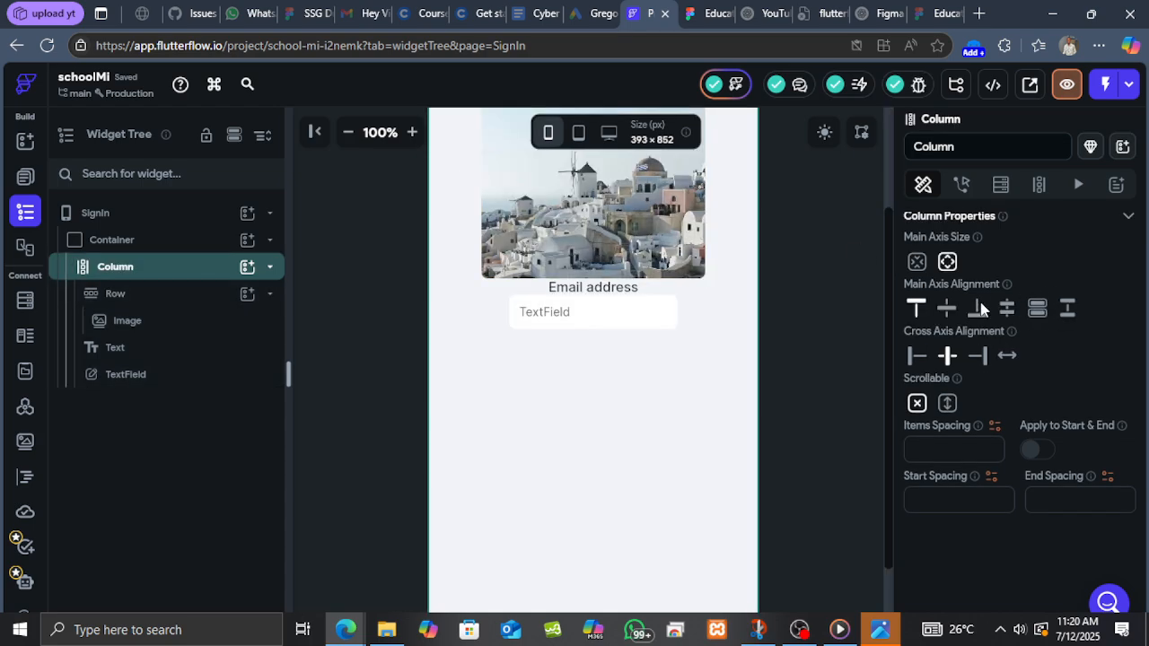
pyautogui.click(915, 356)
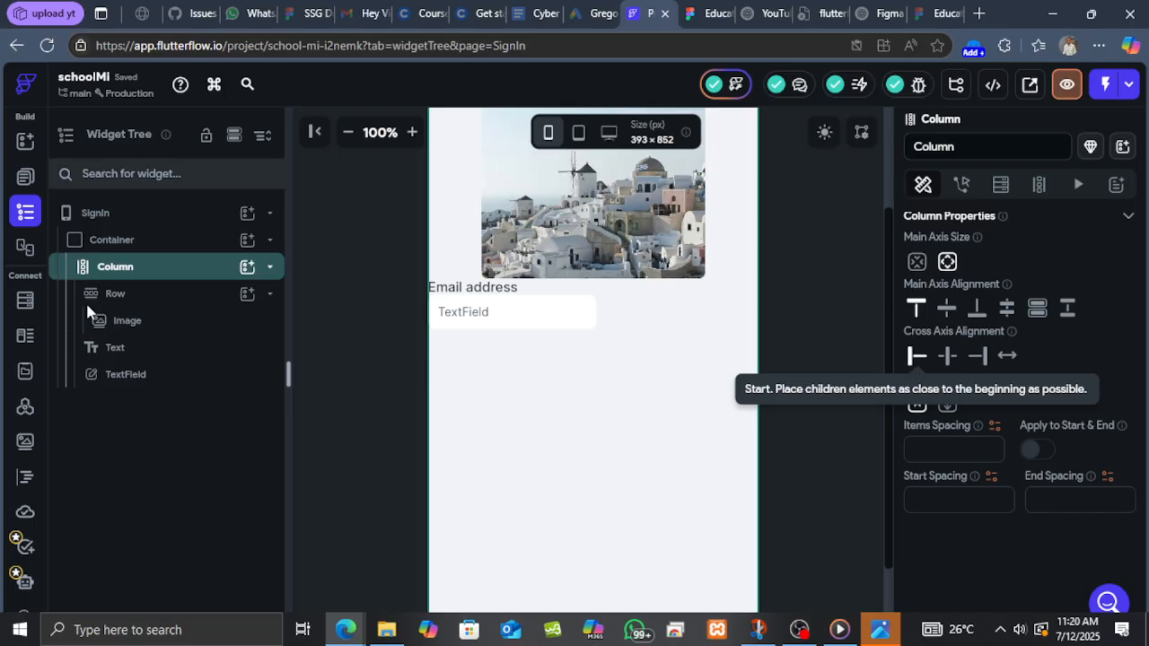
pyautogui.click(141, 349)
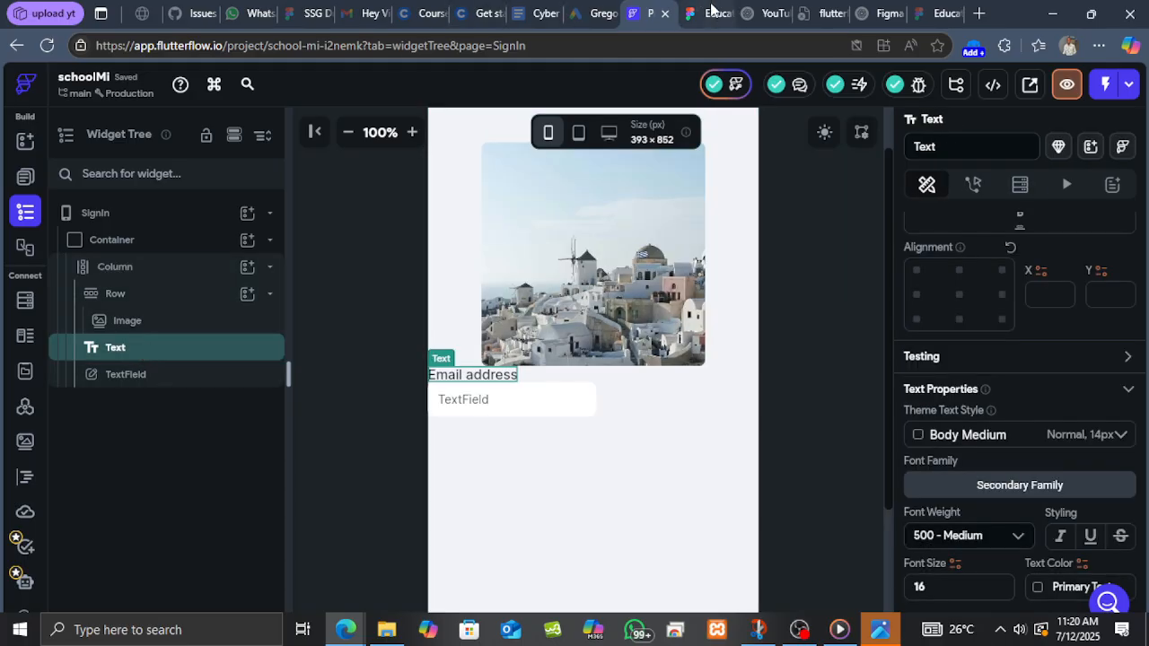
# Compare the sign-in layout with the Figma design and reselect the column.
pyautogui.click(714, 13)
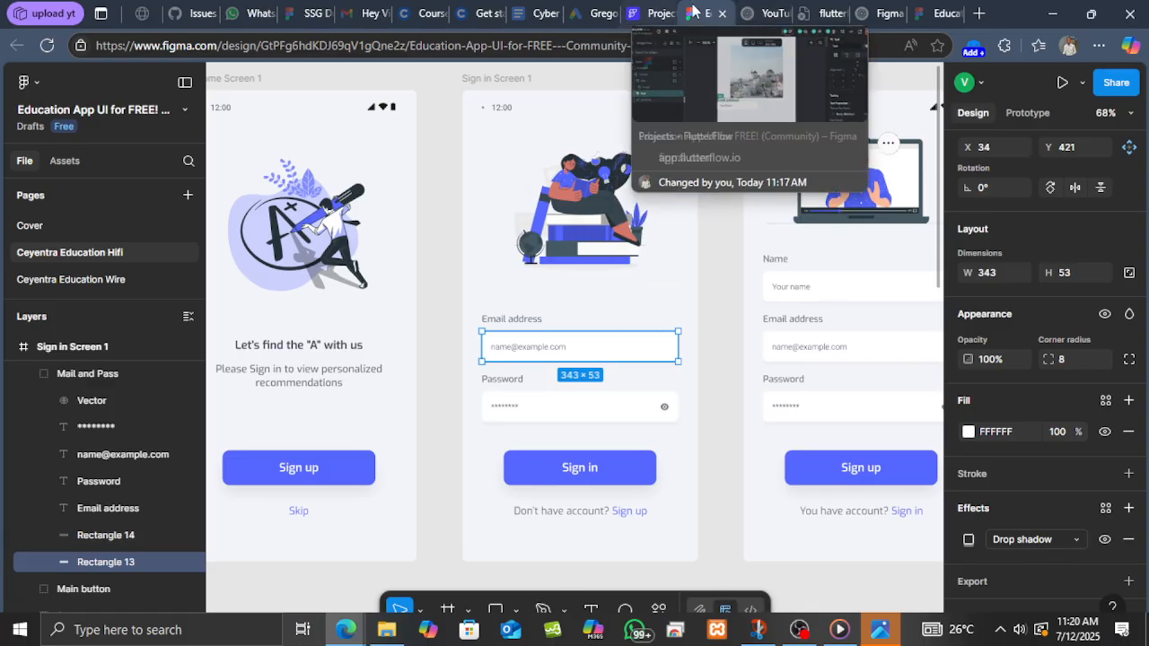
pyautogui.click(654, 15)
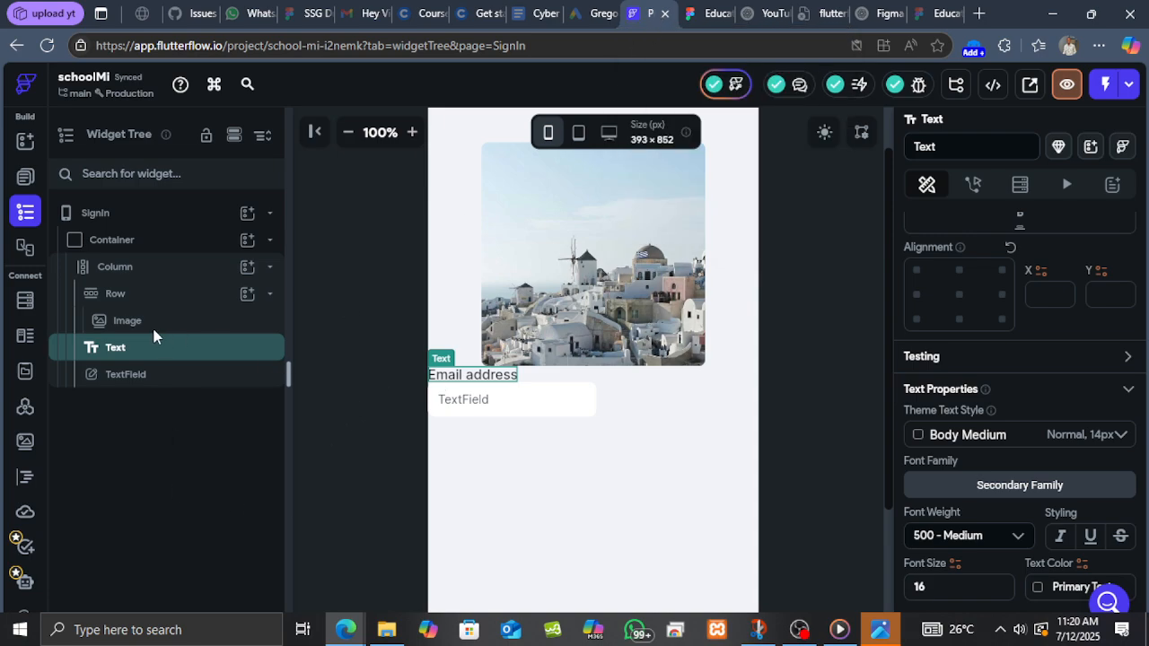
pyautogui.click(171, 268)
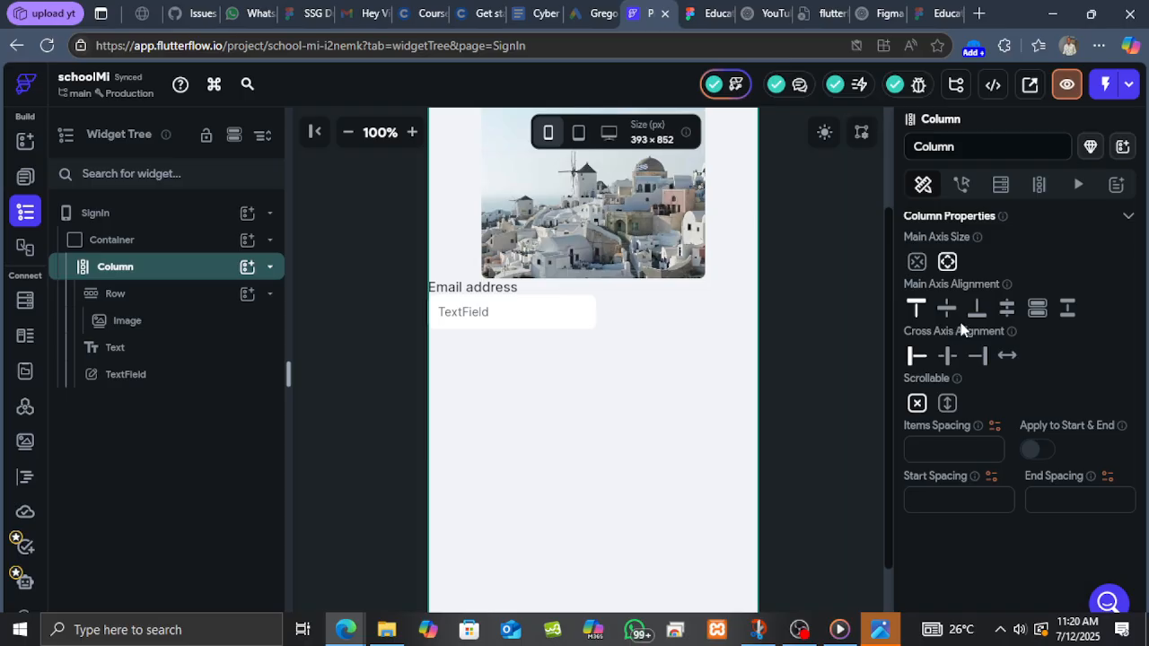
# Set the column's left and right padding to 20.
pyautogui.scroll(2, 971, 330)
pyautogui.scroll(2, 972, 332)
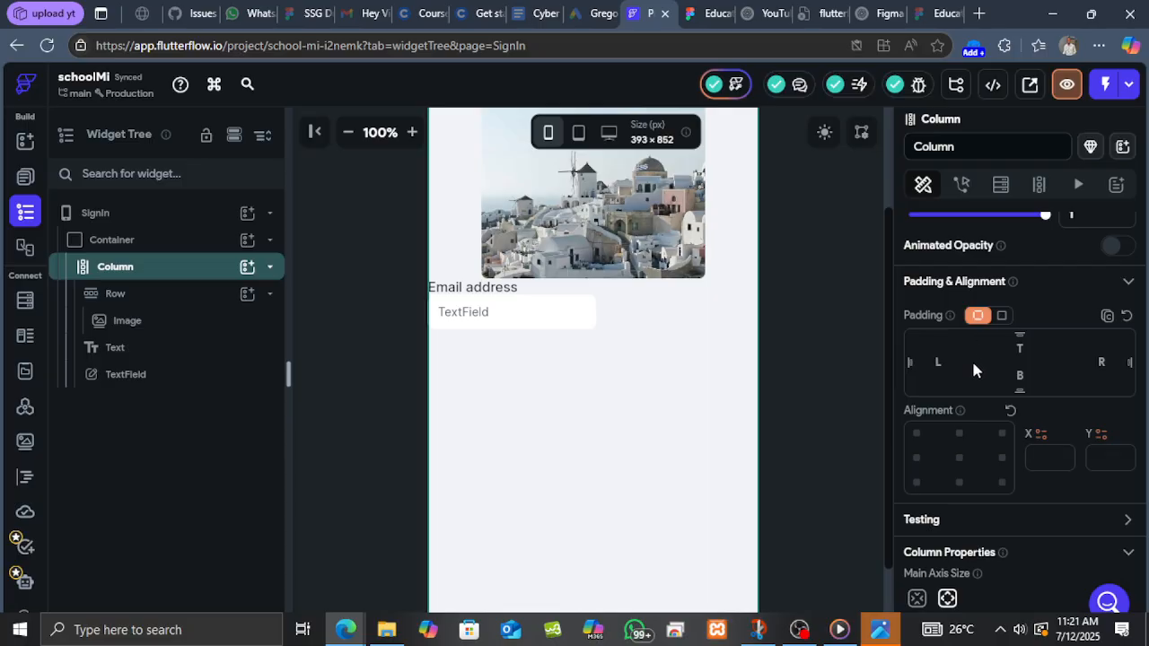
pyautogui.write('10')
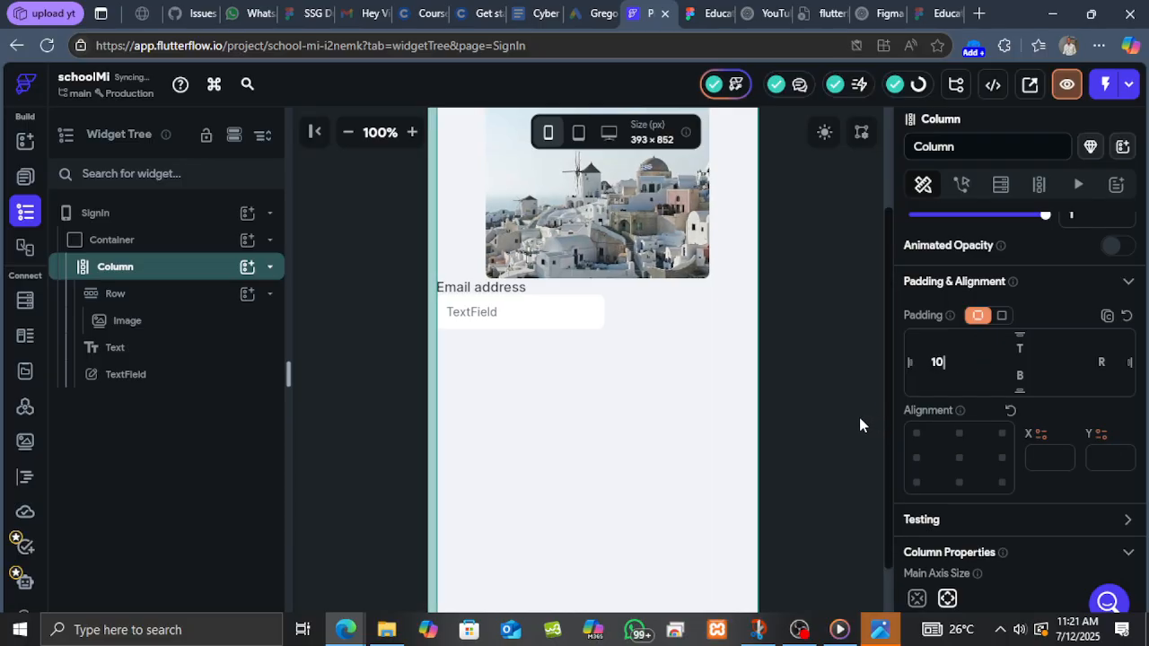
pyautogui.press('BackSpace')
pyautogui.press('BackSpace')
pyautogui.write('20')
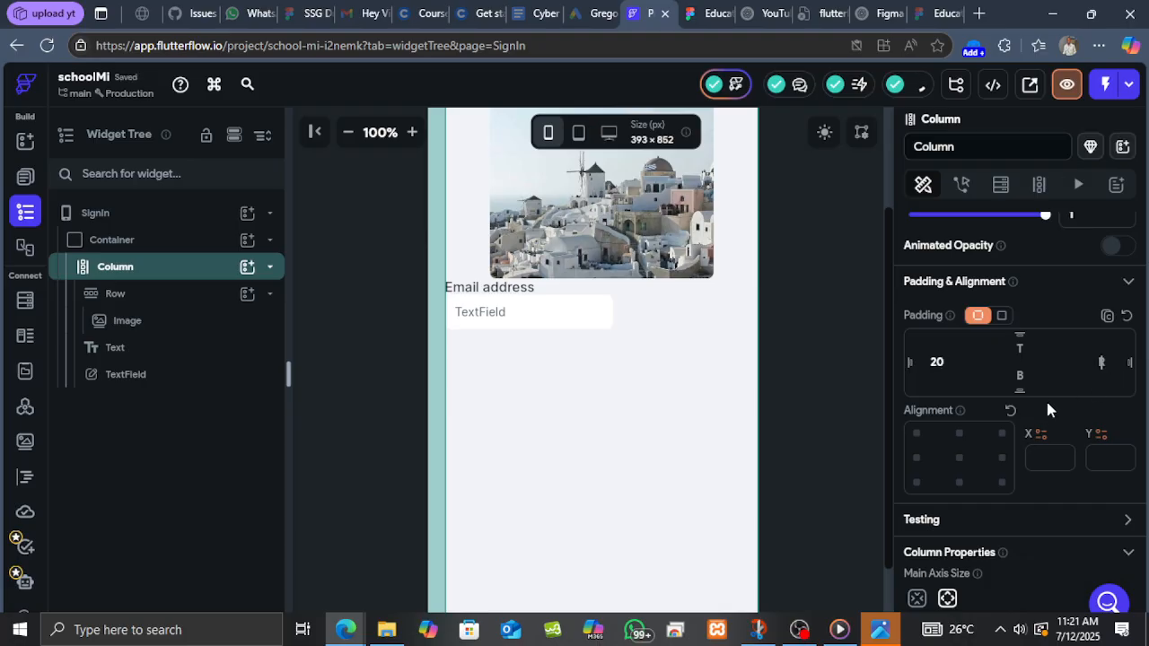
pyautogui.press('Tab')
pyautogui.write('20')
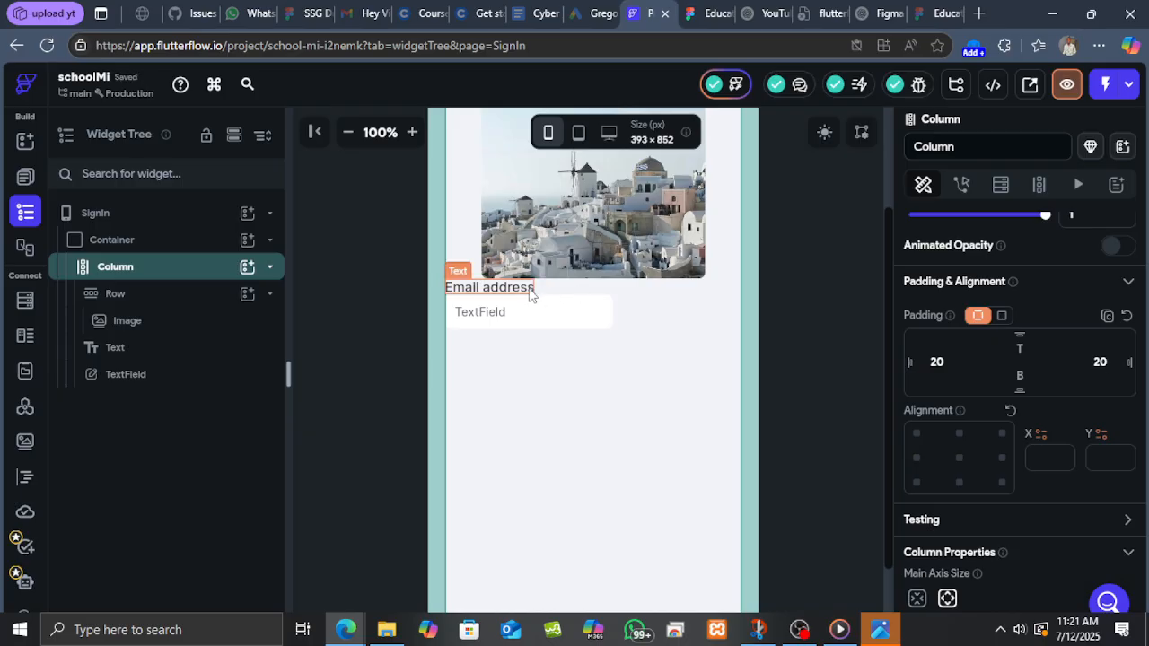
# Set the image row's bottom padding to 20.
pyautogui.click(529, 293)
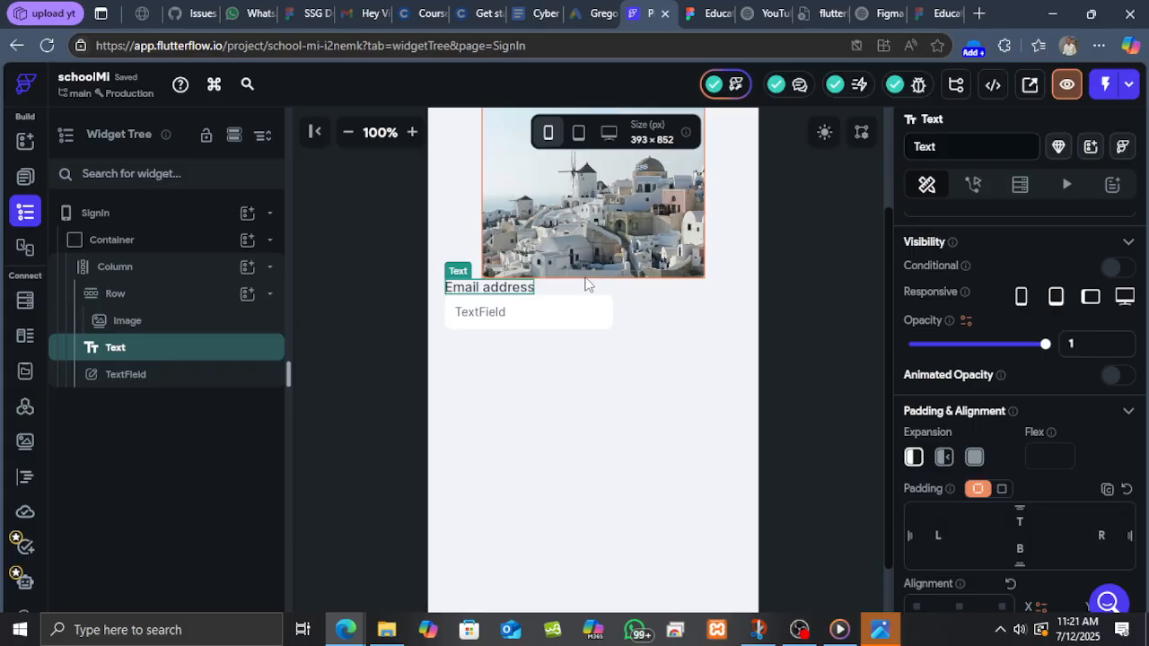
pyautogui.click(154, 295)
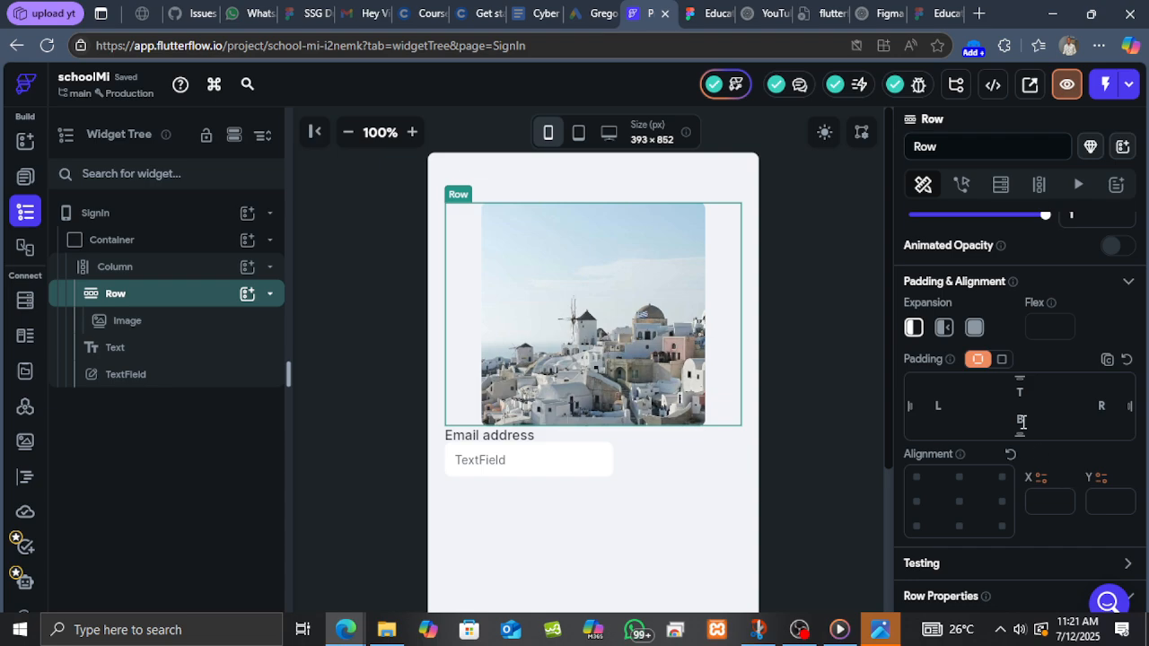
pyautogui.write('20')
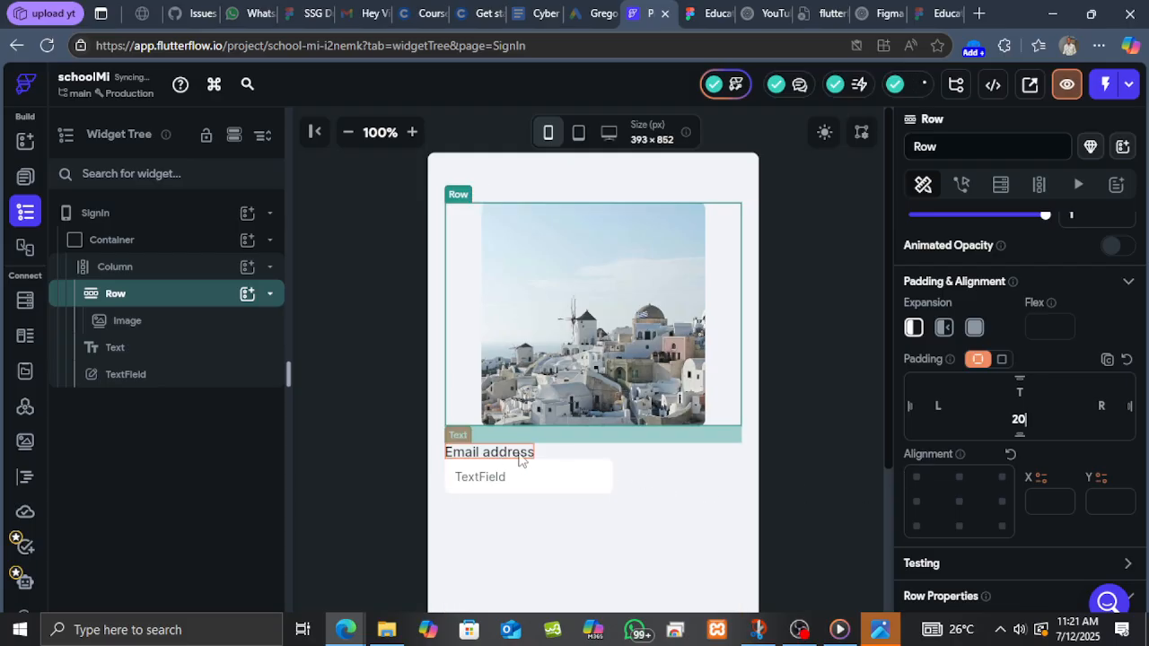
# Select the email text field and compare it with the input box in the Figma design.
pyautogui.click(582, 481)
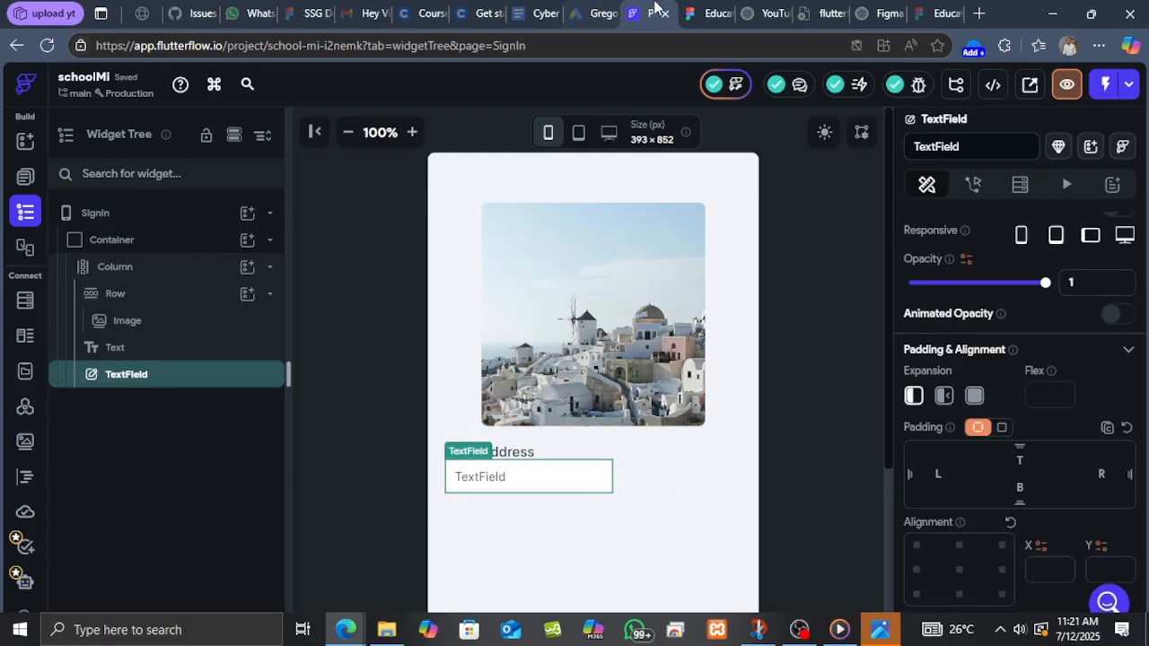
pyautogui.click(721, 9)
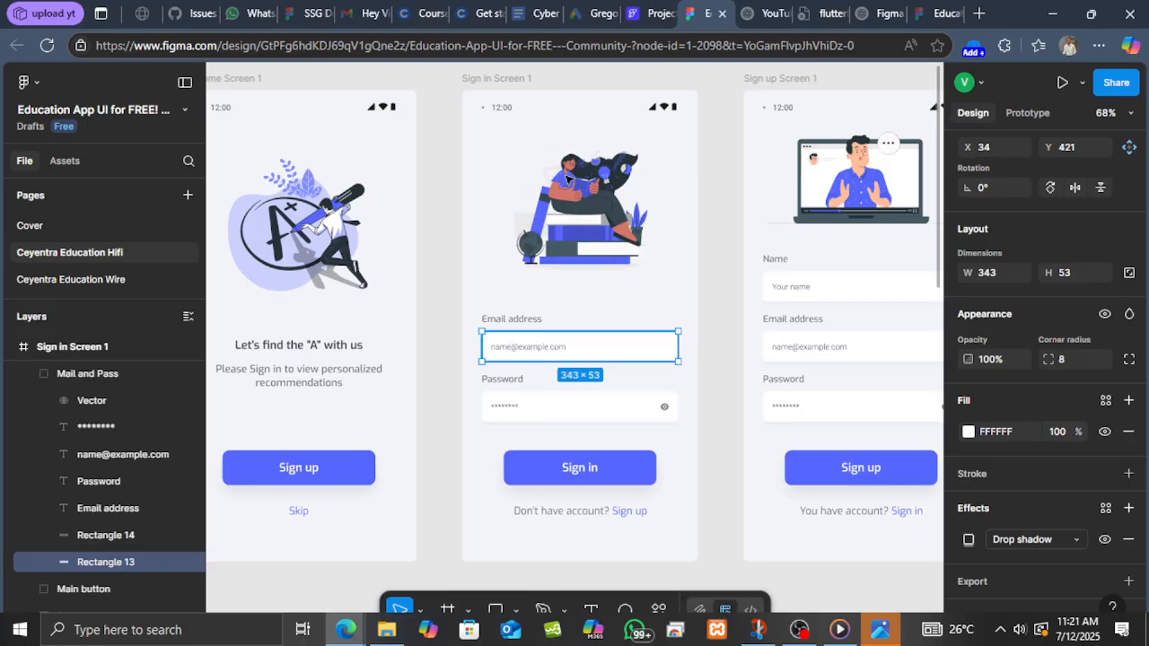
pyautogui.click(648, 12)
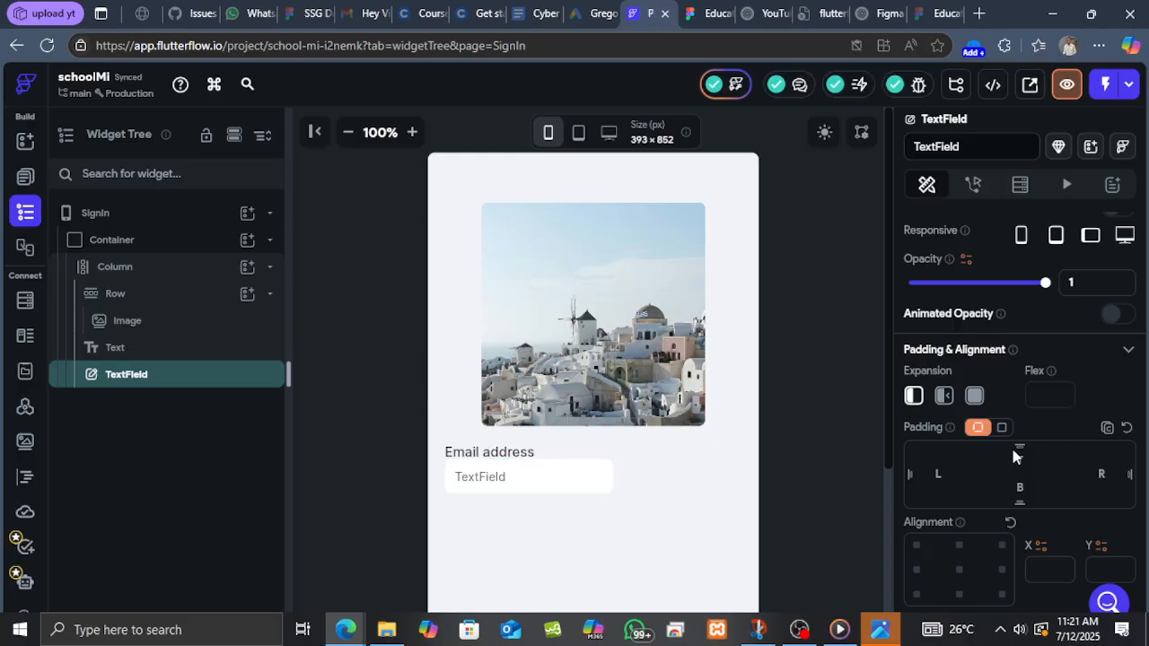
# Browse the text field's properties for its width, text style and decoration settings.
pyautogui.scroll(-3, 1012, 453)
pyautogui.scroll(-1, 995, 485)
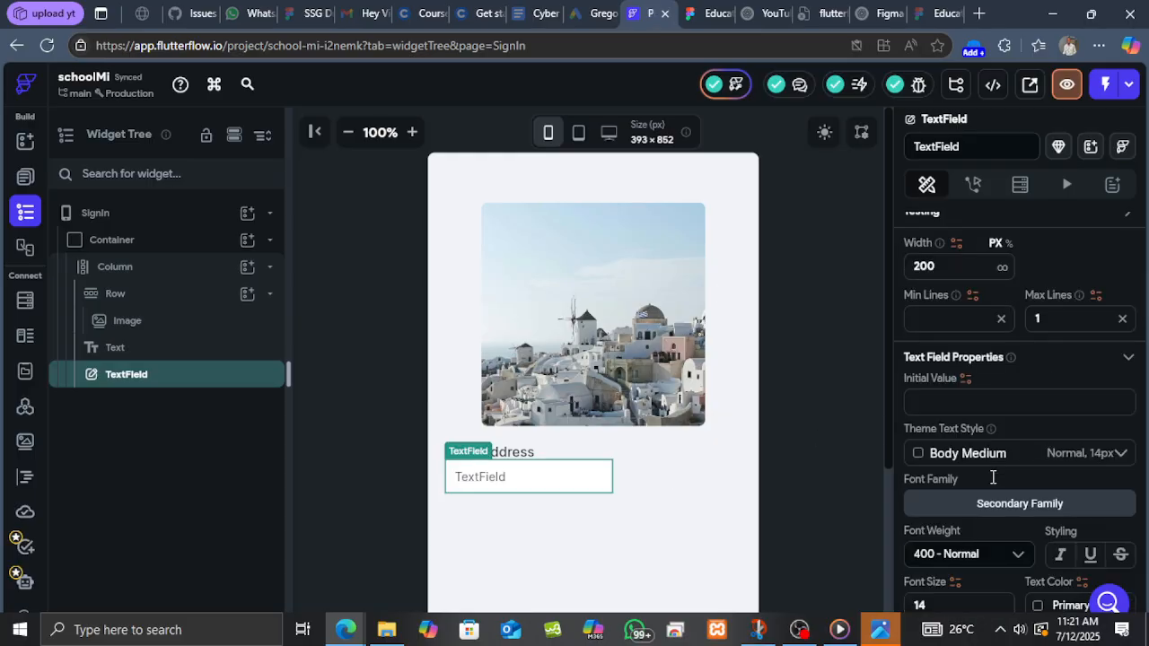
pyautogui.scroll(1, 998, 381)
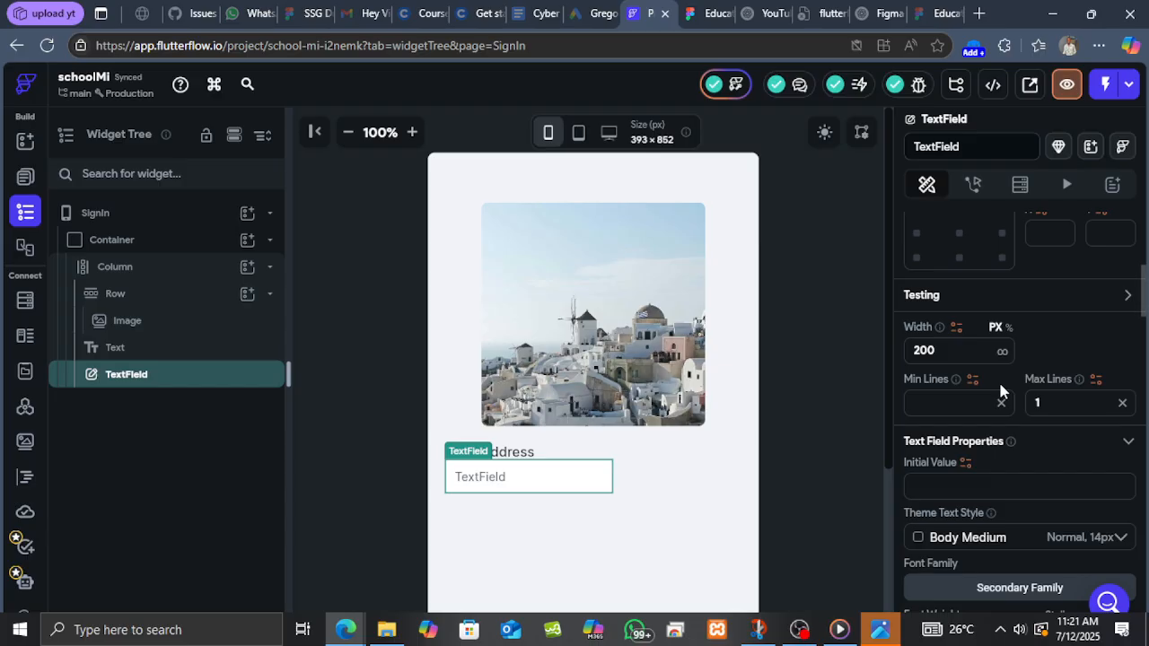
pyautogui.scroll(-4, 998, 382)
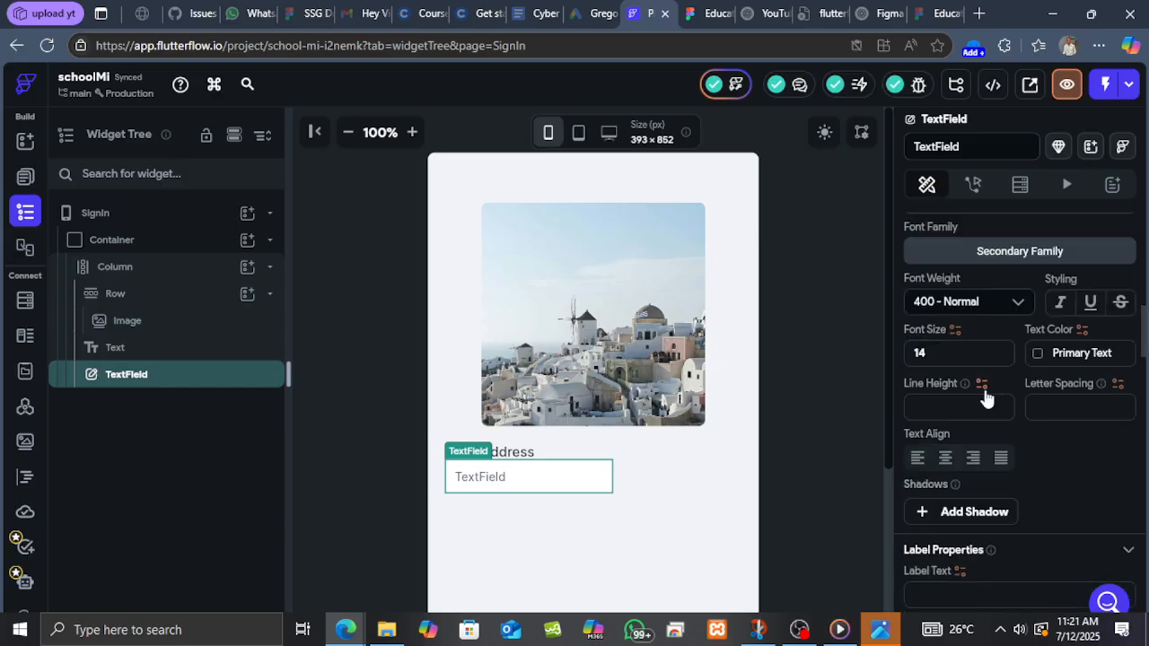
pyautogui.scroll(-5, 992, 386)
pyautogui.scroll(-2, 986, 389)
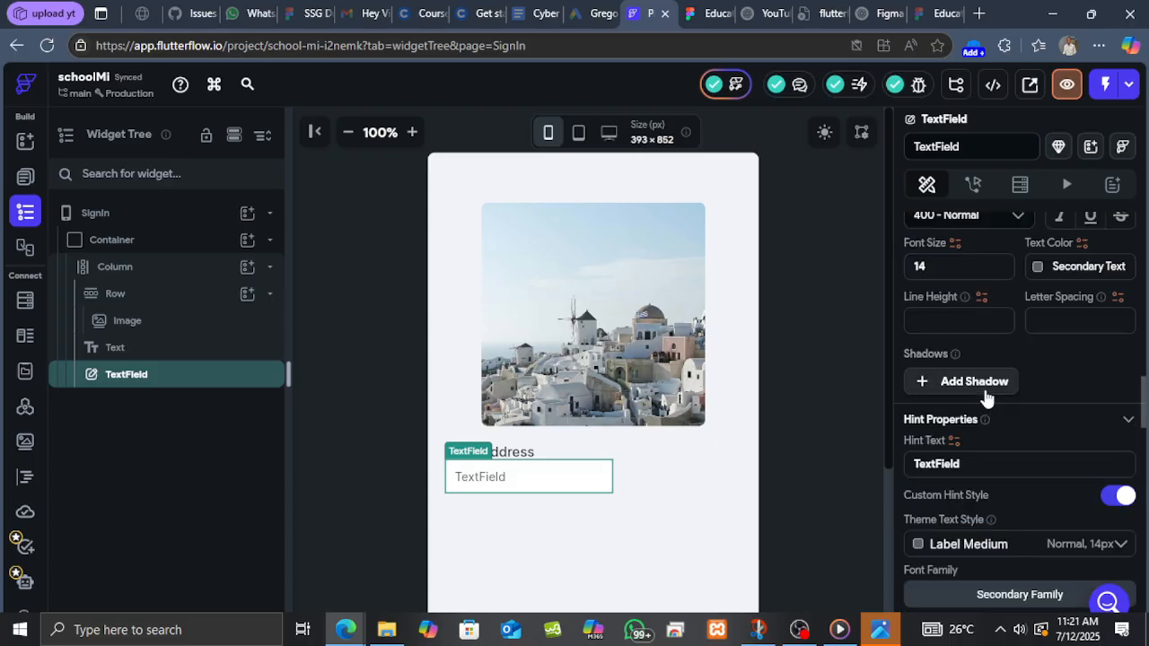
pyautogui.scroll(-4, 988, 395)
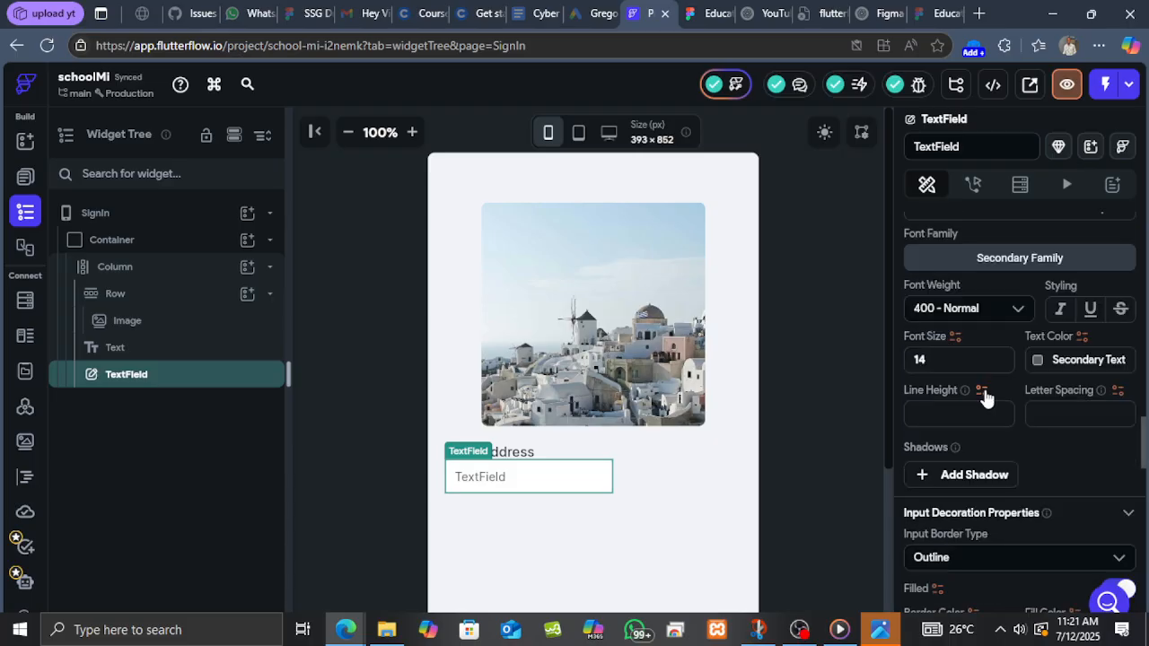
pyautogui.scroll(-3, 998, 415)
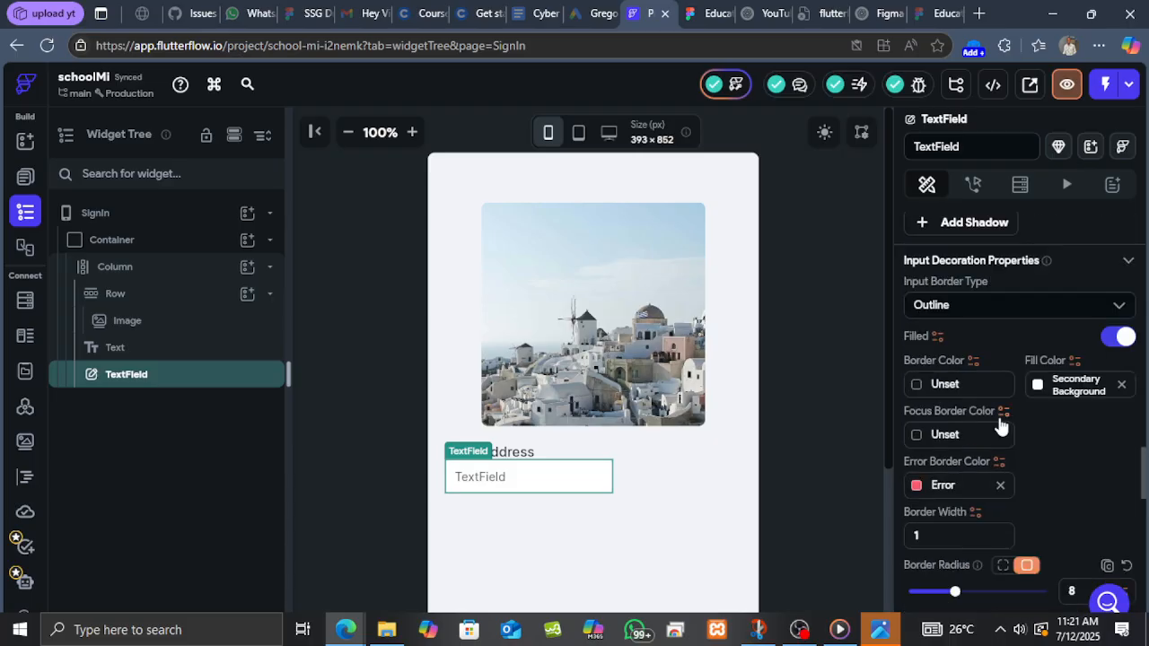
pyautogui.scroll(-5, 1002, 425)
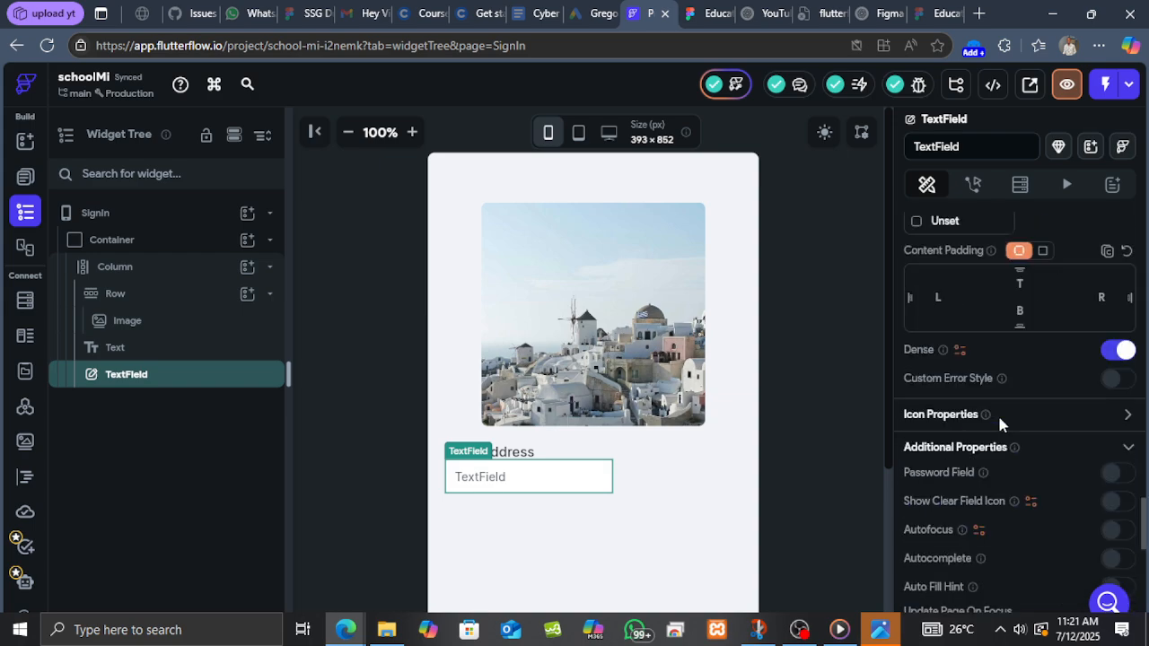
pyautogui.scroll(-5, 999, 418)
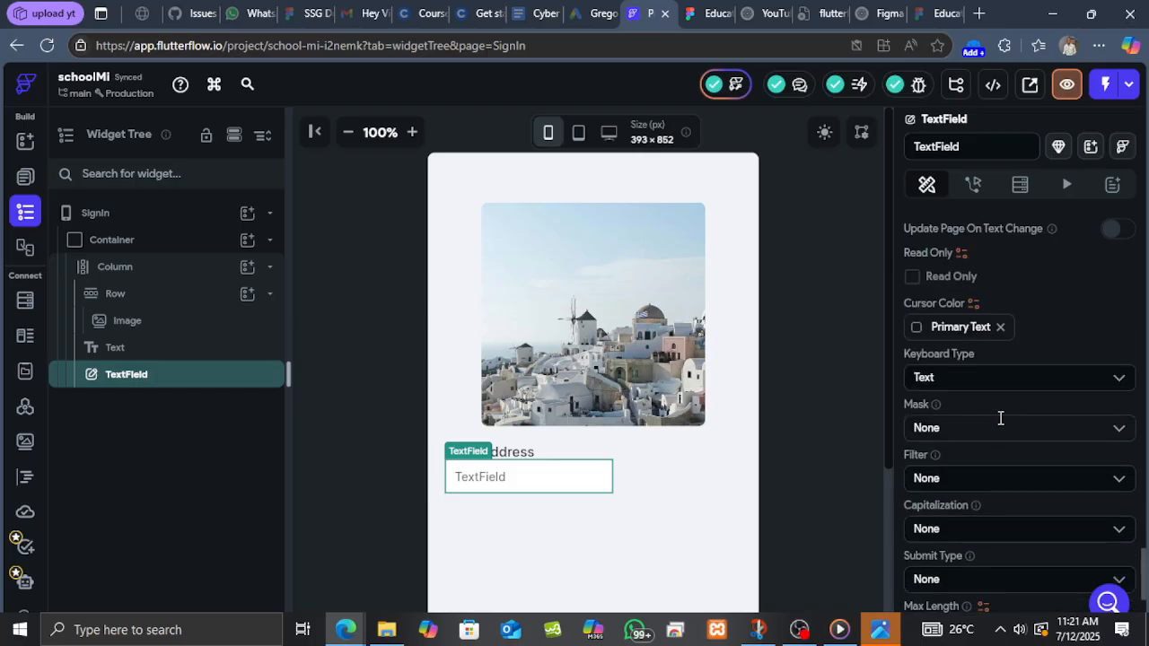
pyautogui.scroll(-3, 1000, 418)
pyautogui.scroll(10, 971, 430)
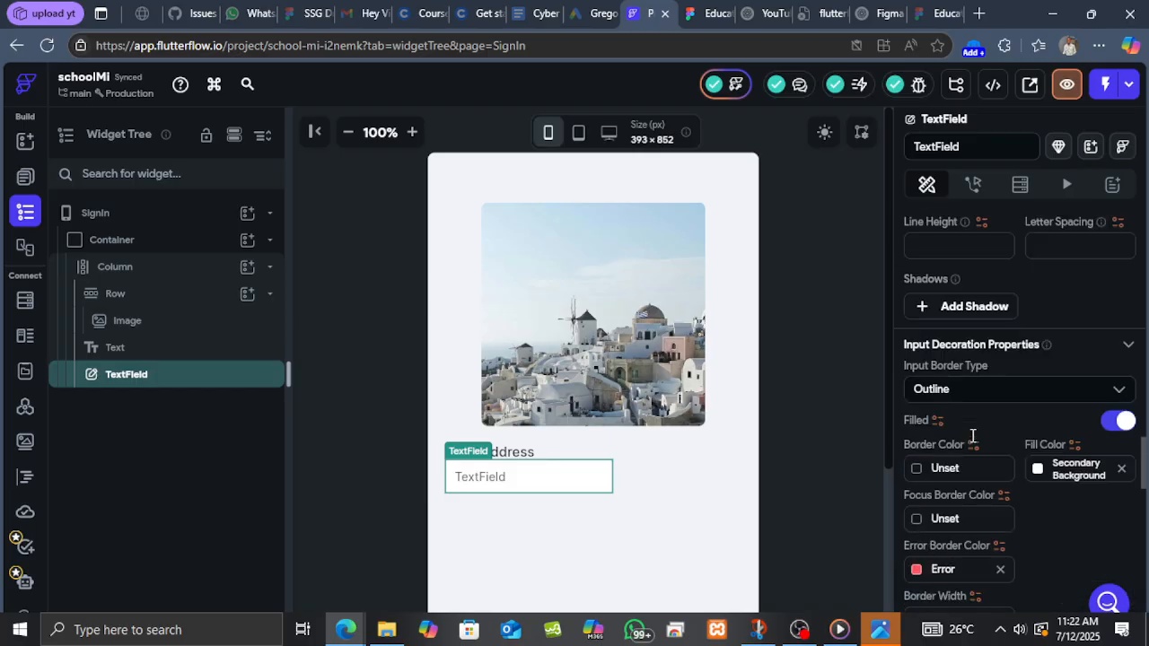
pyautogui.scroll(3, 972, 436)
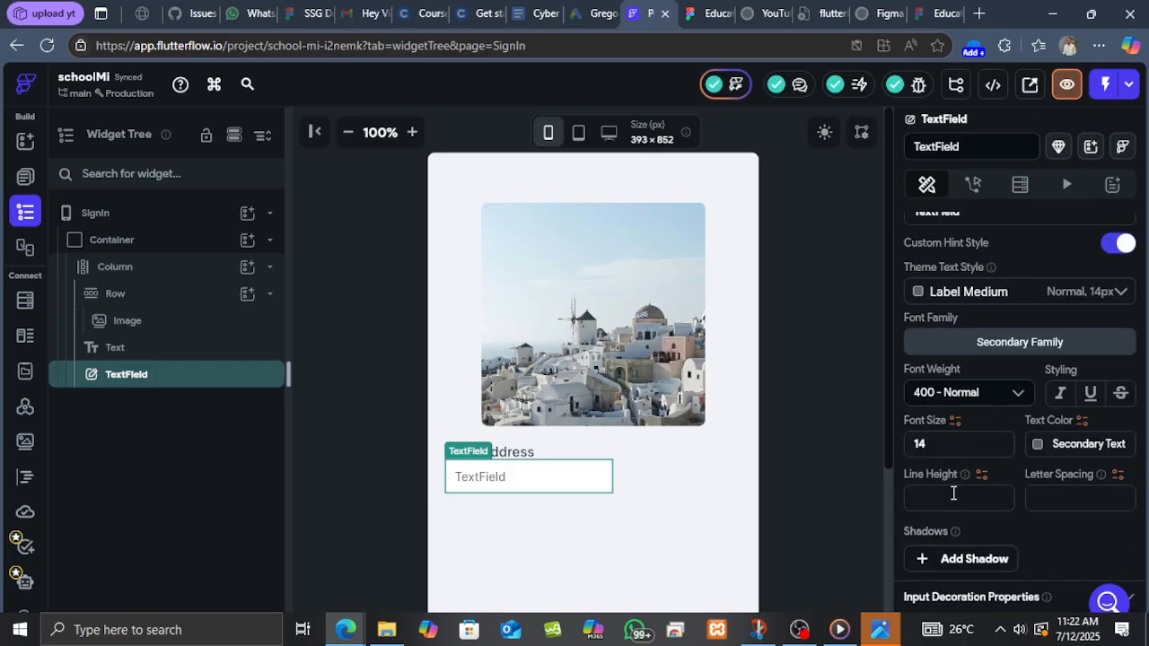
pyautogui.scroll(5, 944, 489)
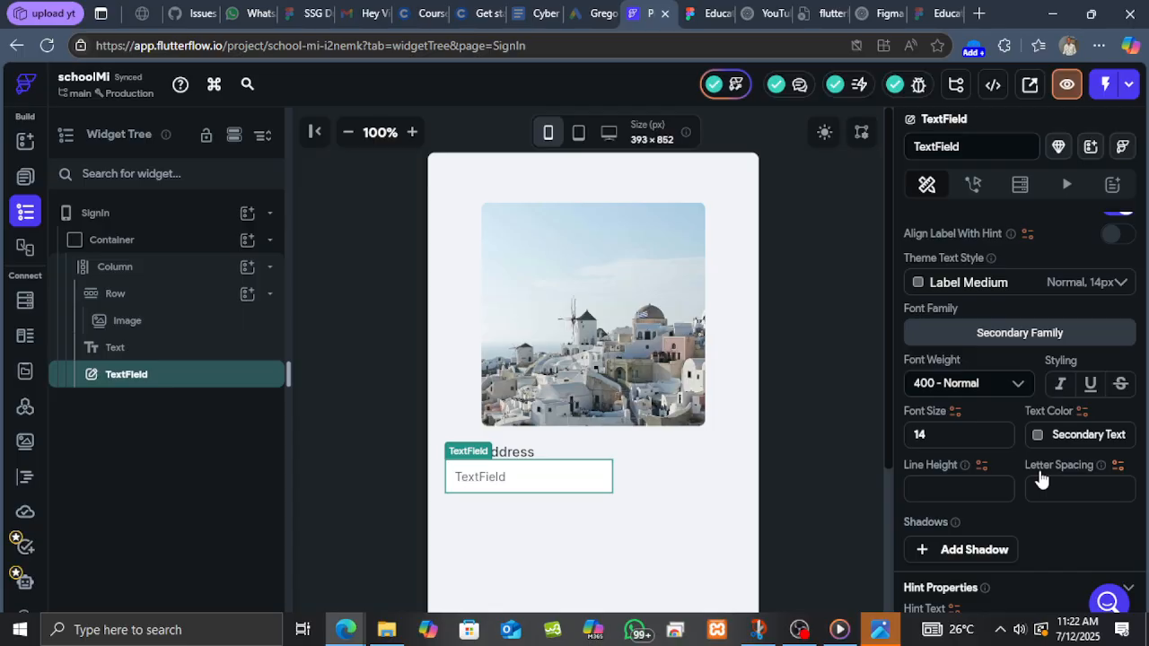
pyautogui.scroll(2, 989, 465)
pyautogui.scroll(5, 987, 456)
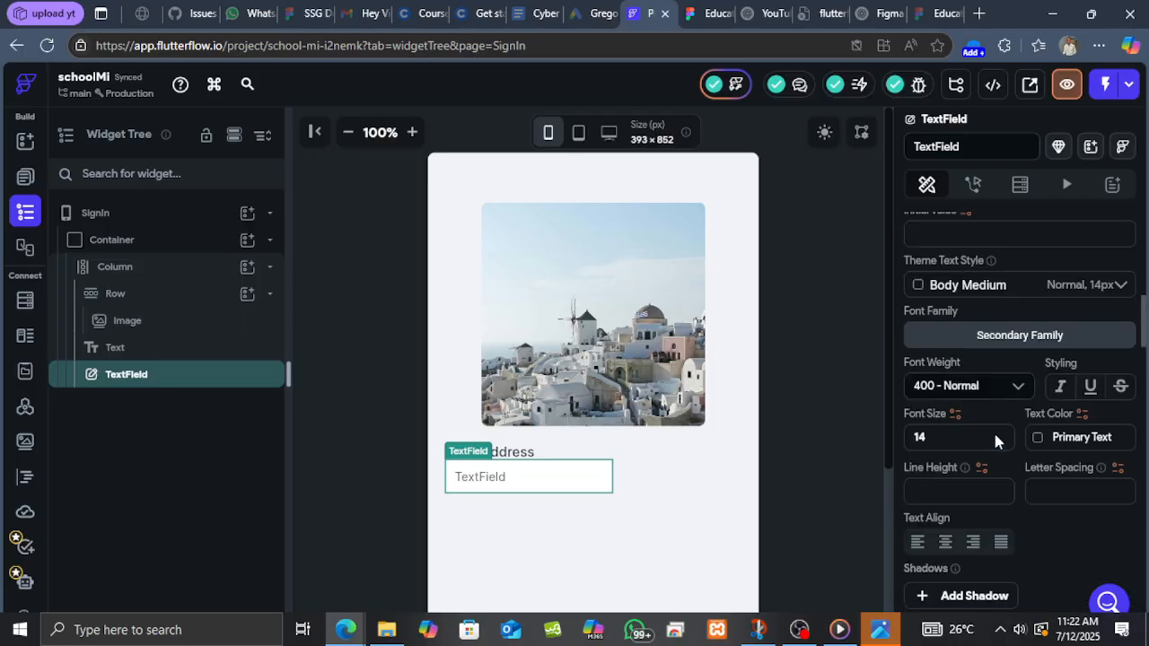
pyautogui.scroll(3, 992, 457)
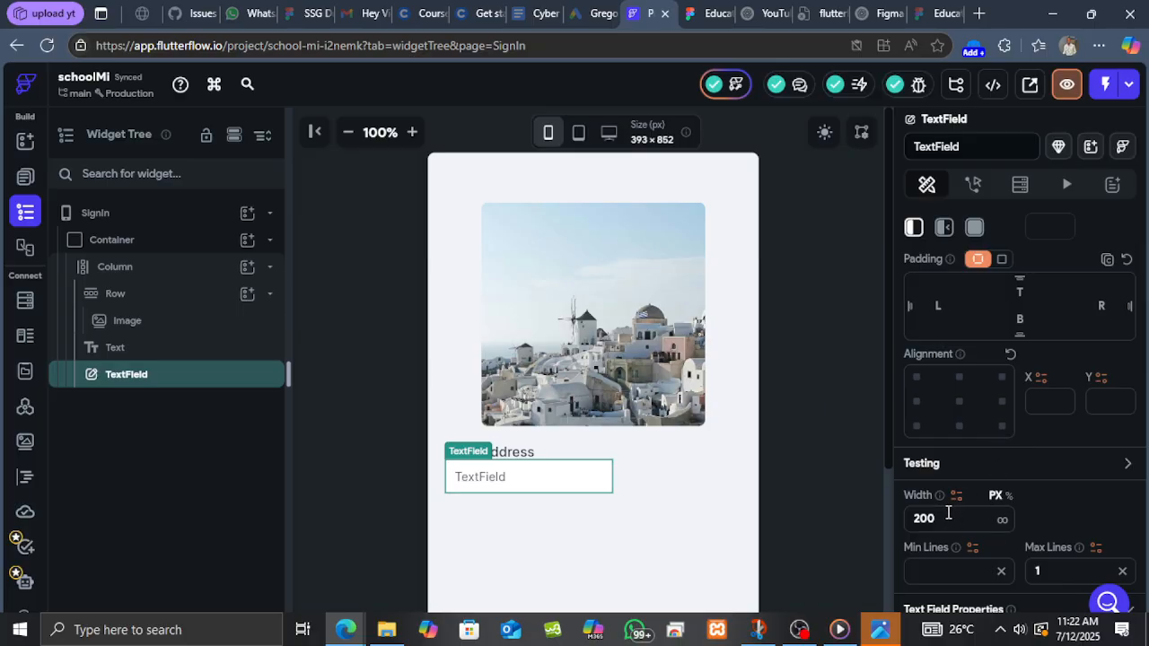
# Set the email text field's width to 343 px.
pyautogui.click(959, 525)
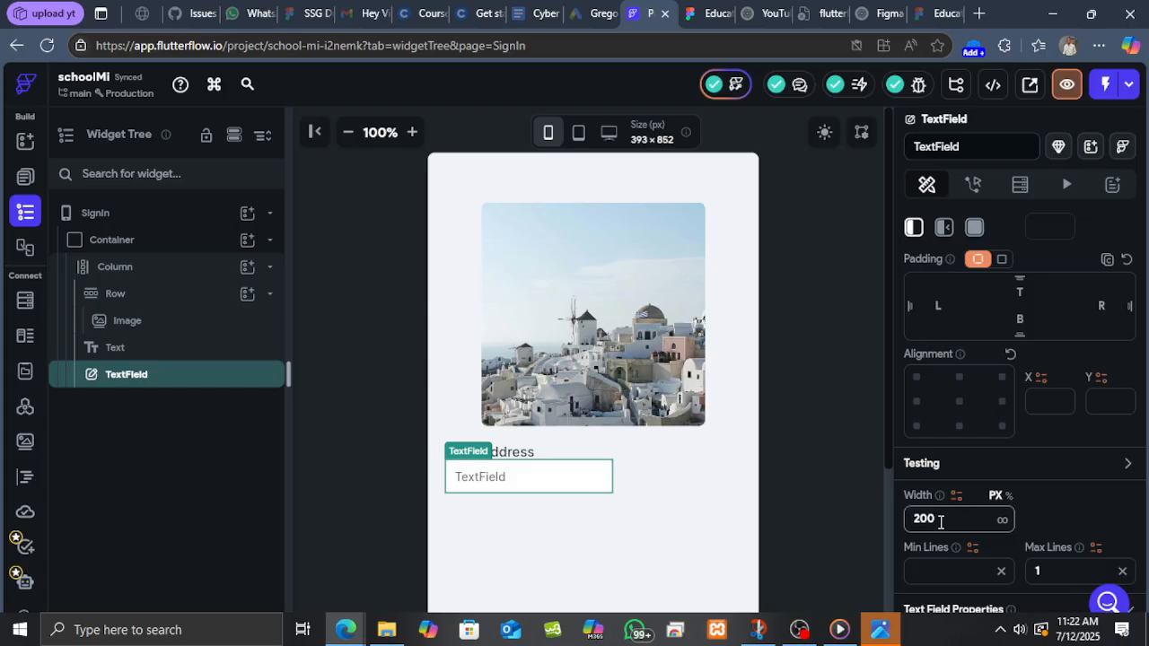
pyautogui.press('BackSpace')
pyautogui.press('BackSpace')
pyautogui.press('BackSpace')
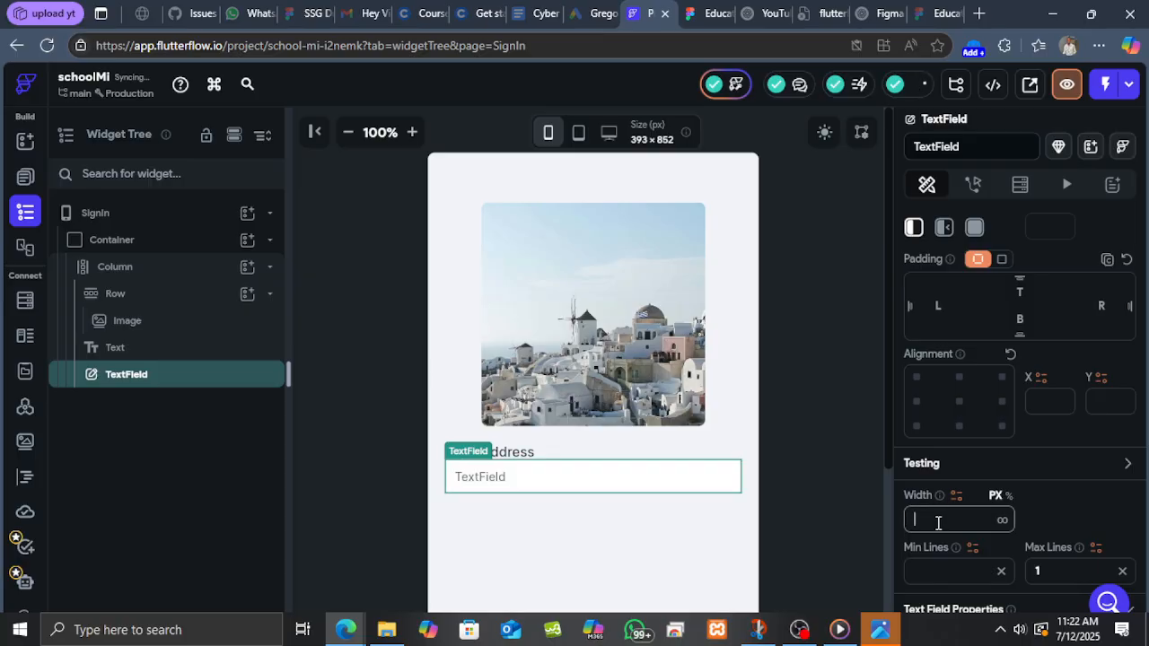
pyautogui.write('343')
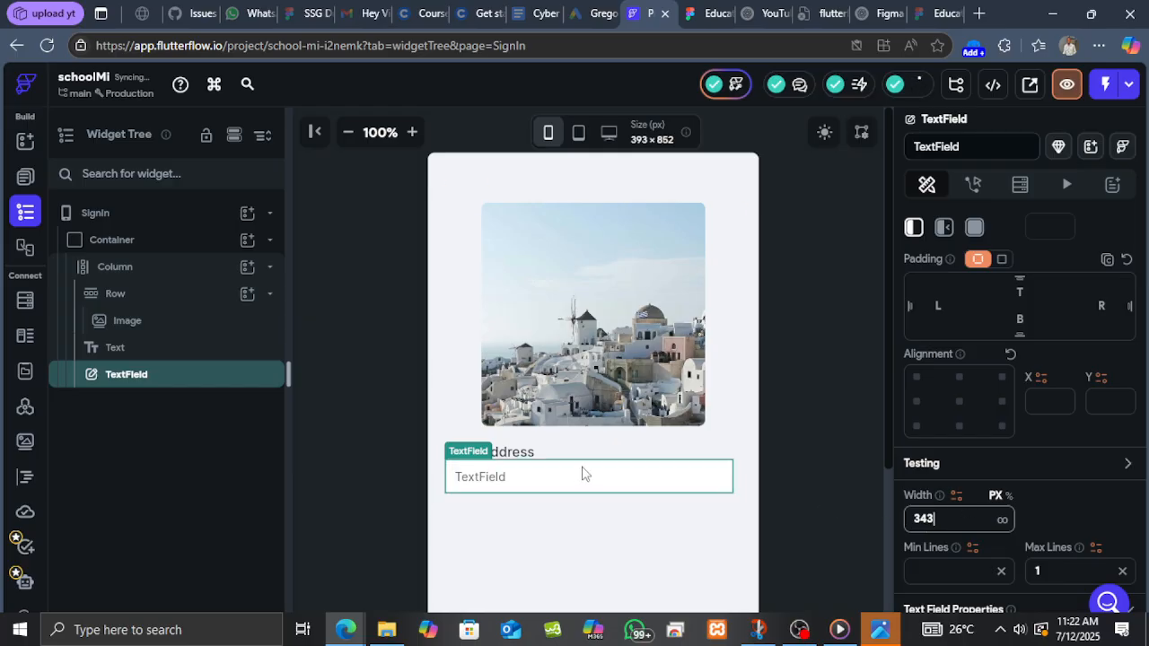
pyautogui.scroll(-1, 1066, 530)
pyautogui.scroll(-1, 1005, 526)
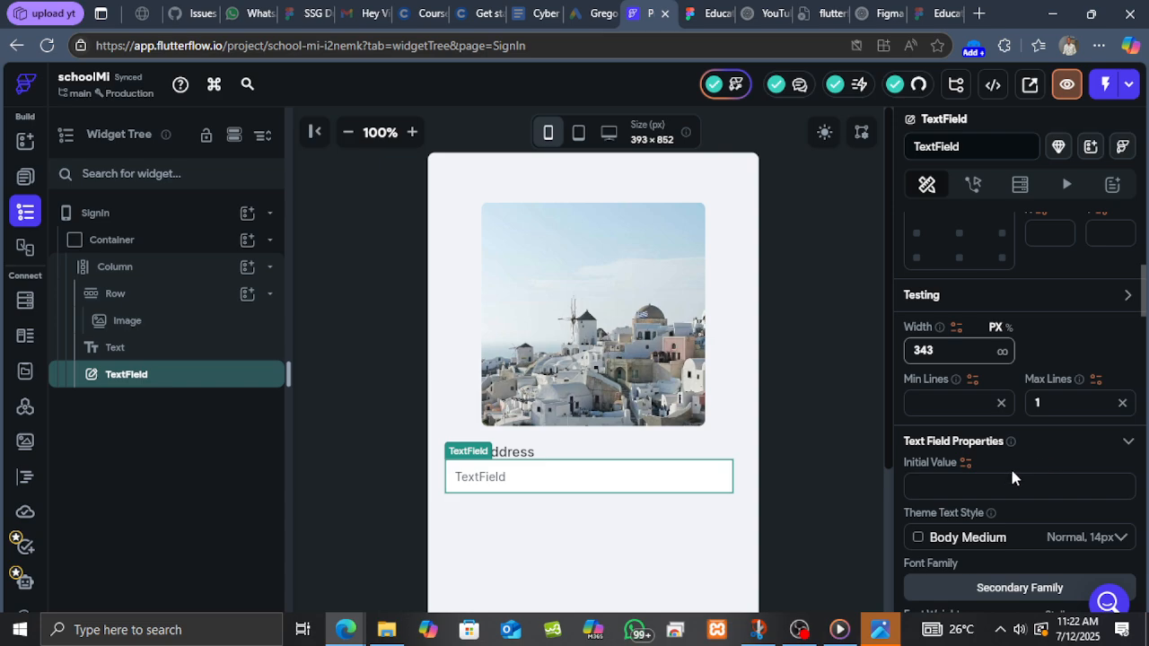
pyautogui.scroll(-2, 1013, 478)
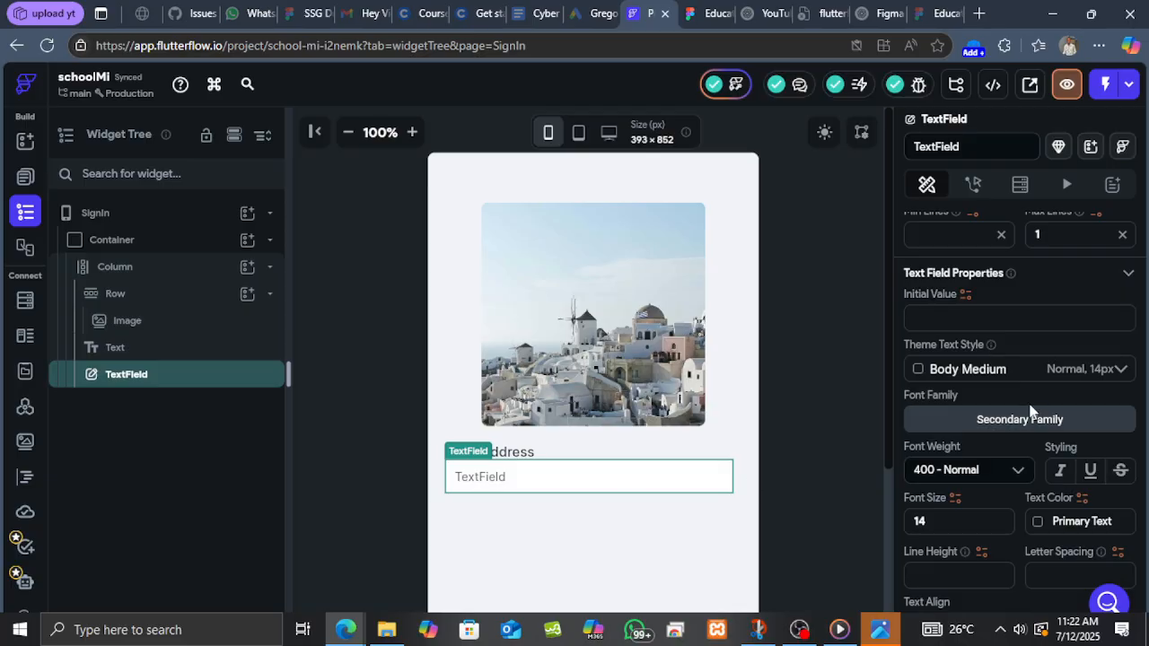
pyautogui.scroll(-2, 1030, 411)
pyautogui.scroll(5, 995, 424)
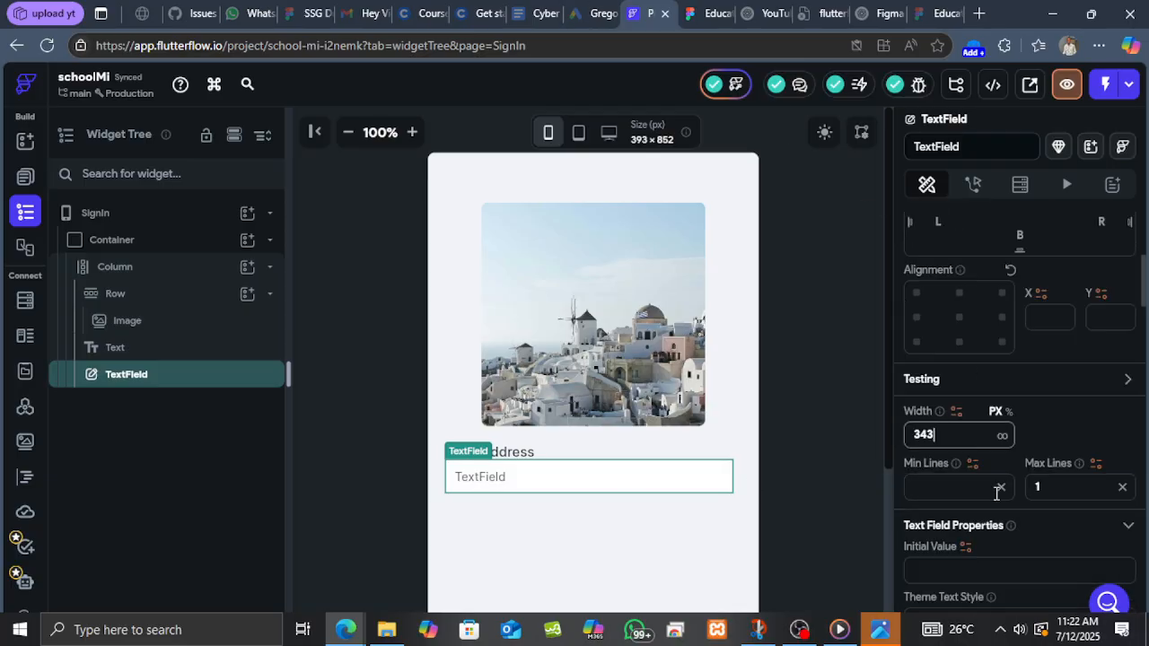
pyautogui.scroll(2, 995, 476)
pyautogui.click(701, 9)
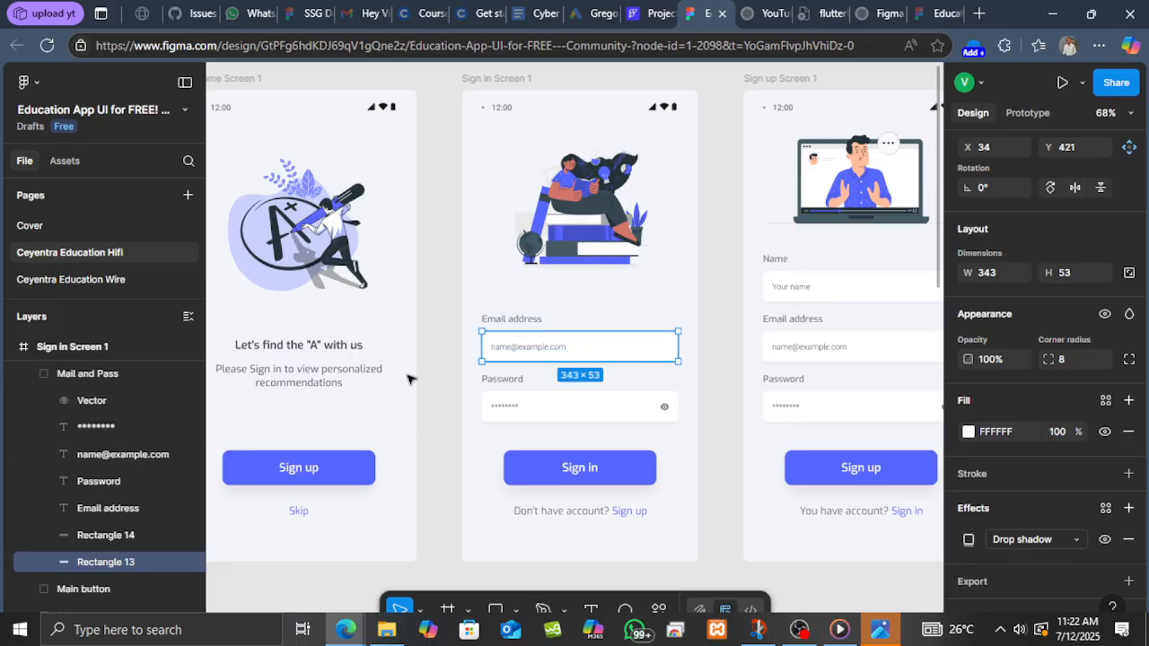
pyautogui.click(543, 352)
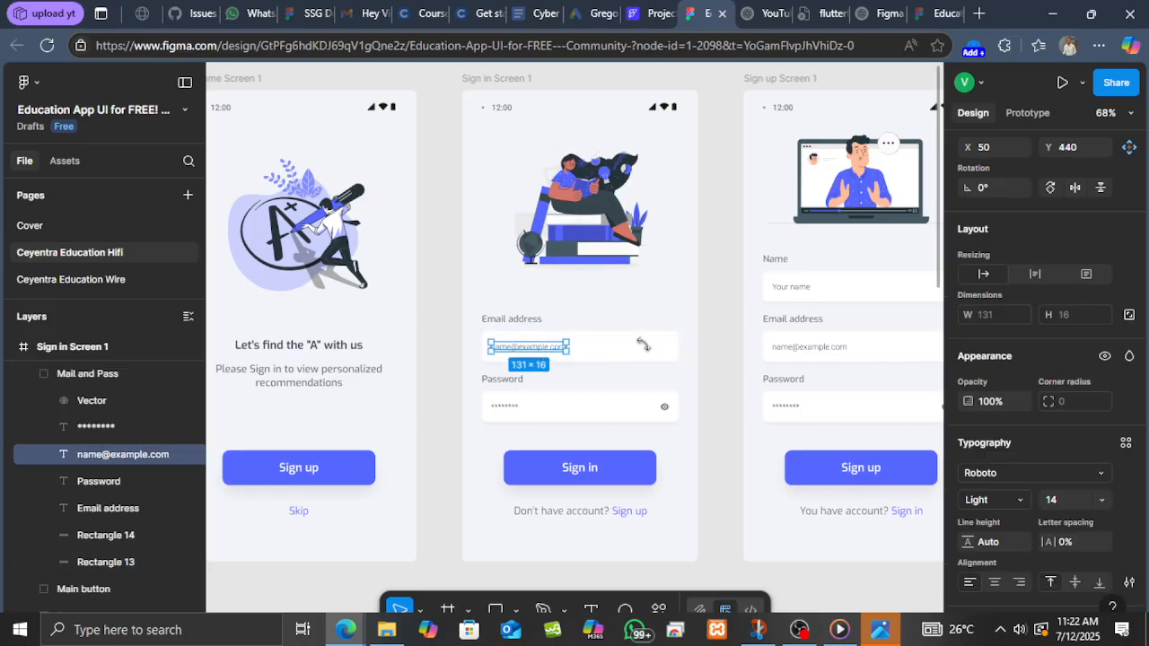
pyautogui.rightClick(537, 350)
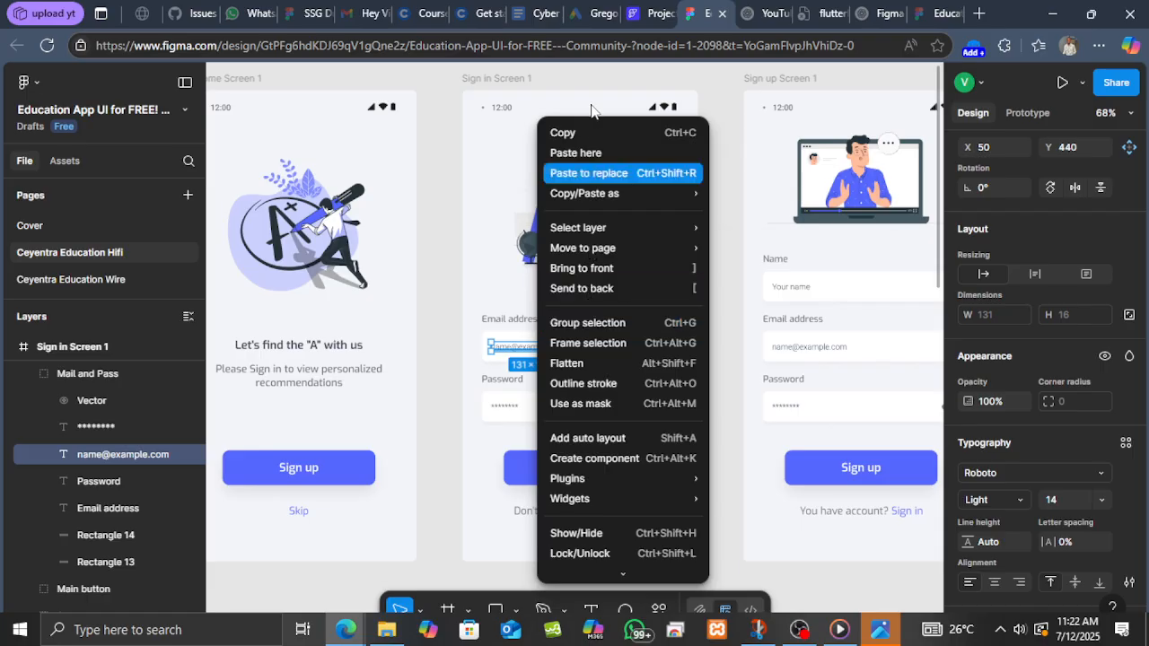
pyautogui.click(575, 133)
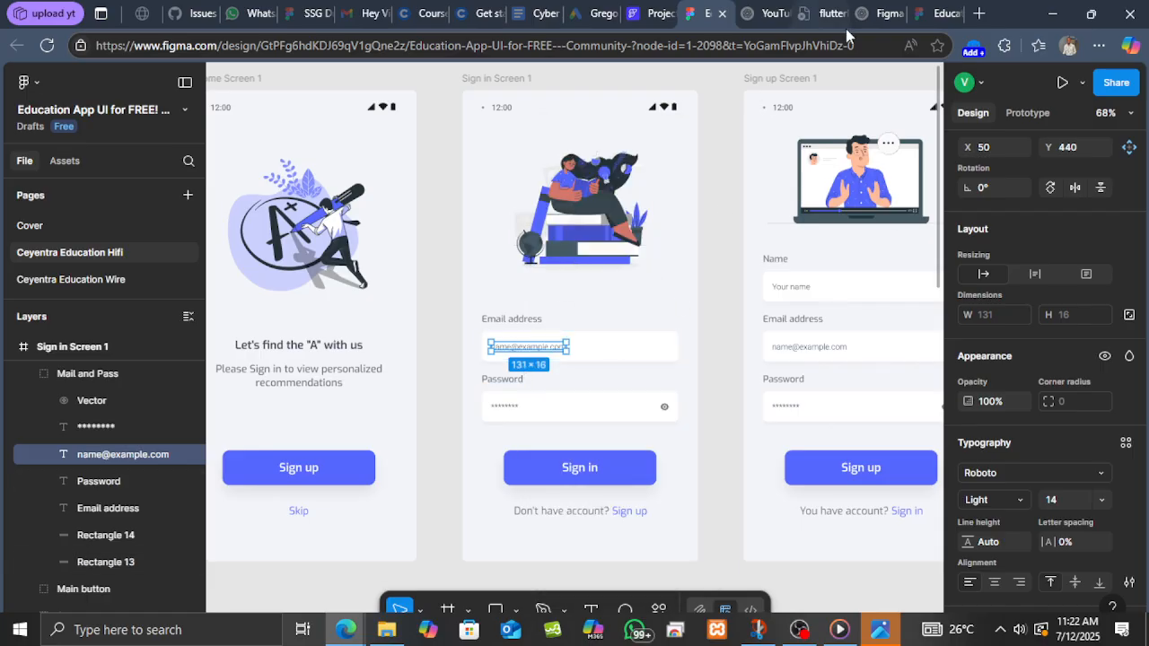
pyautogui.click(654, 13)
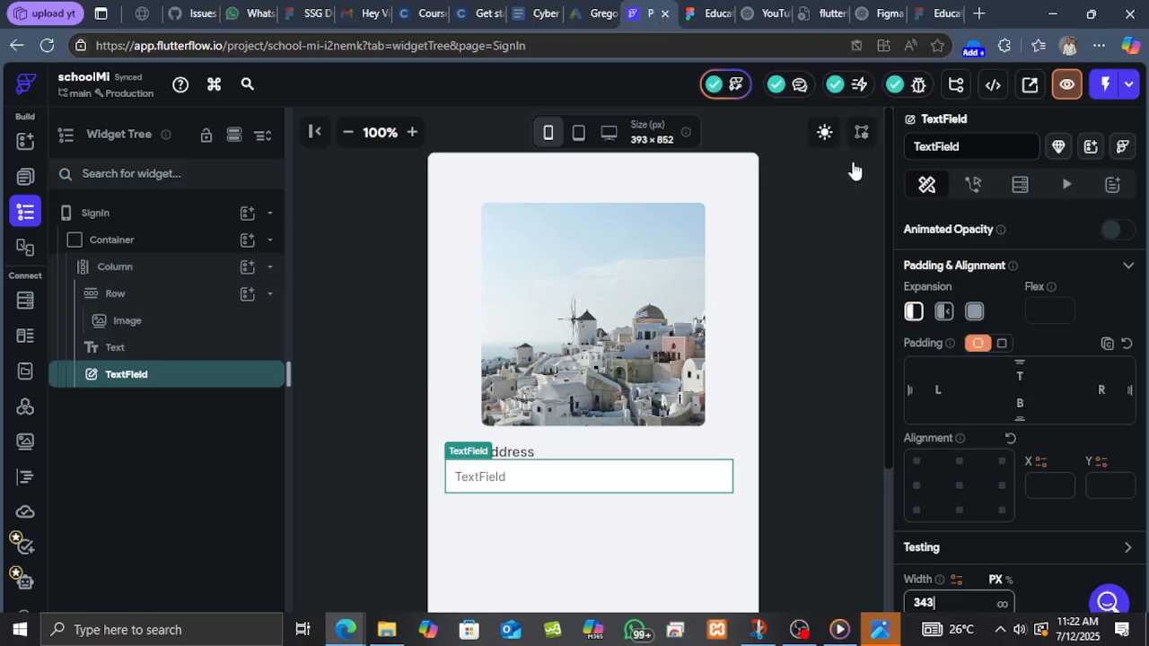
pyautogui.scroll(-6, 1002, 389)
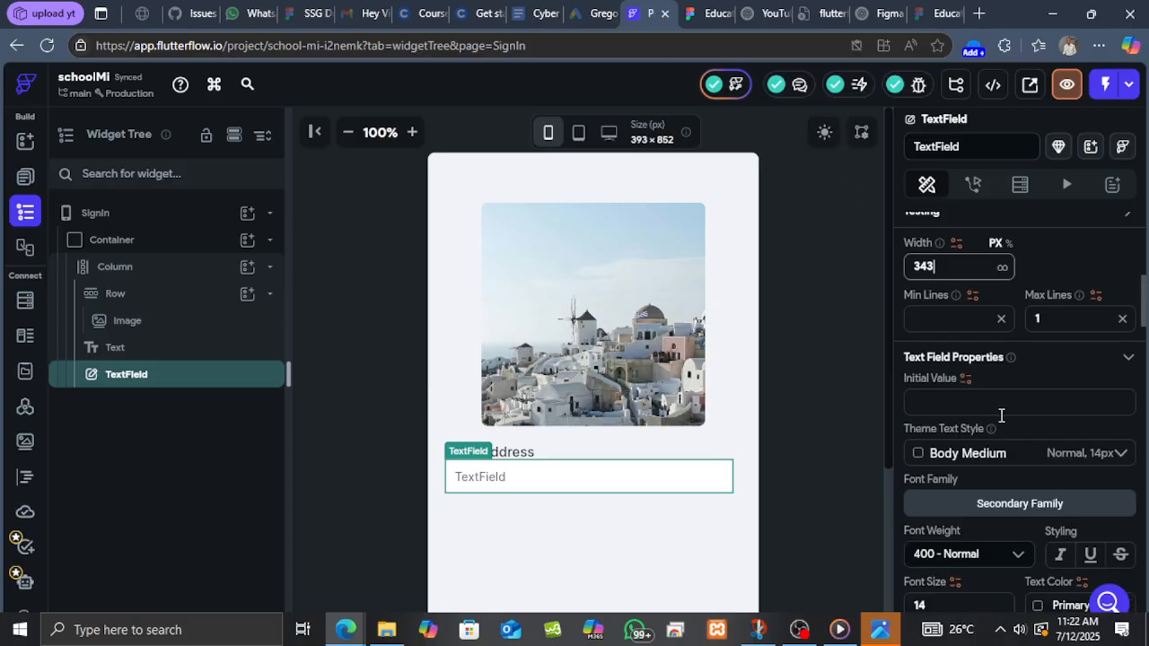
pyautogui.scroll(-5, 1001, 422)
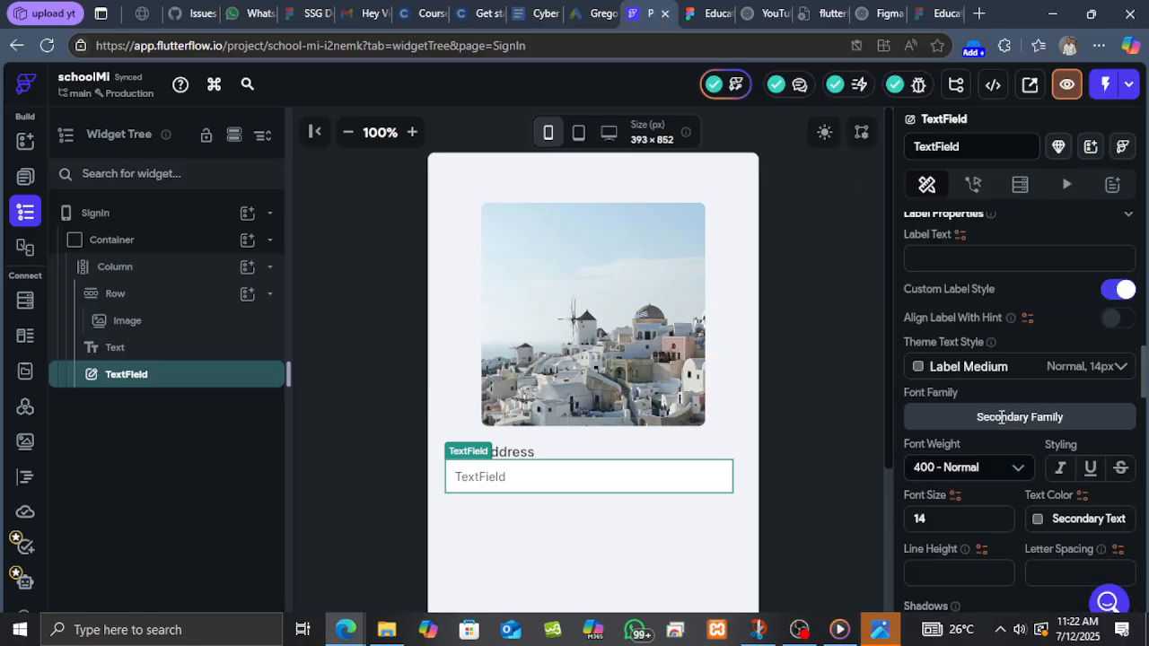
pyautogui.scroll(-3, 1000, 418)
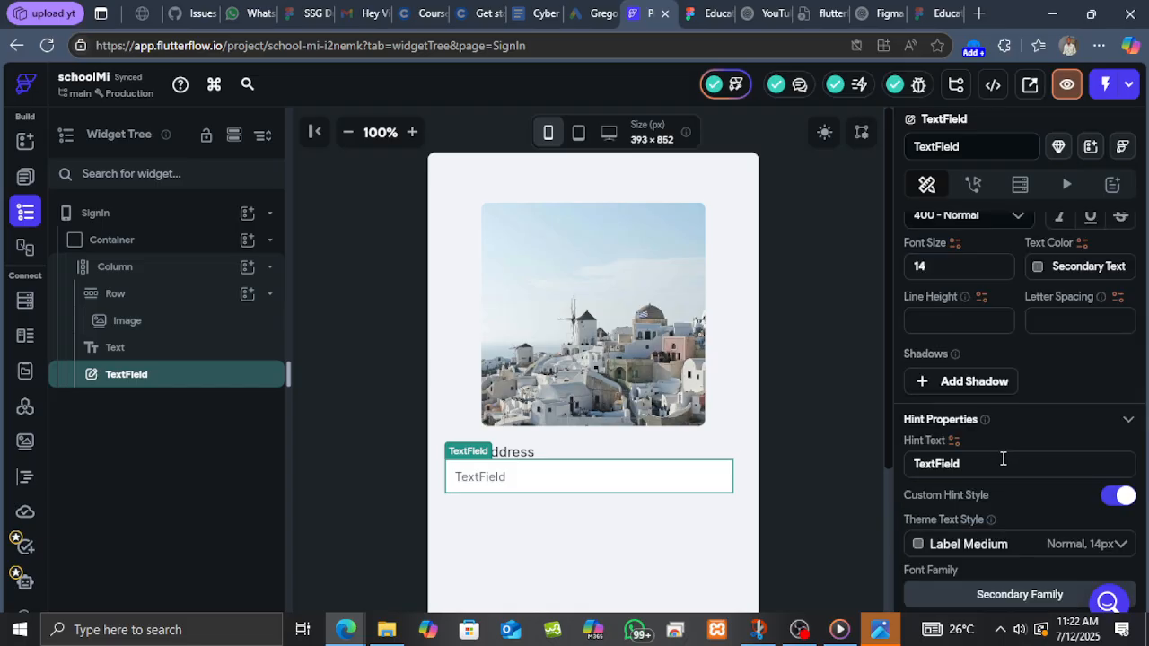
pyautogui.click(1002, 460)
pyautogui.doubleClick(932, 460)
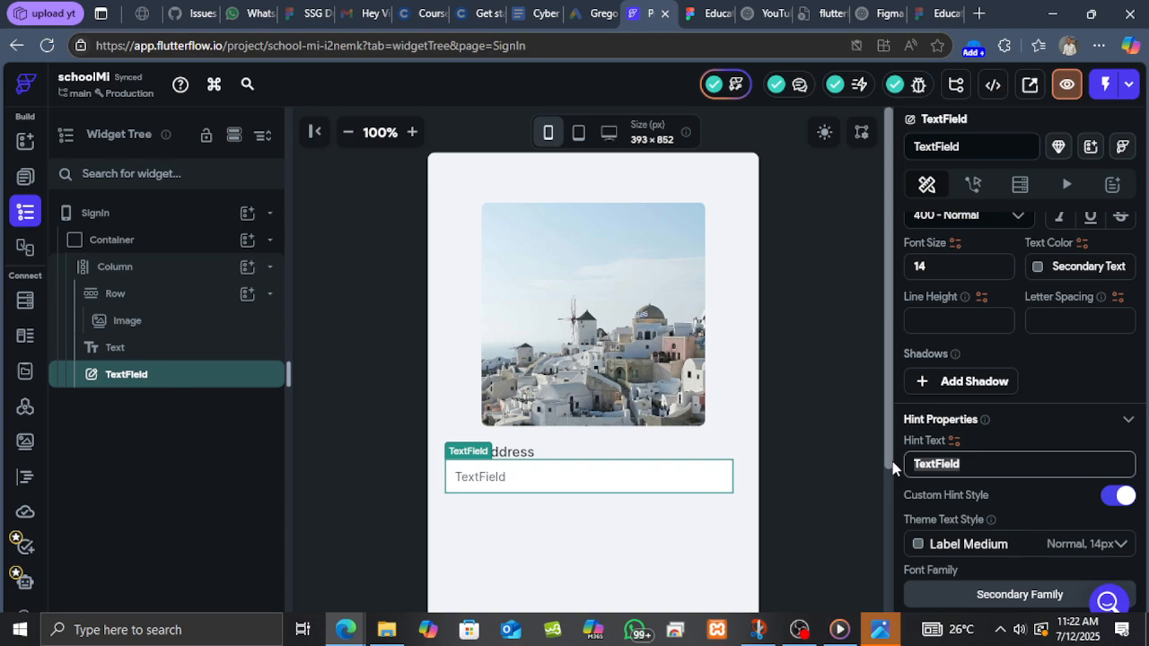
pyautogui.hotkey('ctrl', 'v')
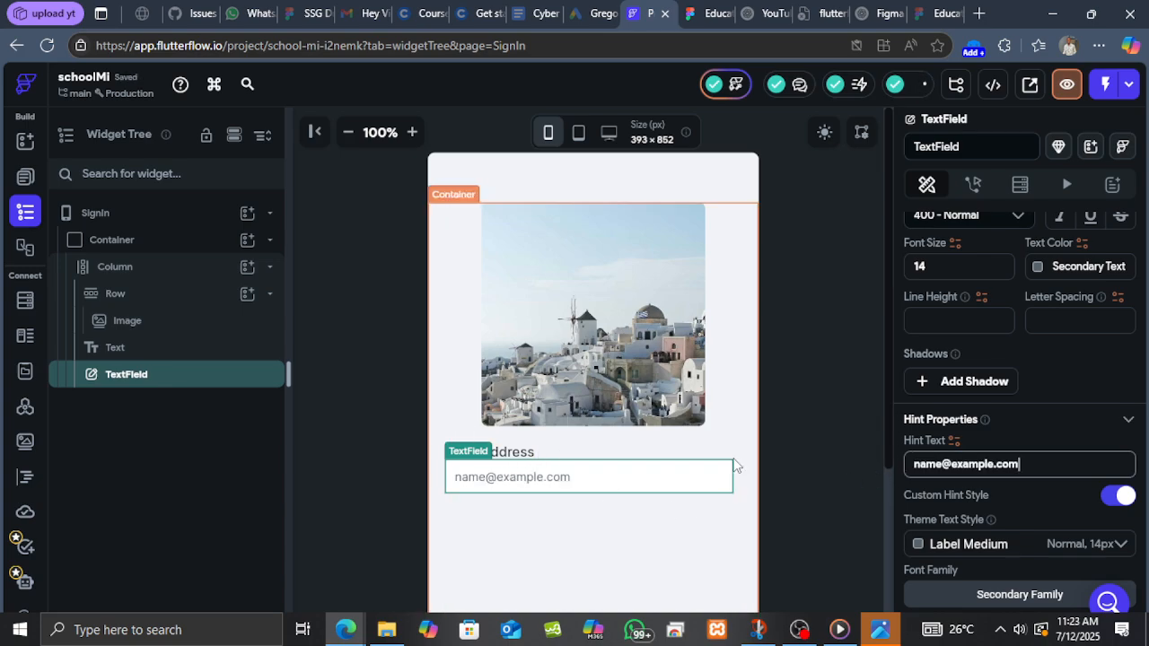
# Try to duplicate the Email address label after checking the Figma design.
pyautogui.click(714, 14)
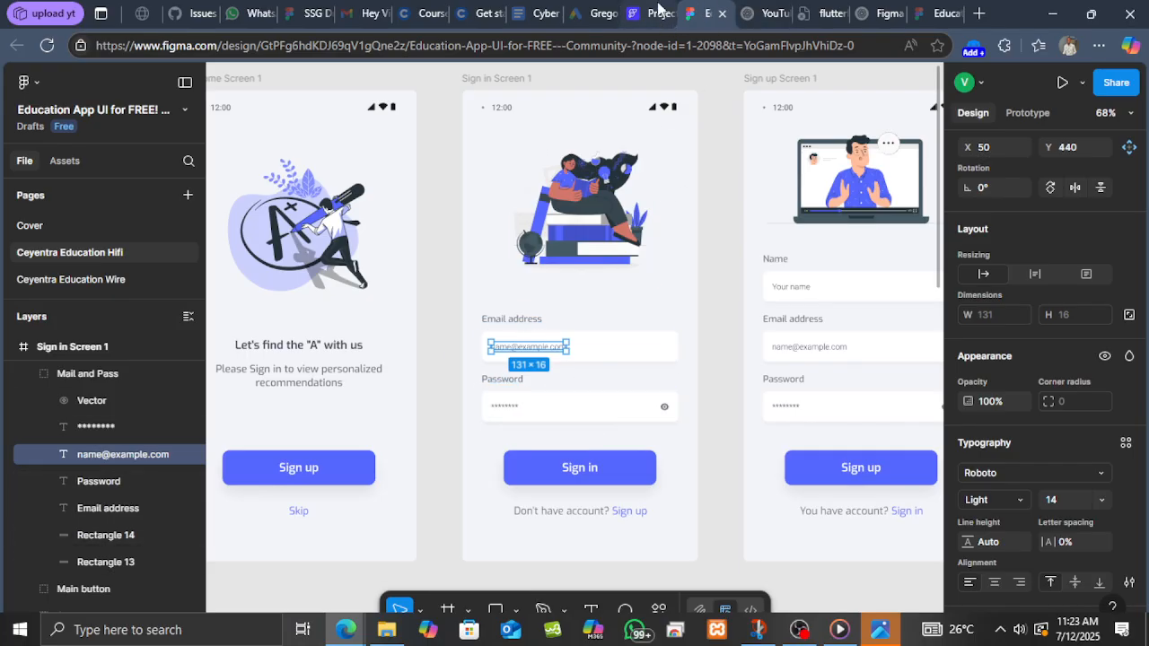
pyautogui.click(651, 13)
pyautogui.scroll(2, 584, 279)
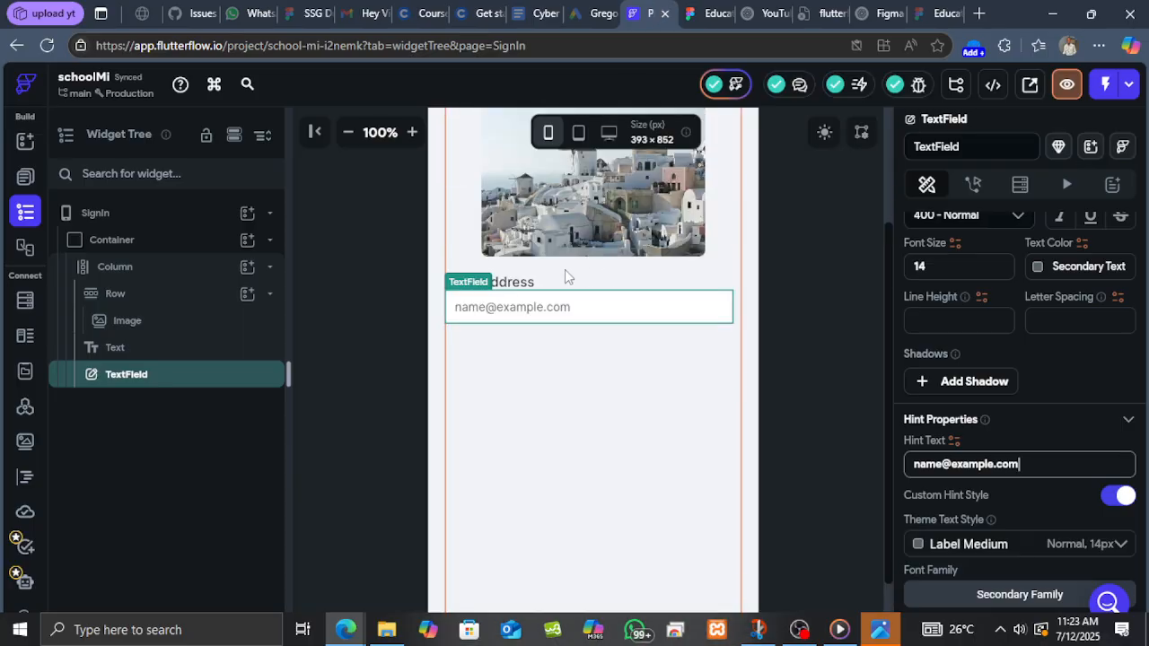
pyautogui.click(518, 286)
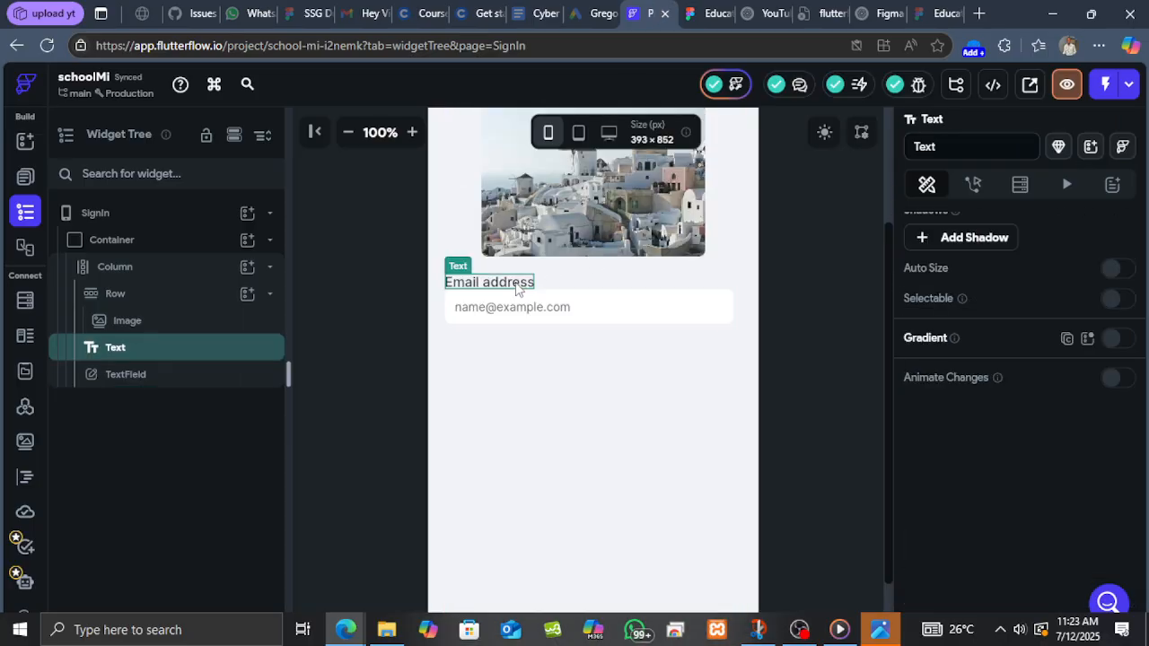
pyautogui.rightClick(260, 356)
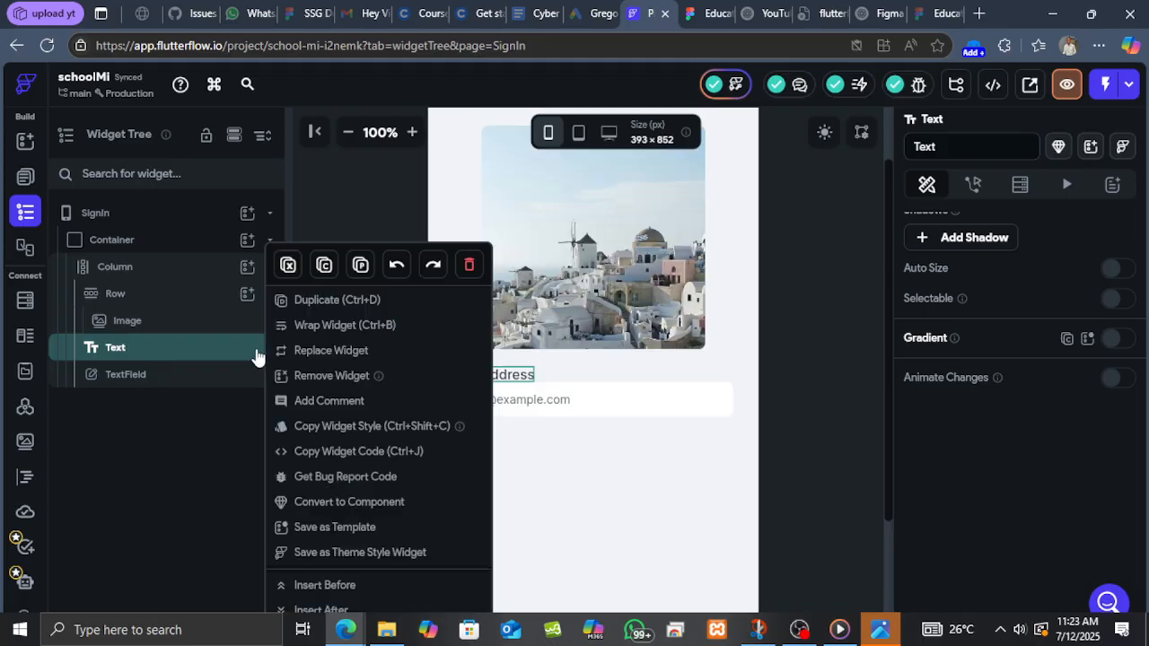
pyautogui.click(302, 308)
pyautogui.click(619, 447)
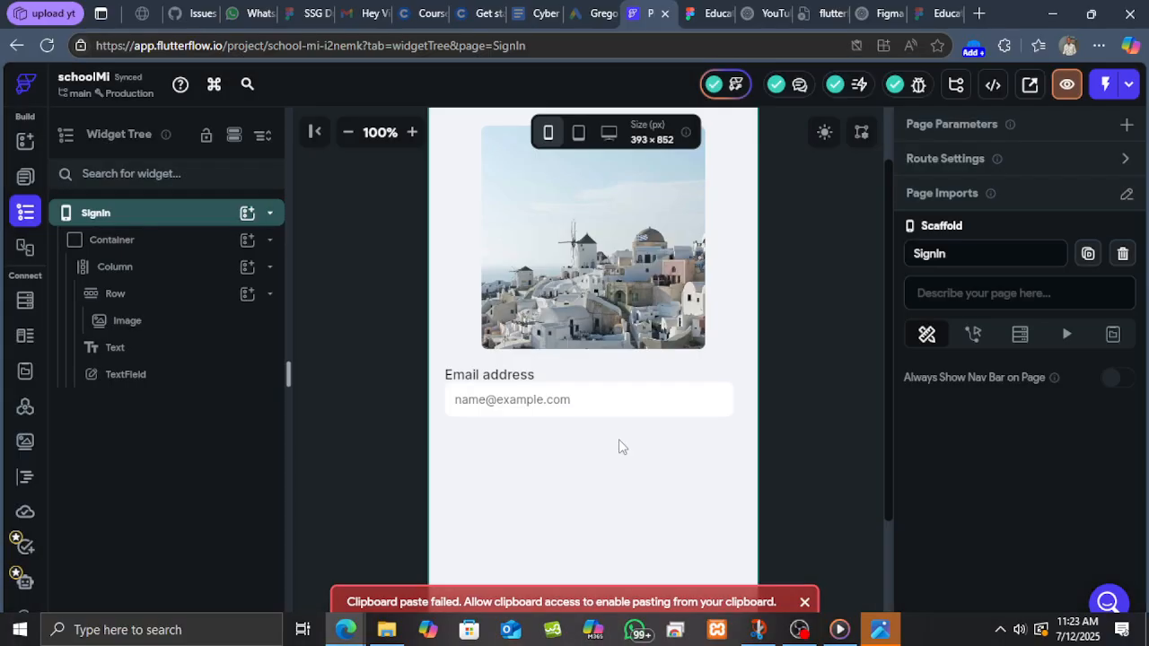
# Duplicate the Email address label and move the copy below the email text field.
pyautogui.click(188, 356)
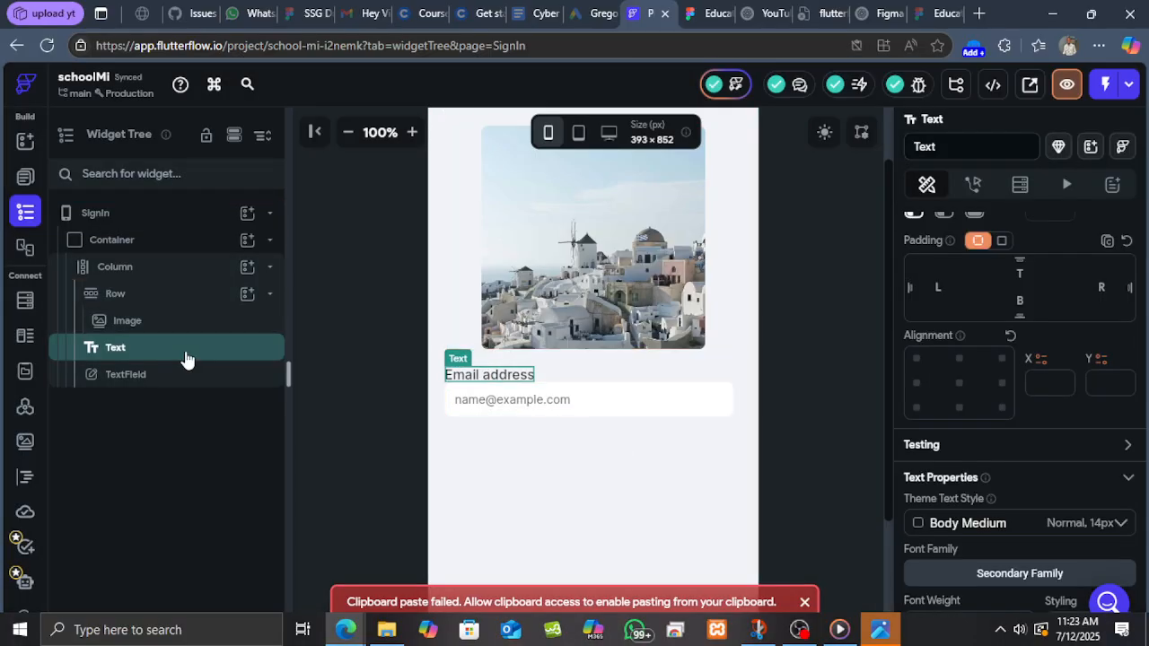
pyautogui.rightClick(186, 357)
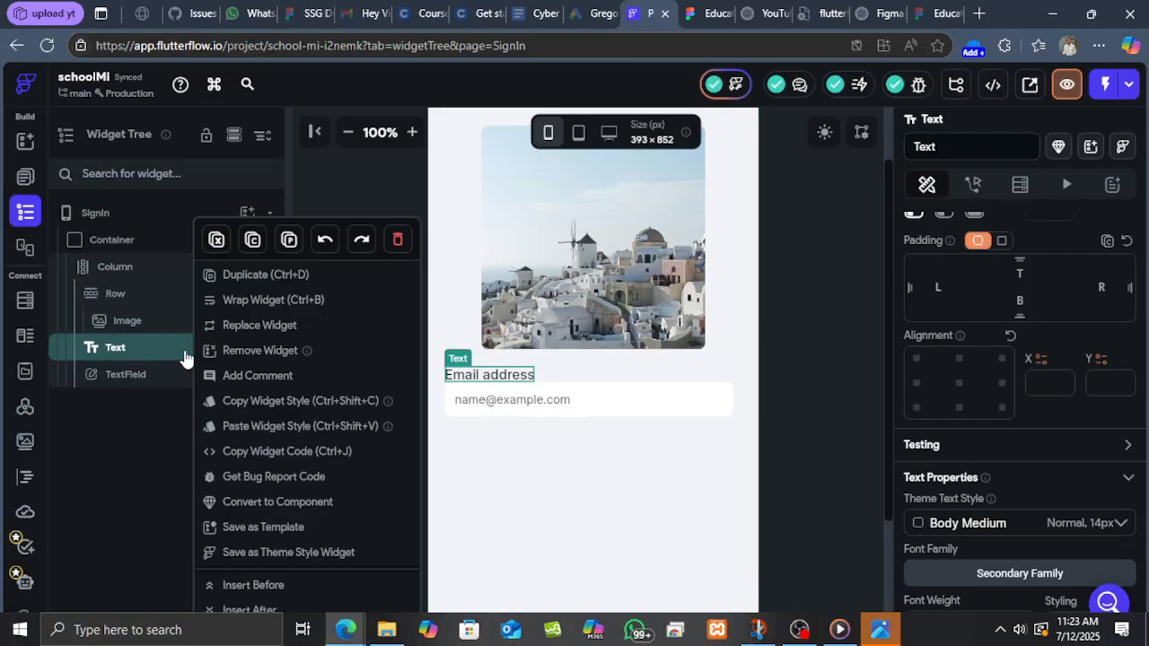
pyautogui.click(269, 277)
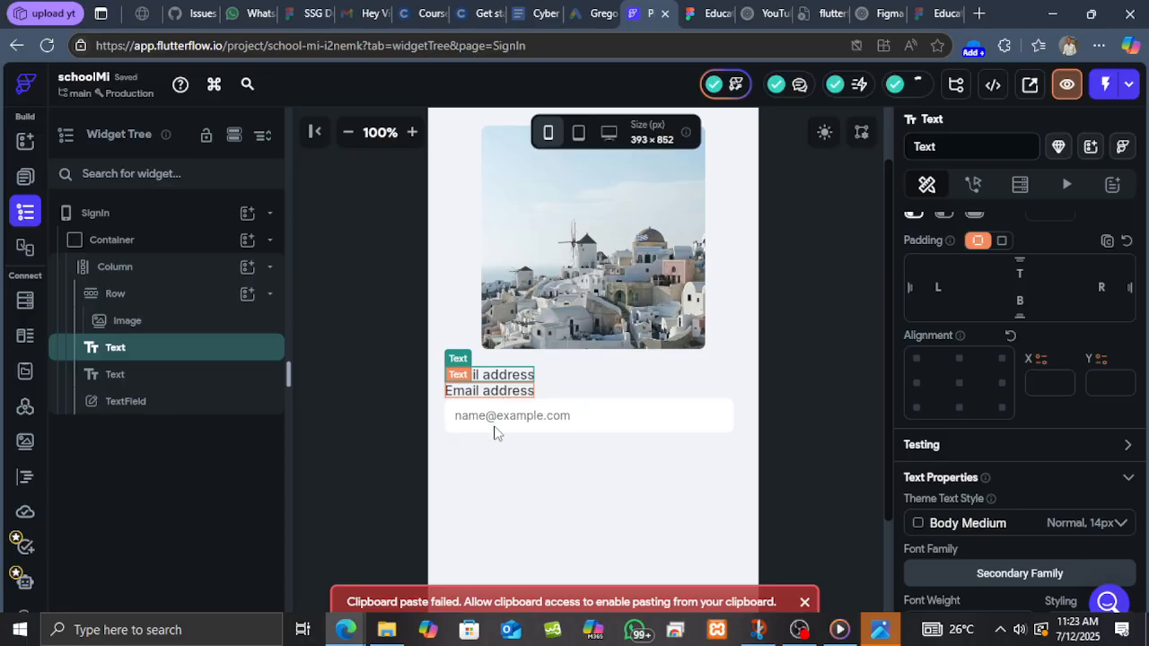
pyautogui.moveTo(489, 391); pyautogui.dragTo(499, 446)
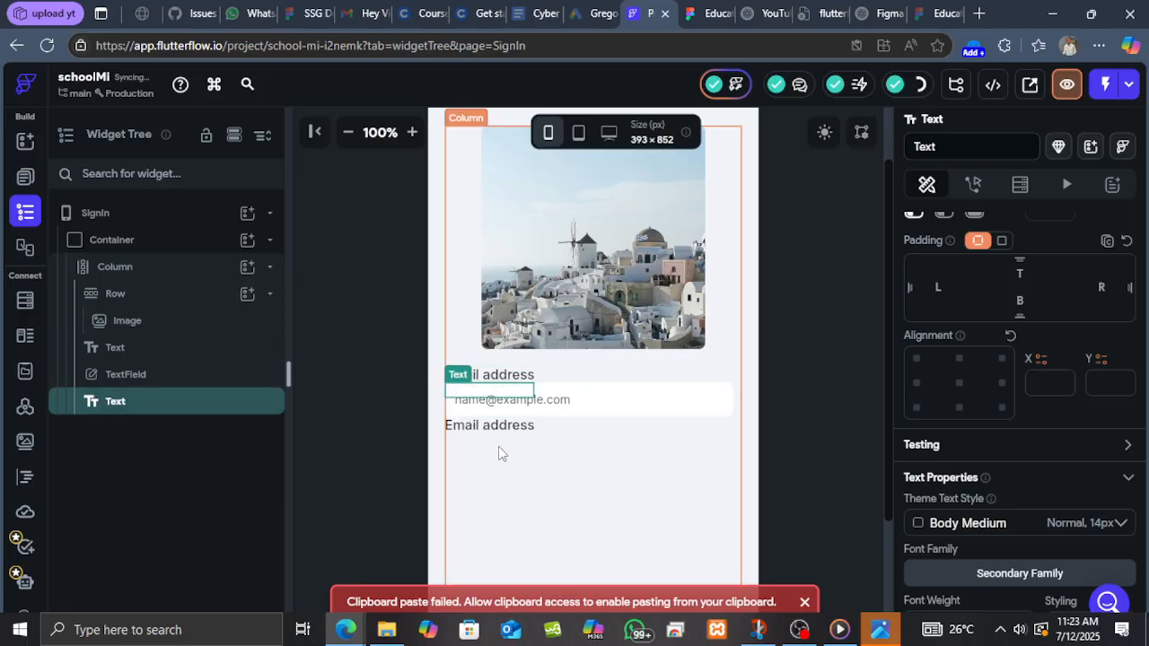
# Duplicate the email text field and place the copy below the new label.
pyautogui.click(188, 377)
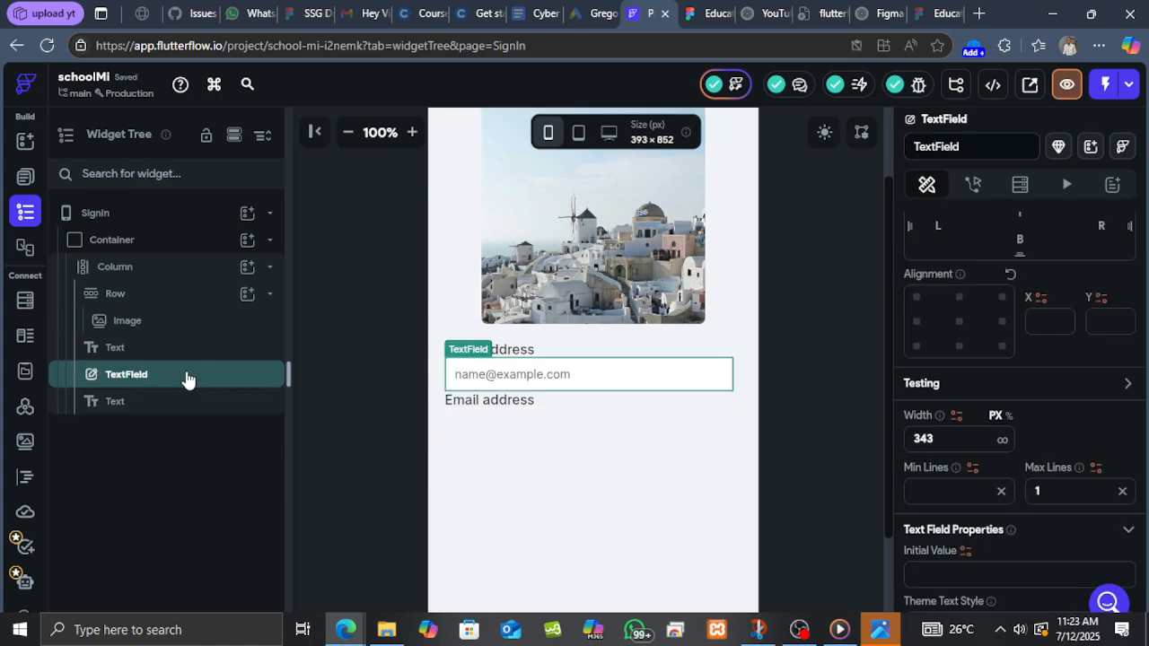
pyautogui.rightClick(188, 379)
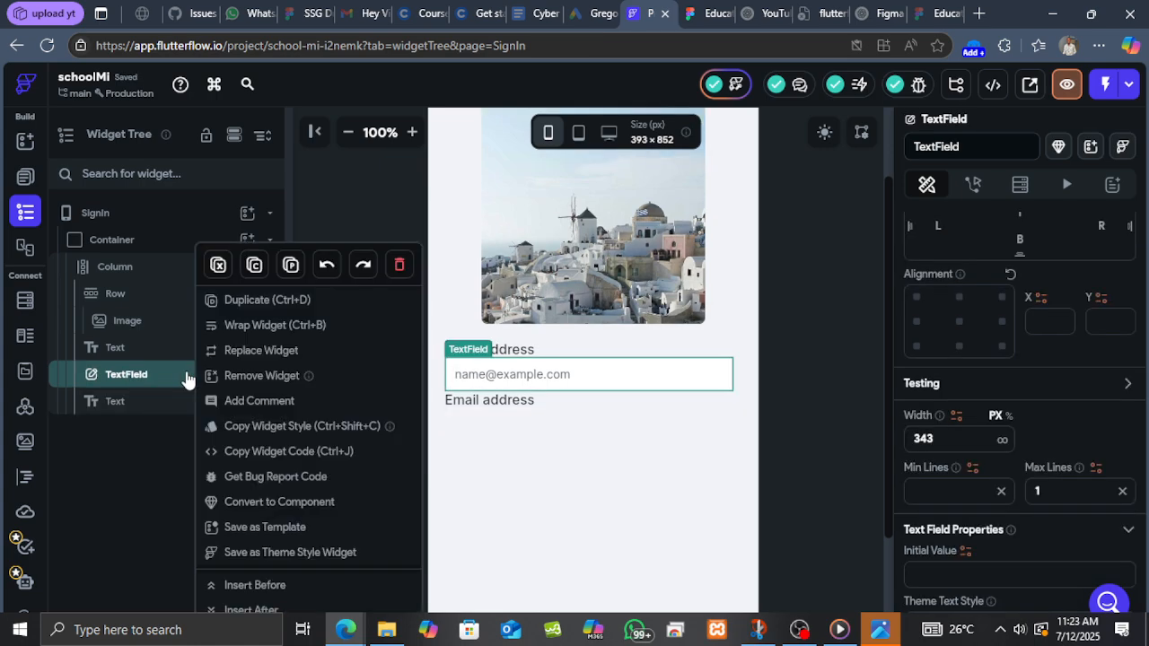
pyautogui.click(258, 304)
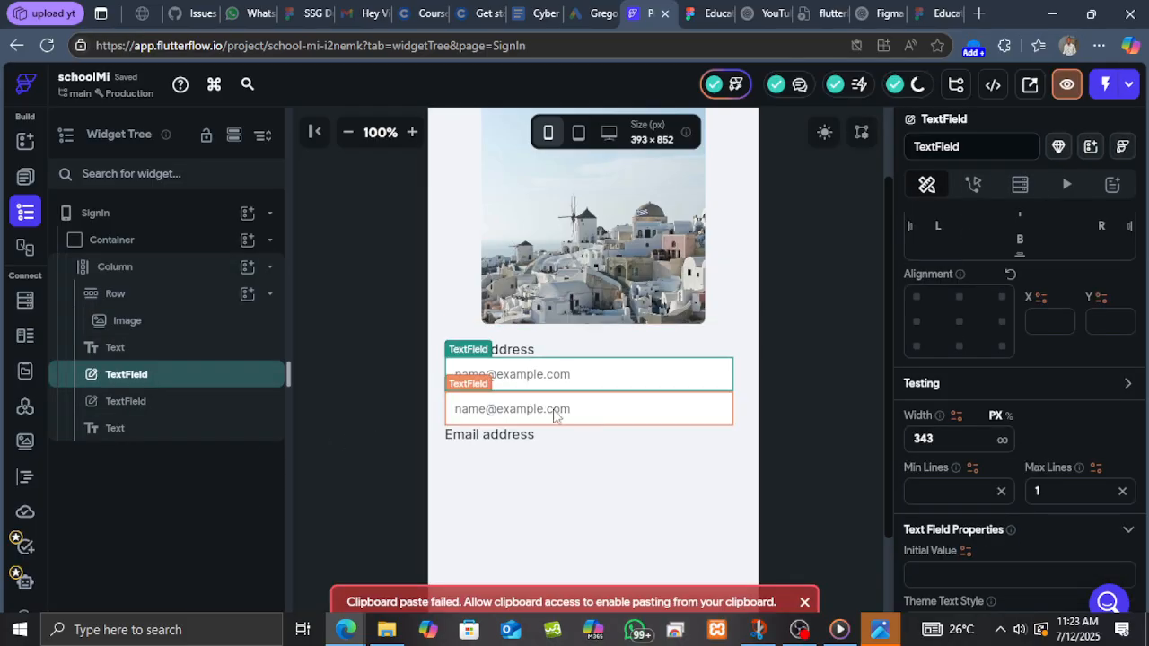
pyautogui.click(596, 420)
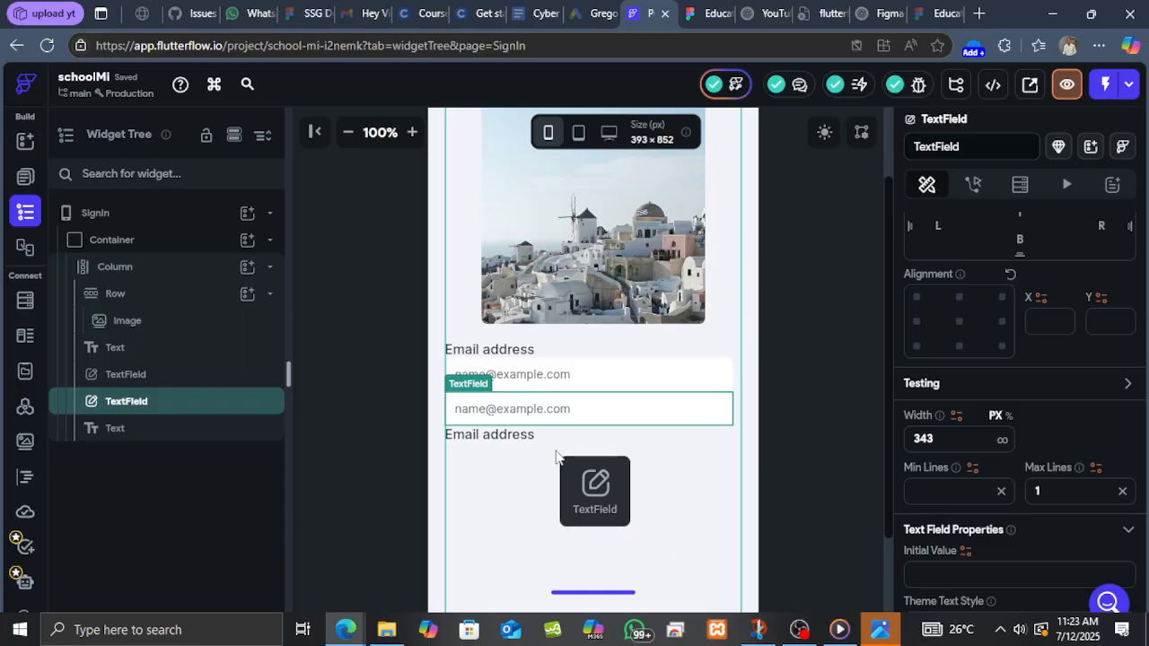
pyautogui.moveTo(554, 452); pyautogui.dragTo(551, 450)
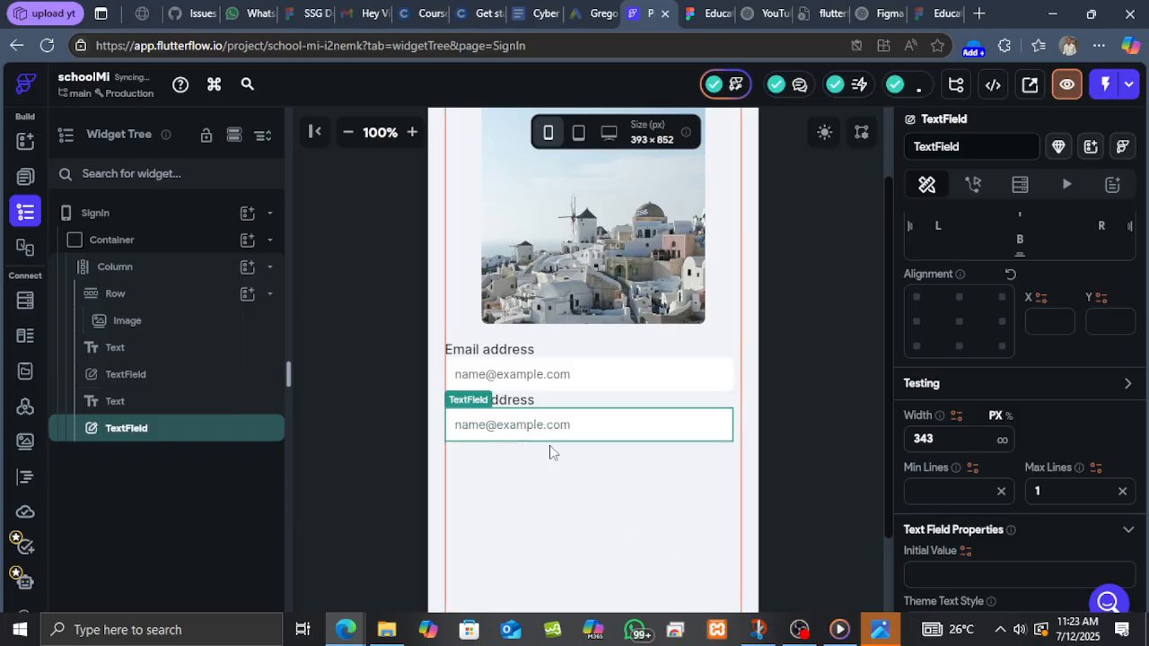
# Change the duplicated label's text to Password.
pyautogui.click(522, 407)
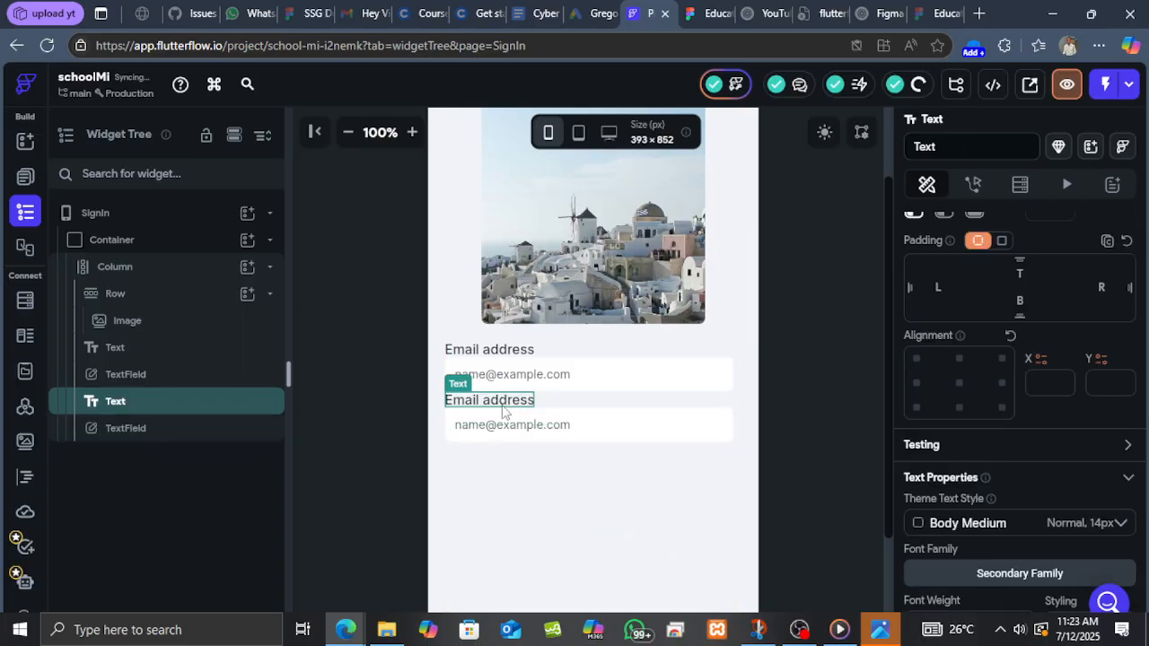
pyautogui.click(707, 13)
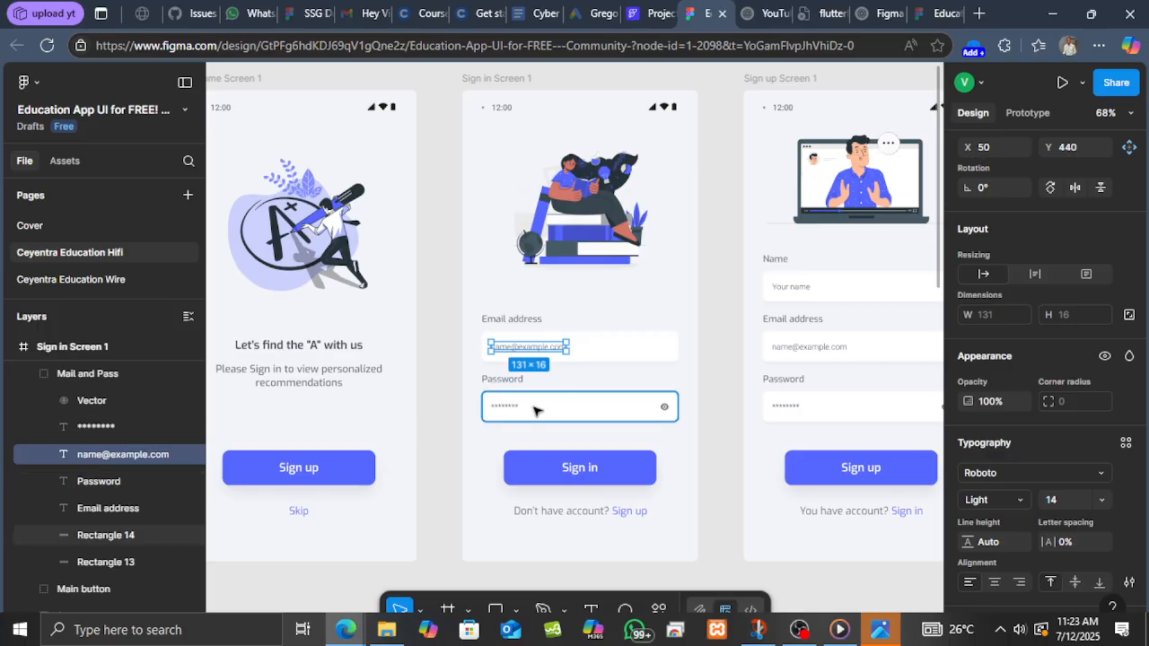
pyautogui.click(649, 14)
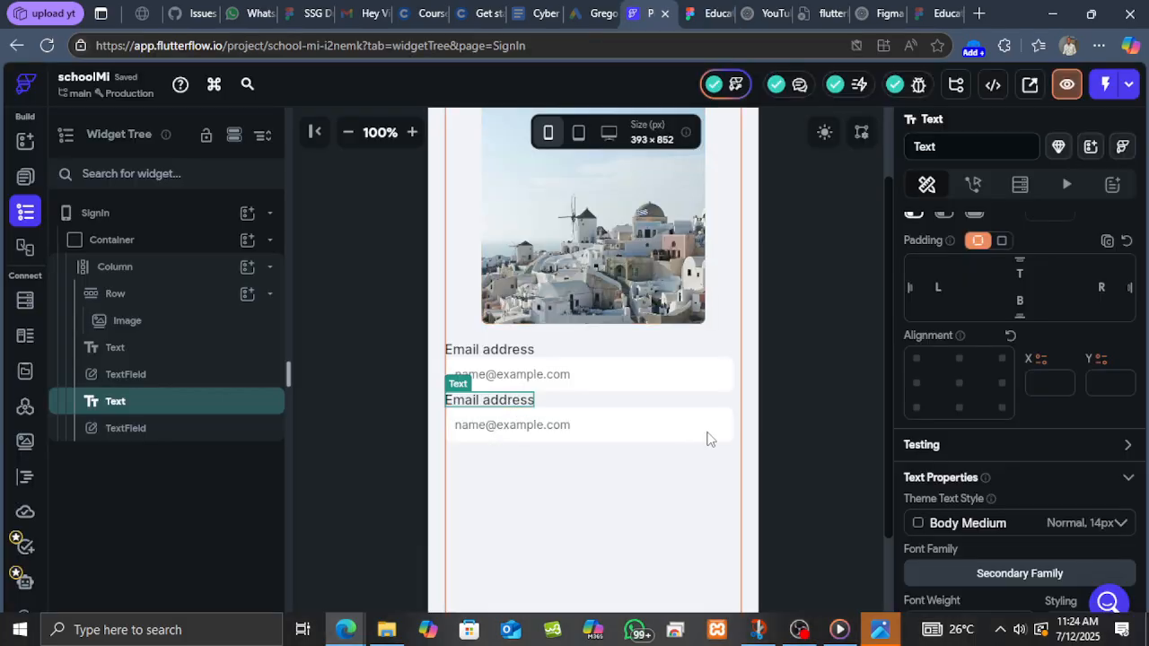
pyautogui.scroll(2, 1005, 404)
pyautogui.scroll(2, 1024, 409)
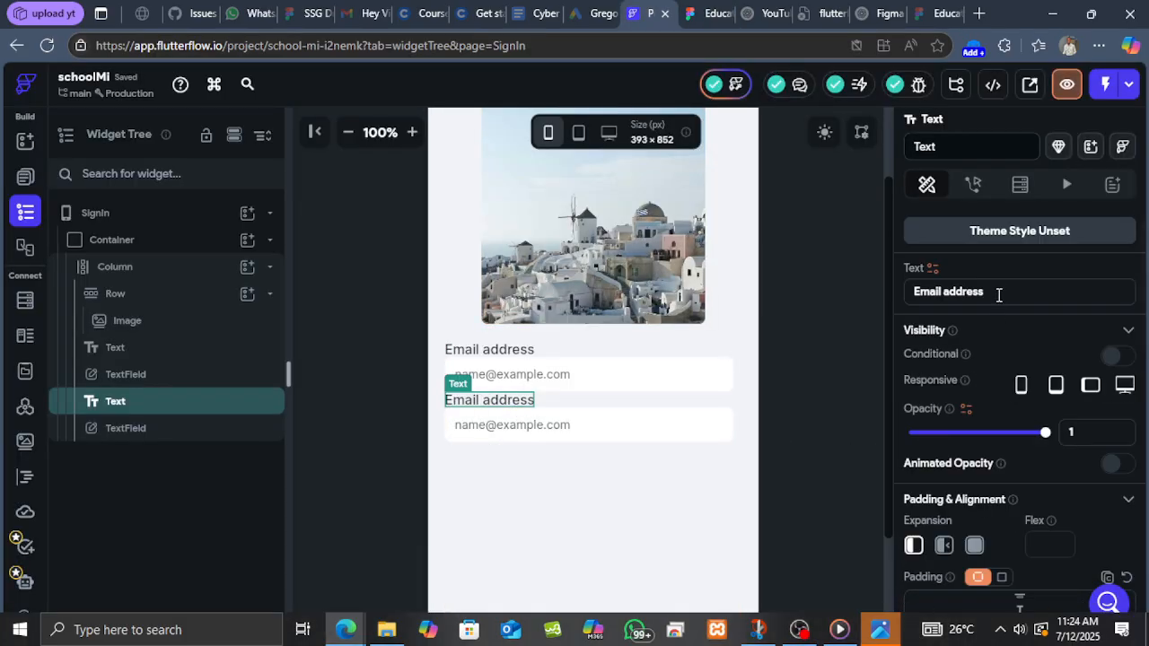
pyautogui.click(920, 284)
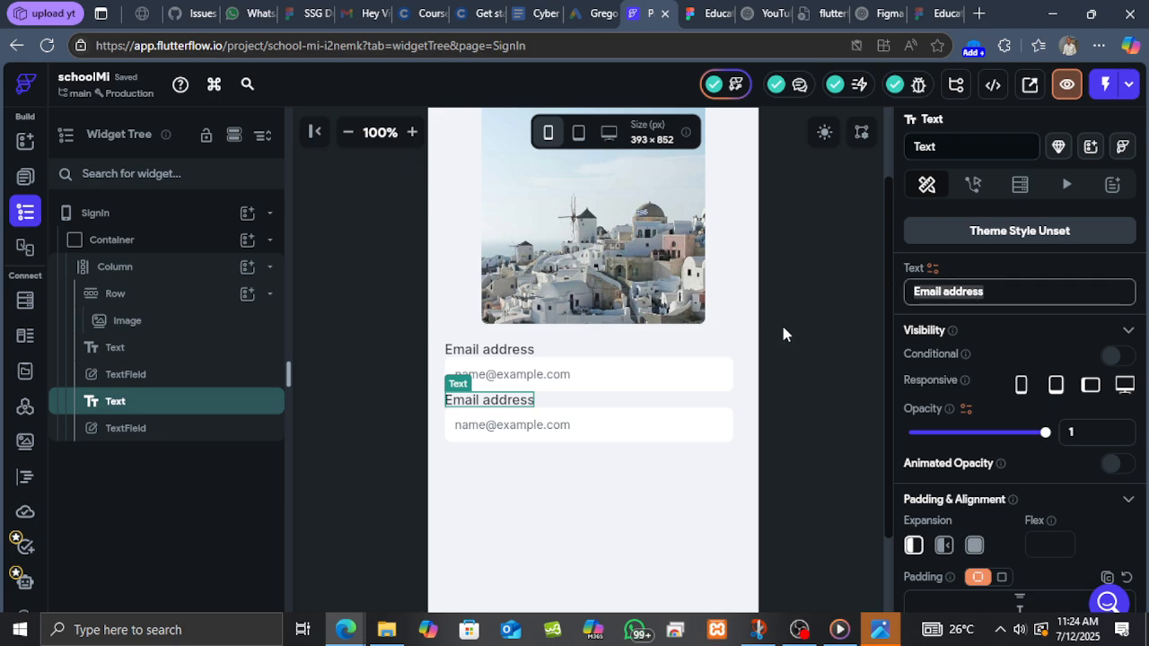
pyautogui.write('Pa')
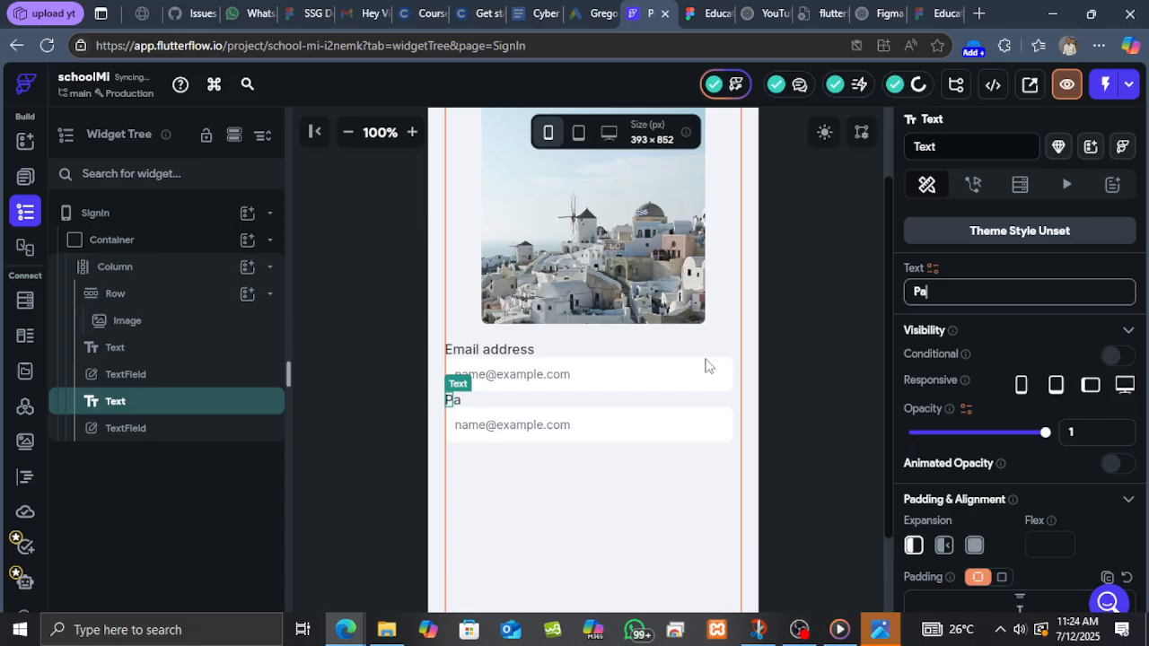
pyautogui.write('ssword')
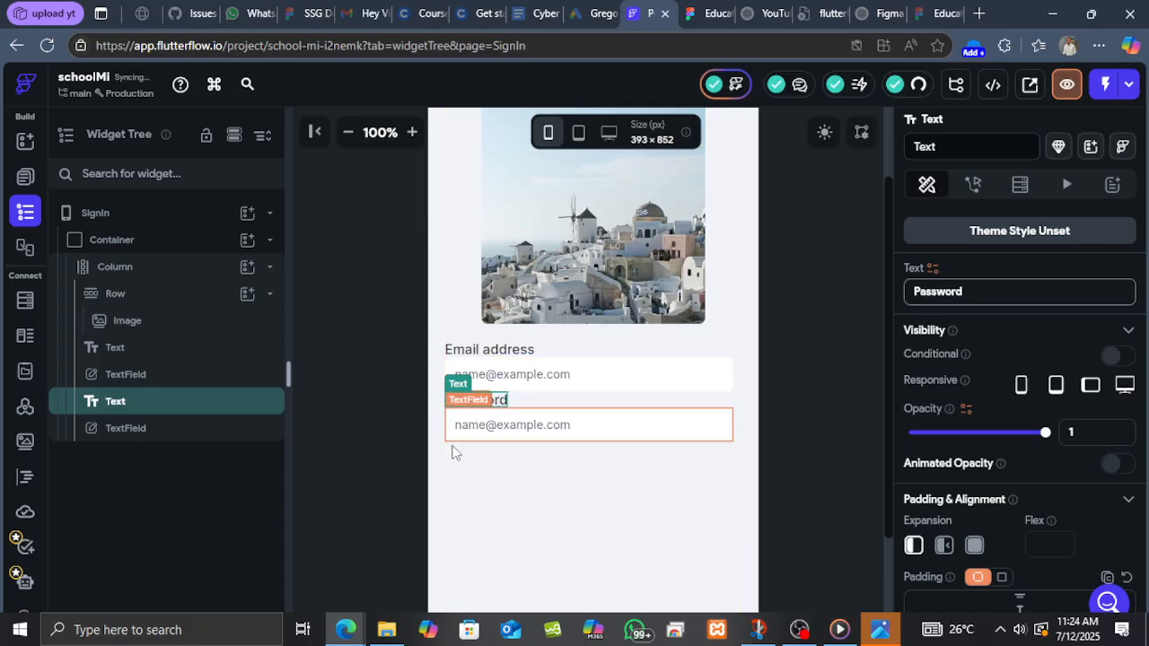
# Replace the second text field's hint text with a row of dots.
pyautogui.click(516, 437)
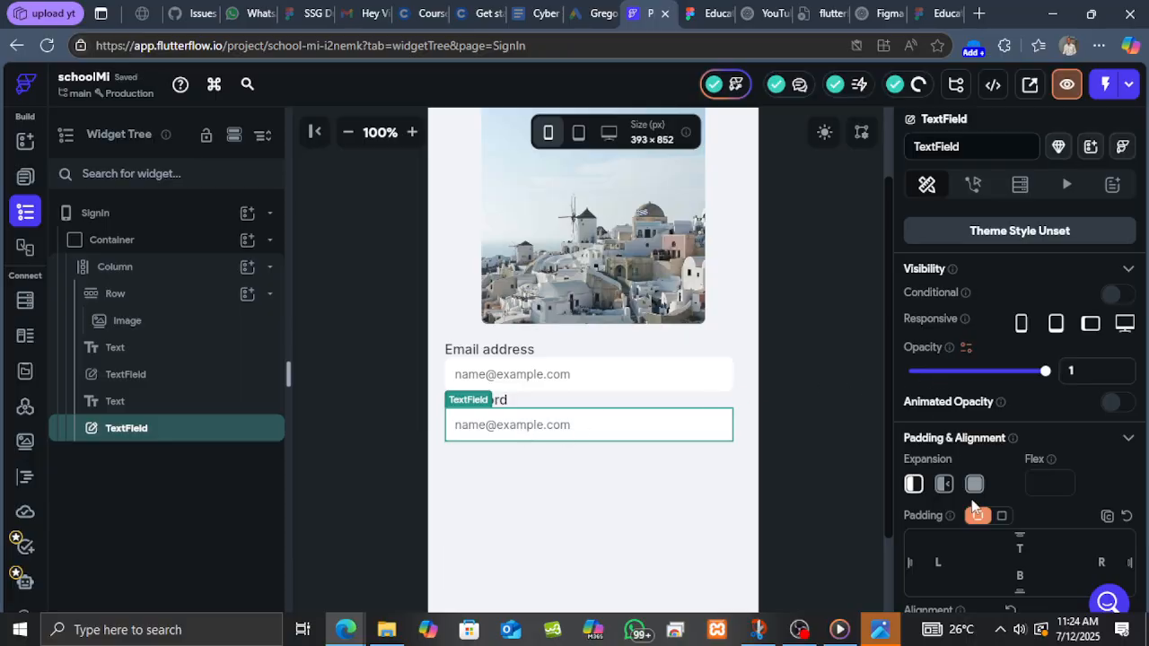
pyautogui.click(709, 13)
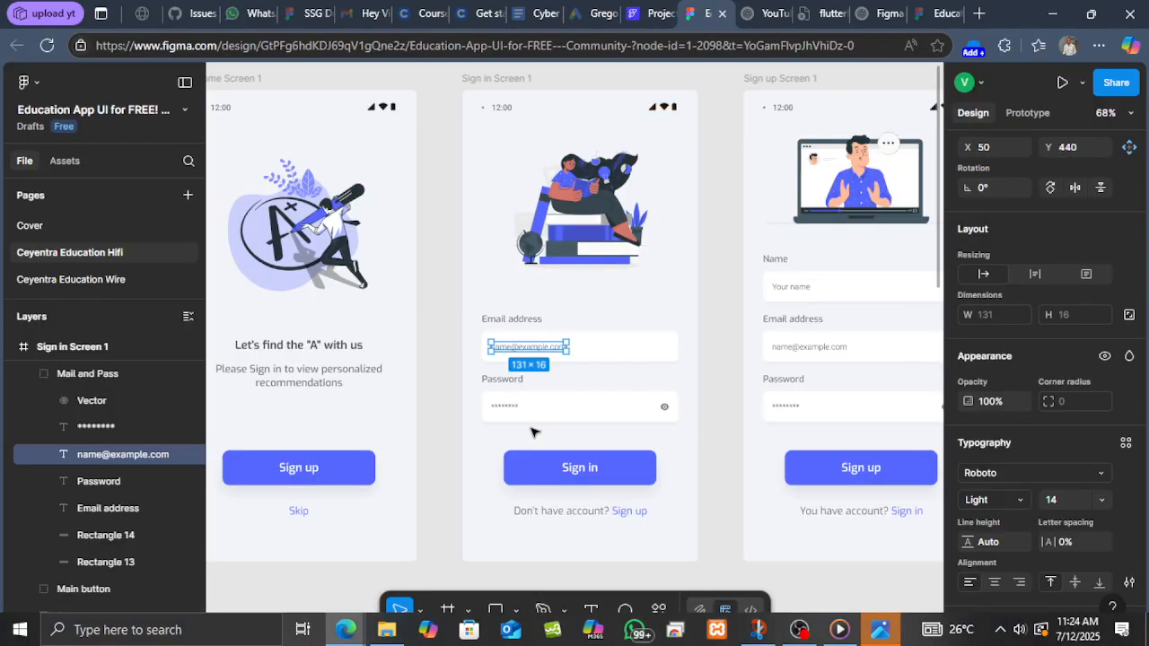
pyautogui.click(655, 14)
pyautogui.scroll(-10, 1011, 462)
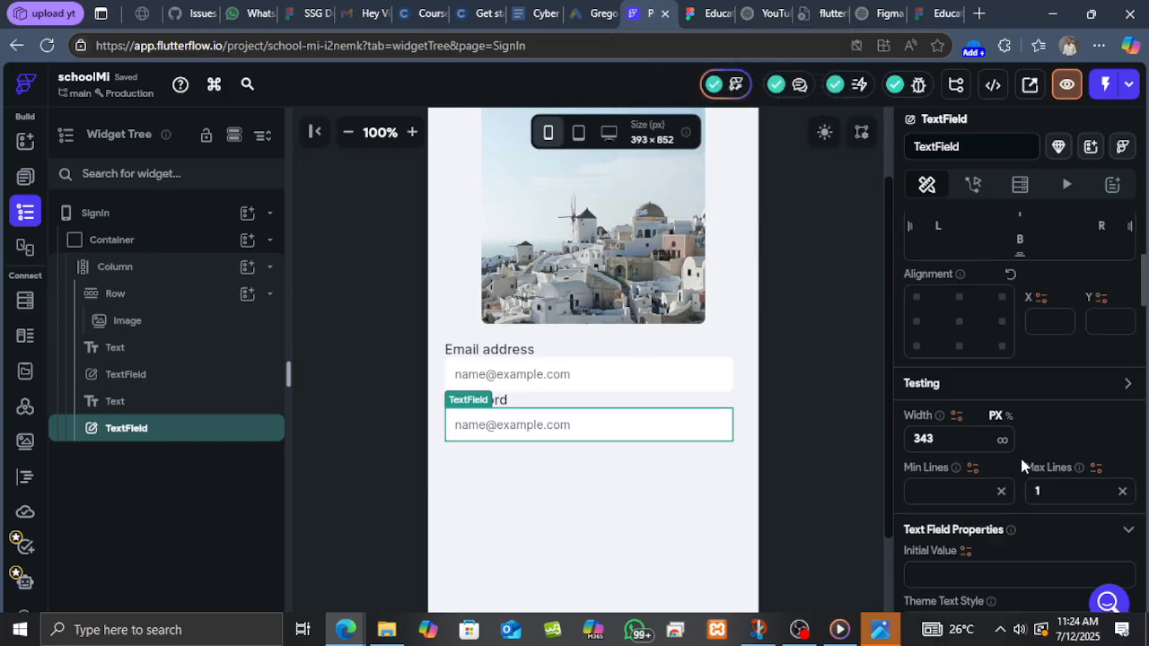
pyautogui.scroll(-2, 1014, 475)
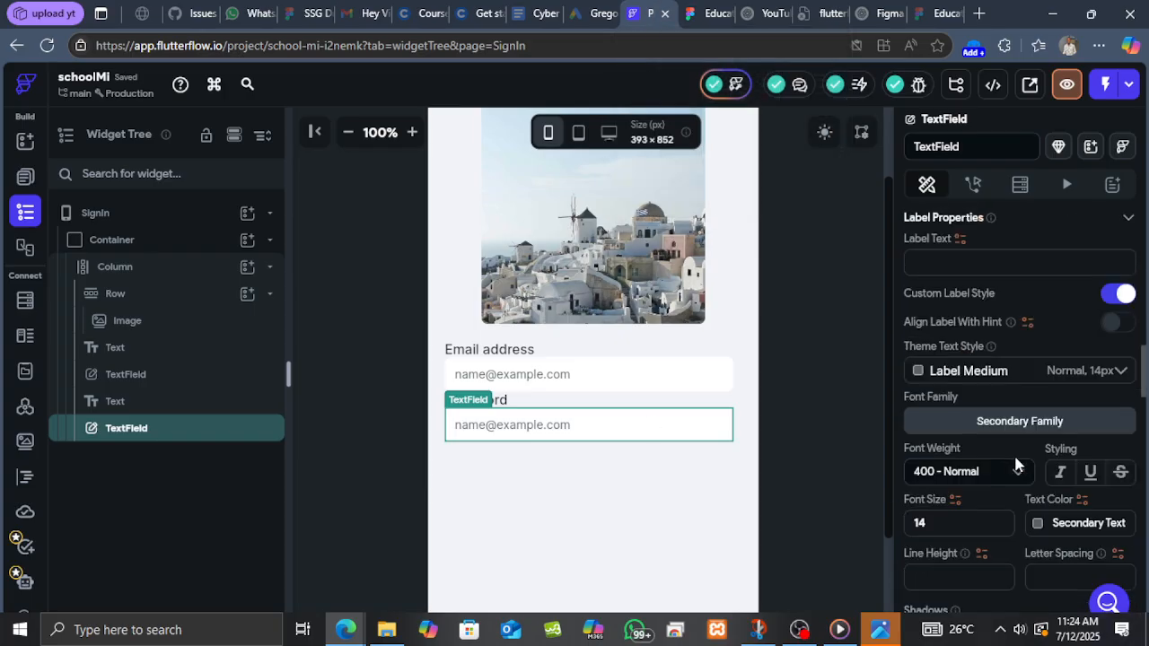
pyautogui.scroll(-4, 1016, 465)
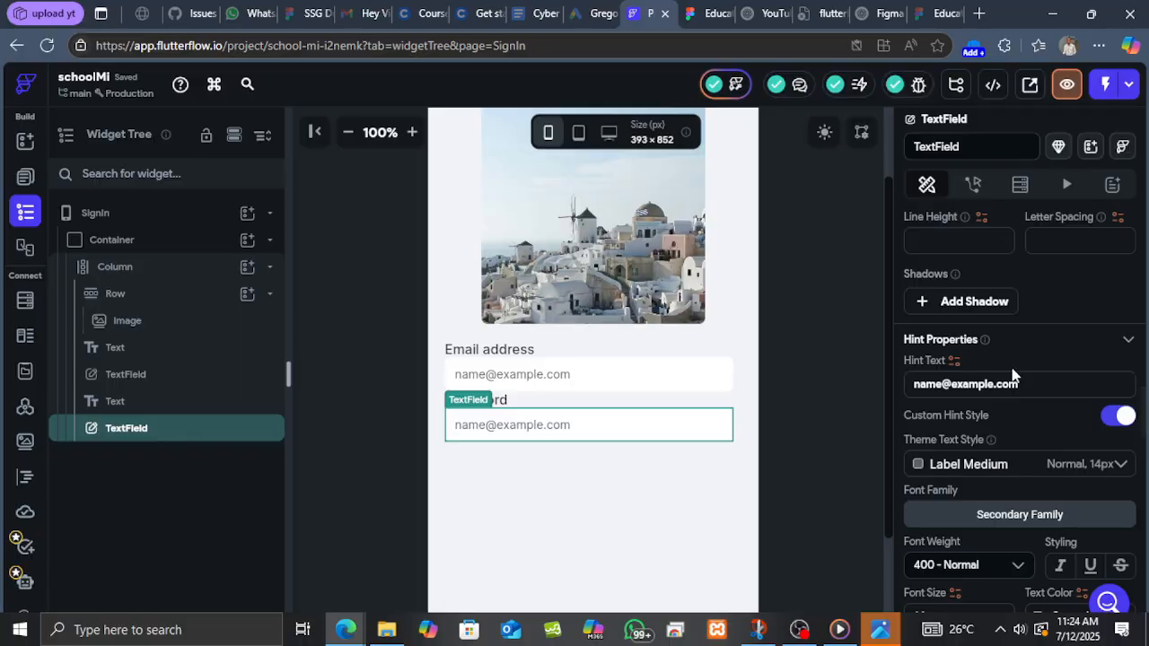
pyautogui.moveTo(1026, 386); pyautogui.dragTo(895, 384)
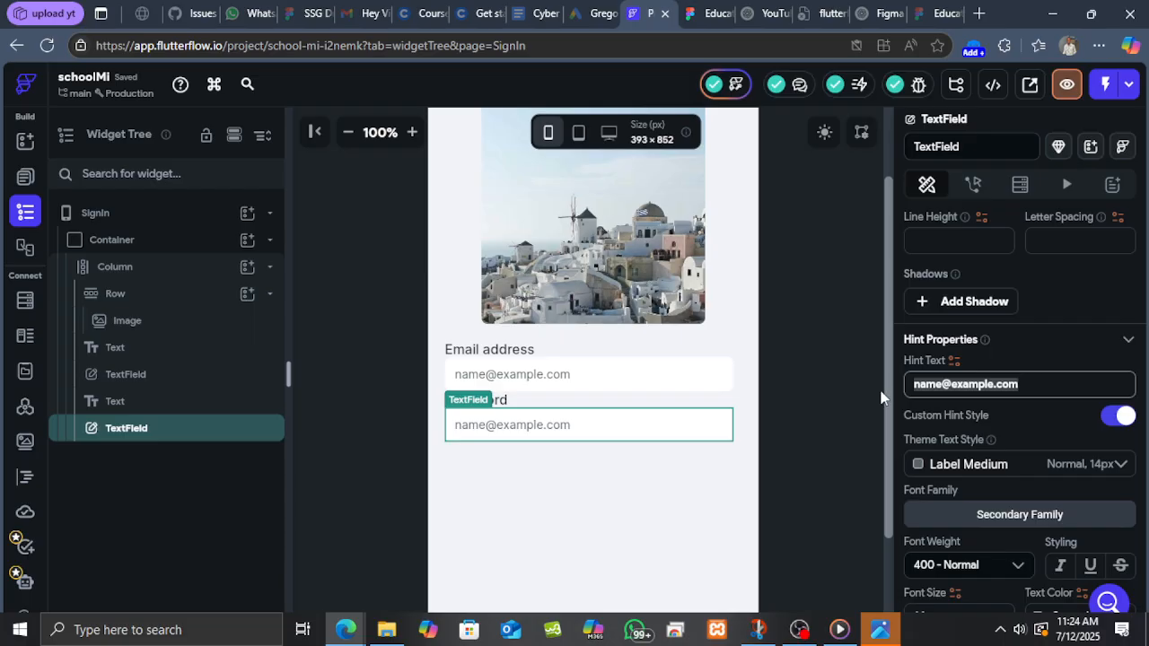
pyautogui.press('BackSpace')
pyautogui.write('.......')
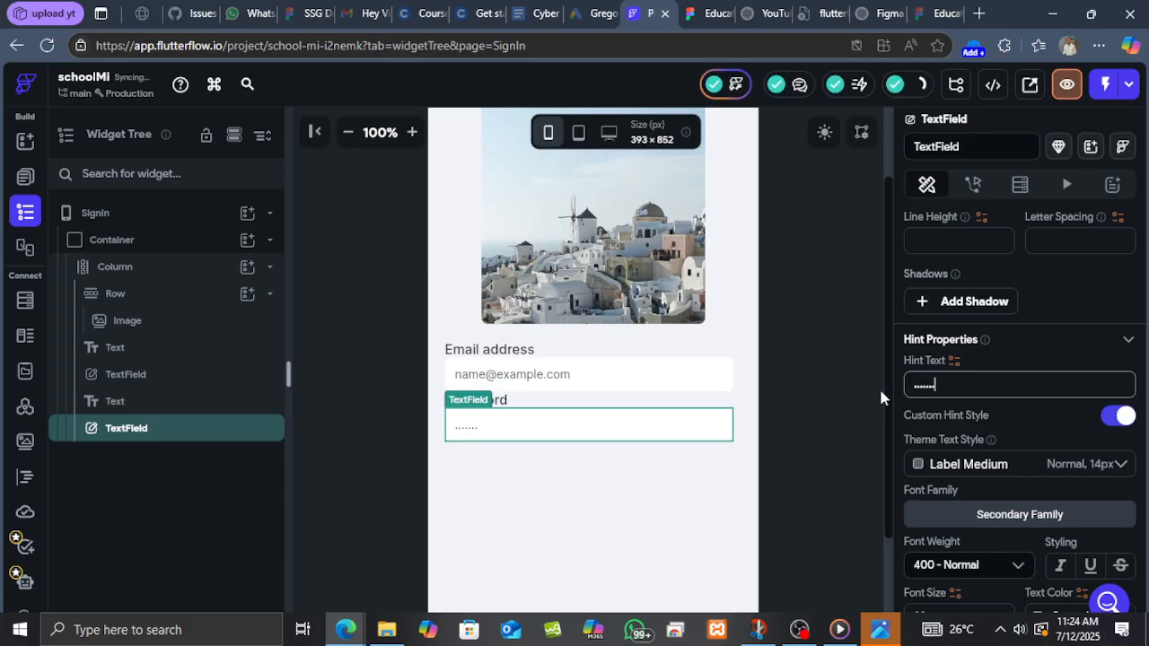
pyautogui.write('................')
# Turn on the Password Field option for the second text field.
pyautogui.scroll(-10, 1062, 428)
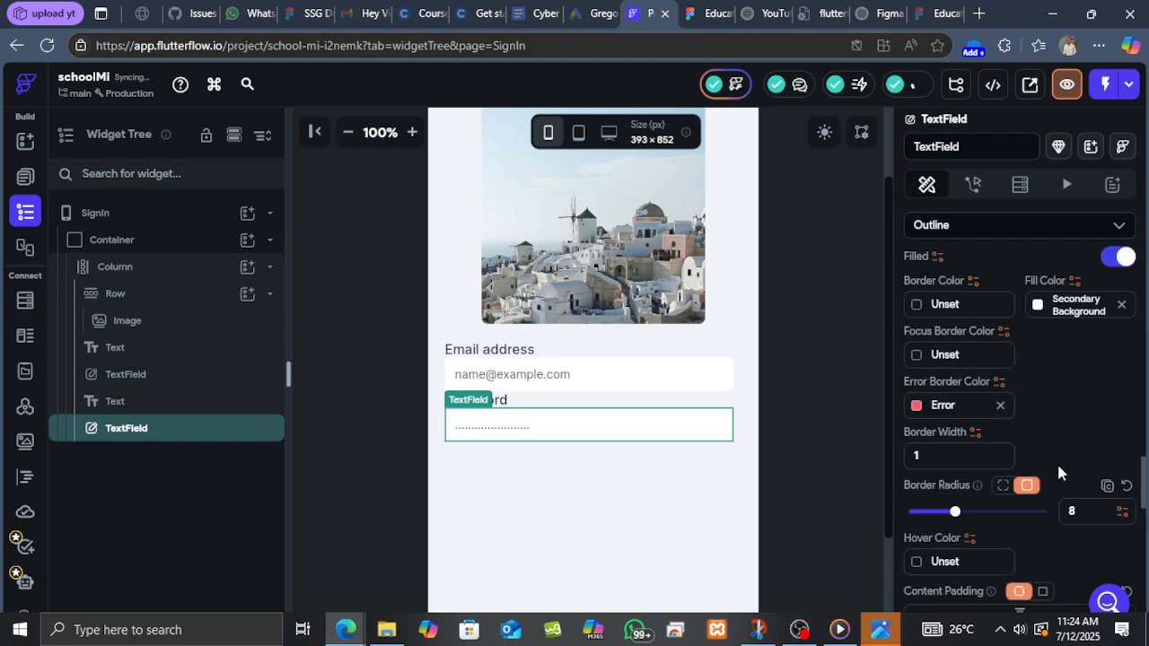
pyautogui.scroll(-3, 1052, 470)
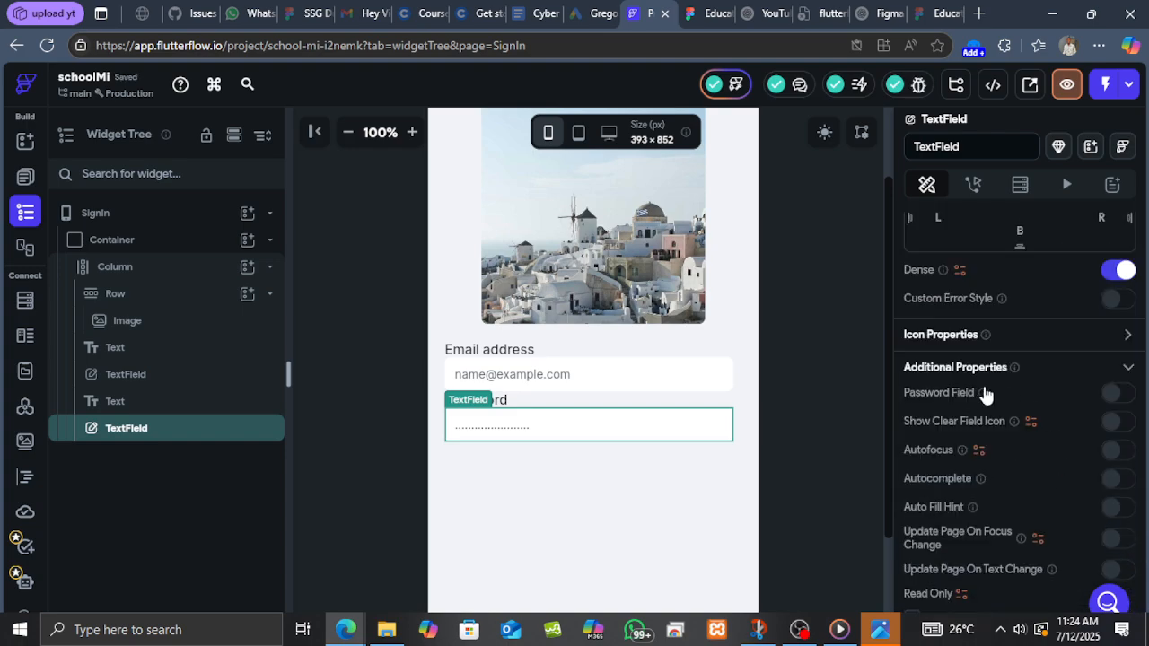
pyautogui.click(1114, 397)
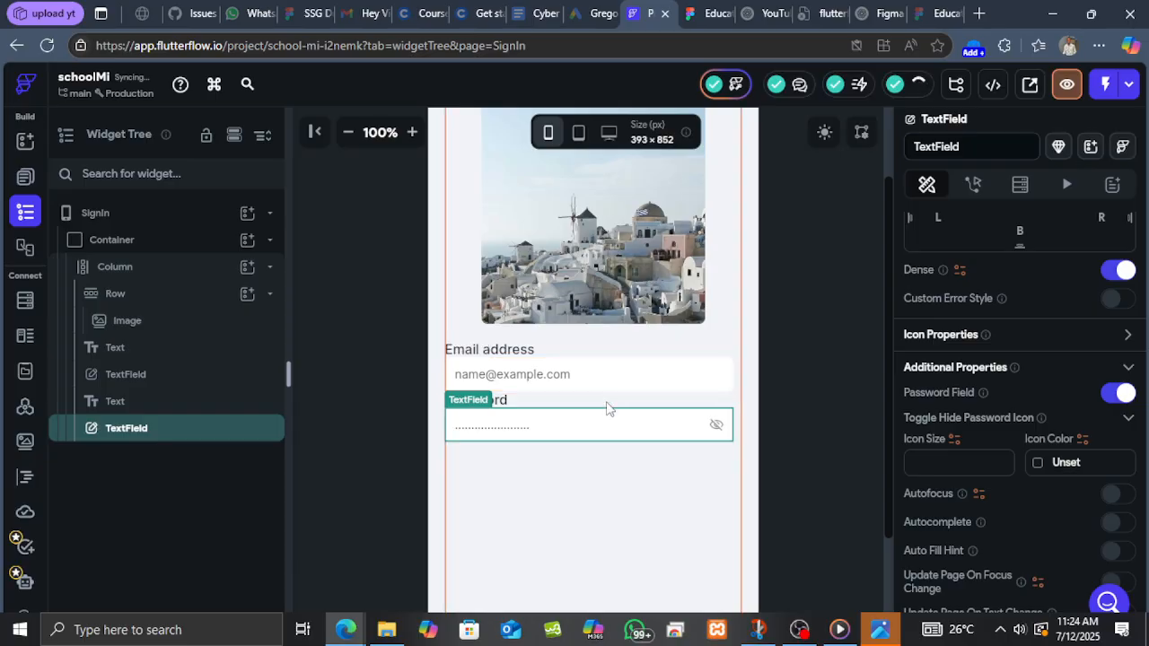
# Set the Password label's top padding to 20.
pyautogui.click(505, 405)
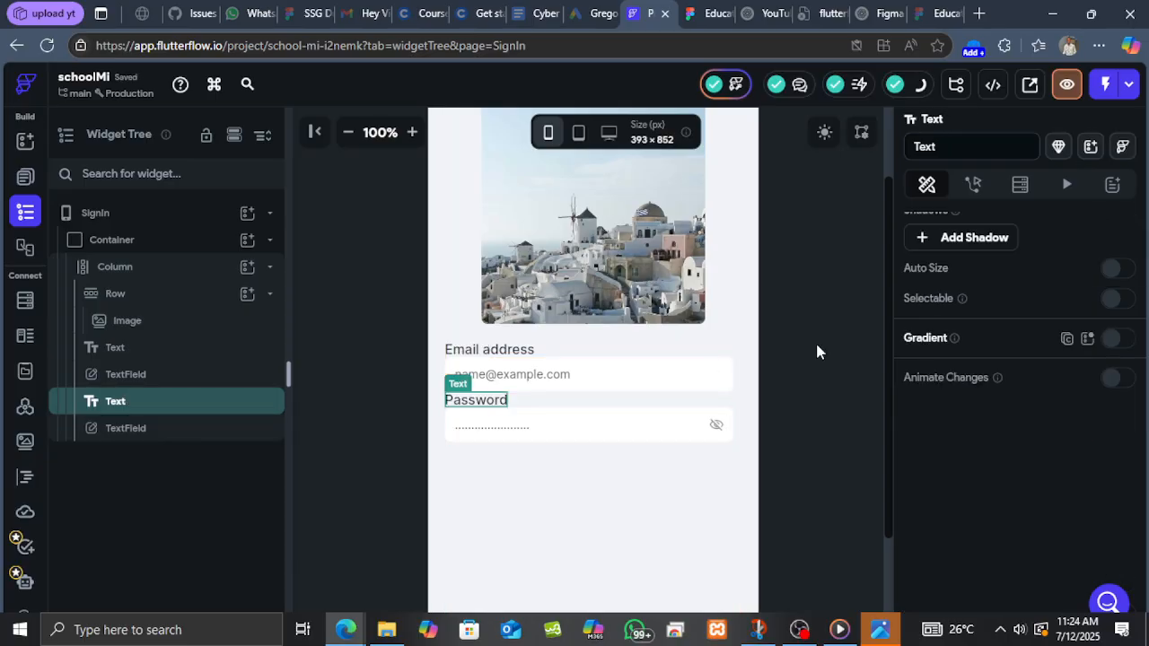
pyautogui.scroll(10, 1024, 305)
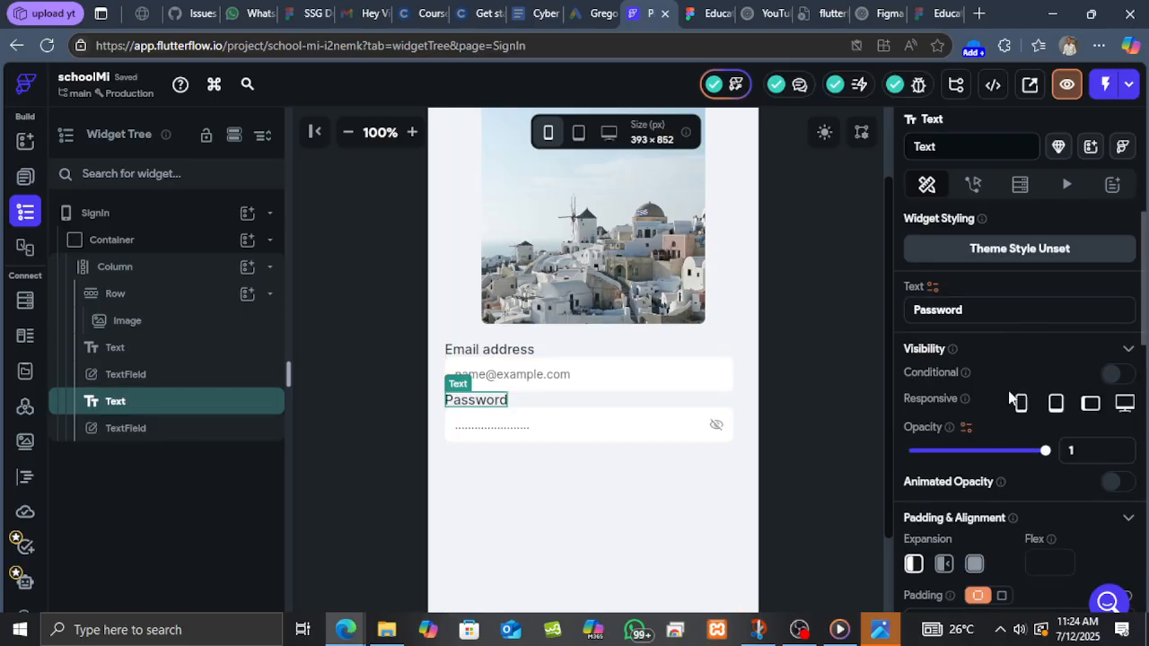
pyautogui.scroll(-3, 1020, 413)
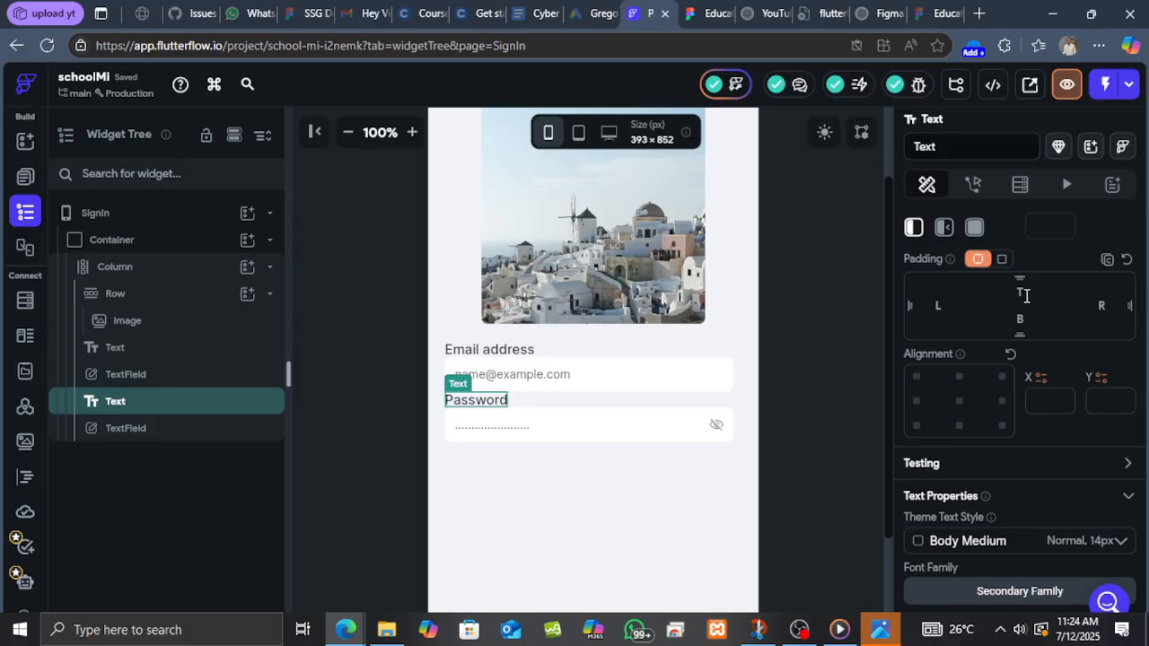
pyautogui.click(983, 307)
pyautogui.write('20')
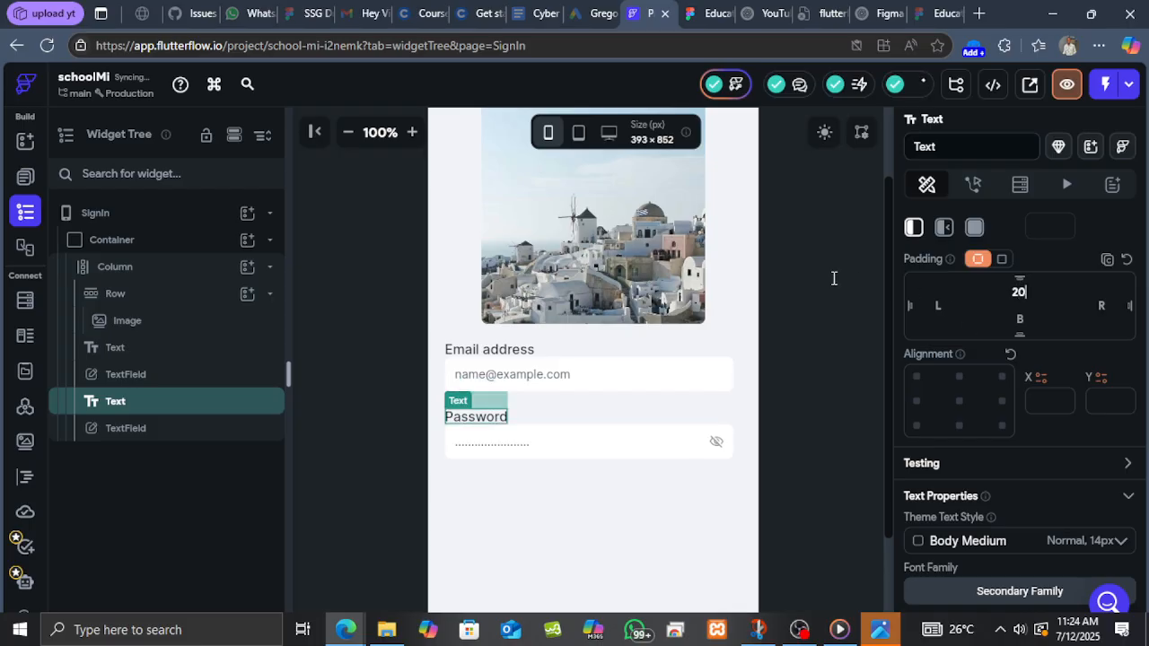
pyautogui.scroll(-2, 709, 441)
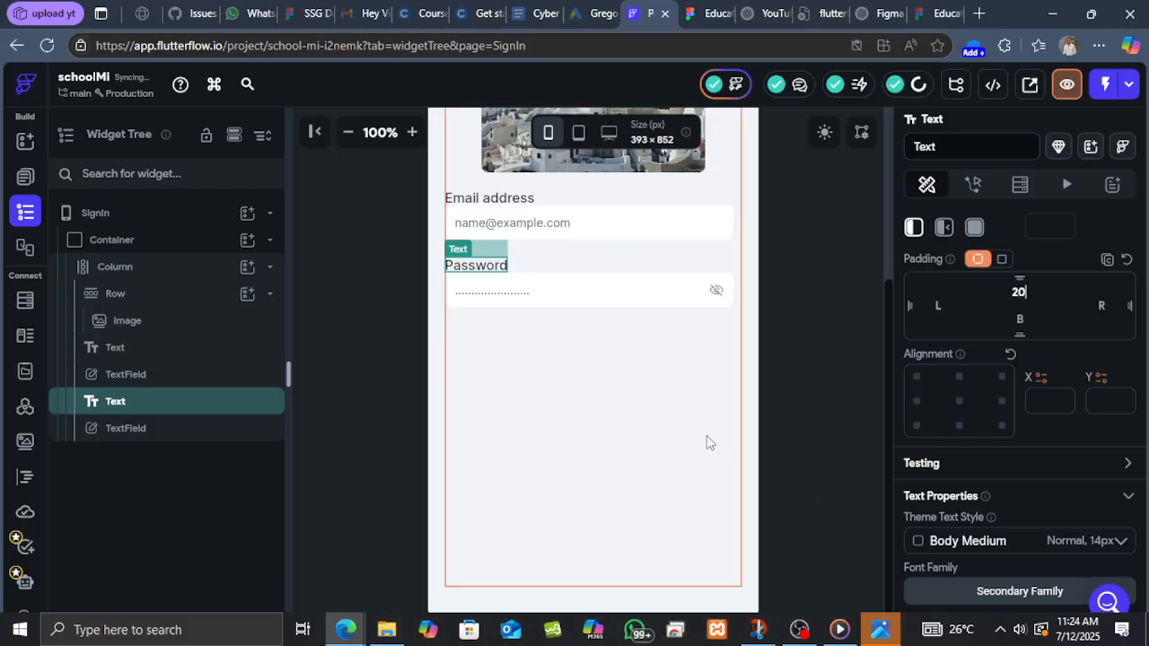
pyautogui.click(348, 132)
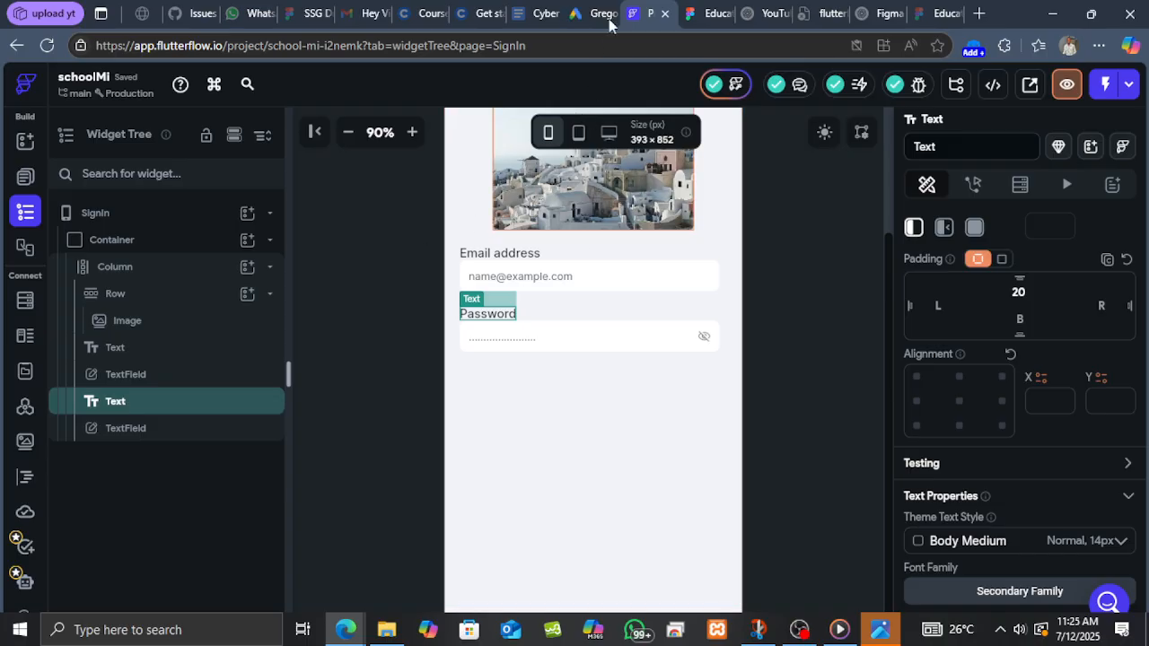
# Set the image row's bottom padding to 55 to match the image spacing measured in the Figma design.
pyautogui.click(701, 10)
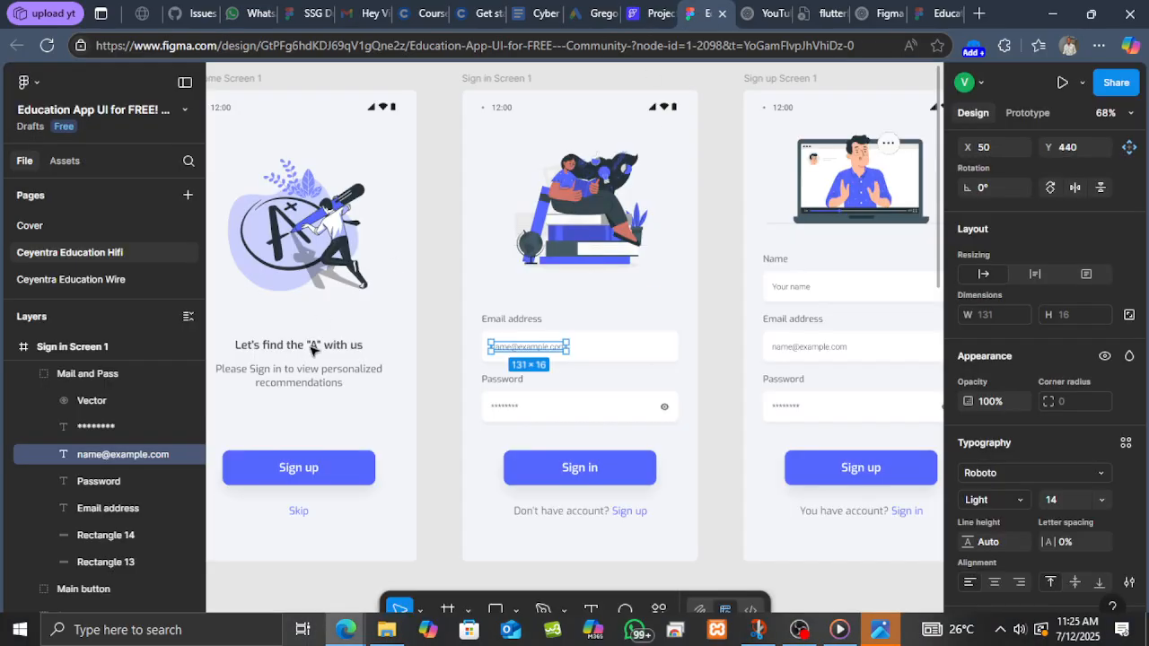
pyautogui.click(561, 281)
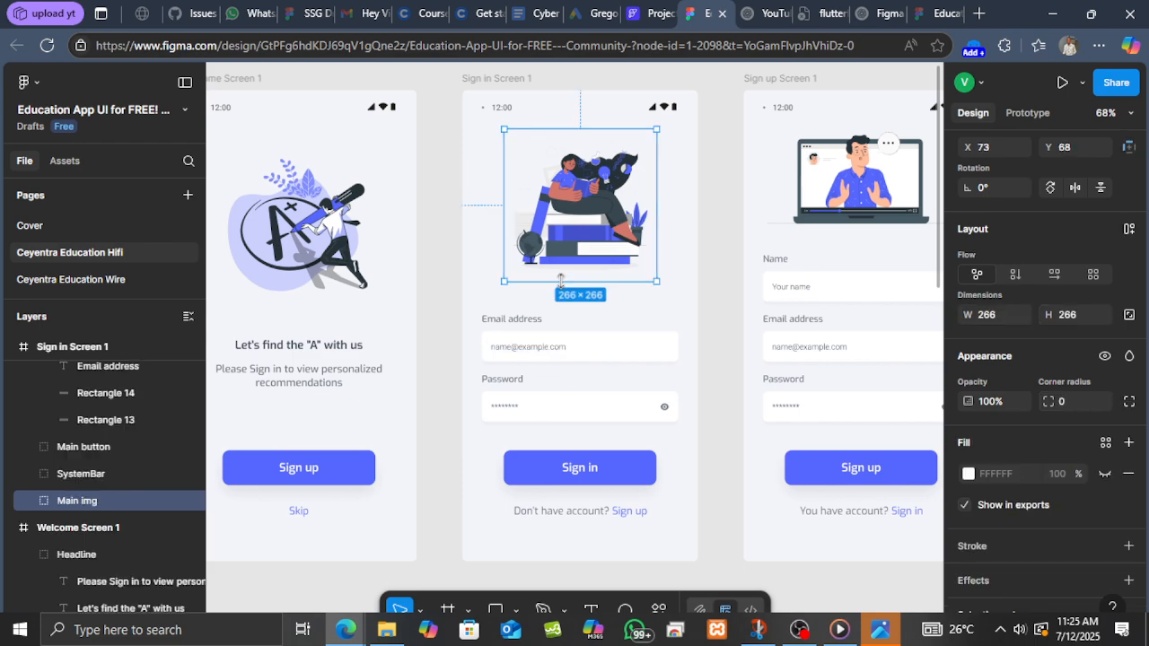
pyautogui.press('alt')
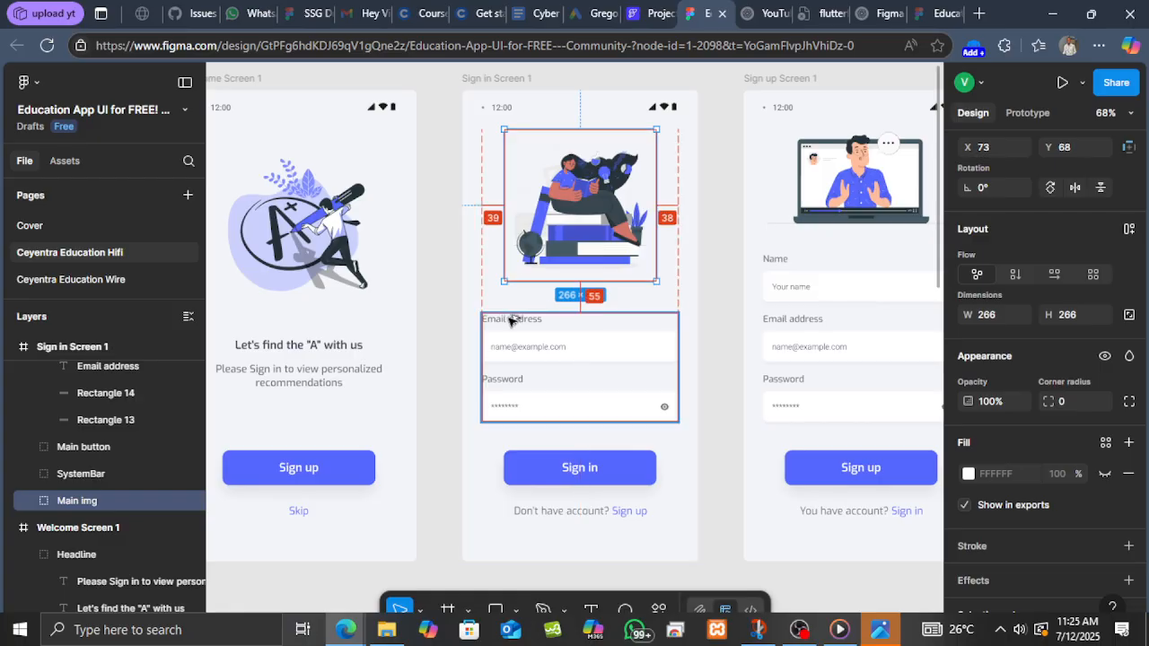
pyautogui.click(655, 17)
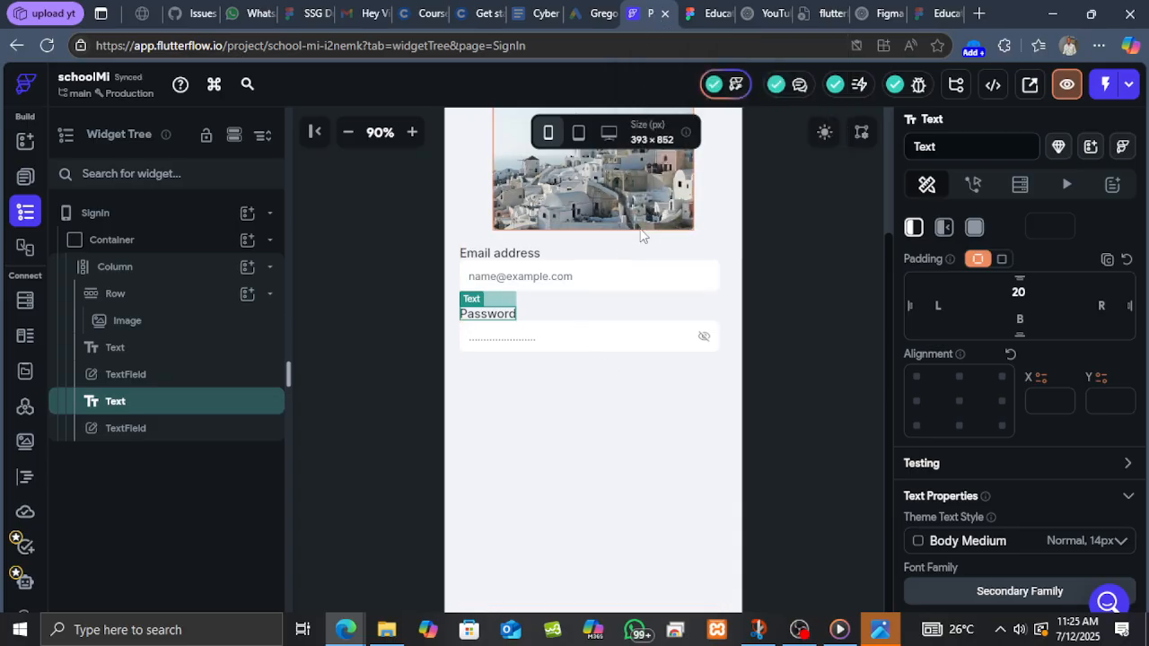
pyautogui.click(727, 221)
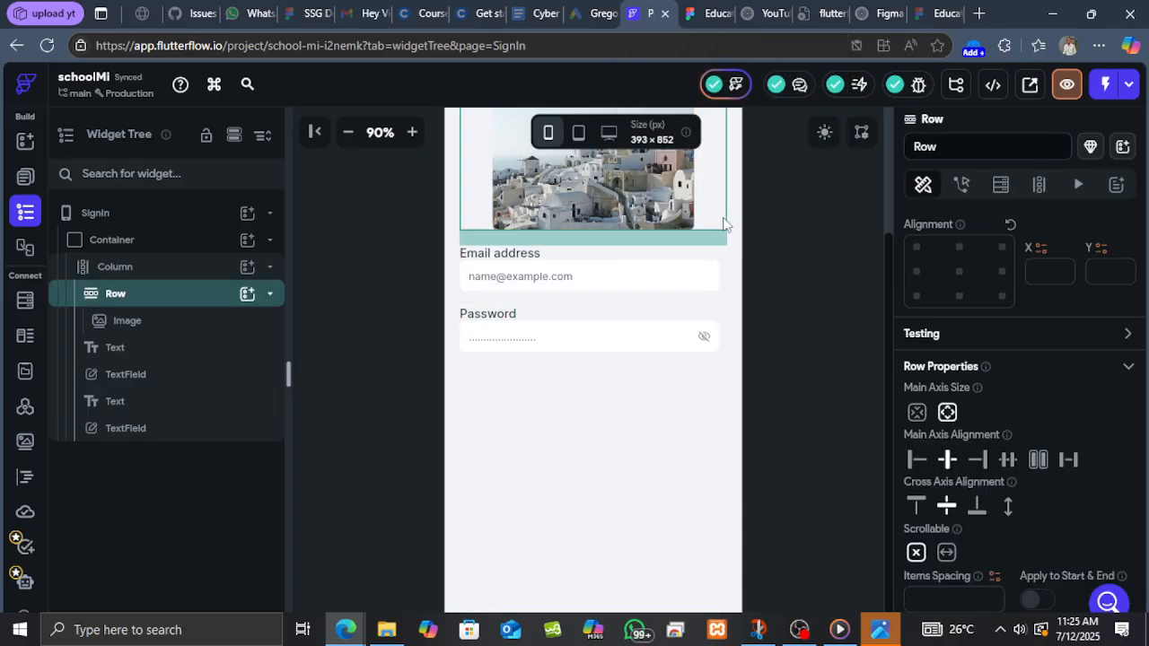
pyautogui.scroll(2, 1024, 408)
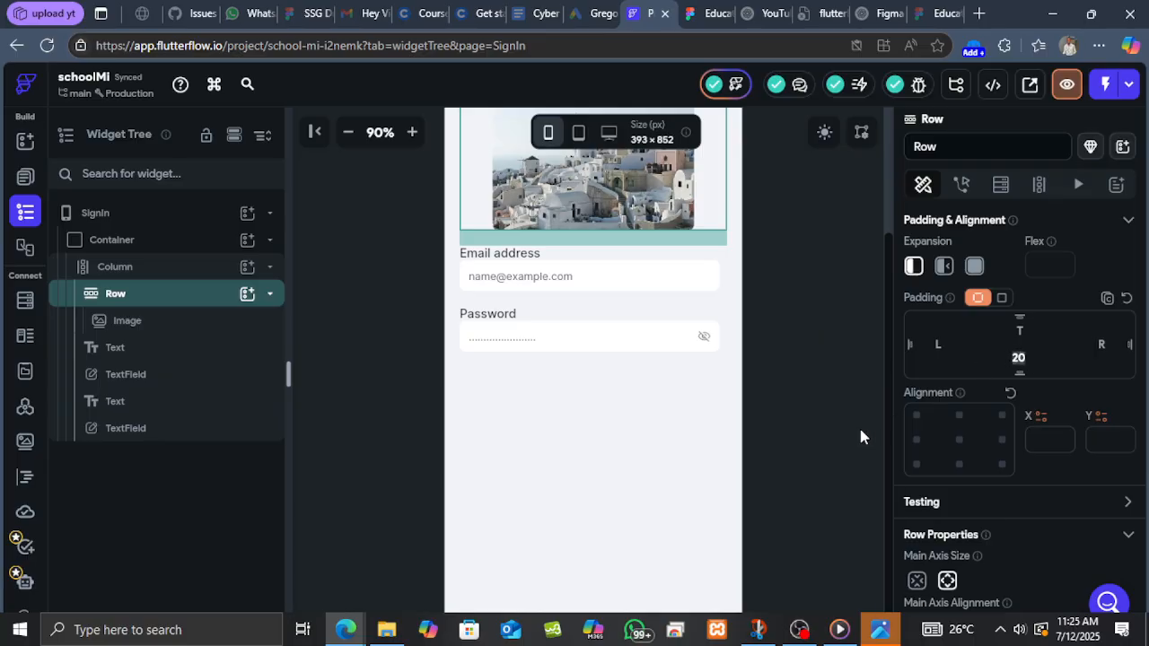
pyautogui.write('55')
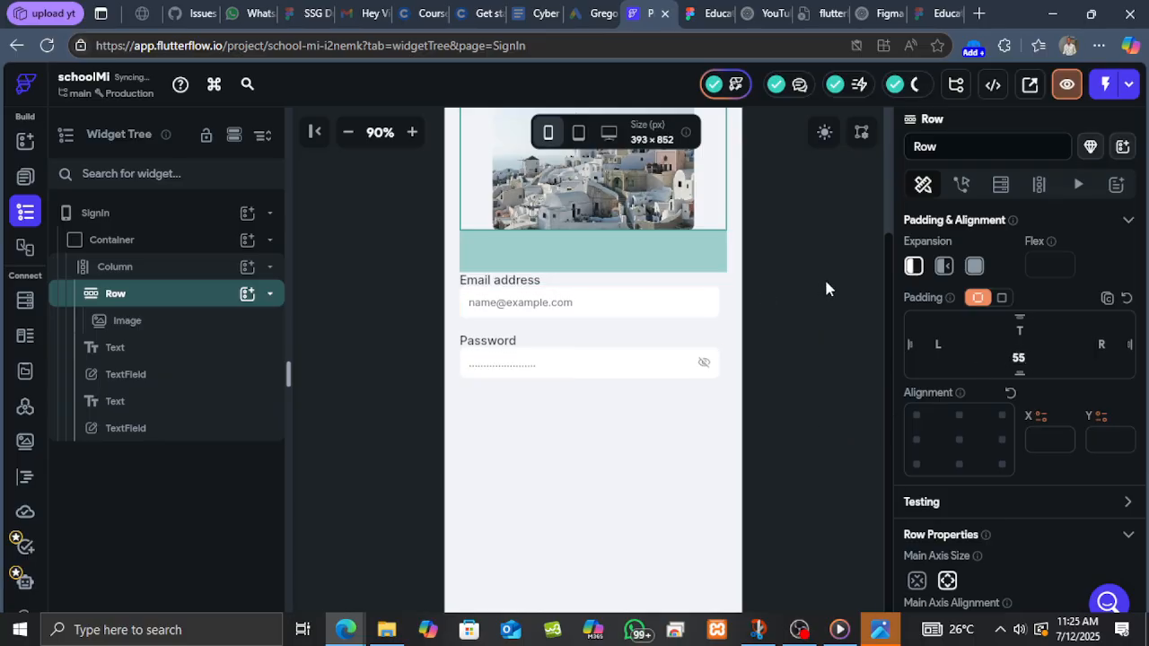
# Measure the spacing between the email field, the Password label and the password field in the Figma design.
pyautogui.click(707, 11)
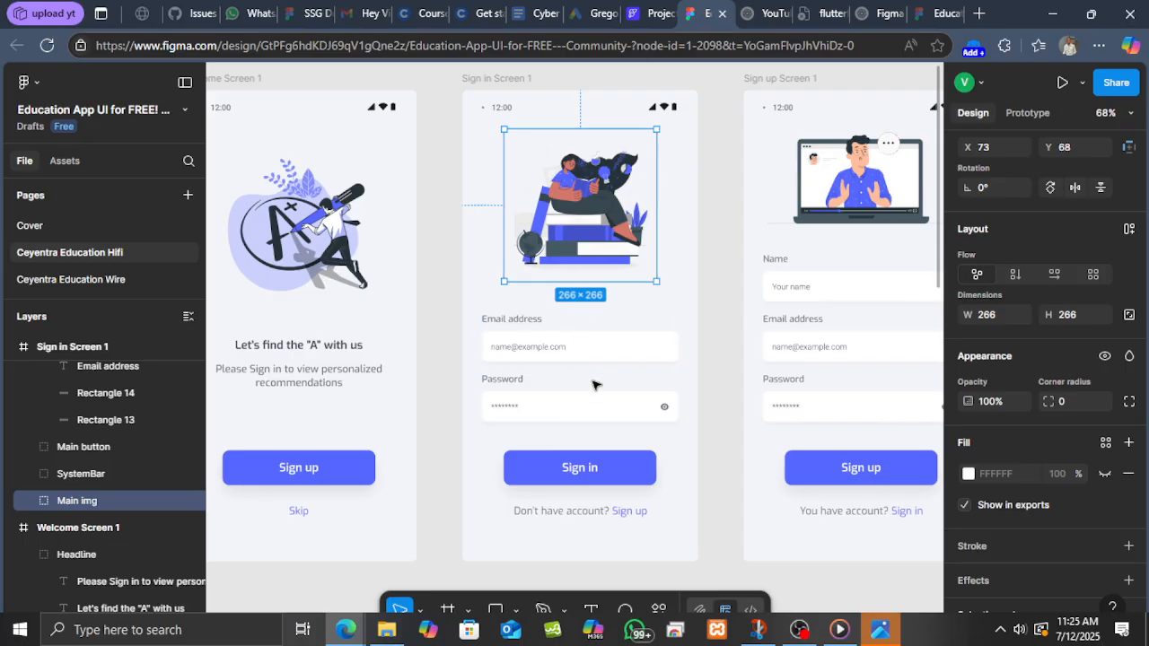
pyautogui.press('alt')
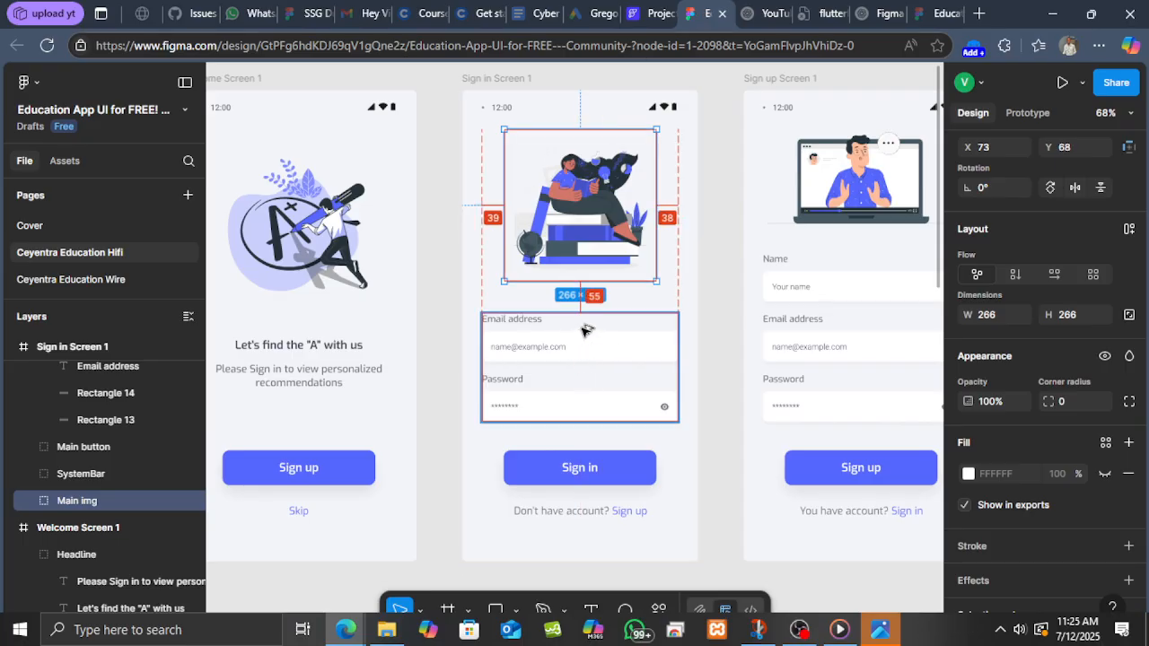
pyautogui.click(579, 357)
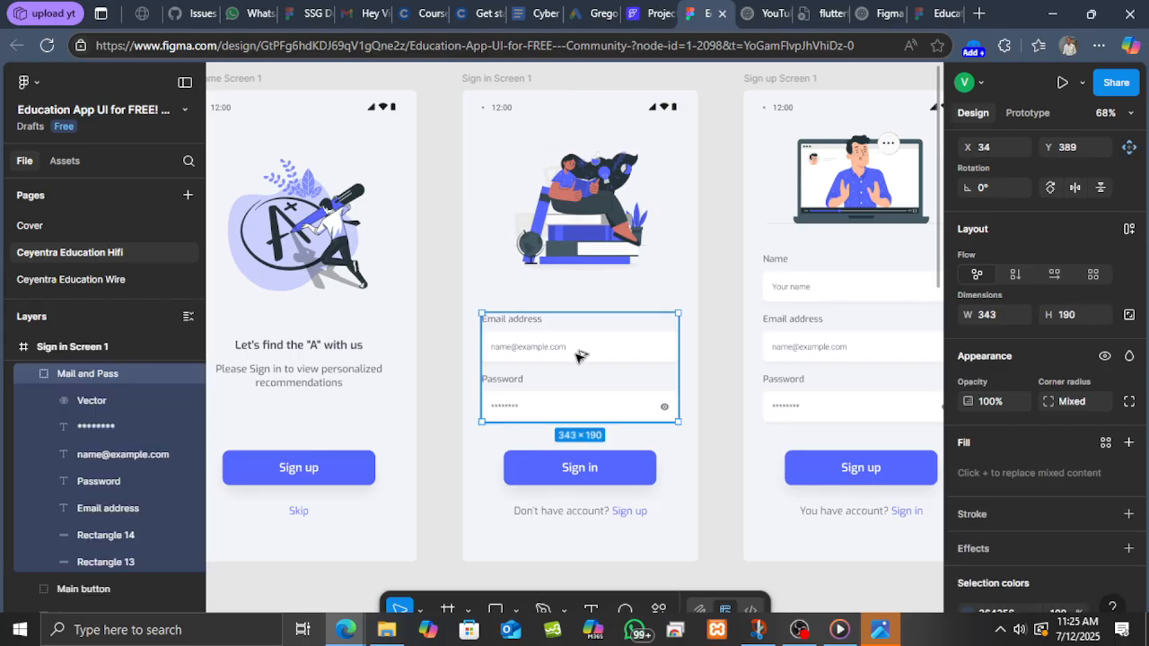
pyautogui.doubleClick(555, 410)
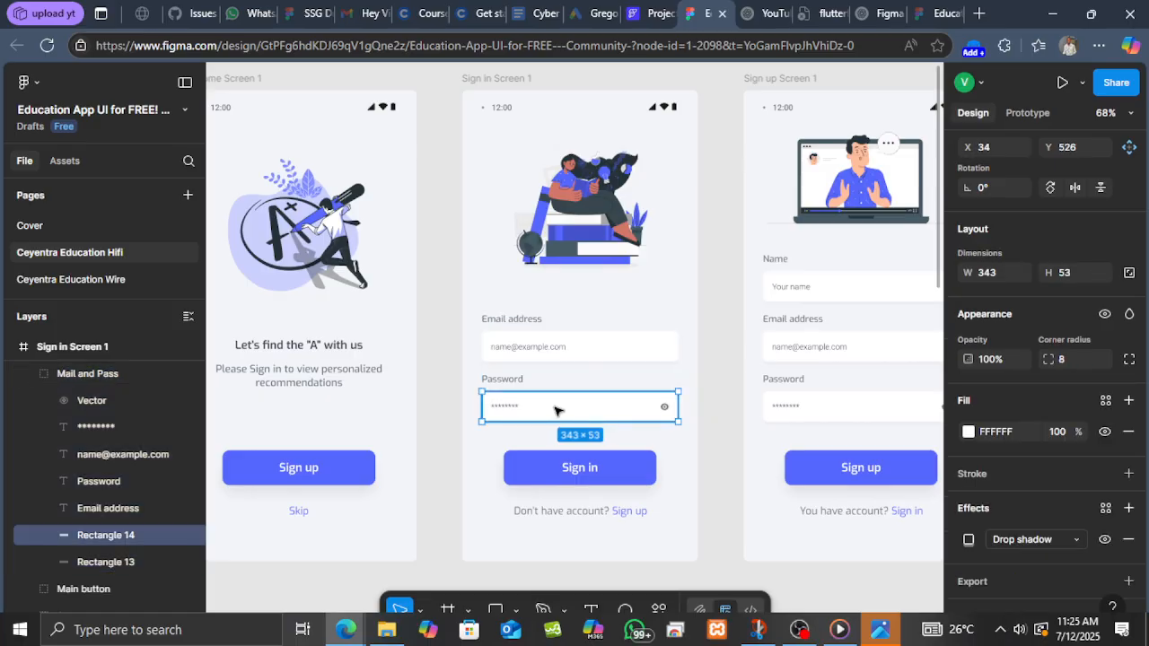
pyautogui.press('alt')
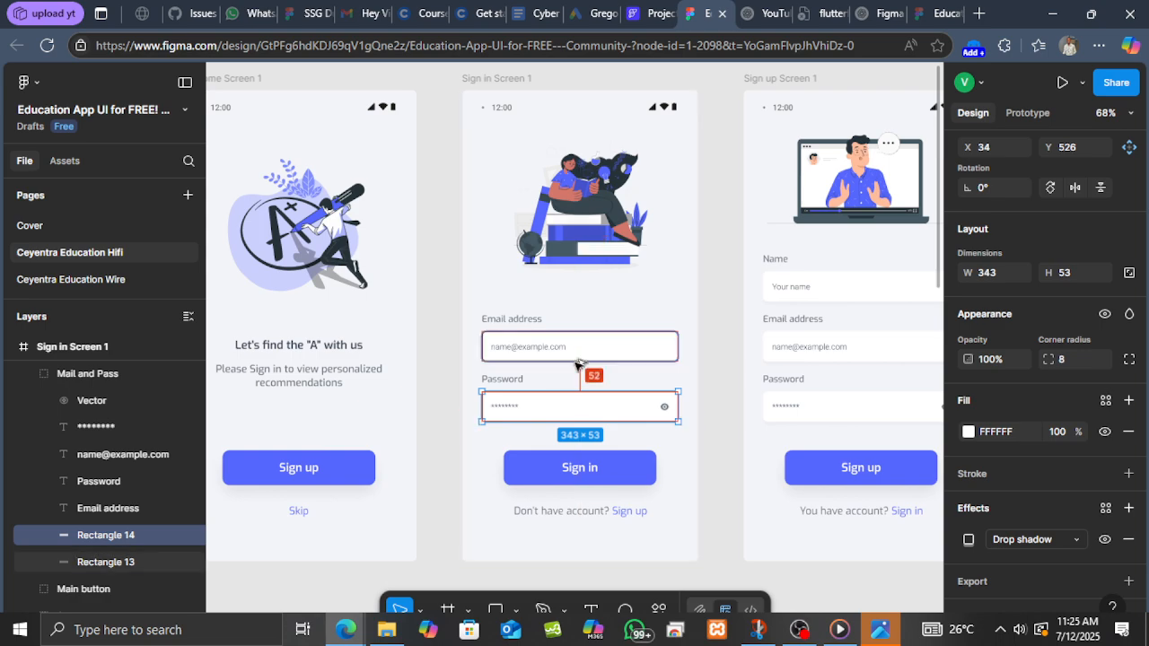
pyautogui.doubleClick(520, 379)
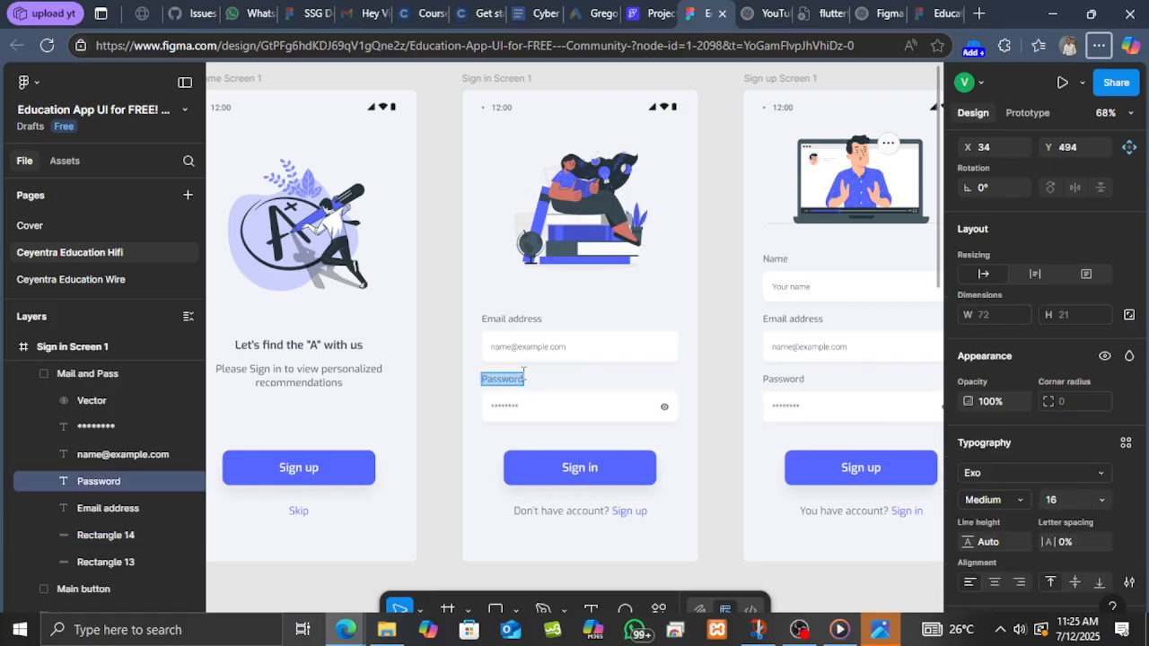
pyautogui.press('Escape')
pyautogui.press('alt')
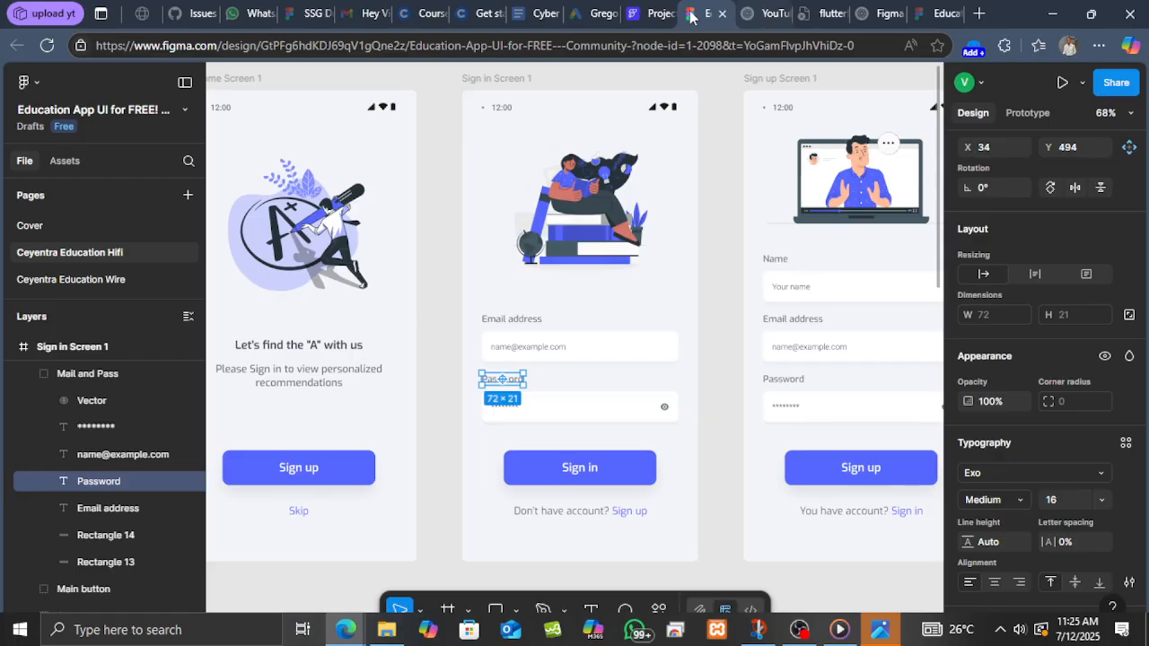
pyautogui.click(653, 7)
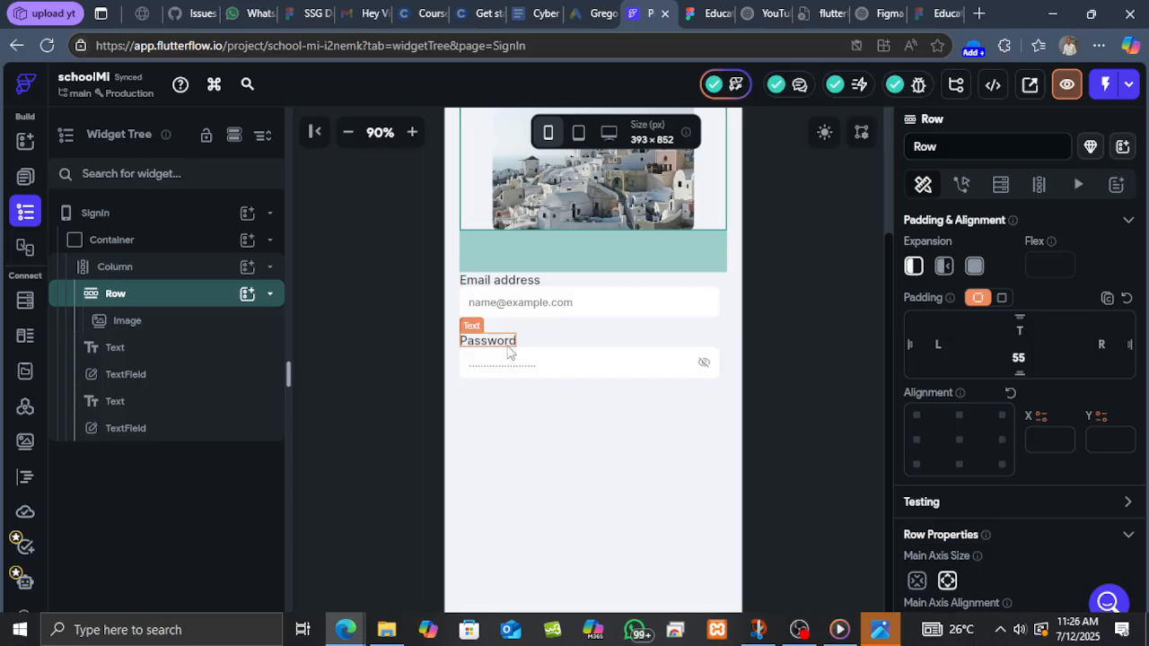
pyautogui.click(709, 15)
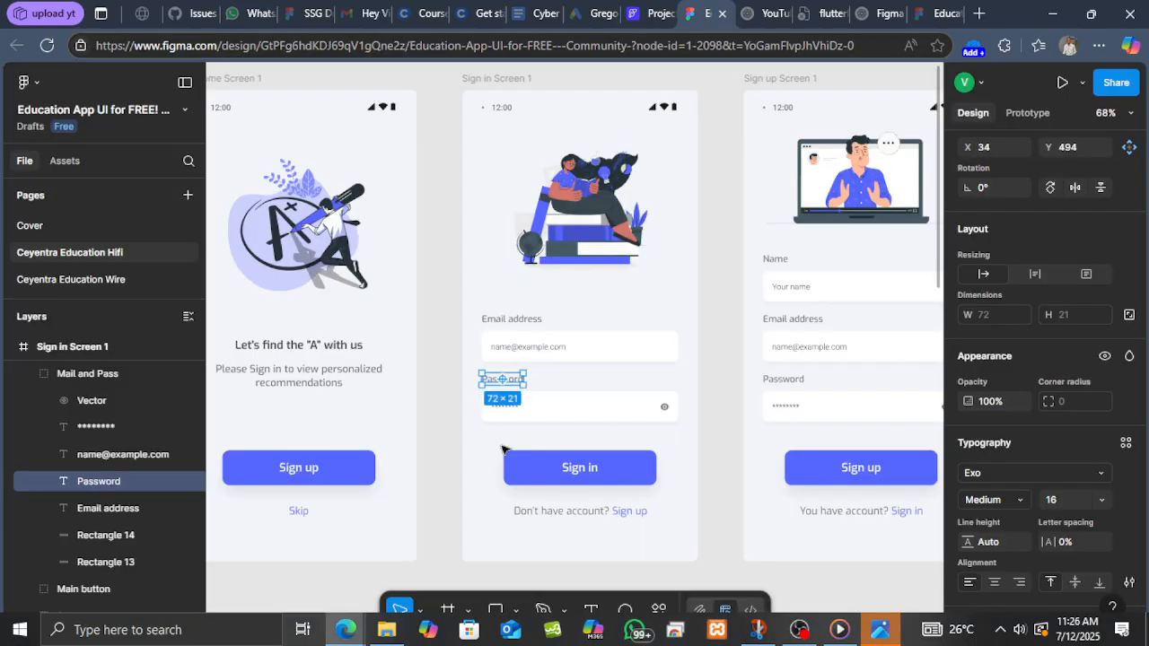
pyautogui.press('alt')
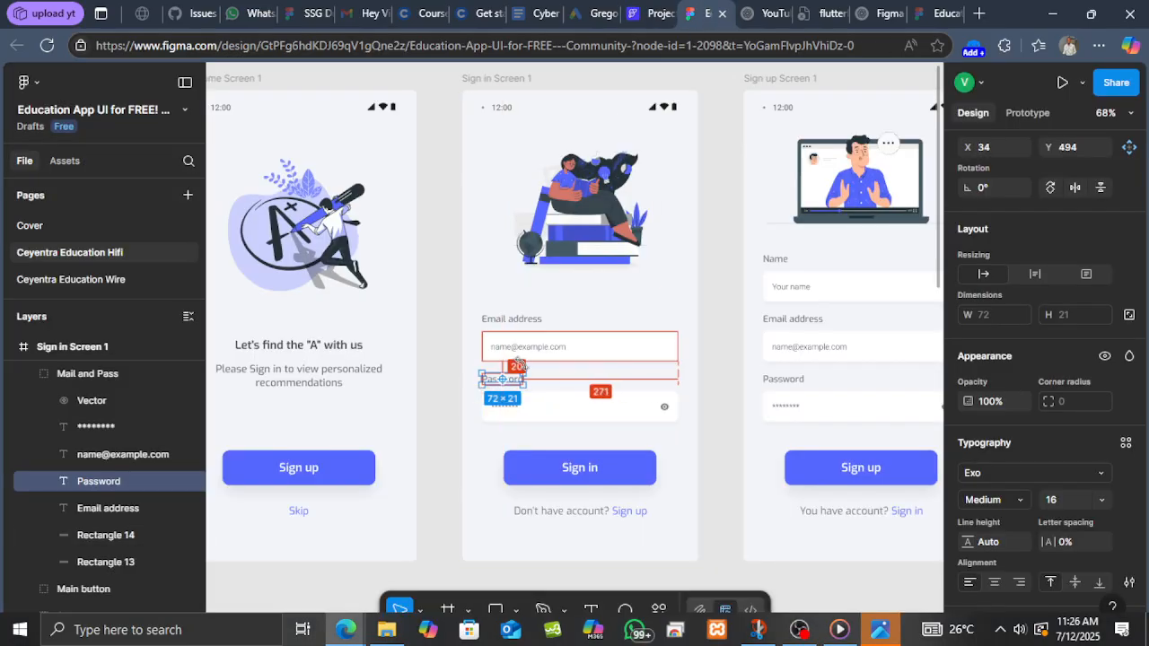
pyautogui.click(648, 13)
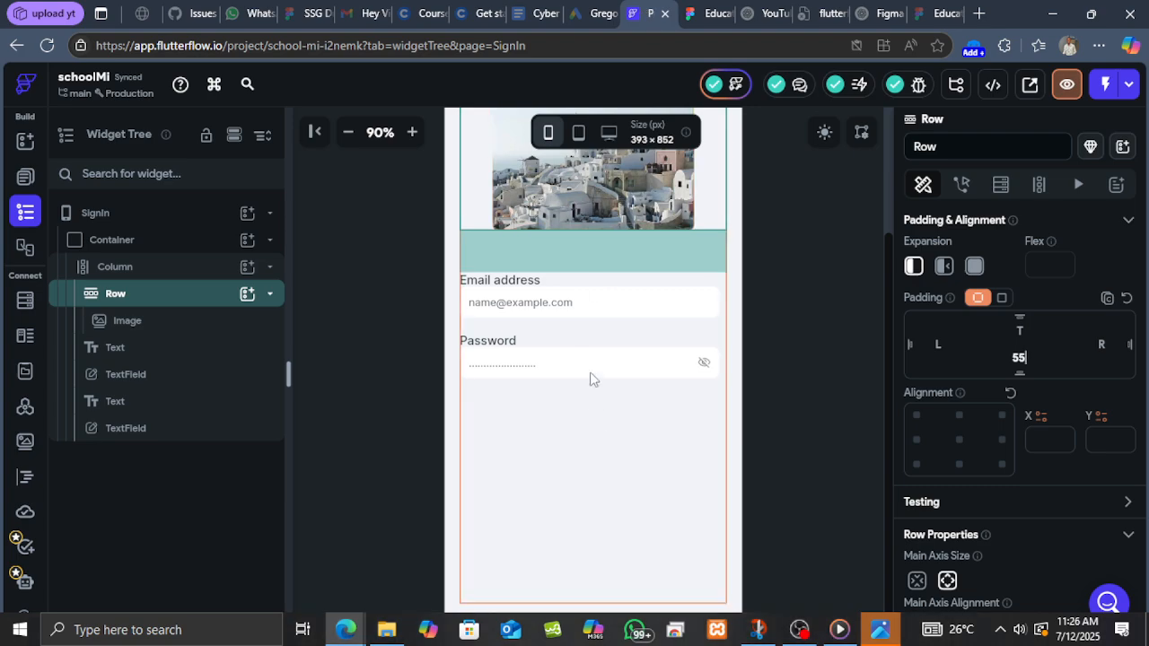
# Clear the Password label's top padding.
pyautogui.click(512, 341)
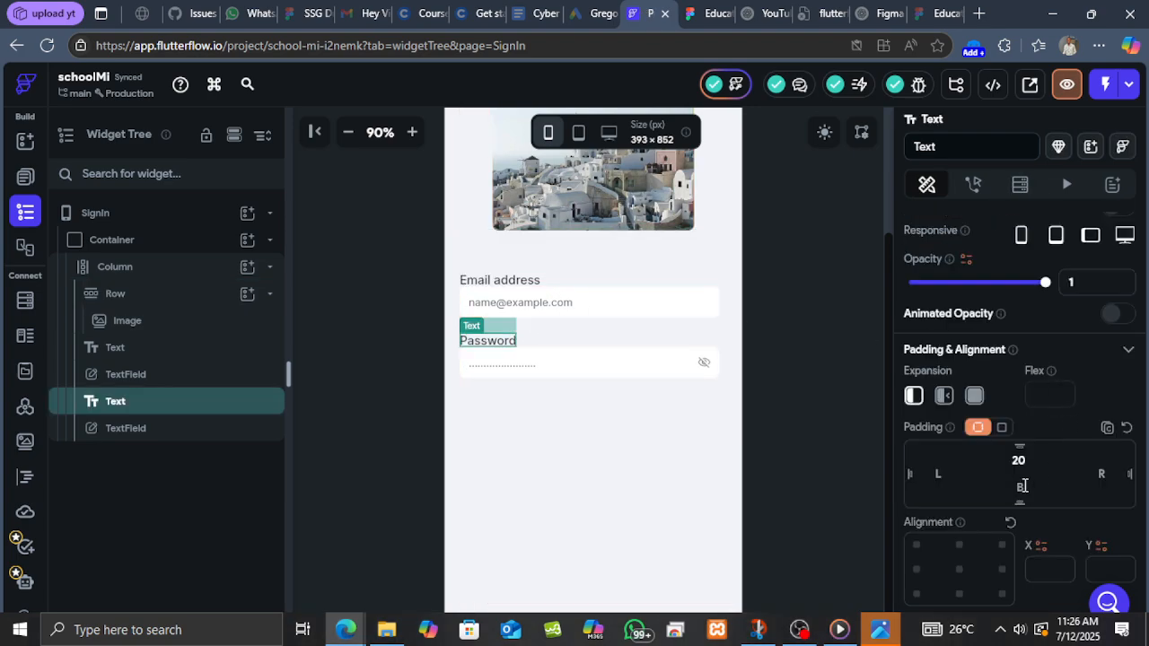
pyautogui.click(608, 313)
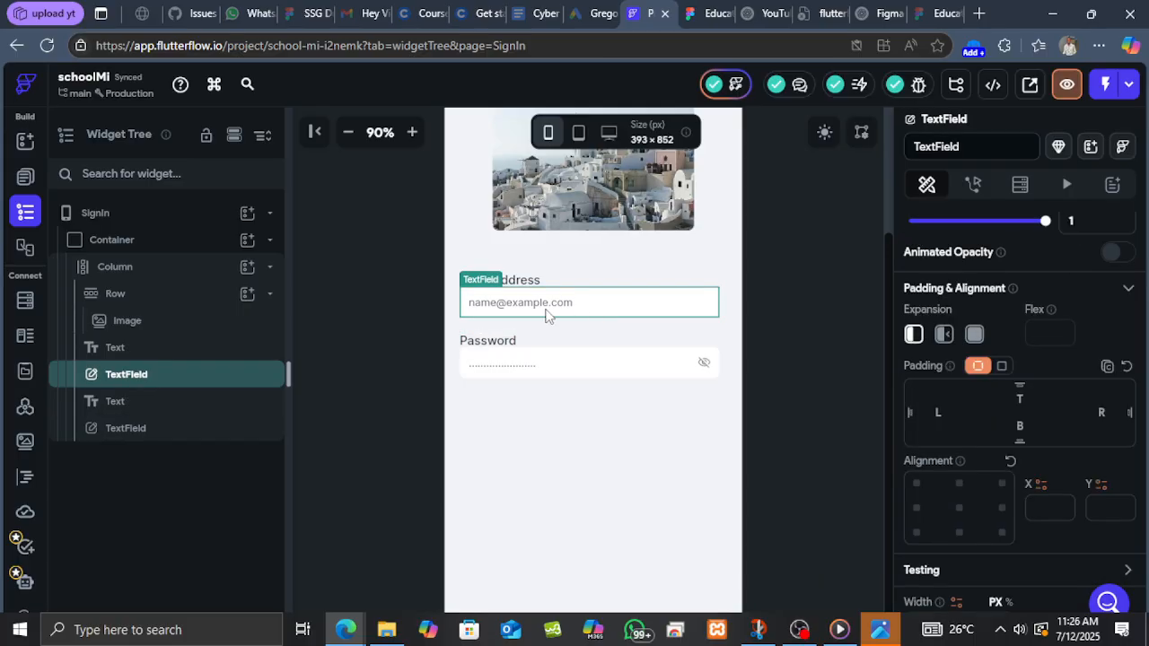
pyautogui.click(503, 347)
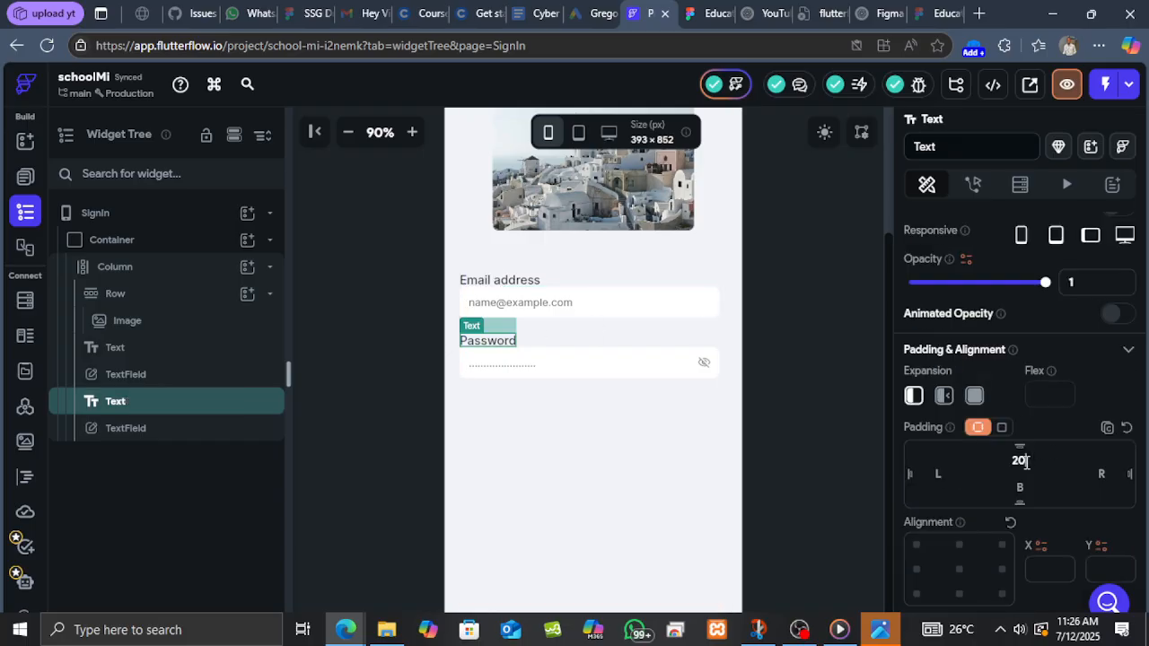
pyautogui.press('BackSpace')
pyautogui.press('BackSpace')
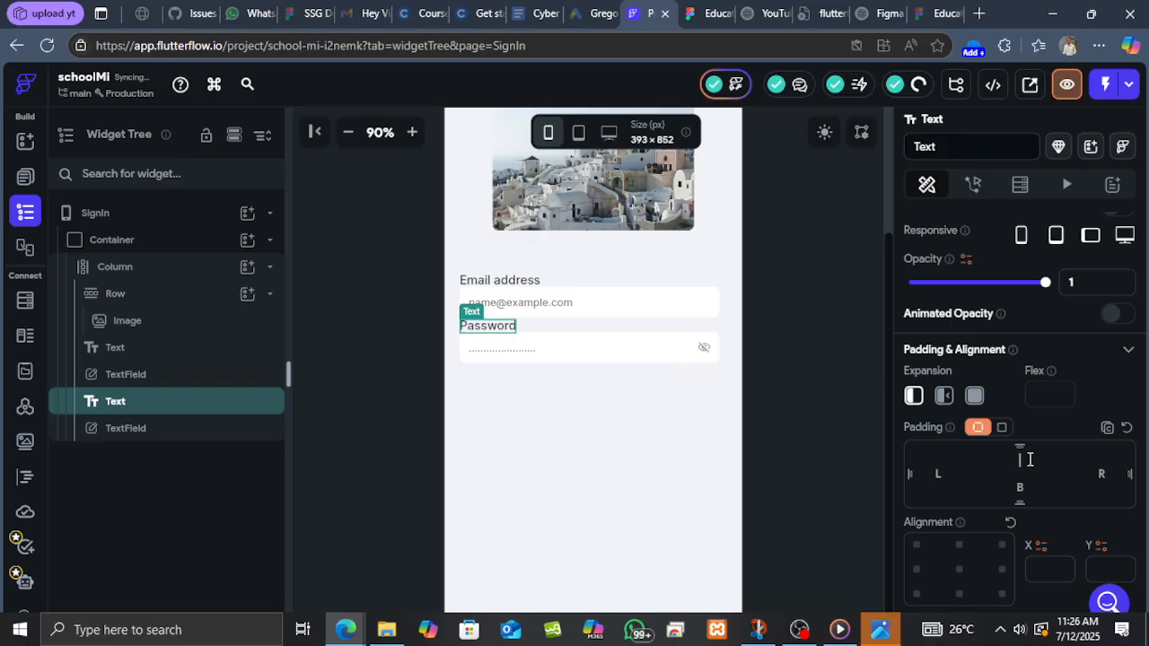
# Set the email text field's bottom padding to 20.
pyautogui.click(688, 305)
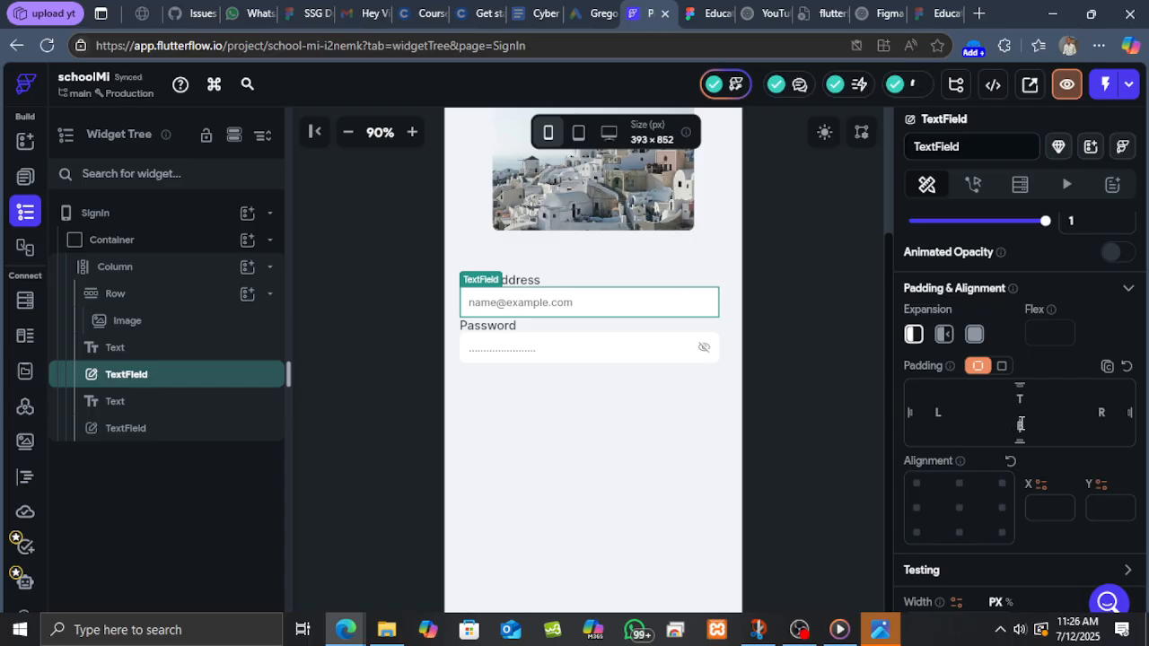
pyautogui.click(1021, 424)
pyautogui.write('20')
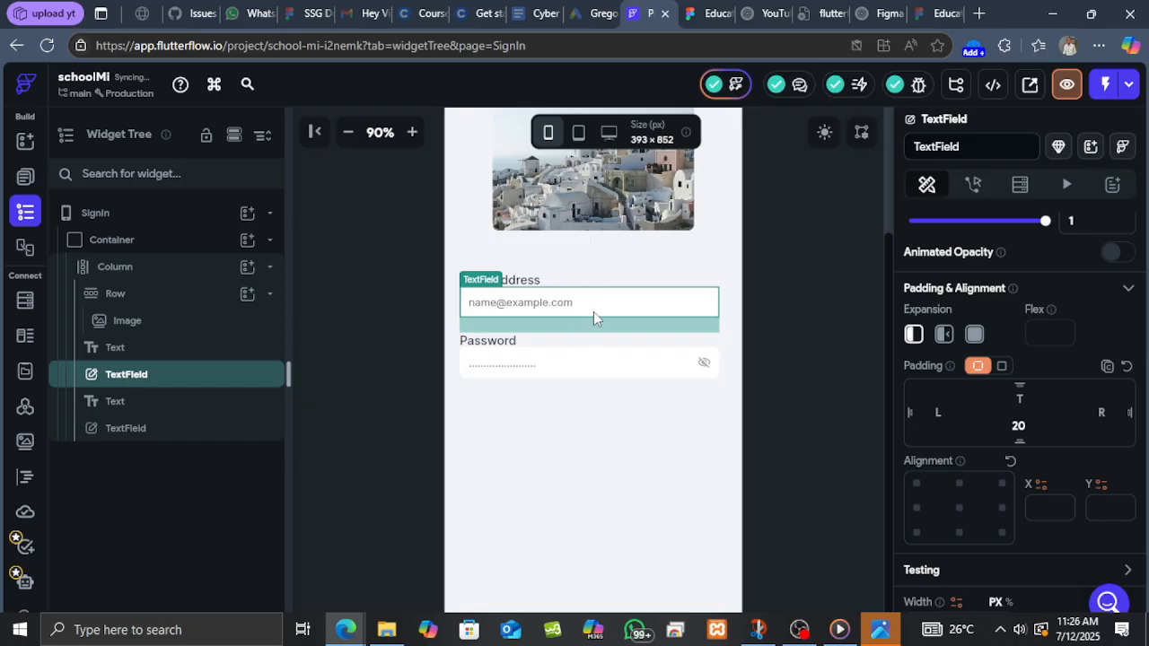
pyautogui.scroll(3, 608, 308)
pyautogui.scroll(-3, 608, 310)
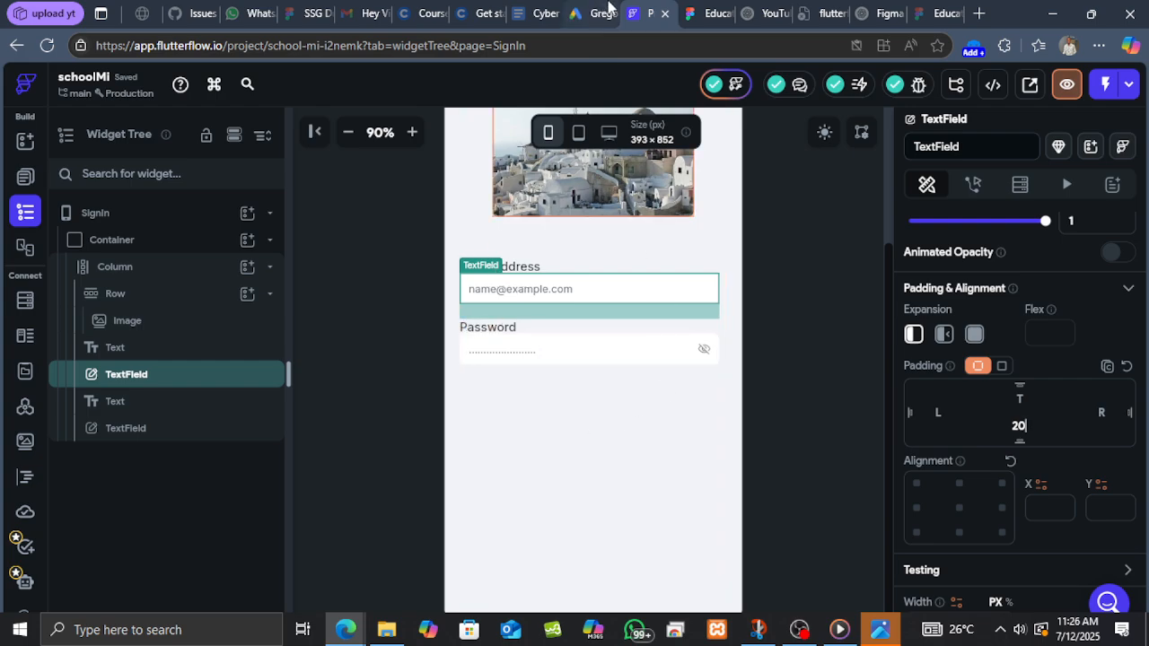
# Copy the "Don't have account? Sign up" text layer from the Figma sign-in design.
pyautogui.click(718, 11)
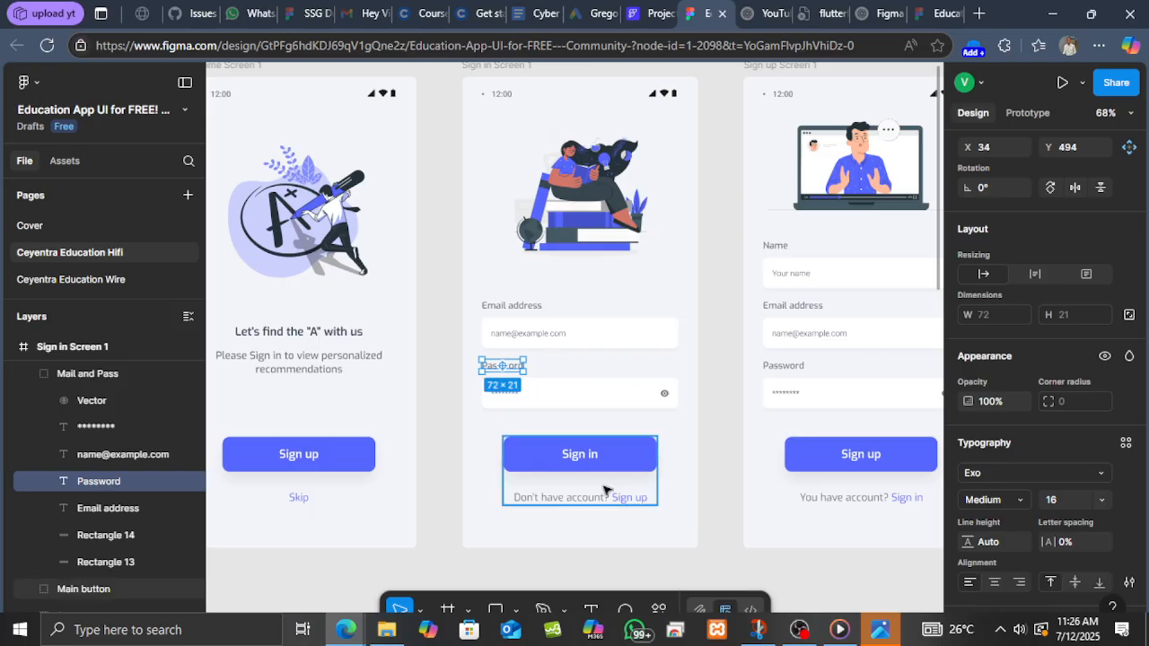
pyautogui.click(579, 502)
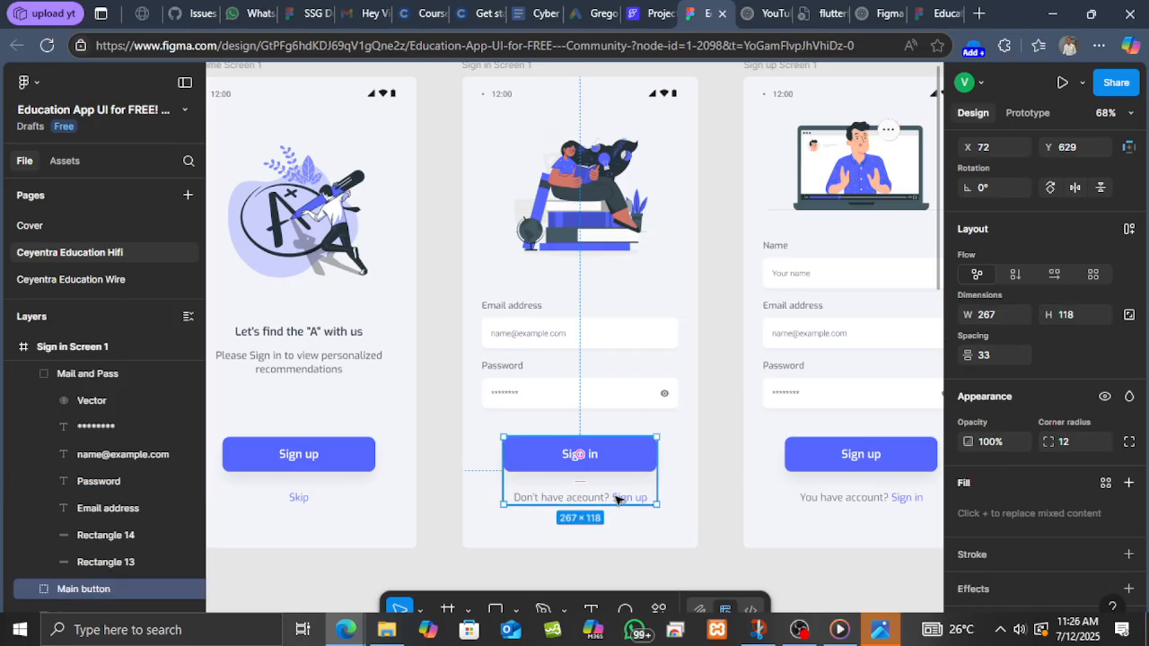
pyautogui.doubleClick(618, 500)
pyautogui.rightClick(618, 500)
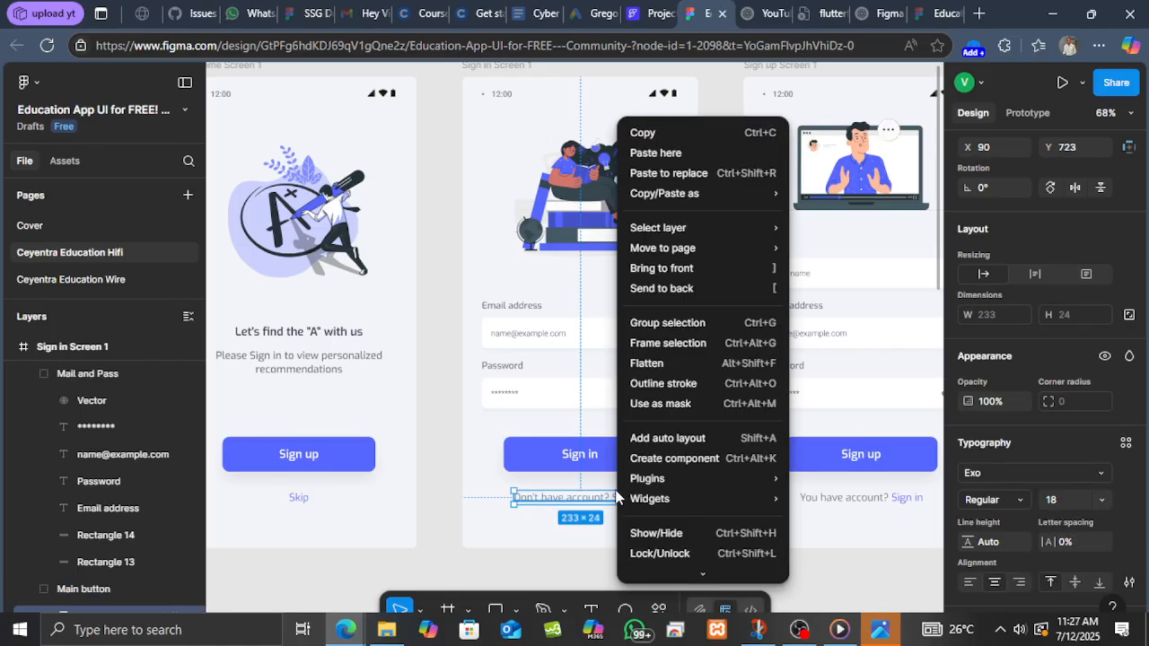
pyautogui.click(664, 133)
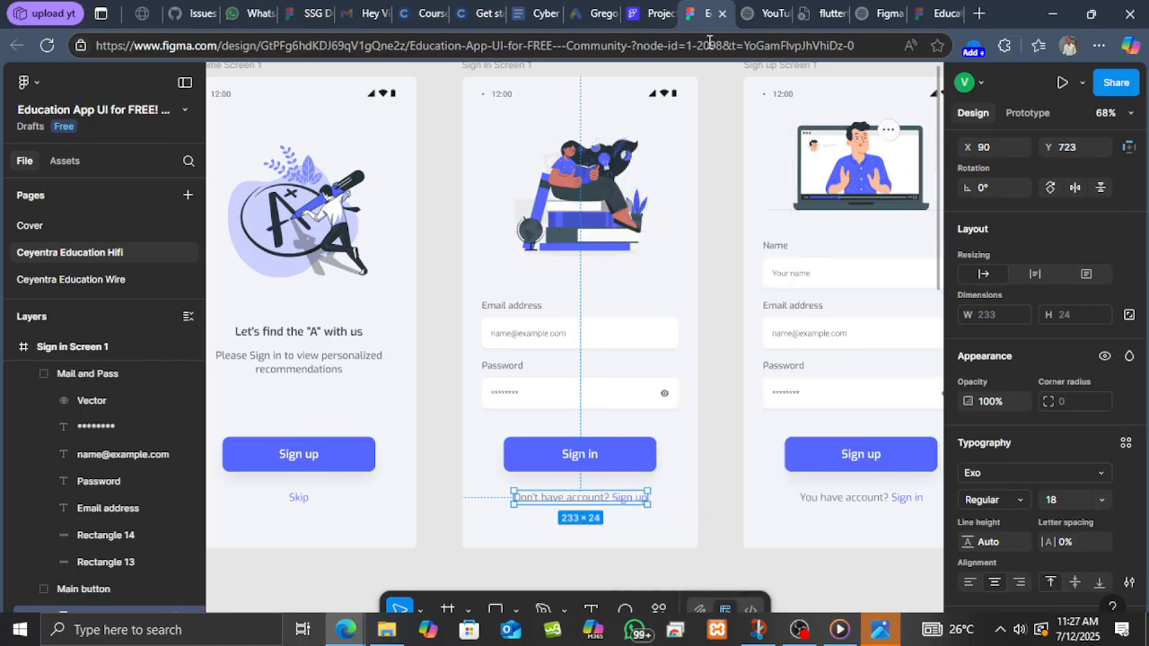
pyautogui.click(660, 11)
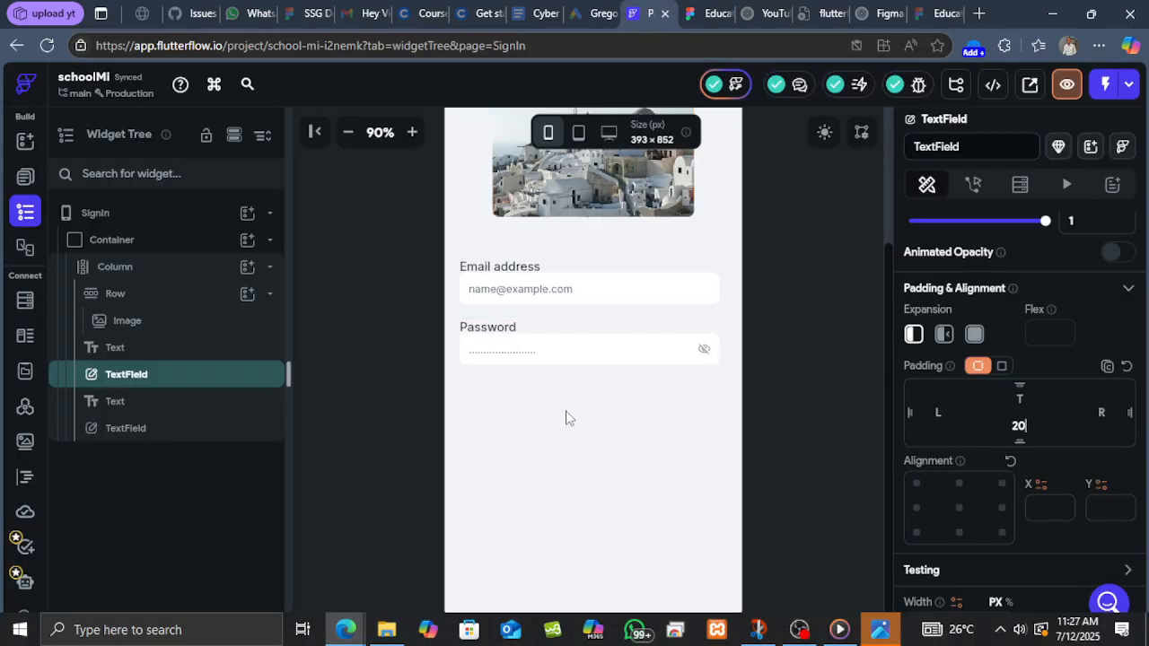
pyautogui.scroll(2, 583, 426)
pyautogui.scroll(-2, 710, 499)
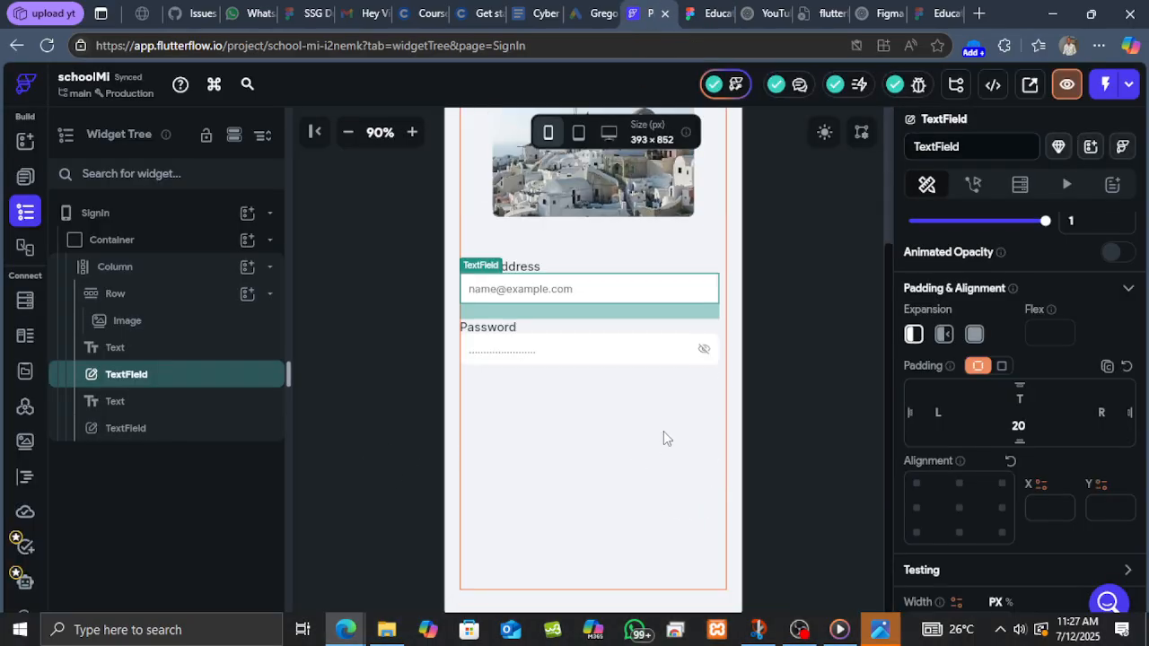
# Add a Row to the SignIn column below the password field.
pyautogui.click(248, 267)
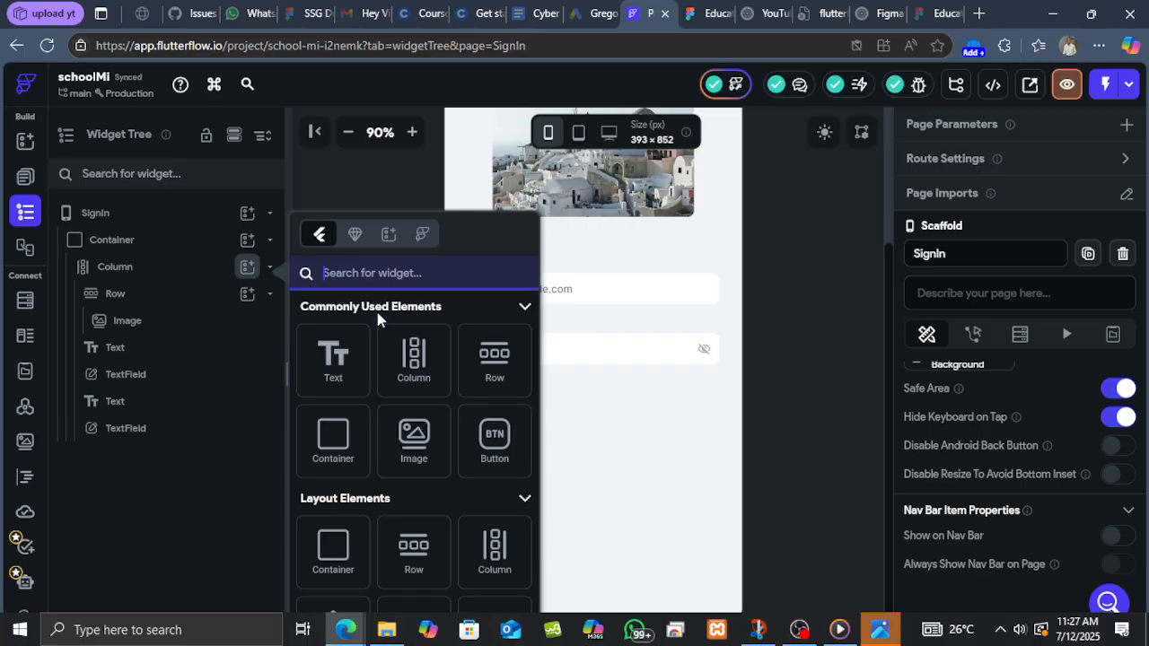
pyautogui.click(476, 378)
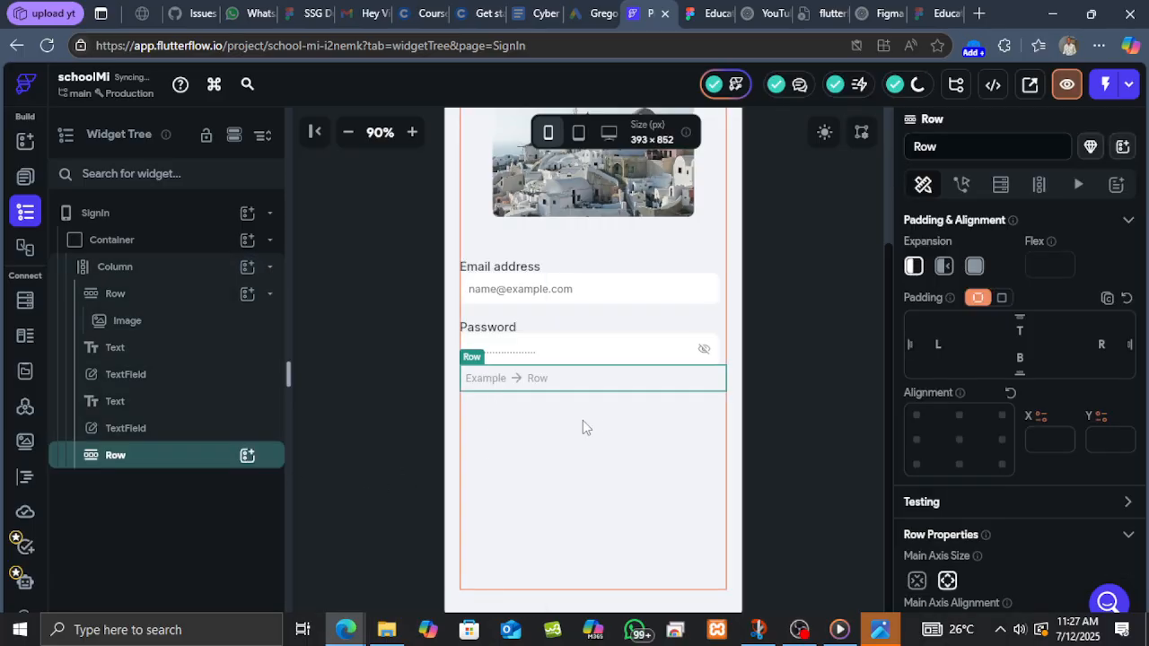
# Copy the Sign Up button from the HomePage and reselect the new Row on the SignIn page.
pyautogui.click(32, 178)
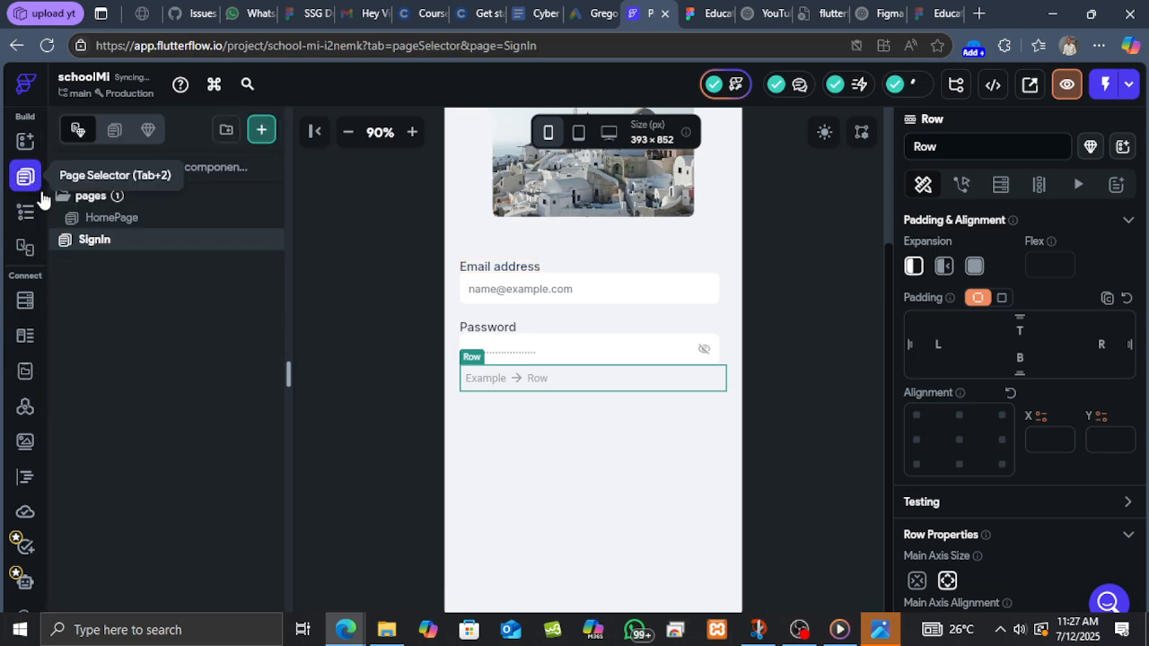
pyautogui.click(114, 218)
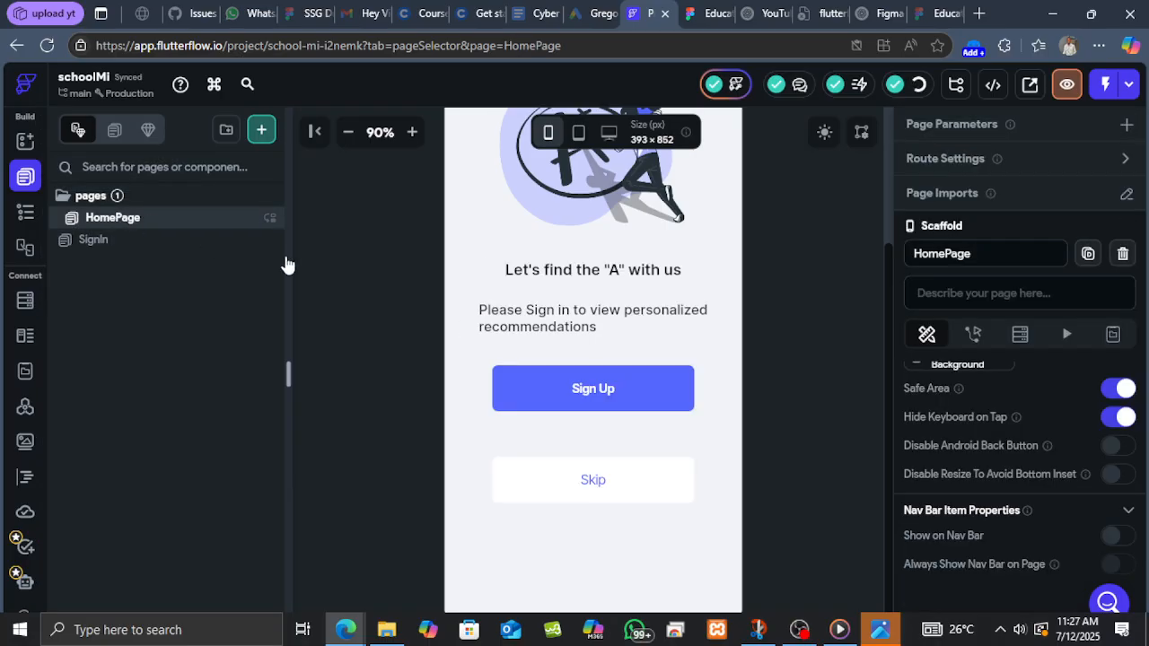
pyautogui.click(624, 387)
pyautogui.rightClick(624, 387)
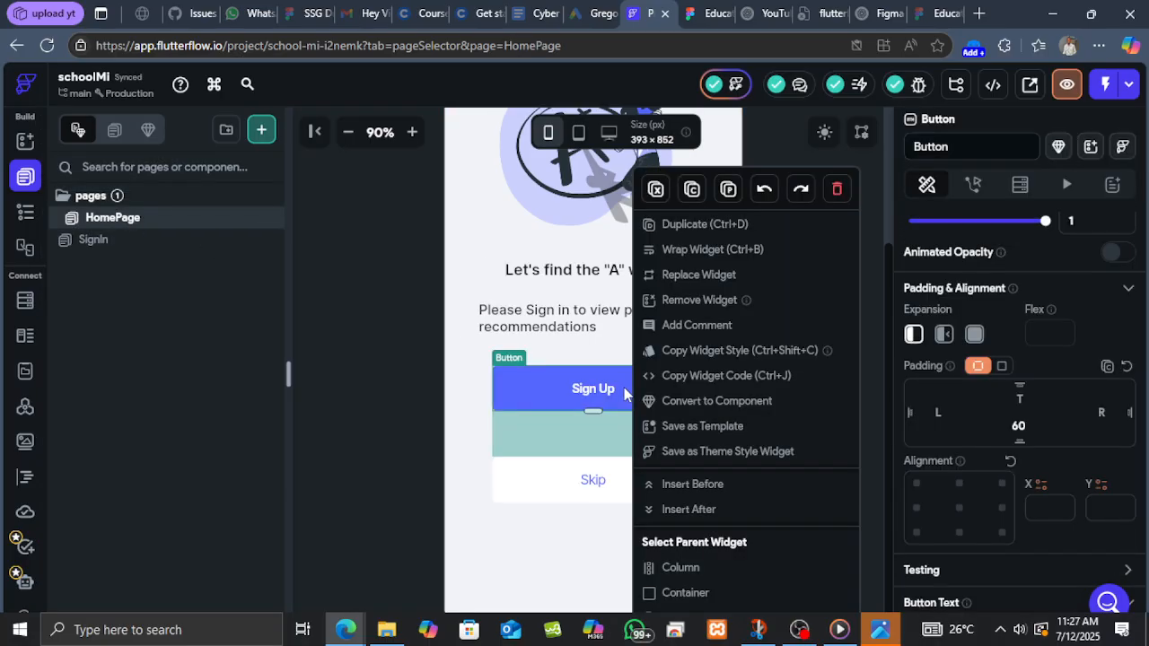
pyautogui.click(693, 193)
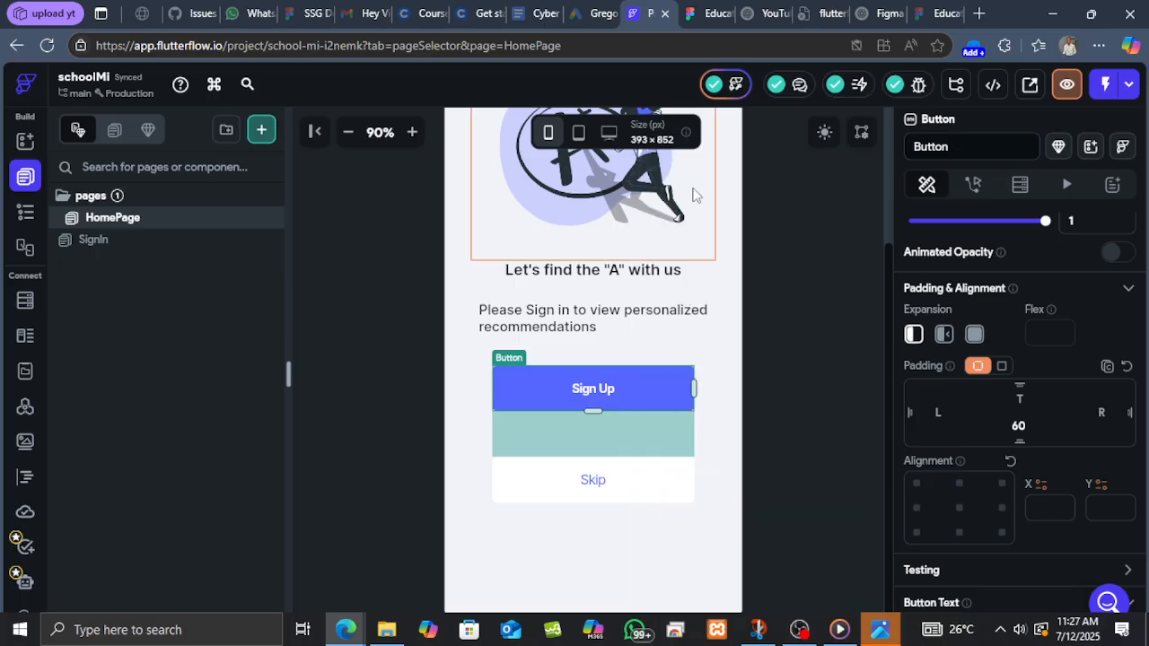
pyautogui.click(94, 242)
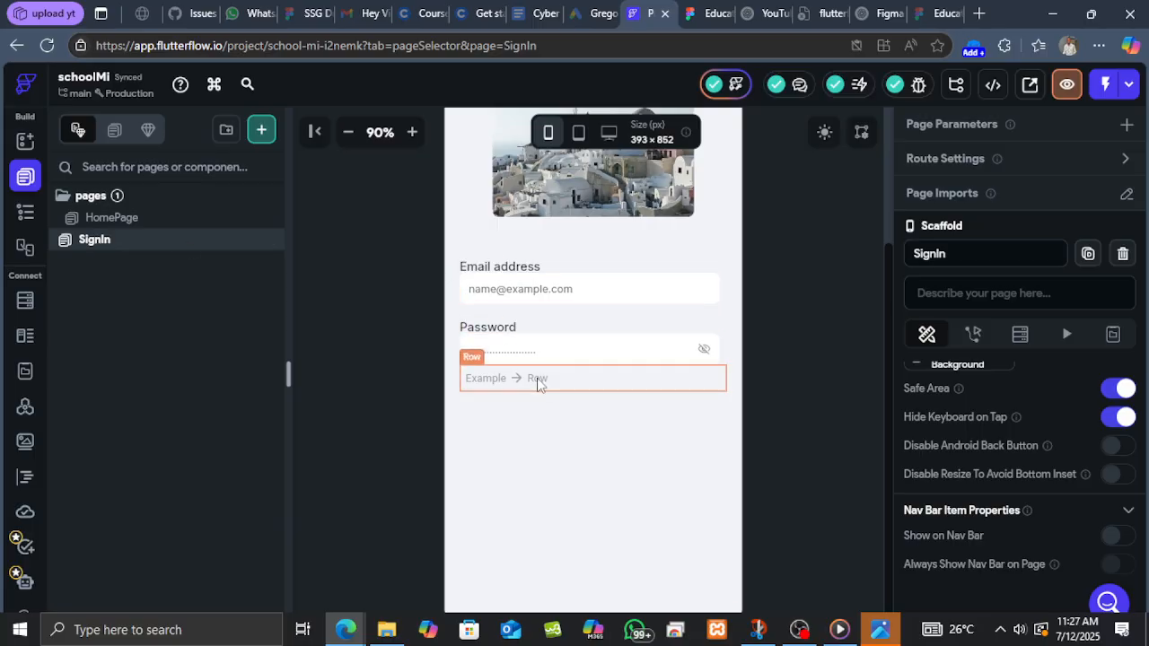
pyautogui.click(539, 382)
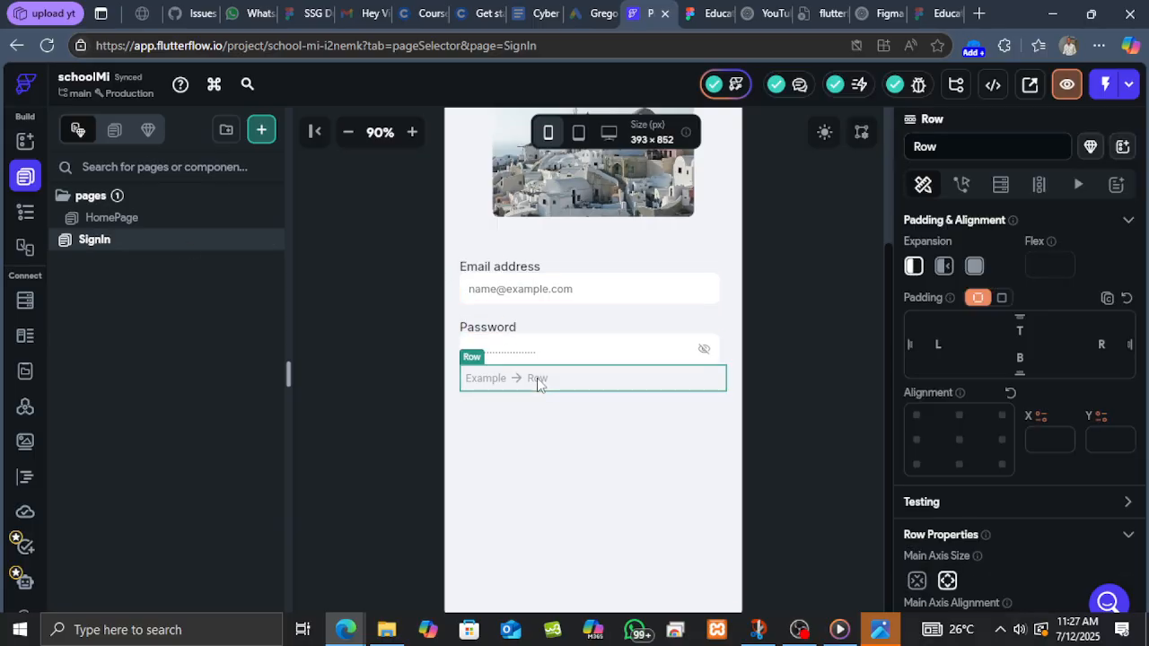
pyautogui.click(25, 212)
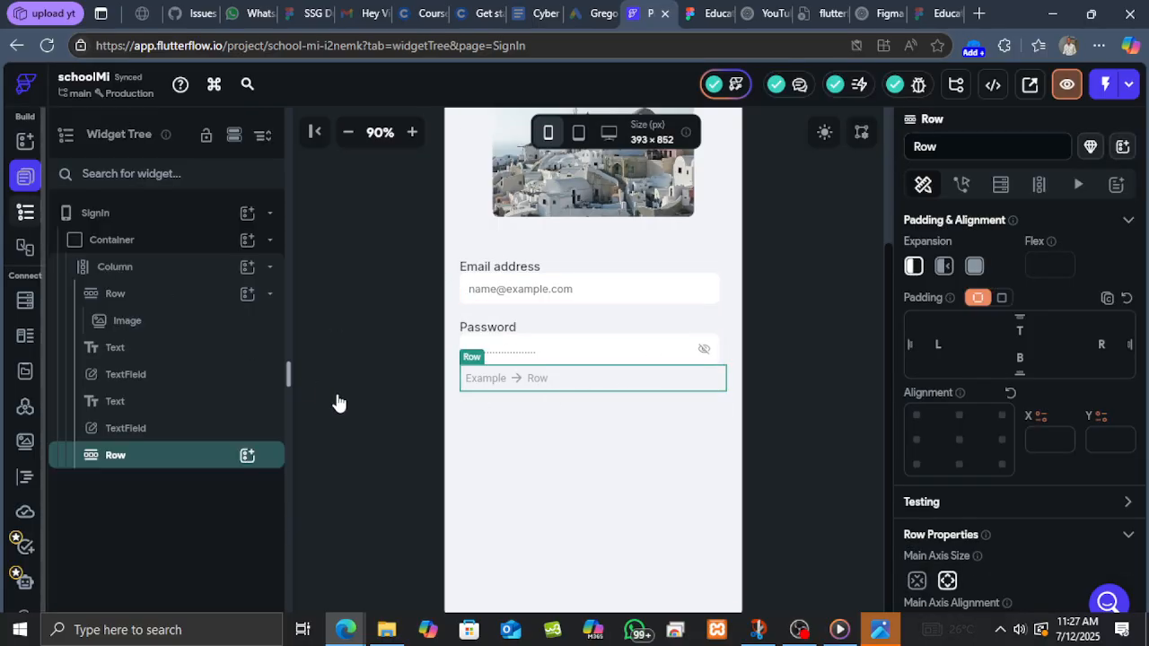
pyautogui.rightClick(191, 463)
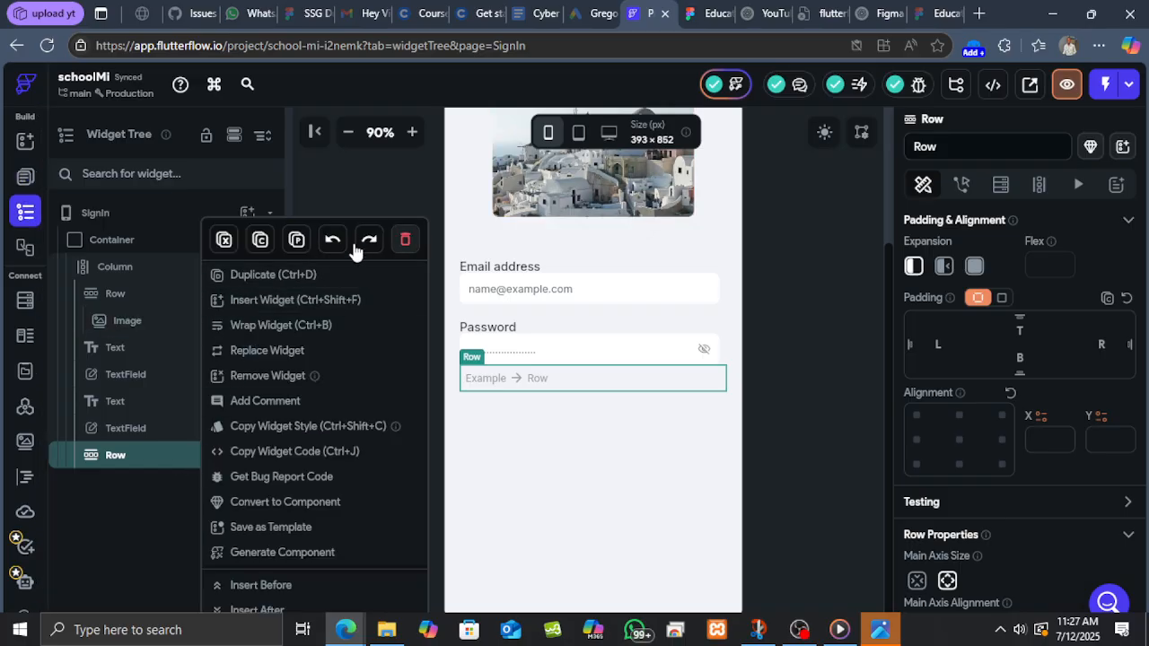
pyautogui.click(299, 240)
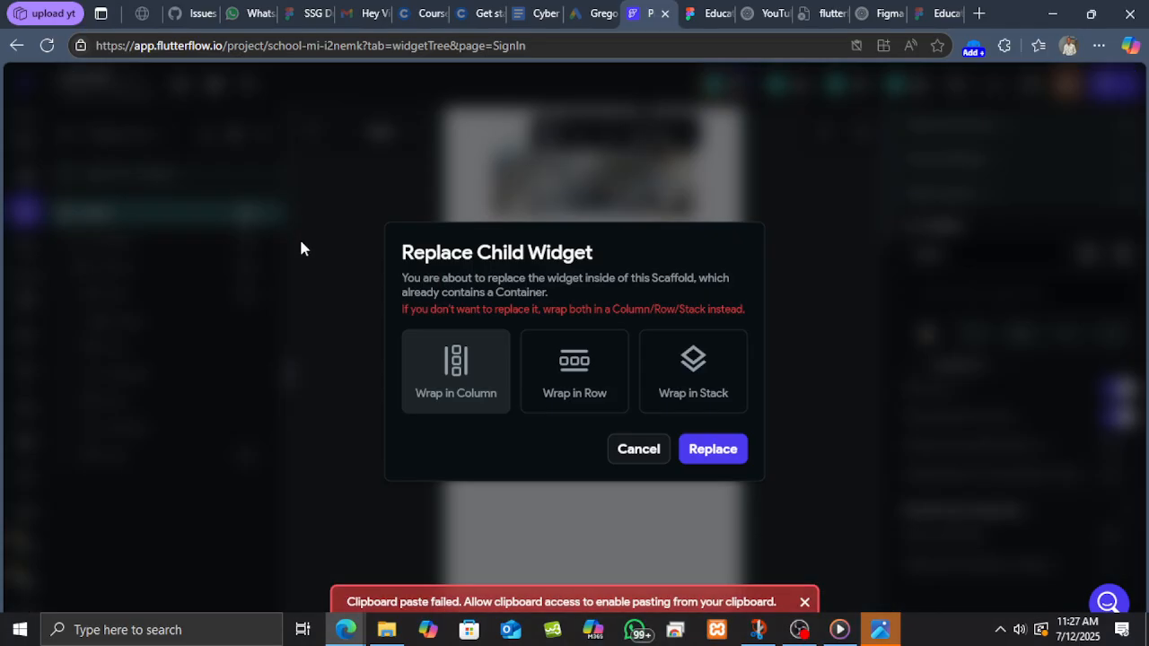
pyautogui.click(618, 451)
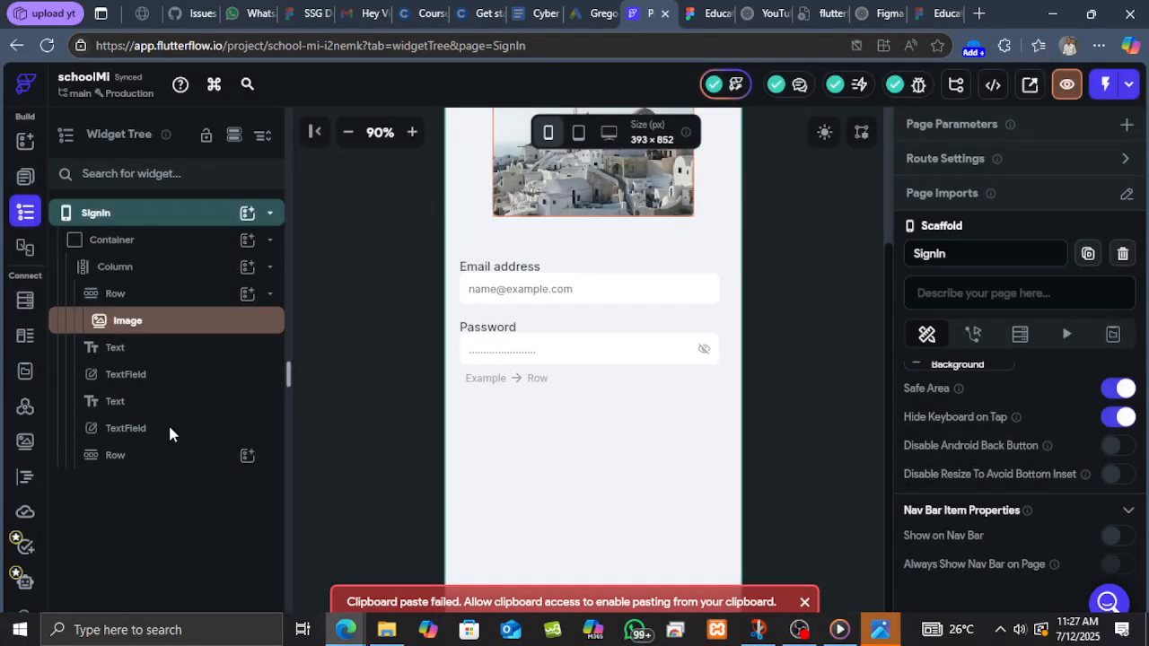
# Paste the copied Sign Up button into the new Row.
pyautogui.click(154, 459)
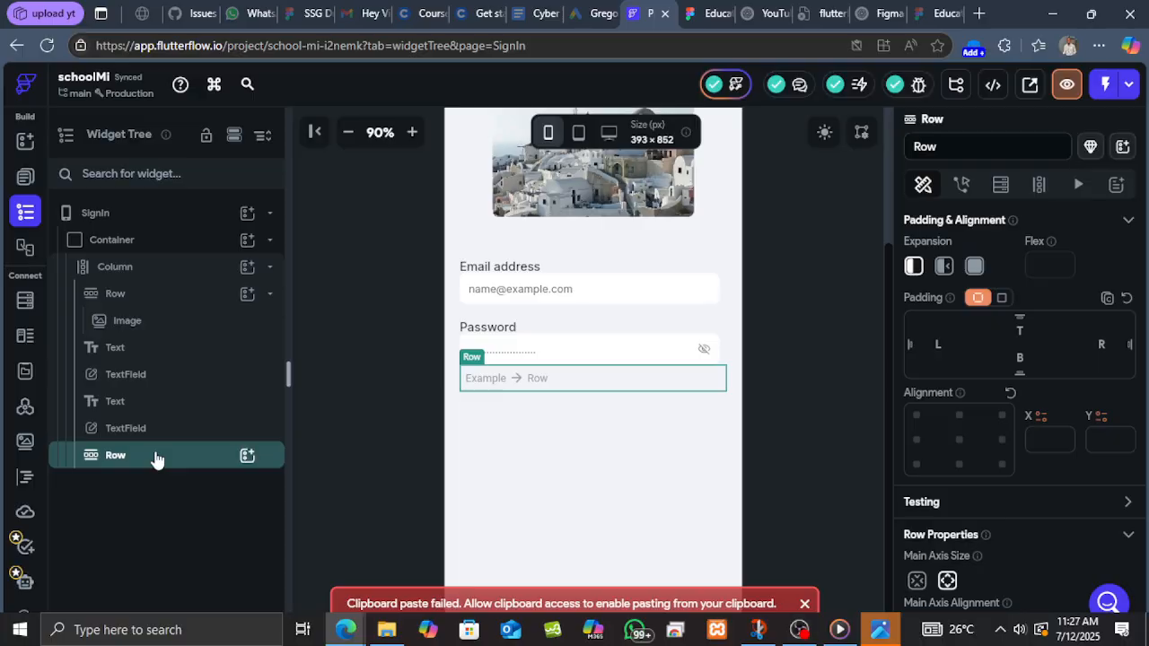
pyautogui.rightClick(154, 459)
pyautogui.click(257, 241)
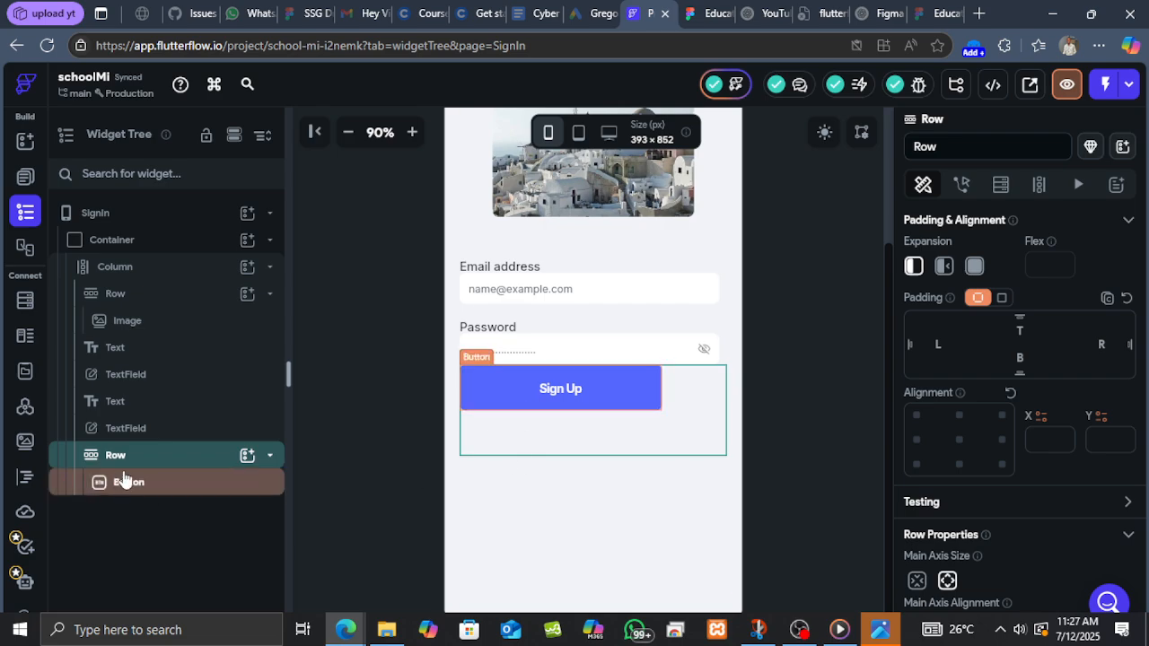
pyautogui.click(269, 459)
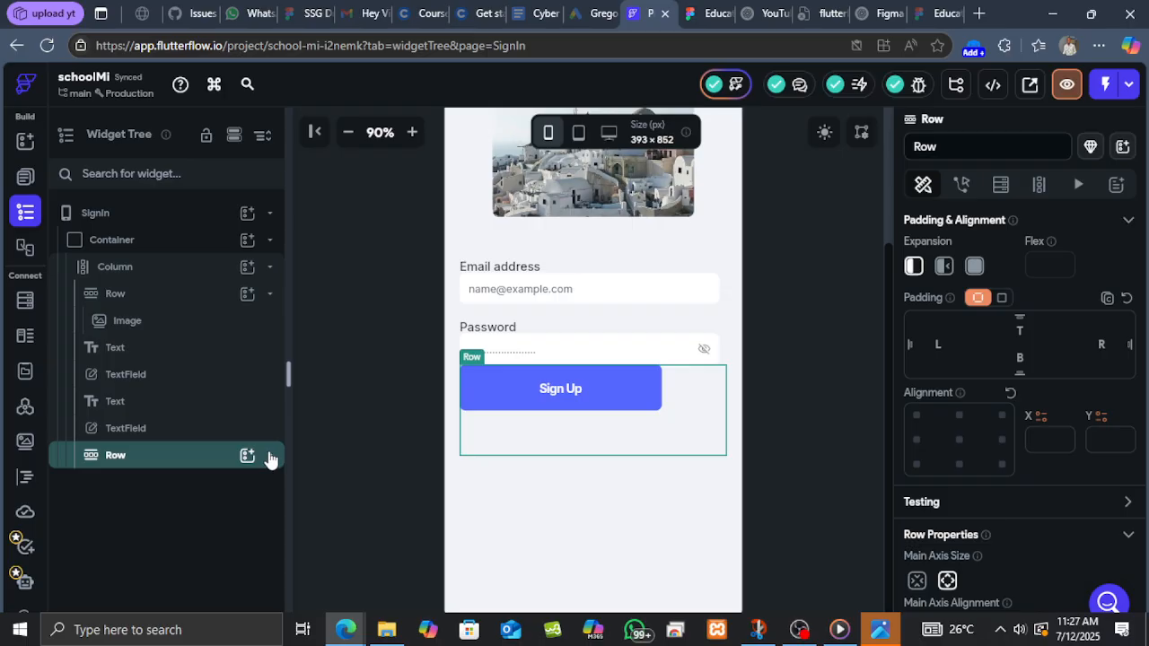
# Clear the pasted button's top padding.
pyautogui.click(634, 408)
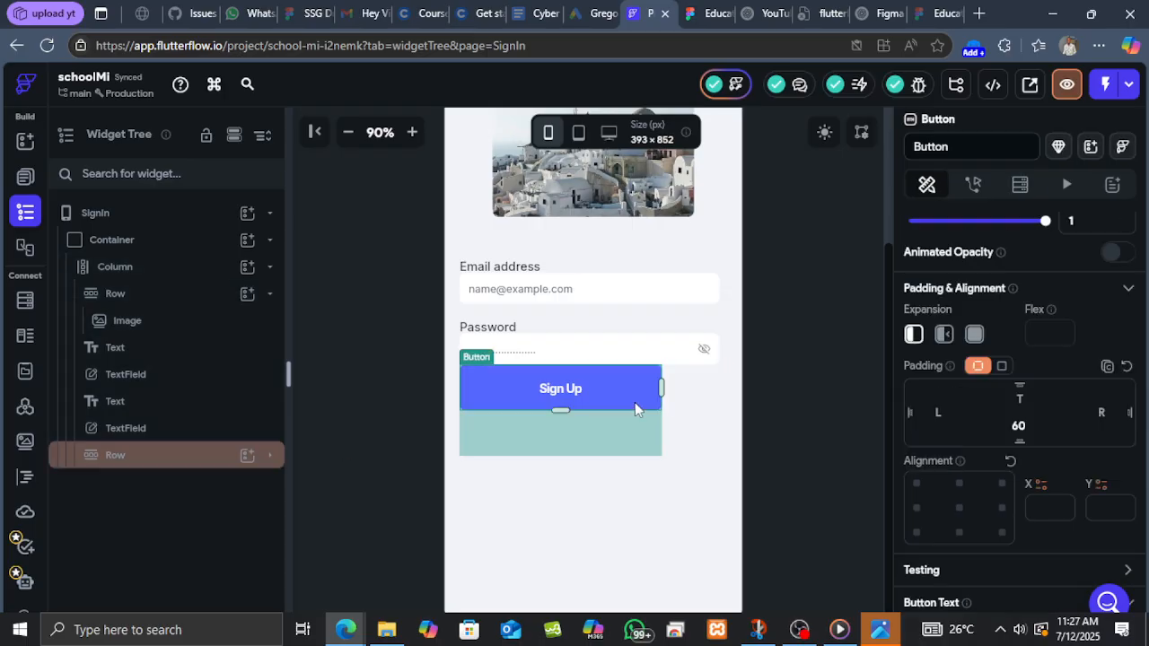
pyautogui.doubleClick(1015, 425)
pyautogui.press('BackSpace')
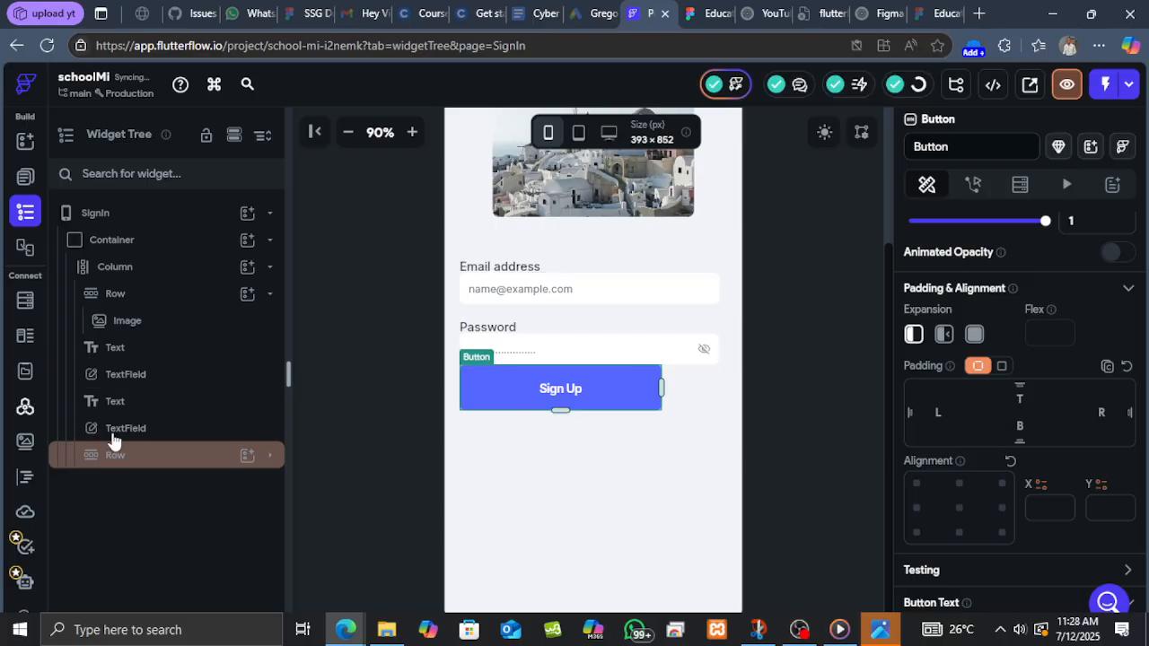
# Set the Row's bottom padding to 60 and center its contents along the main axis.
pyautogui.click(135, 456)
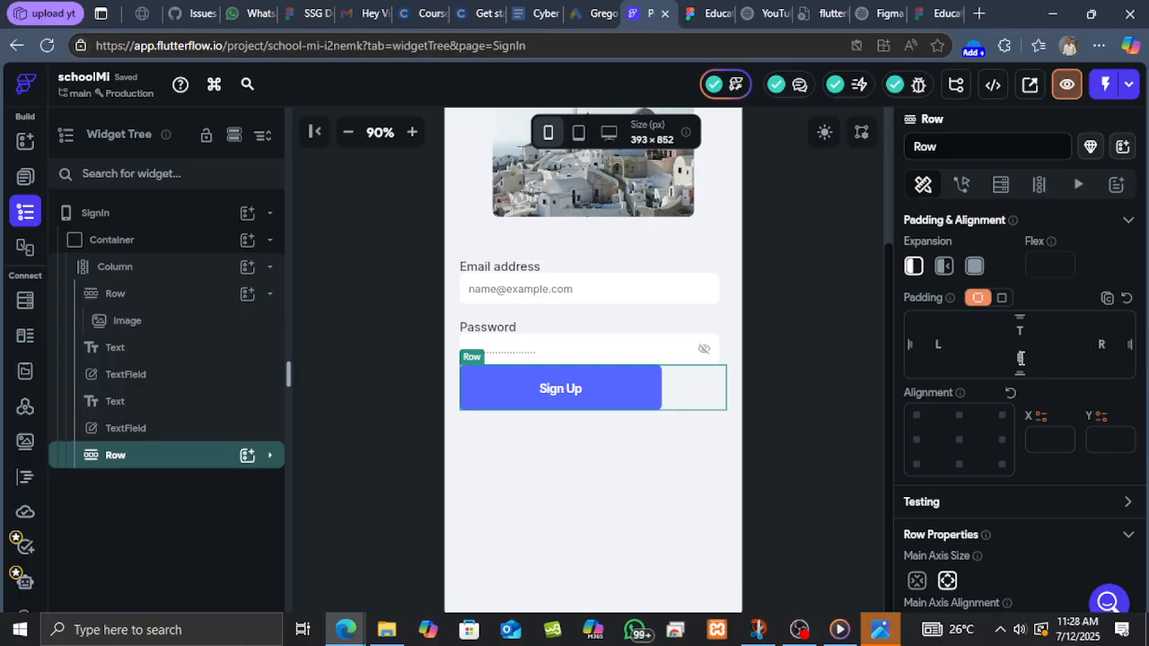
pyautogui.write('60')
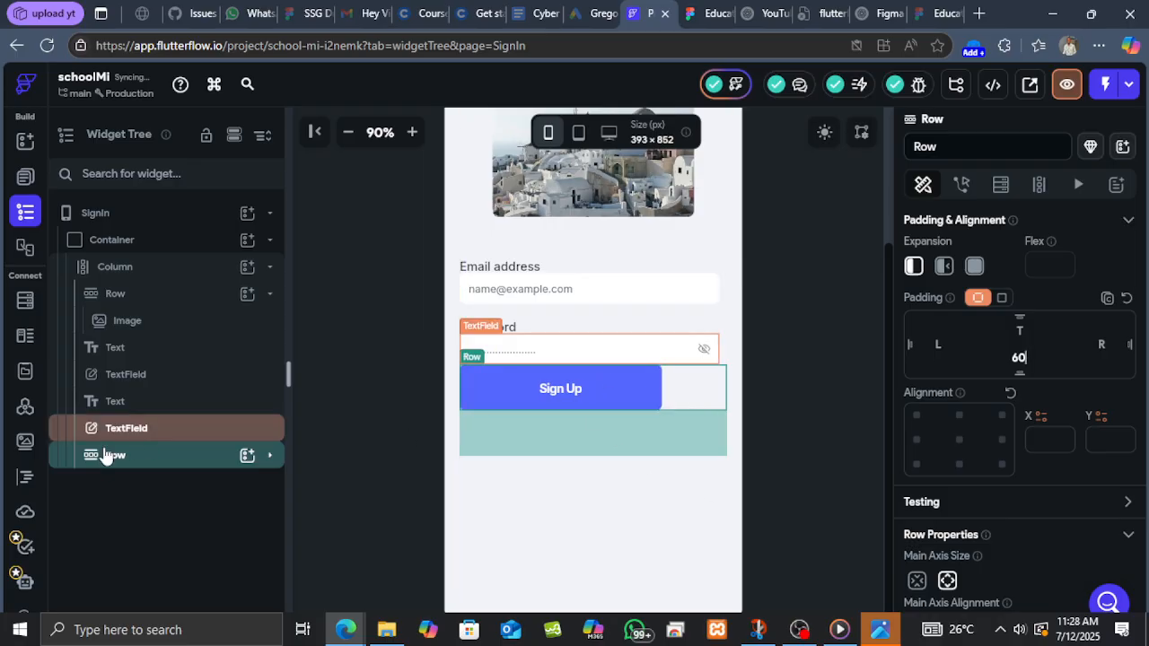
pyautogui.scroll(2, 996, 422)
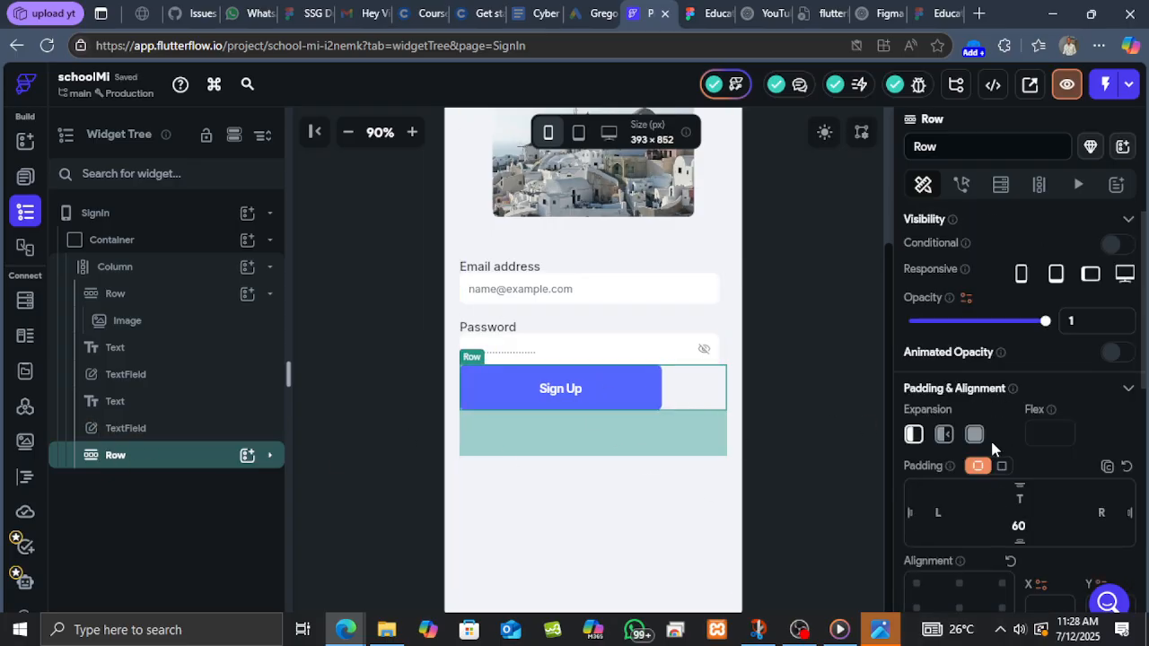
pyautogui.scroll(-4, 995, 441)
pyautogui.scroll(-3, 994, 458)
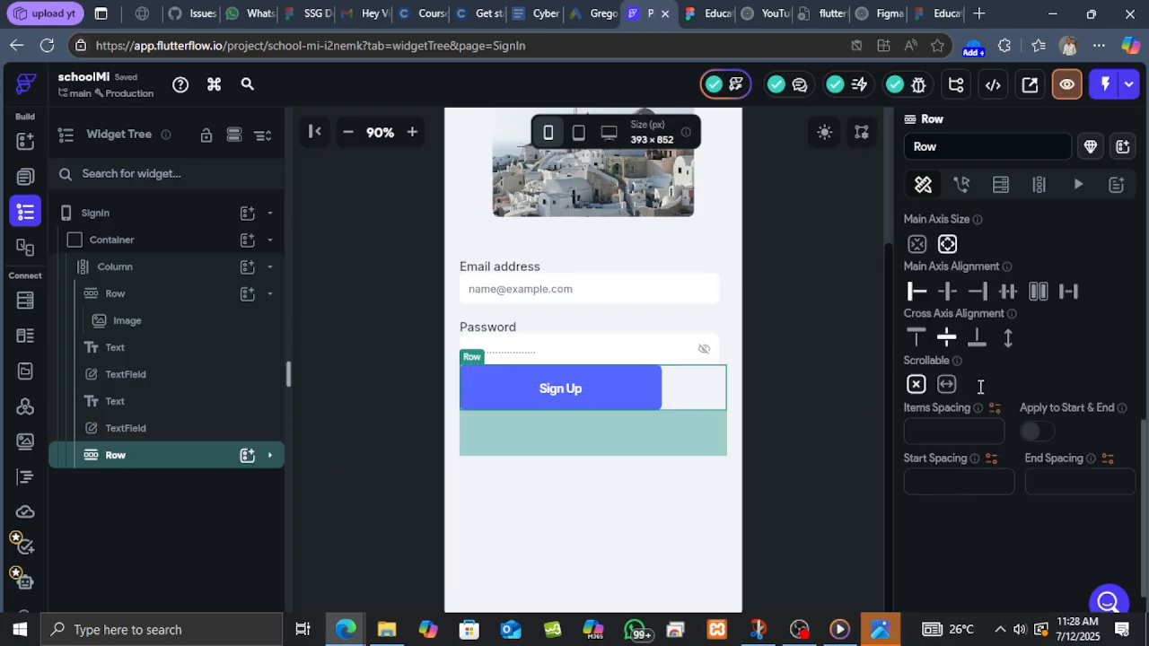
pyautogui.click(948, 292)
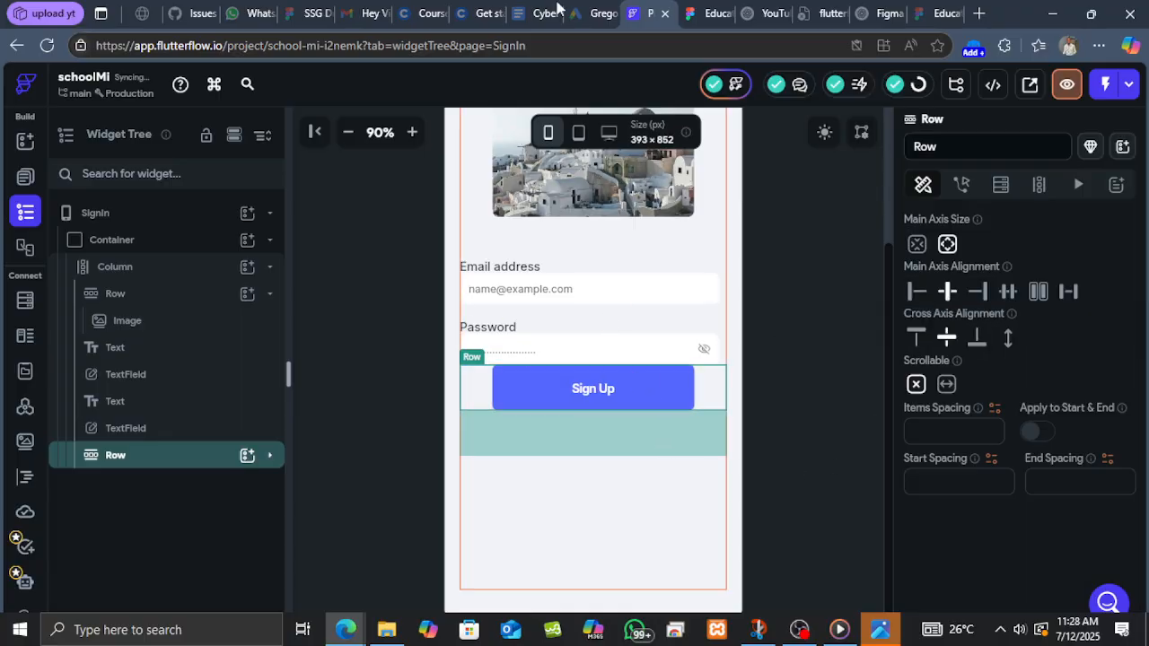
# Measure the spacing around the Sign in button in the Figma sign-in design.
pyautogui.click(696, 14)
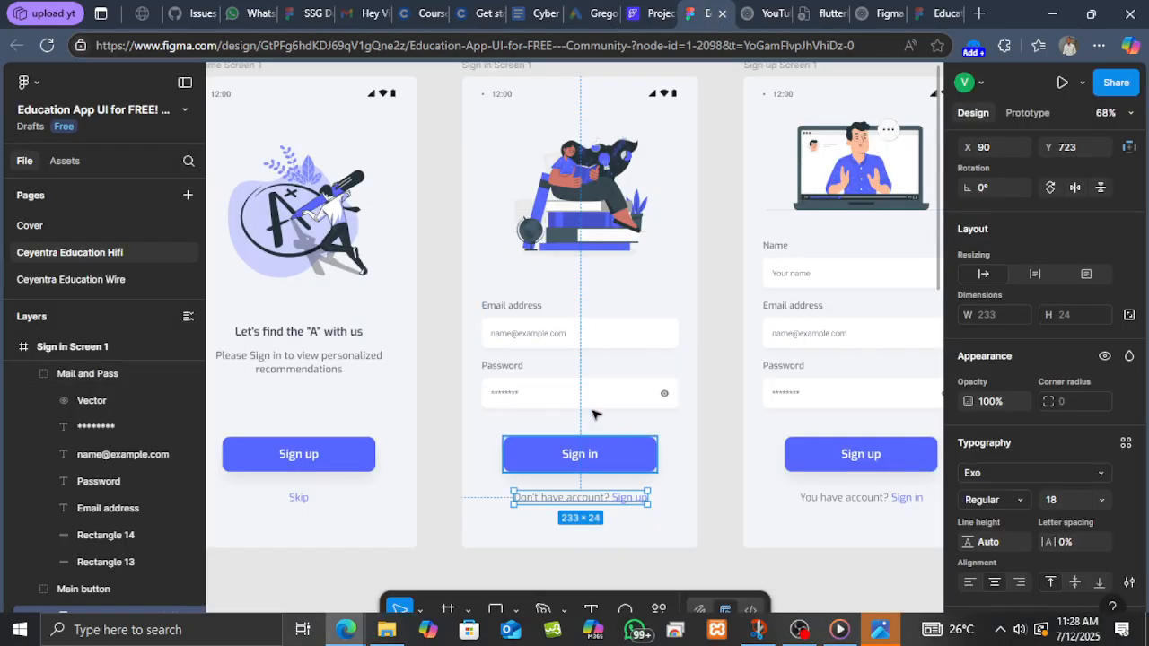
pyautogui.click(595, 449)
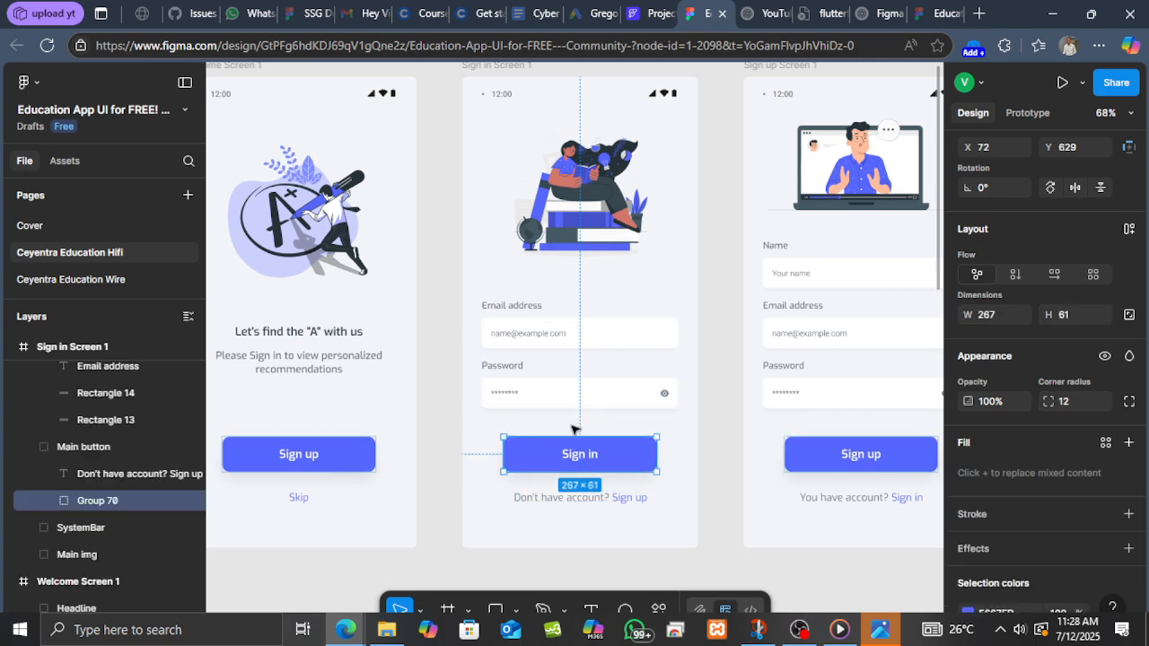
pyautogui.press('alt')
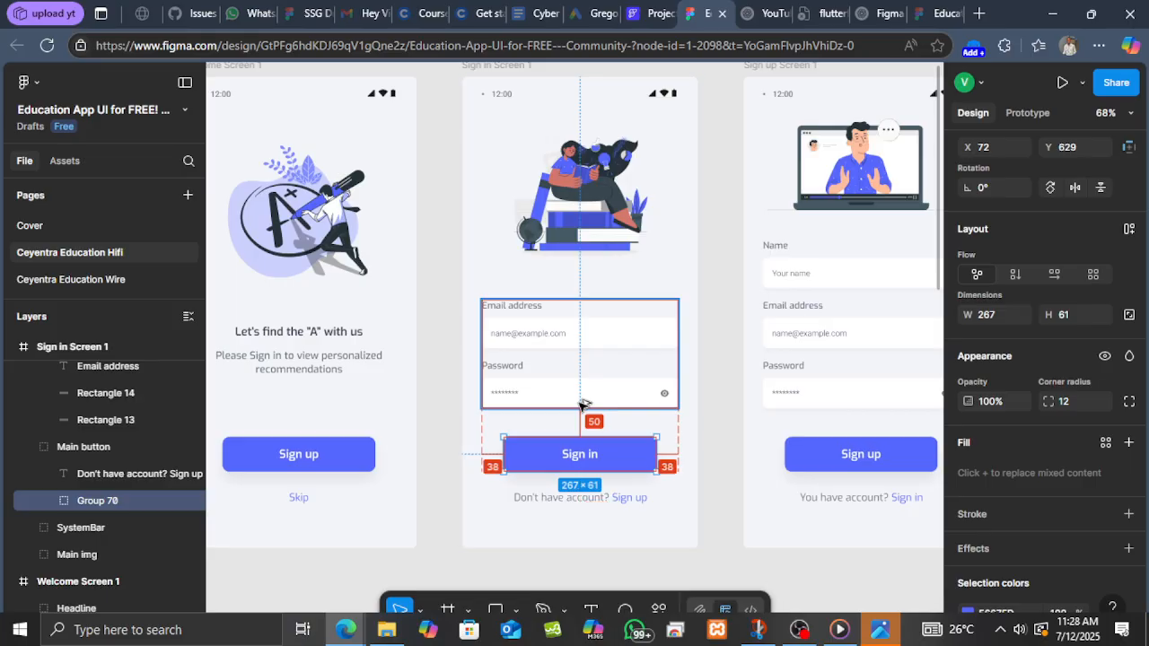
pyautogui.click(647, 13)
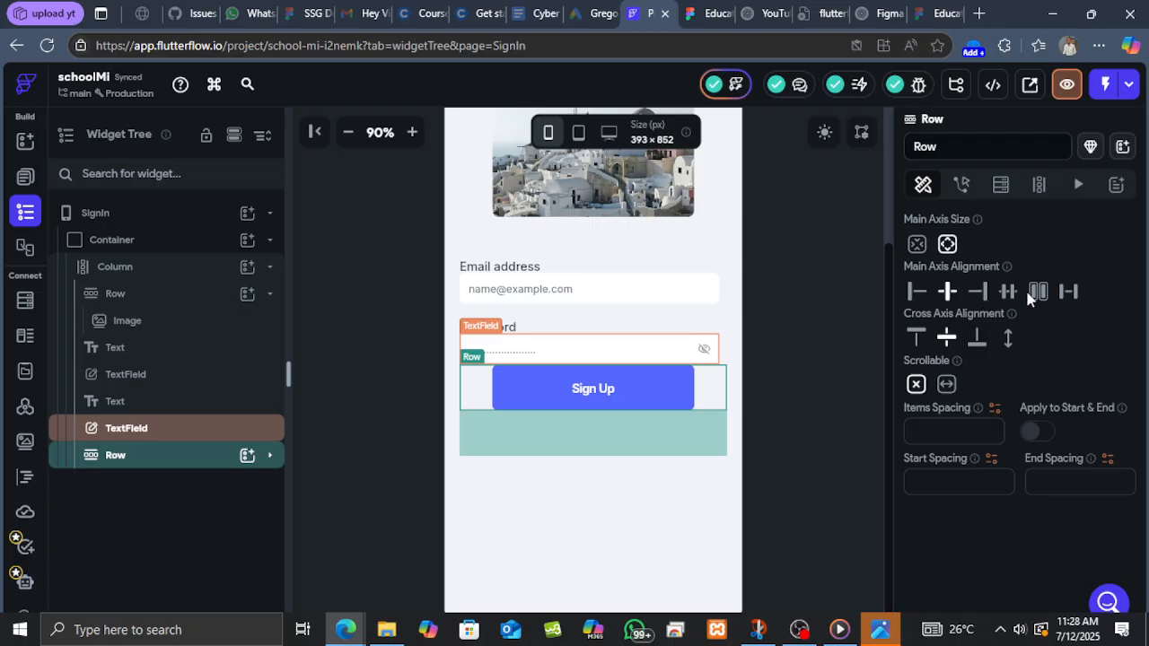
# Set the button Row's top padding to 50.
pyautogui.scroll(3, 1015, 310)
pyautogui.scroll(3, 1010, 395)
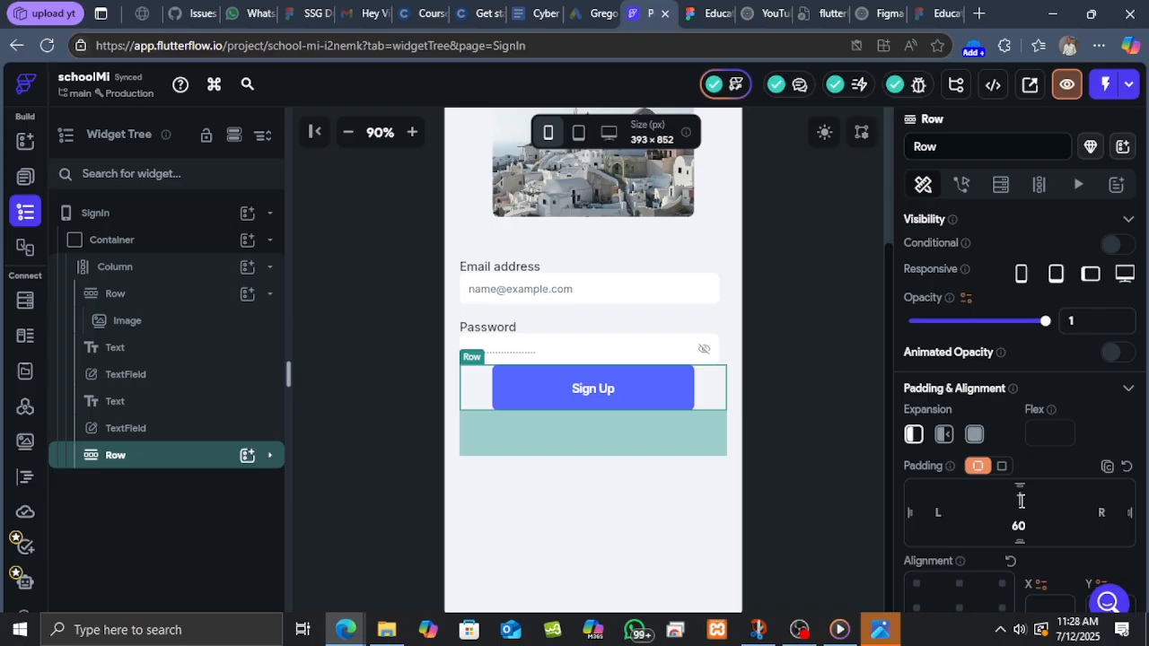
pyautogui.write('50')
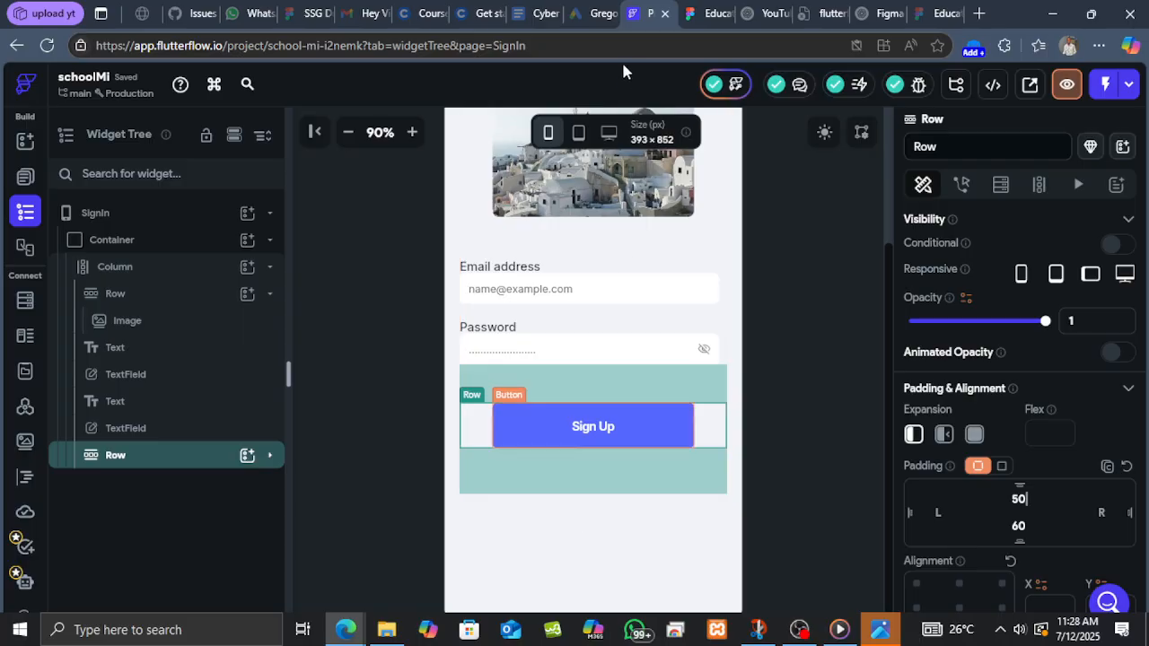
# Add another Row to the column below the button and place a Text widget inside it.
pyautogui.click(248, 271)
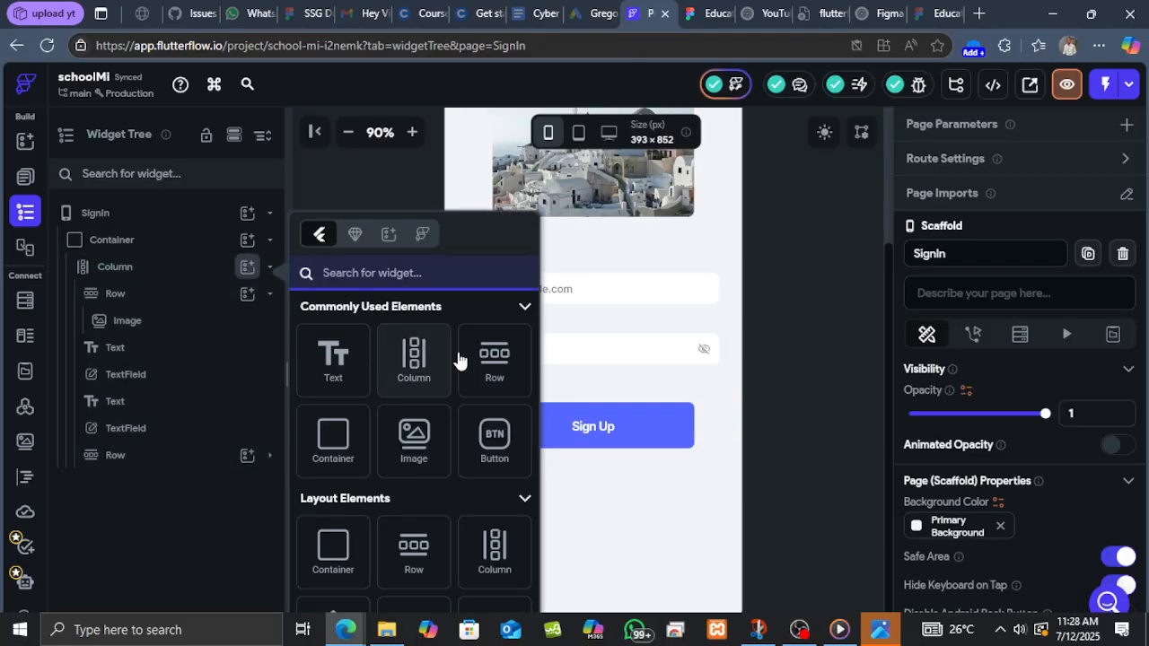
pyautogui.click(488, 359)
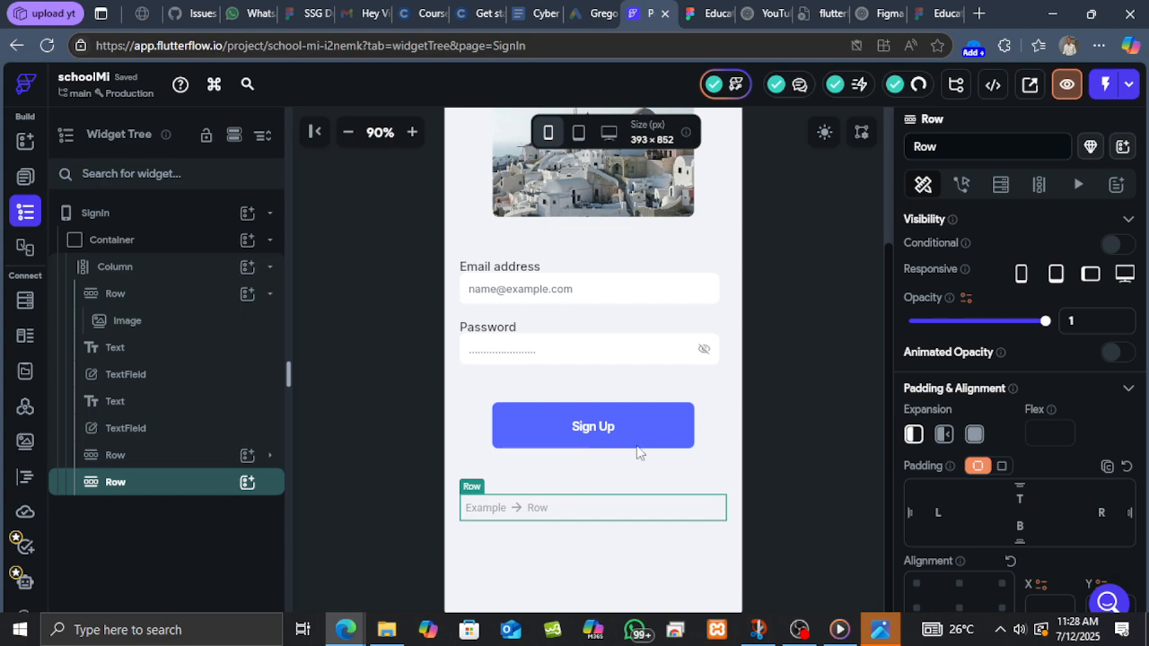
pyautogui.click(249, 484)
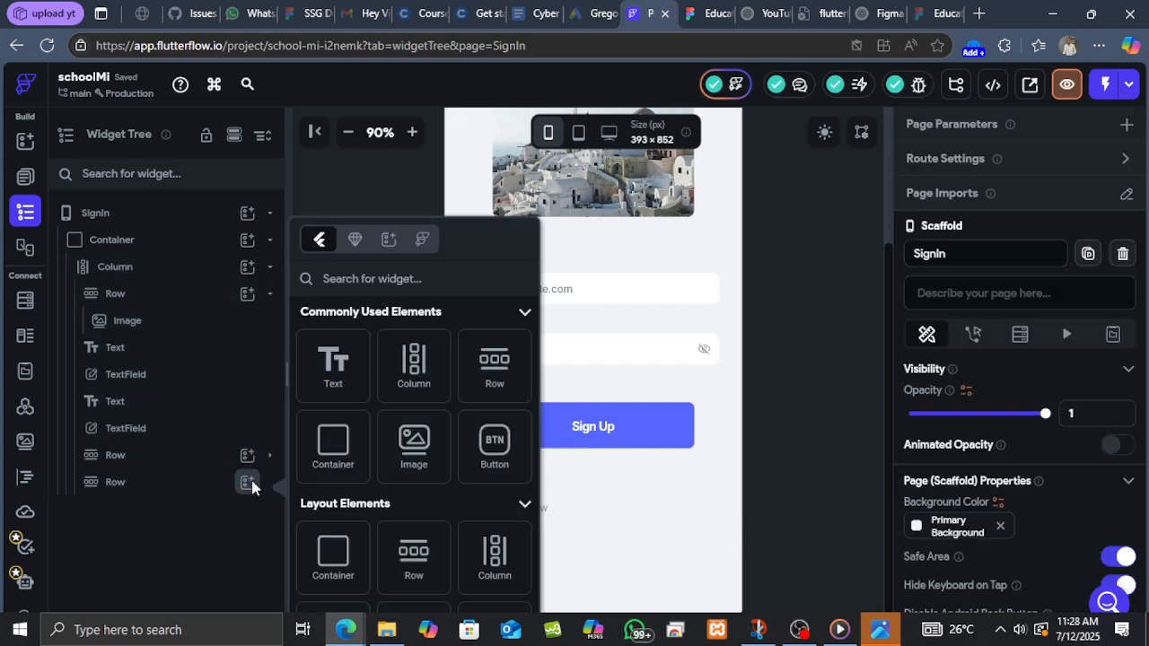
pyautogui.click(333, 359)
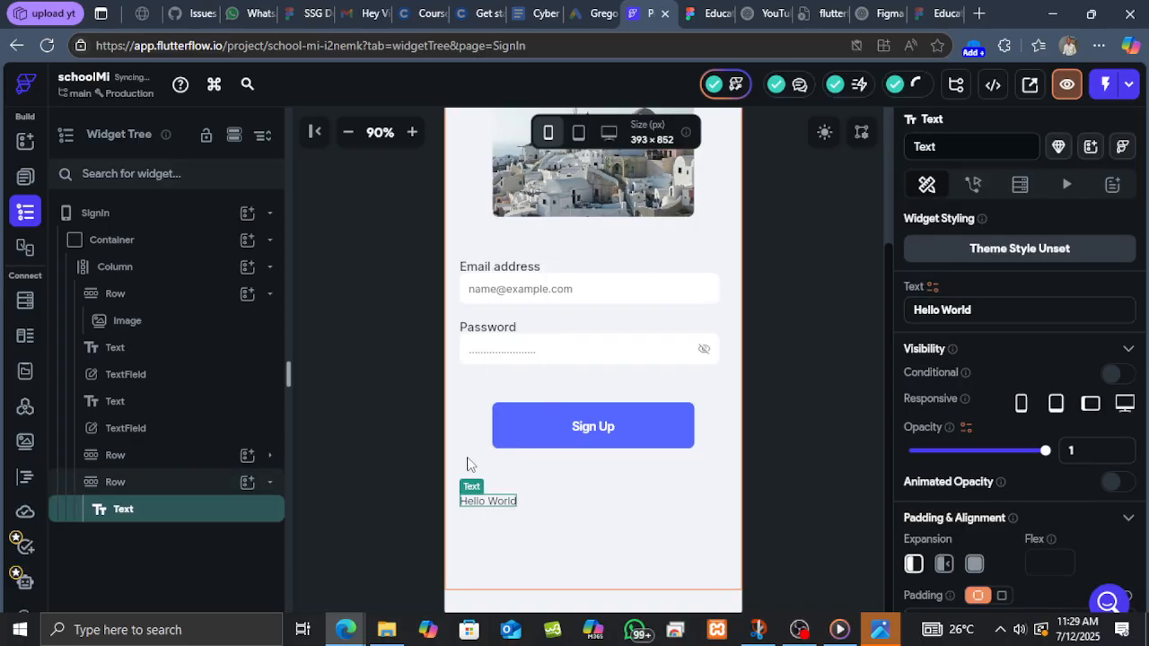
# Replace the Text widget's content with "Don't have account? Sign up" copied from the Figma sign-in design.
pyautogui.moveTo(1033, 311); pyautogui.dragTo(912, 302)
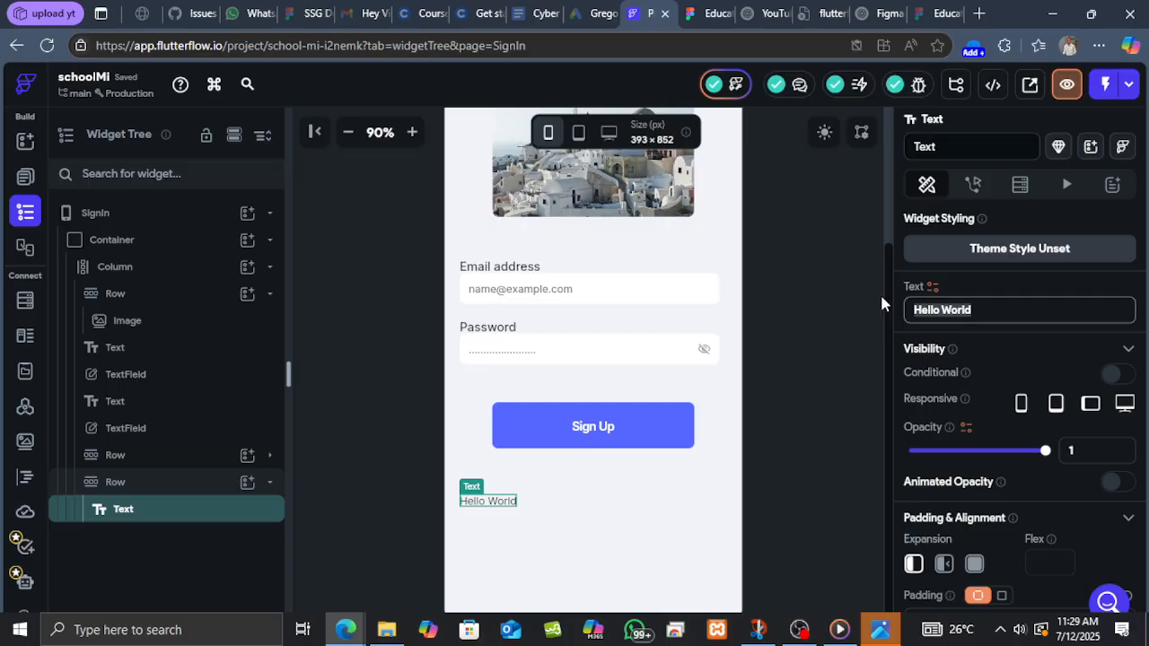
pyautogui.write('60')
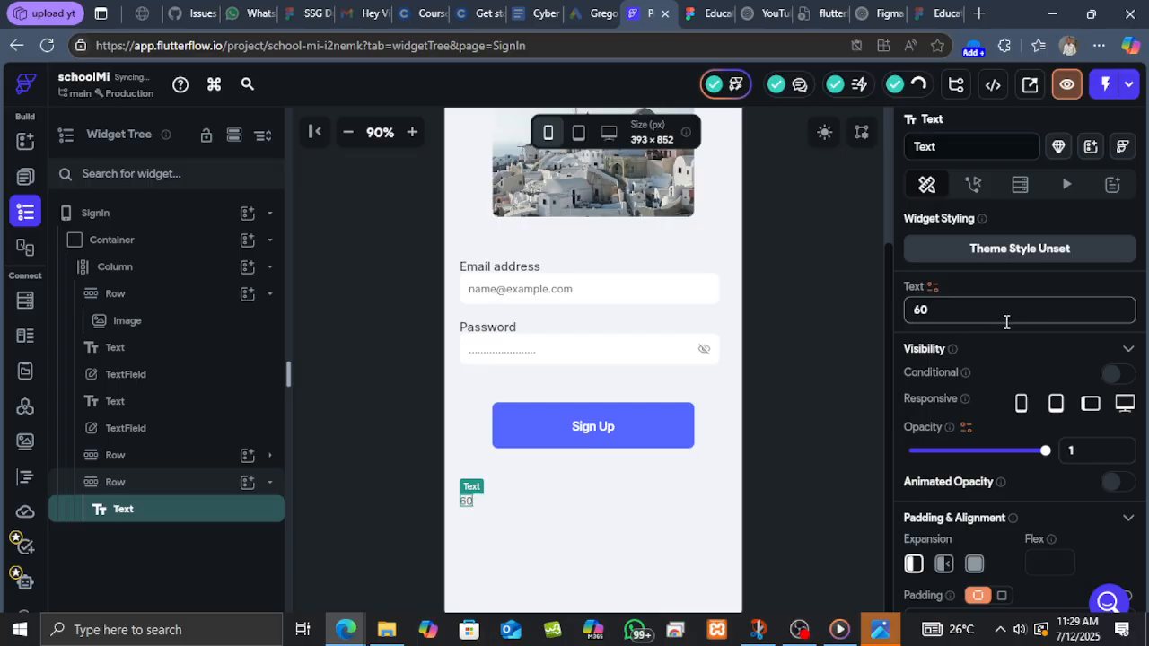
pyautogui.press('BackSpace')
pyautogui.press('BackSpace')
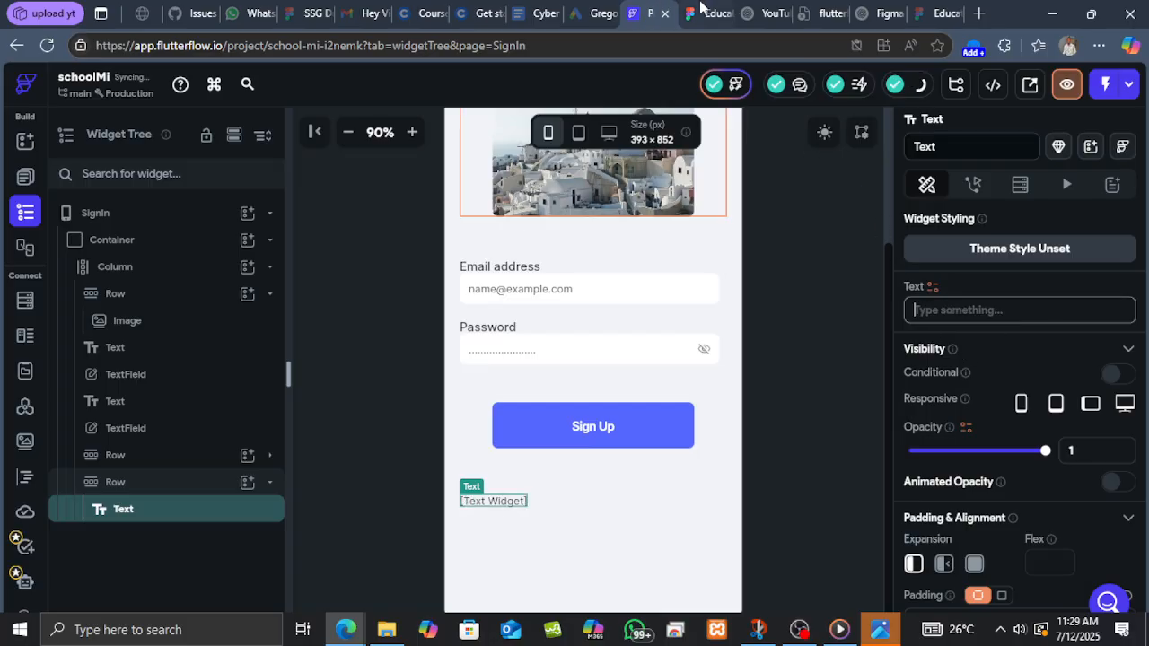
pyautogui.click(706, 7)
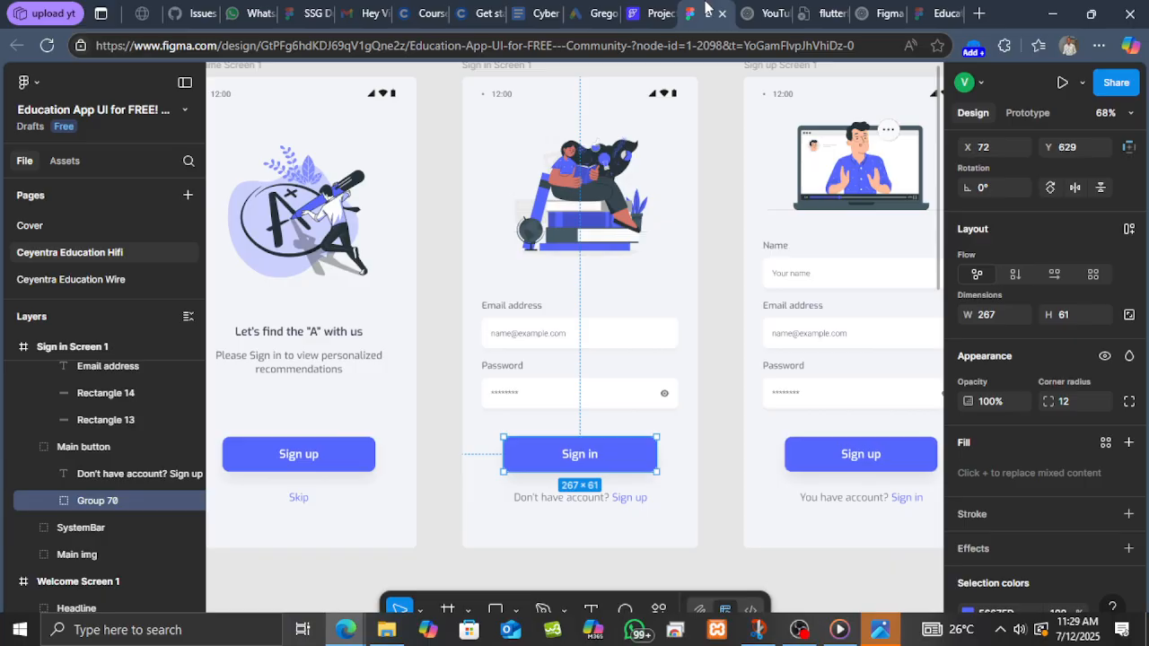
pyautogui.click(579, 503)
pyautogui.rightClick(579, 499)
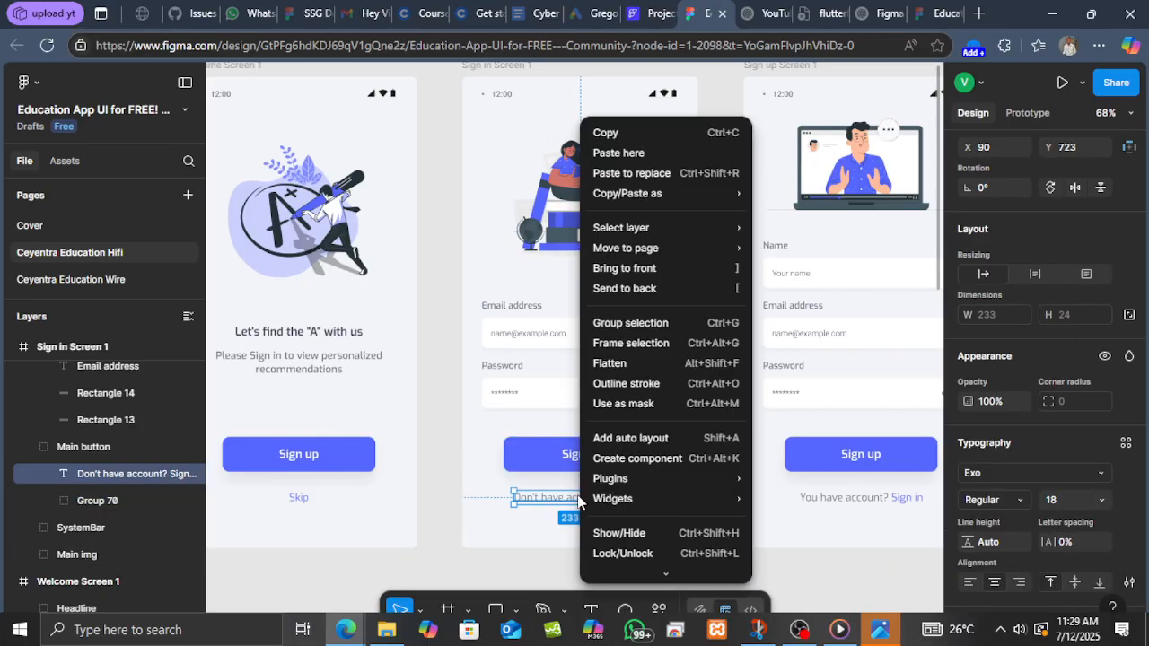
pyautogui.hotkey('ctrl', 'c')
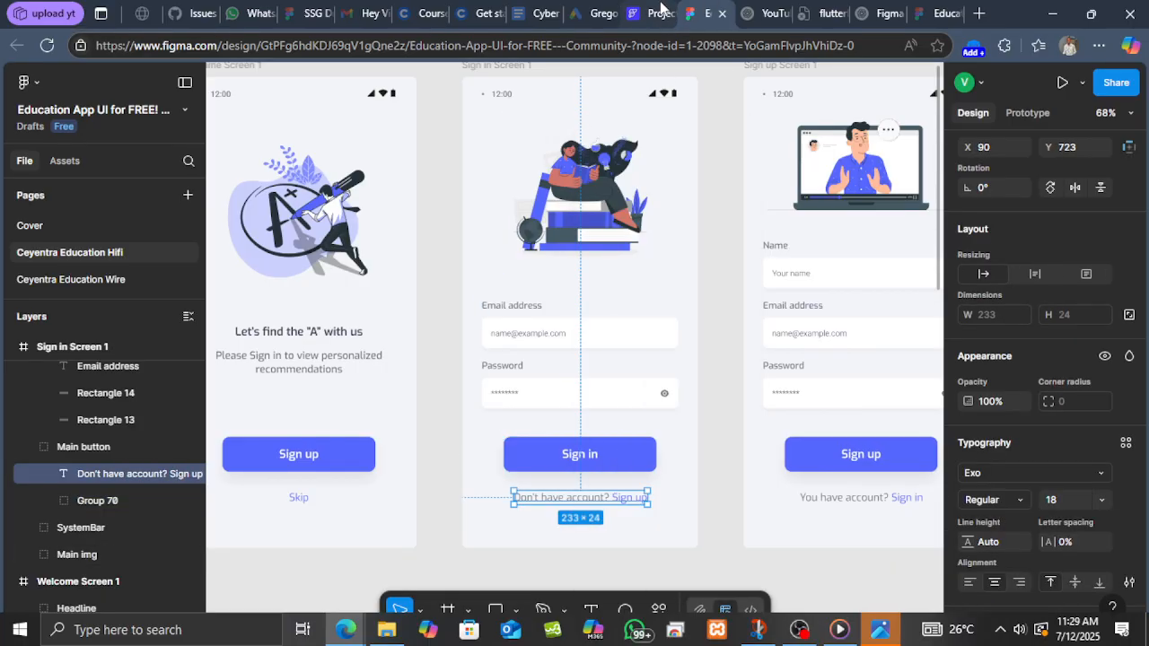
pyautogui.click(660, 12)
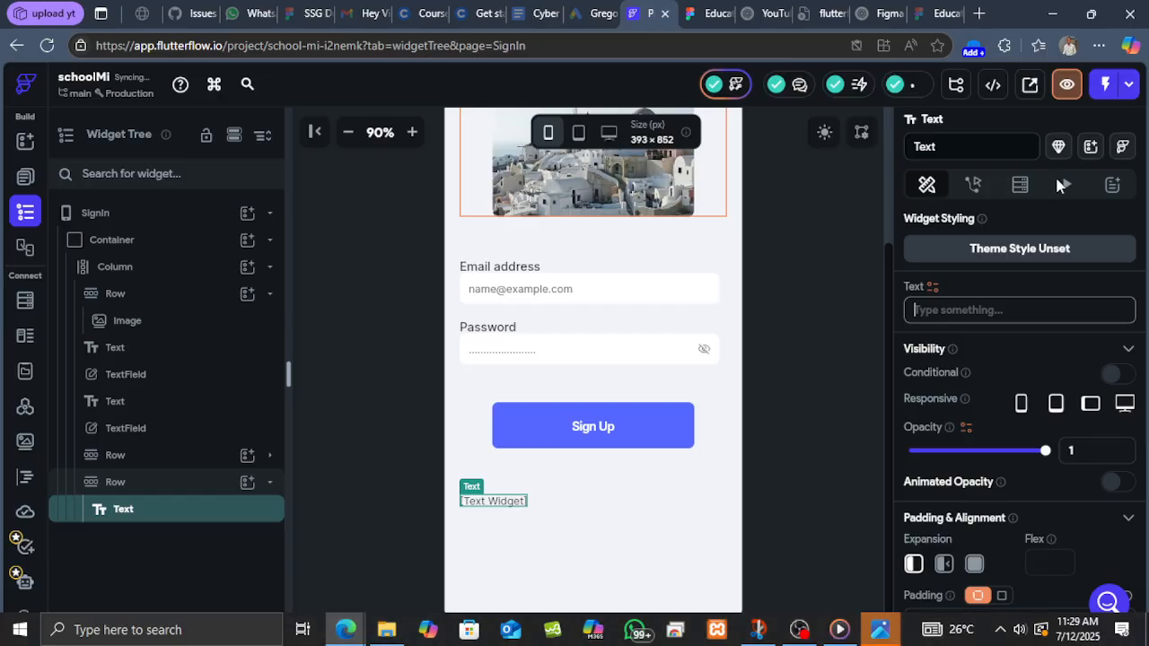
pyautogui.click(994, 306)
pyautogui.hotkey('ctrl', 'v')
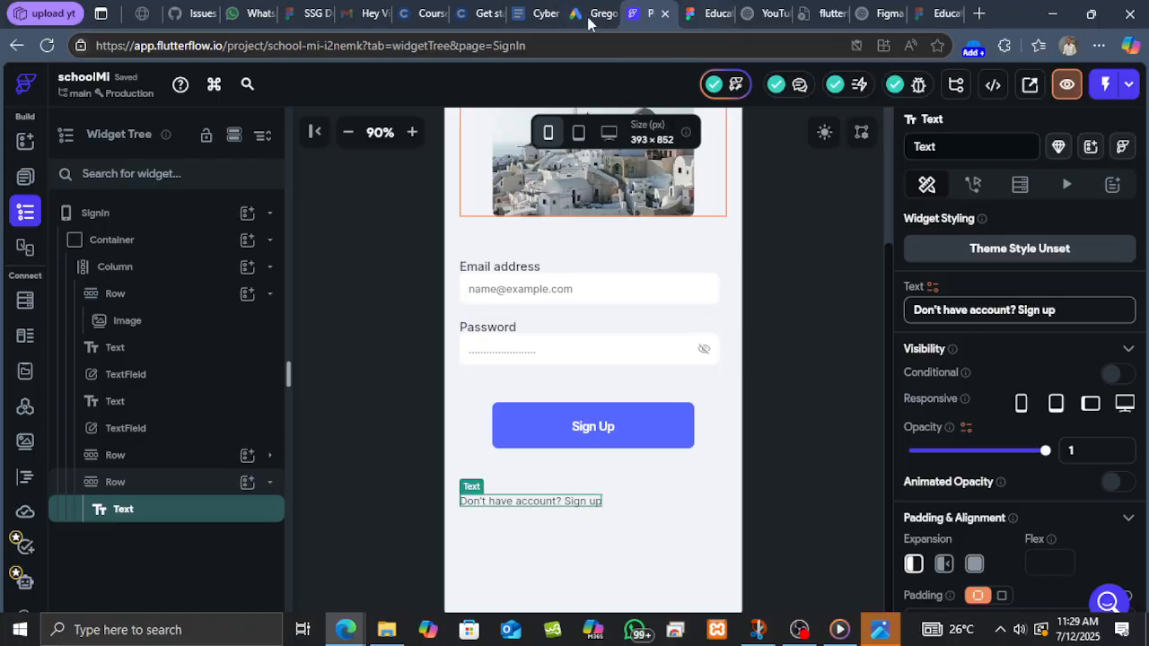
# Center the sign-up prompt Row's contents along the main axis.
pyautogui.click(710, 13)
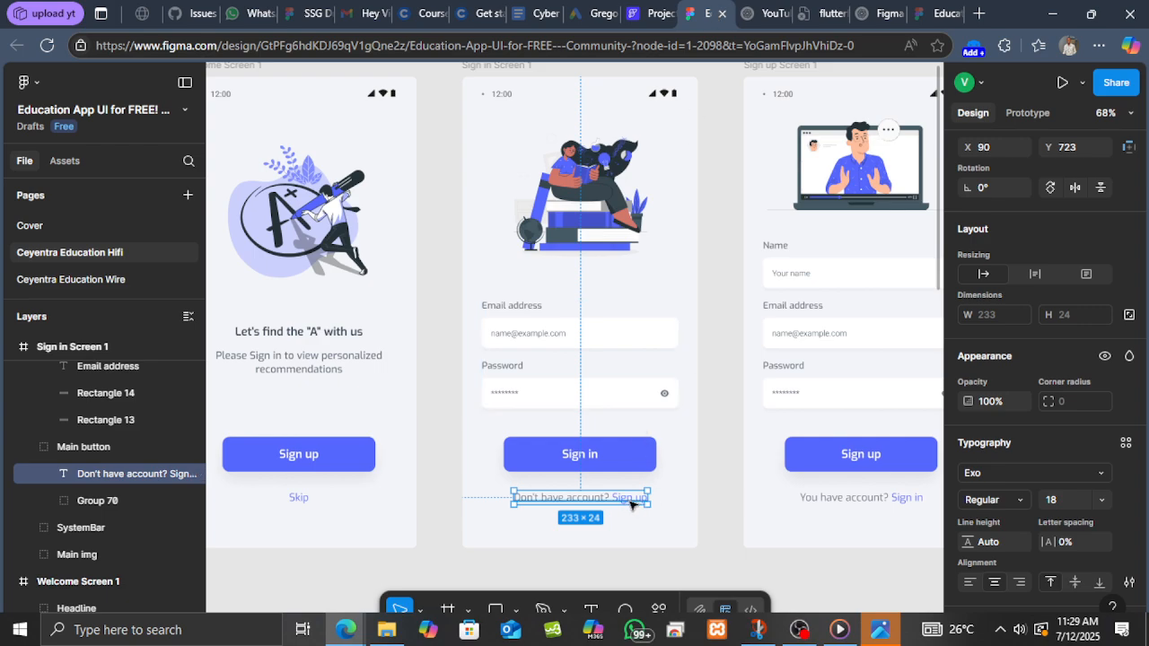
pyautogui.click(660, 16)
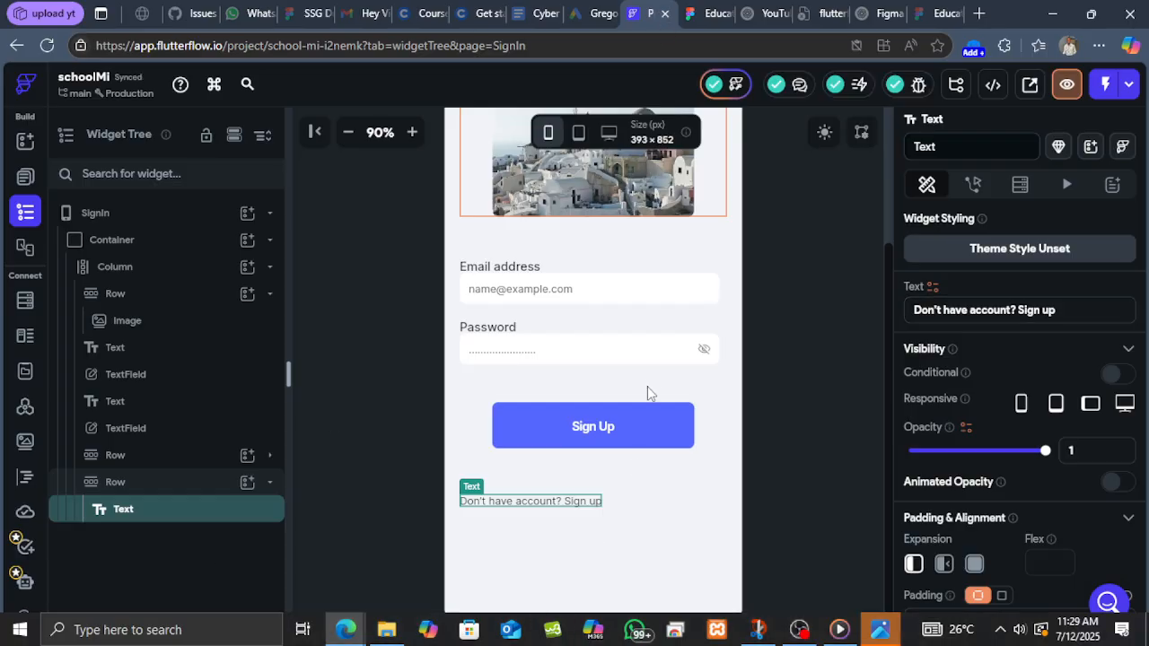
pyautogui.click(164, 482)
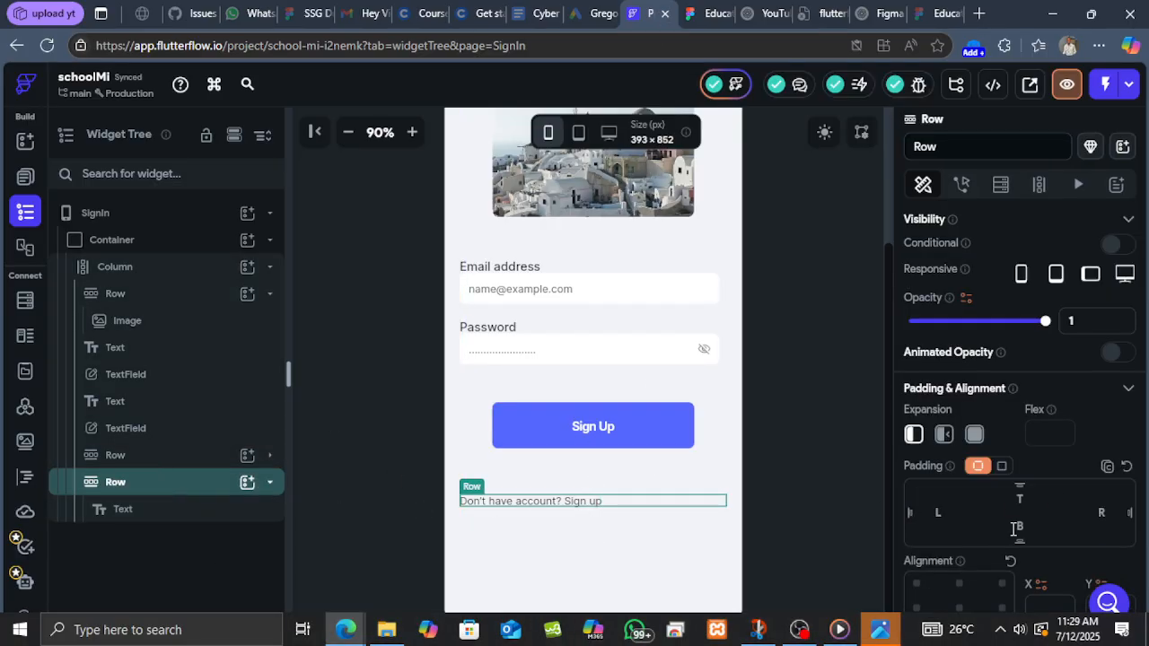
pyautogui.scroll(-1, 1015, 530)
pyautogui.scroll(1, 1014, 530)
pyautogui.scroll(-5, 1006, 449)
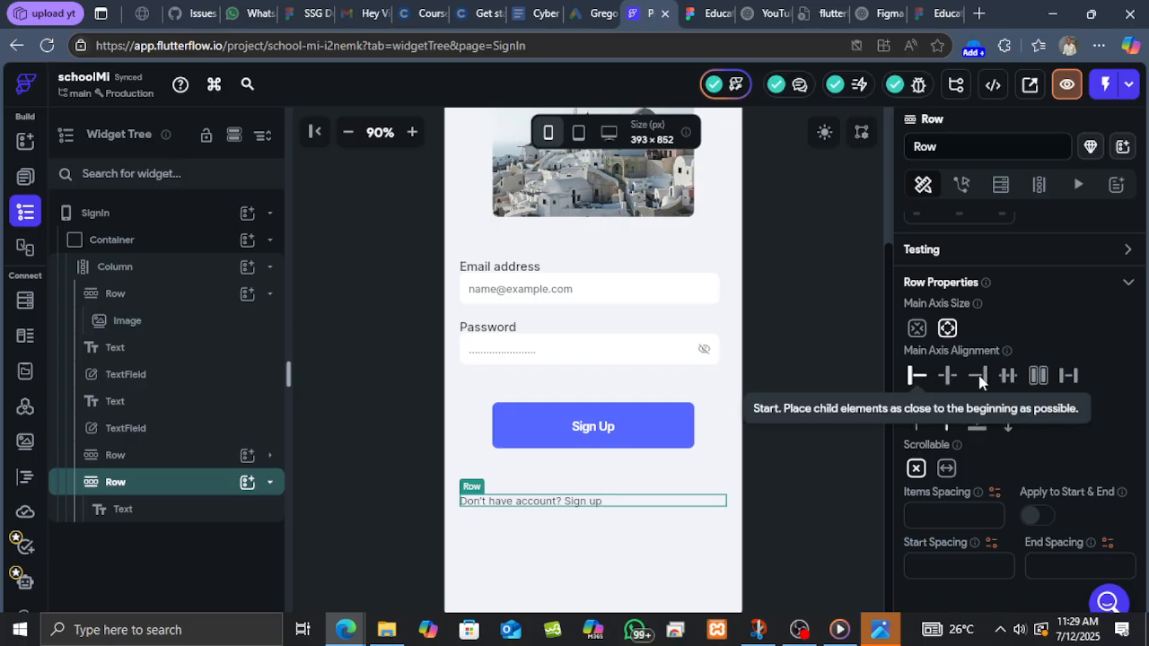
pyautogui.click(950, 377)
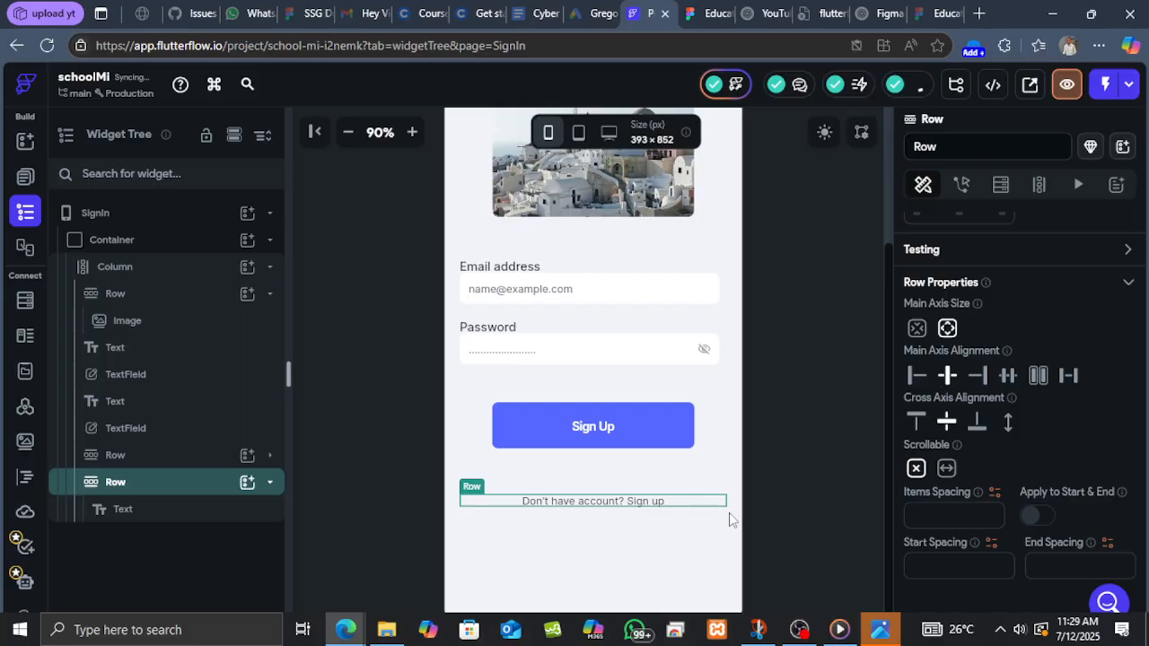
# Paste a second Text widget into the Row and change its text to "Sign up".
pyautogui.click(221, 514)
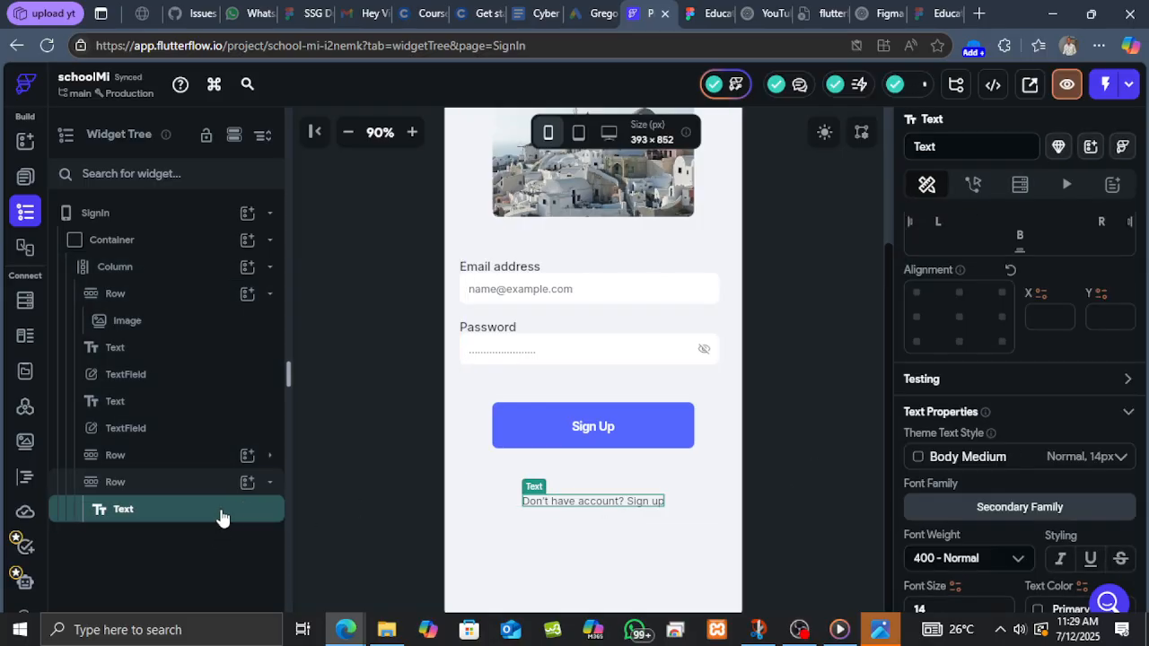
pyautogui.hotkey('ctrl', 'v')
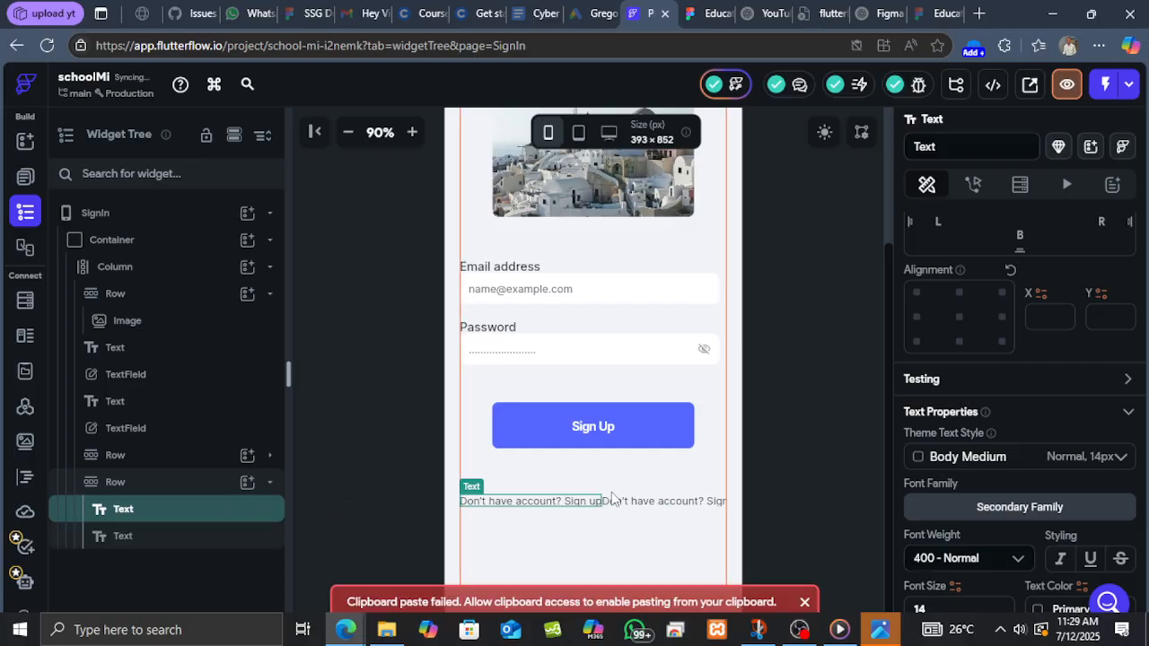
pyautogui.click(634, 503)
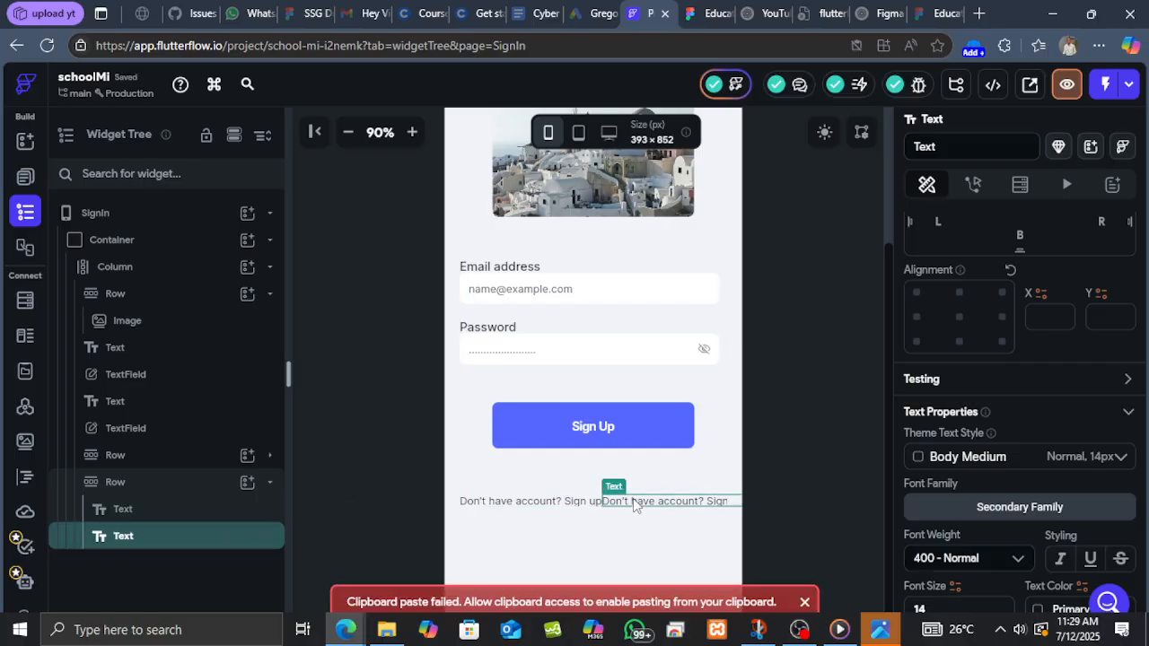
pyautogui.scroll(4, 1051, 340)
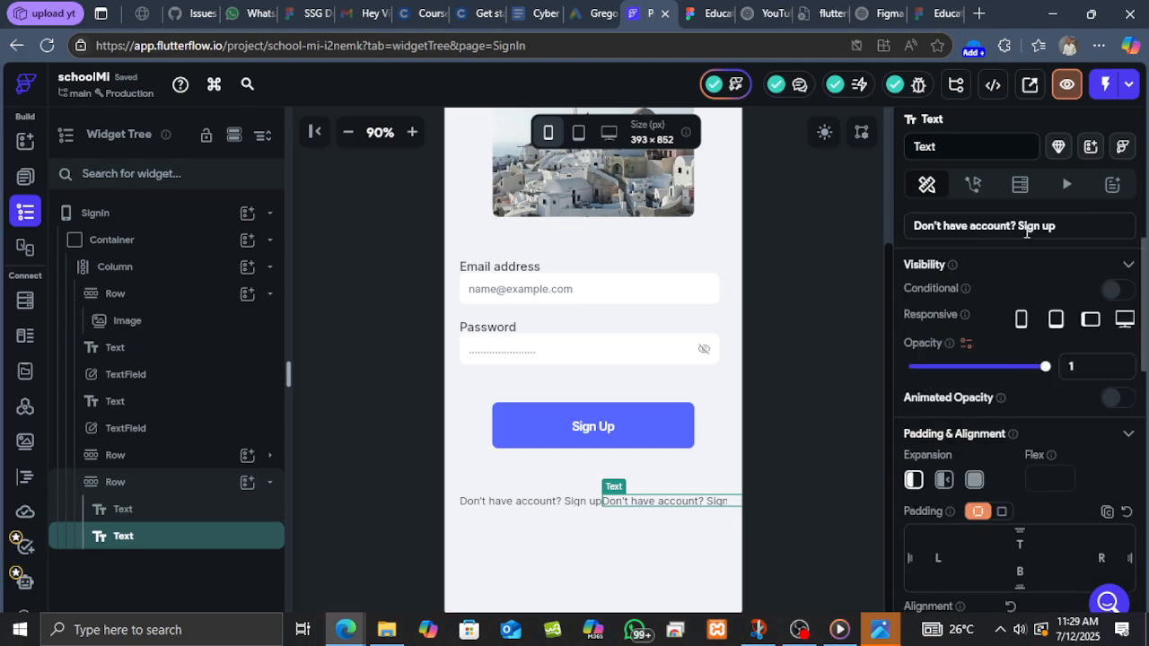
pyautogui.moveTo(1018, 226); pyautogui.dragTo(879, 217)
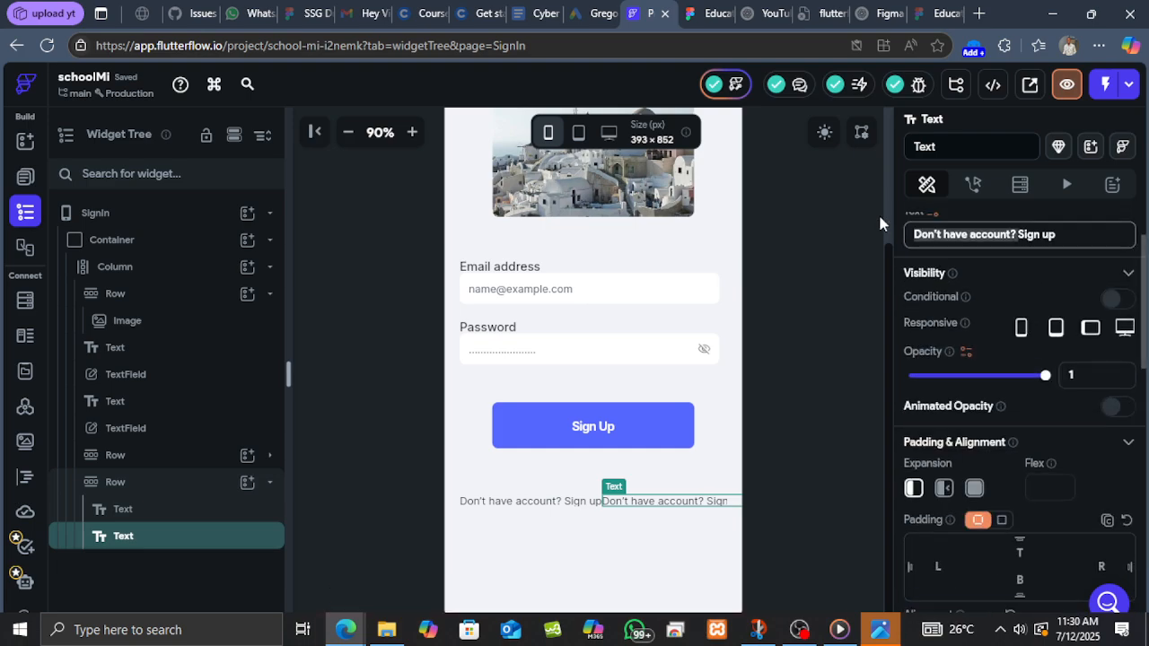
pyautogui.press('BackSpace')
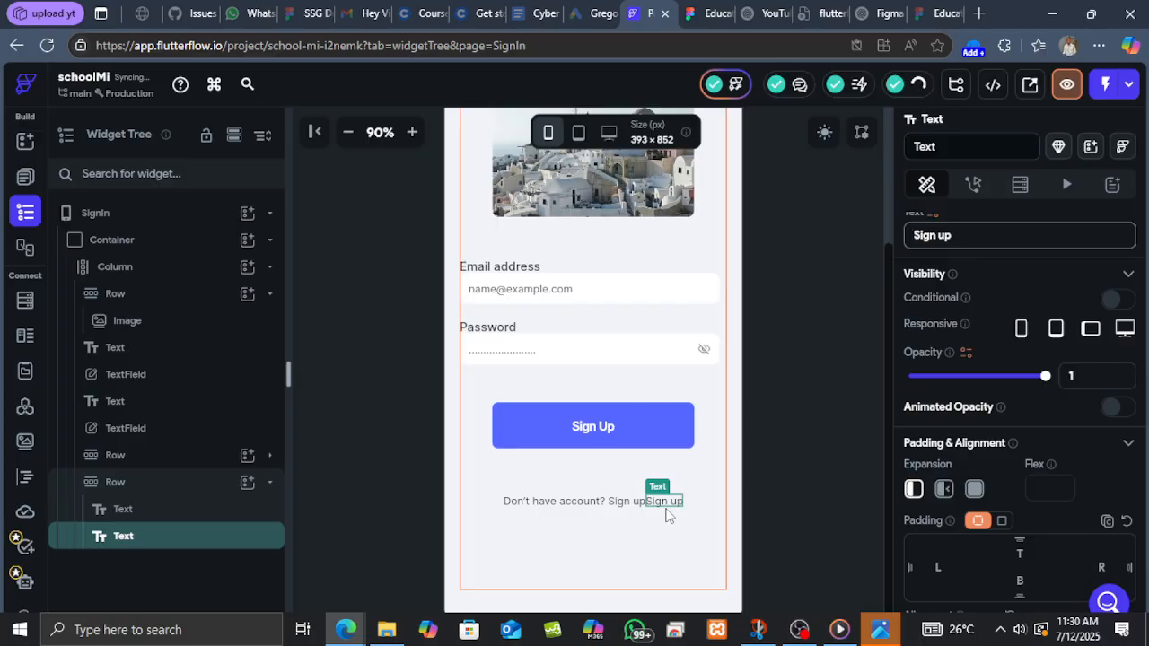
# Set the first prompt Text widget's right padding to 5.
pyautogui.click(600, 507)
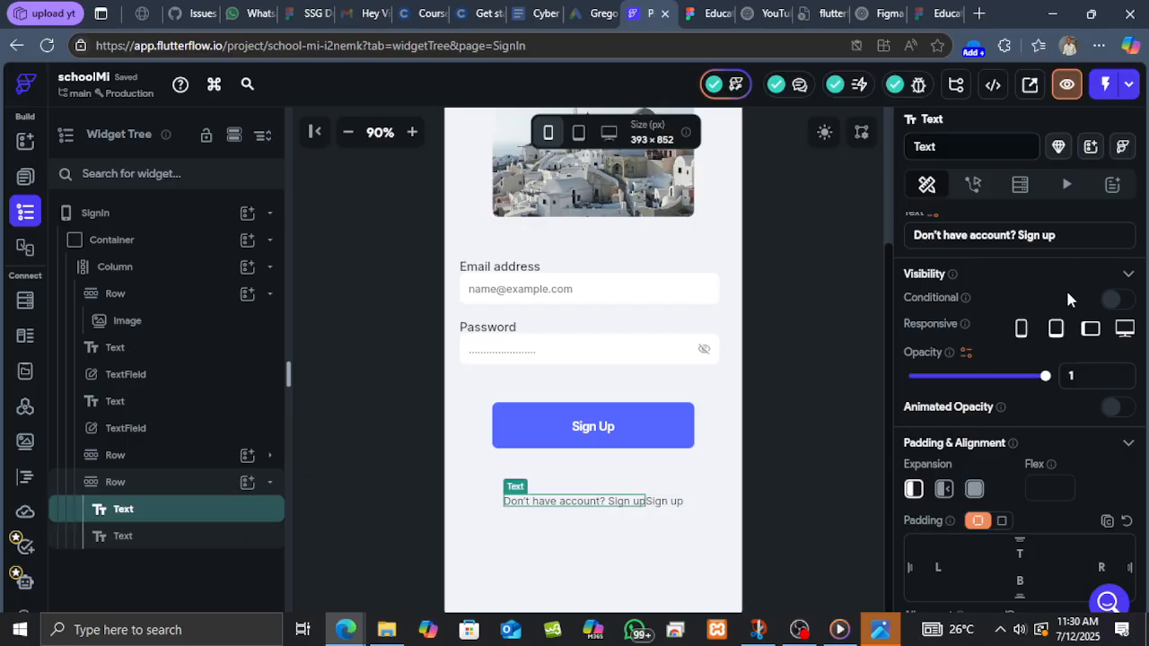
pyautogui.scroll(1, 1065, 296)
pyautogui.scroll(-3, 1059, 369)
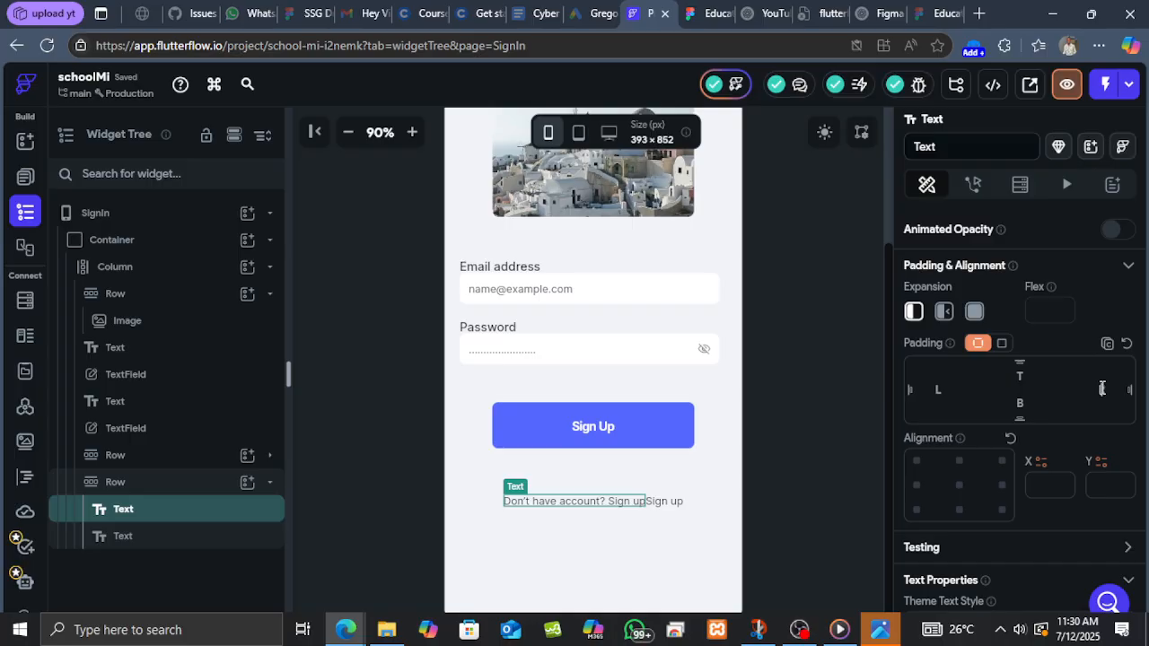
pyautogui.click(1102, 388)
pyautogui.write('8')
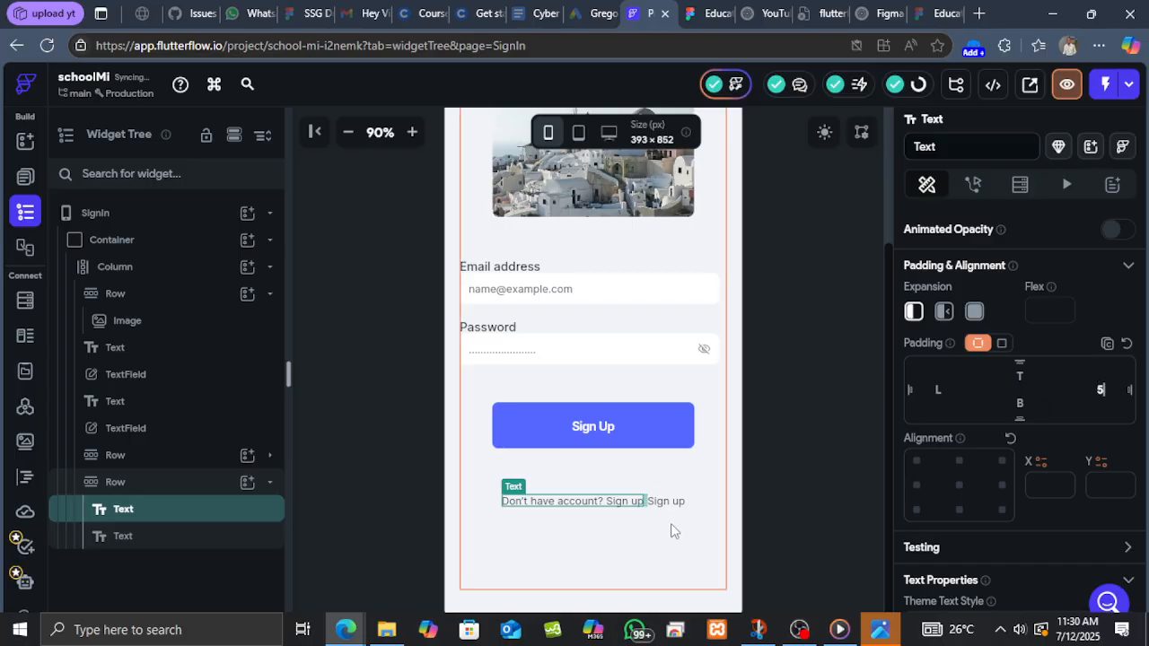
pyautogui.click(679, 505)
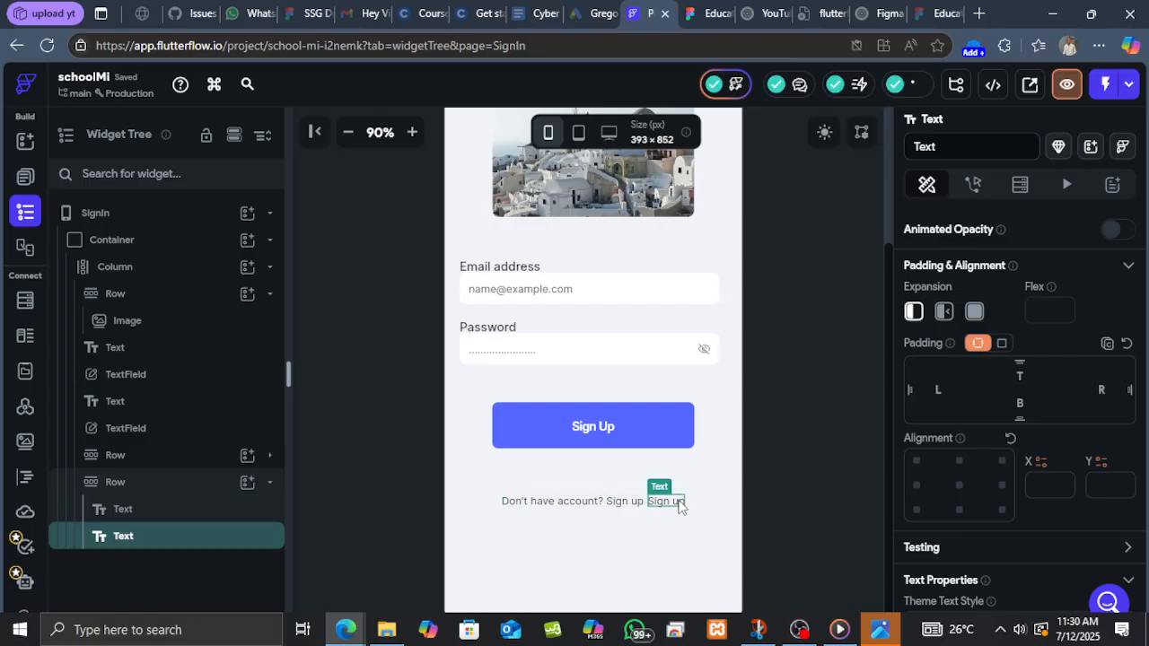
# Copy the Sign up link colour 5667FD from Figma and apply it as the "Sign up" text colour.
pyautogui.click(722, 7)
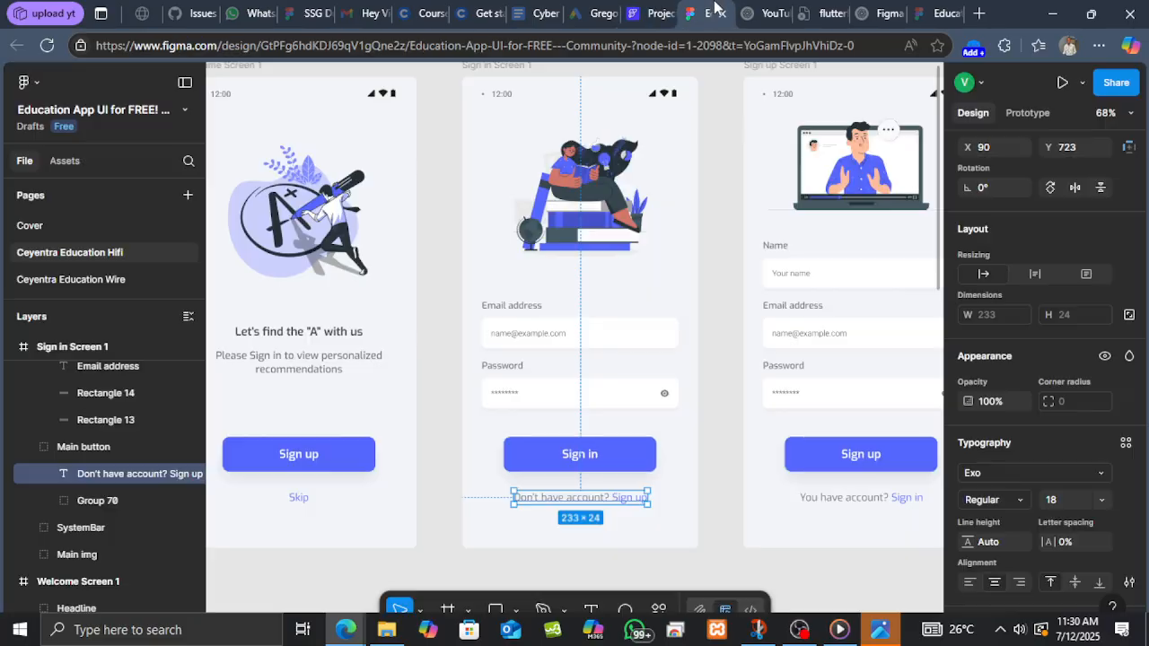
pyautogui.doubleClick(626, 500)
pyautogui.moveTo(649, 498); pyautogui.dragTo(612, 499)
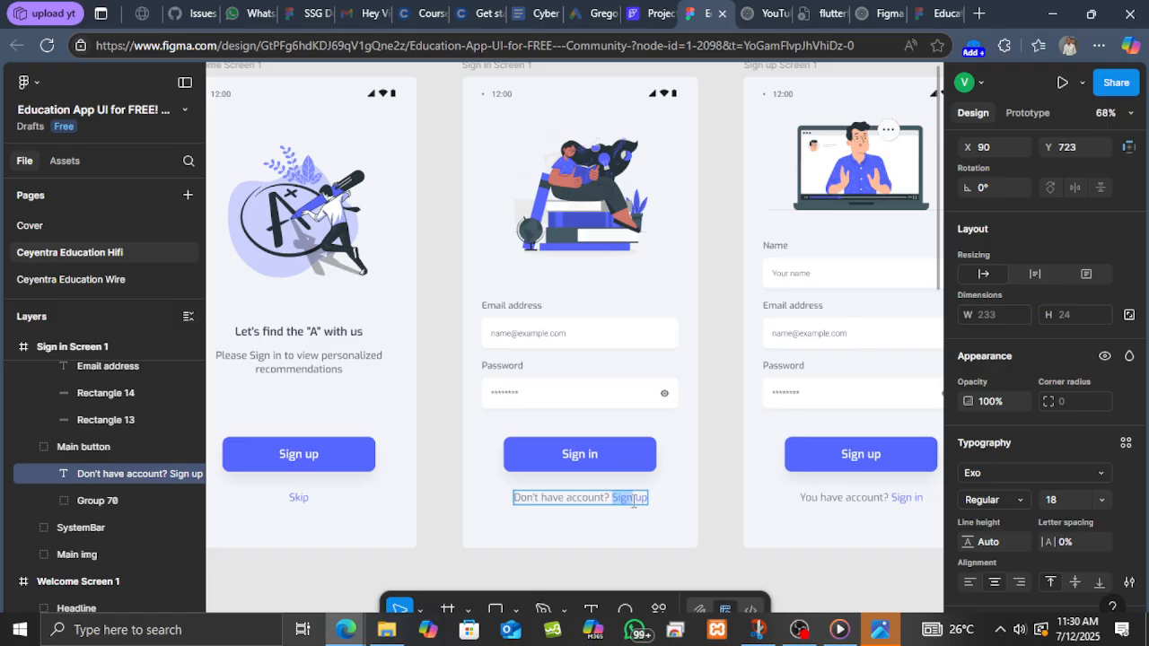
pyautogui.scroll(-2, 1014, 449)
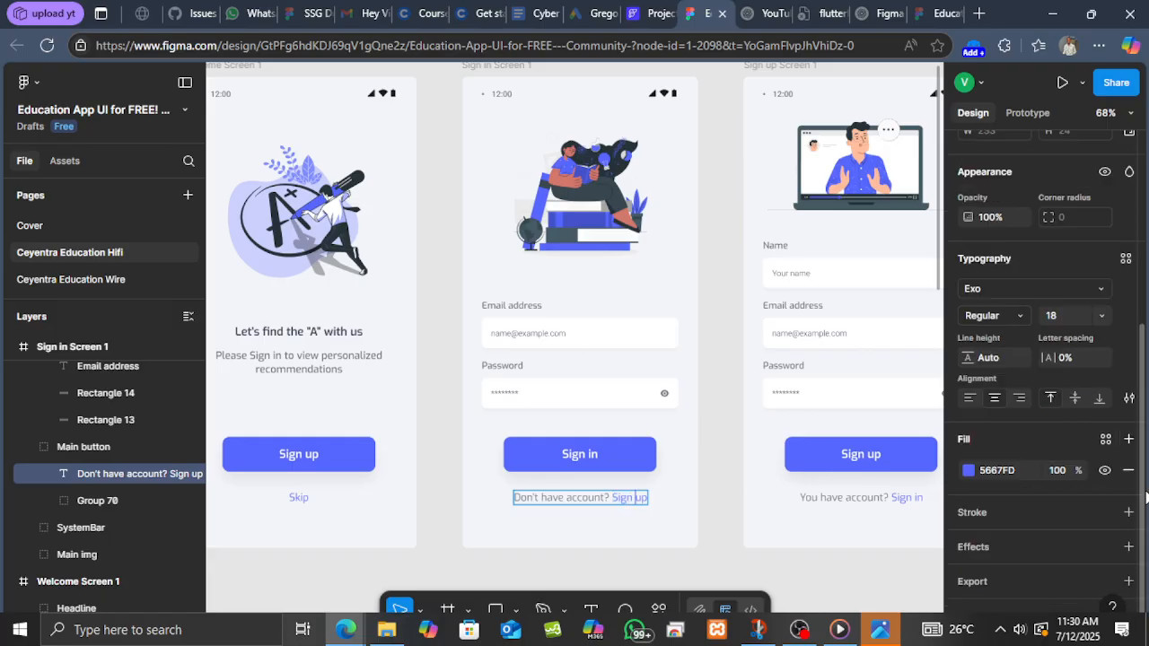
pyautogui.click(1017, 477)
pyautogui.click(648, 14)
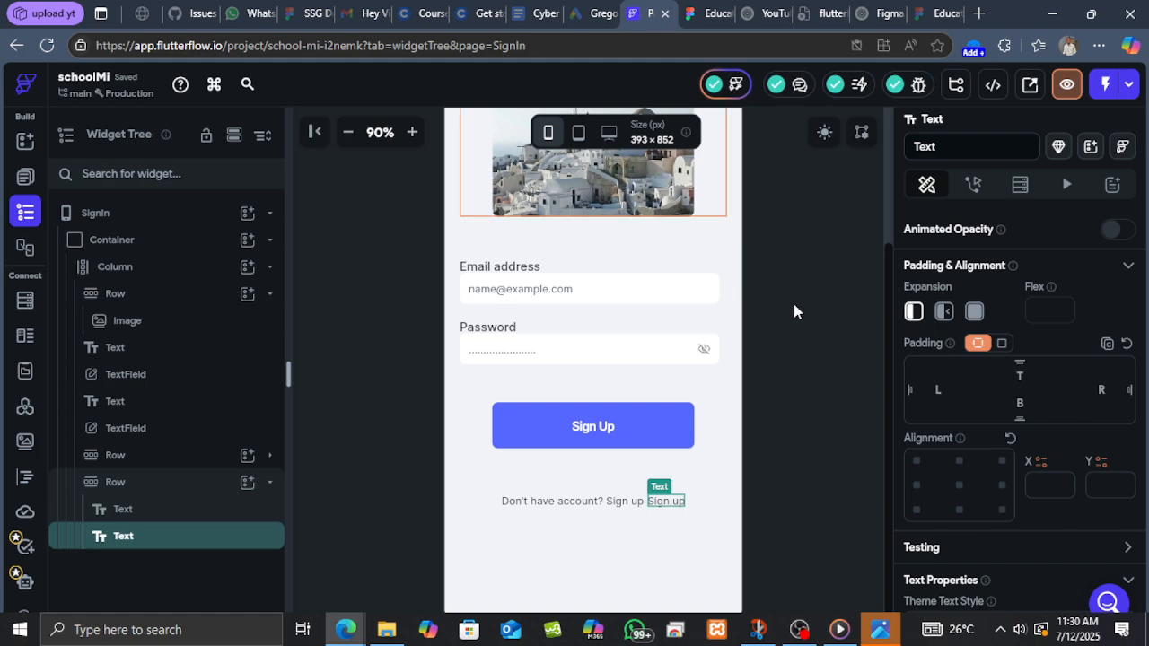
pyautogui.scroll(-5, 971, 386)
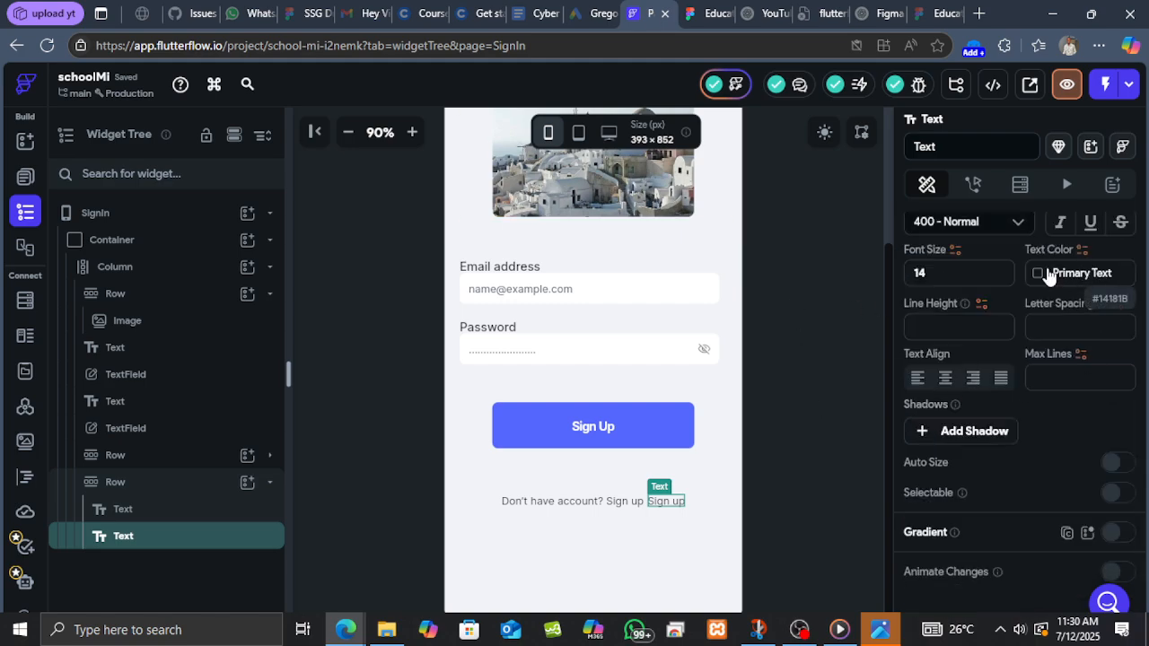
pyautogui.click(1067, 280)
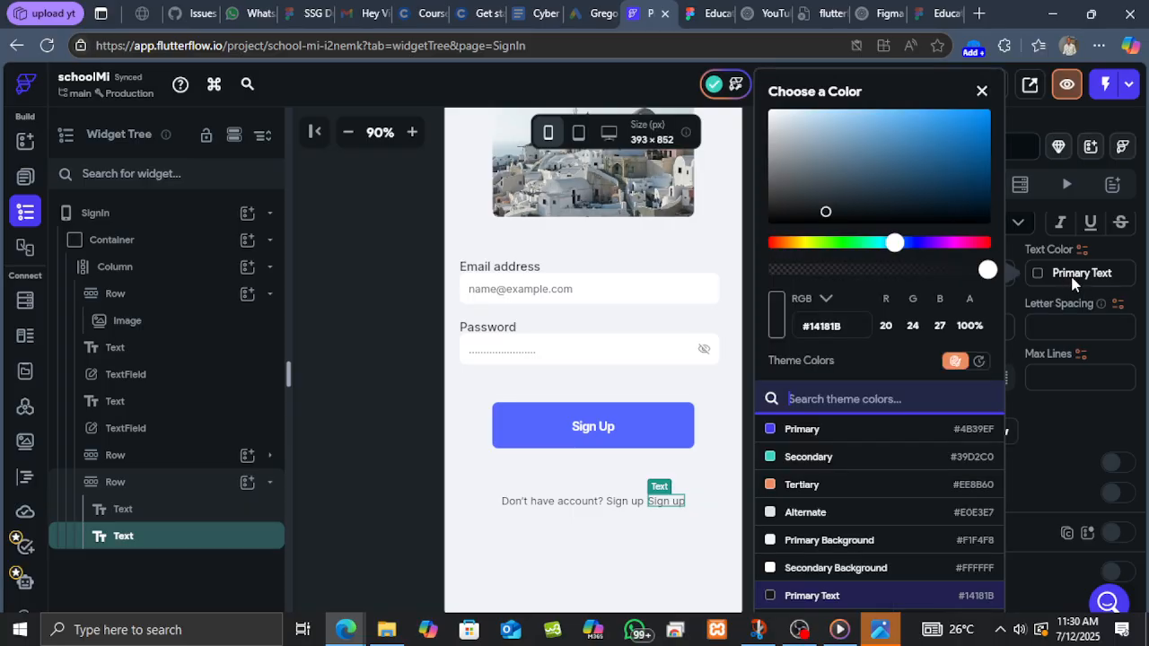
pyautogui.click(1068, 281)
pyautogui.doubleClick(1082, 274)
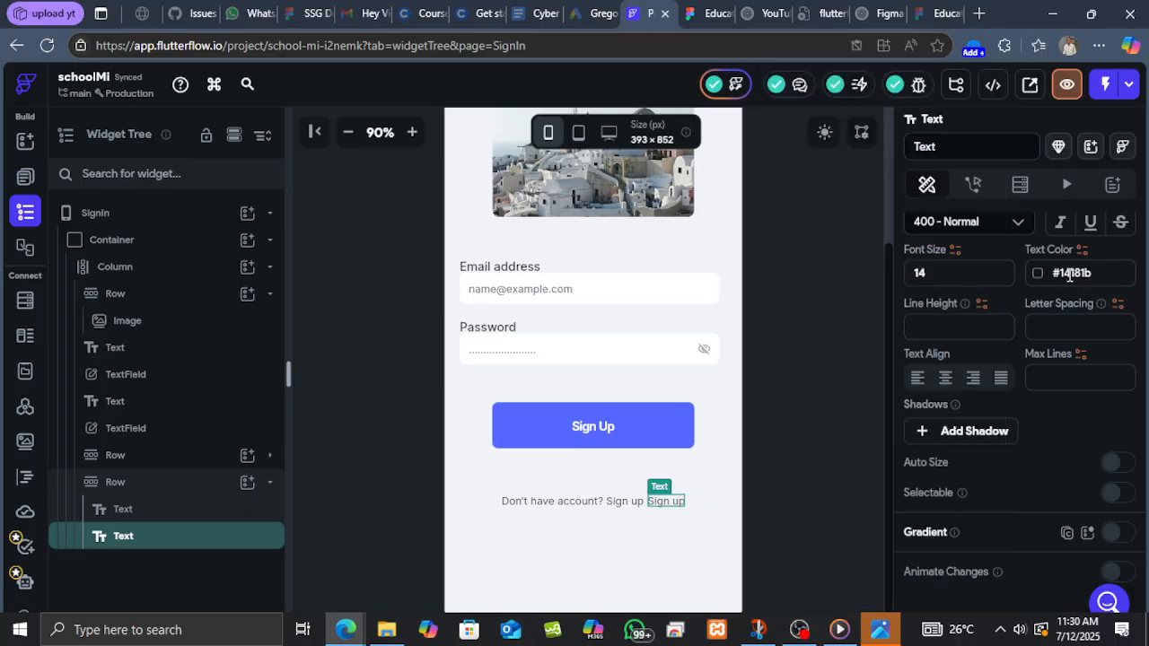
pyautogui.hotkey('ctrl', 'v')
pyautogui.press('Return')
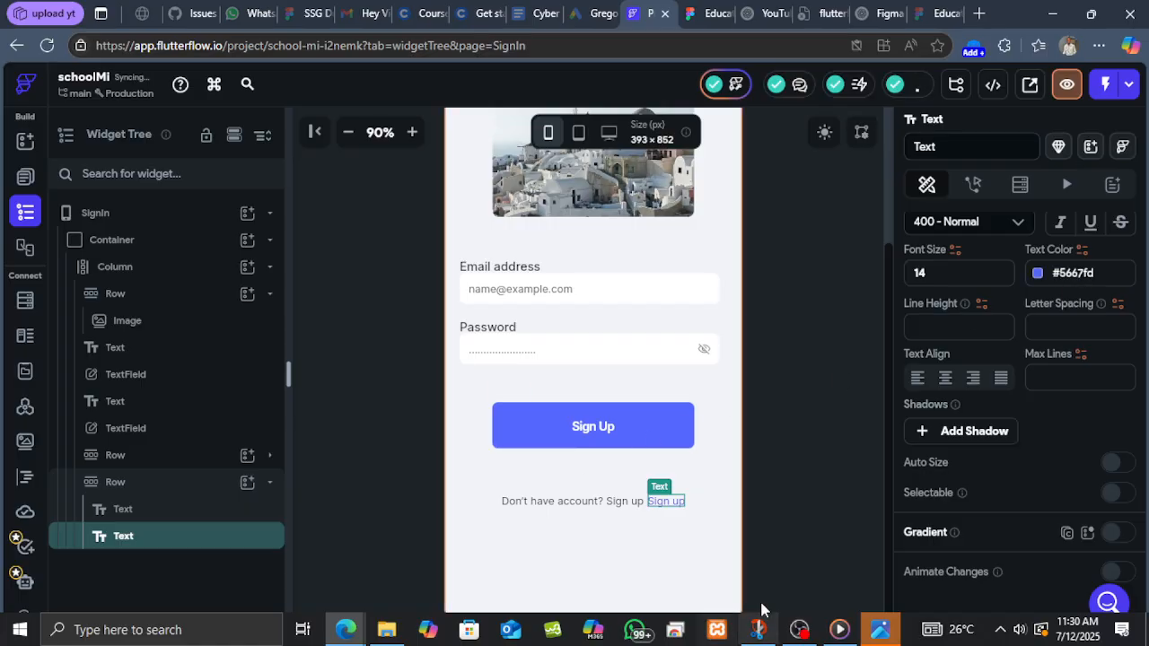
# Compare the sign-up prompt Row with the Figma sign-in design.
pyautogui.click(698, 504)
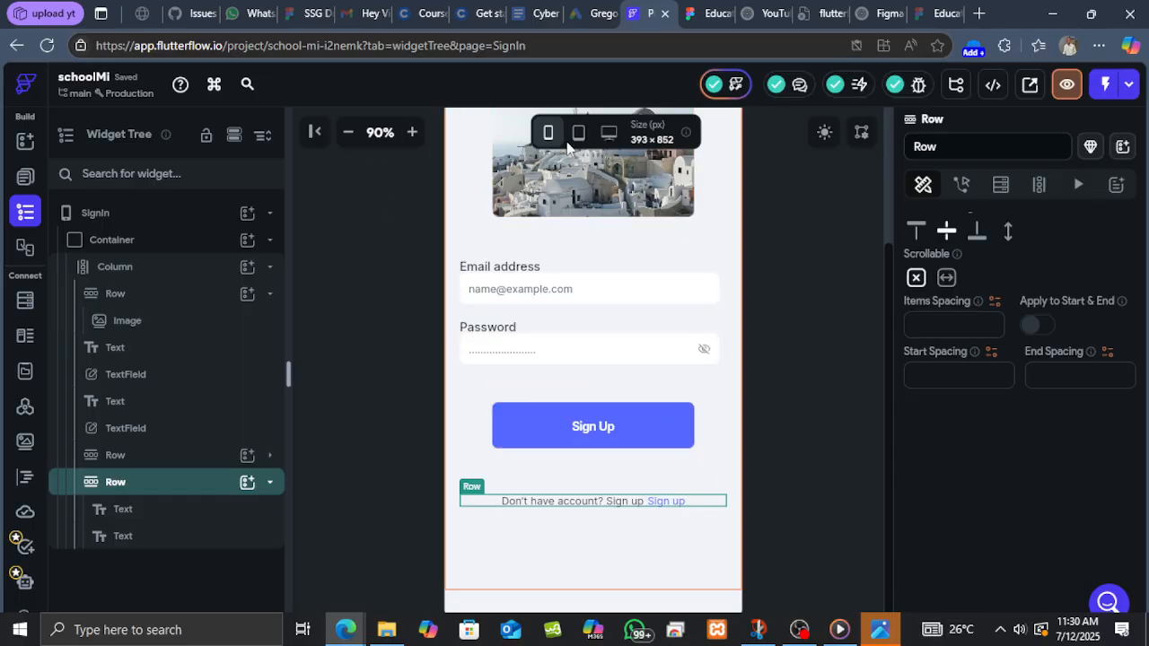
pyautogui.scroll(2, 583, 314)
pyautogui.scroll(-2, 620, 469)
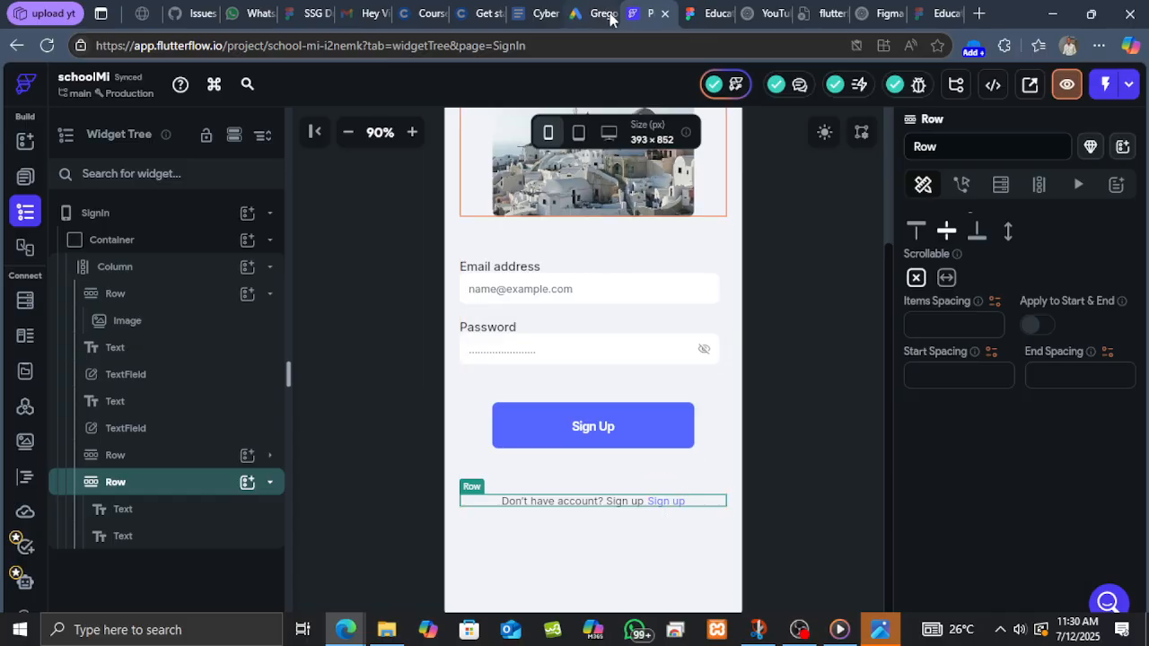
pyautogui.click(712, 13)
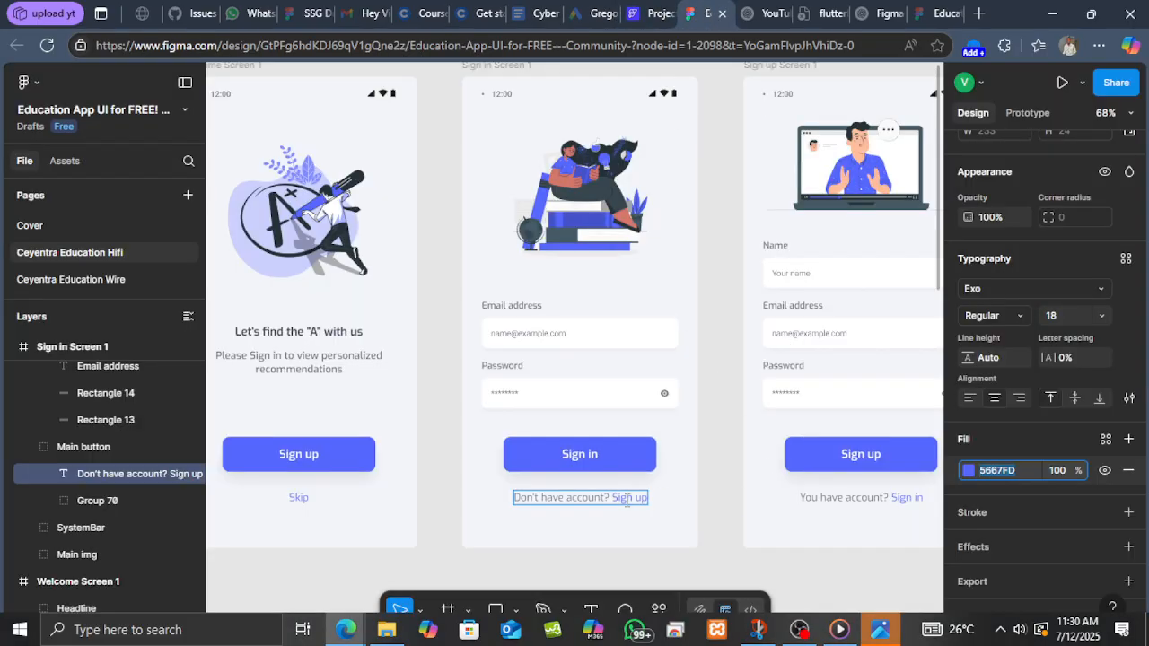
pyautogui.click(670, 10)
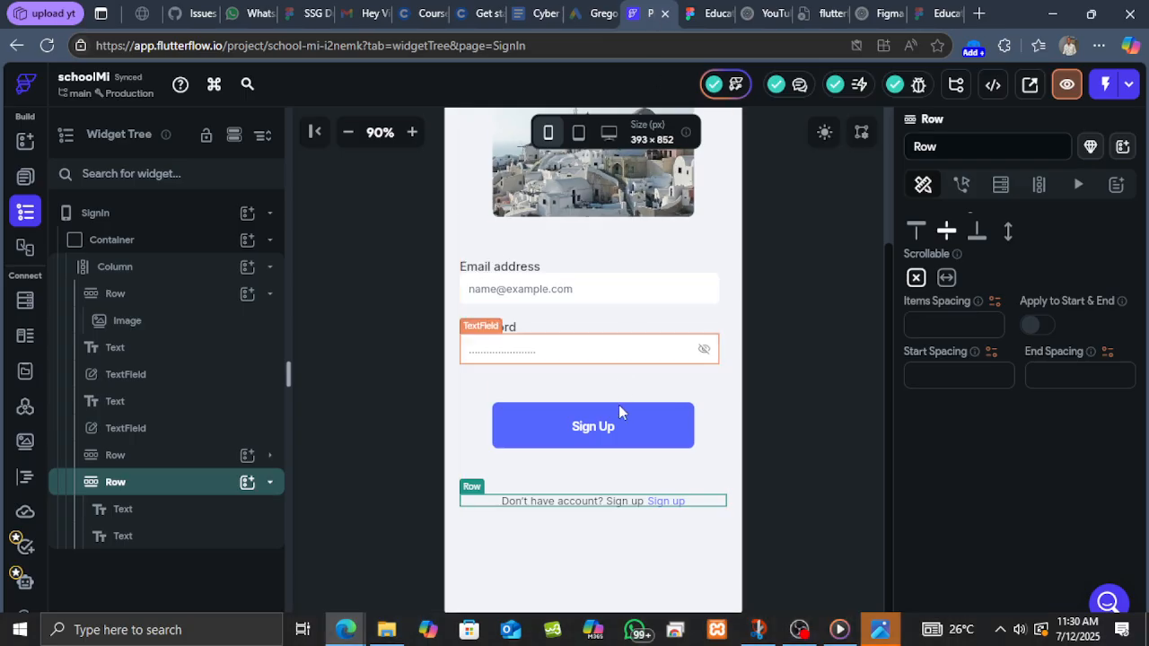
# Change the main button's text to "Sign In".
pyautogui.click(603, 433)
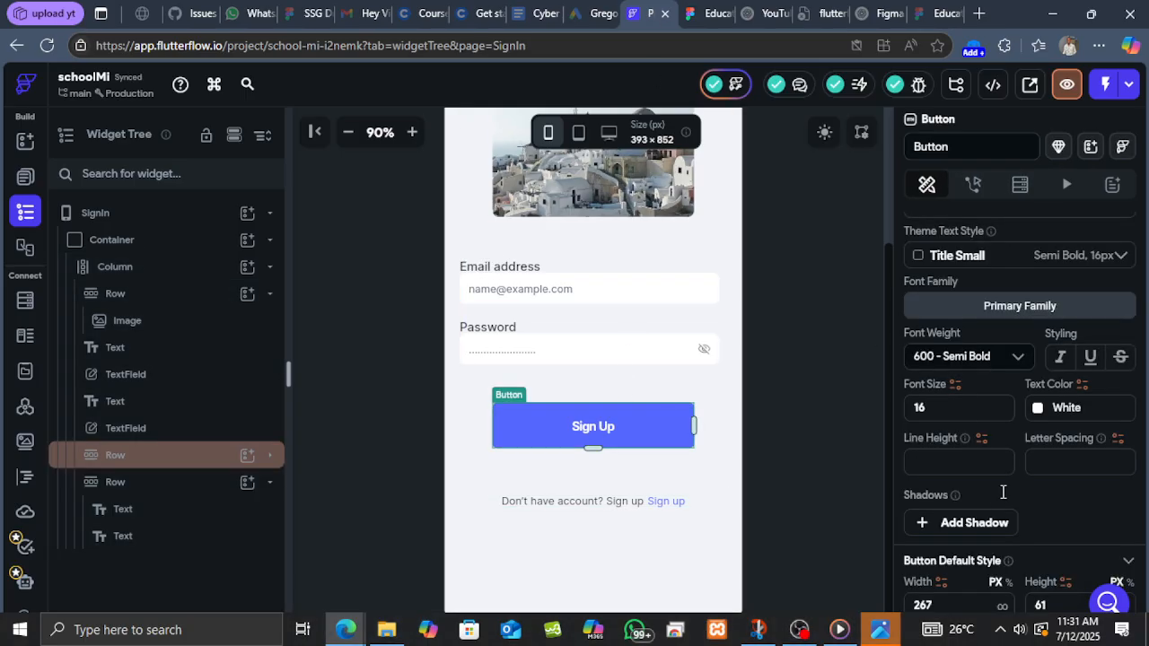
pyautogui.scroll(-6, 1000, 493)
pyautogui.scroll(-5, 991, 507)
pyautogui.scroll(3, 990, 485)
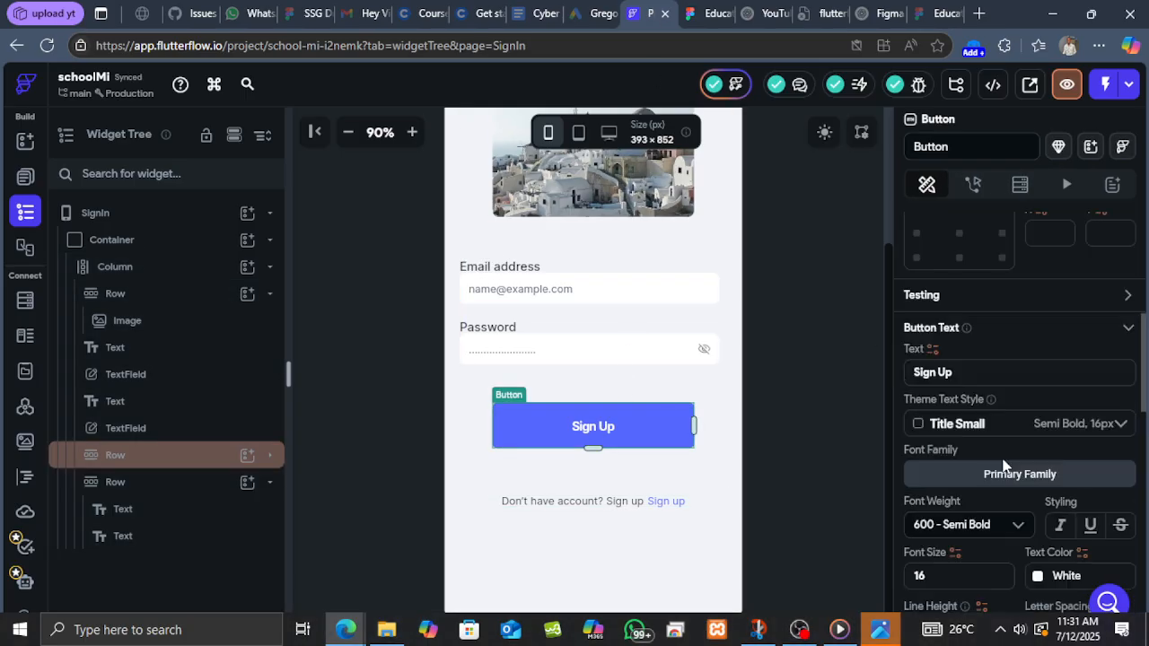
pyautogui.click(954, 456)
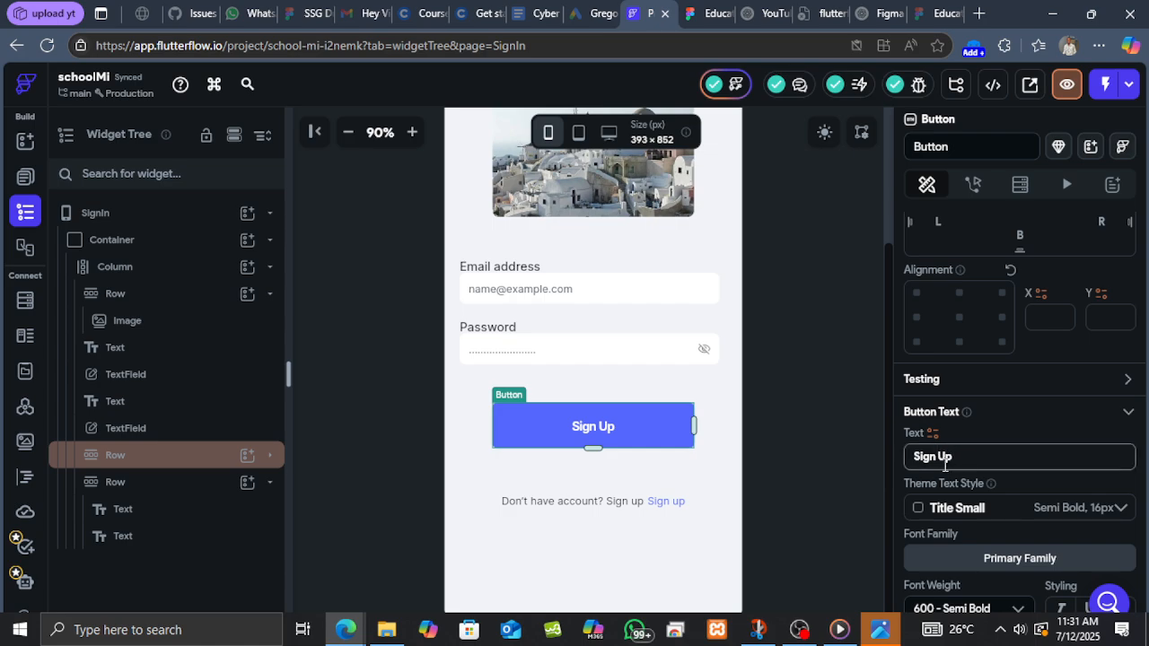
pyautogui.press('BackSpace')
pyautogui.press('BackSpace')
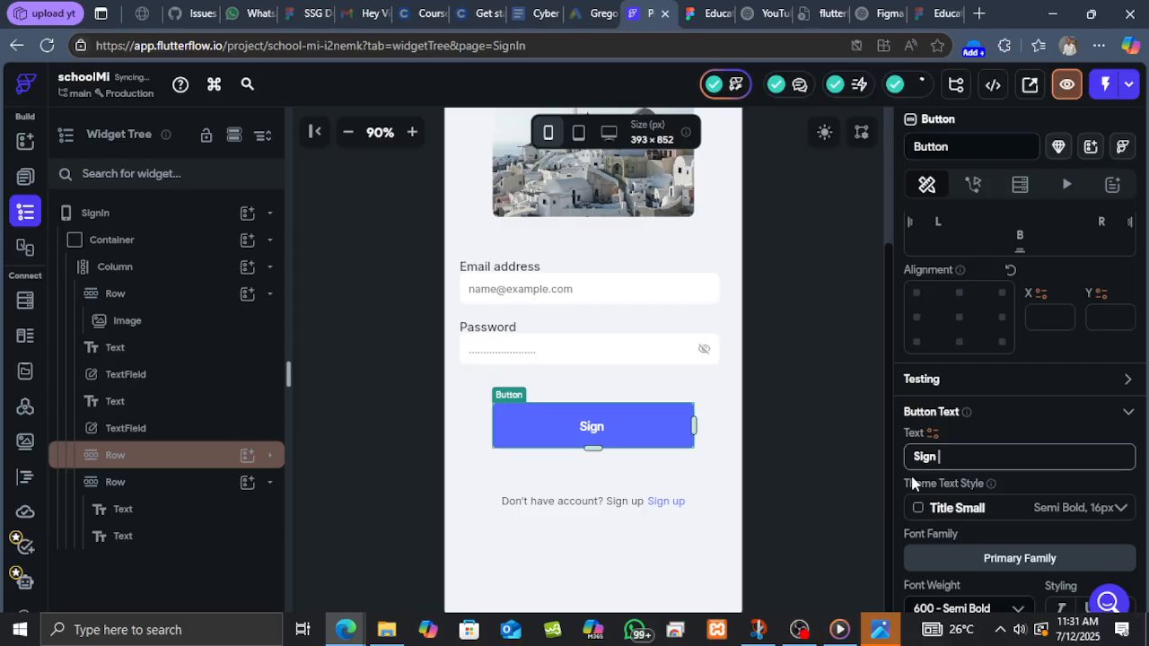
pyautogui.write('In')
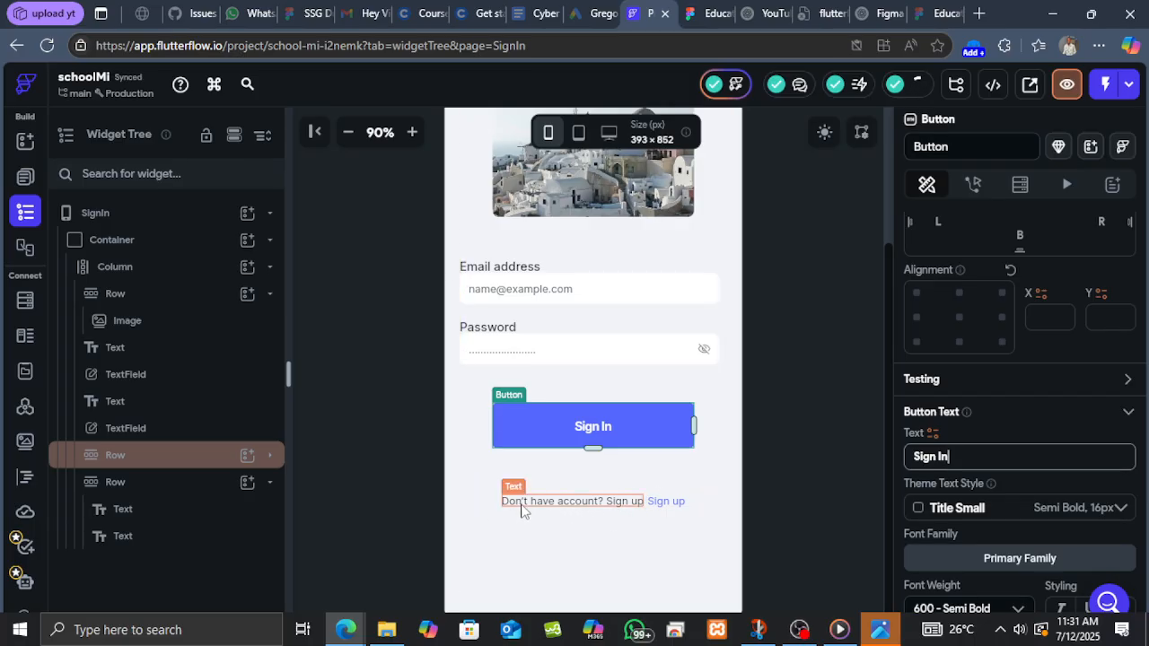
# Remove the trailing "Sign up" from the first prompt Text so it reads "Don't have account?".
pyautogui.click(634, 506)
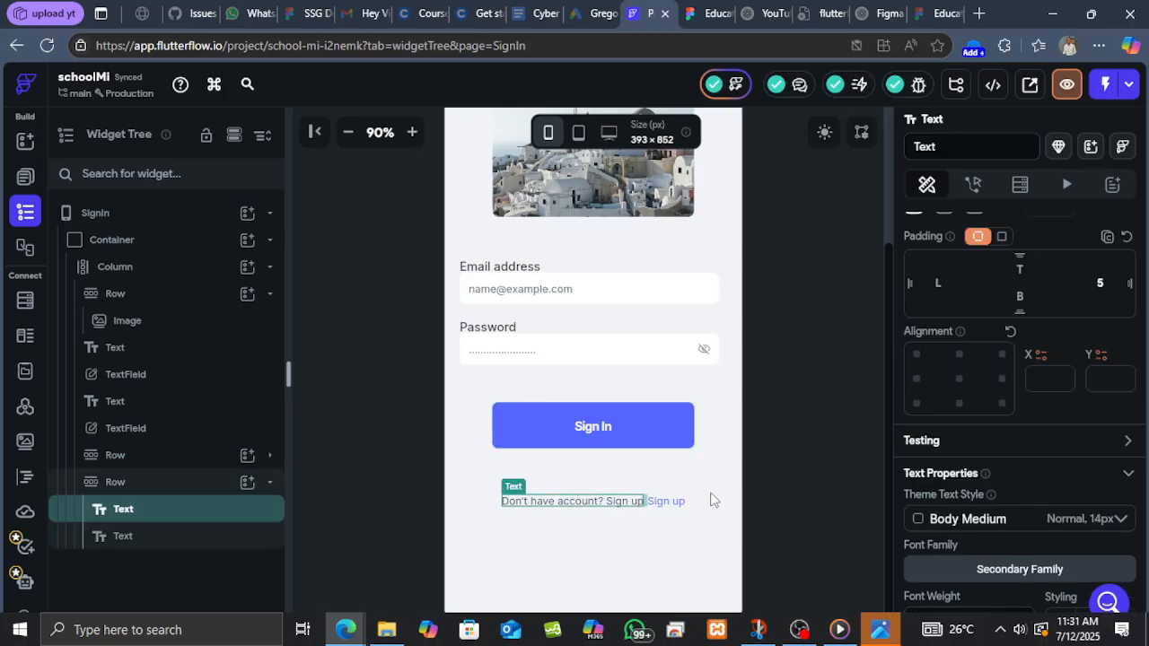
pyautogui.scroll(5, 1044, 425)
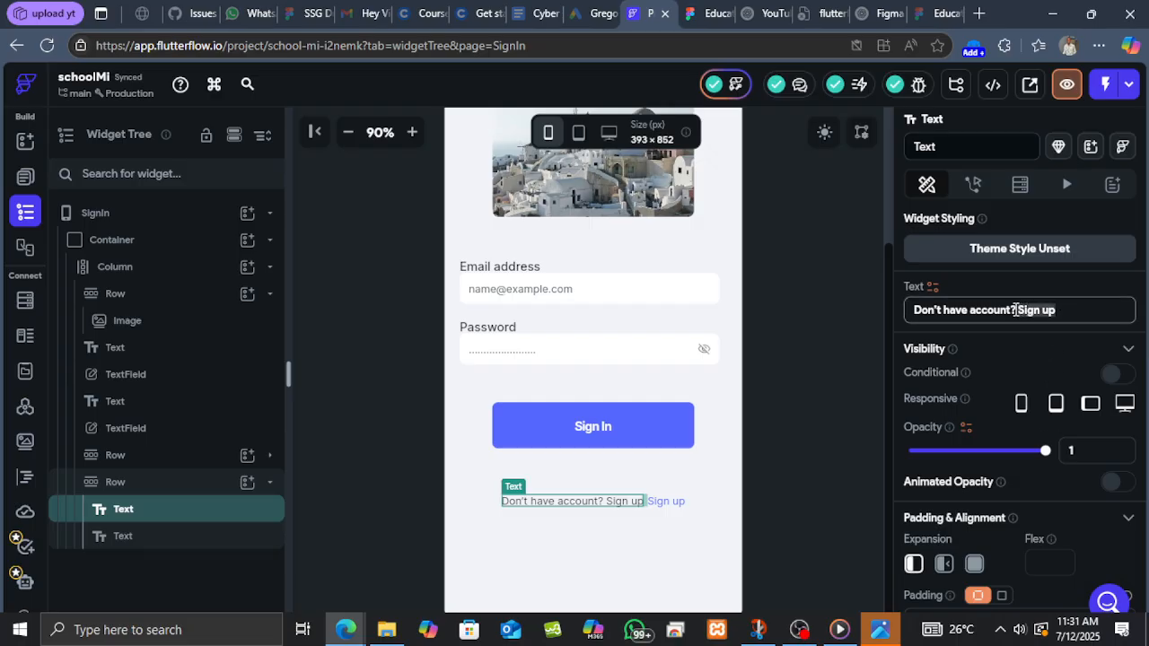
pyautogui.press('BackSpace')
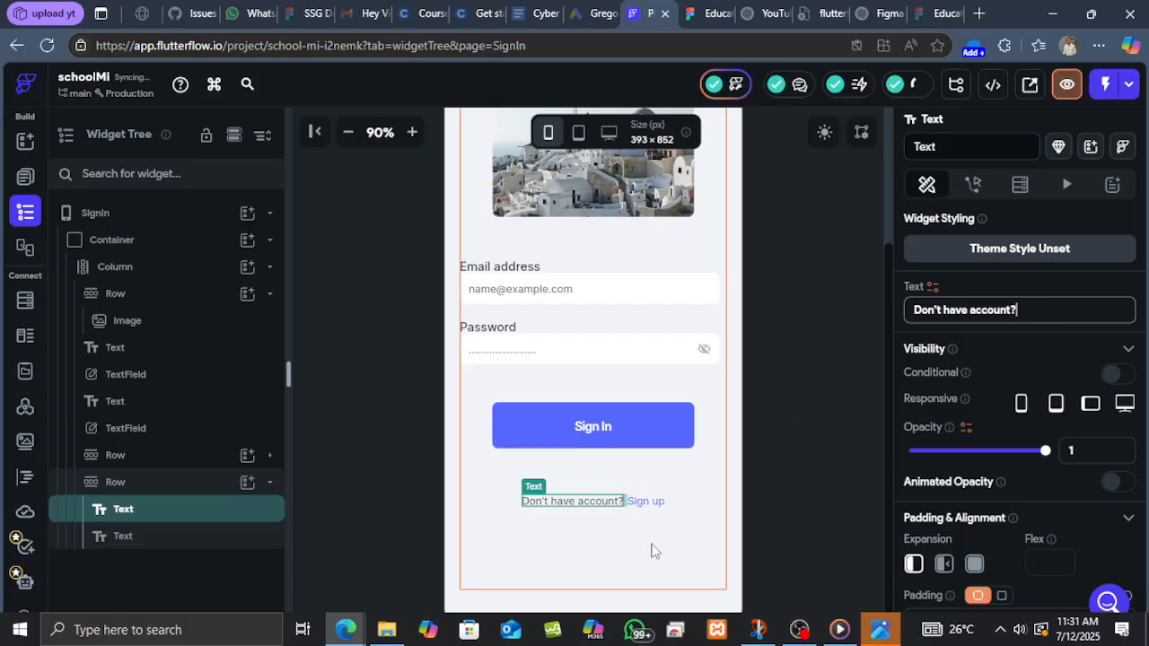
# Review the SignIn page layout and open the HomePage in the page selector for comparison.
pyautogui.click(643, 503)
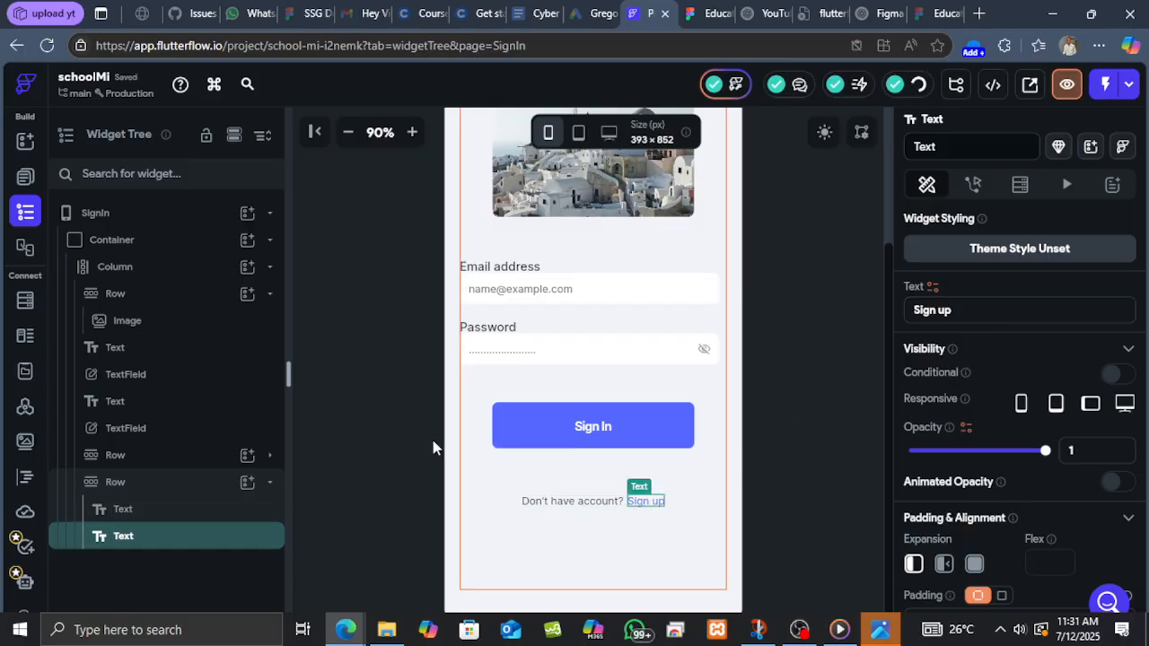
pyautogui.scroll(3, 678, 359)
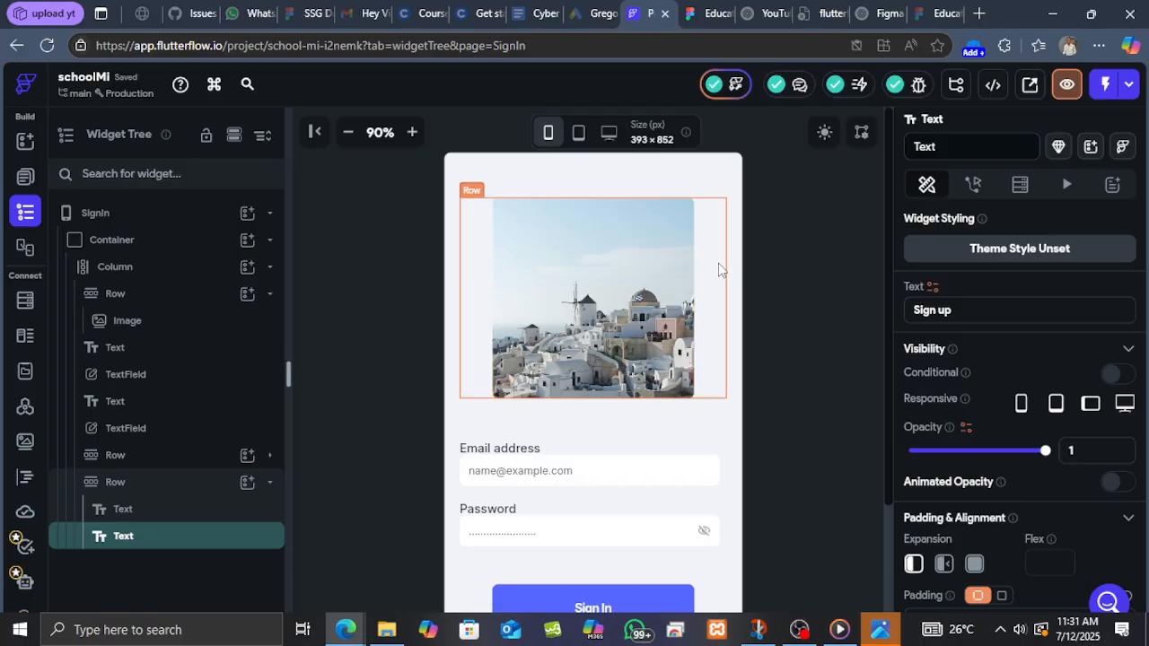
pyautogui.scroll(-2, 710, 274)
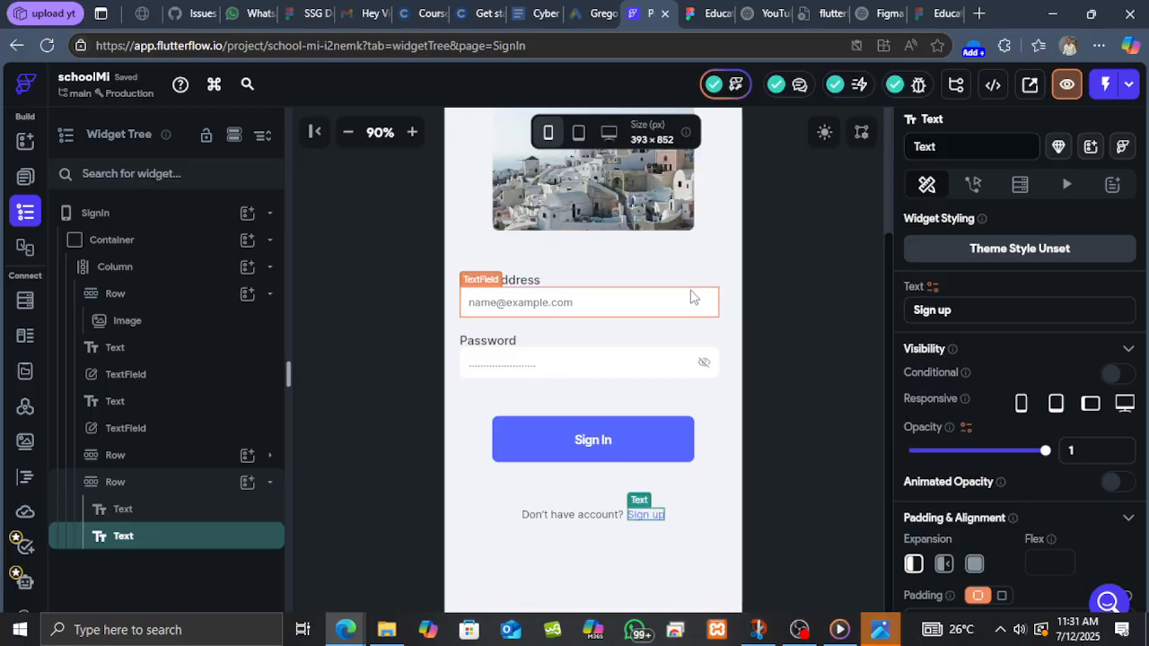
pyautogui.click(349, 133)
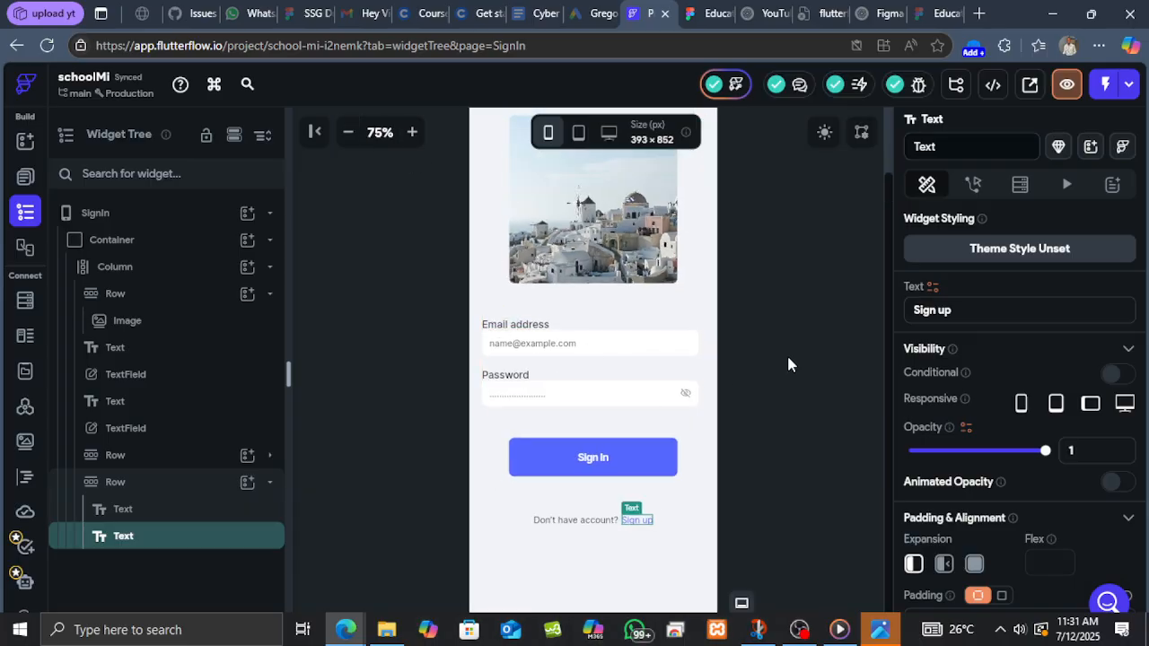
pyautogui.click(25, 182)
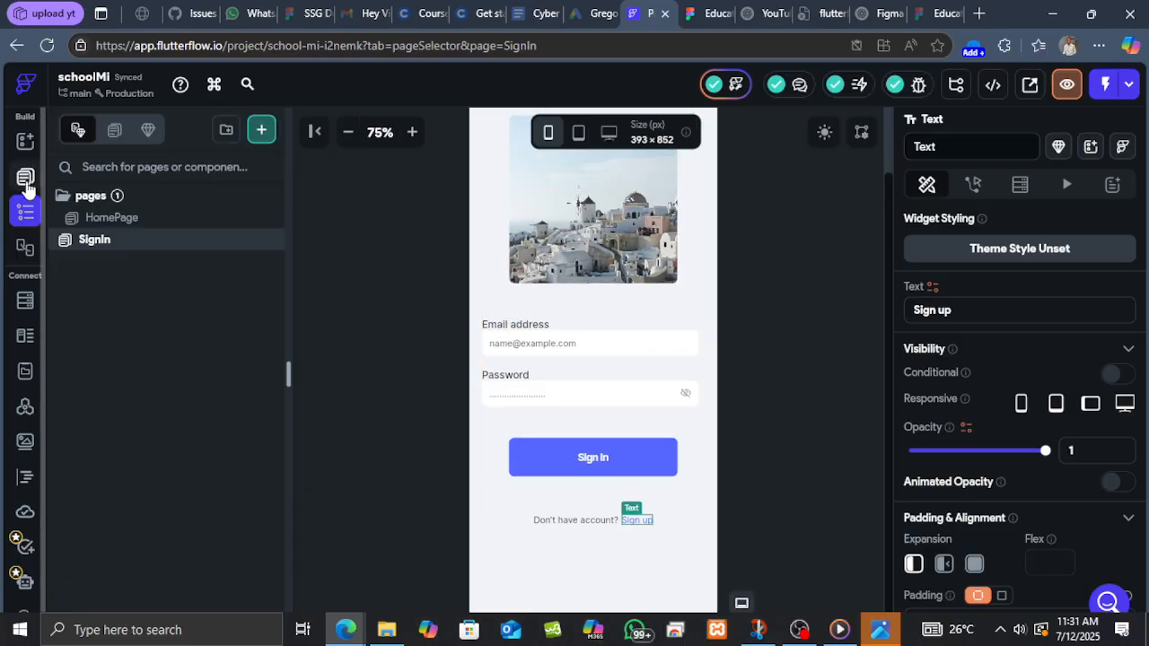
pyautogui.click(120, 219)
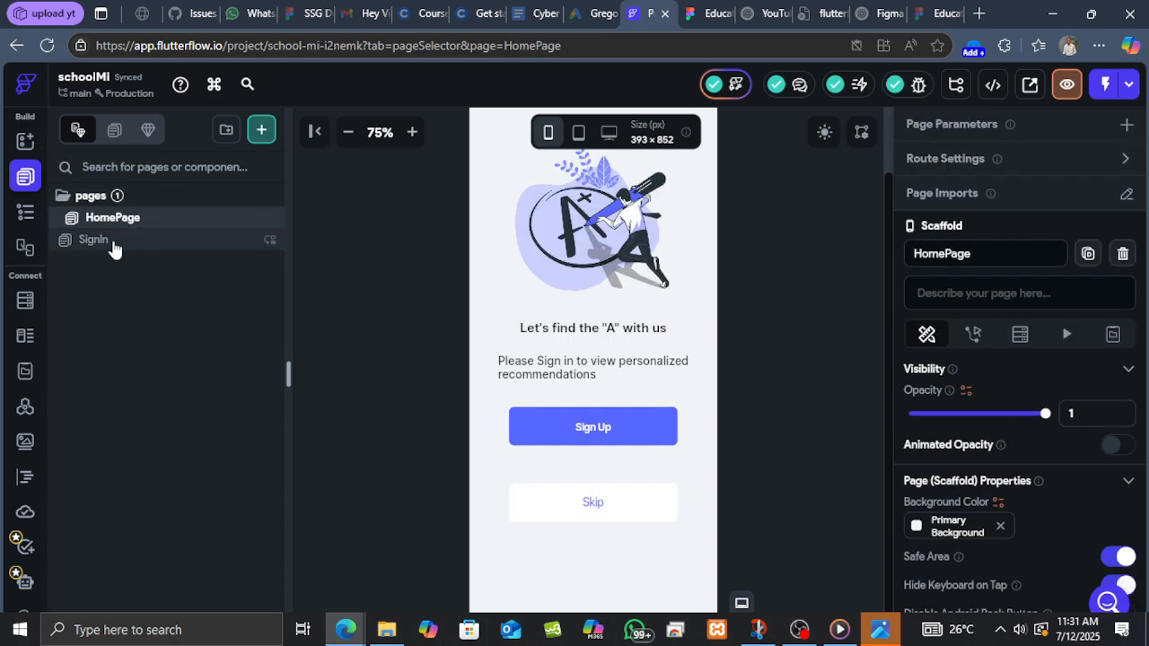
# Try to drag the SignIn page above HomePage in the pages list.
pyautogui.click(109, 244)
pyautogui.moveTo(111, 250); pyautogui.dragTo(126, 207)
pyautogui.moveTo(124, 206); pyautogui.dragTo(120, 206)
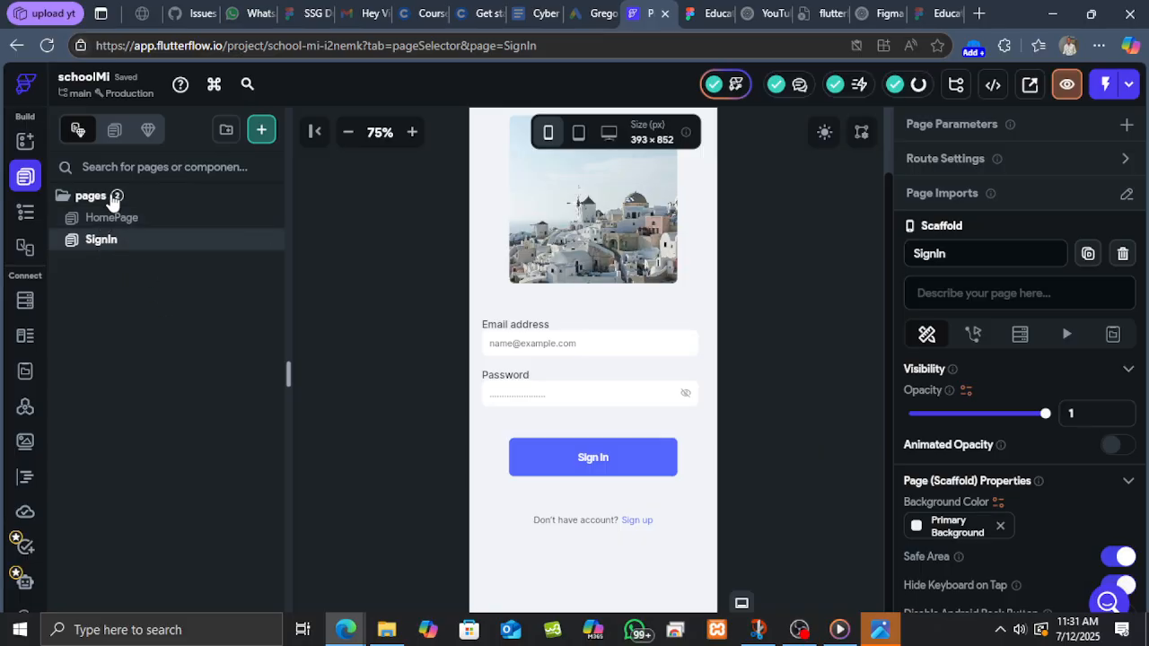
pyautogui.click(112, 199)
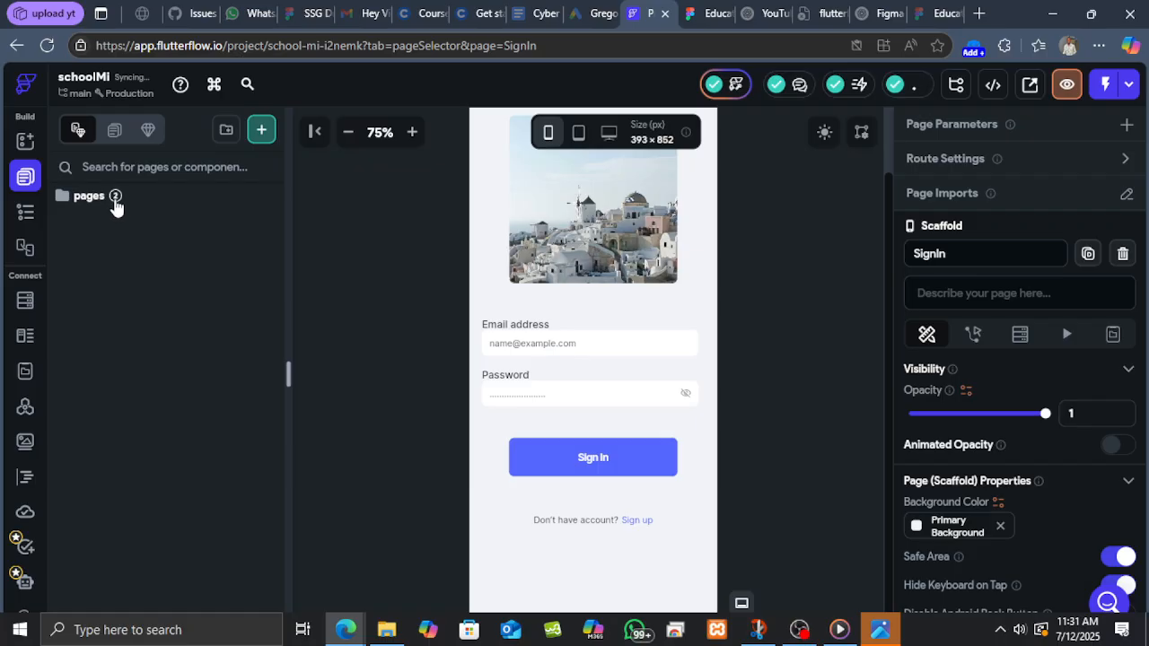
pyautogui.click(104, 199)
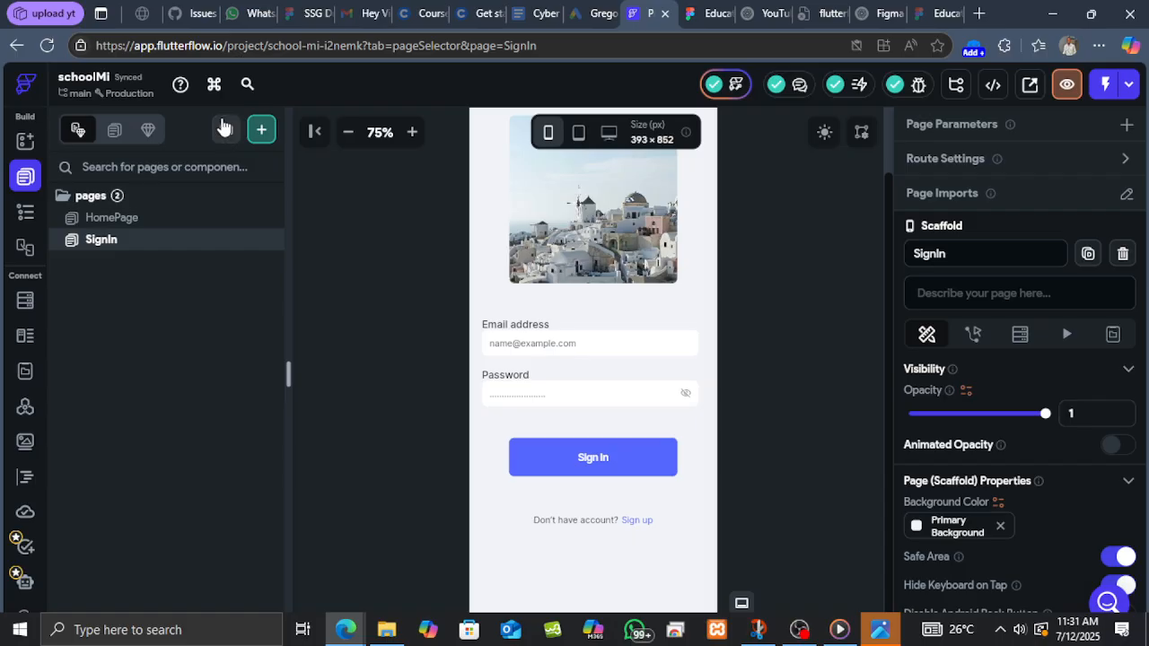
# Select the SignIn page image and compare it with the illustration in the Figma sign-in design.
pyautogui.click(349, 136)
pyautogui.click(348, 134)
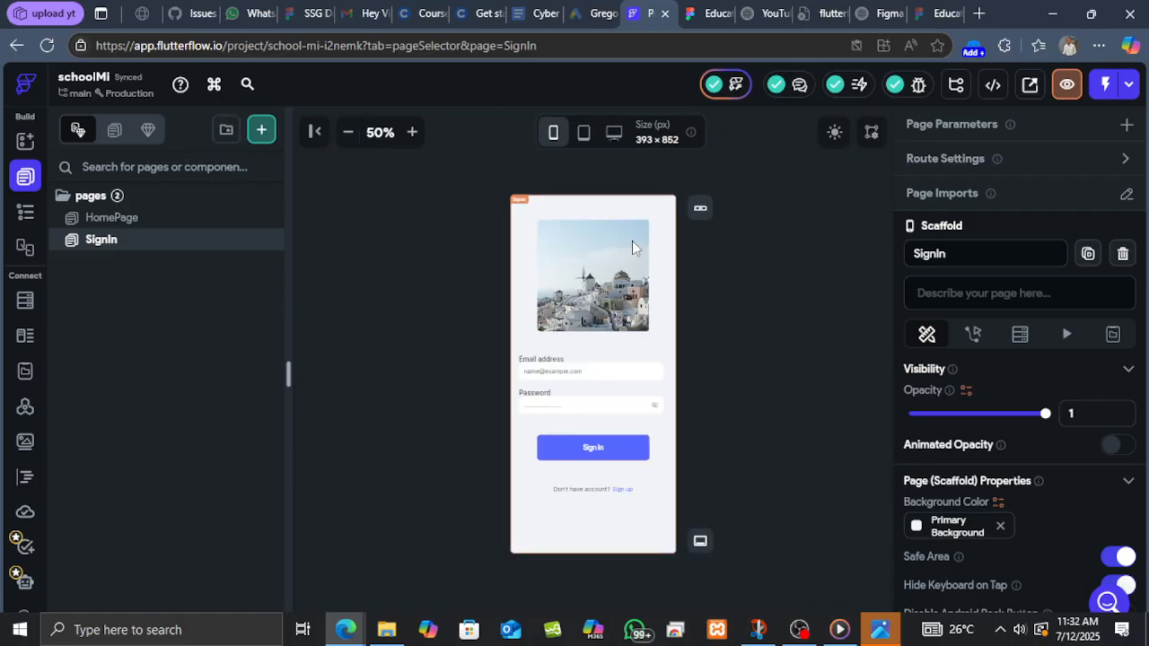
pyautogui.click(411, 133)
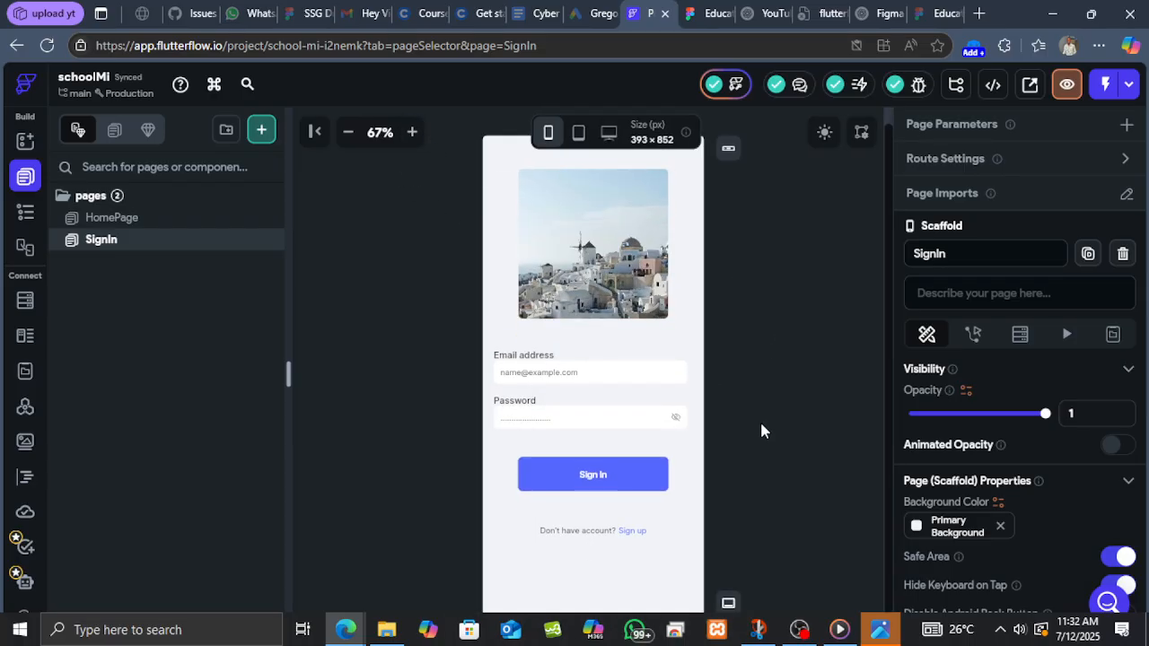
pyautogui.scroll(1, 634, 395)
pyautogui.scroll(-1, 750, 331)
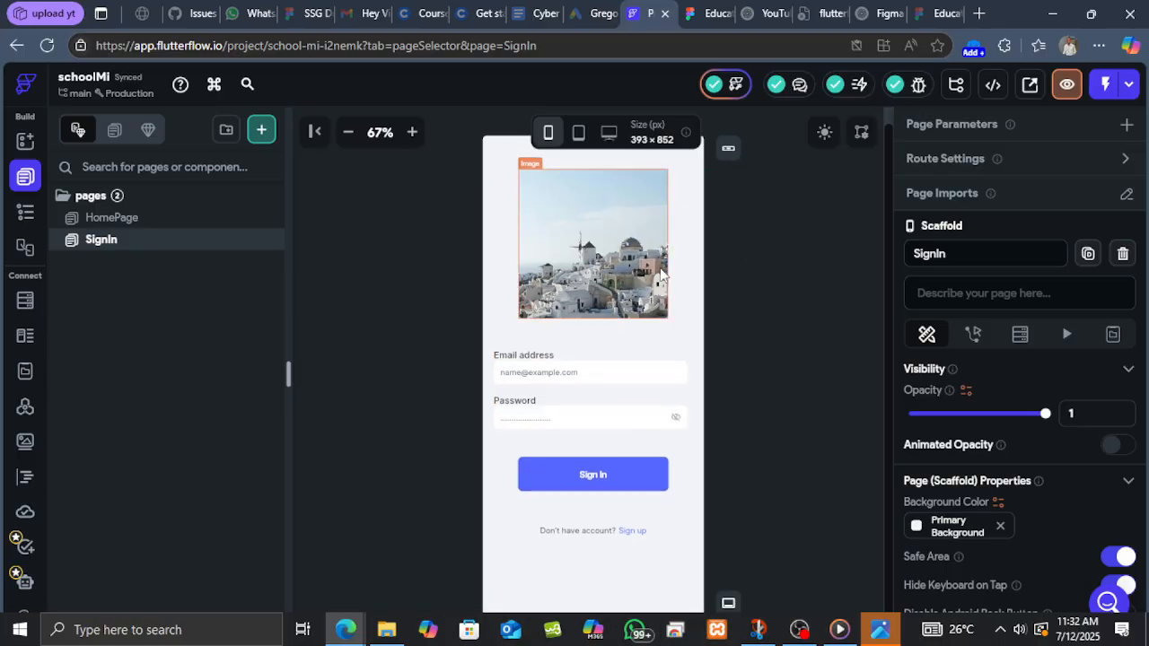
pyautogui.click(652, 243)
pyautogui.hotkey('ctrl', 'Tab')
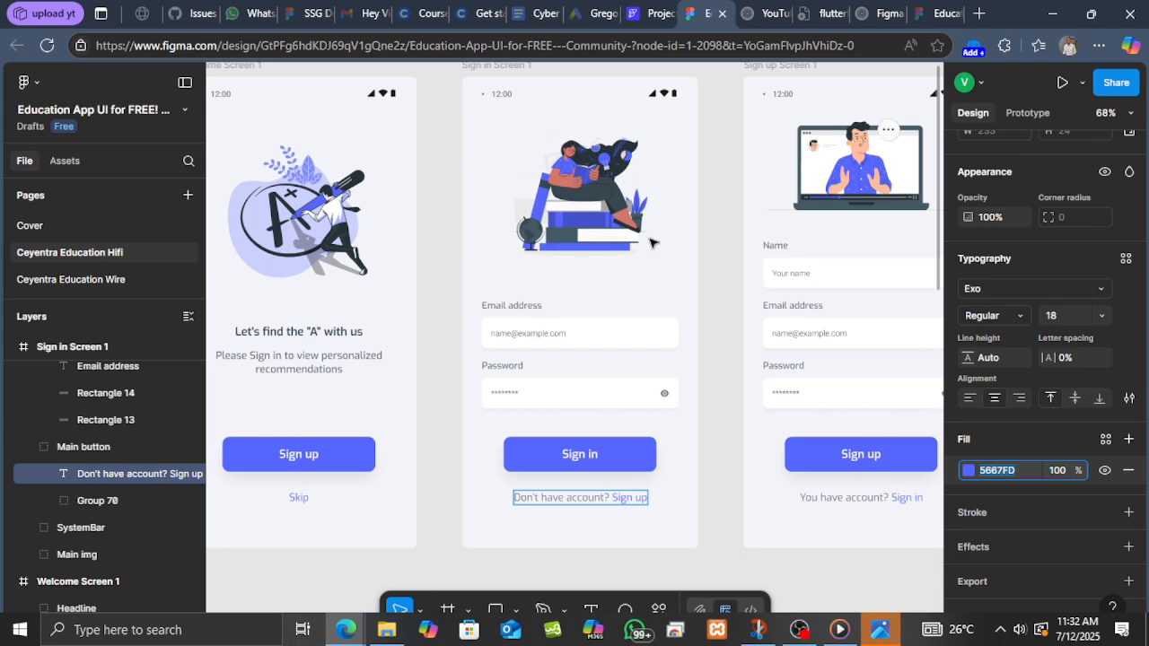
pyautogui.keyDown('shift'); pyautogui.click(588, 219); pyautogui.keyUp('shift')
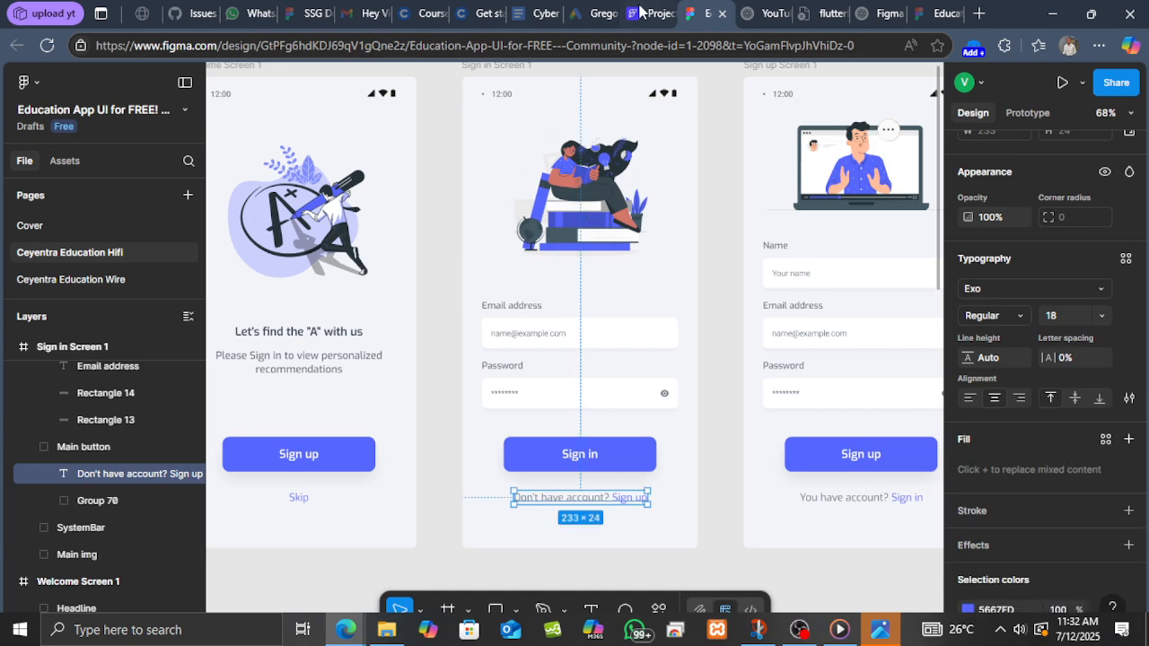
# Change the image type to Asset and upload "Main img (1)" from Downloads as the asset image.
pyautogui.hotkey('ctrl', 'shift', 'Tab')
pyautogui.scroll(-10, 1020, 377)
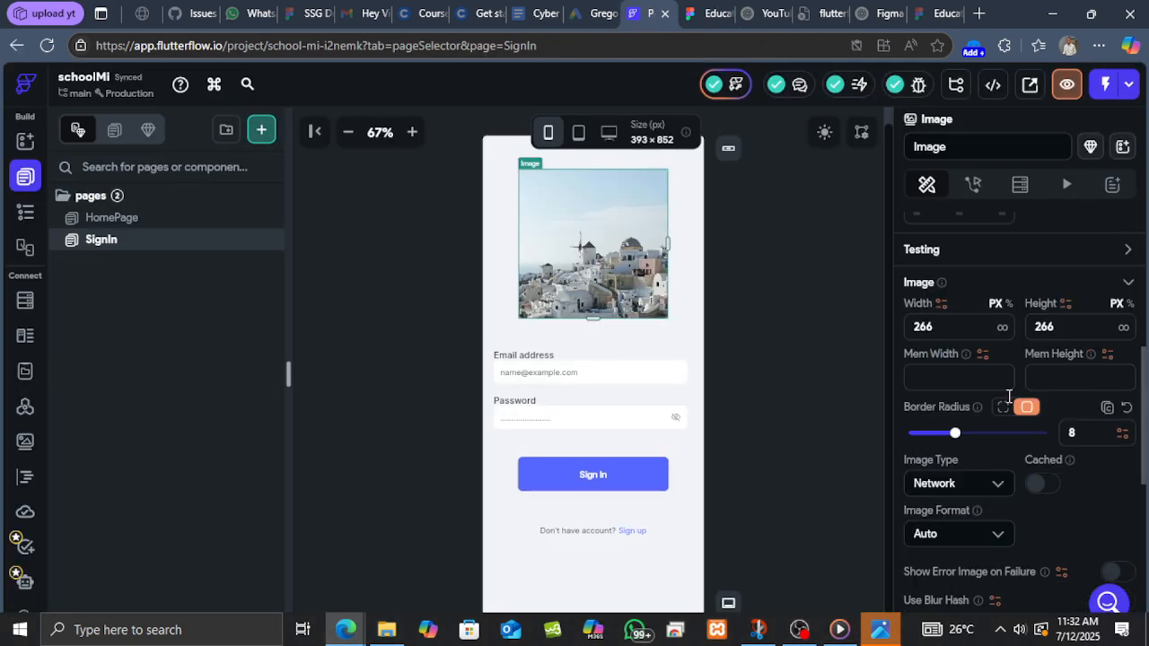
pyautogui.click(990, 316)
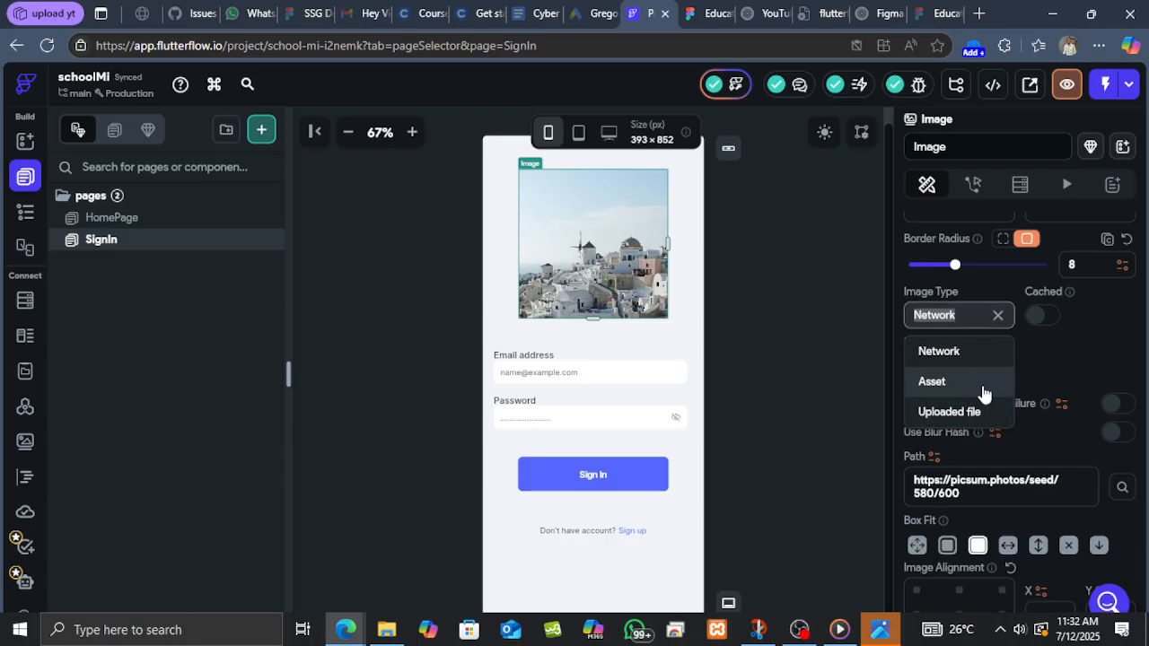
pyautogui.click(974, 388)
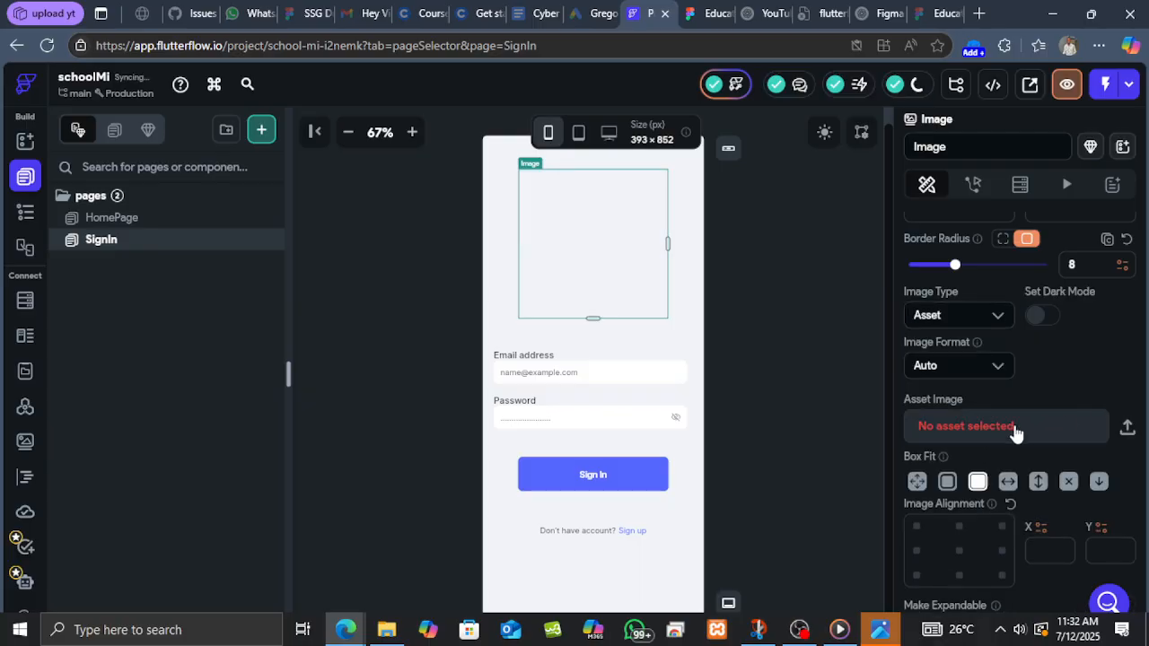
pyautogui.click(1128, 432)
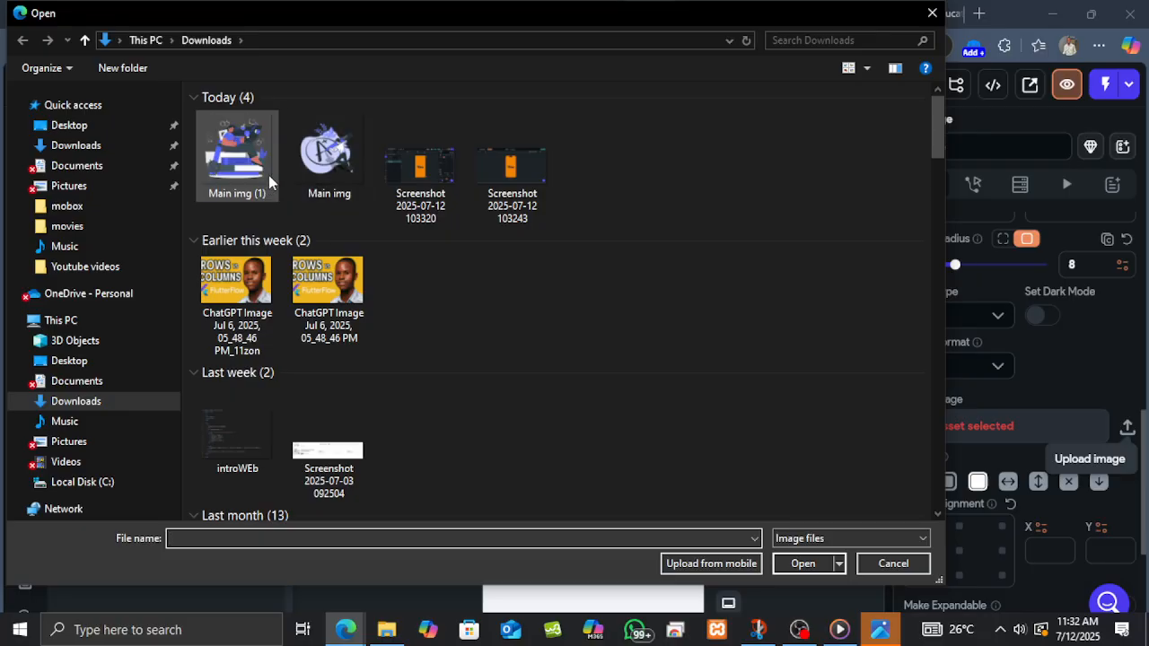
pyautogui.click(247, 158)
pyautogui.click(803, 564)
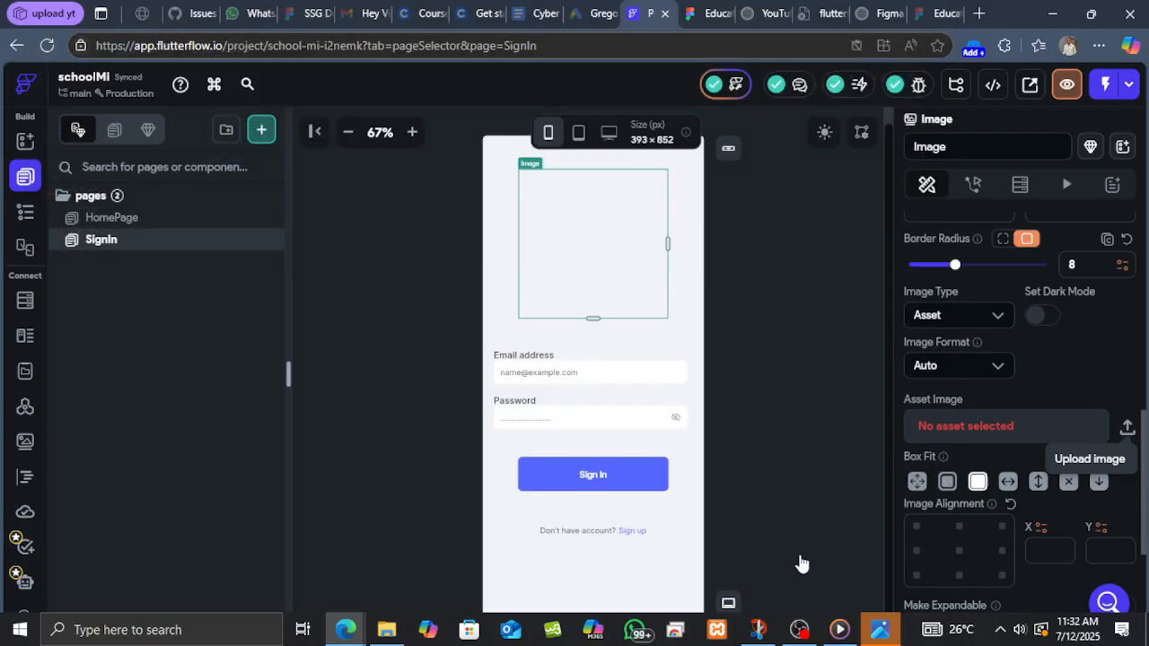
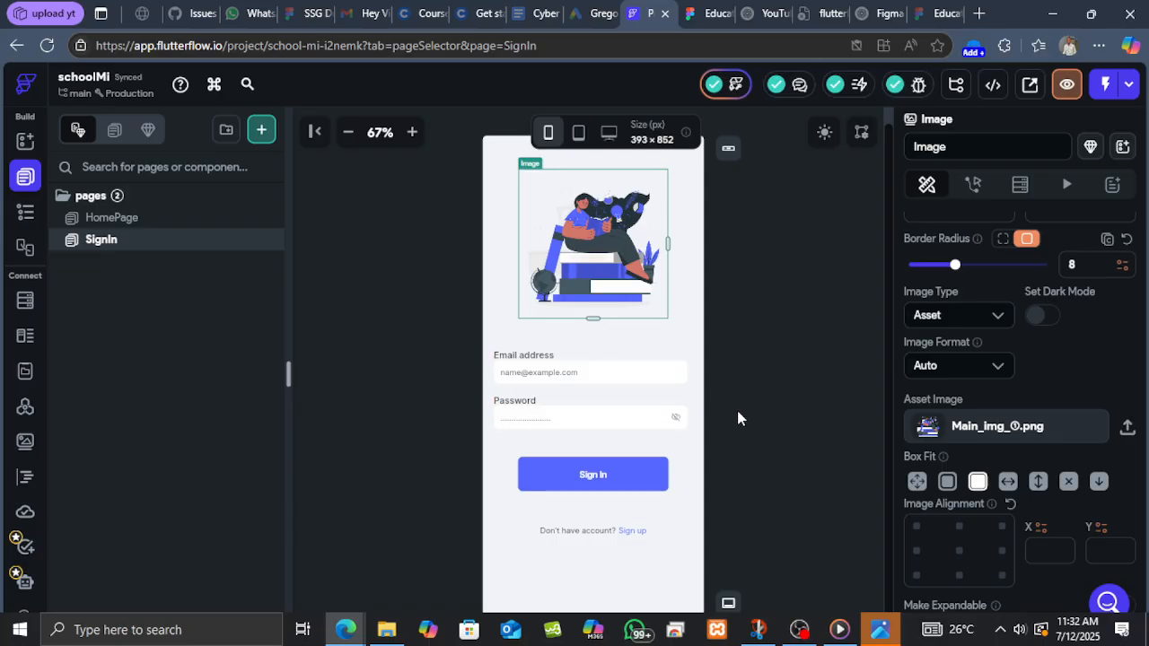
# Examine the finished SignIn page layout with its illustration image on the canvas.
pyautogui.click(348, 132)
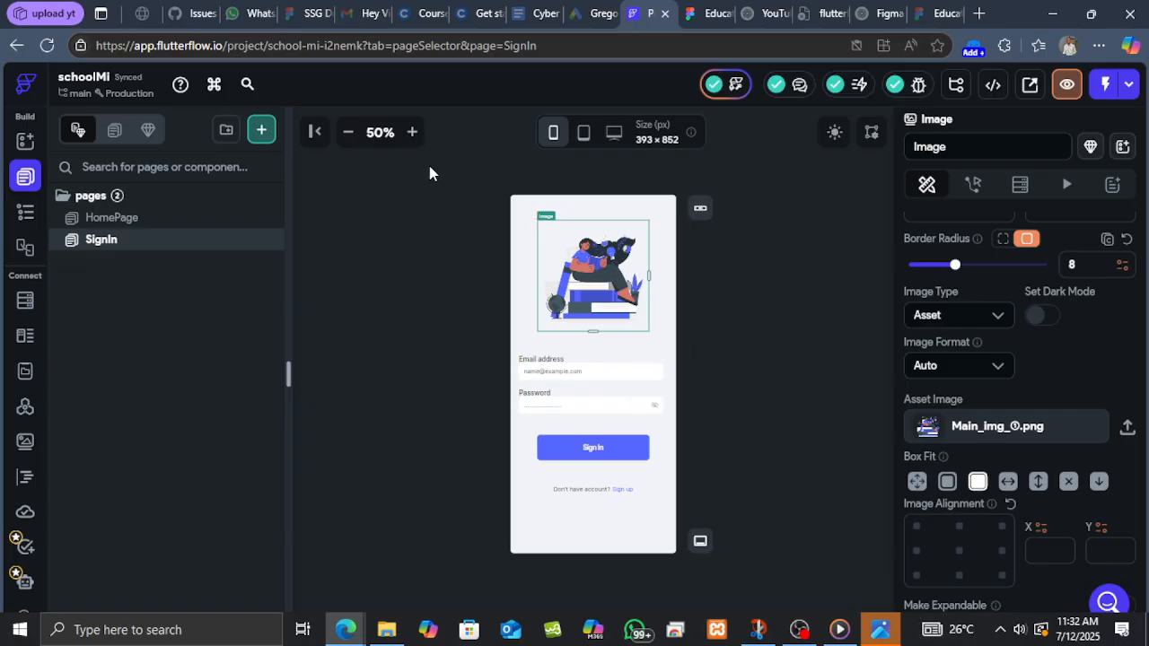
pyautogui.click(413, 134)
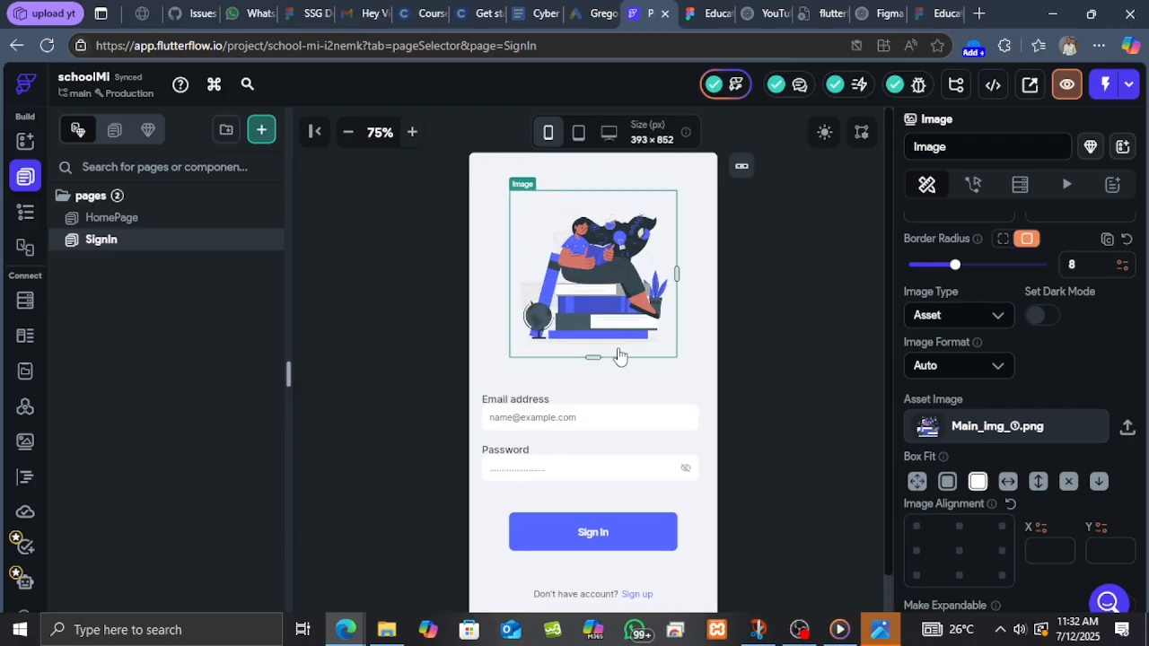
pyautogui.scroll(1, 615, 386)
pyautogui.scroll(-2, 593, 395)
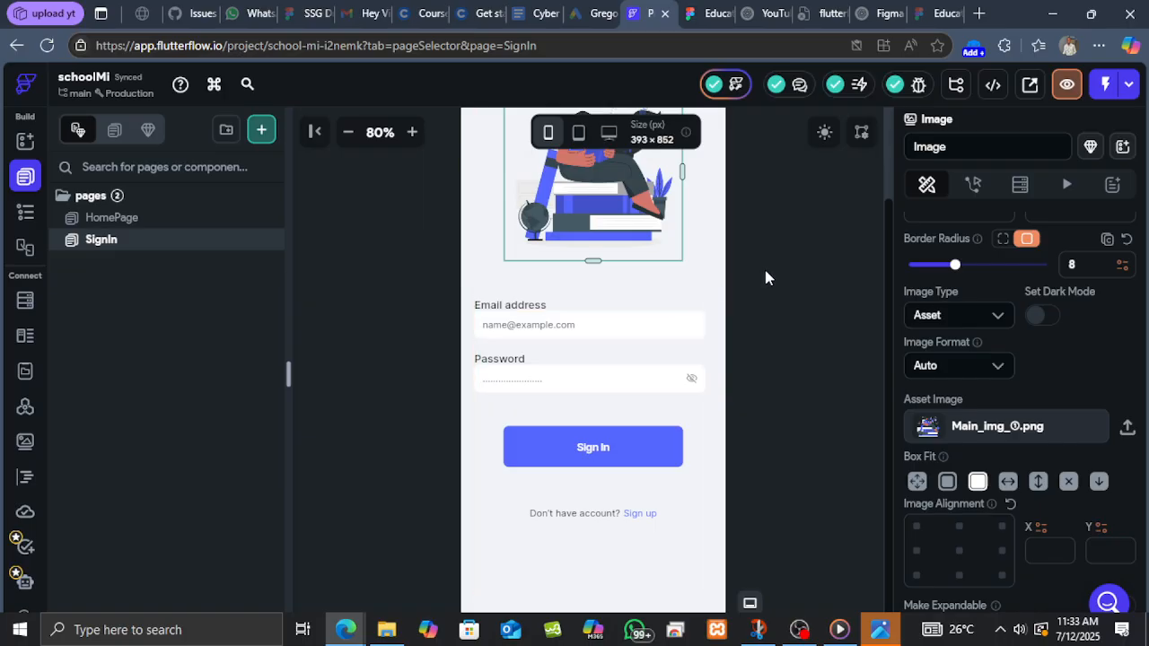
pyautogui.click(349, 135)
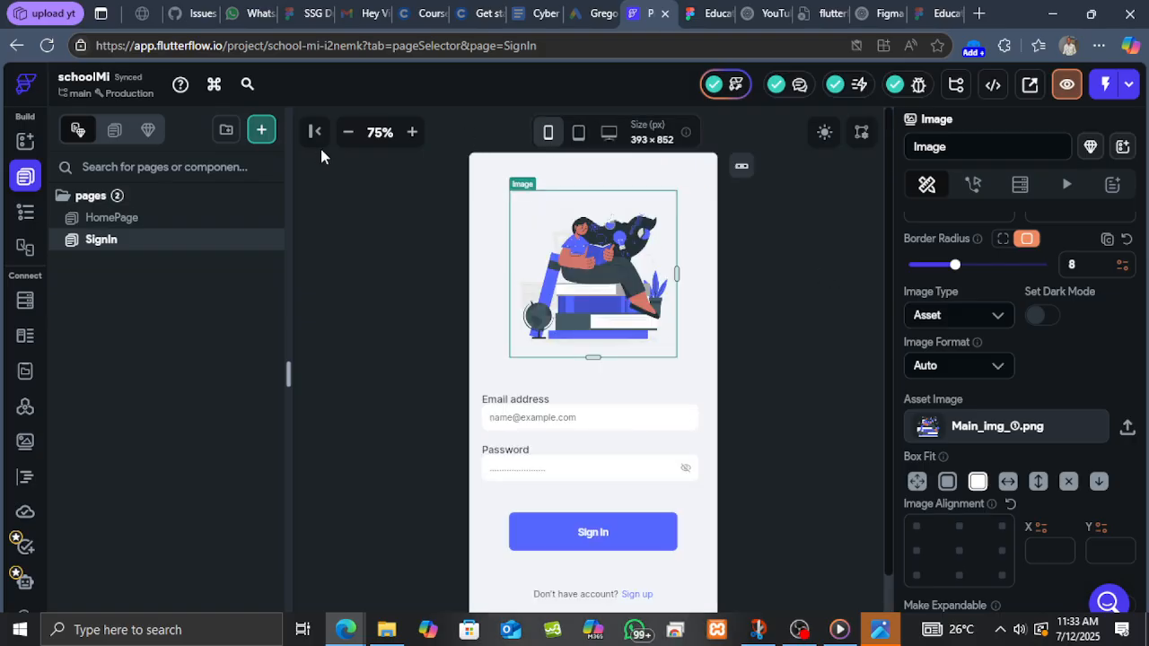
pyautogui.click(349, 134)
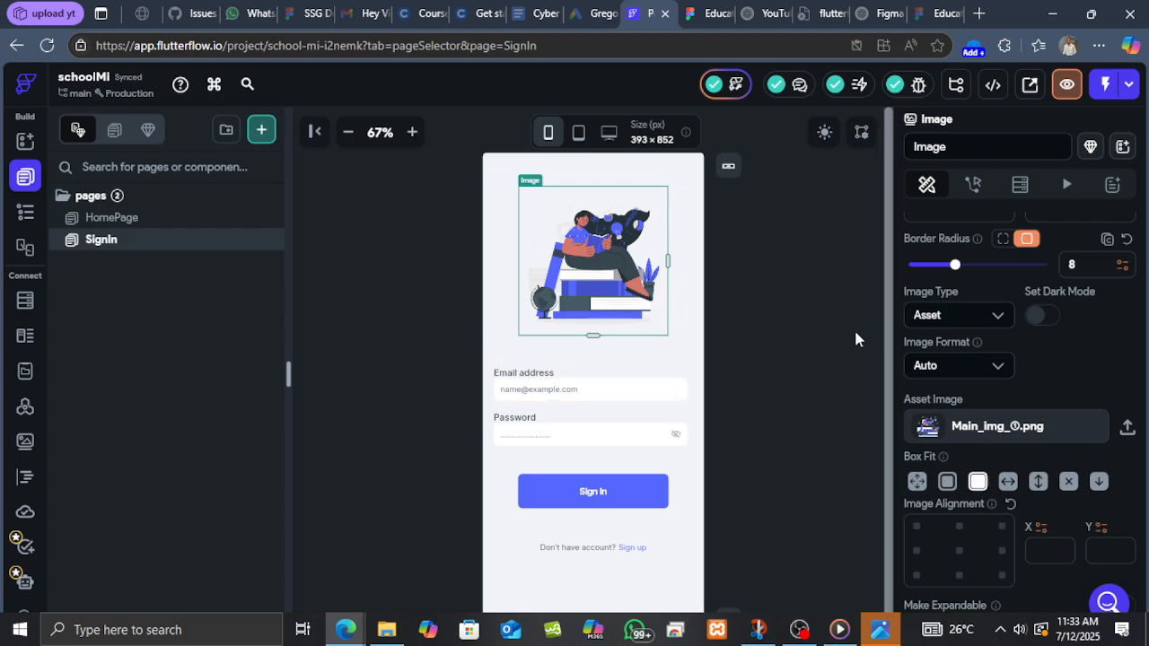
pyautogui.scroll(-1, 788, 270)
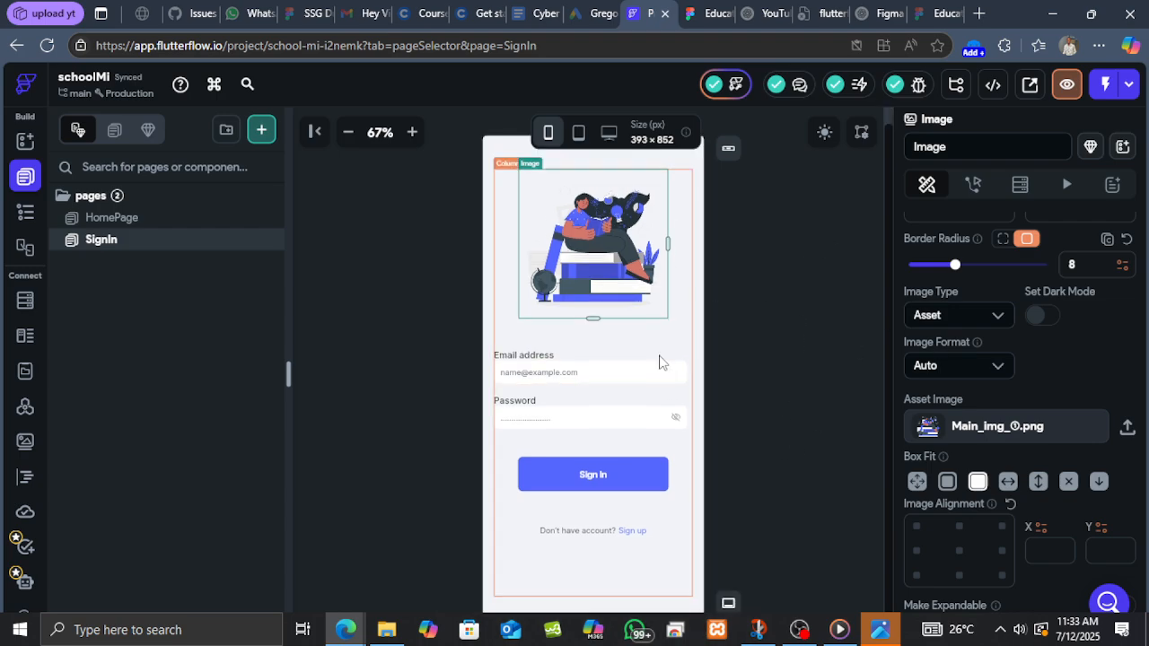
pyautogui.click(349, 133)
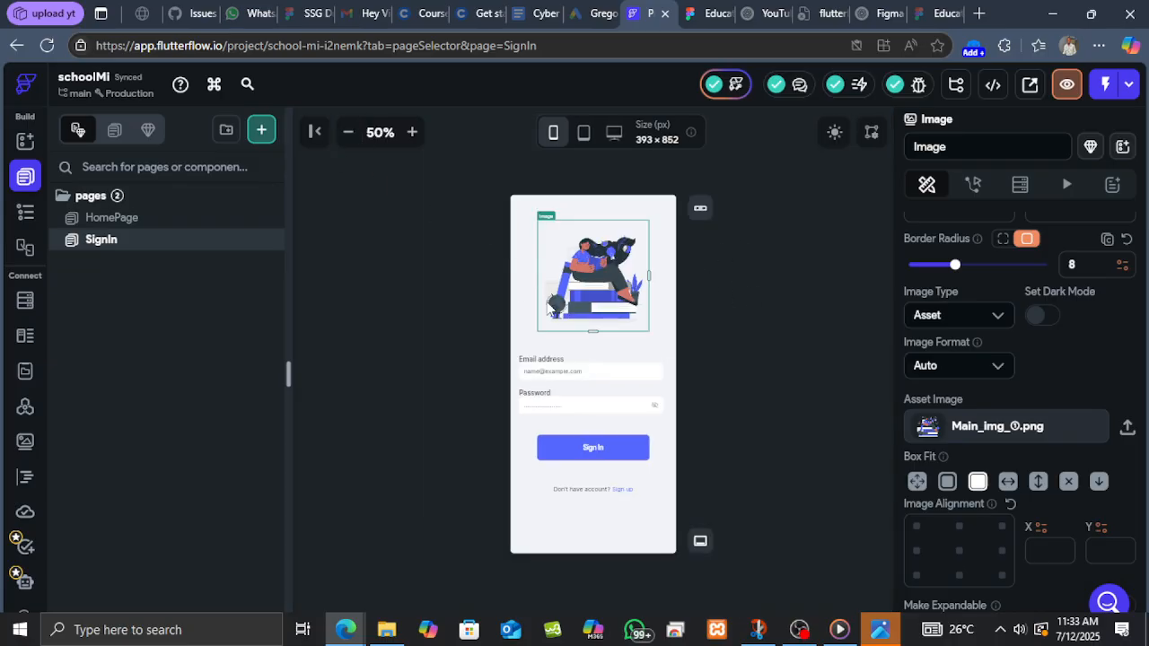
pyautogui.click(413, 133)
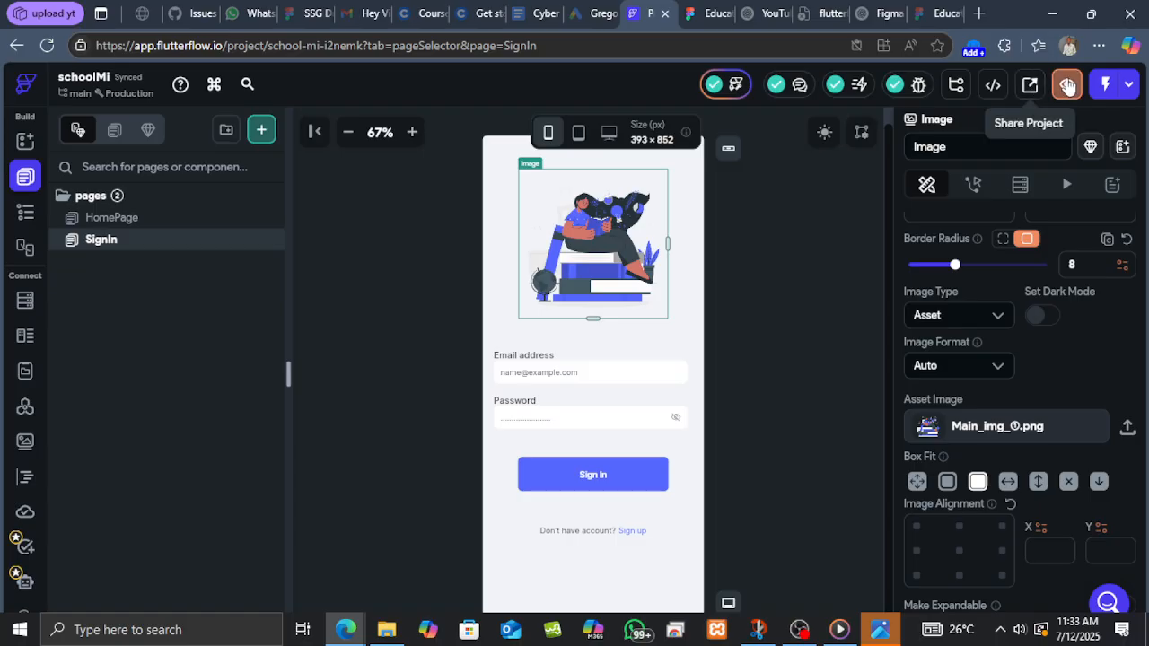
# Open the HomePage and launch the app in Preview mode.
pyautogui.click(178, 223)
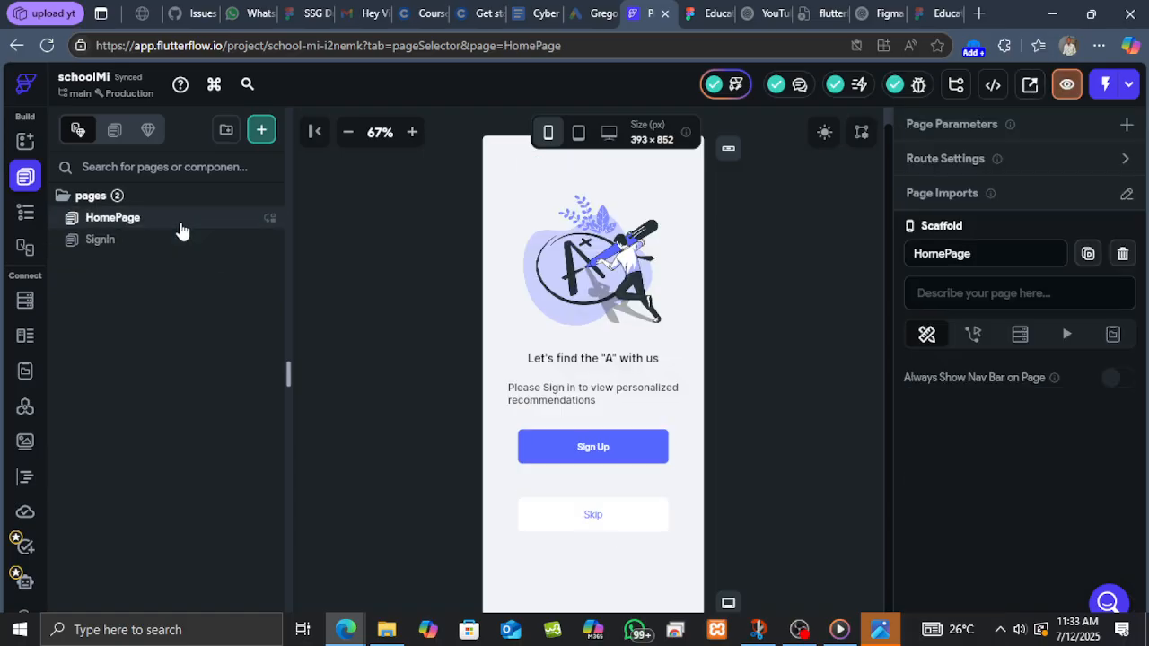
pyautogui.click(1064, 85)
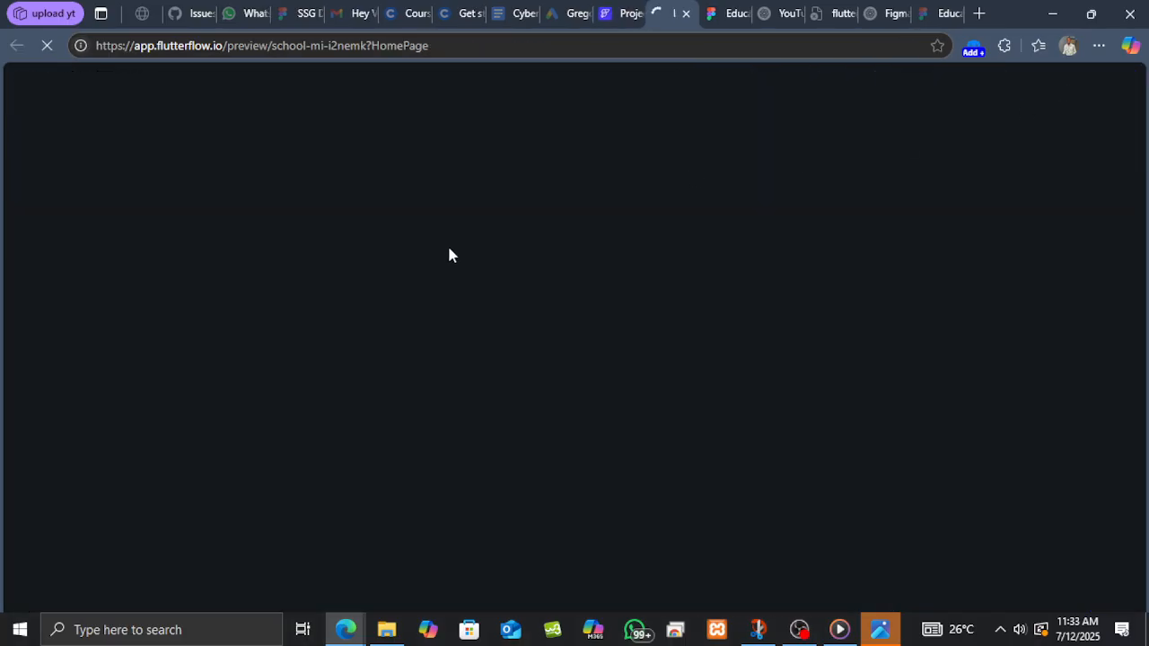
# Switch to the Figma design and browse the remaining app screens after the sign-in screen.
pyautogui.click(704, 11)
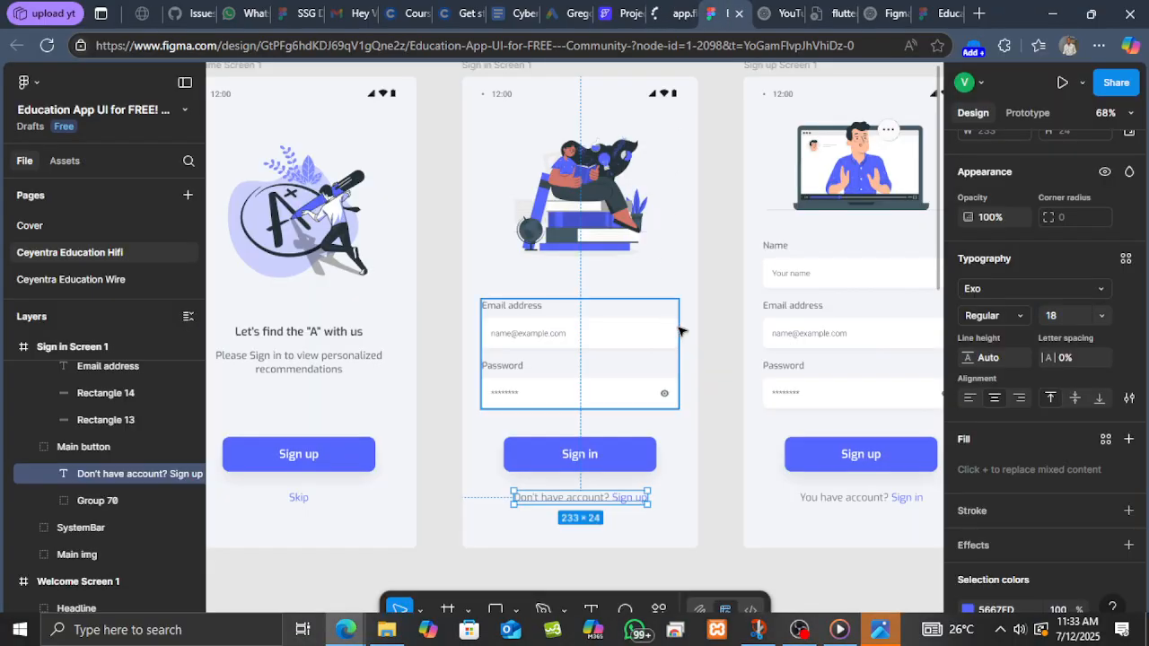
pyautogui.hscroll(5, 680, 332)
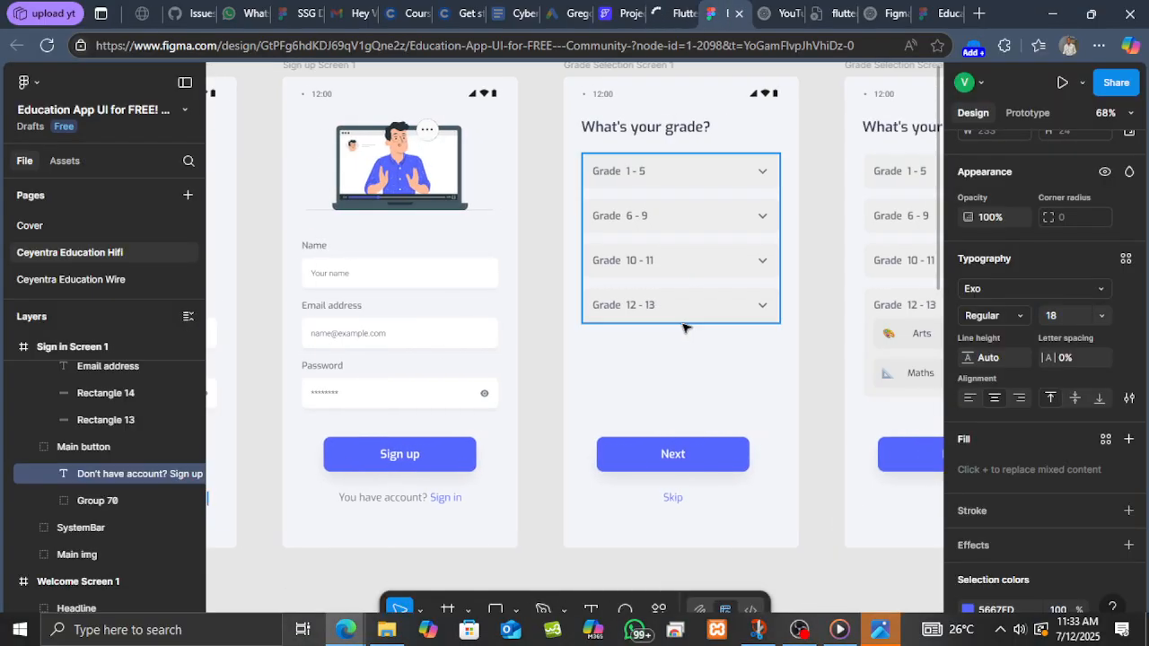
pyautogui.hscroll(7, 684, 328)
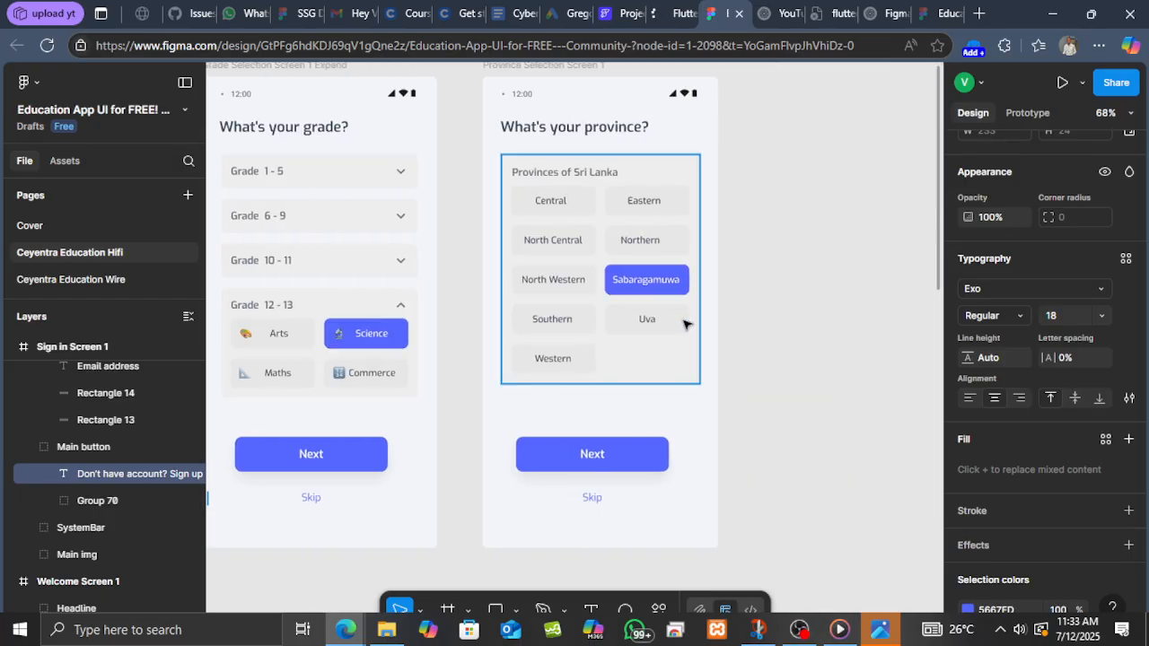
pyautogui.scroll(-5, 684, 325)
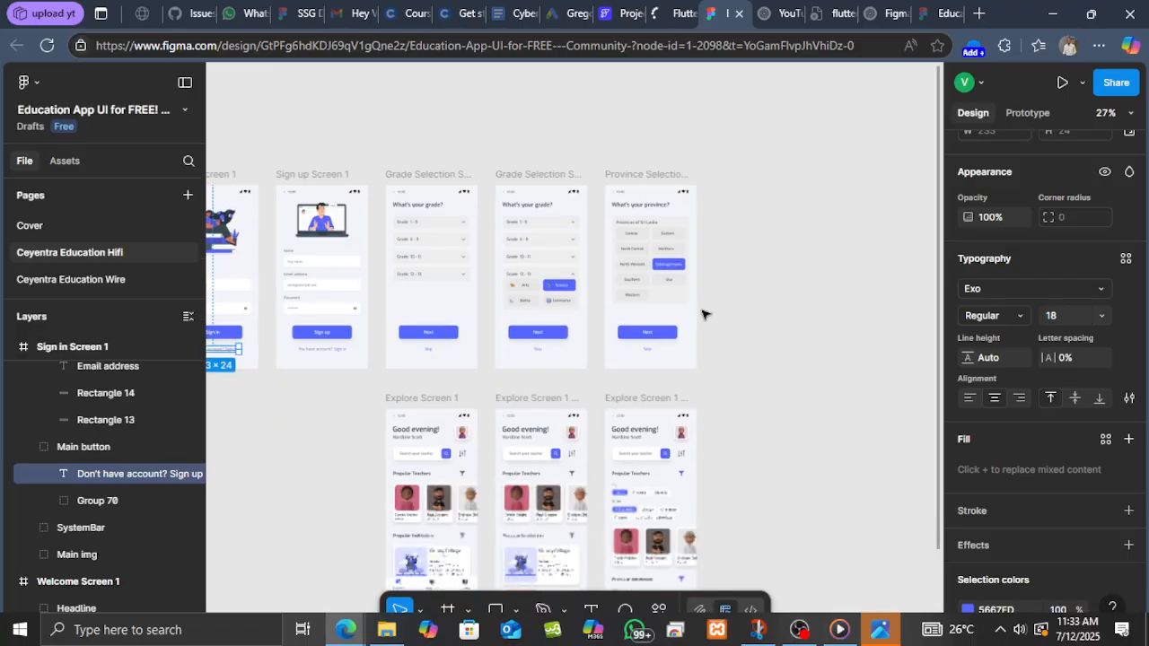
pyautogui.scroll(-3, 587, 328)
pyautogui.scroll(4, 552, 334)
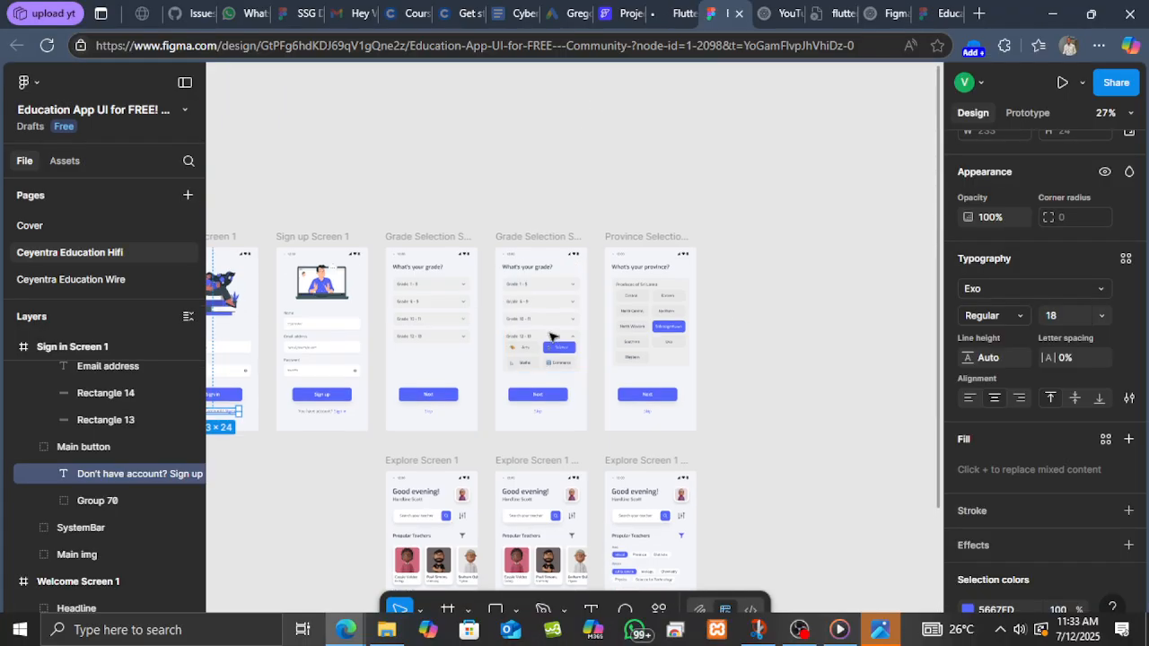
pyautogui.scroll(2, 551, 336)
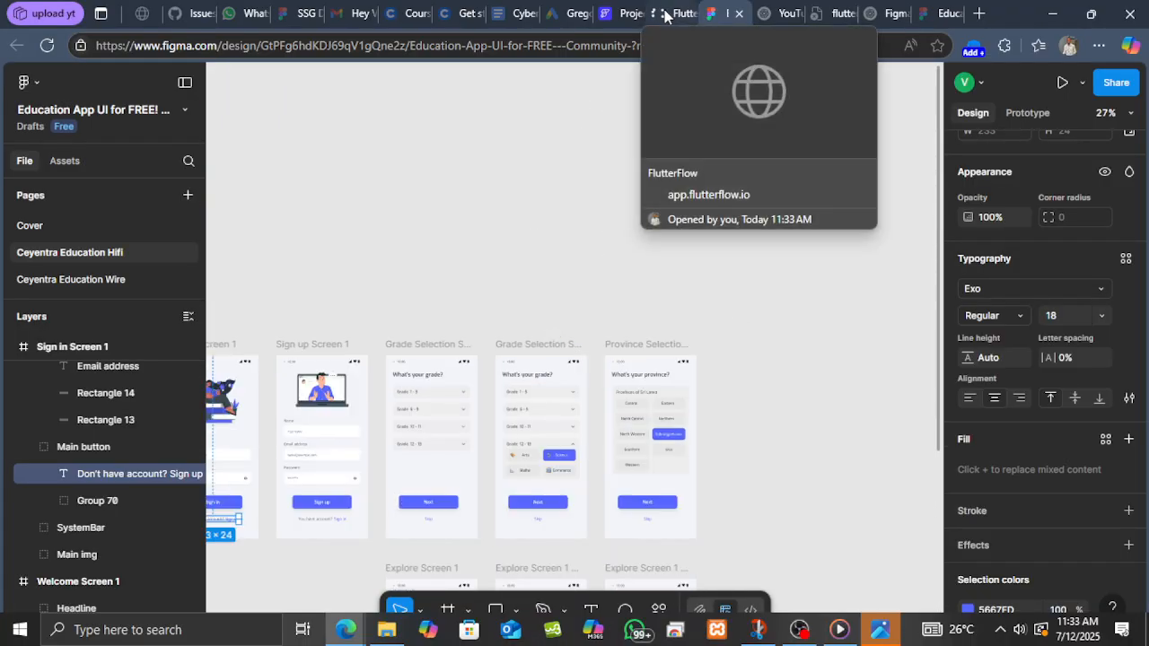
# Return to the FlutterFlow editor and review the HomePage canvas.
pyautogui.click(664, 15)
pyautogui.click(617, 12)
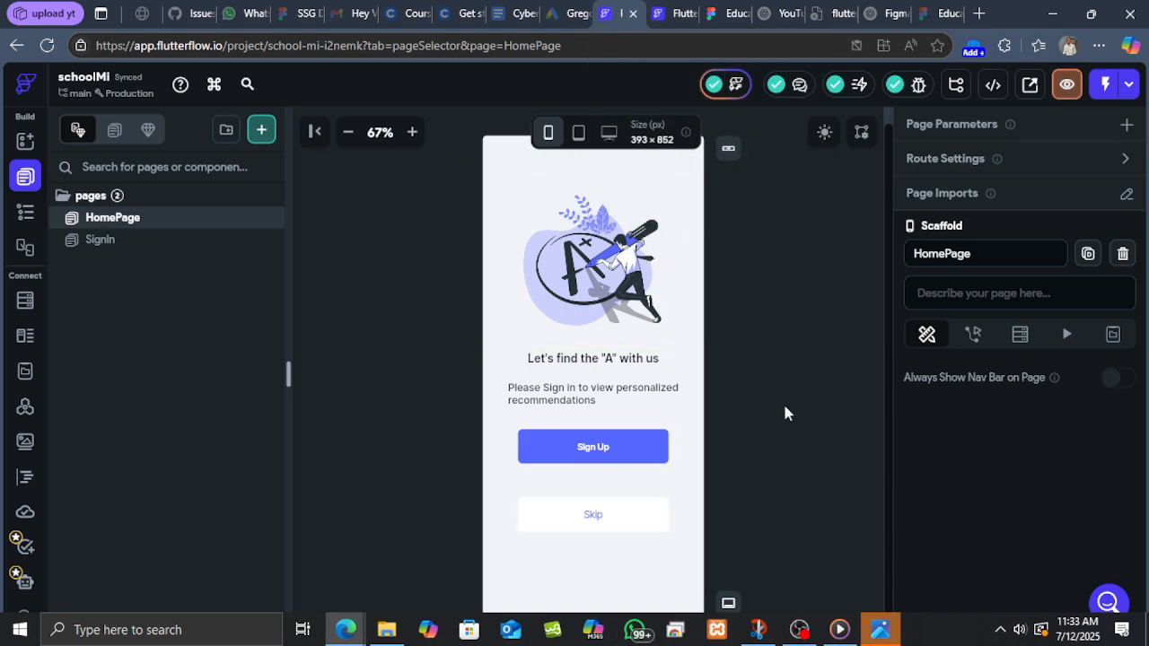
pyautogui.scroll(1, 611, 395)
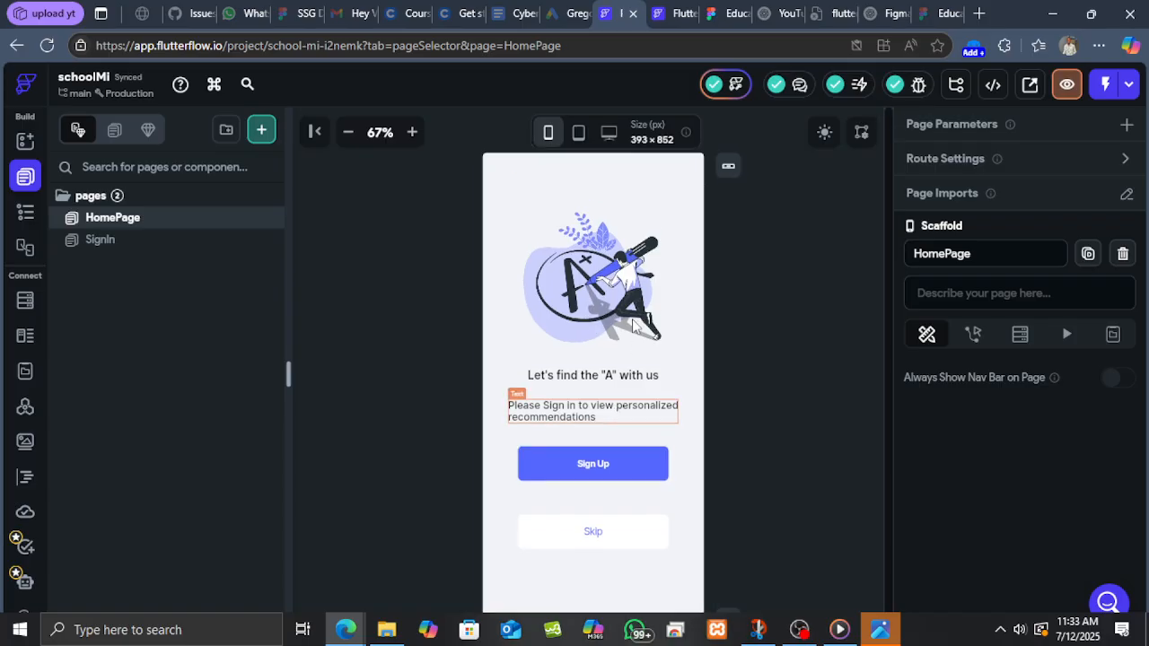
pyautogui.scroll(-1, 575, 269)
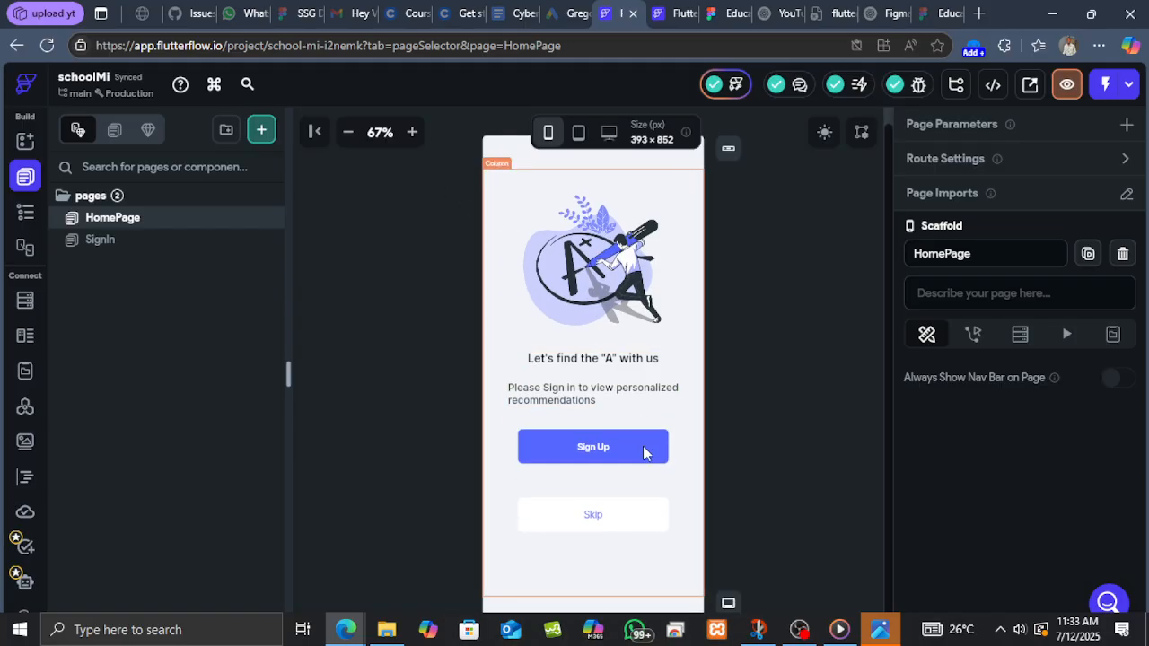
pyautogui.click(347, 132)
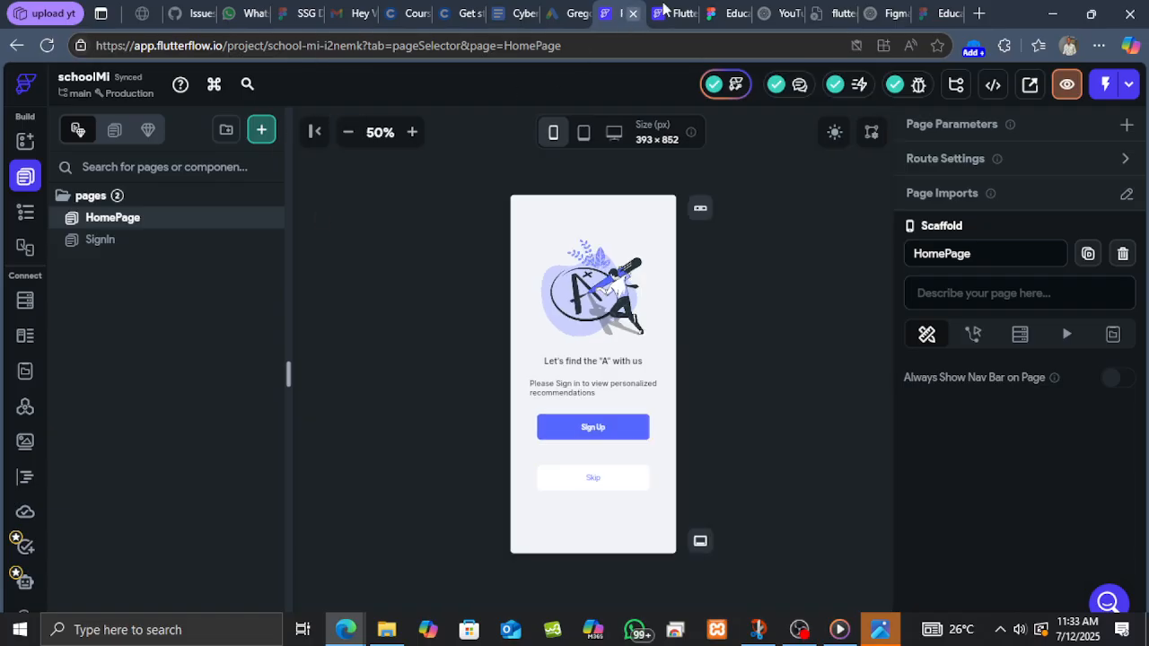
# In the preview tab, view the HomePage and move on to the SignIn page.
pyautogui.click(664, 13)
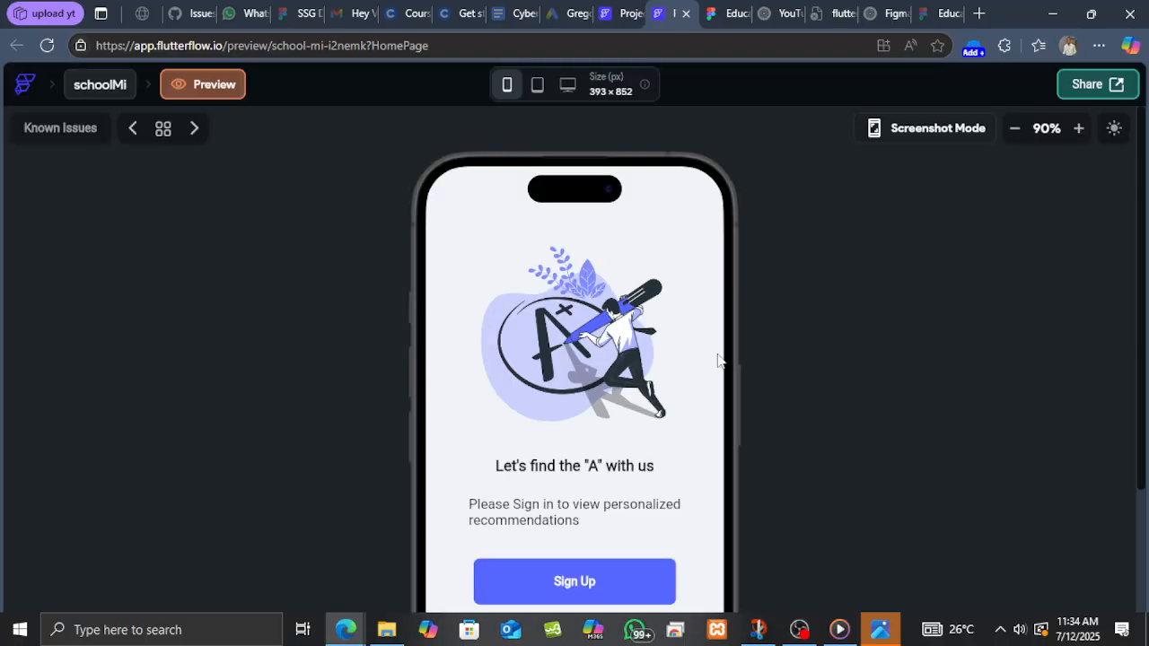
pyautogui.click(1020, 134)
pyautogui.click(1021, 134)
pyautogui.click(1021, 135)
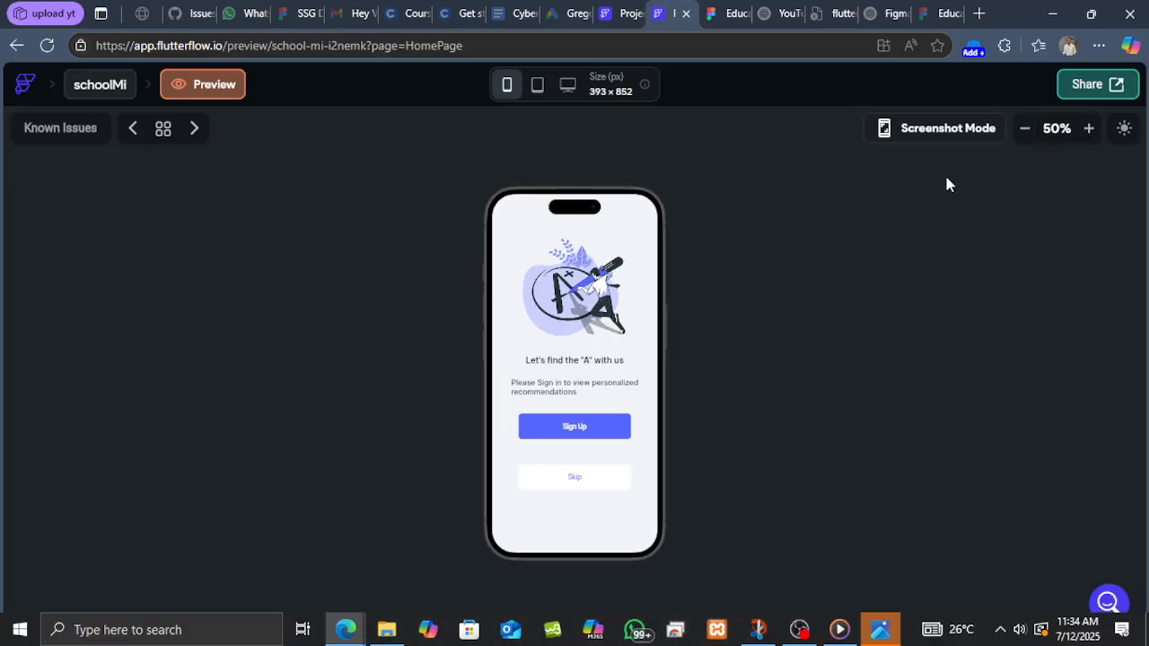
pyautogui.click(1086, 128)
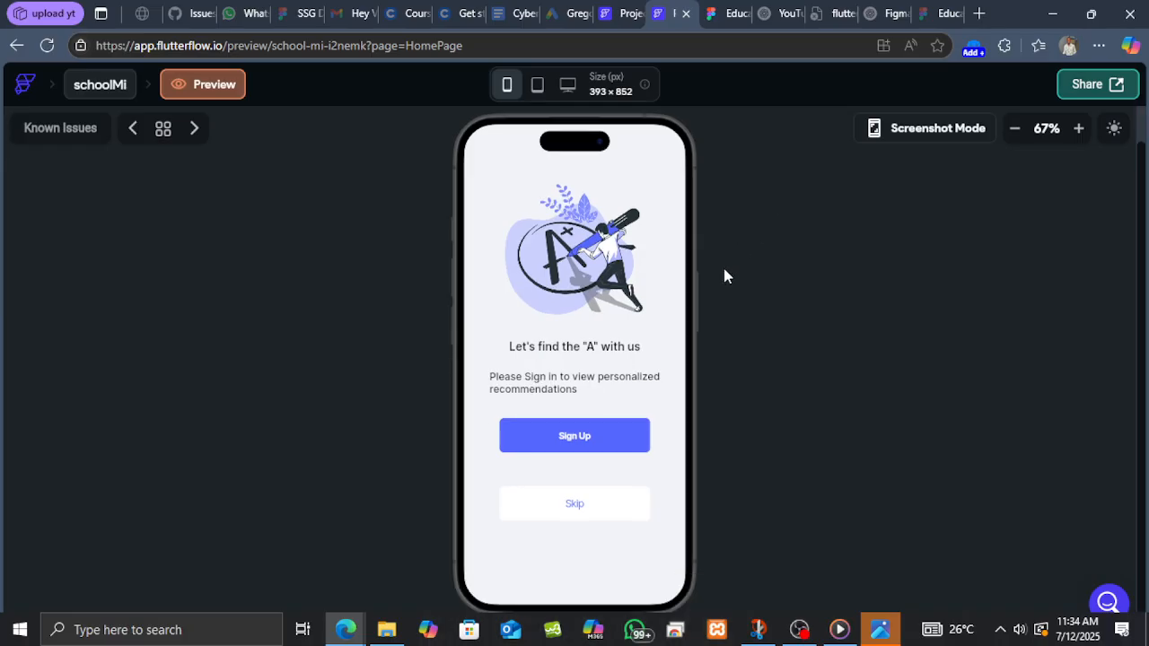
pyautogui.scroll(1, 604, 348)
pyautogui.click(190, 130)
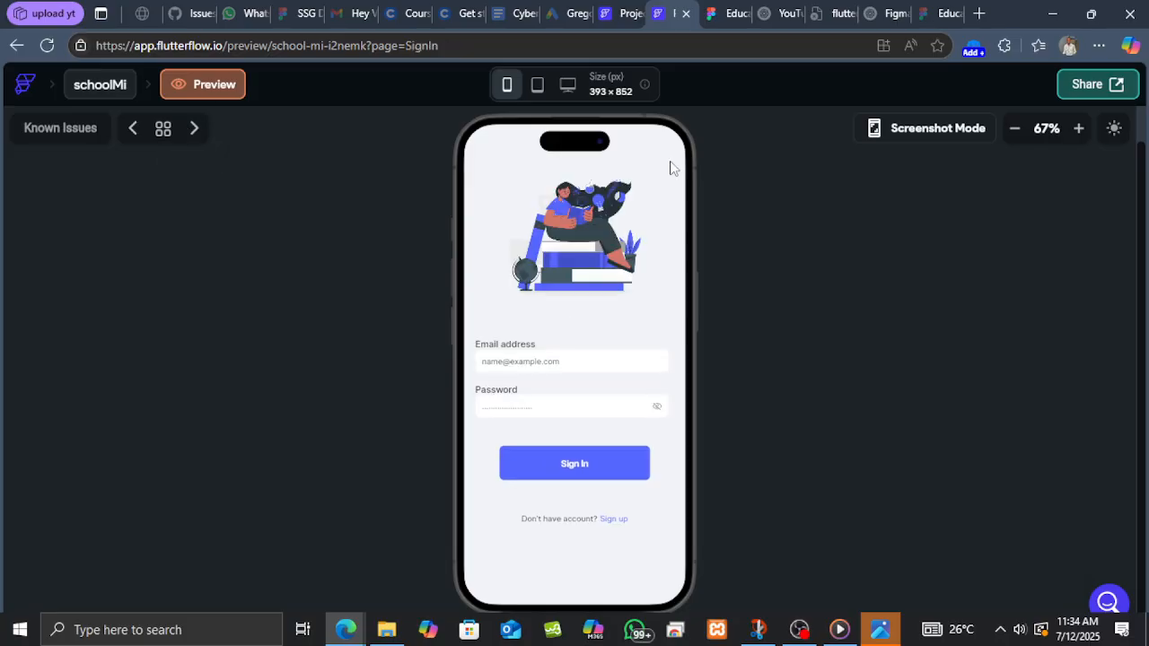
# Test the Sign In button in the preview and compare it with the editor.
pyautogui.click(585, 460)
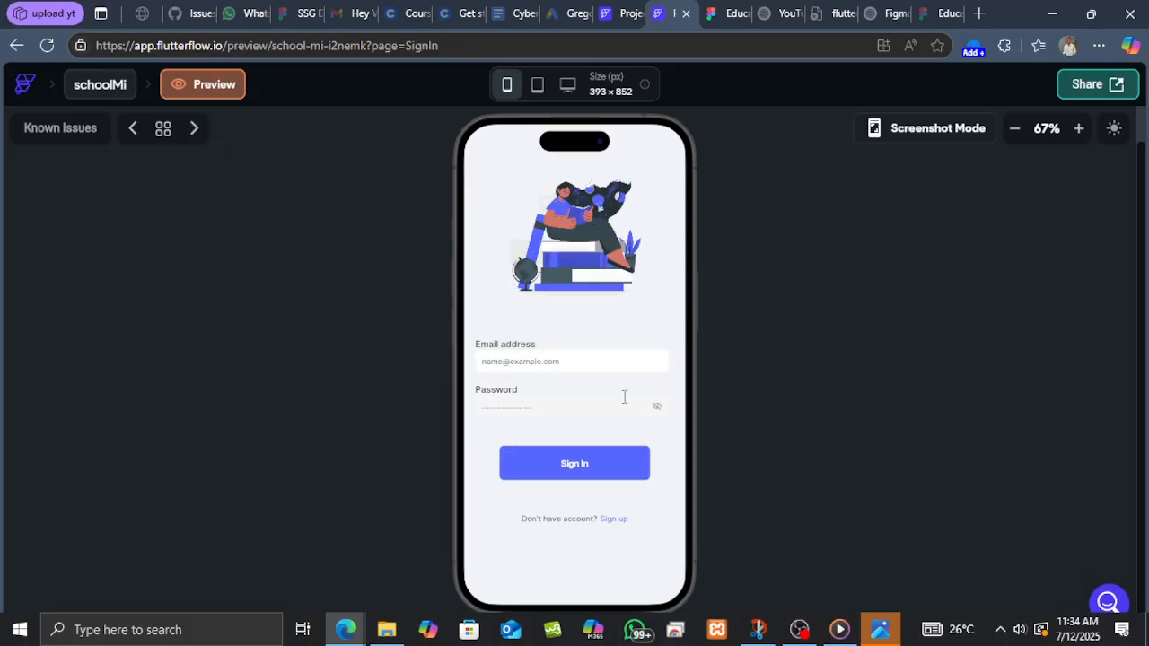
pyautogui.click(630, 15)
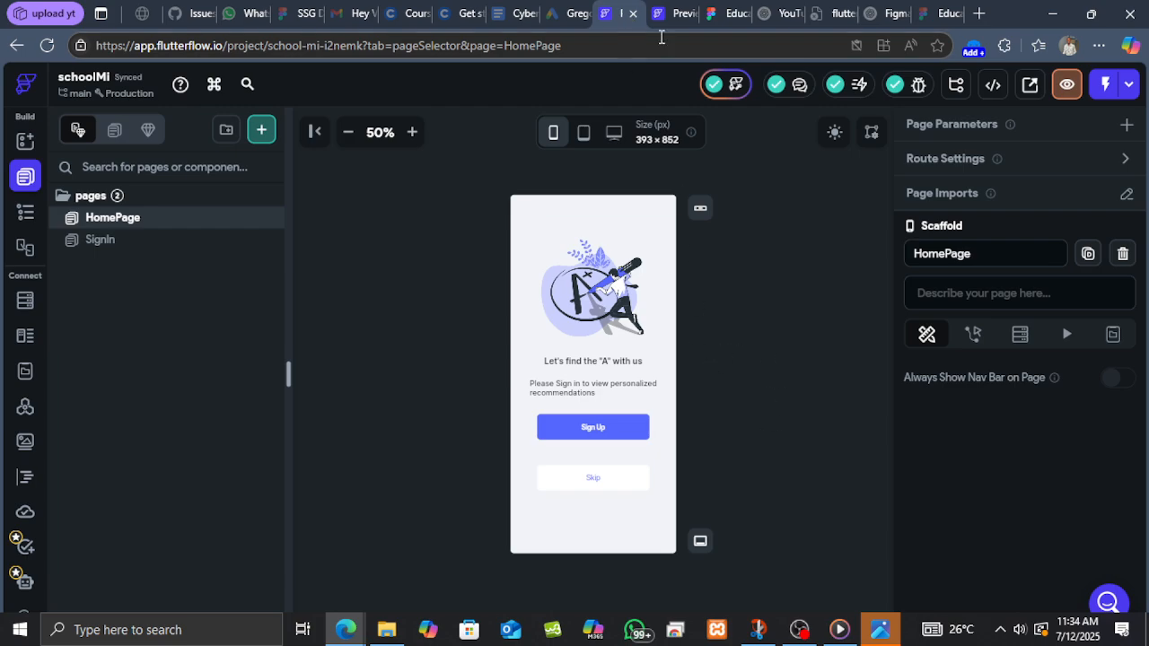
pyautogui.click(672, 13)
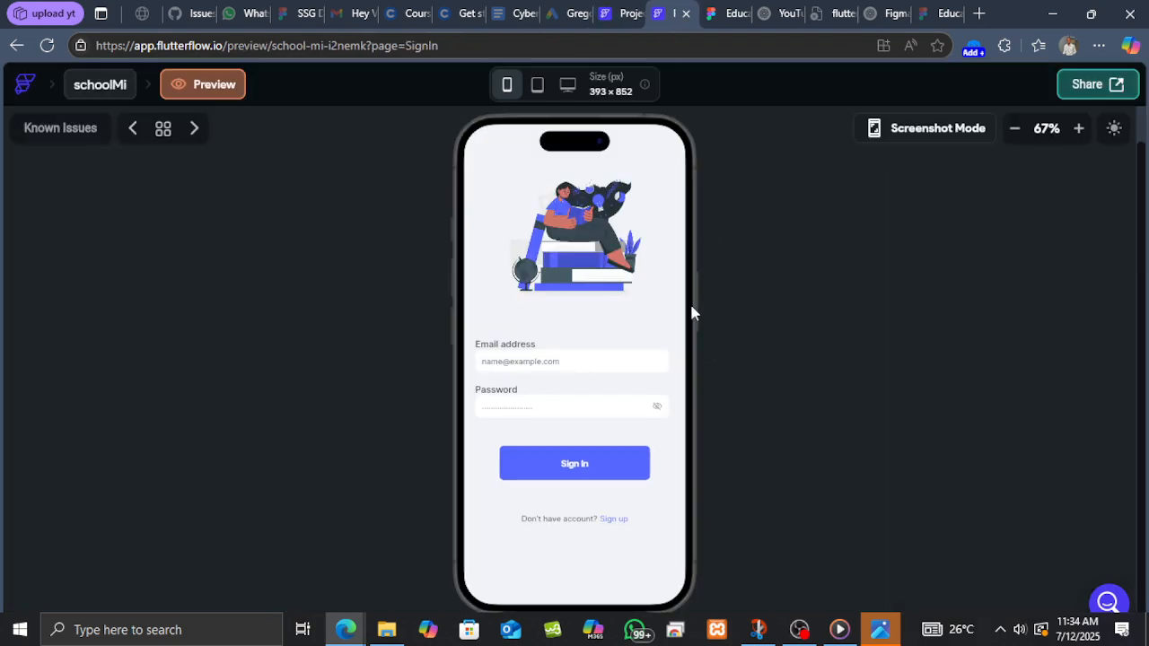